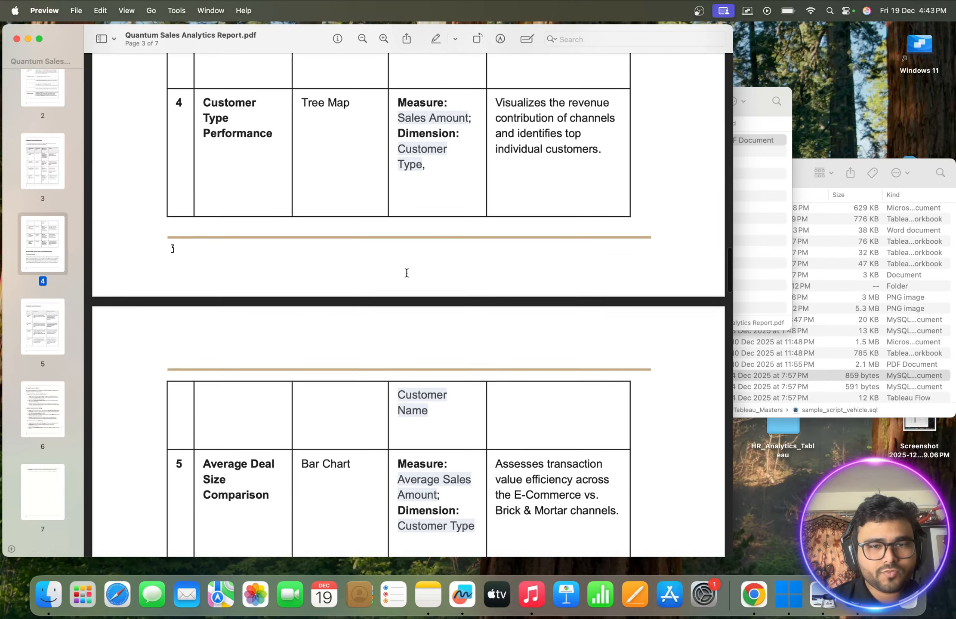
scroll(406, 273, up, 2)
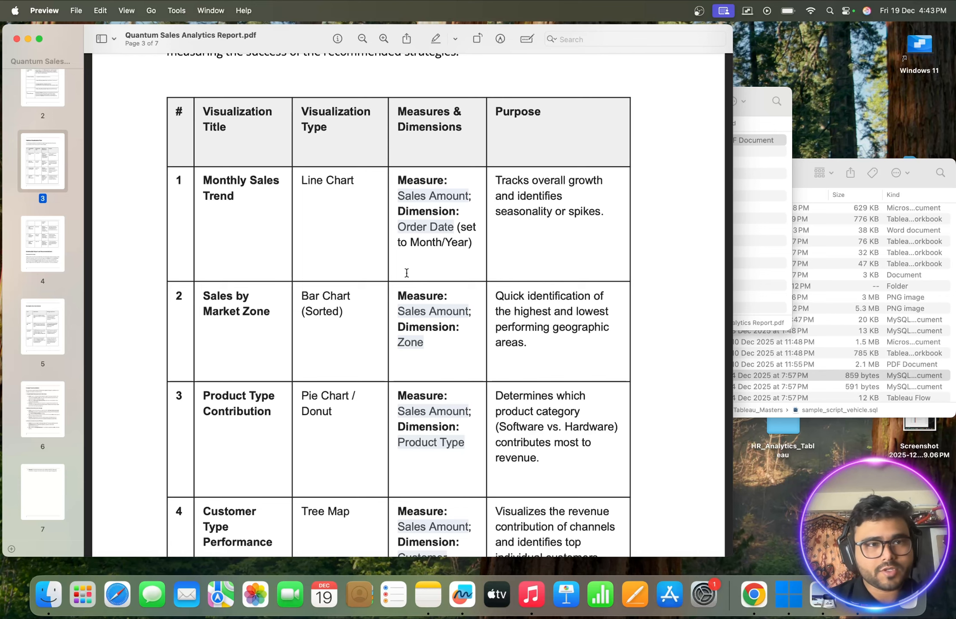
- Review the table of planned visualizations in the Quantum Sales Analytics Report and minimize the PDF
click(29, 39)
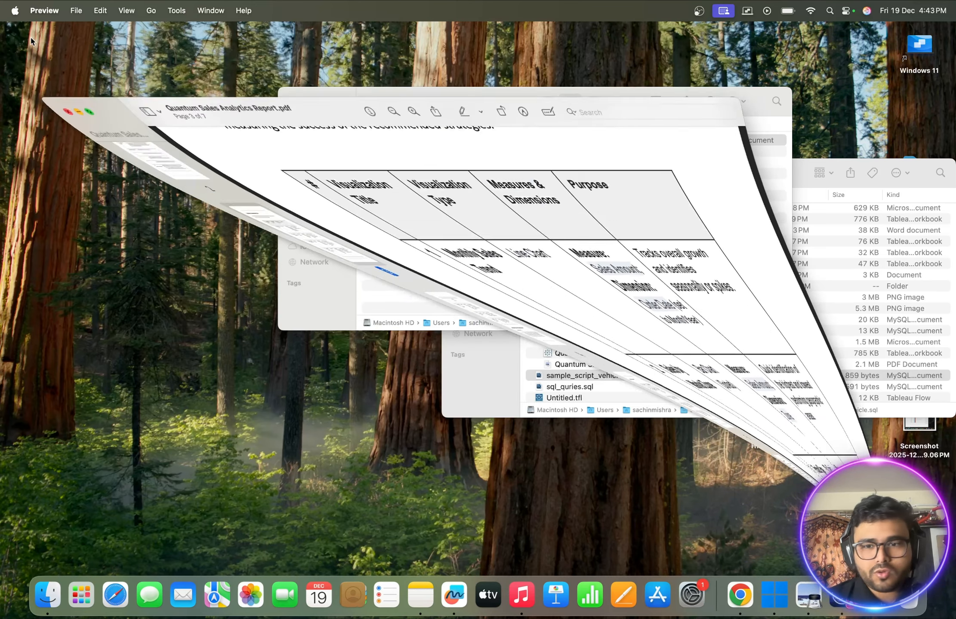
- Open MySQL Workbench 8.0 CE and try to connect to Local instance MySQL80
click(752, 595)
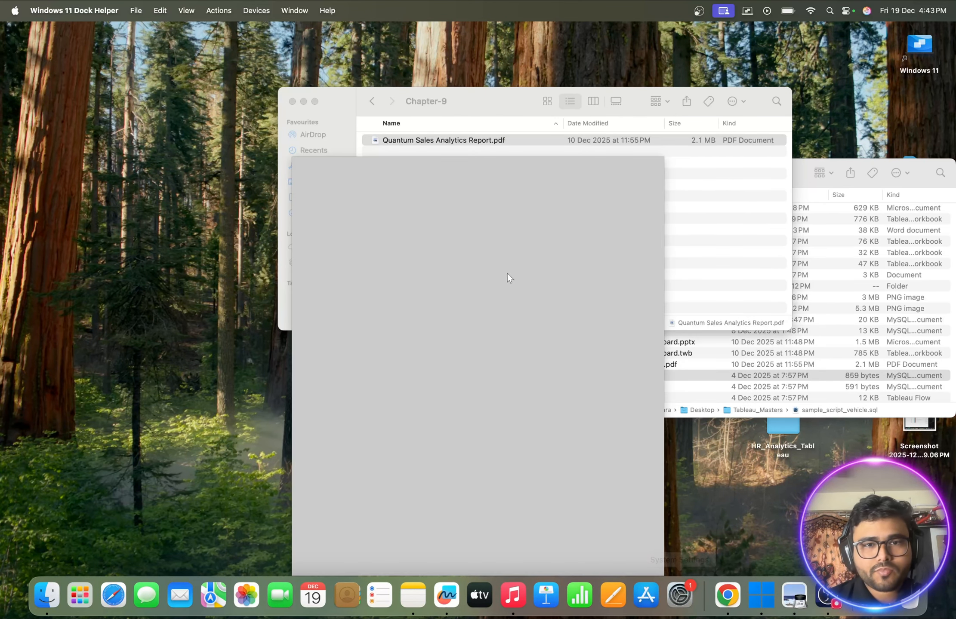
text(mysq)
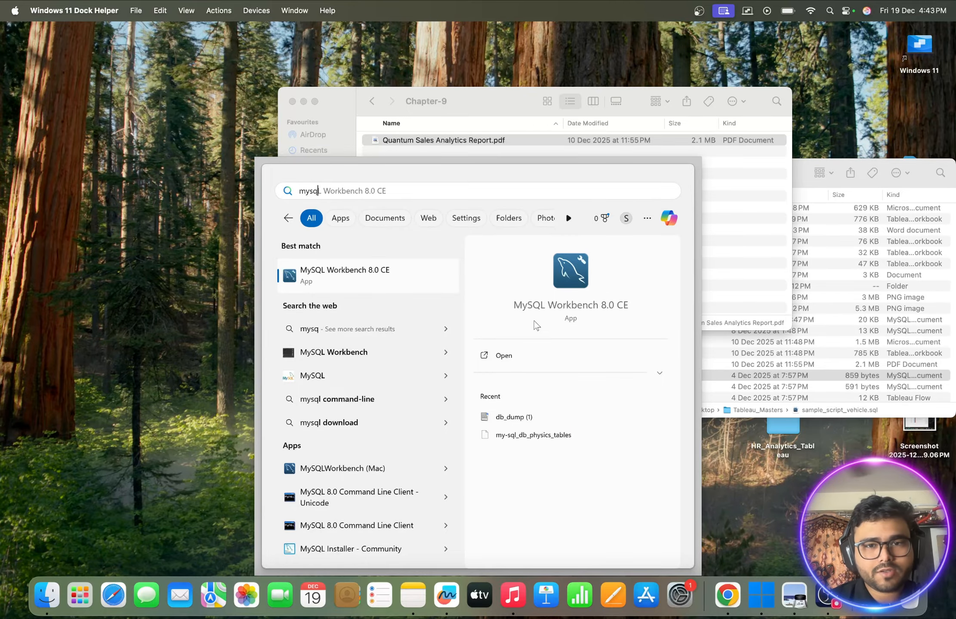
click(501, 357)
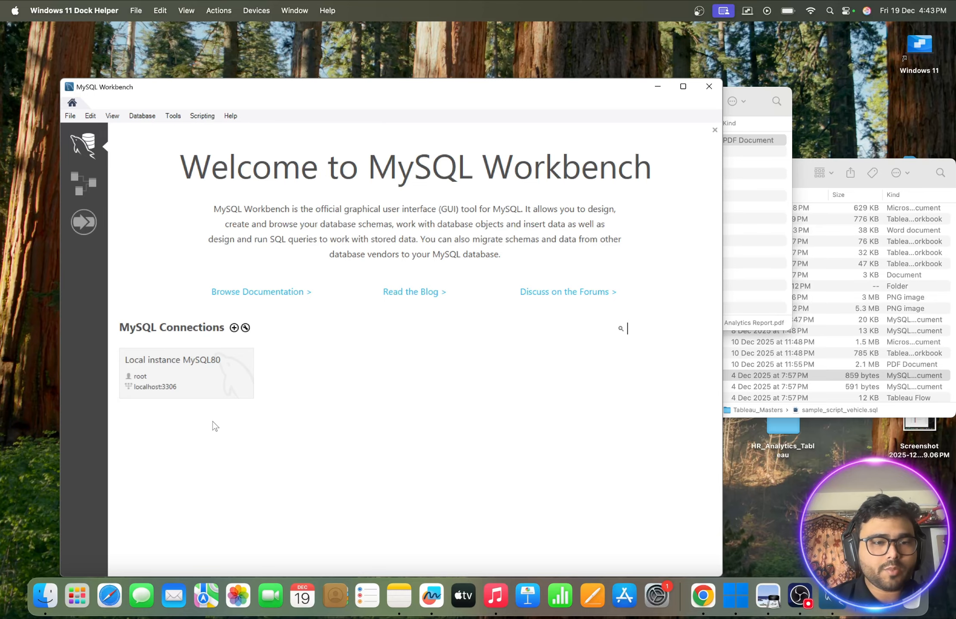
click(187, 376)
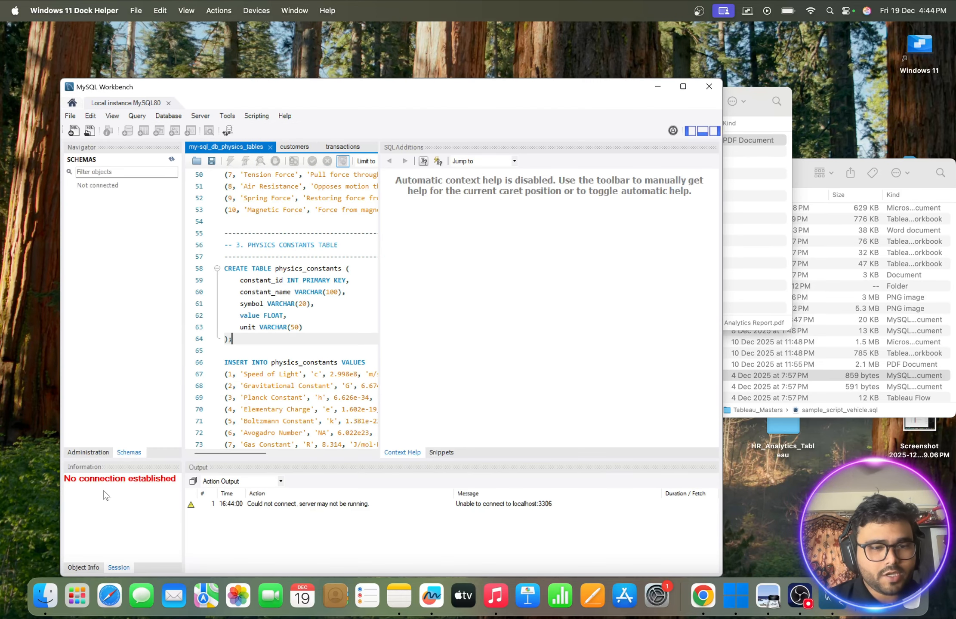
- Open the Windows Command Prompt as administrator and allow it to make changes to the device
click(735, 596)
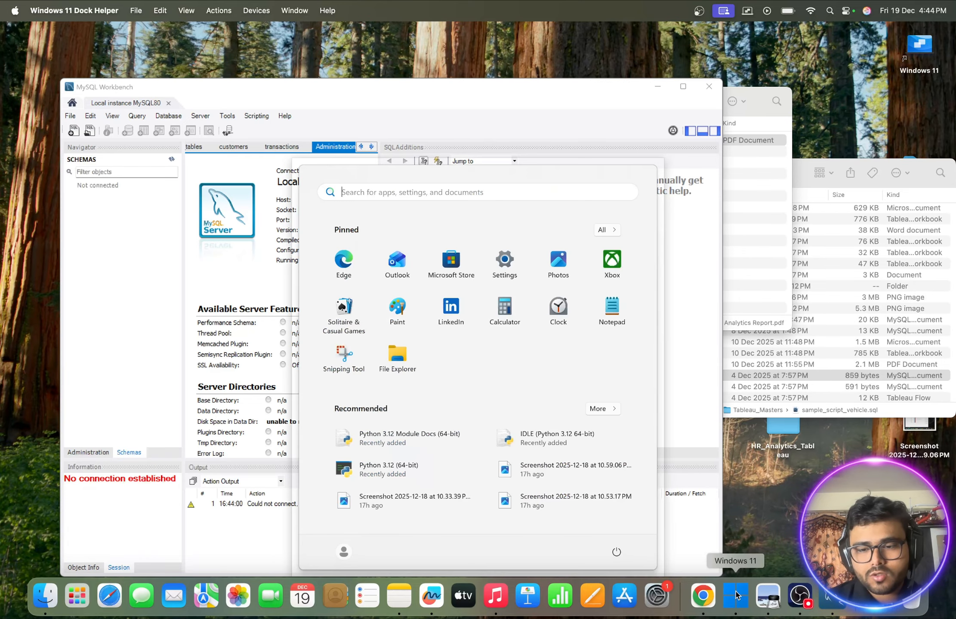
text(cm)
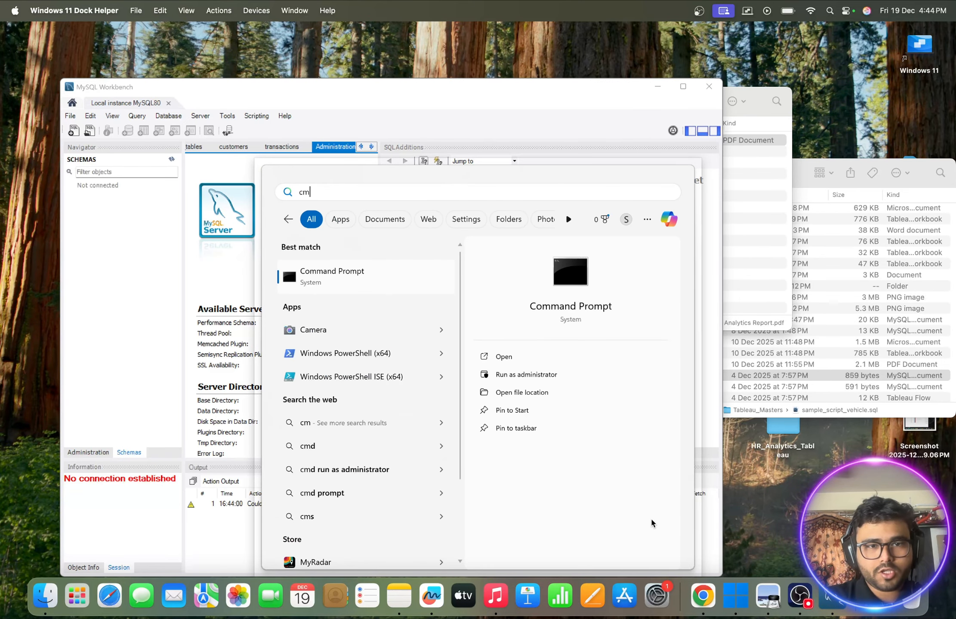
click(520, 376)
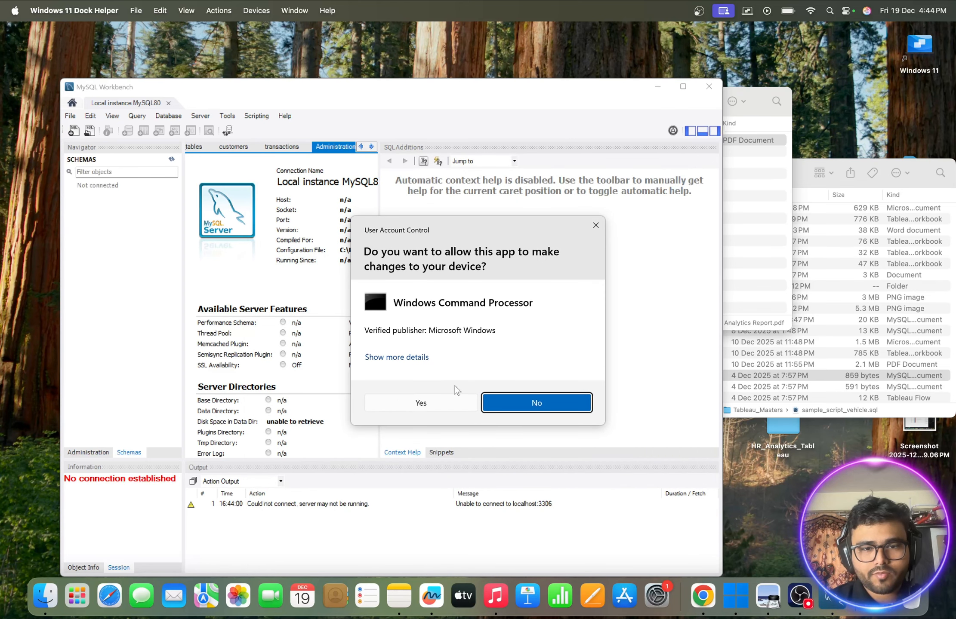
click(415, 401)
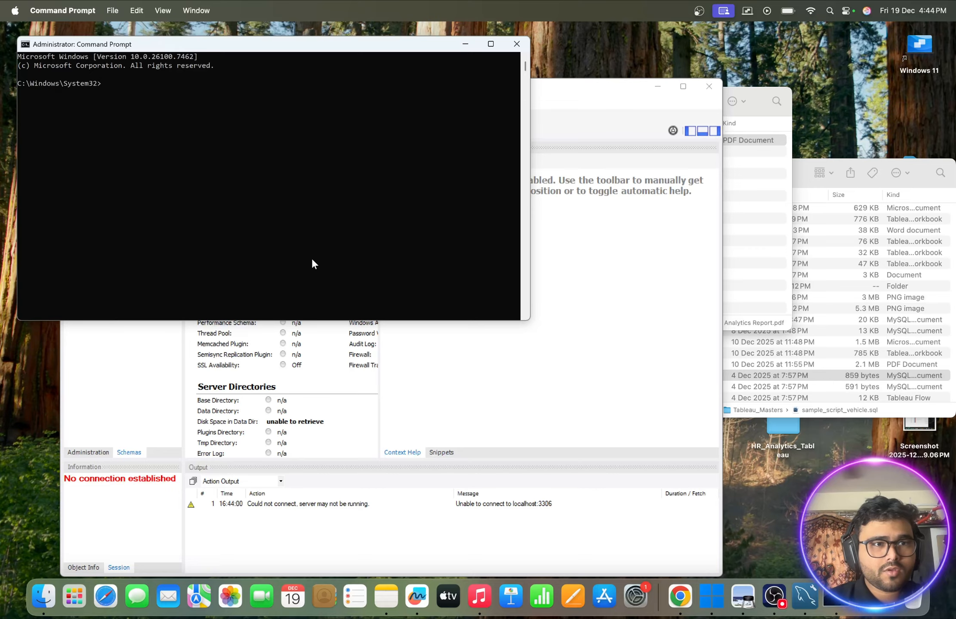
- Try to start the MySQL service by running netstart MYSQL80
text(netstart )
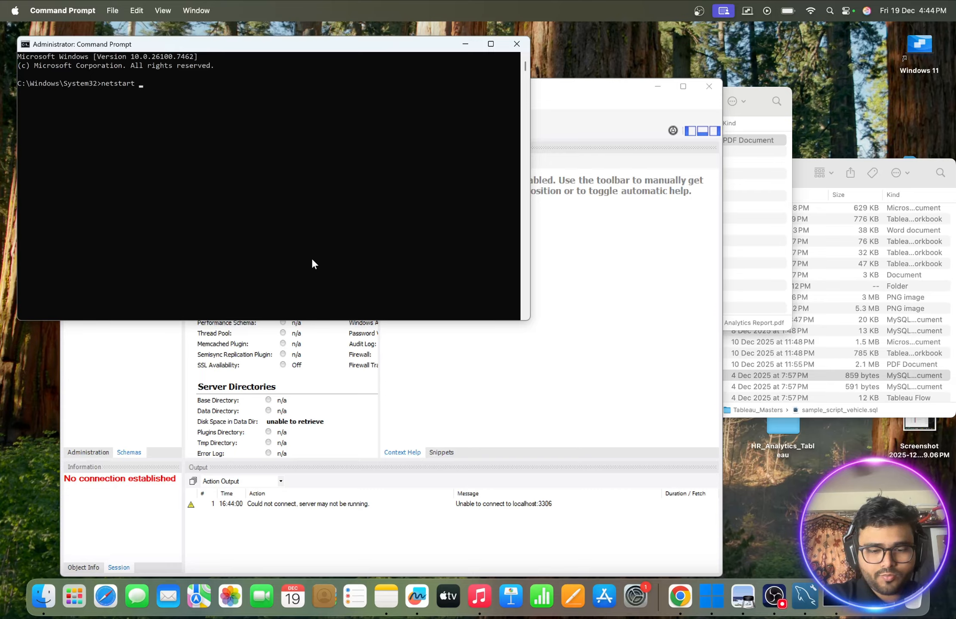
text(MYSQL)
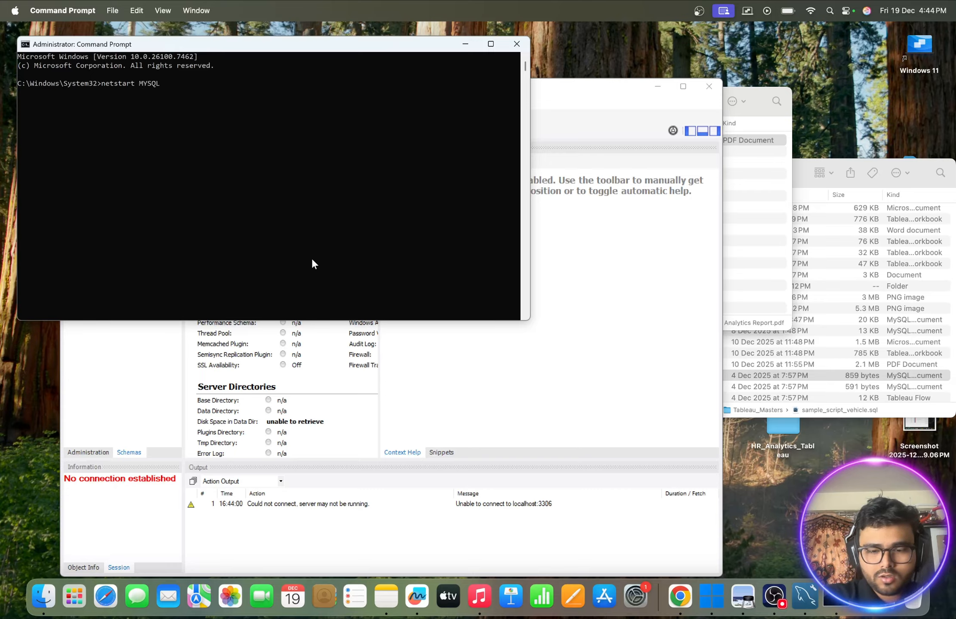
text(80)
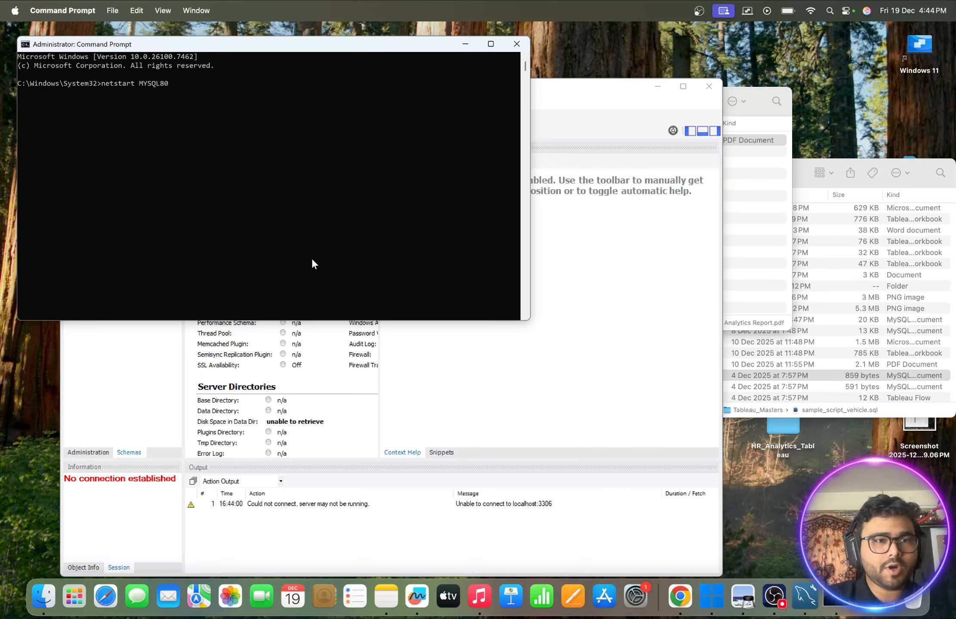
key(Return)
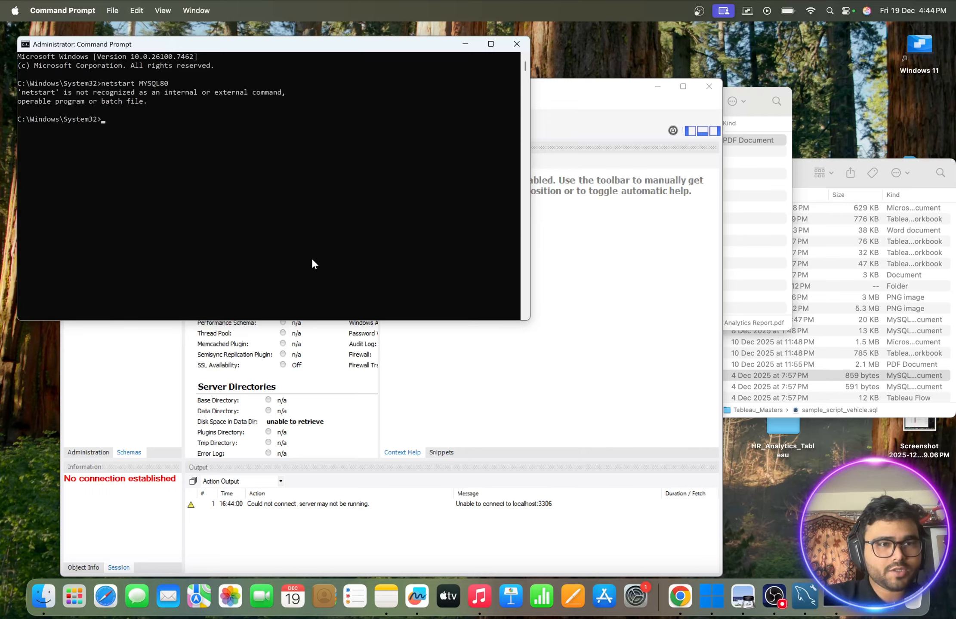
- Correct the previous command to net start MYSQL80, run it and minimize the Command Prompt
key(Up)
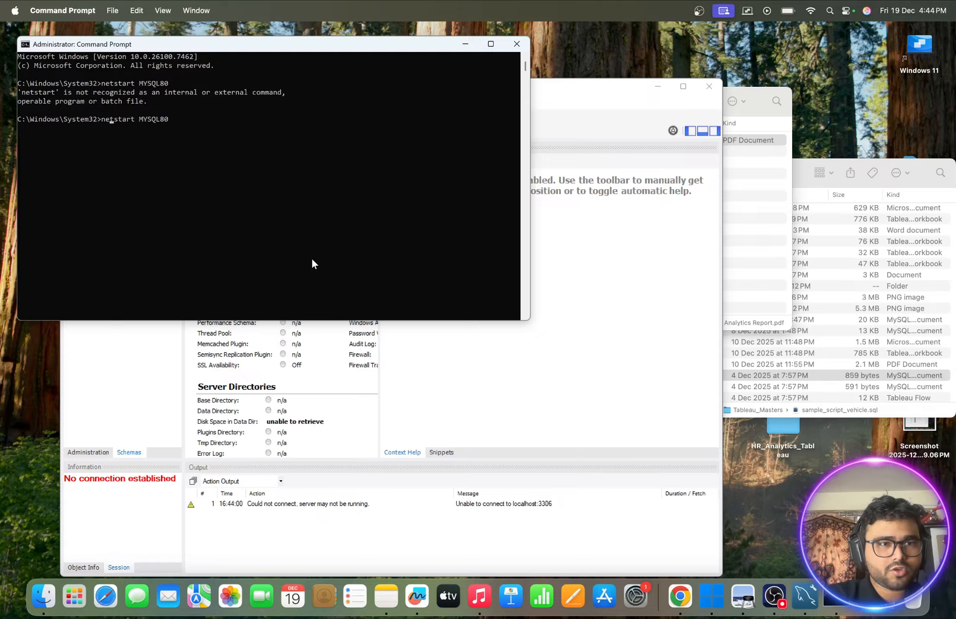
key(Return)
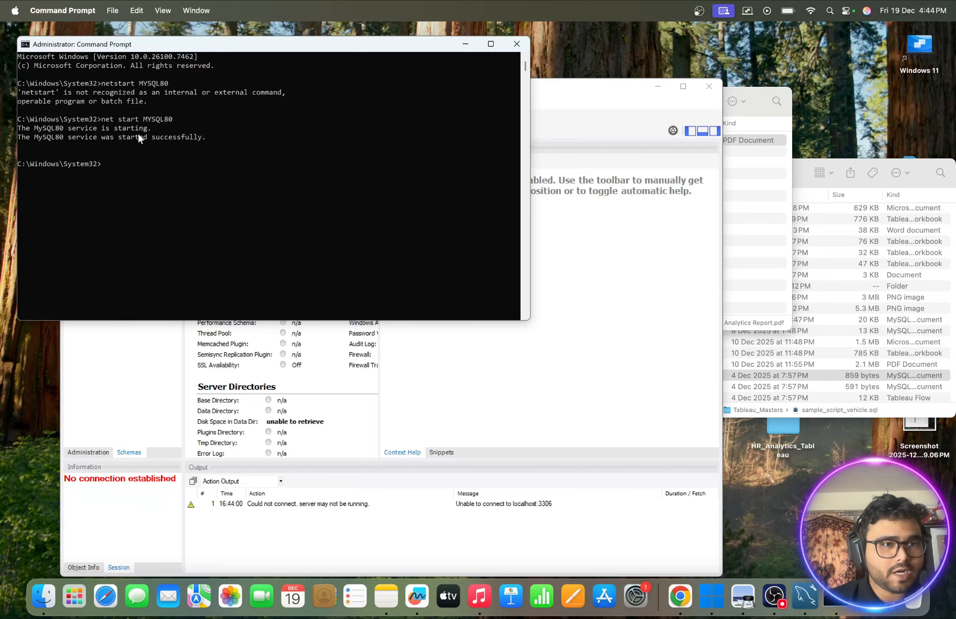
click(465, 43)
- Try refreshing the schemas in the disconnected MySQL Workbench session and check its administration options before closing the window
click(171, 159)
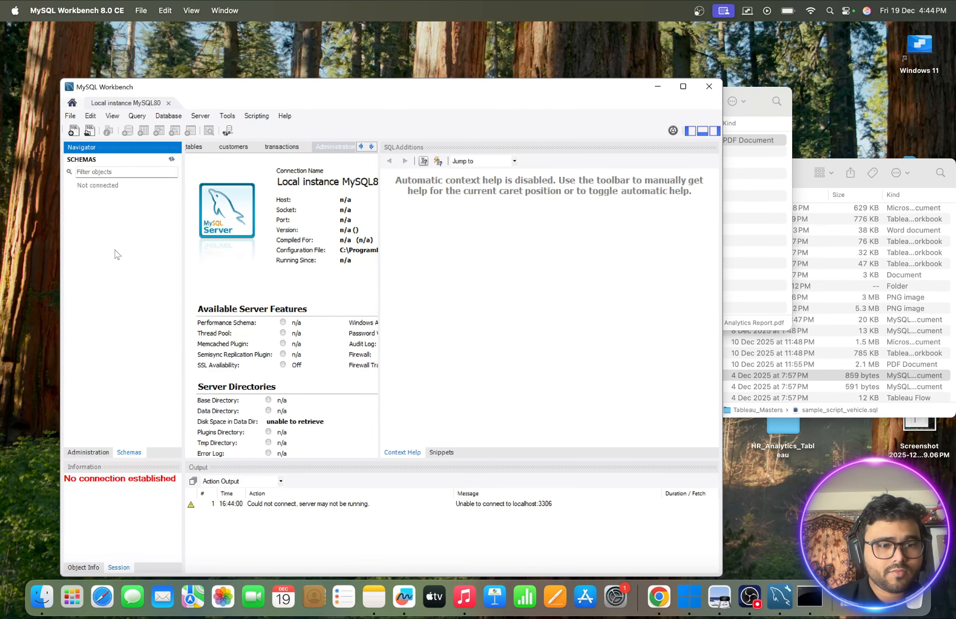
click(88, 453)
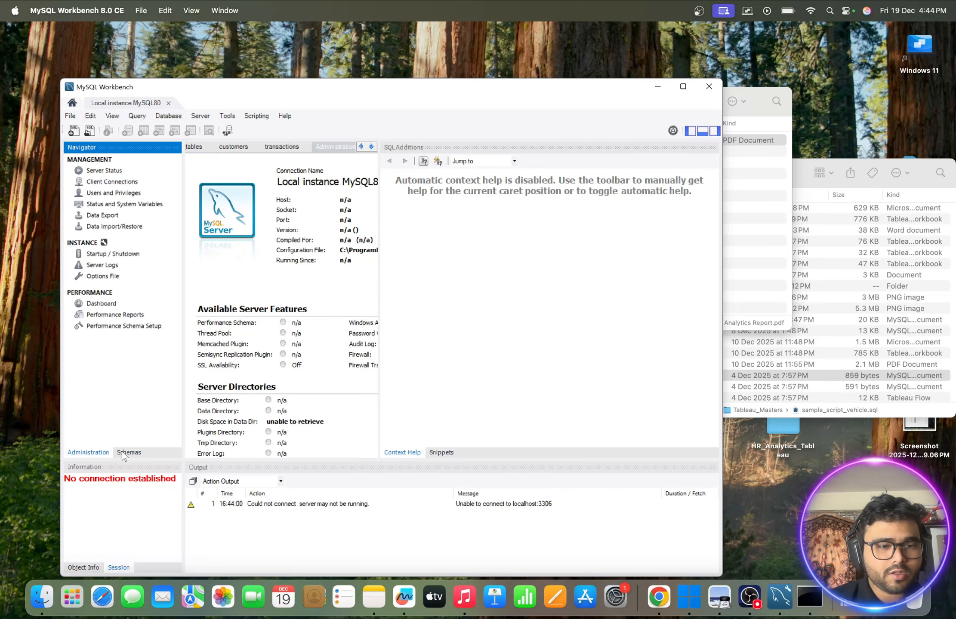
click(122, 453)
click(96, 452)
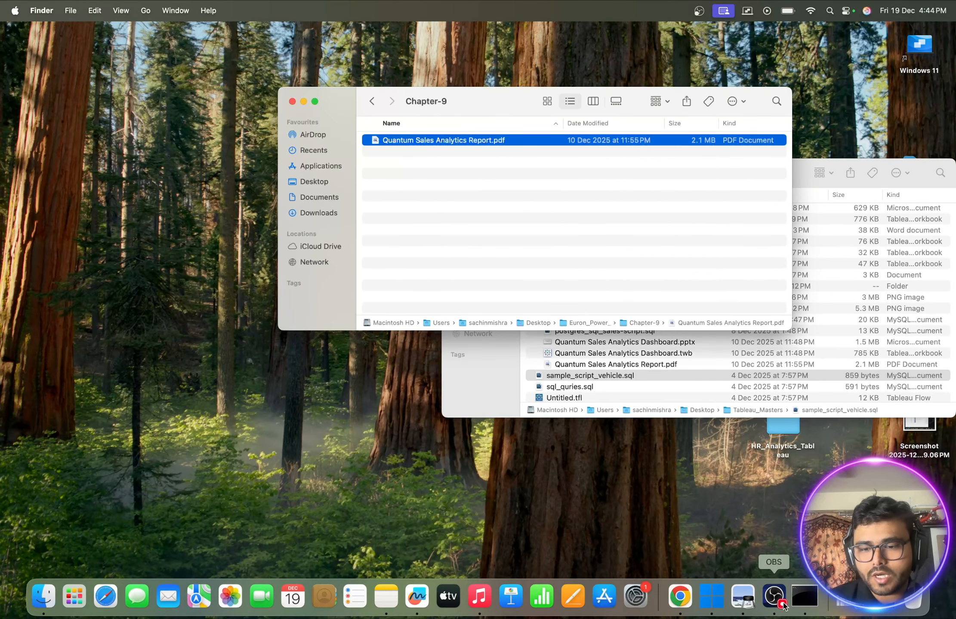
- Reopen MySQL Workbench 8.0 CE and connect to Local instance MySQL80
click(711, 597)
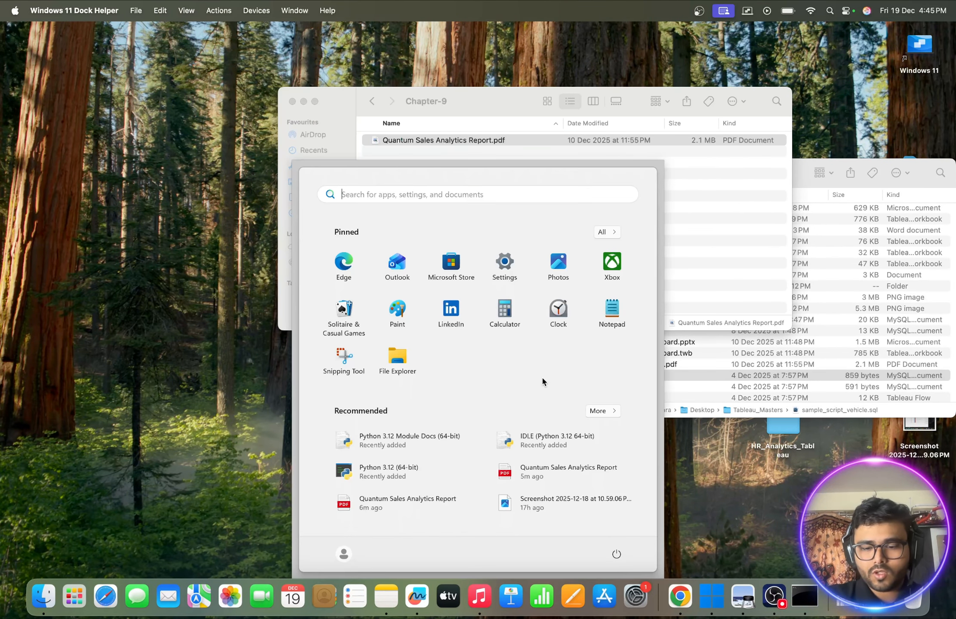
text(mysq)
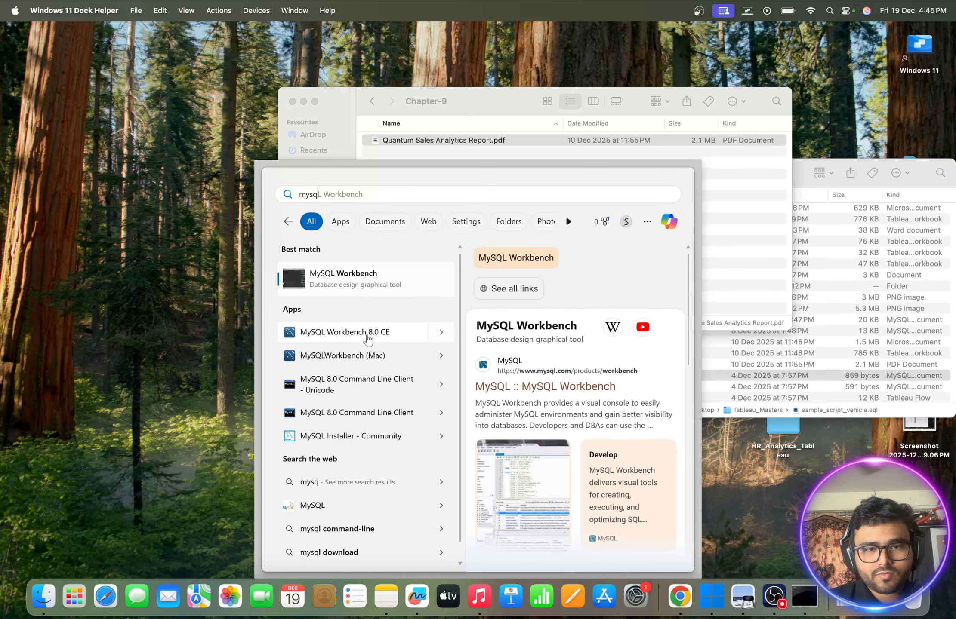
click(367, 340)
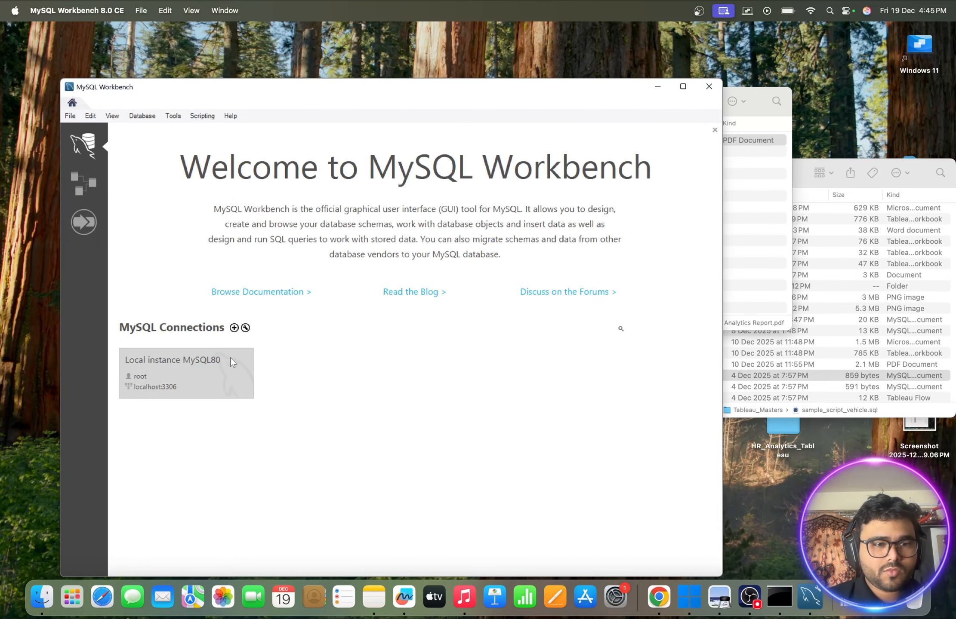
click(195, 363)
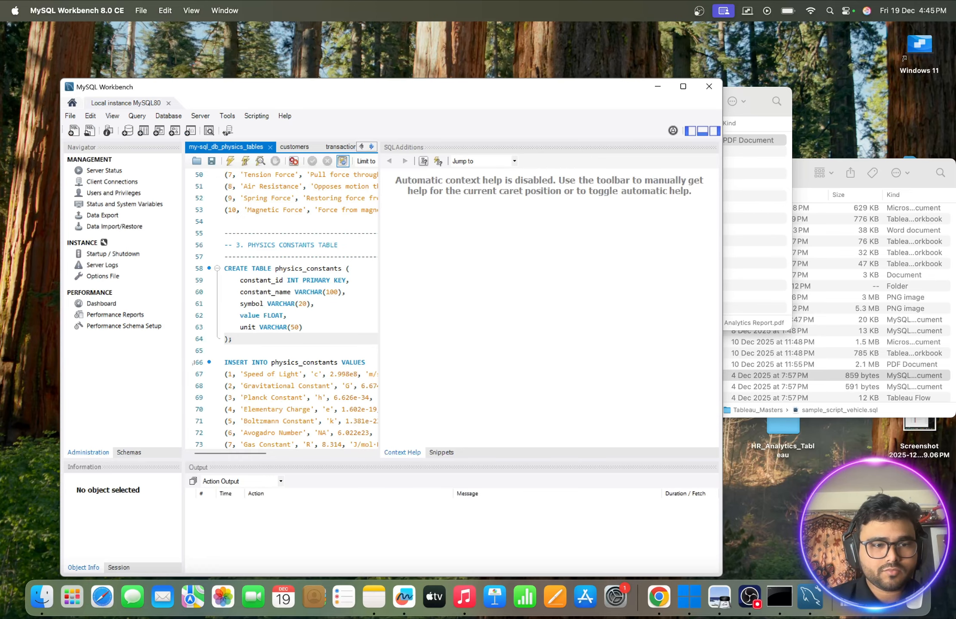
- Show the server's schemas, look into the sales schema, and leave both powerbi and sales collapsed
click(132, 451)
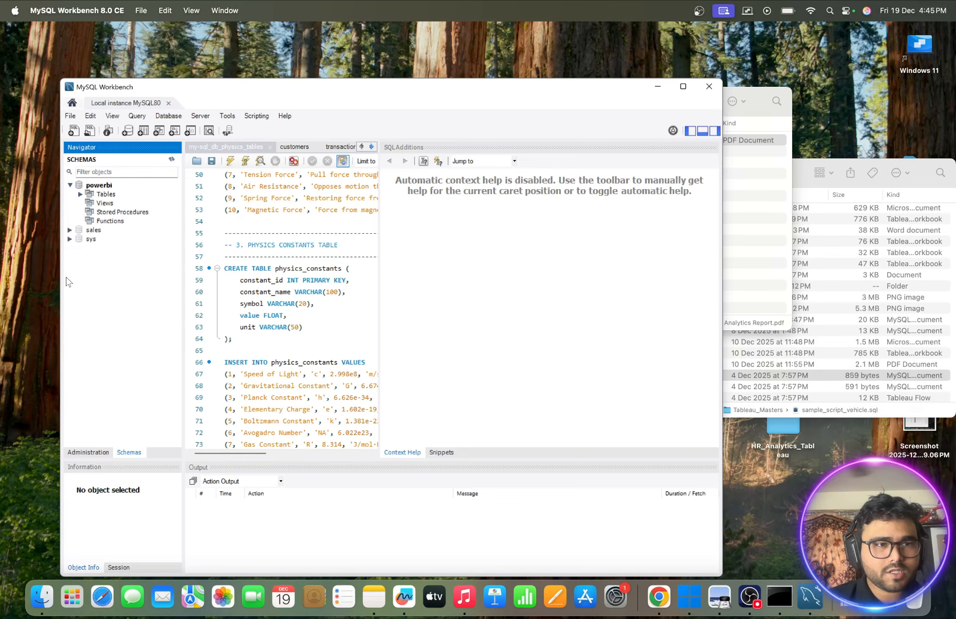
click(70, 184)
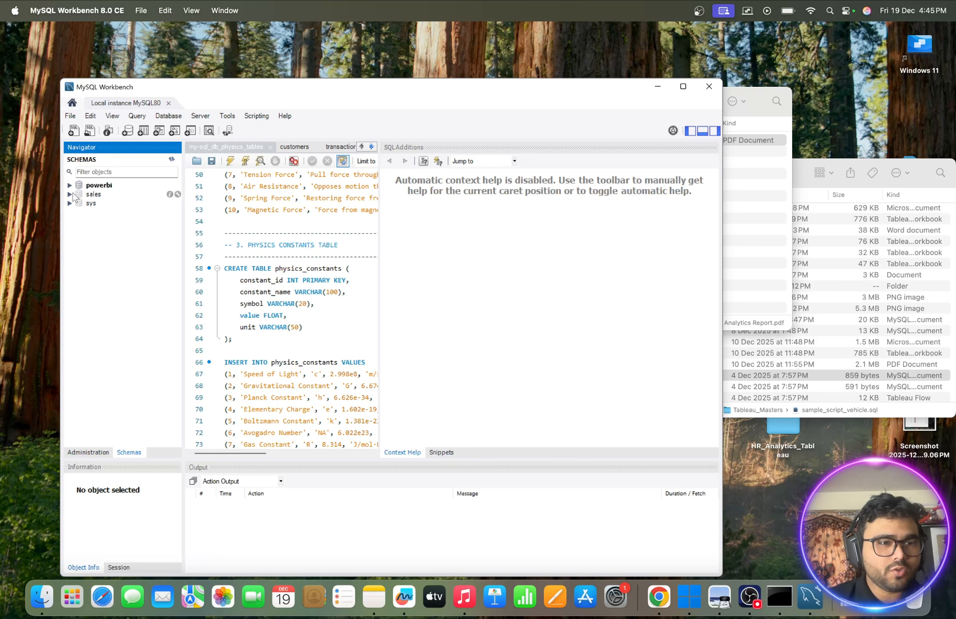
click(70, 194)
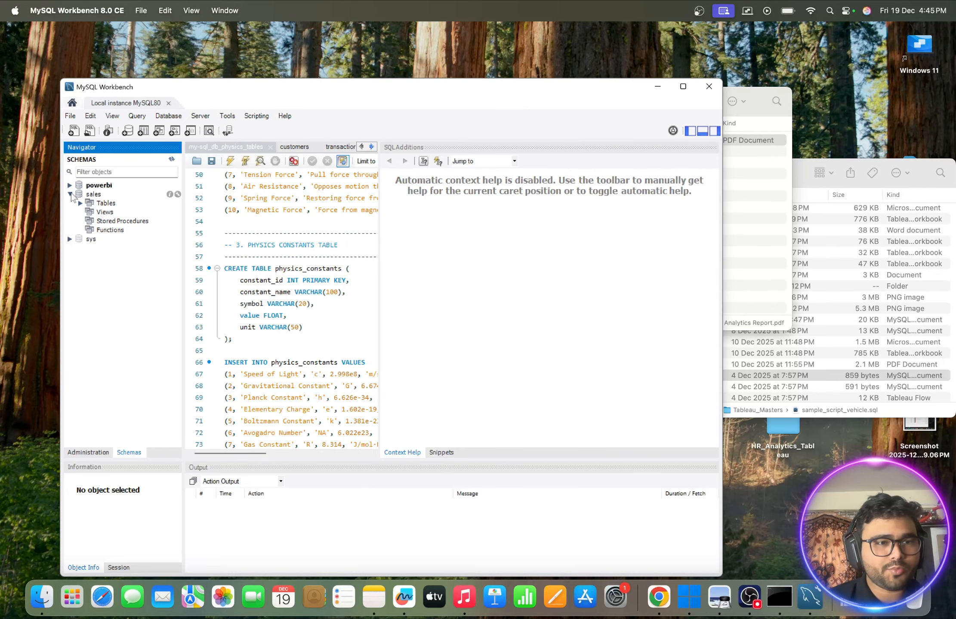
click(71, 193)
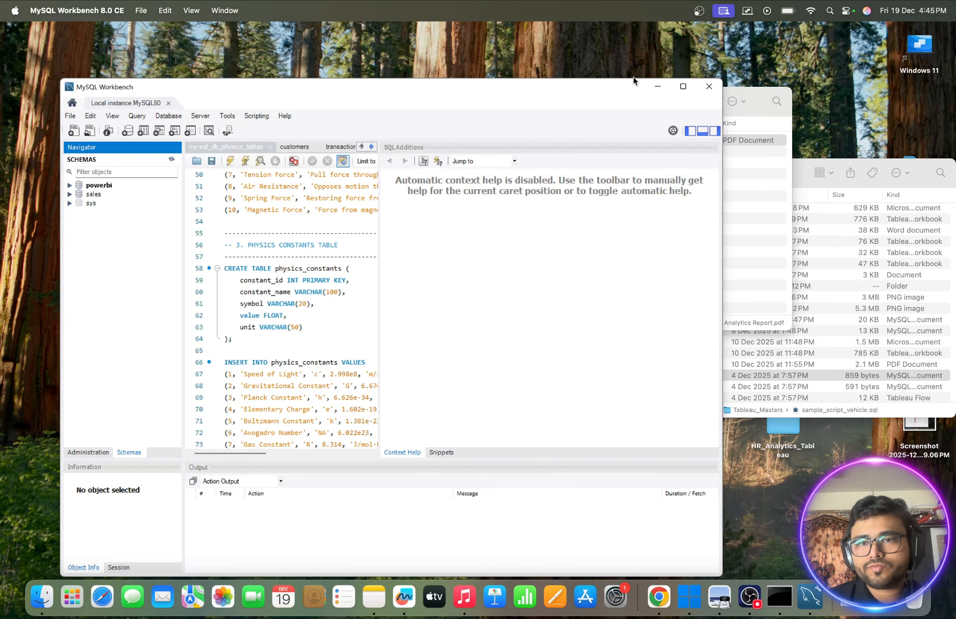
- Maximize the window and set up a data import from the self-contained file db_dump (1).sql in Downloads
click(683, 88)
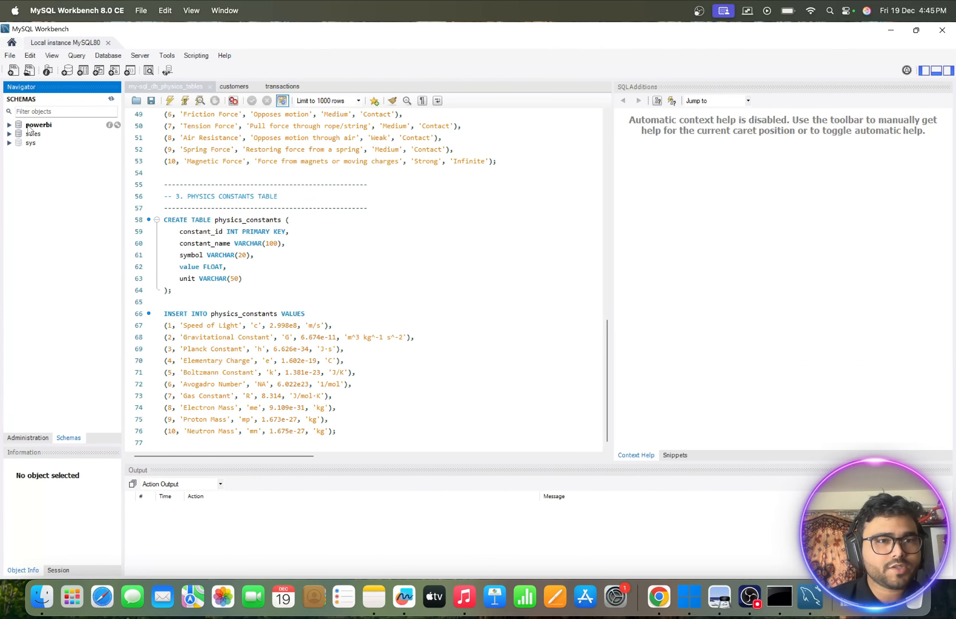
click(140, 57)
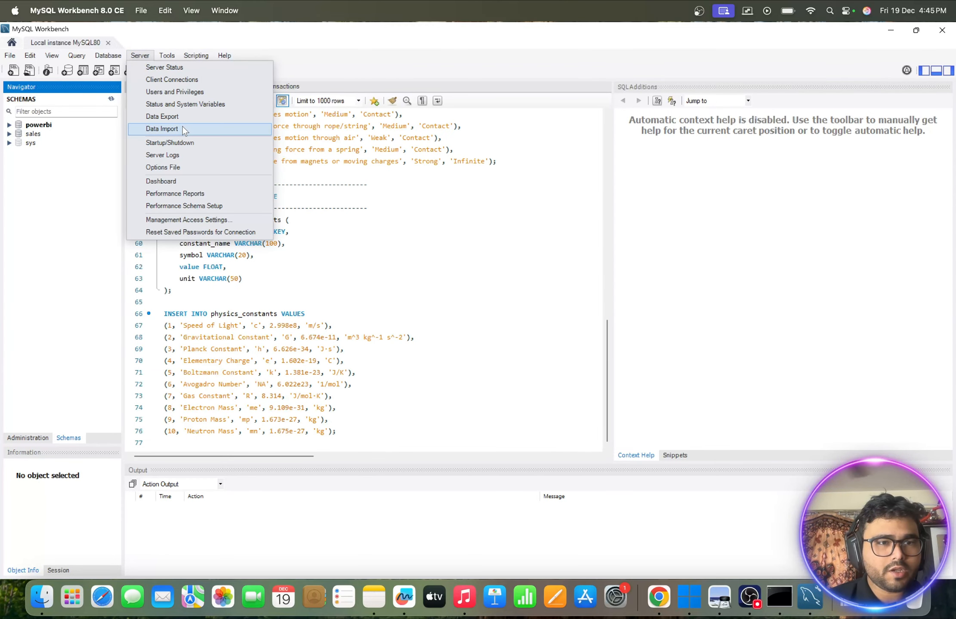
click(162, 129)
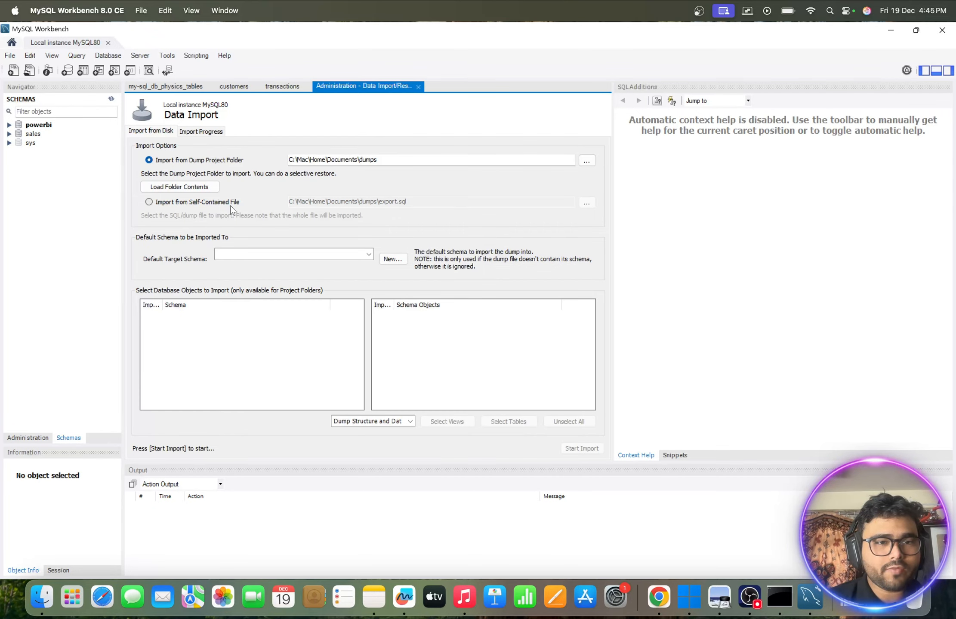
click(150, 202)
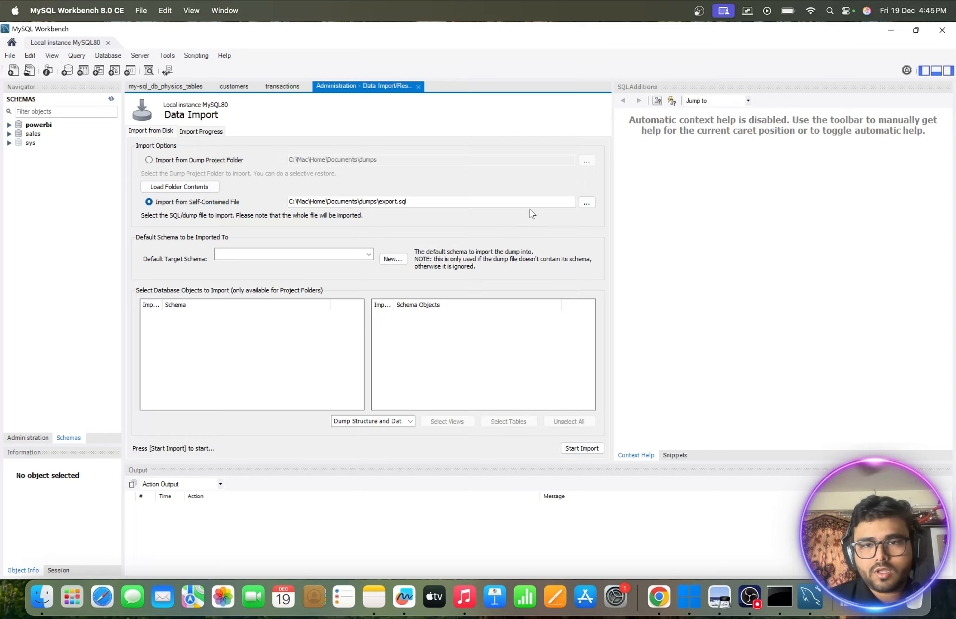
click(586, 203)
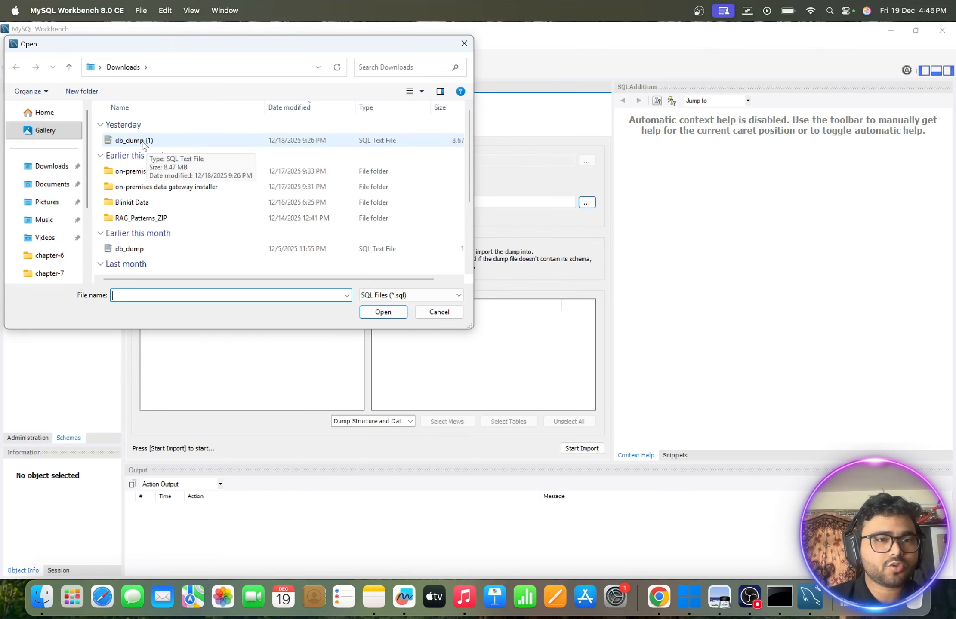
click(163, 141)
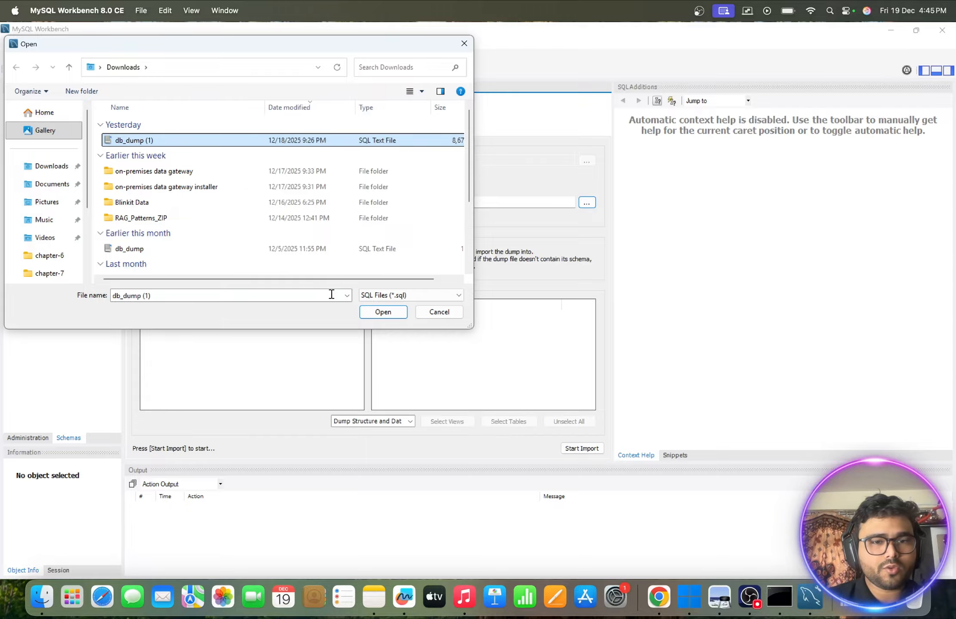
click(375, 312)
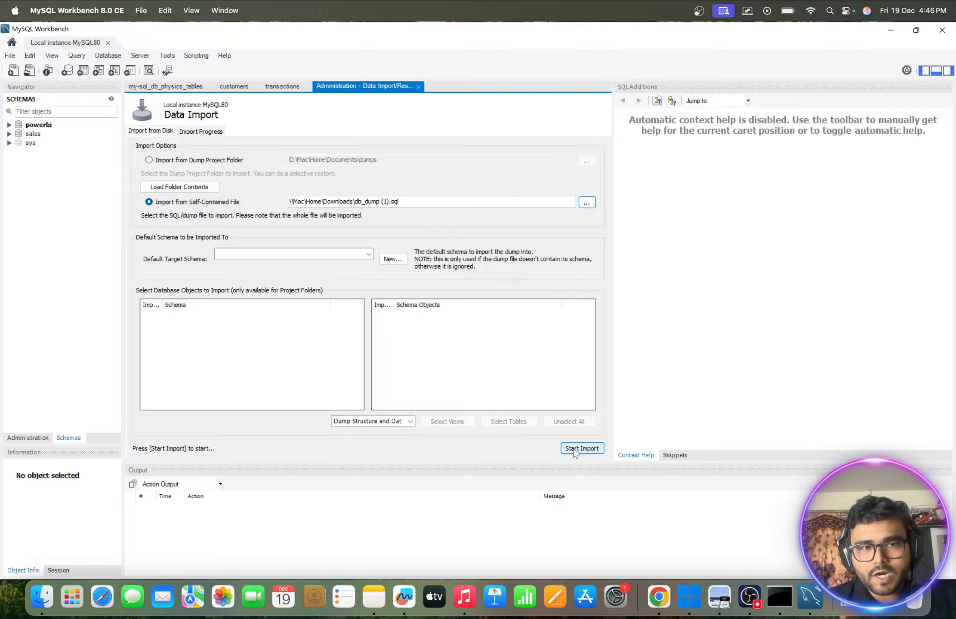
- Refresh the server's schemas and list the tables inside the sales schema
click(111, 99)
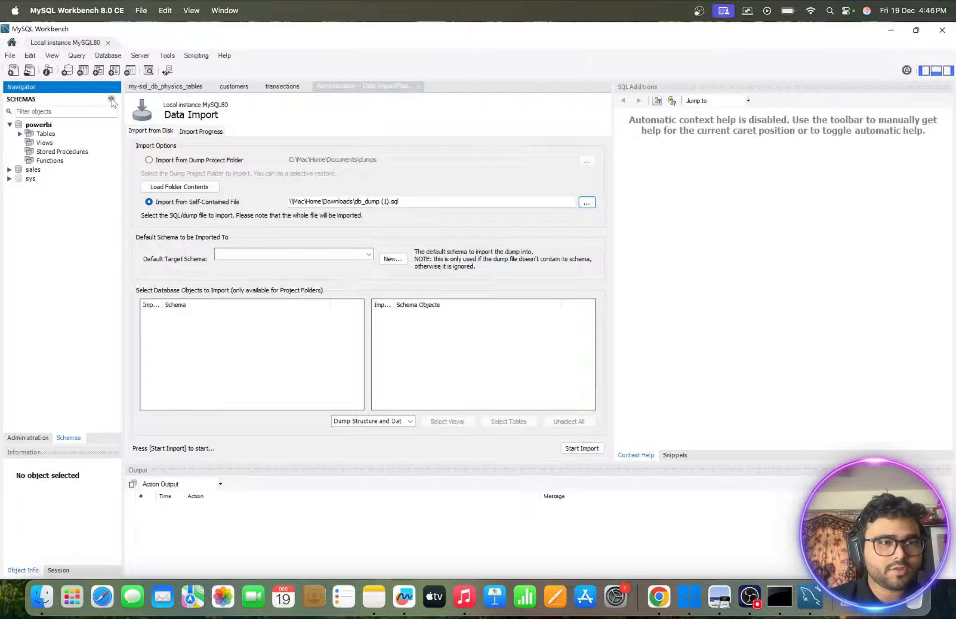
click(9, 125)
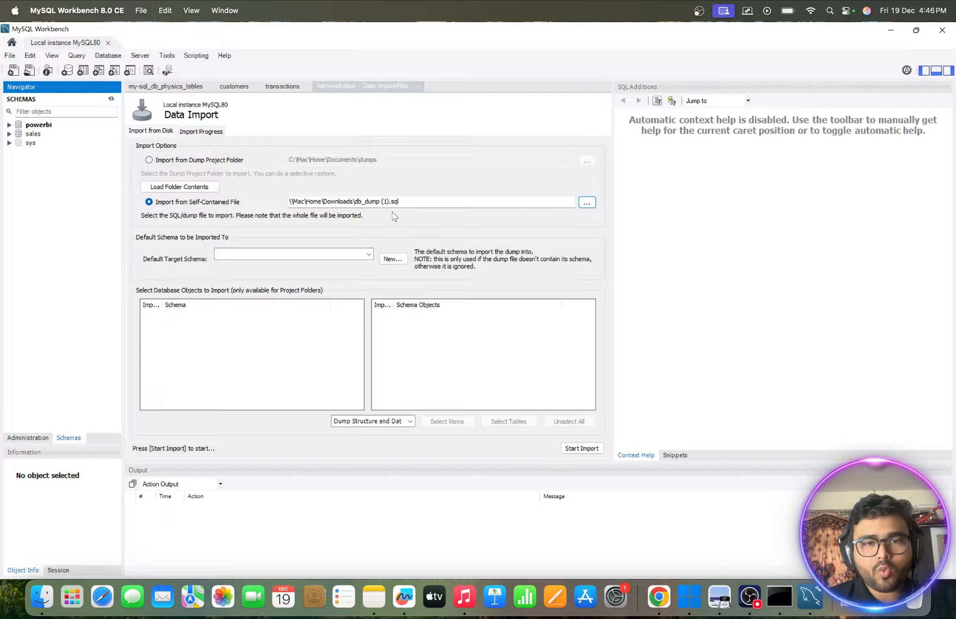
drag(401, 202, 353, 201)
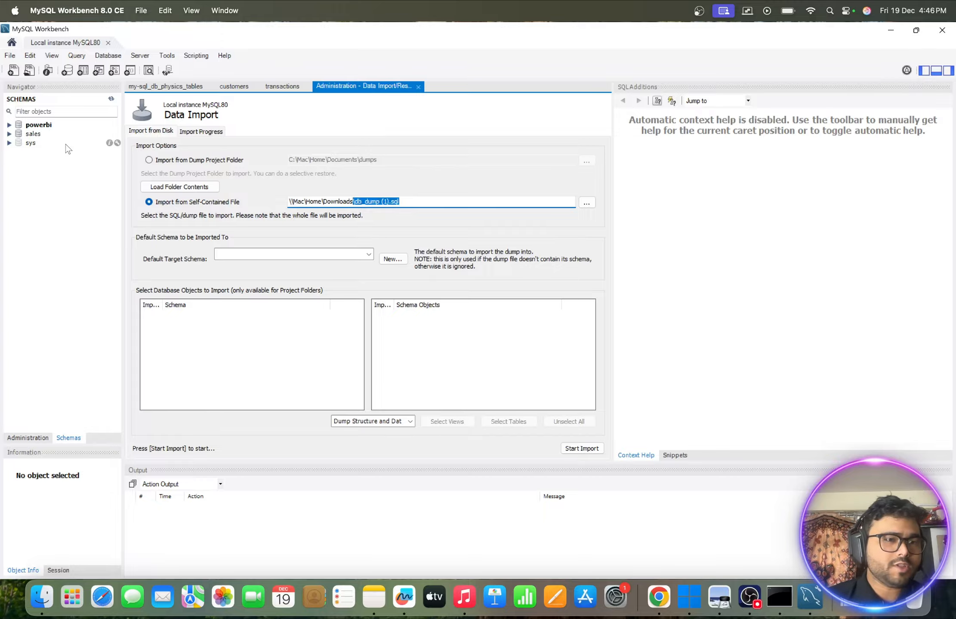
click(9, 135)
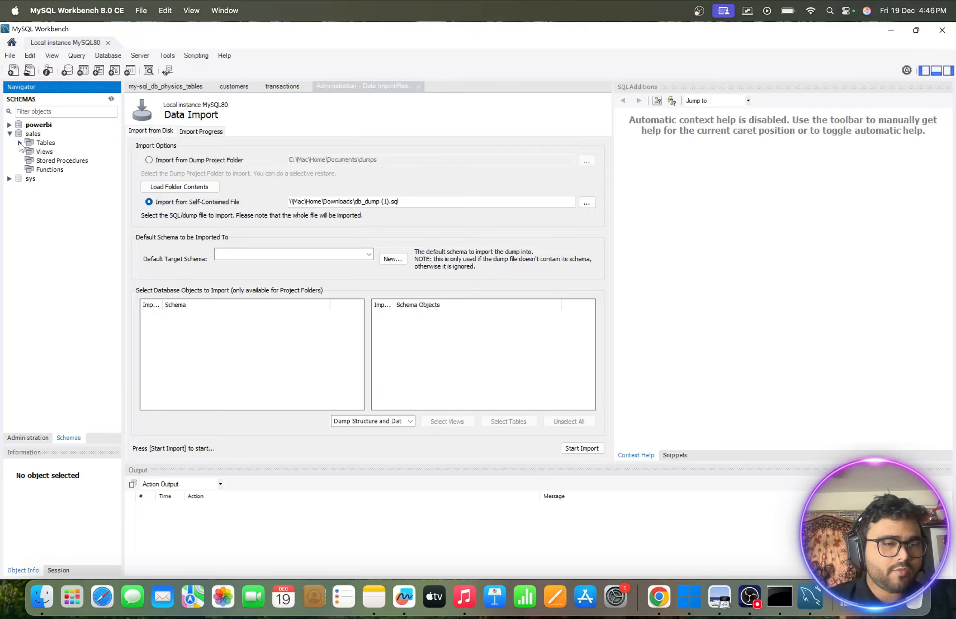
click(20, 143)
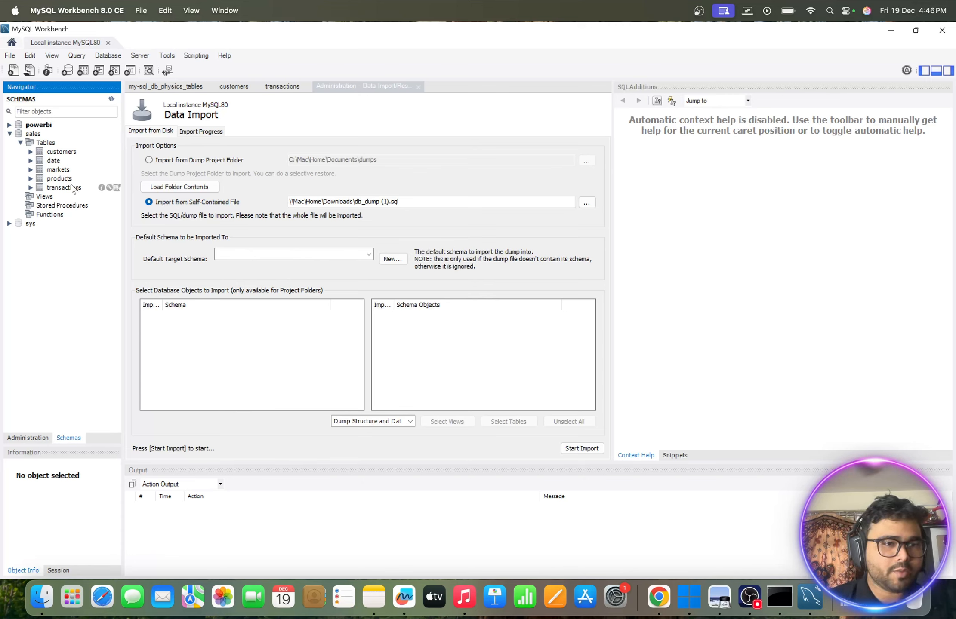
- Close the Data Import page and browse the first 1000 rows of the transactions table in the sales schema
click(419, 84)
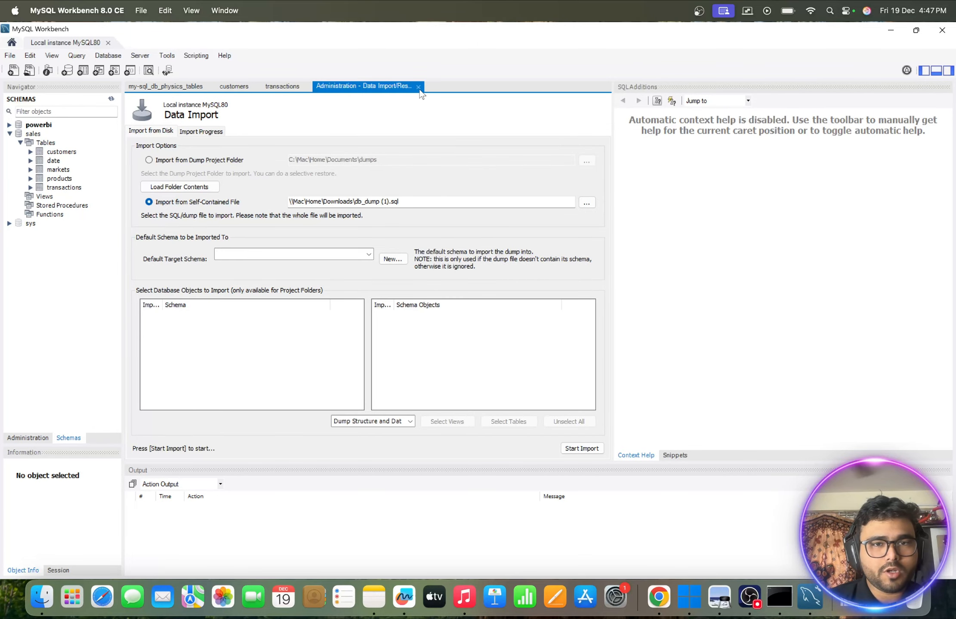
click(417, 87)
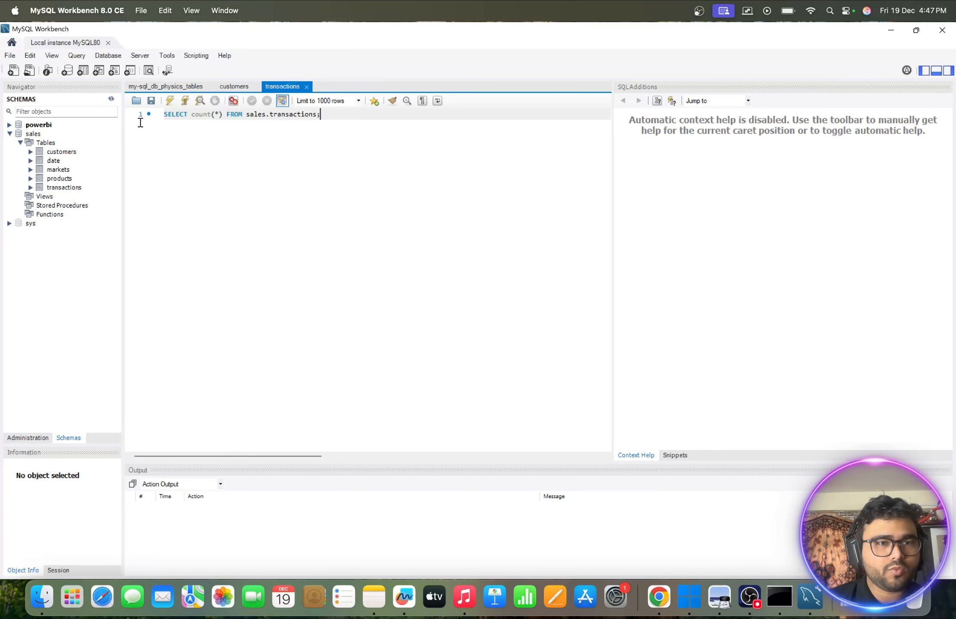
click(50, 189)
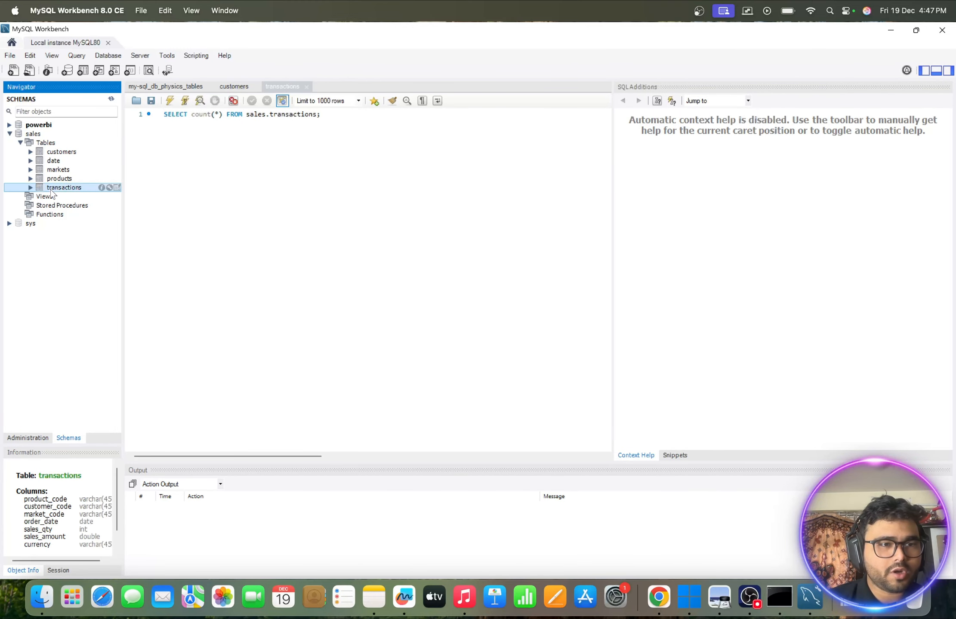
right_click(50, 189)
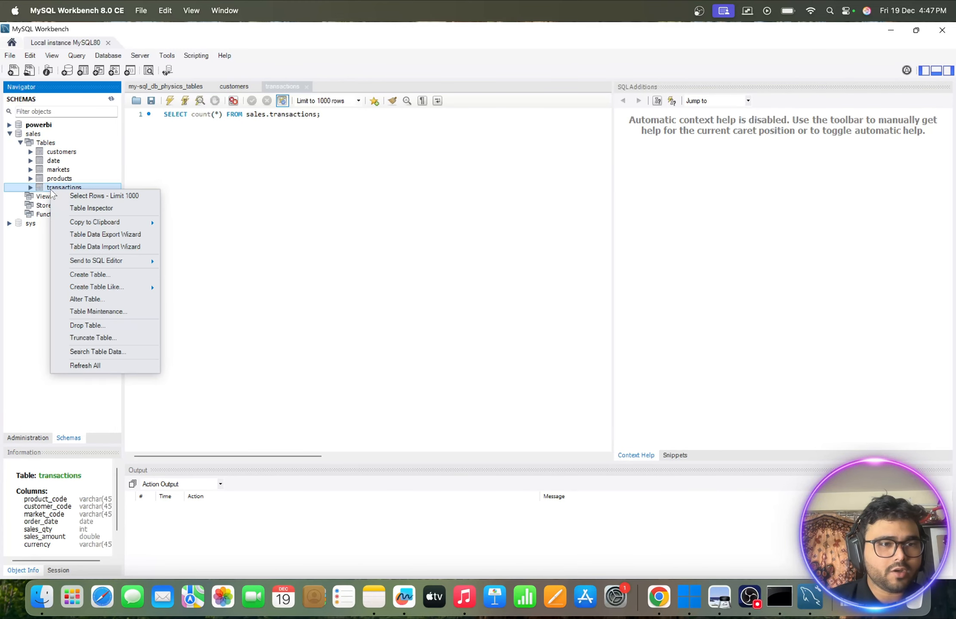
click(93, 196)
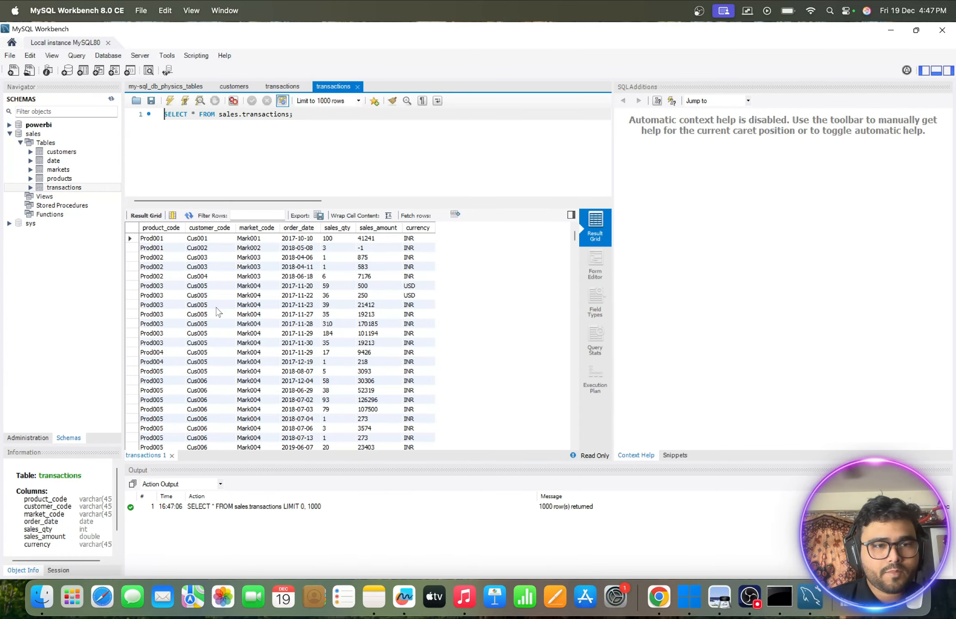
scroll(218, 311, down, 15)
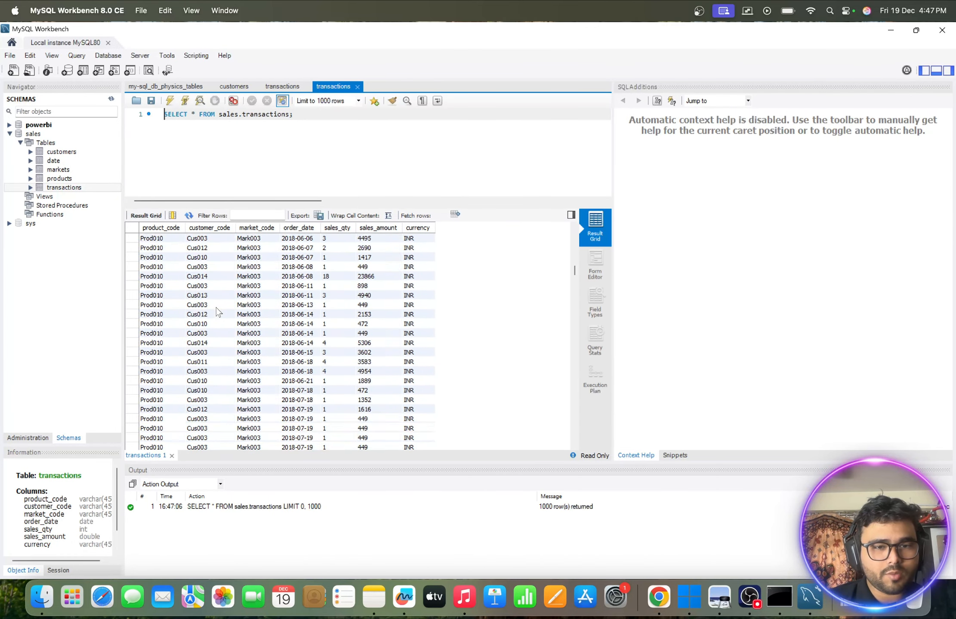
scroll(217, 312, down, 10)
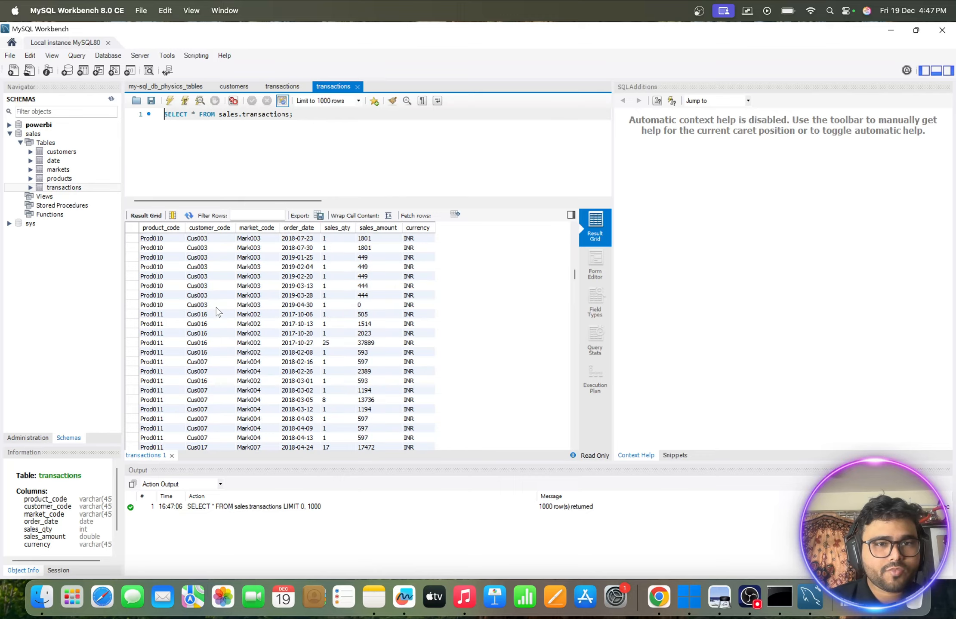
scroll(217, 312, down, 12)
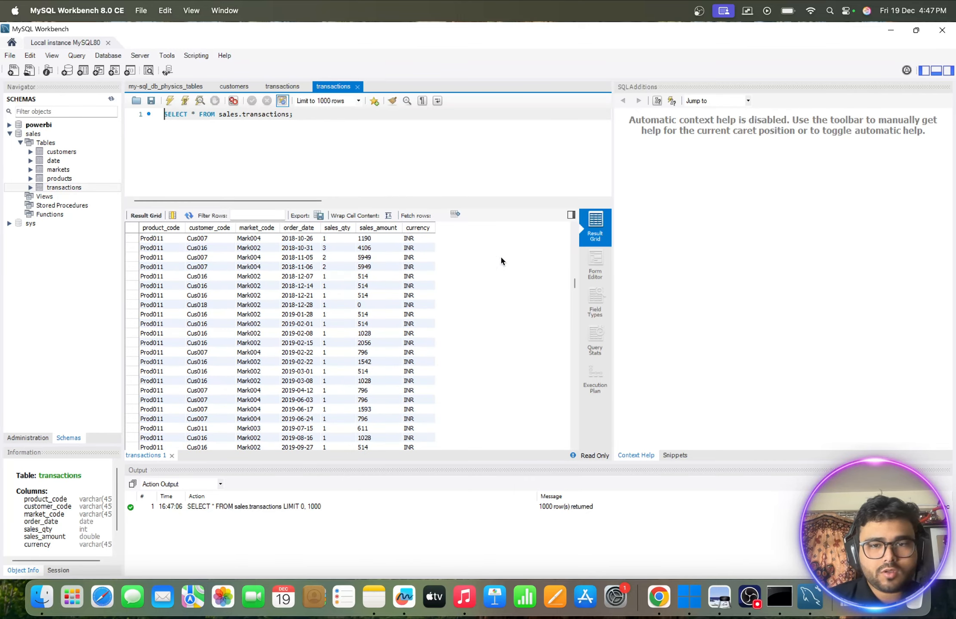
scroll(363, 280, up, 10)
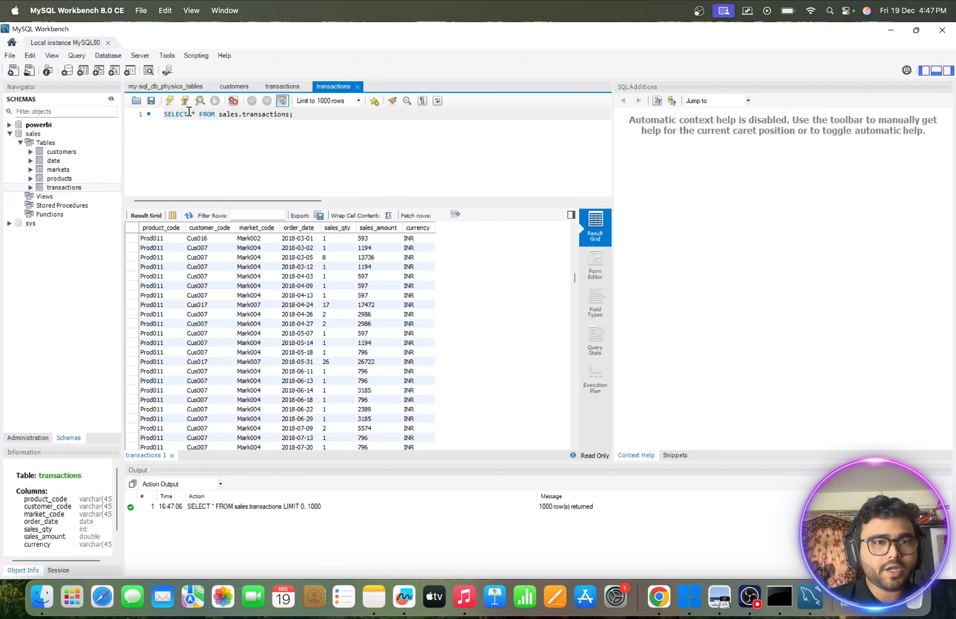
- Change the query to SELECT count(*) FROM sales.transactions; and run it
click(189, 112)
text(sel)
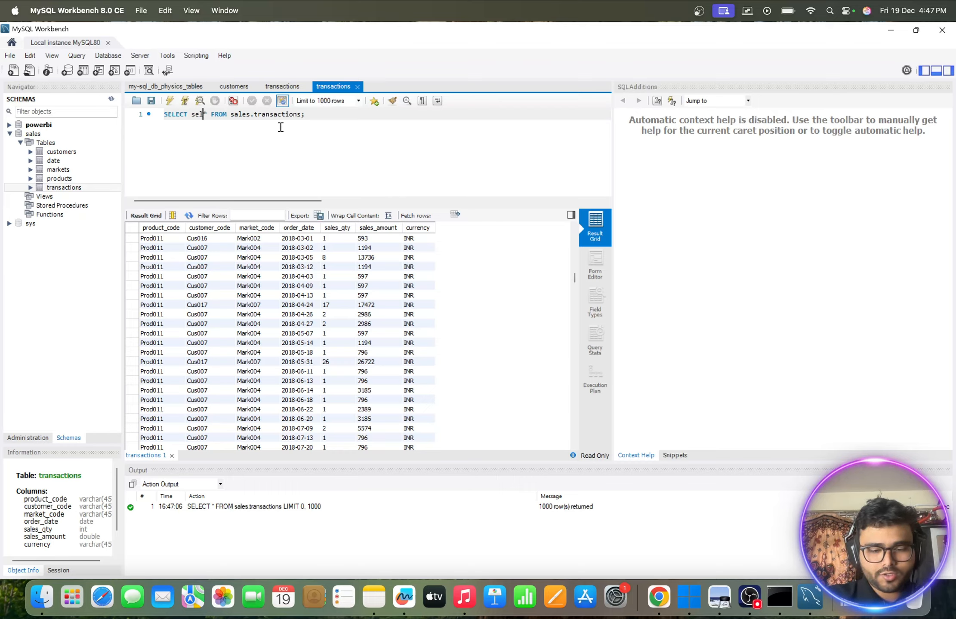
text(ect)
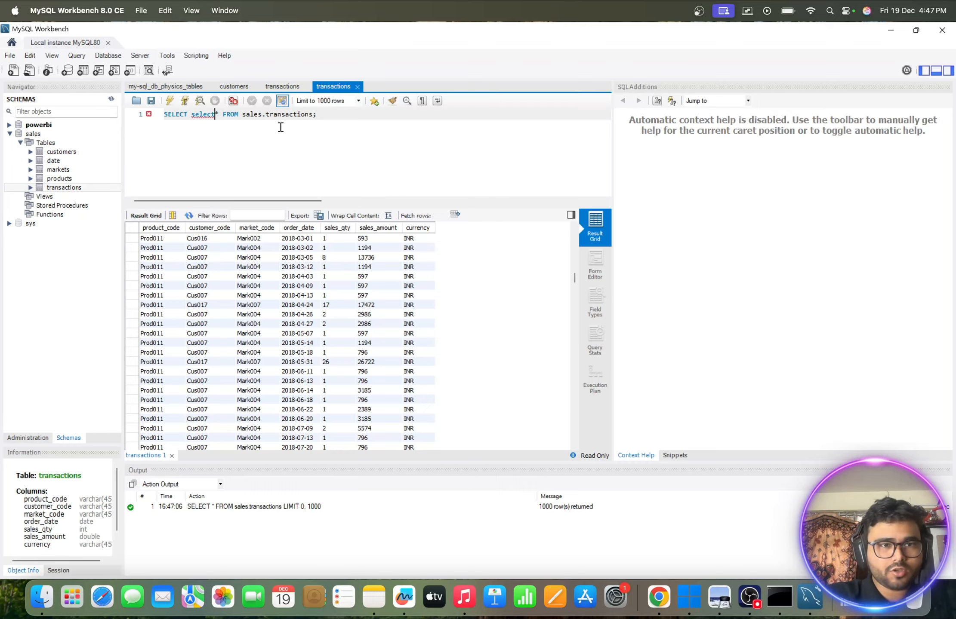
key(BackSpace)
key(BackSpace)
key(BackSpace)
key(BackSpace)
key(BackSpace)
key(BackSpace)
text(co)
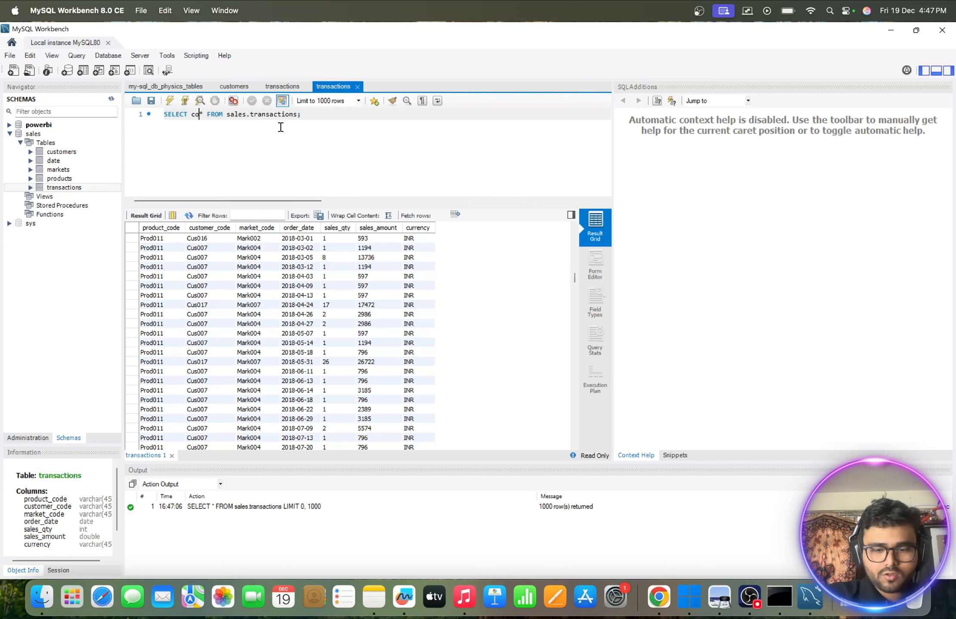
text(unt(*)
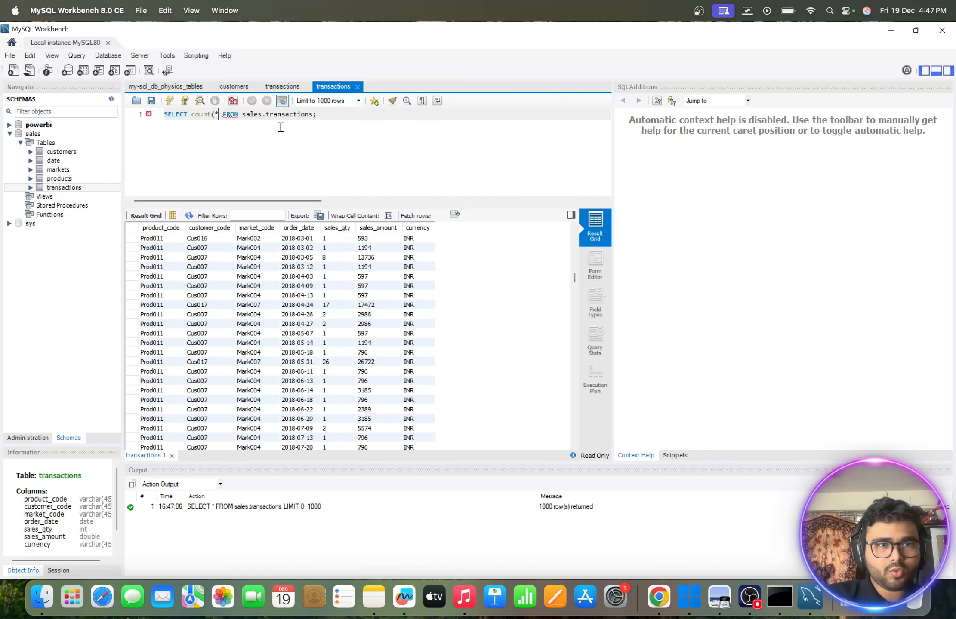
text())
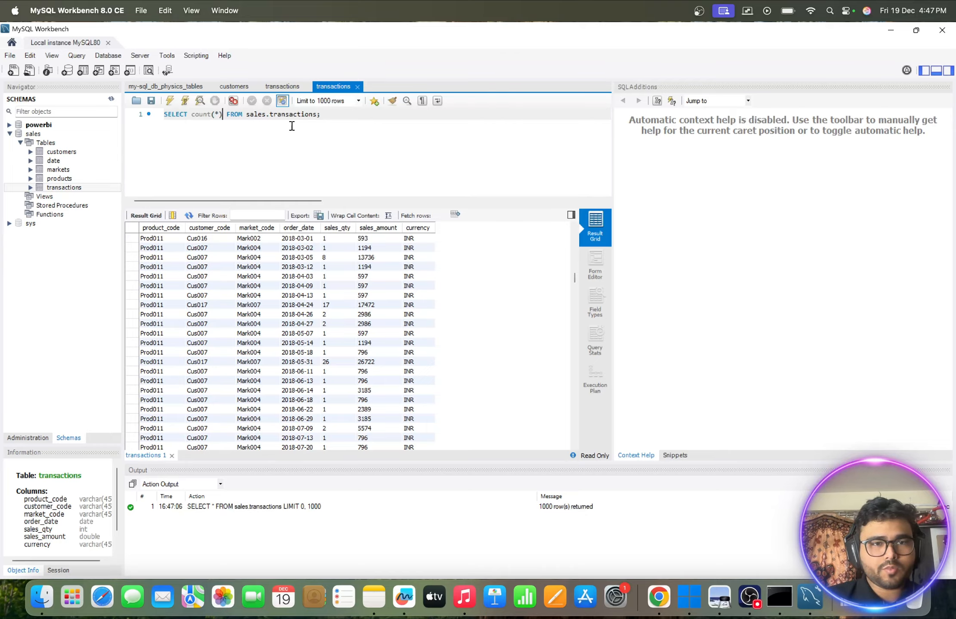
click(185, 101)
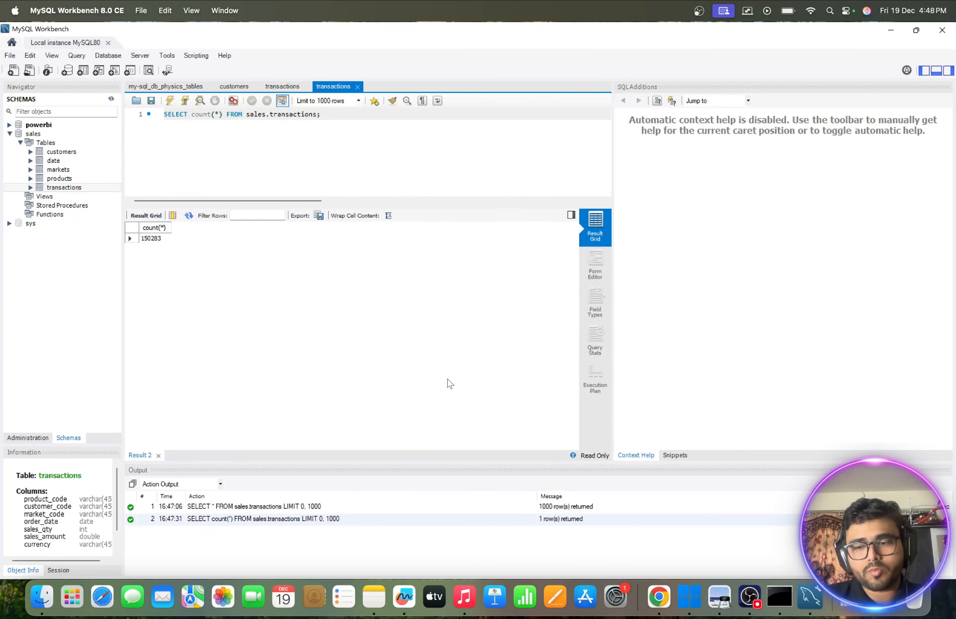
- Bring up Quantum Sales Analytics Report.pdf in Preview to view its visualization table, and minimize it again
click(883, 597)
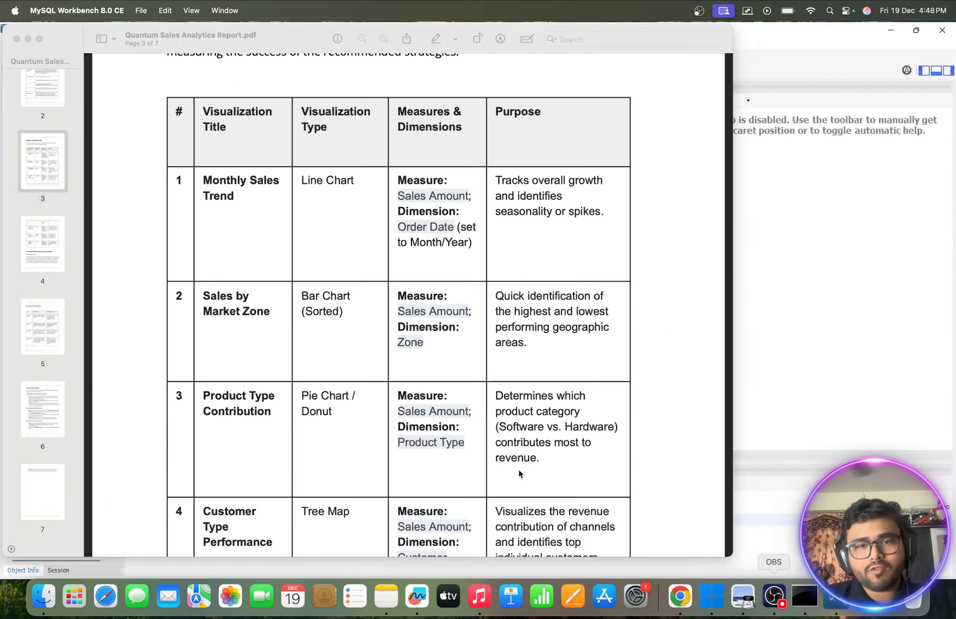
click(28, 39)
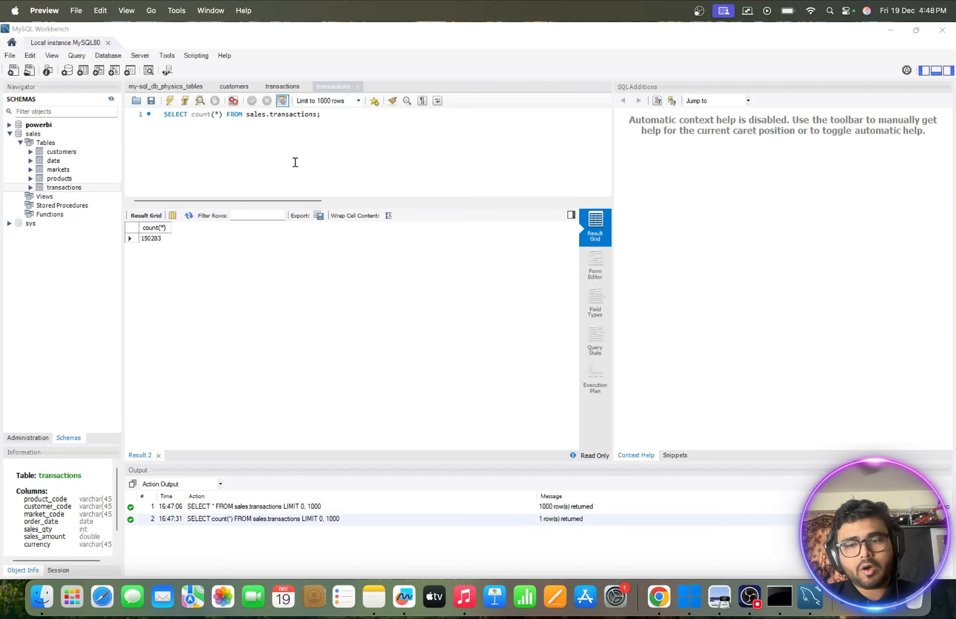
- Find and launch Power BI Desktop in Windows 11 and start a blank report
click(702, 610)
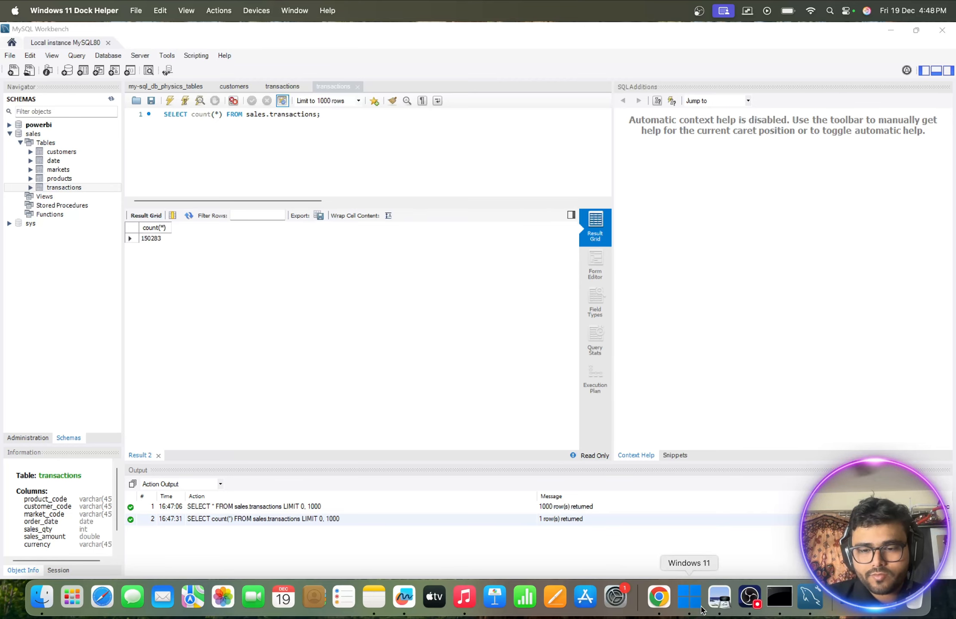
text(pow)
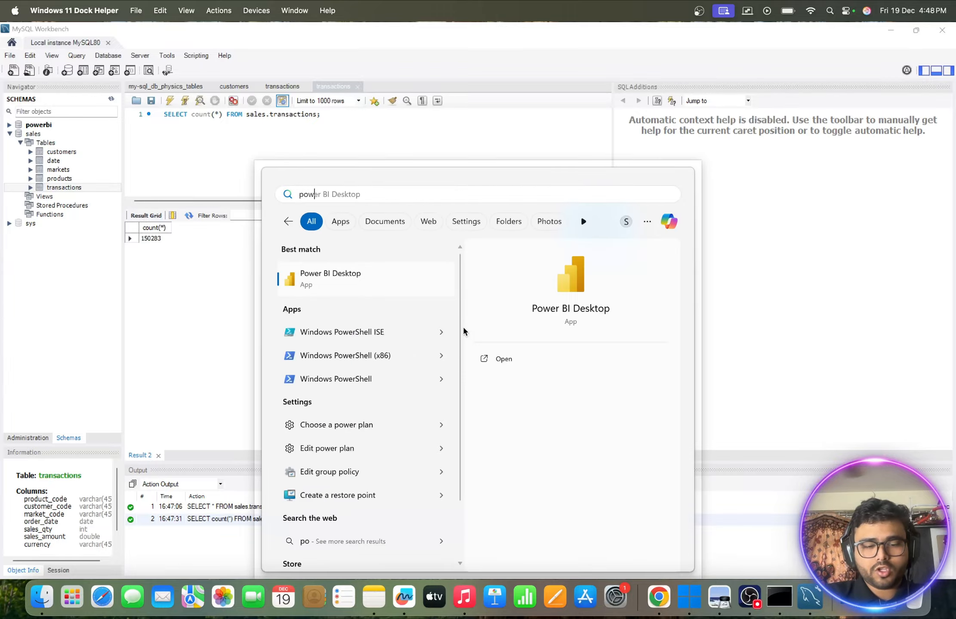
text(er)
click(501, 353)
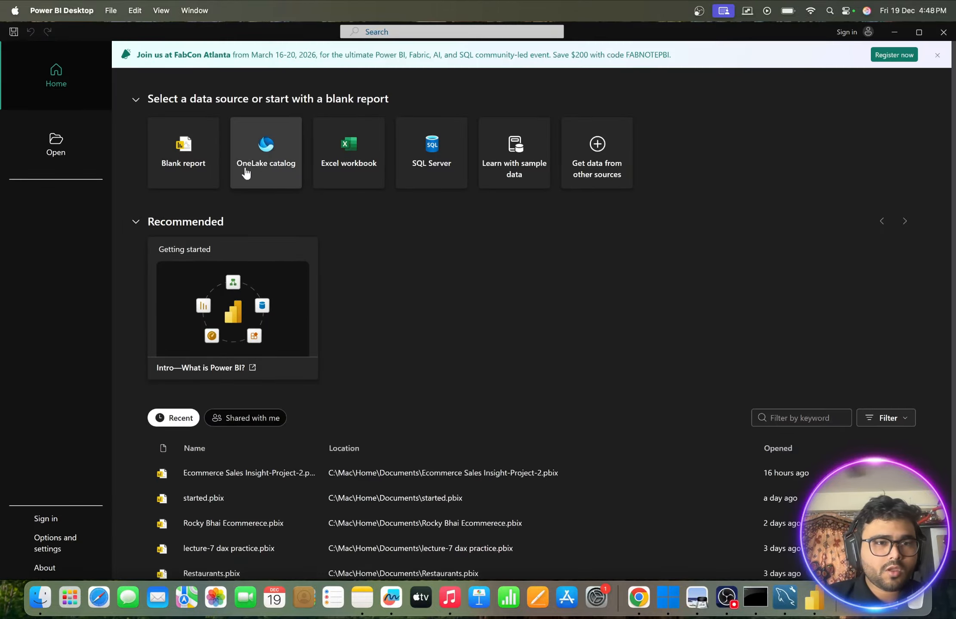
click(171, 167)
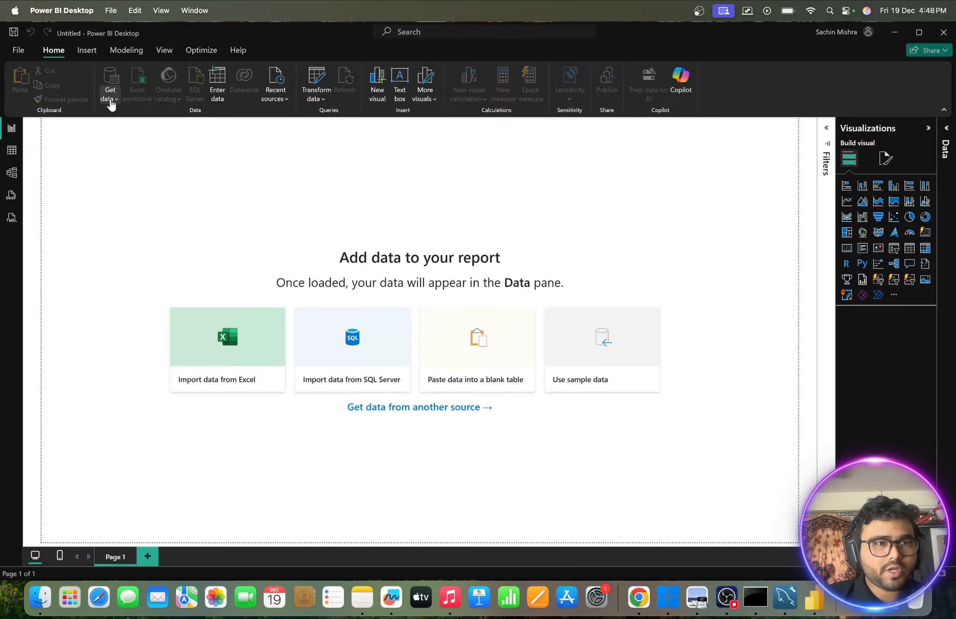
- Choose MySQL database from the full list of data sources and start its connection setup
click(110, 100)
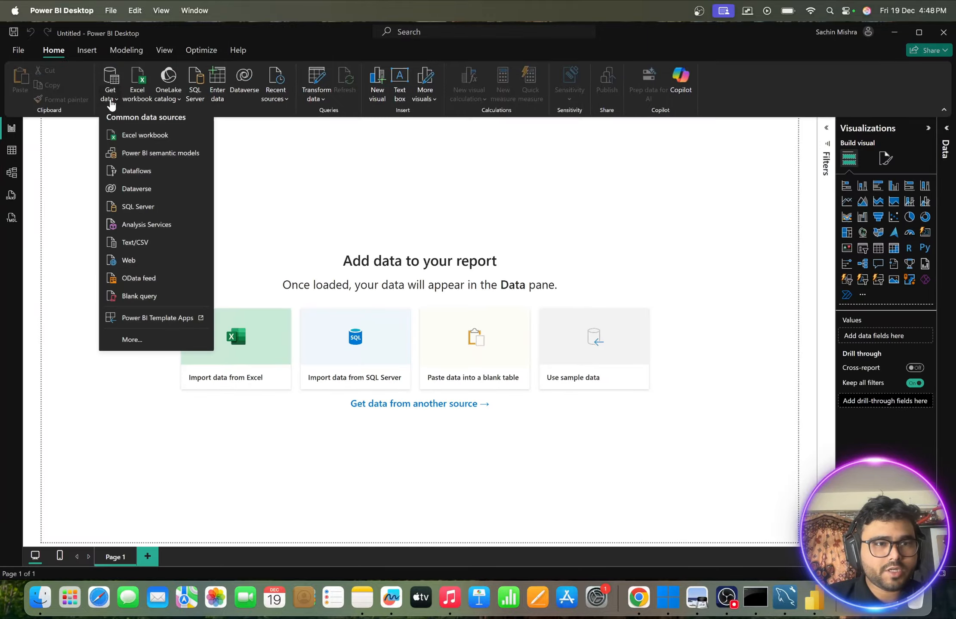
click(131, 338)
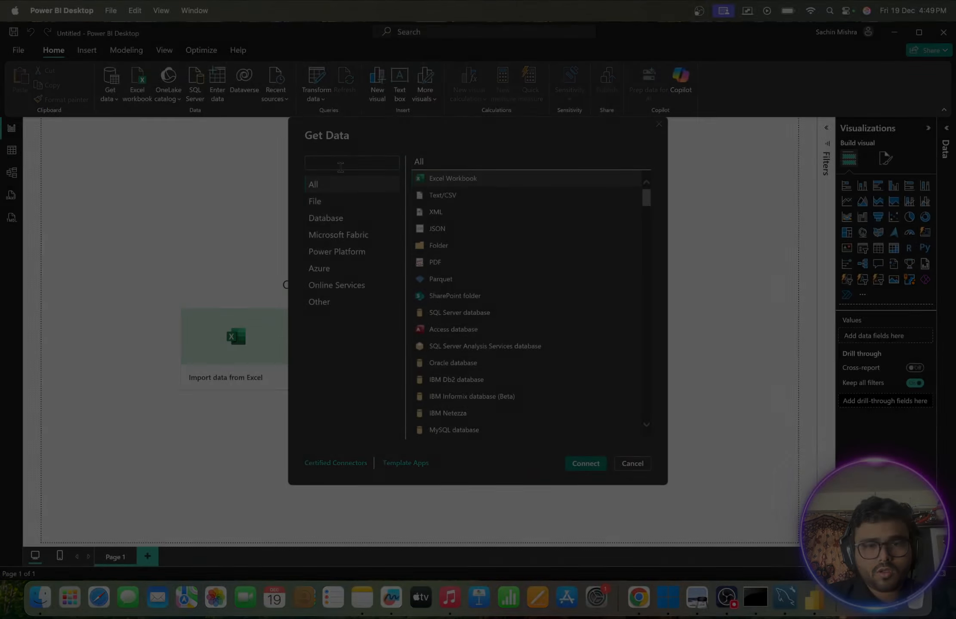
scroll(465, 303, down, 4)
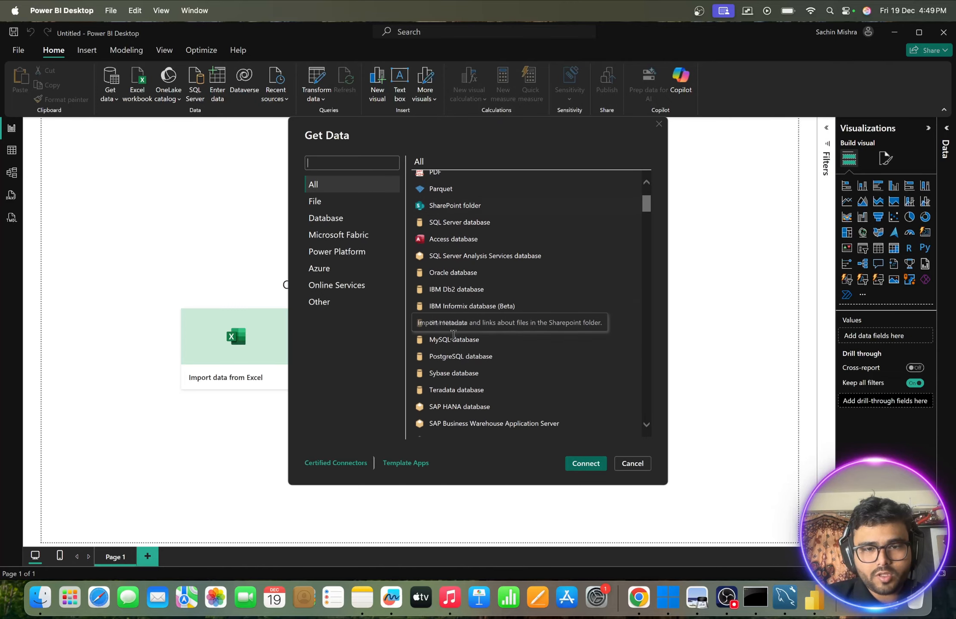
click(452, 339)
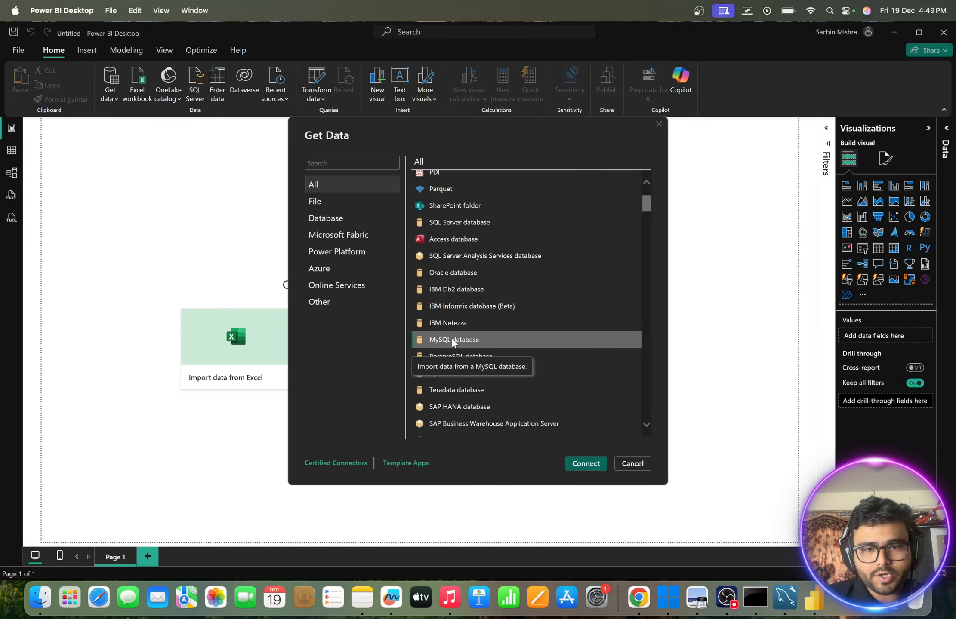
click(586, 464)
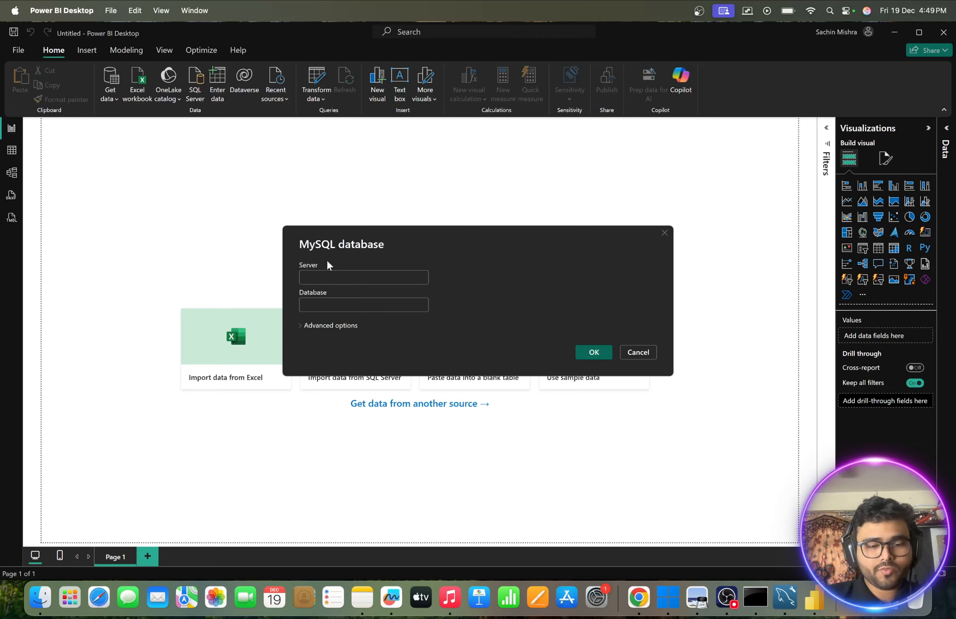
- Connect to the sales database on the localhost server
text(localhost)
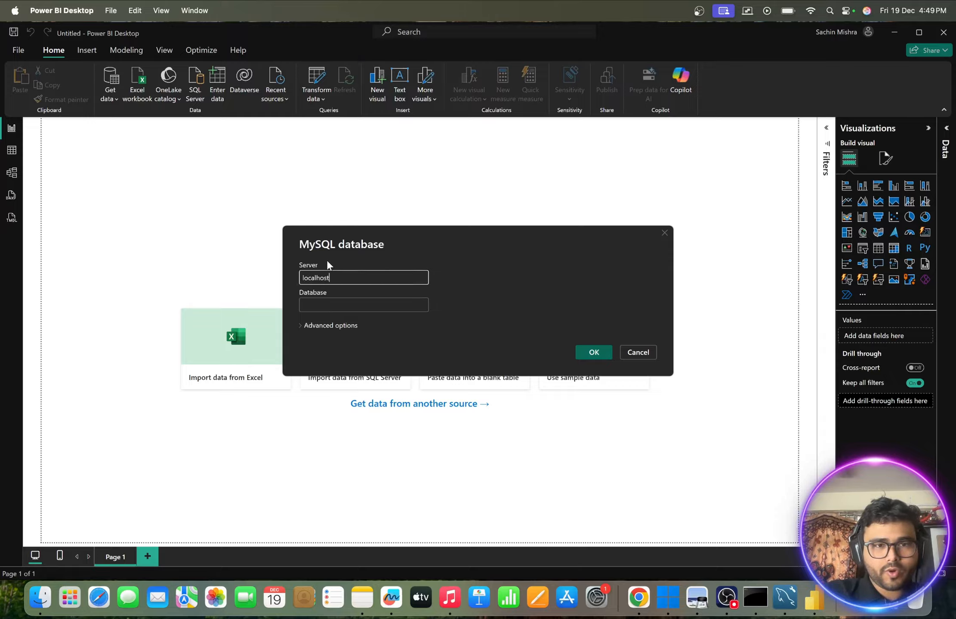
click(316, 304)
text(sales)
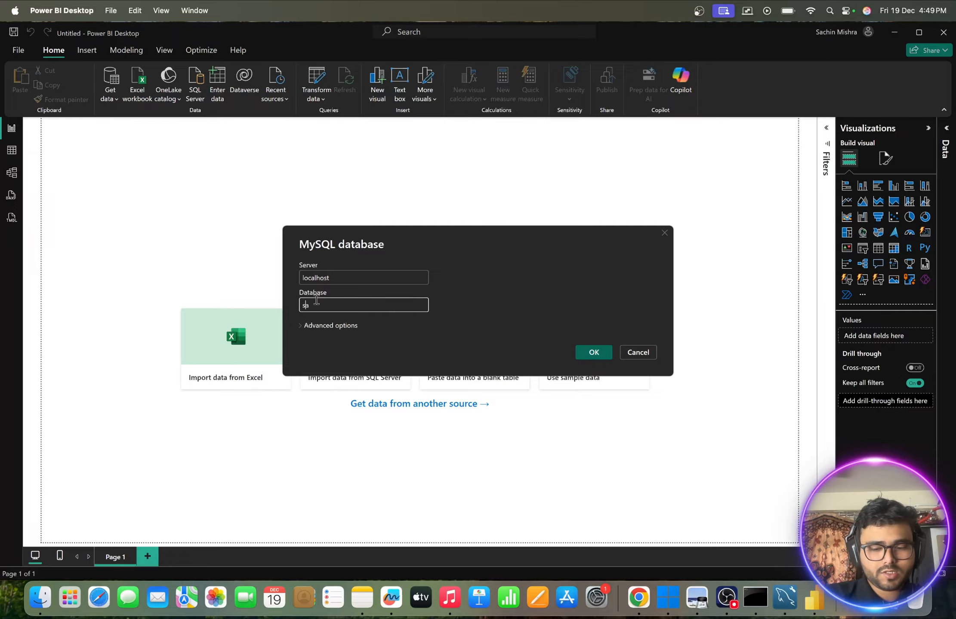
click(594, 352)
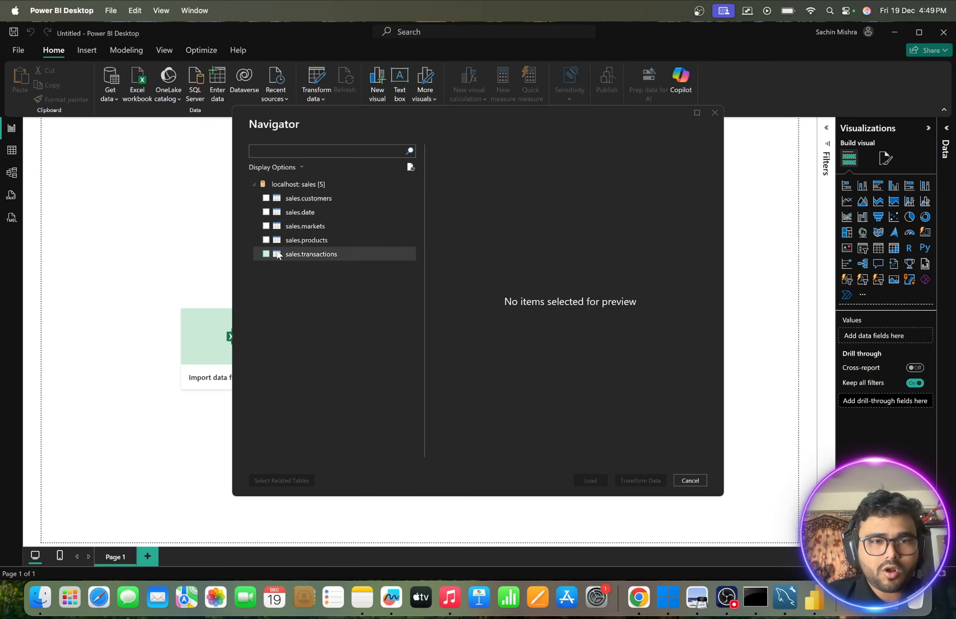
- Load the customers, date, markets, products and transactions tables from the sales database into the report
click(266, 198)
click(266, 213)
click(266, 226)
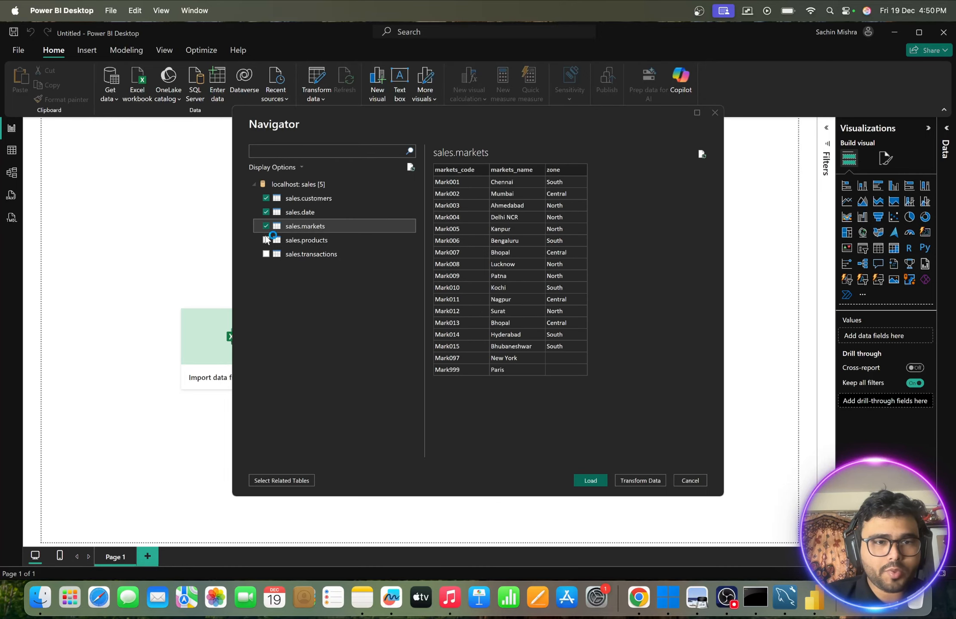
click(266, 240)
click(265, 254)
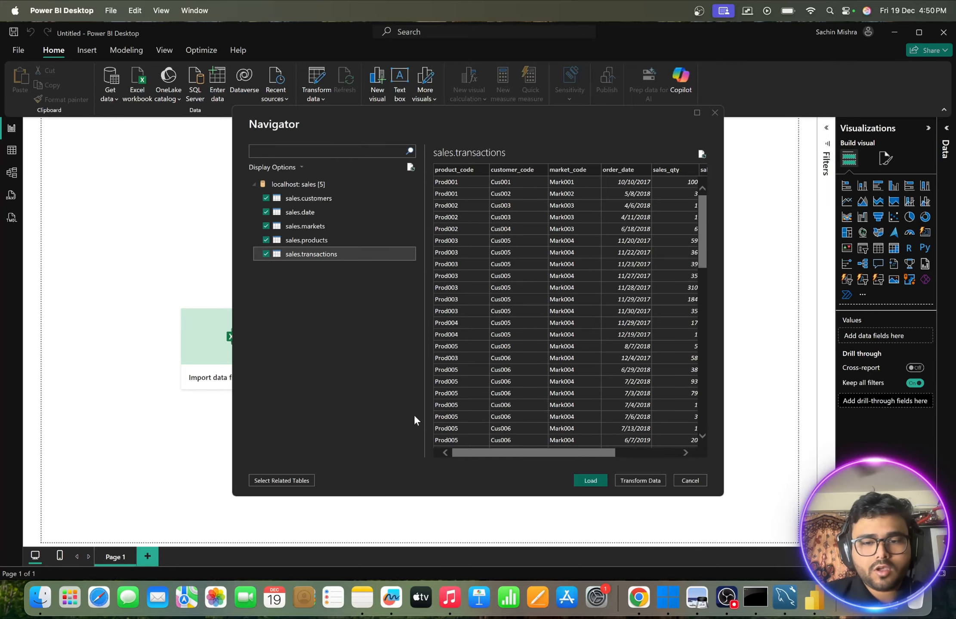
click(590, 480)
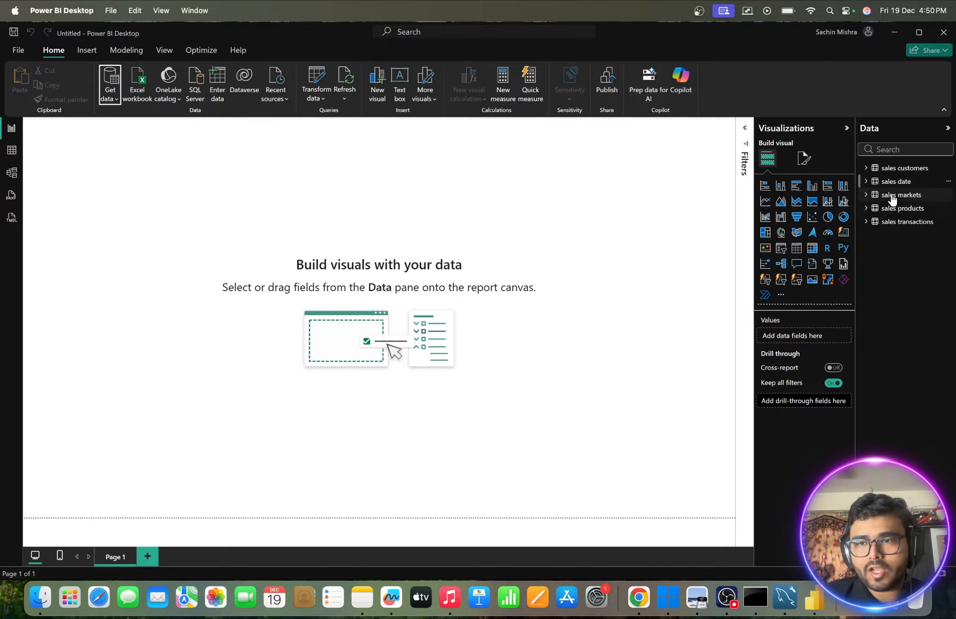
- Switch to the table view and examine the records of the sales customers and sales date tables
click(8, 151)
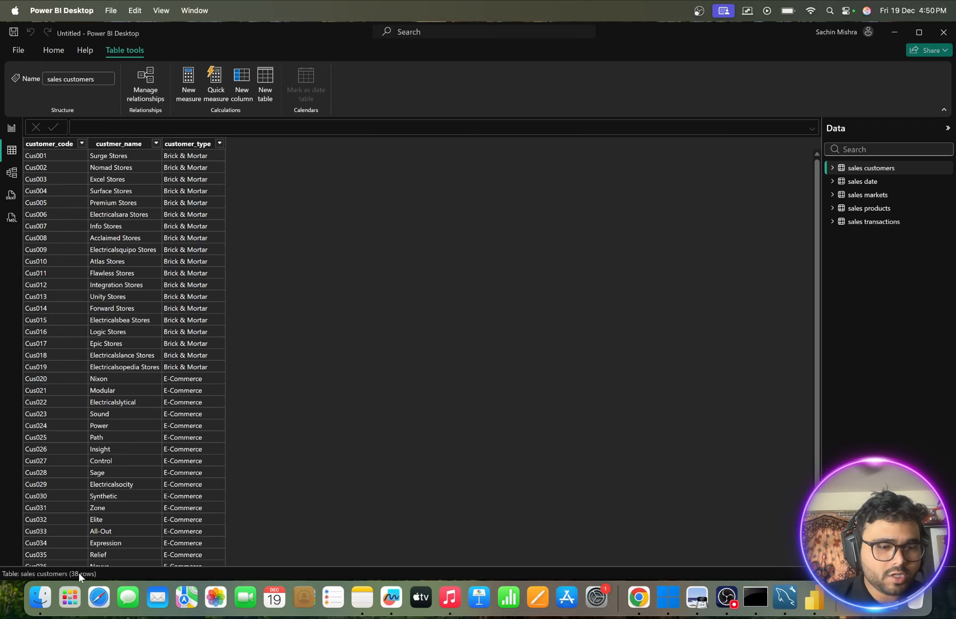
scroll(192, 399, down, 2)
scroll(193, 400, up, 2)
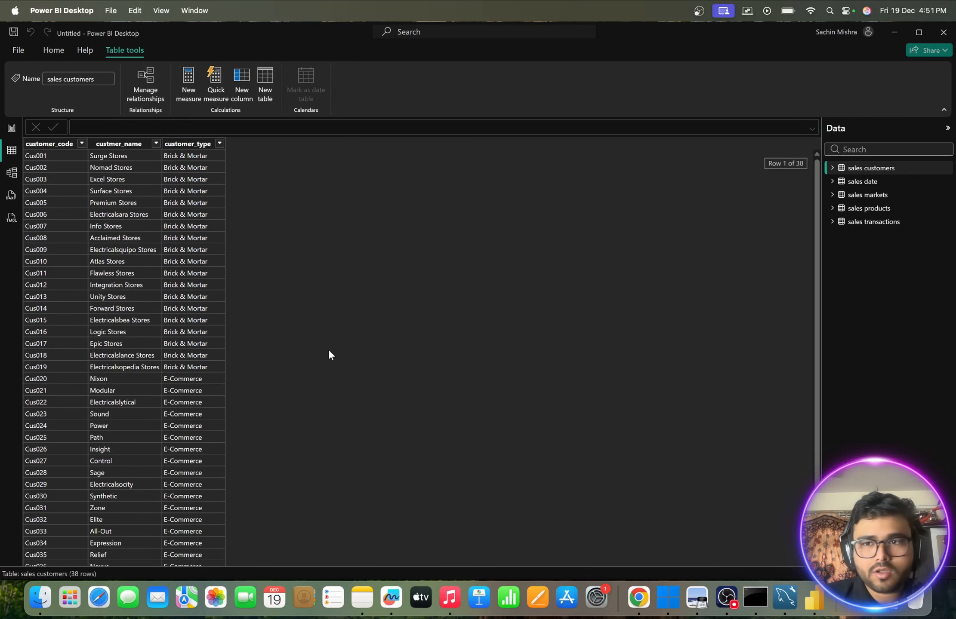
click(858, 182)
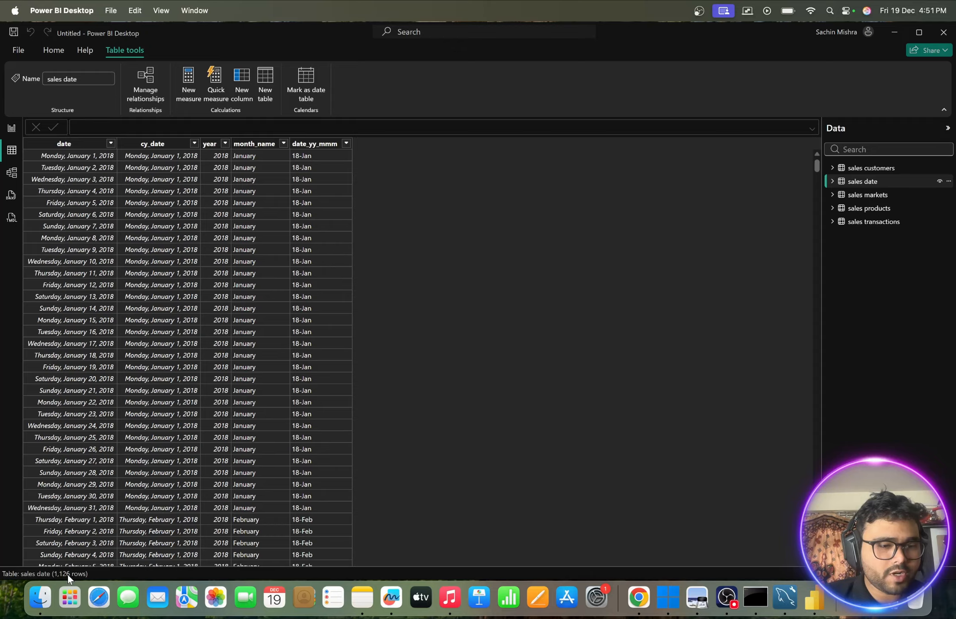
scroll(258, 414, down, 10)
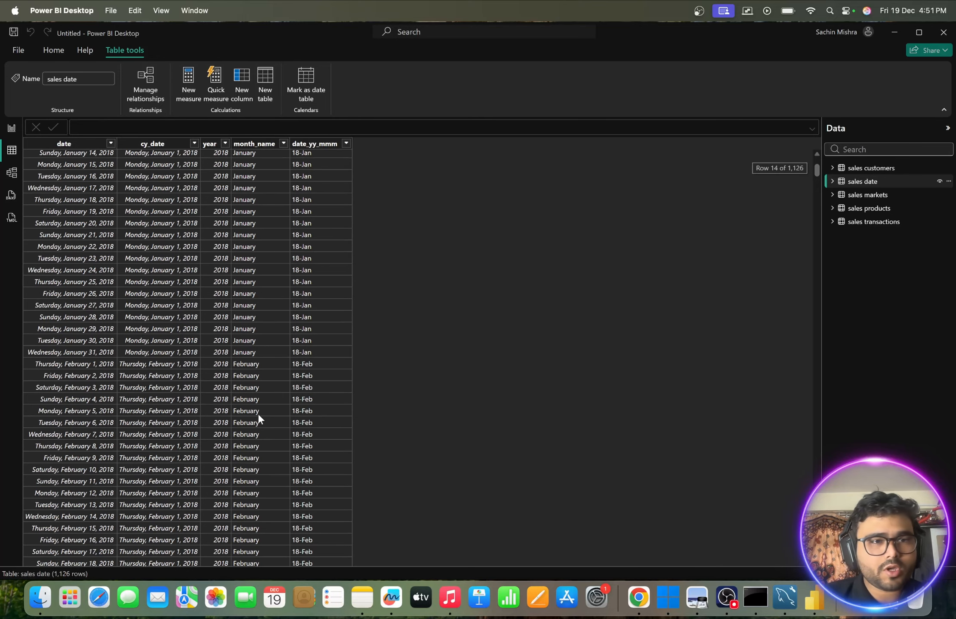
scroll(258, 413, up, 10)
- Examine the sales markets table and the product codes and types in the sales products table
click(869, 196)
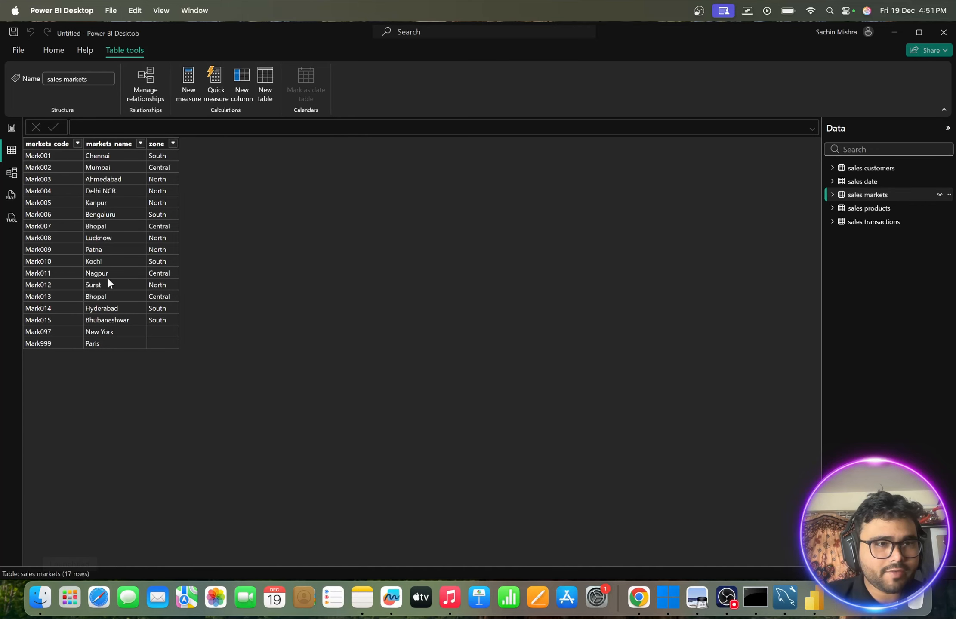
click(853, 209)
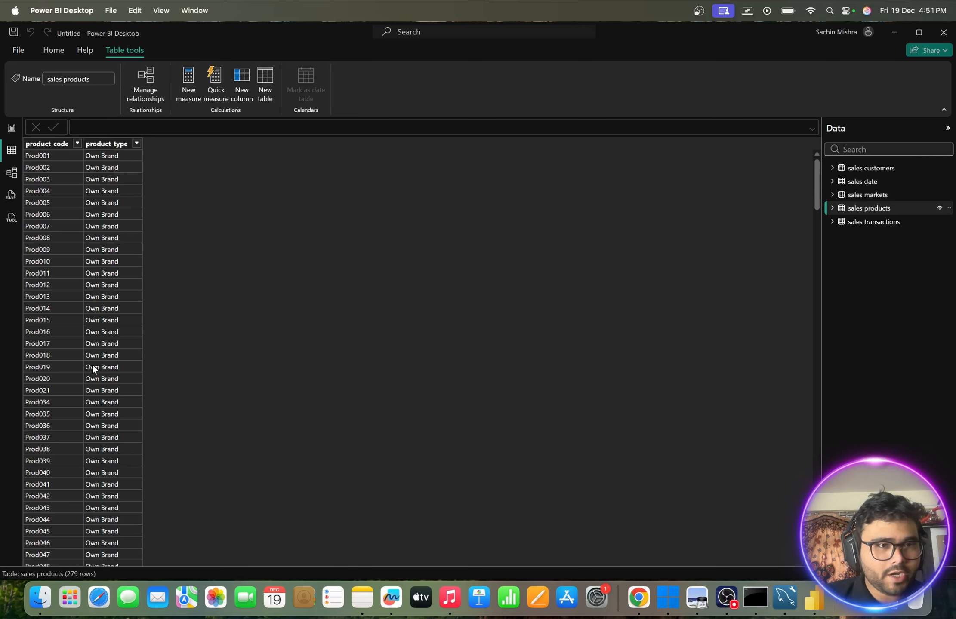
scroll(92, 364, down, 3)
scroll(92, 364, up, 3)
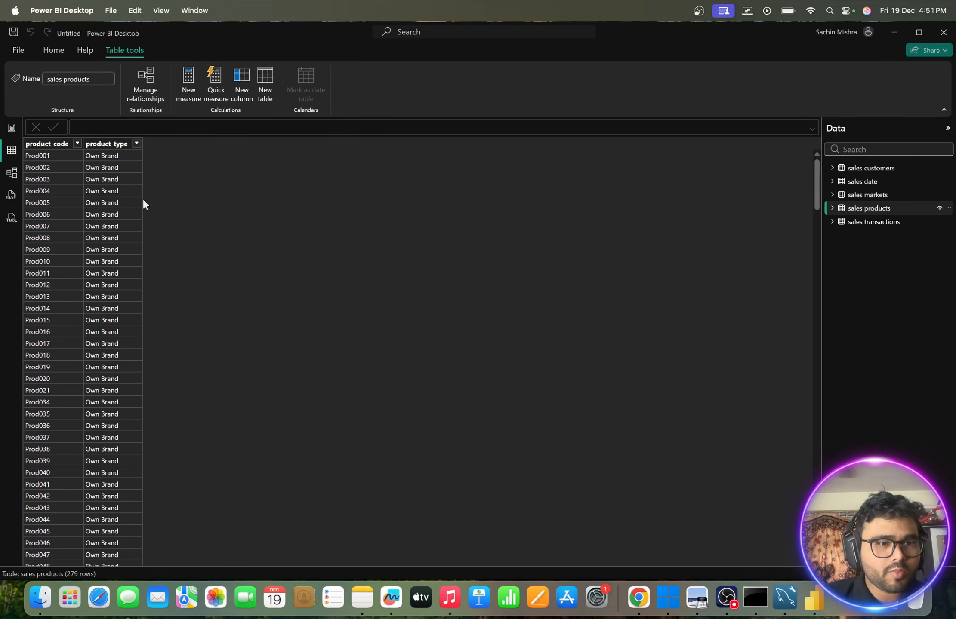
scroll(114, 294, down, 20)
scroll(115, 296, down, 1)
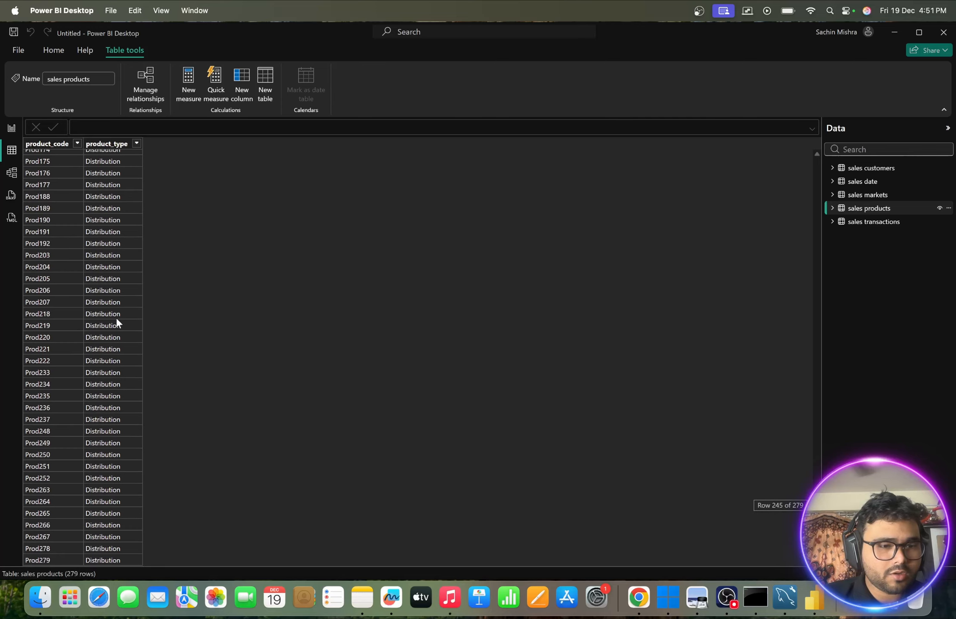
scroll(124, 397, up, 12)
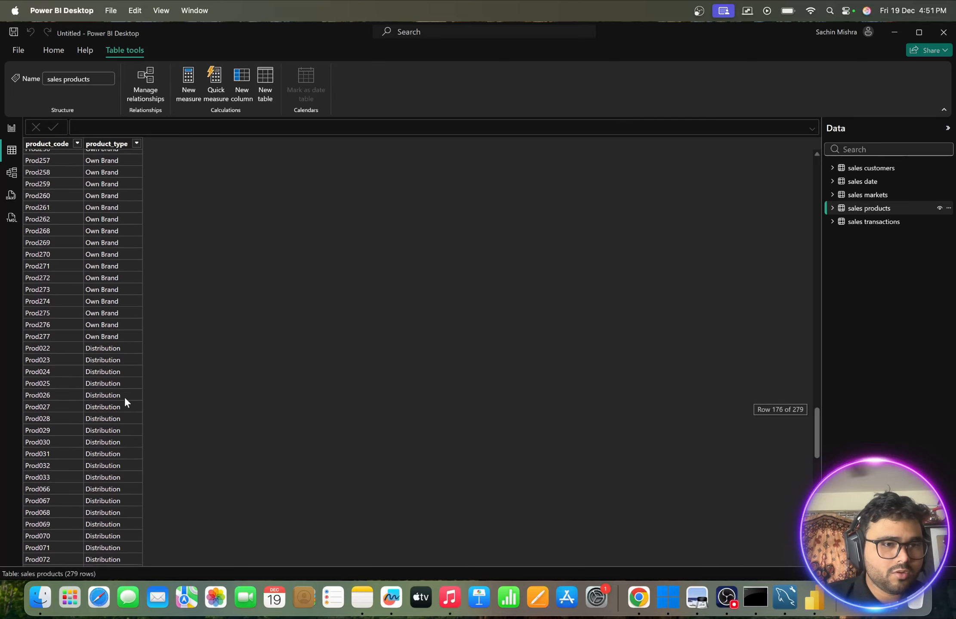
- Examine the sales transactions rows and the list of distinct values in the sales_amount column
click(865, 221)
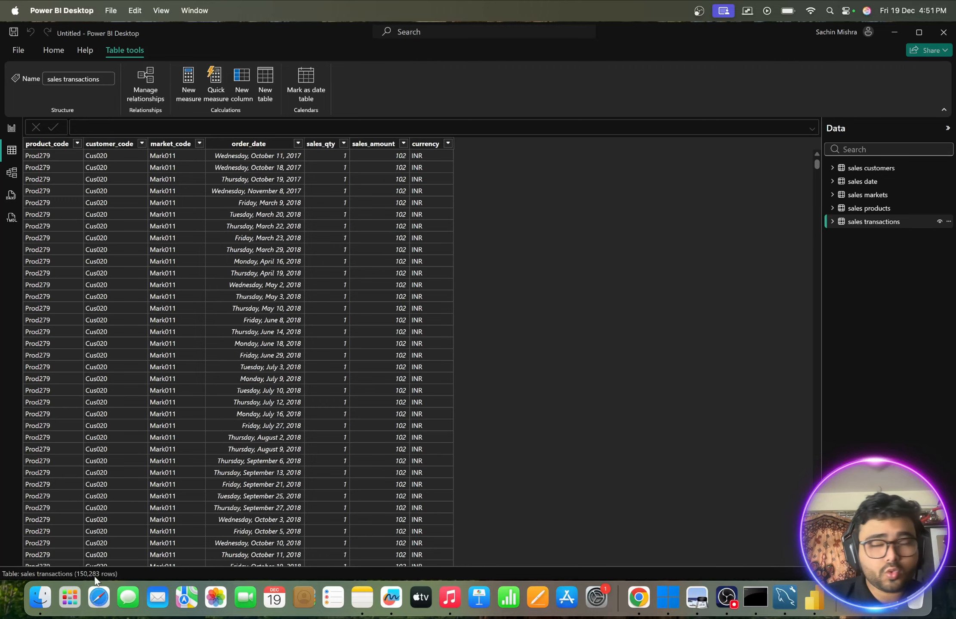
scroll(466, 401, down, 4)
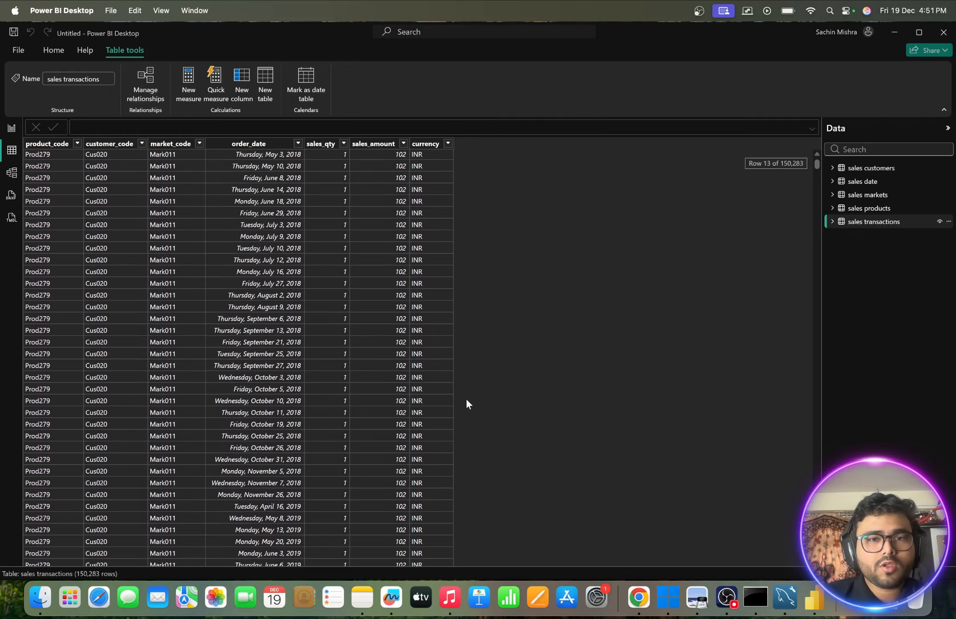
scroll(466, 400, up, 4)
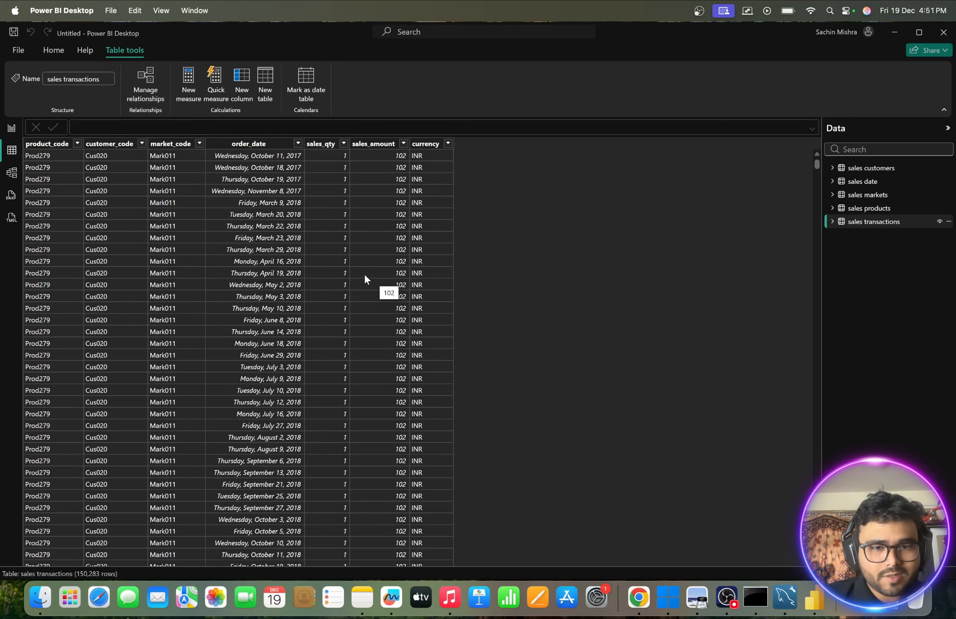
scroll(439, 353, down, 20)
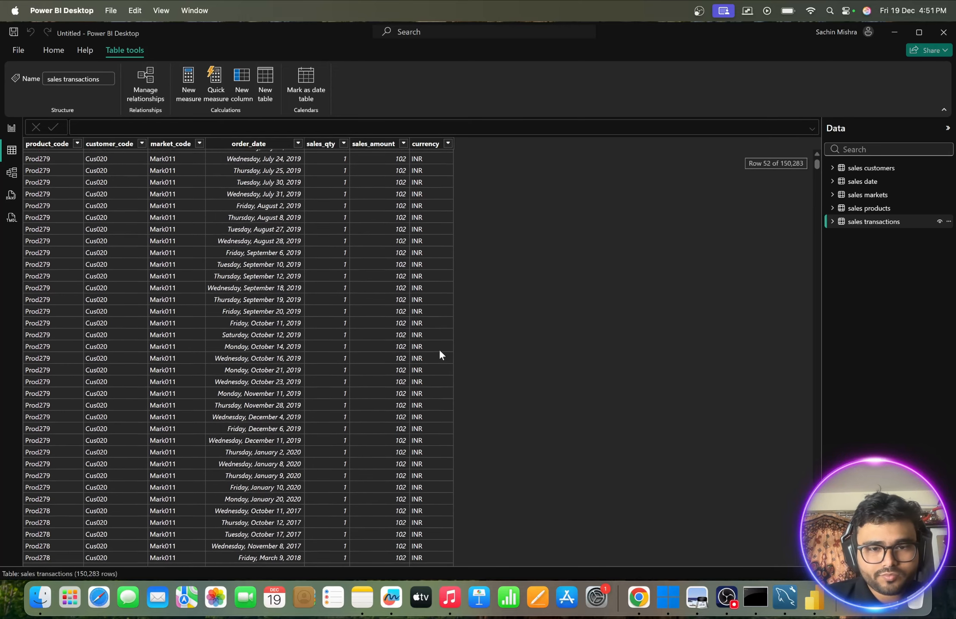
scroll(439, 352, down, 20)
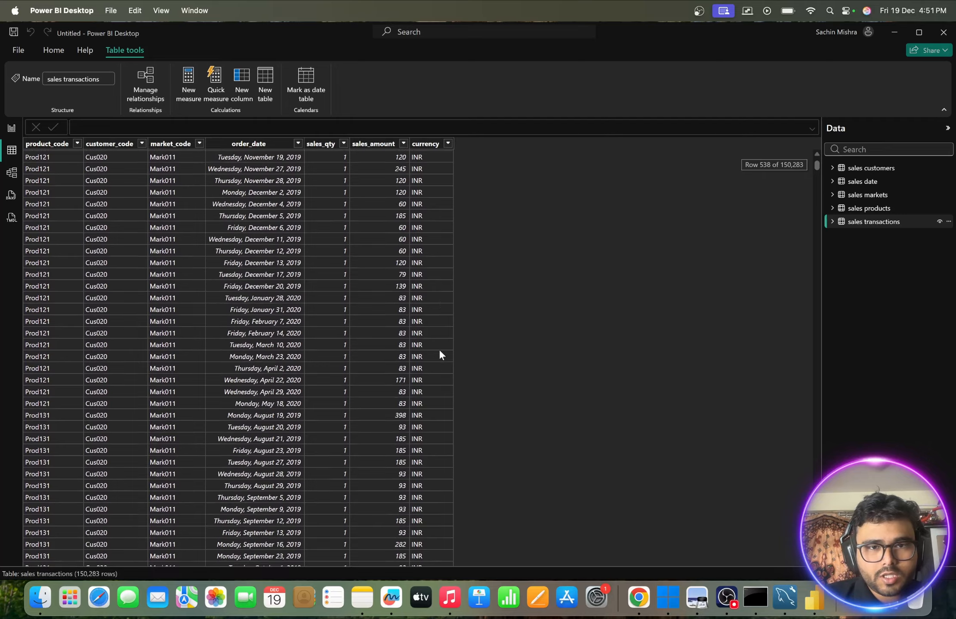
scroll(389, 251, up, 20)
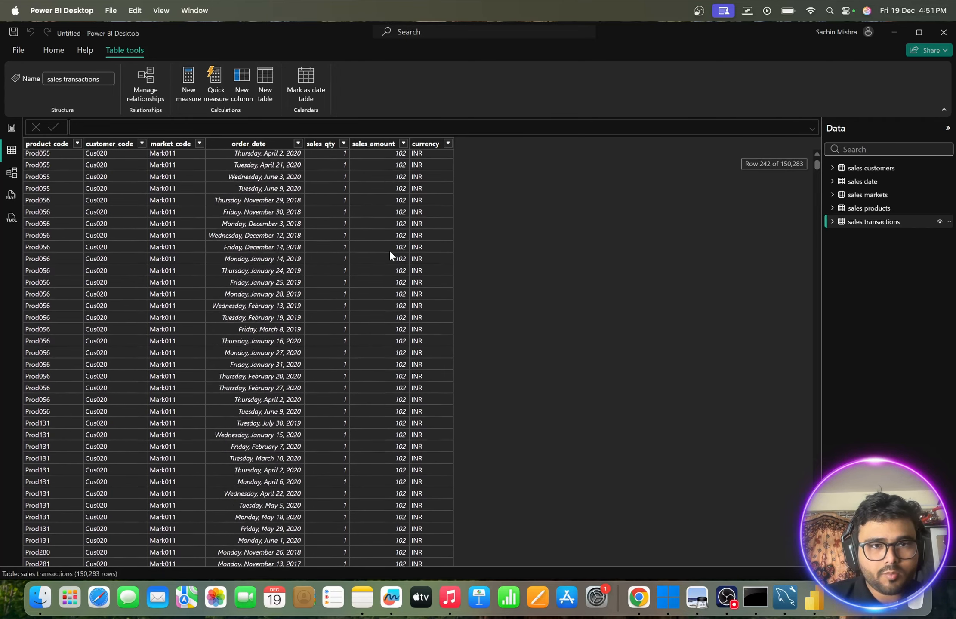
scroll(390, 255, up, 9)
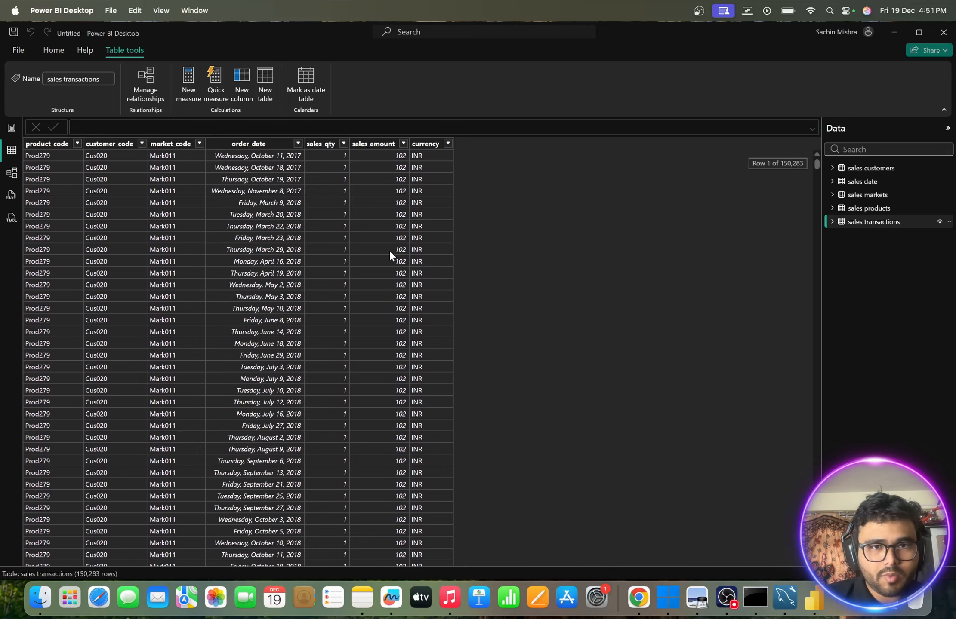
click(403, 144)
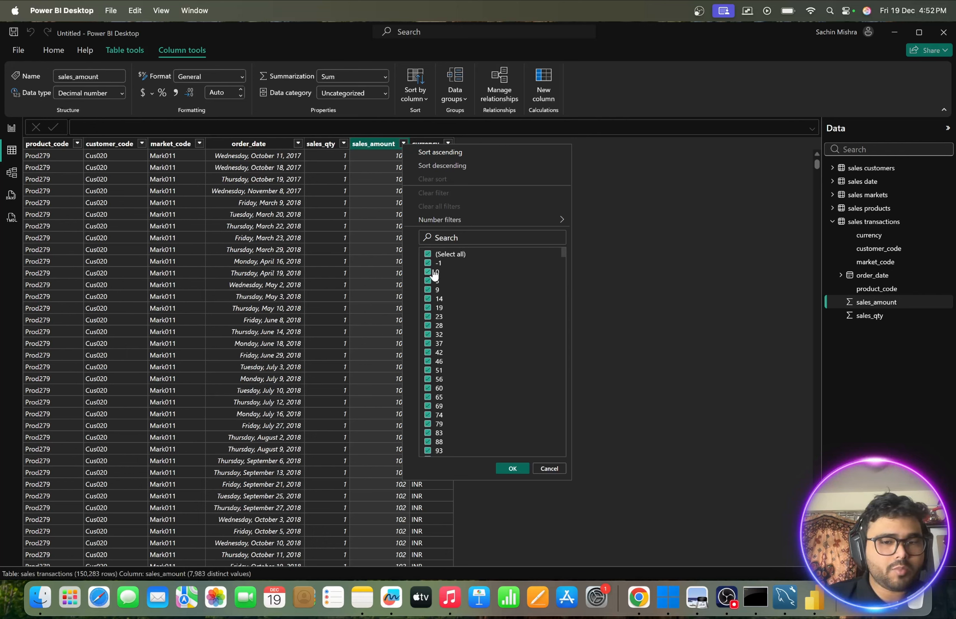
click(553, 469)
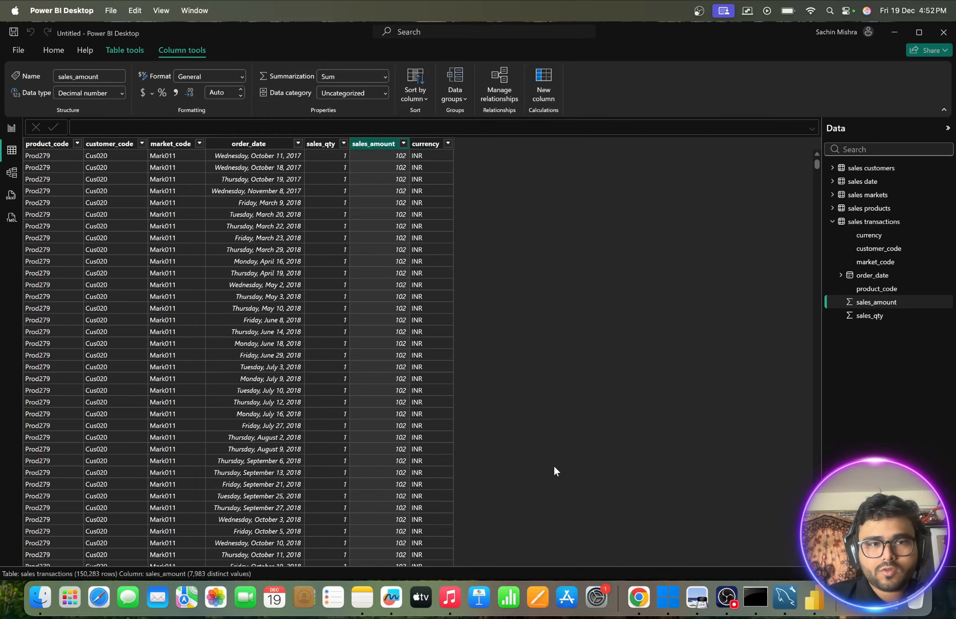
- Filter the transactions' currency column to USD only to examine those rows, and restore both INR and USD
click(448, 143)
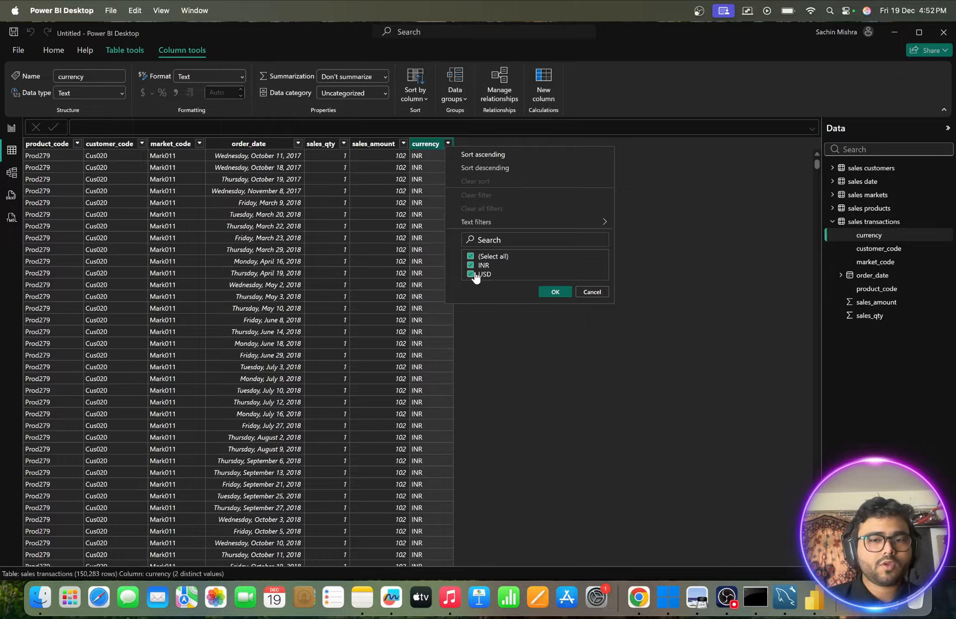
click(470, 274)
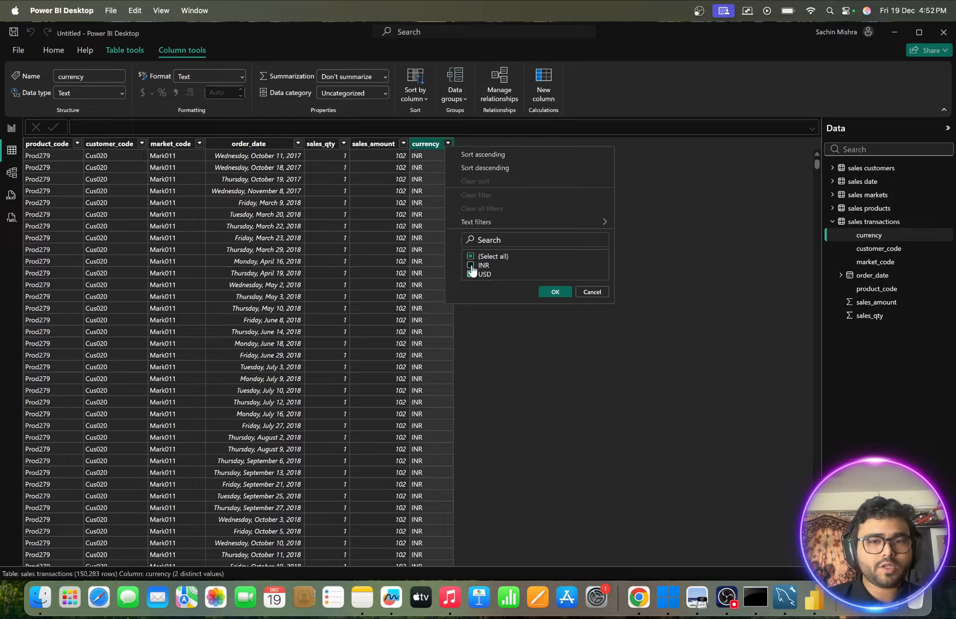
click(554, 292)
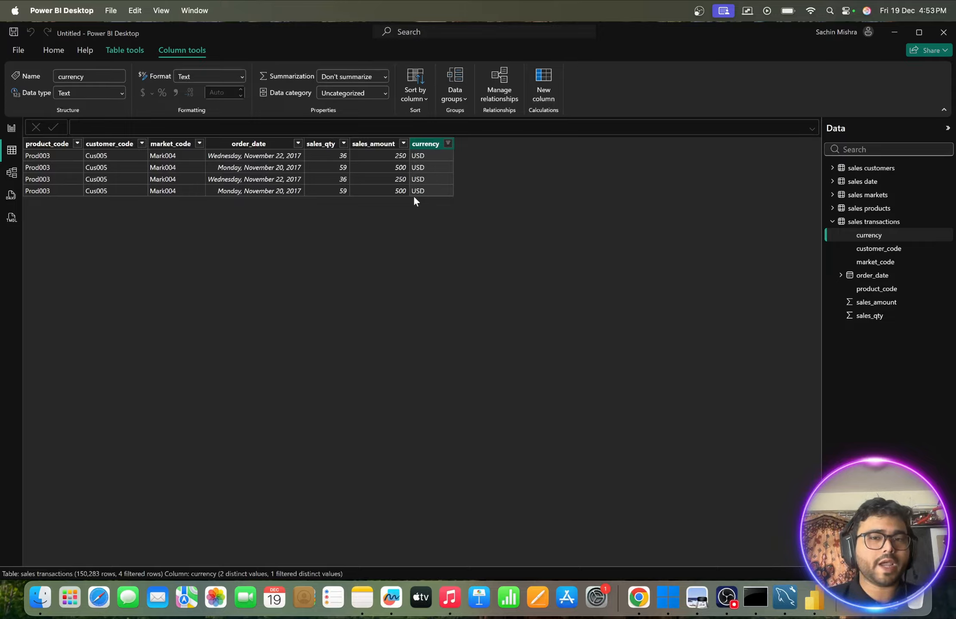
click(448, 143)
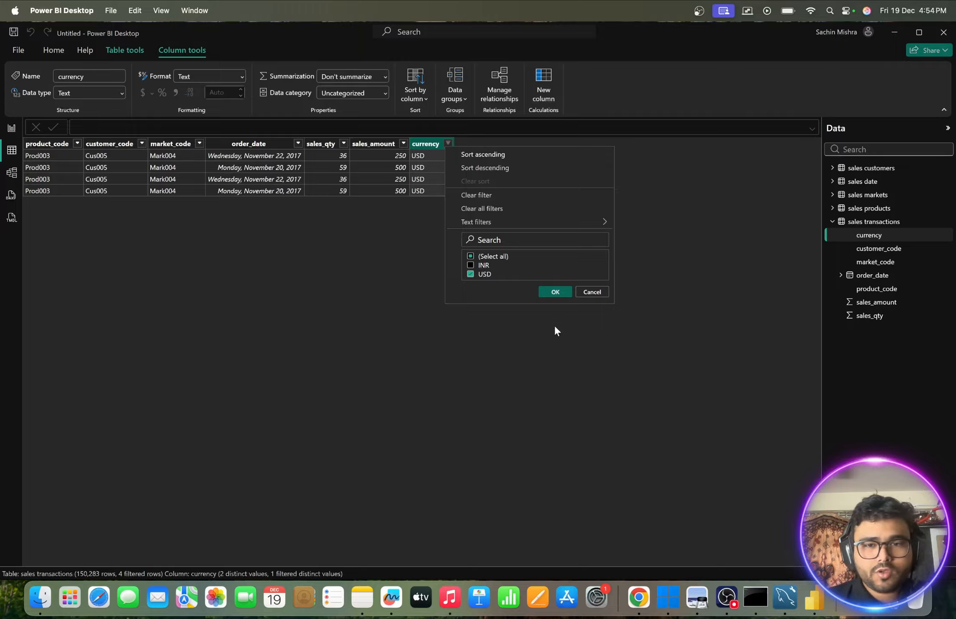
click(471, 265)
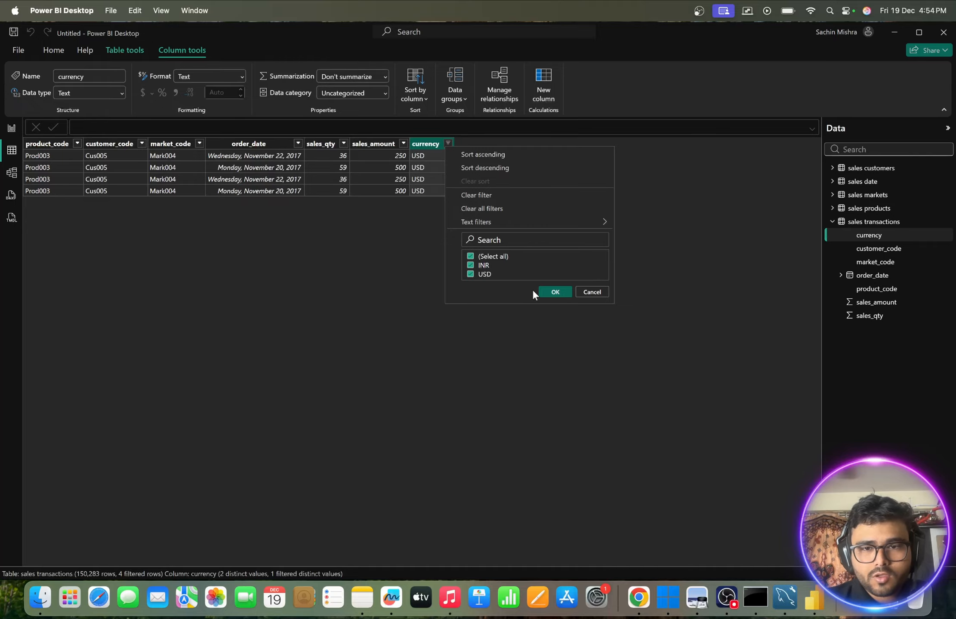
click(550, 291)
scroll(333, 335, down, 3)
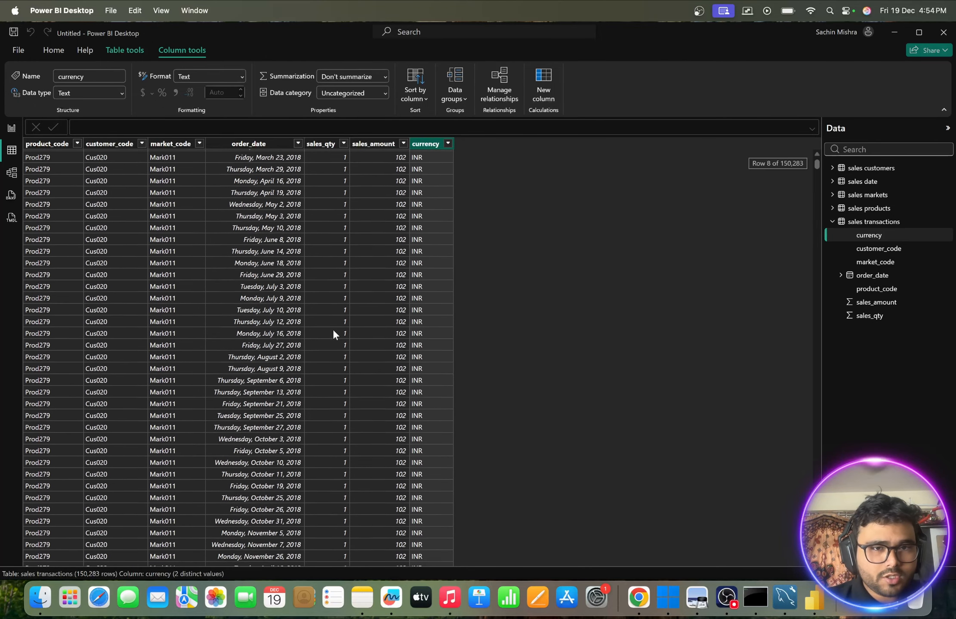
scroll(333, 334, up, 3)
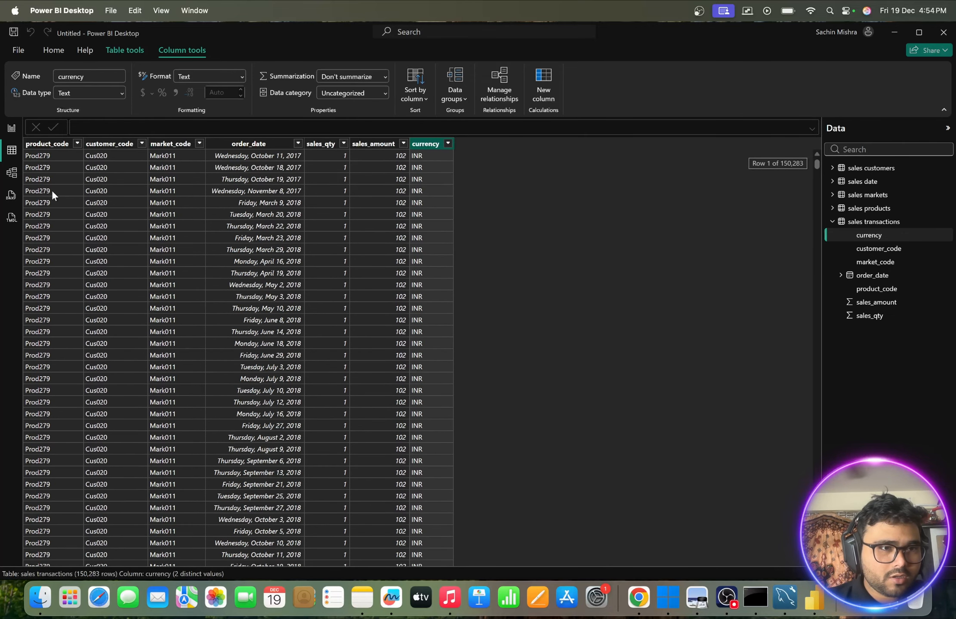
- Review the sales products and sales date tables again, and check the New York and Paris zones in sales markets
click(856, 223)
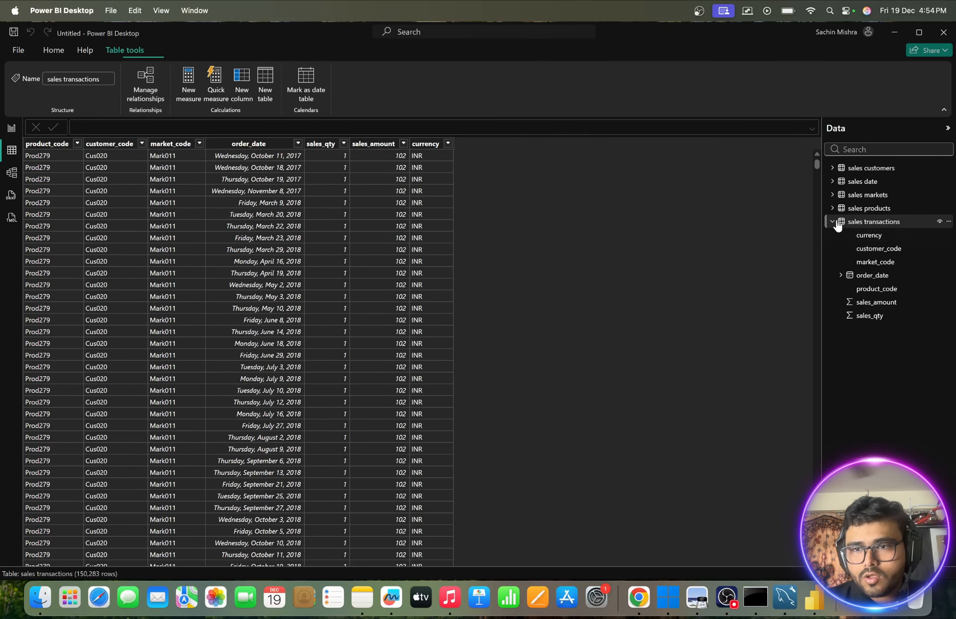
click(856, 211)
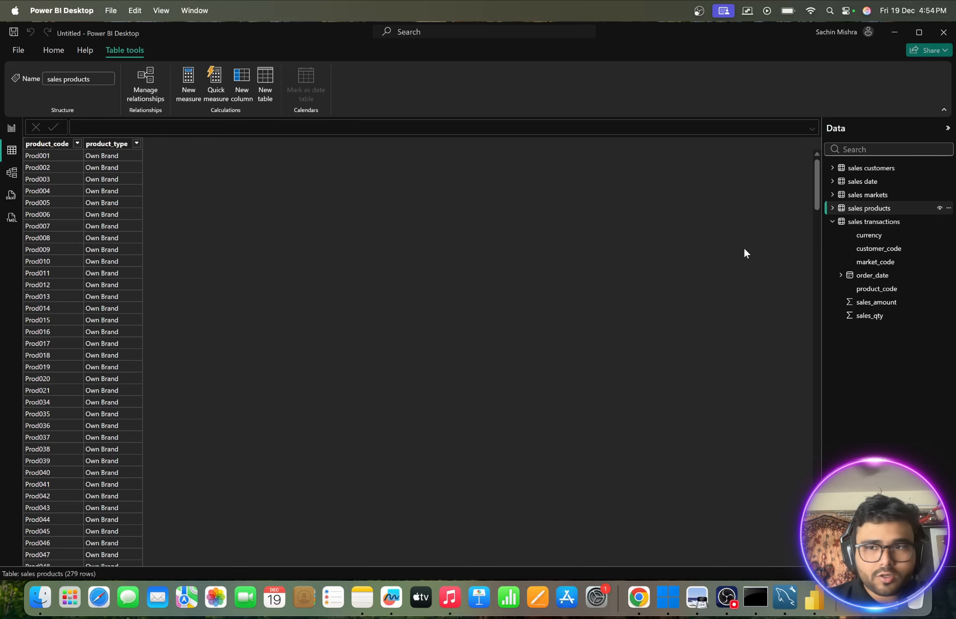
click(867, 194)
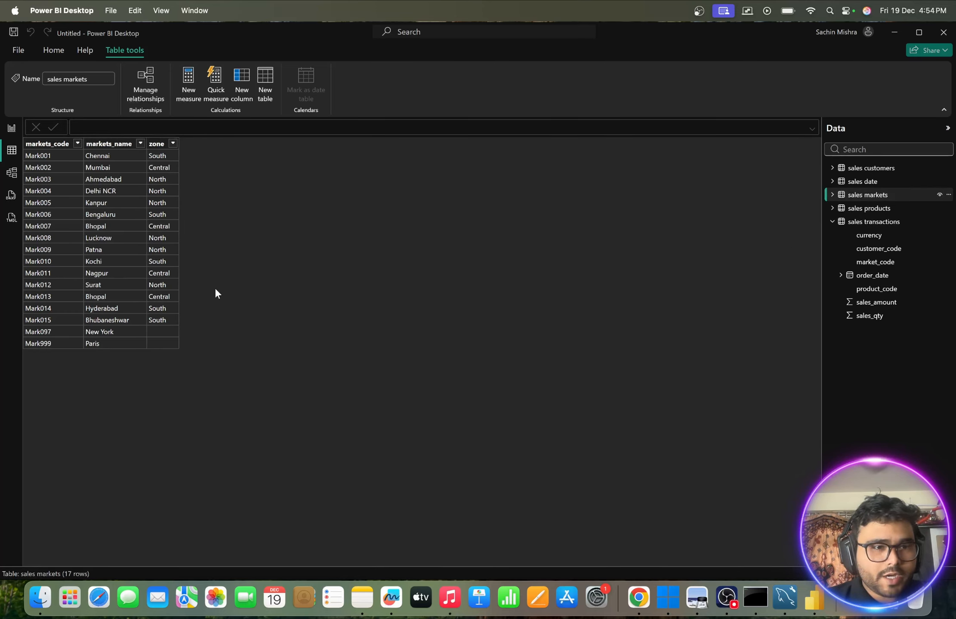
click(153, 333)
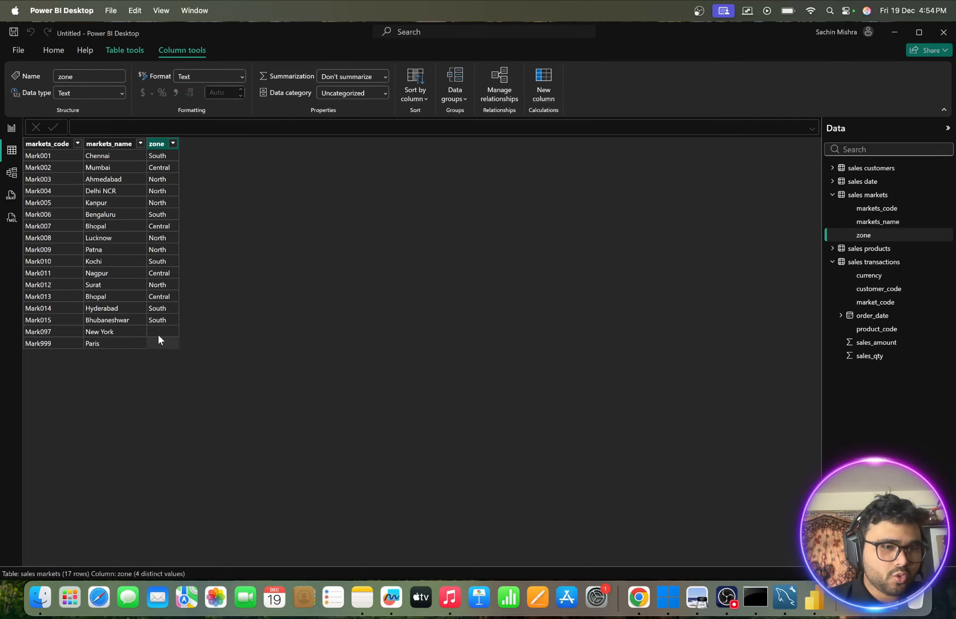
click(106, 333)
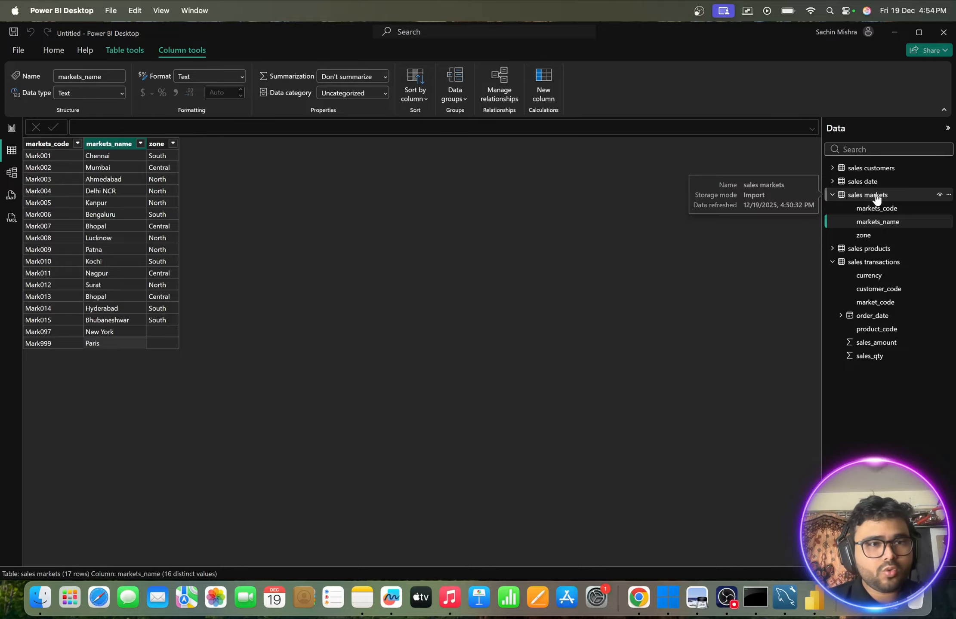
click(867, 182)
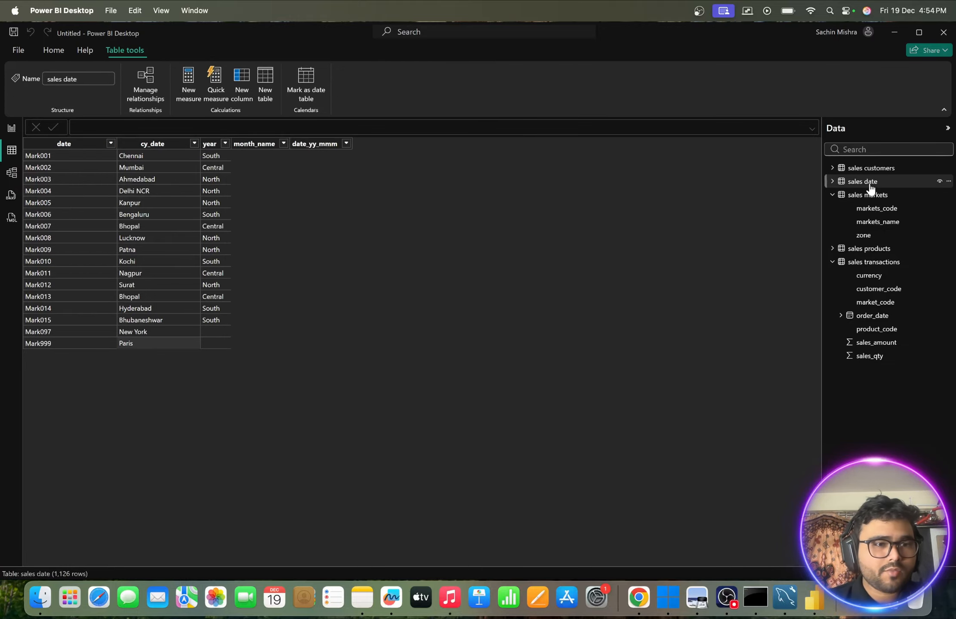
scroll(499, 286, down, 20)
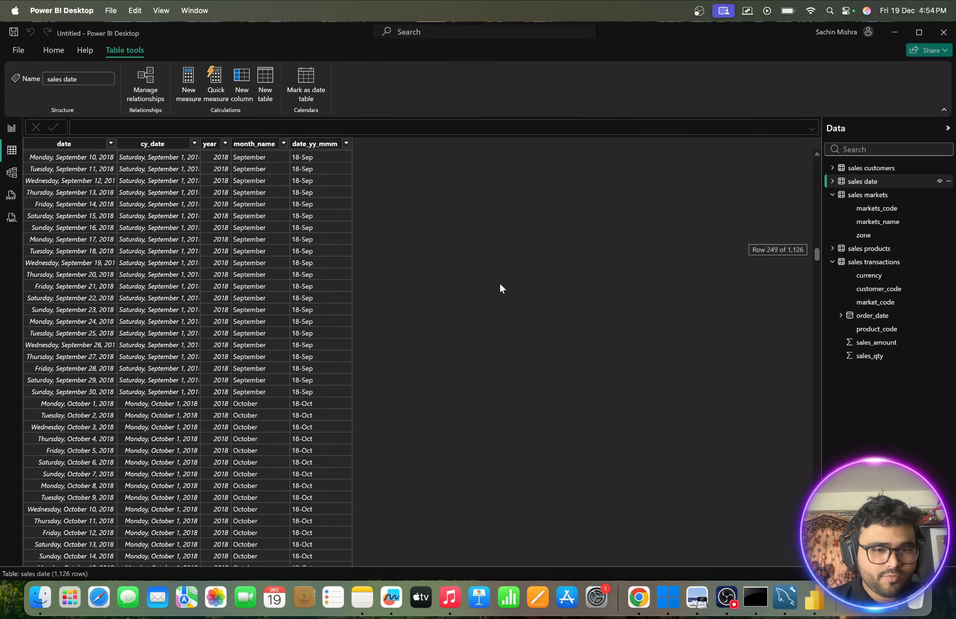
- Examine the remaining sales date rows down to June 2020 and the customer names and types in the sales customers table
scroll(499, 285, down, 20)
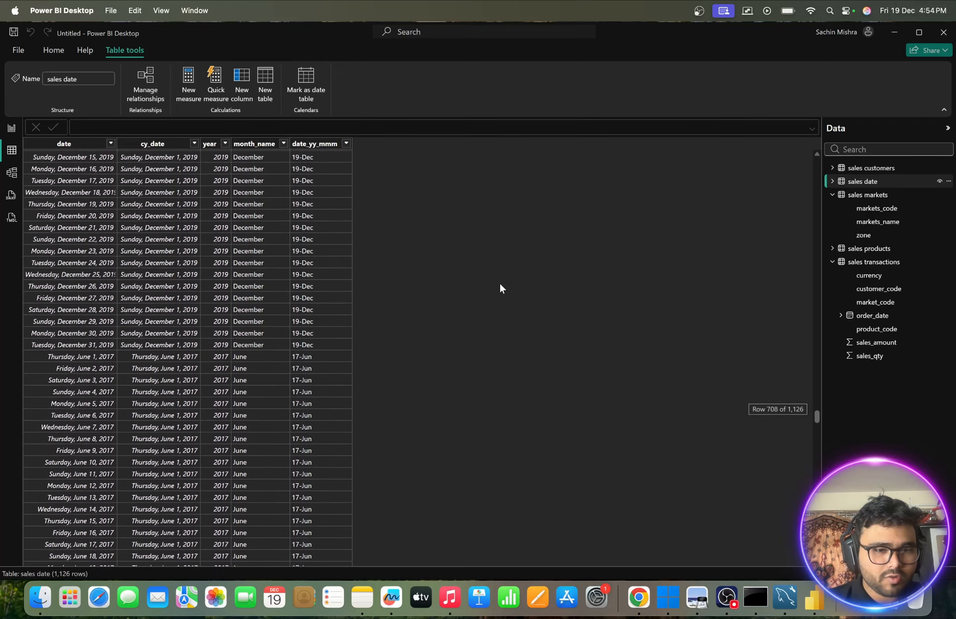
scroll(499, 286, down, 17)
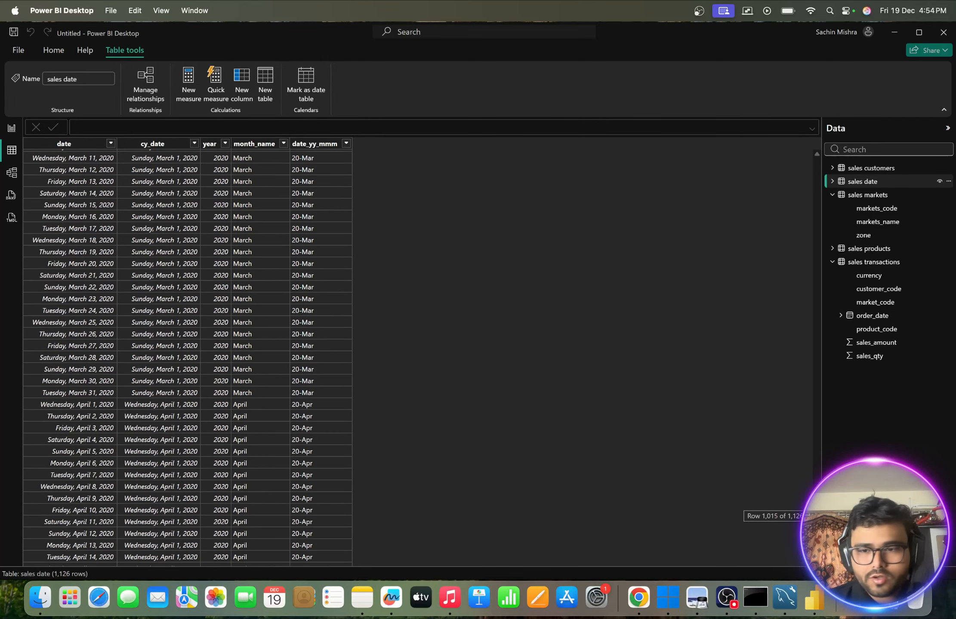
scroll(656, 512, down, 7)
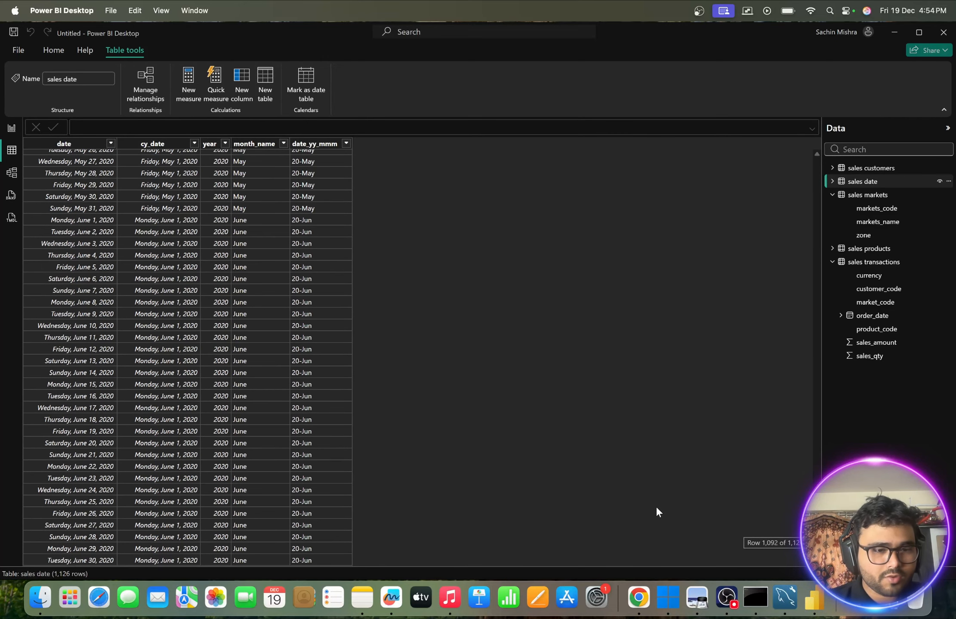
scroll(657, 512, up, 1)
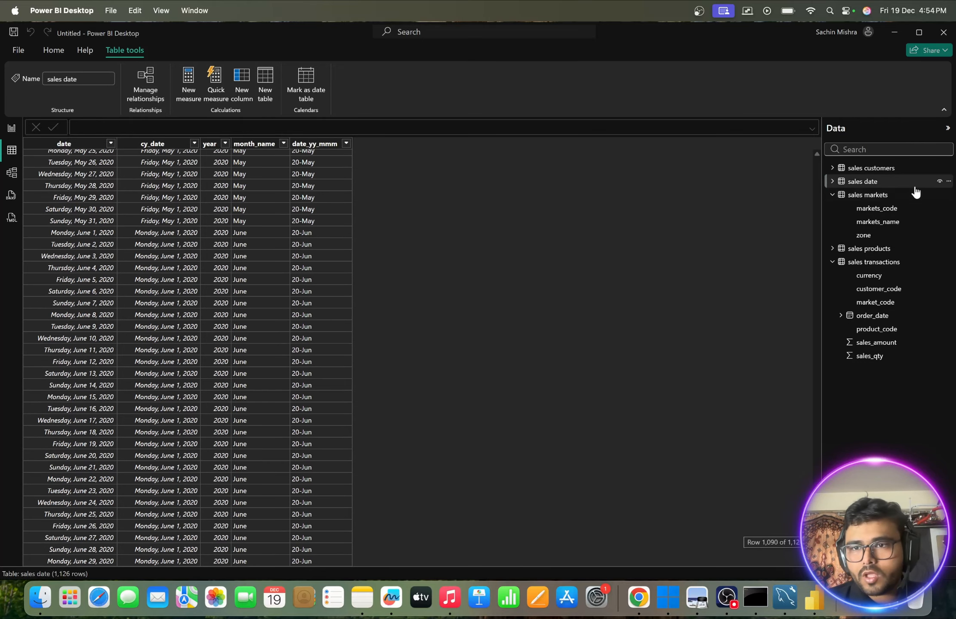
click(873, 168)
scroll(562, 380, down, 2)
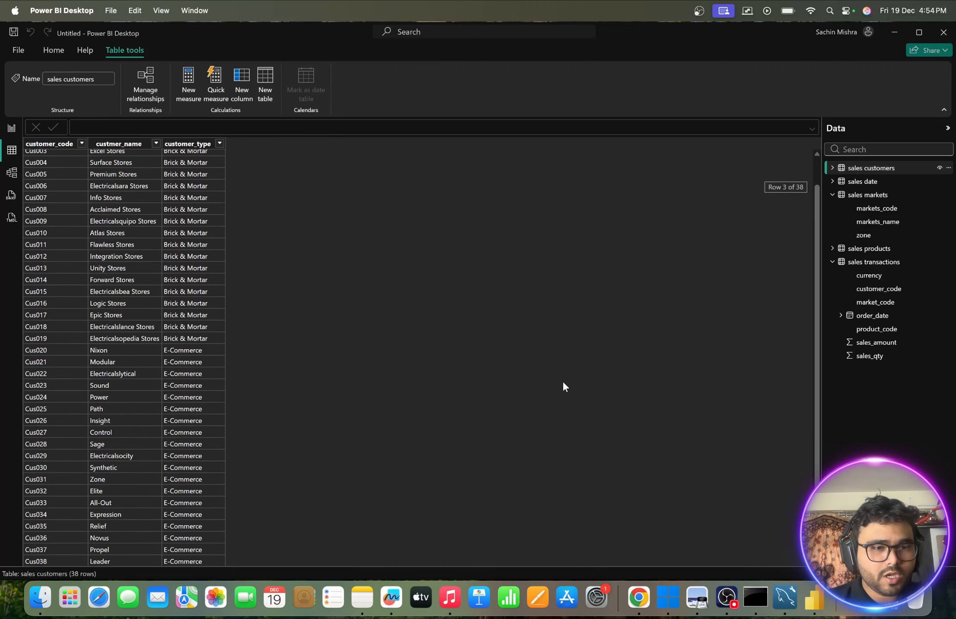
scroll(562, 381, up, 2)
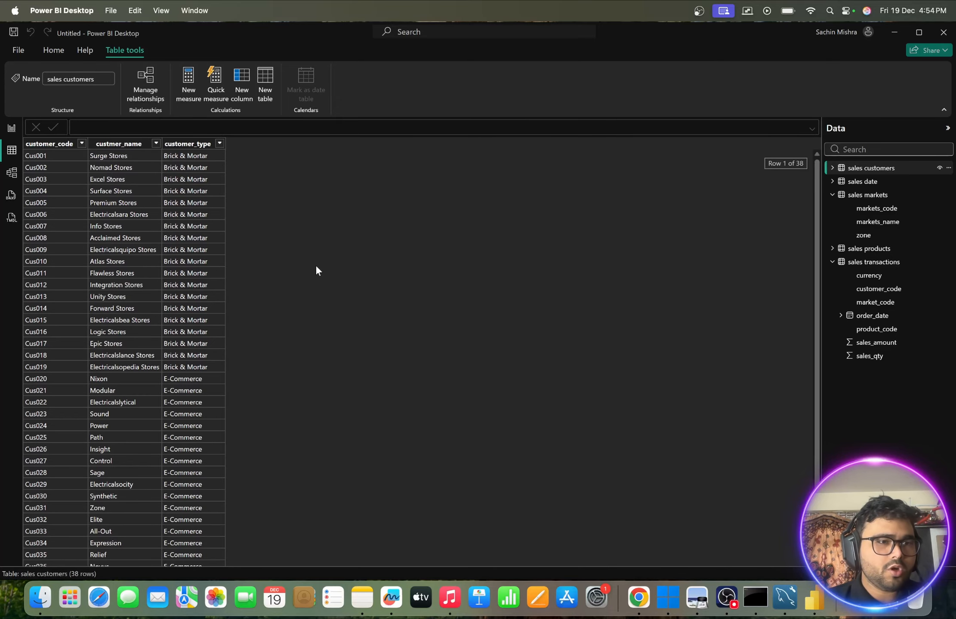
- Return to the report canvas and open the loaded tables in Power Query Editor for transformation
click(13, 130)
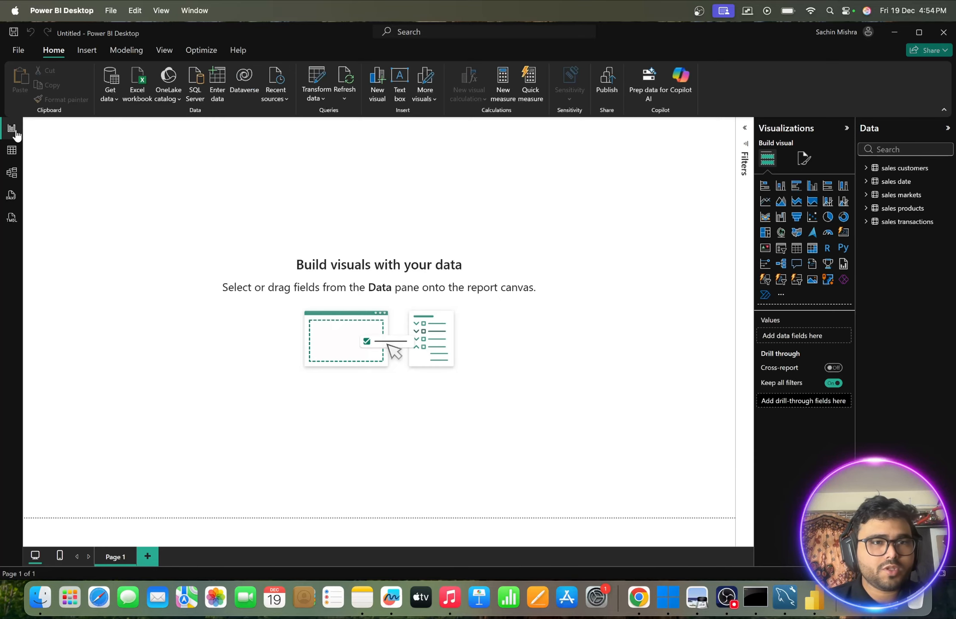
click(326, 100)
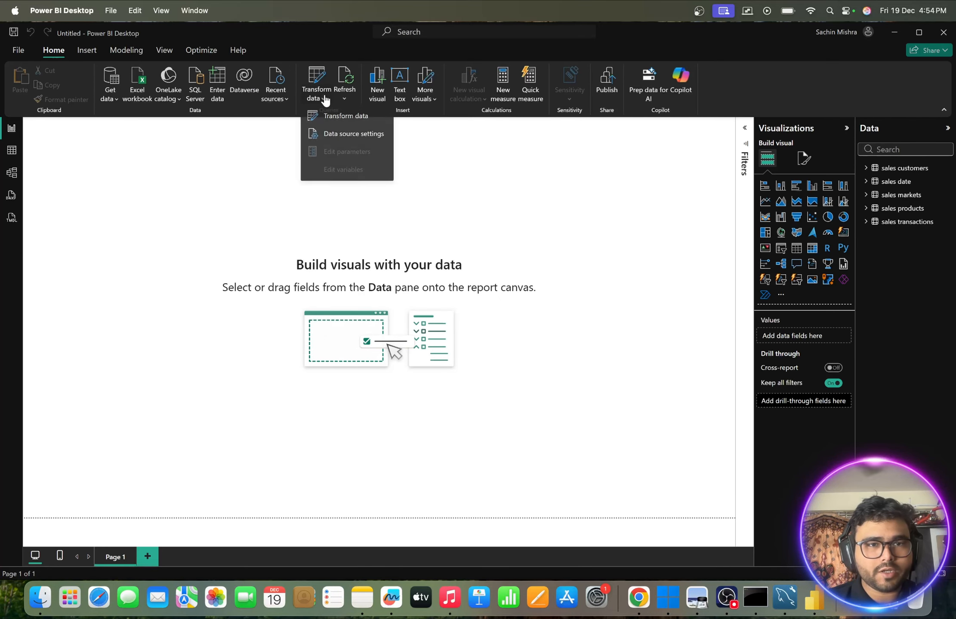
click(348, 117)
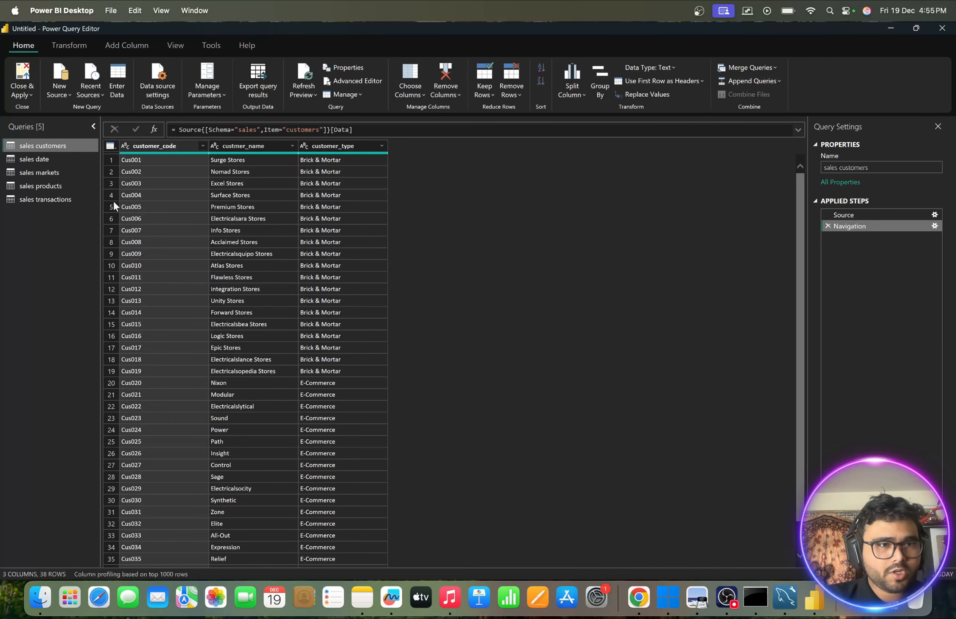
- Filter out the -1 and 0 values from the sales_amount column of the sales transactions query
click(50, 202)
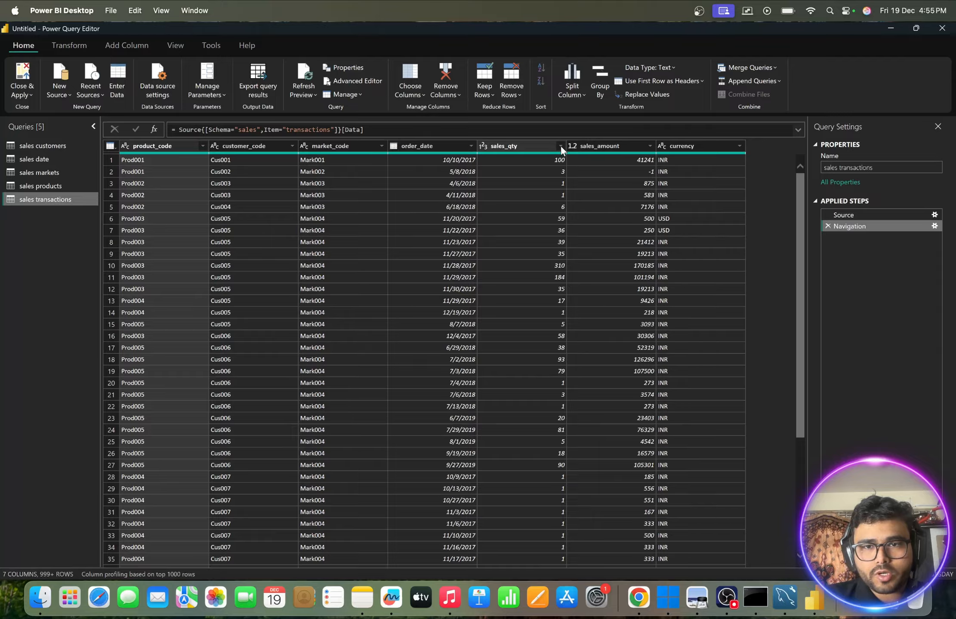
click(649, 146)
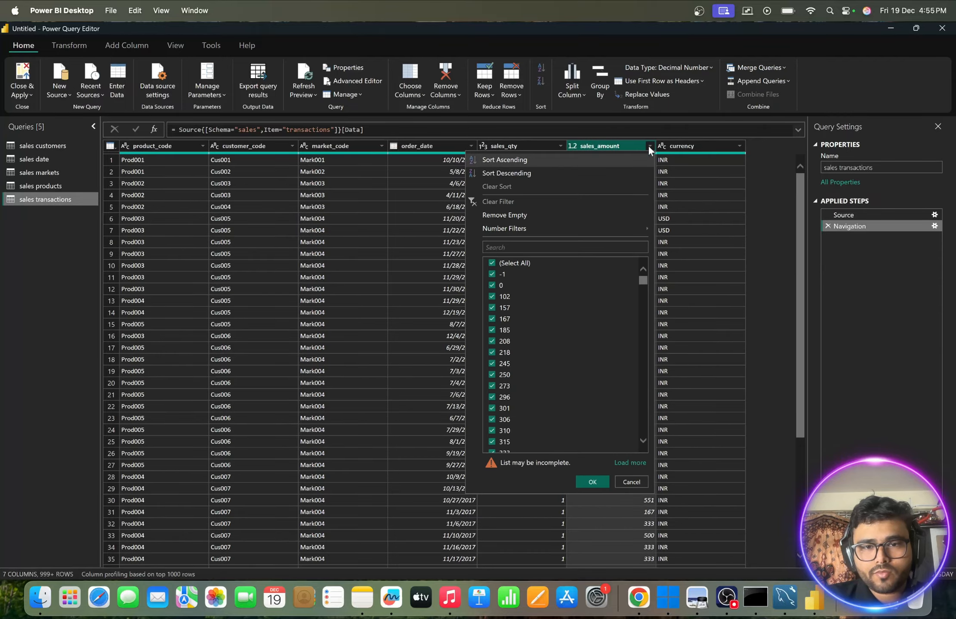
click(492, 274)
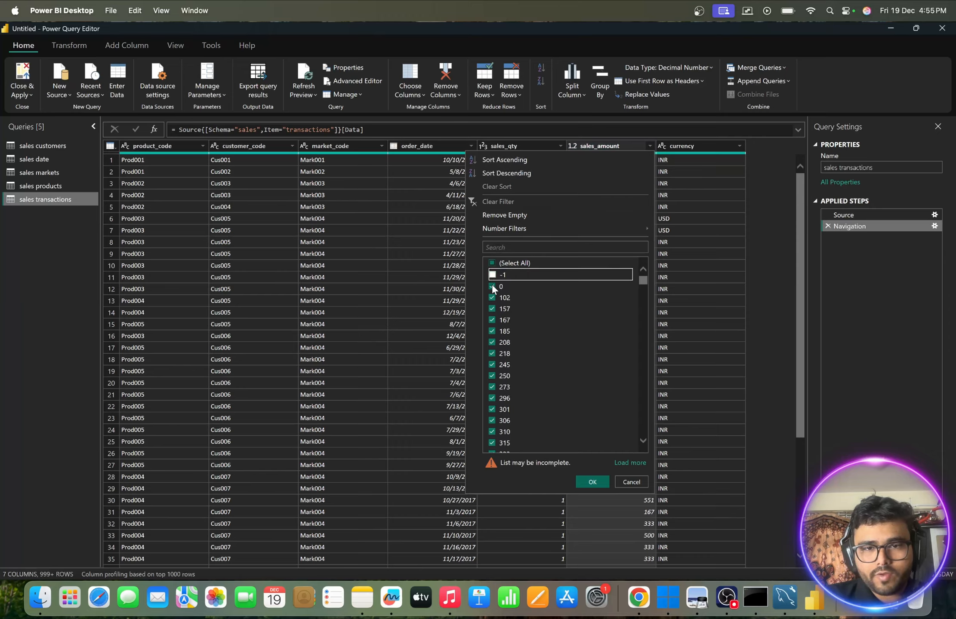
click(492, 286)
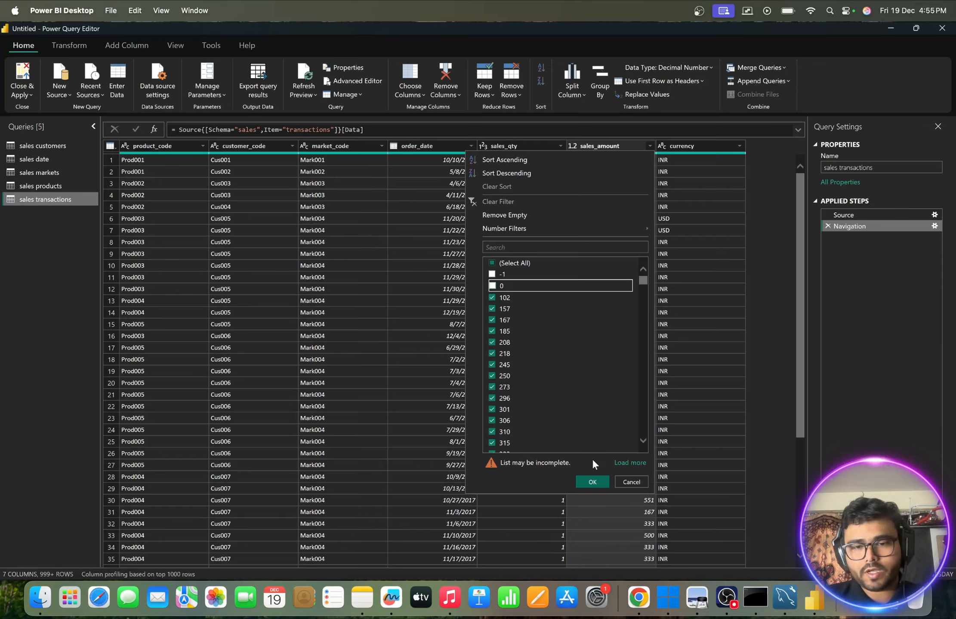
click(592, 482)
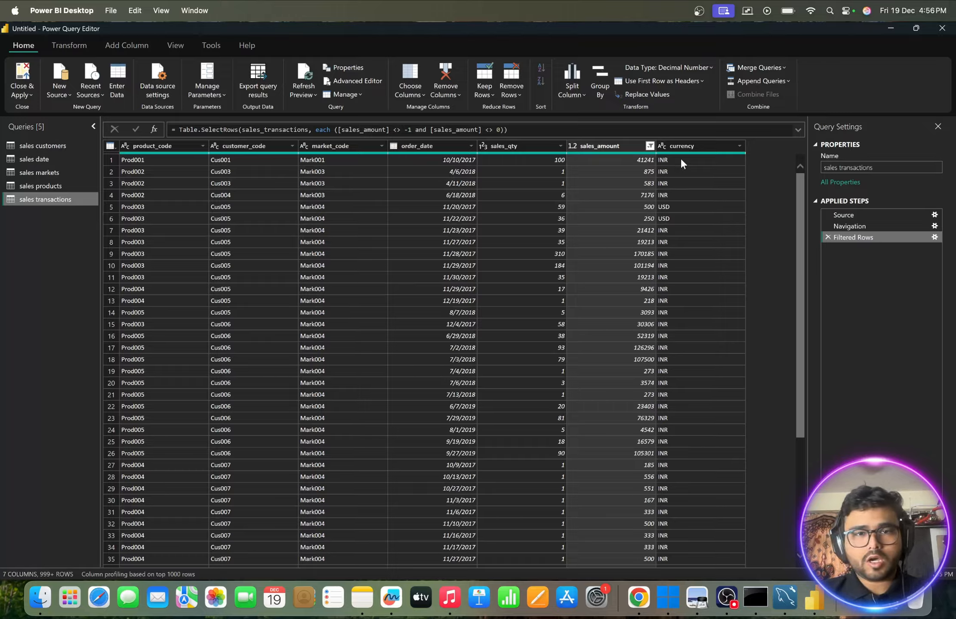
- Open Replace Values for the zone column of the sales markets query, and move the dialog clear of the table
click(38, 185)
click(37, 171)
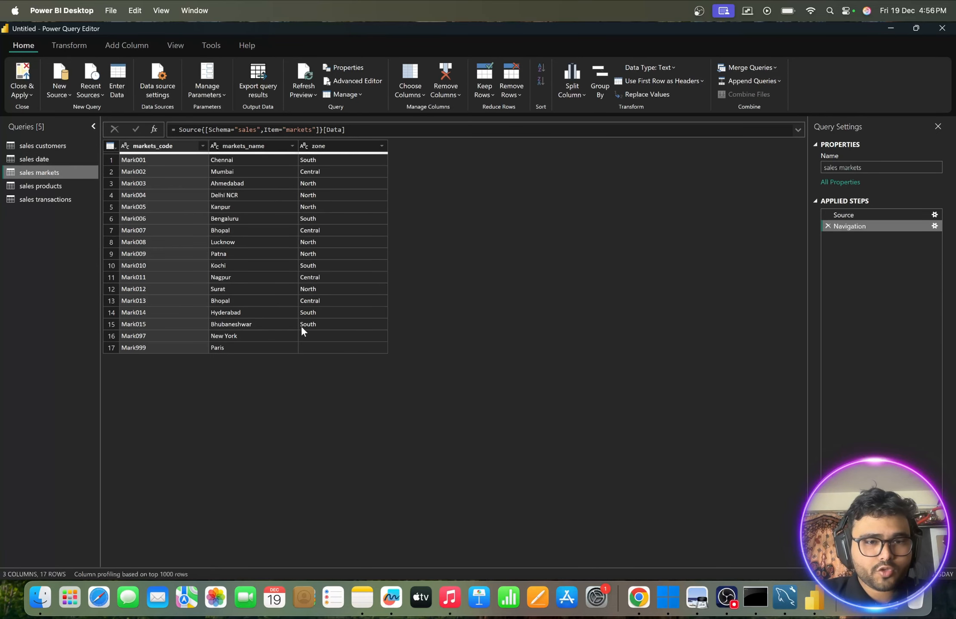
click(314, 332)
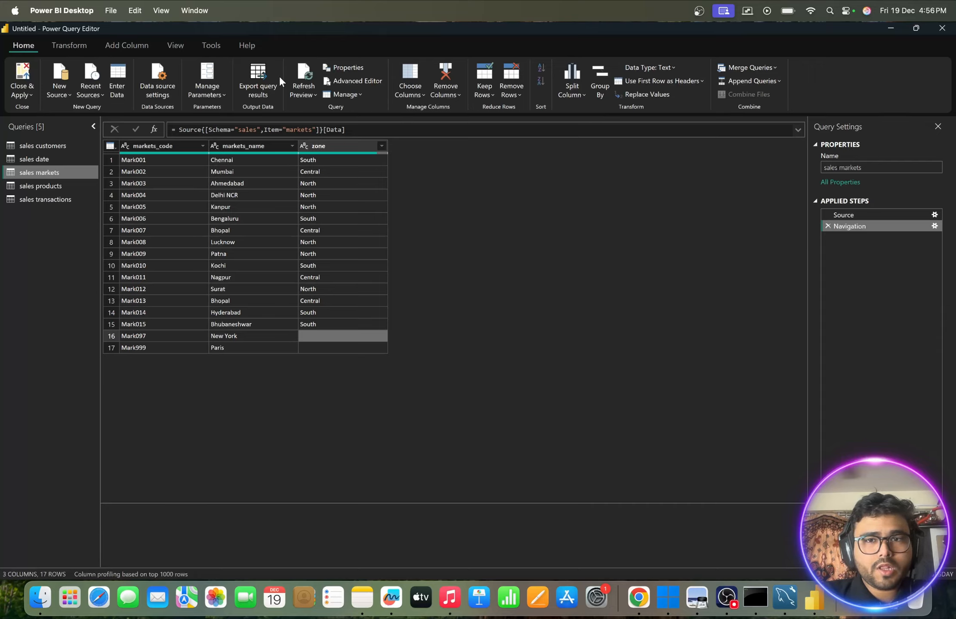
click(74, 46)
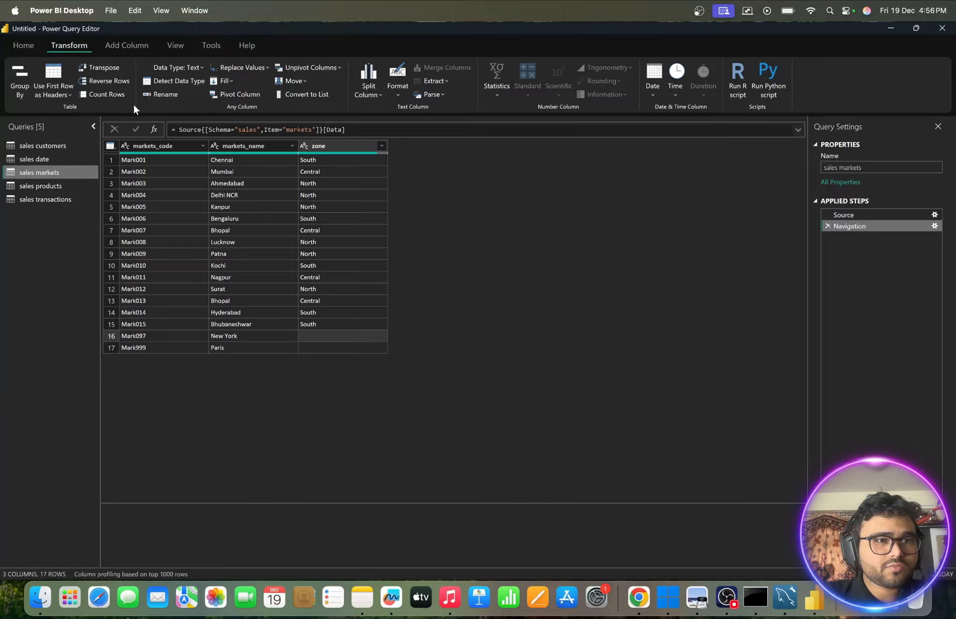
right_click(337, 146)
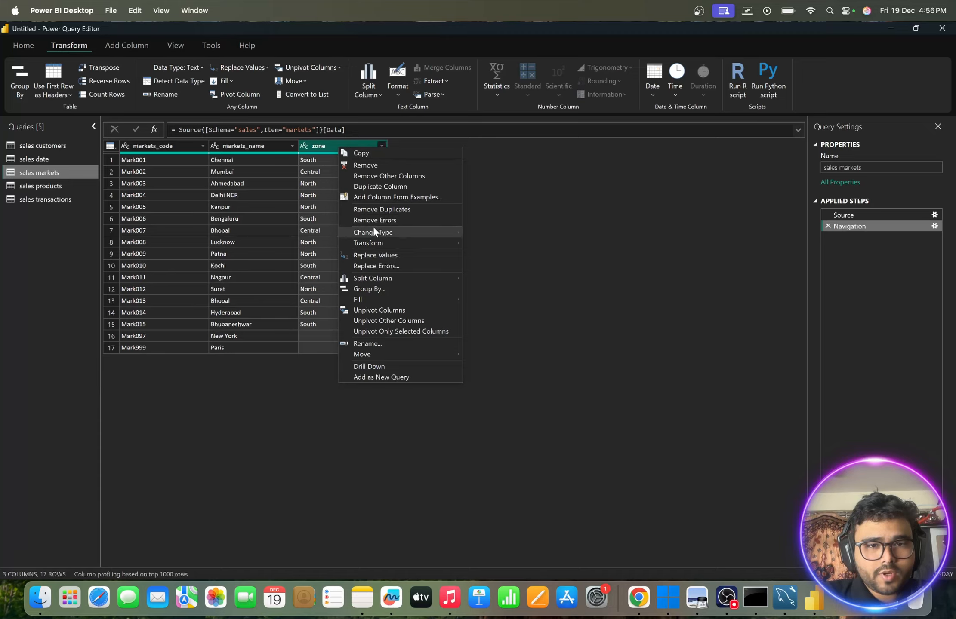
mouse_move(381, 244)
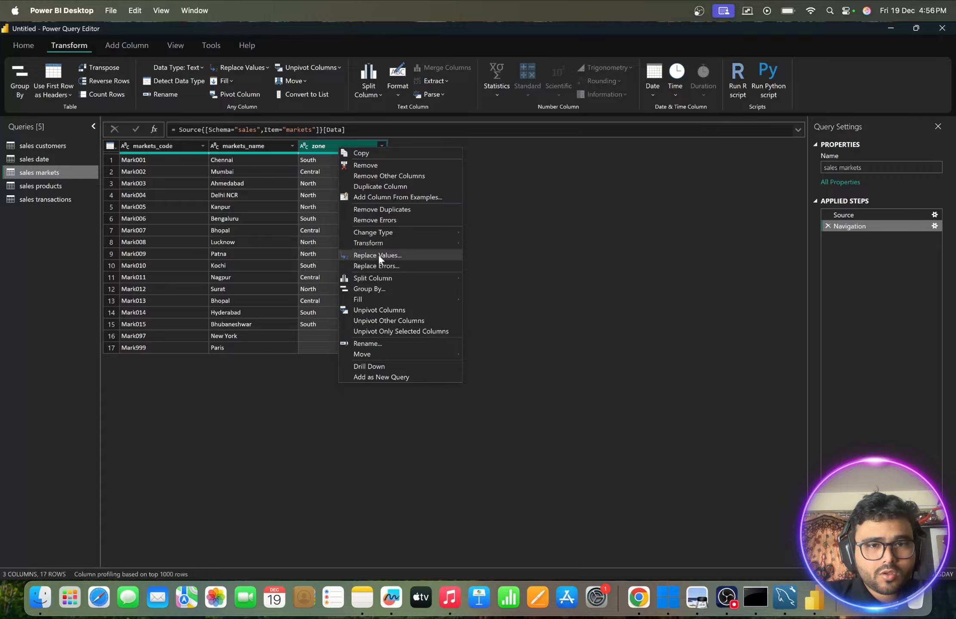
click(377, 255)
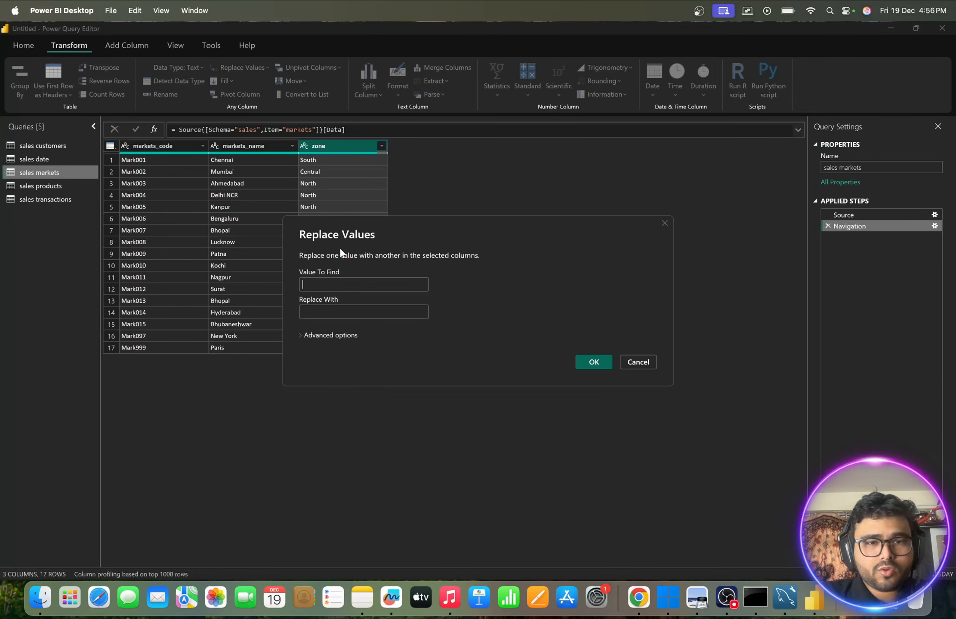
drag(350, 221, 505, 222)
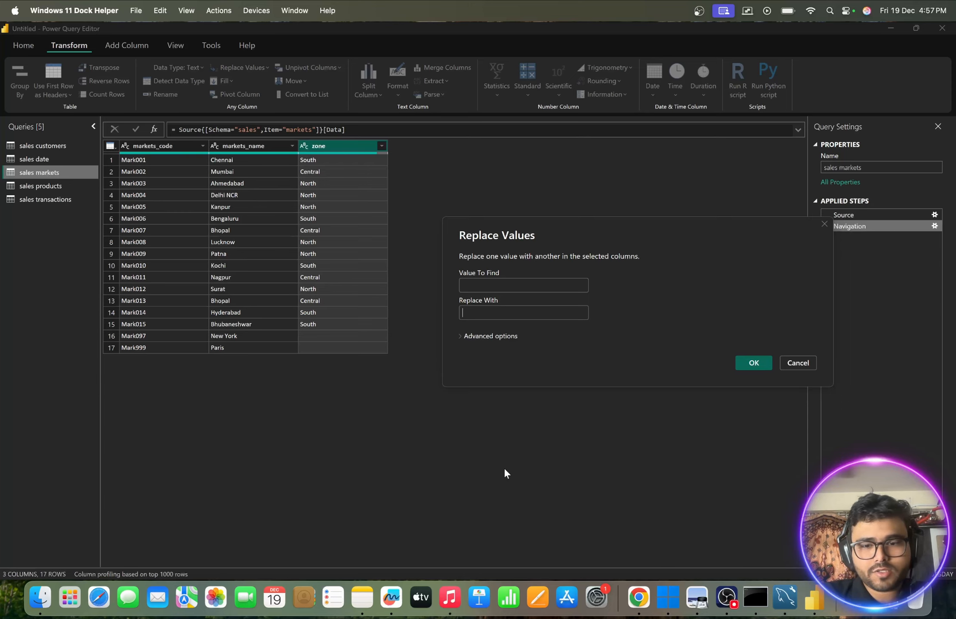
- Switch to Chrome and search Google in a new tab for "new york & paris comes in which zone of world"
click(639, 597)
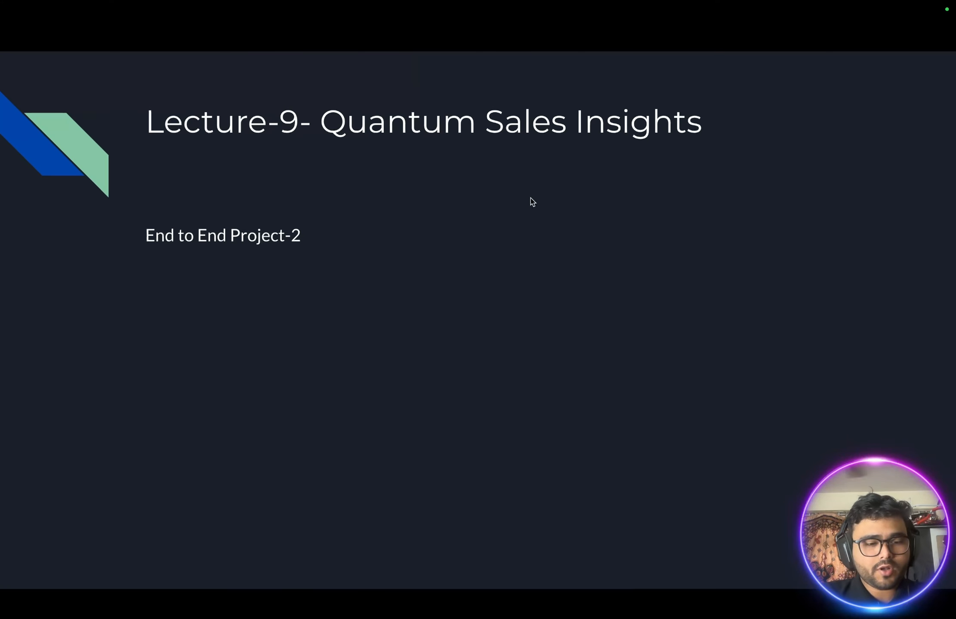
key(Escape)
key(super+t)
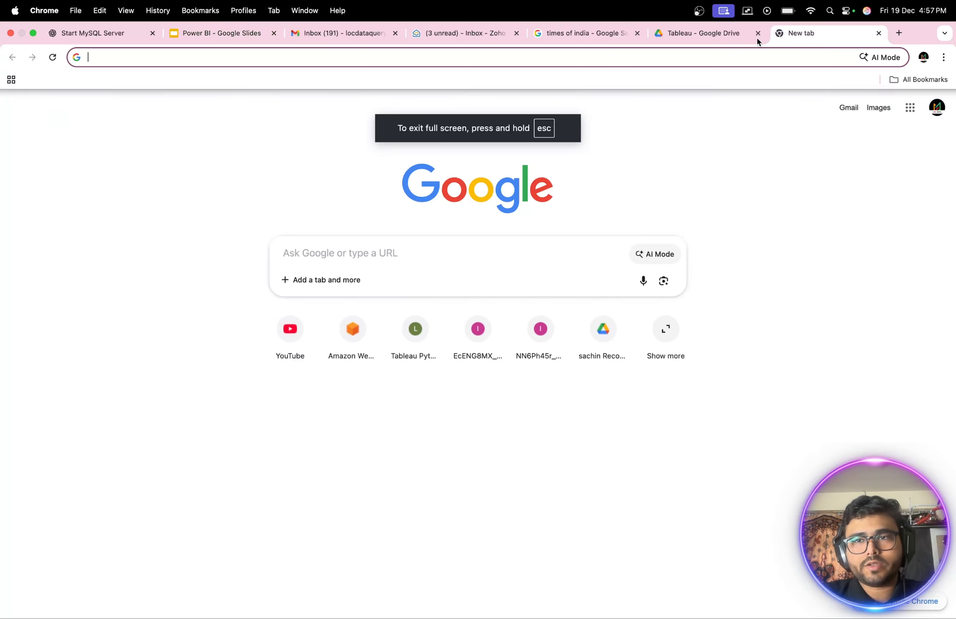
click(344, 253)
text(ne)
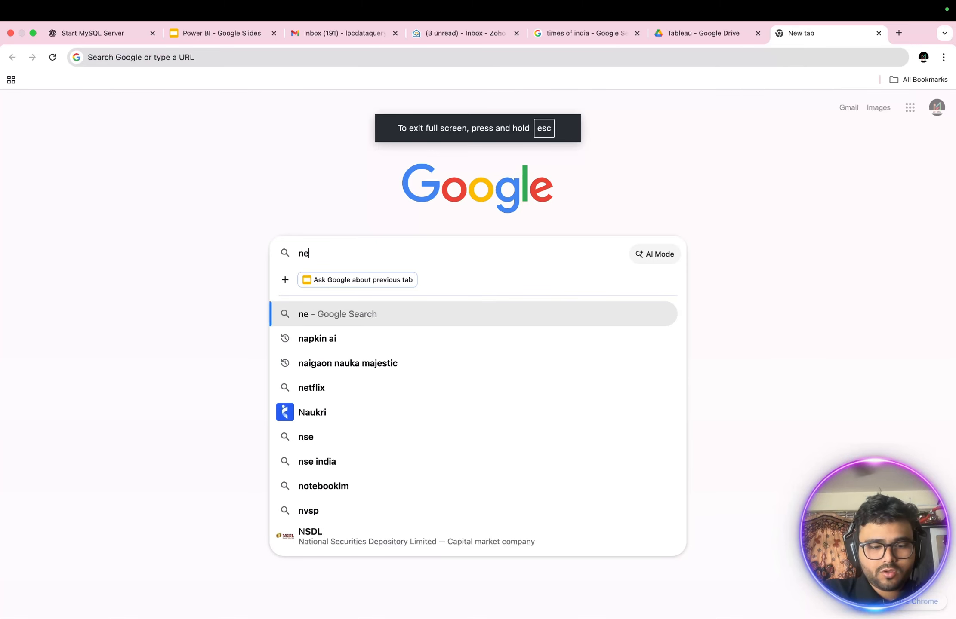
text(w york)
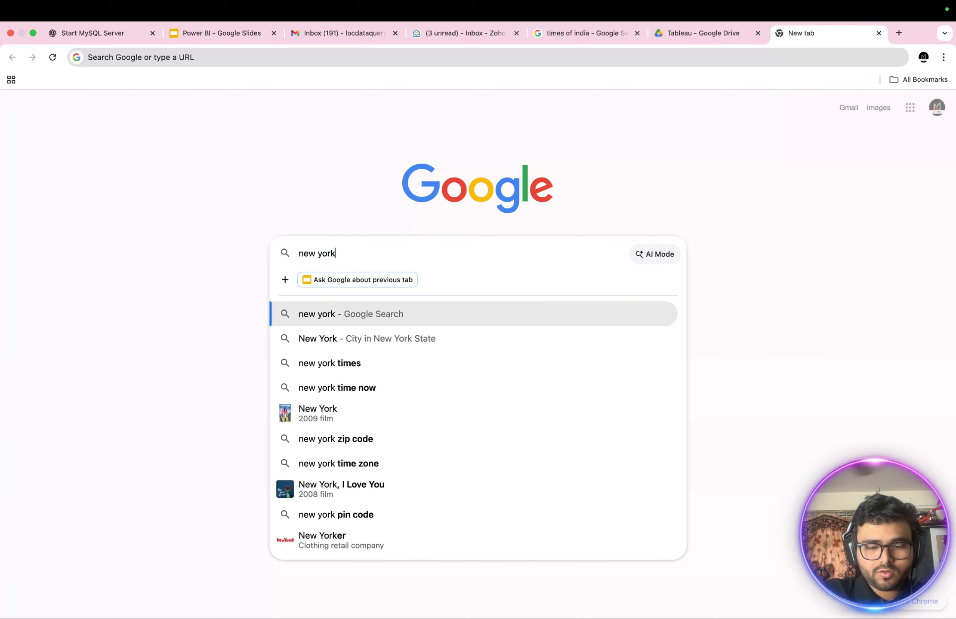
text( & paris)
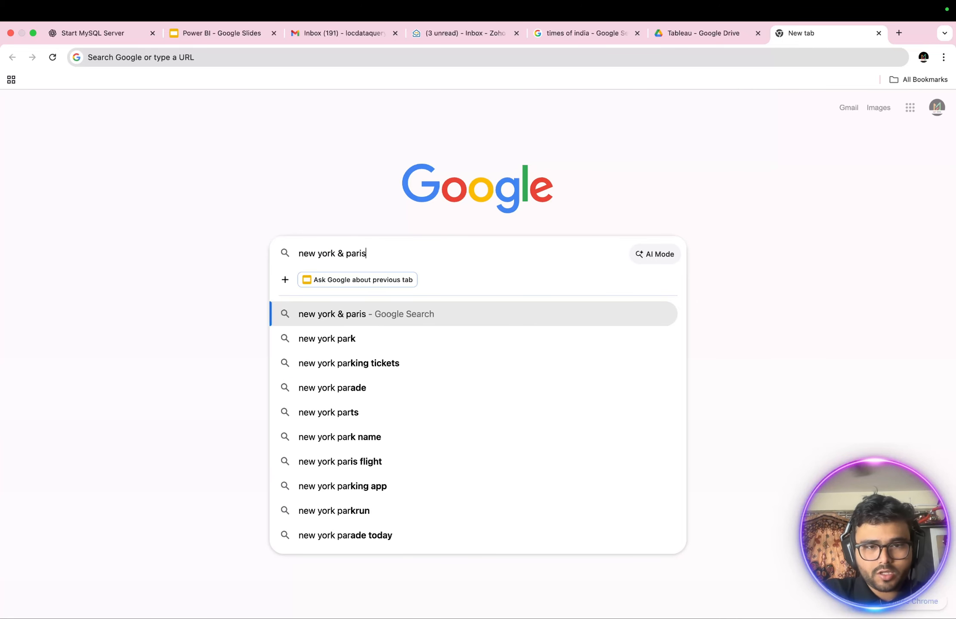
text( comes i)
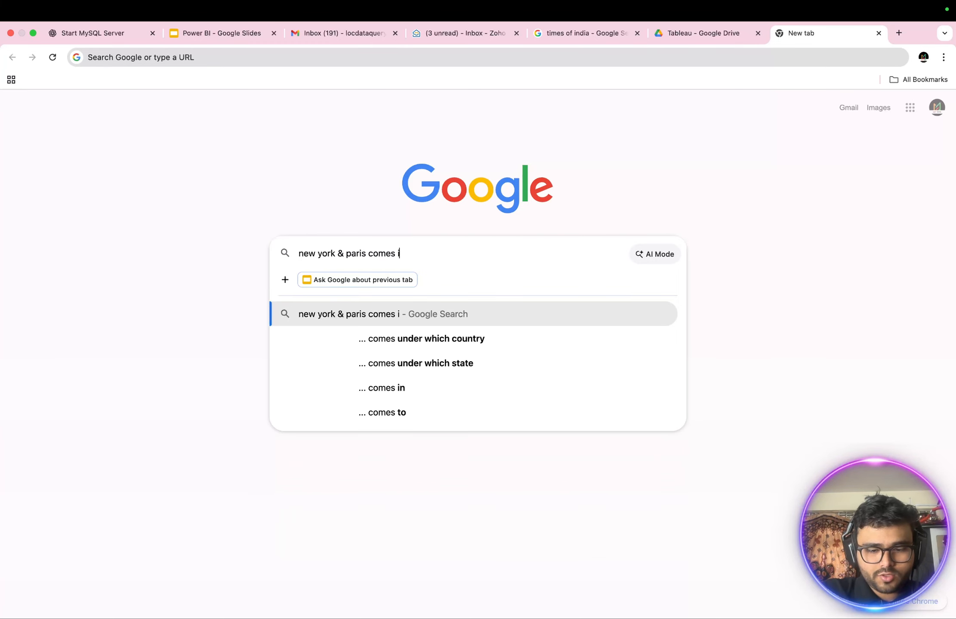
text(n which)
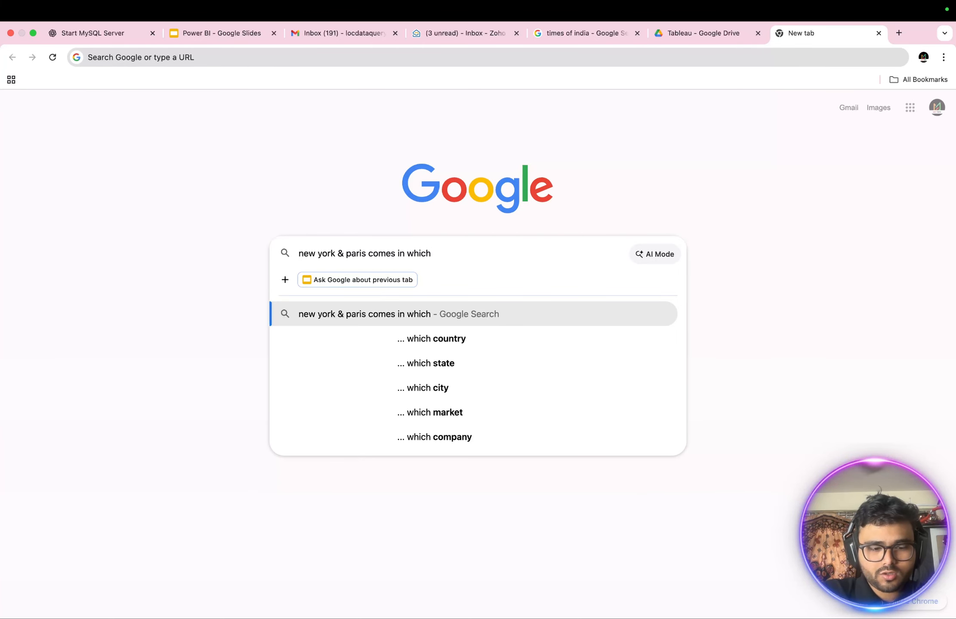
text( zone)
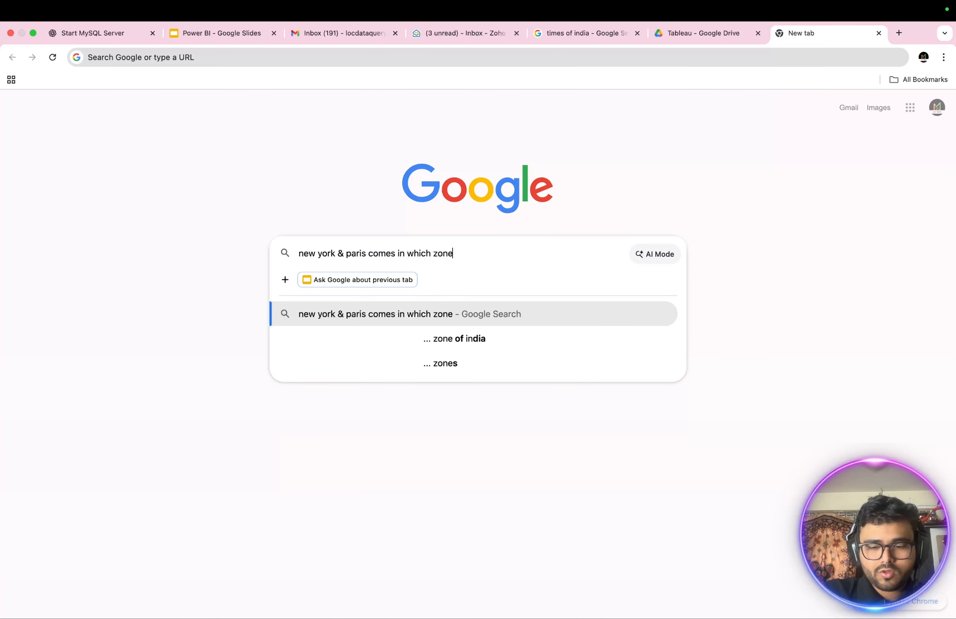
text( of wor)
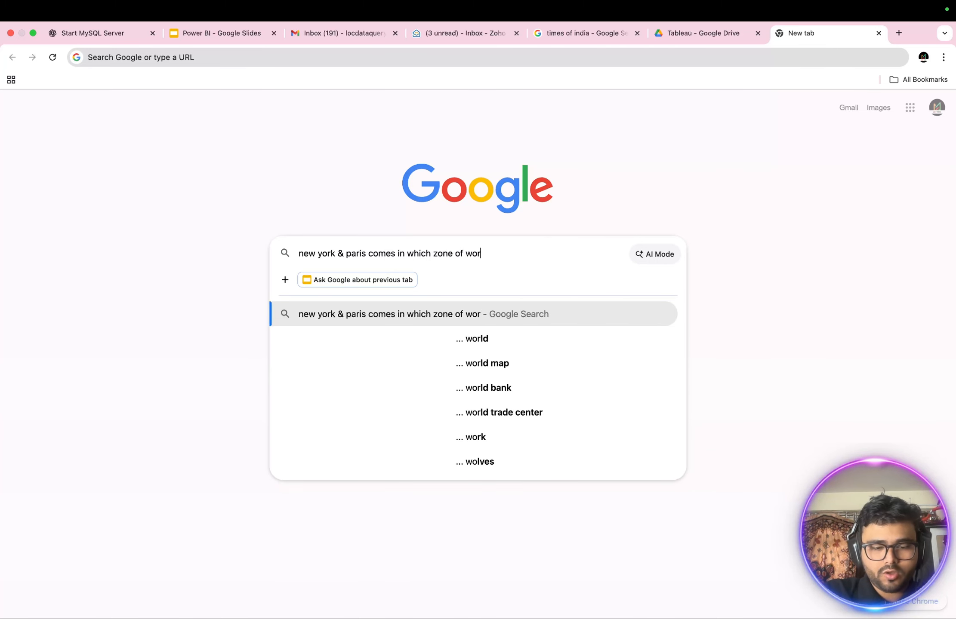
text(ld)
key(Return)
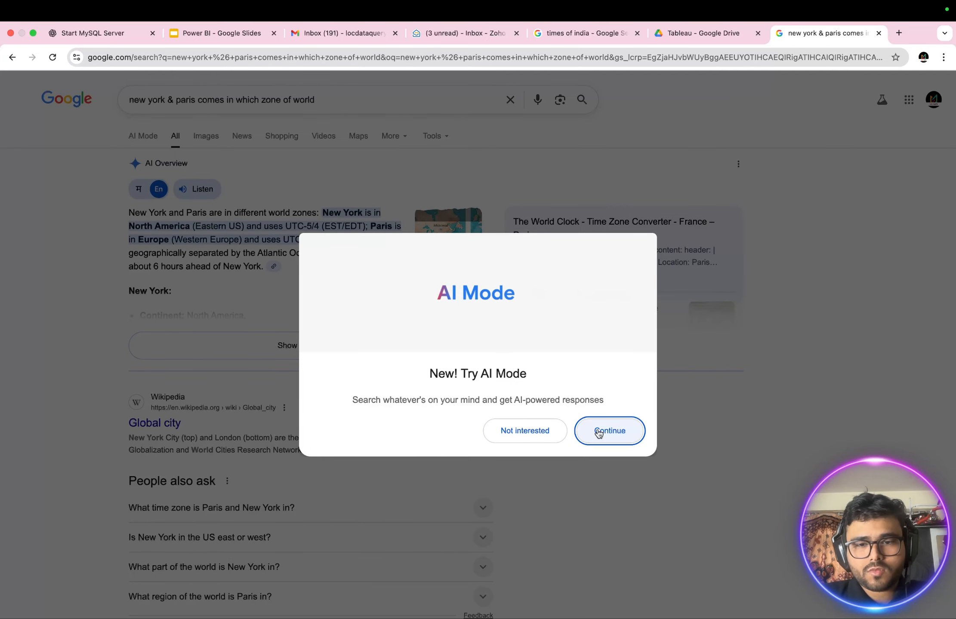
- Open Google's AI Mode for the search and ask the follow-up "is it in south, west, east or west ?"
click(597, 433)
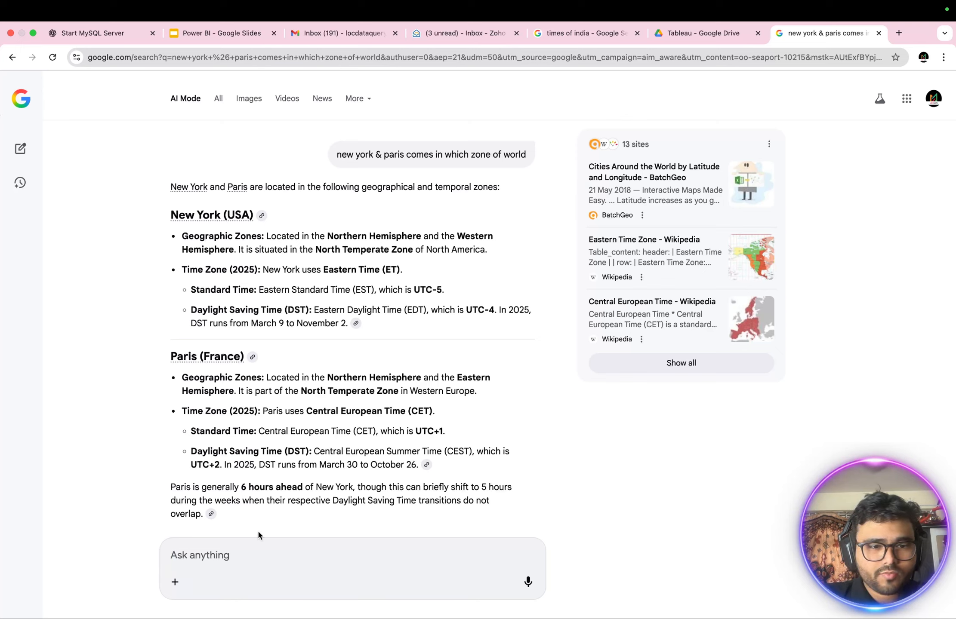
text(is i)
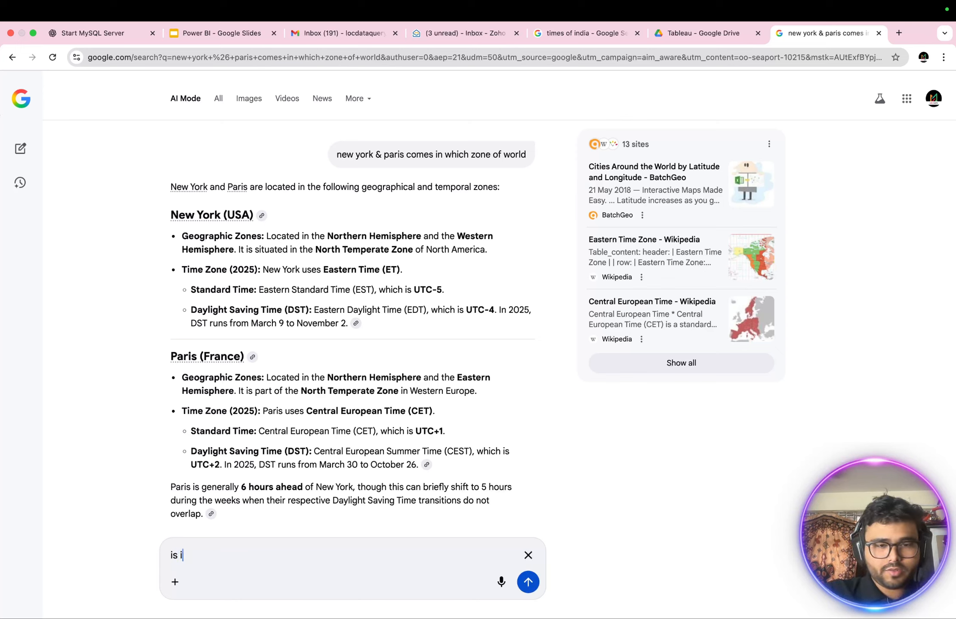
text(t in )
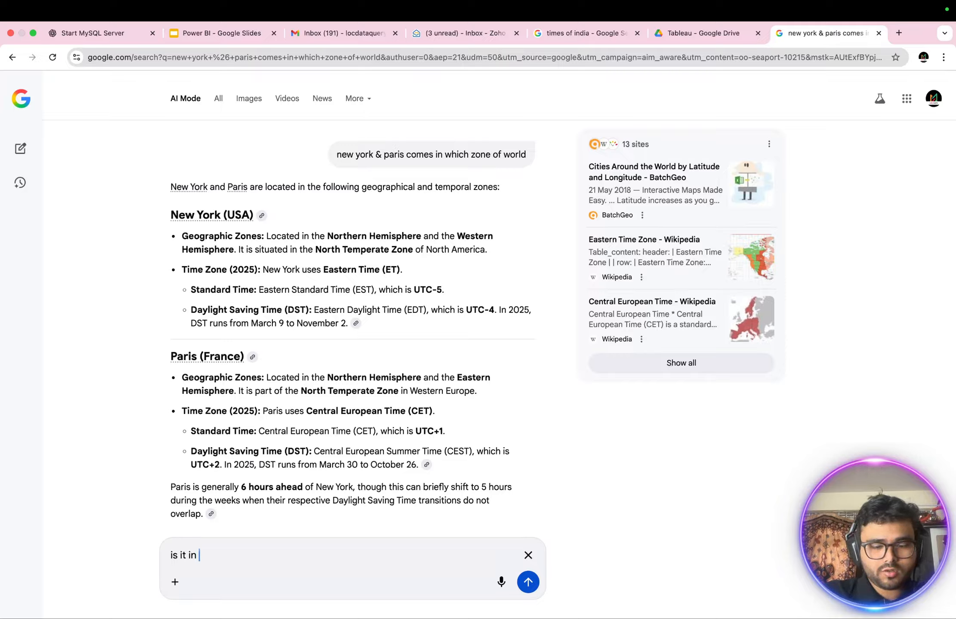
text(south, west)
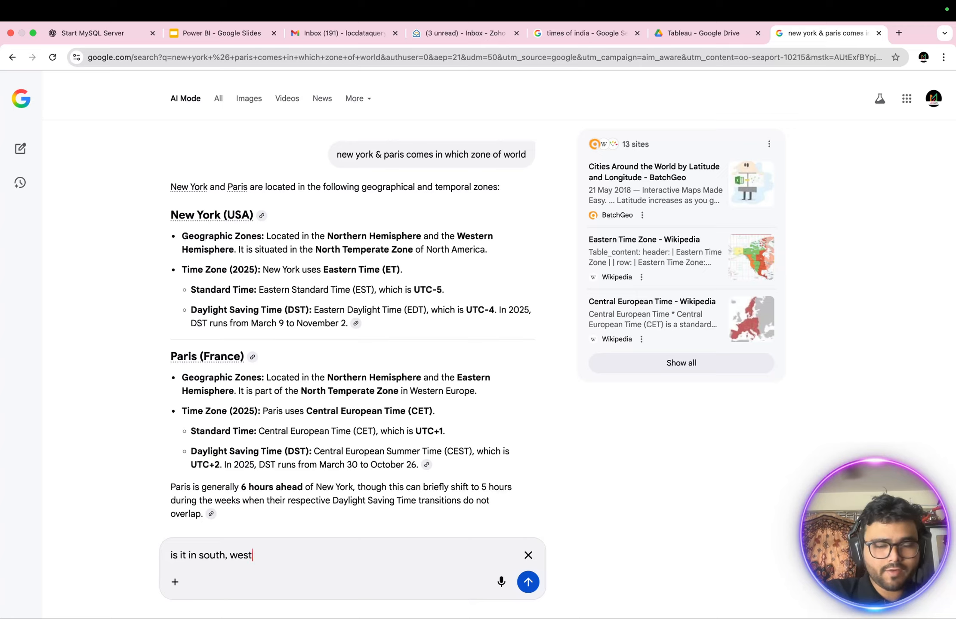
text(, )
text(eas)
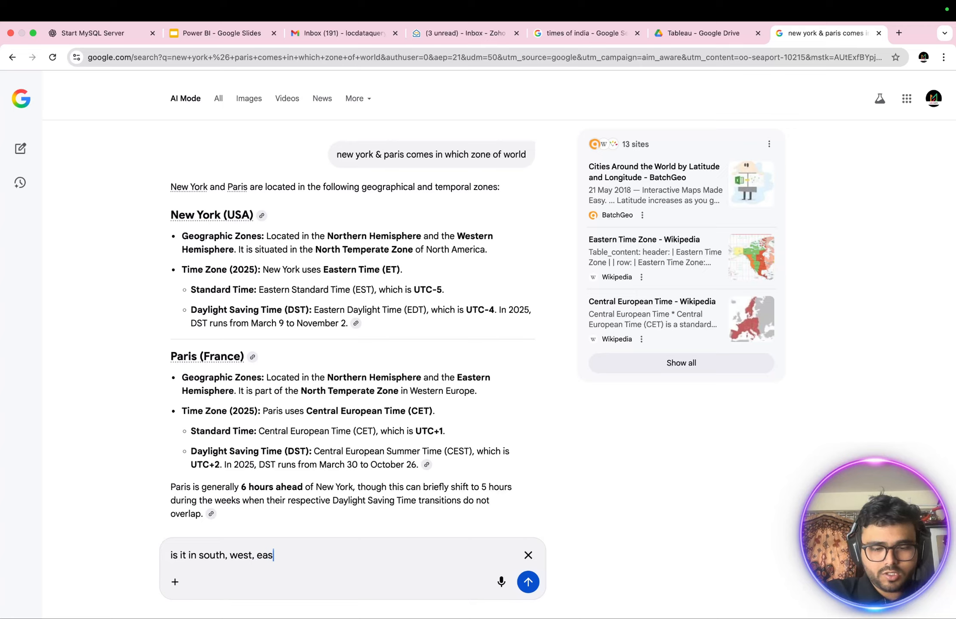
text(t or wes)
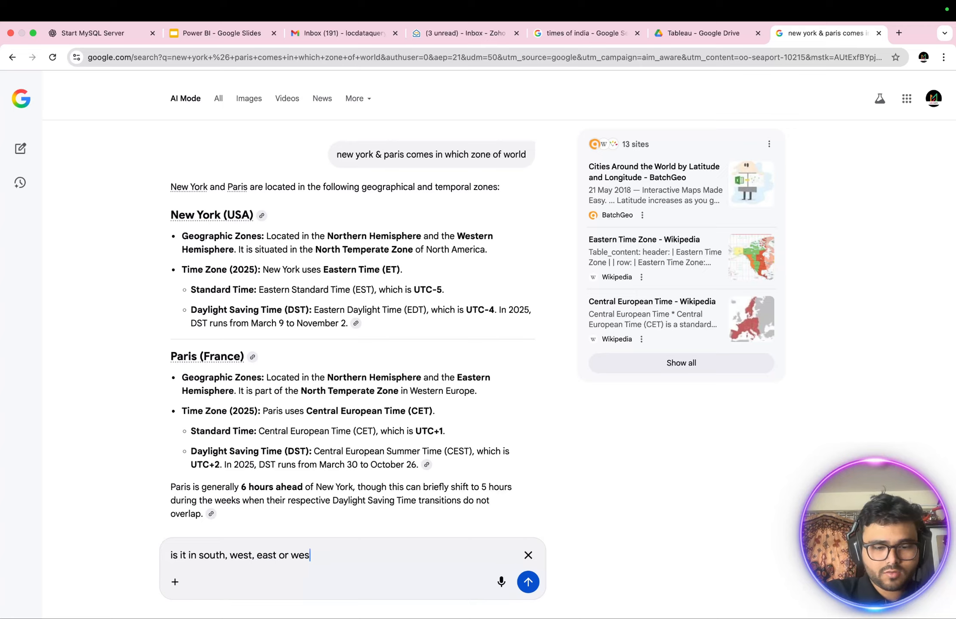
text(t ?)
key(Return)
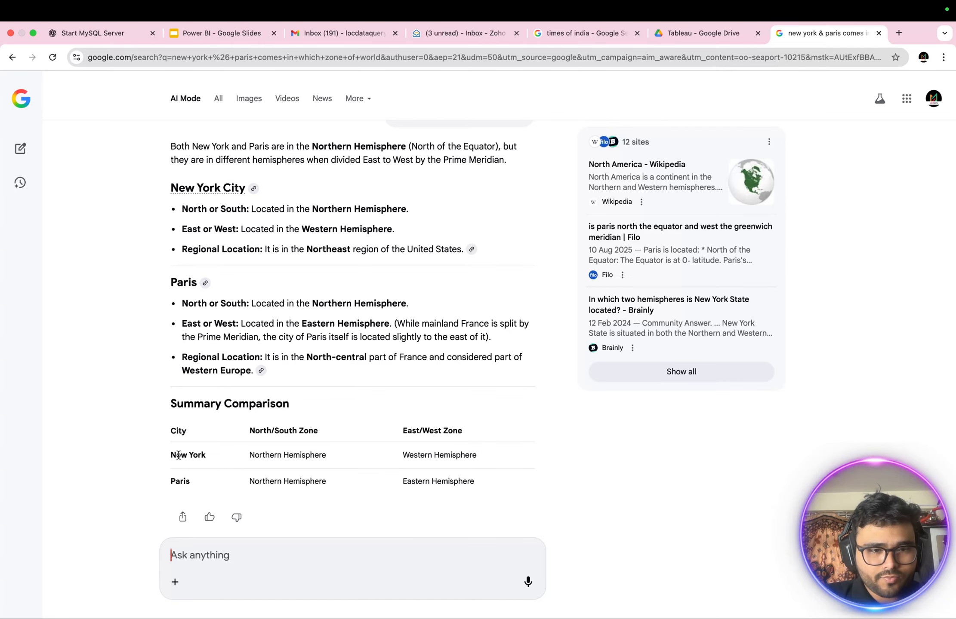
- Examine the East/West zones given for New York and Paris in the summary comparison table
drag(170, 454, 468, 482)
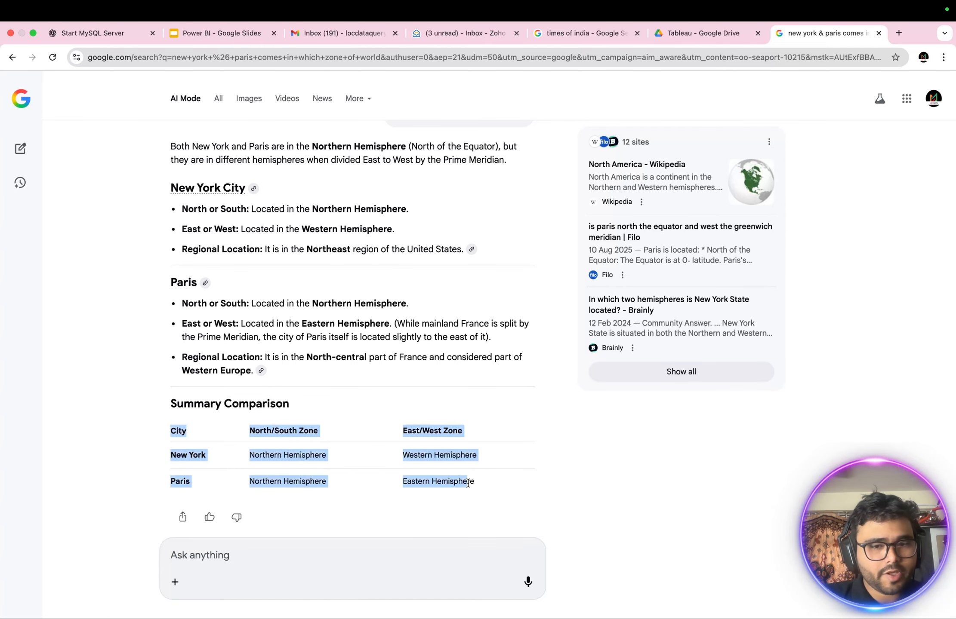
click(425, 456)
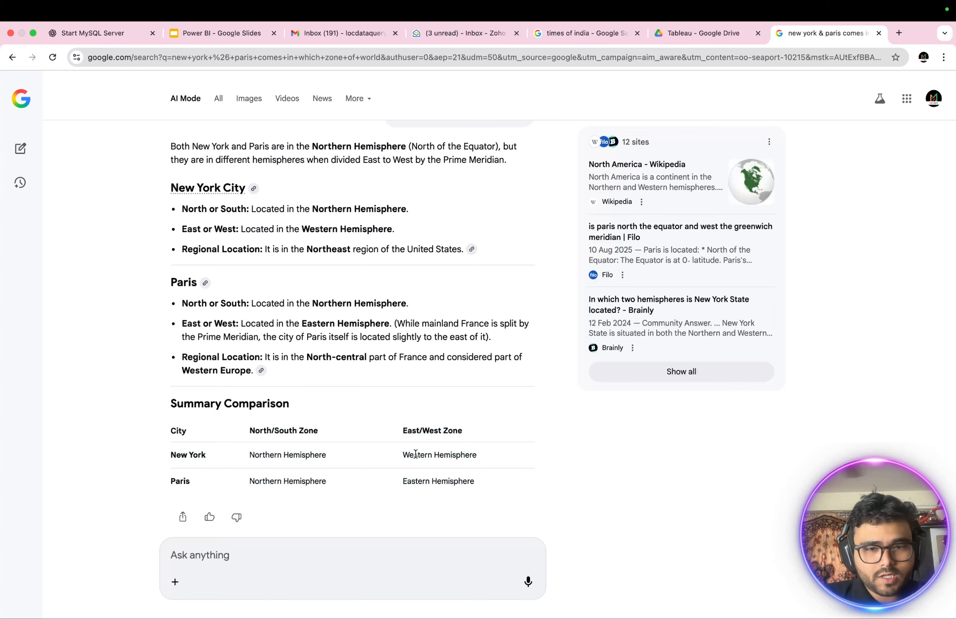
double_click(415, 454)
double_click(417, 482)
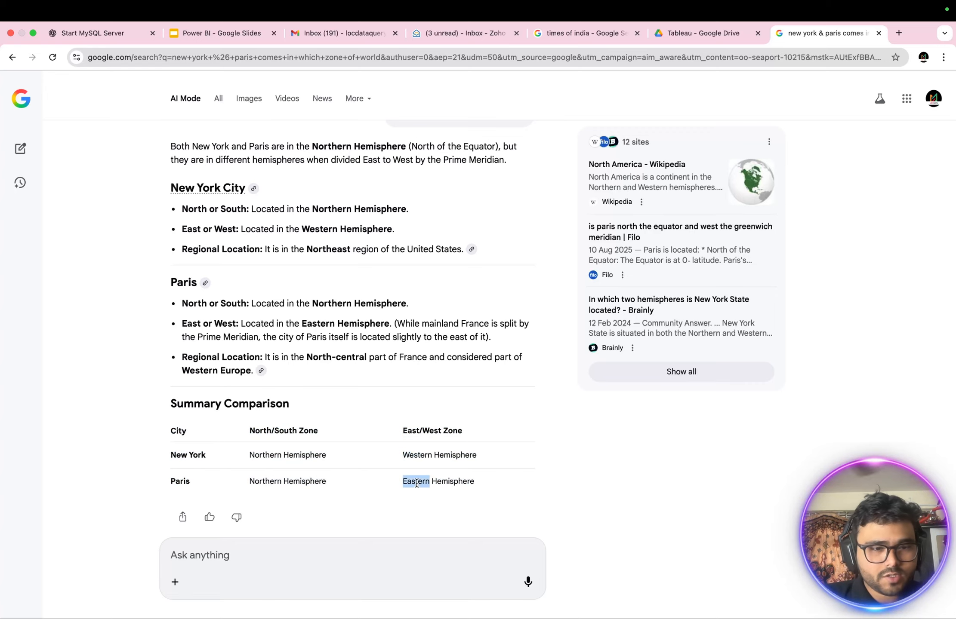
- Switch back to Power Query Editor and replace the blank zone values in sales markets with West, matching entire cell contents
key(ctrl+Up)
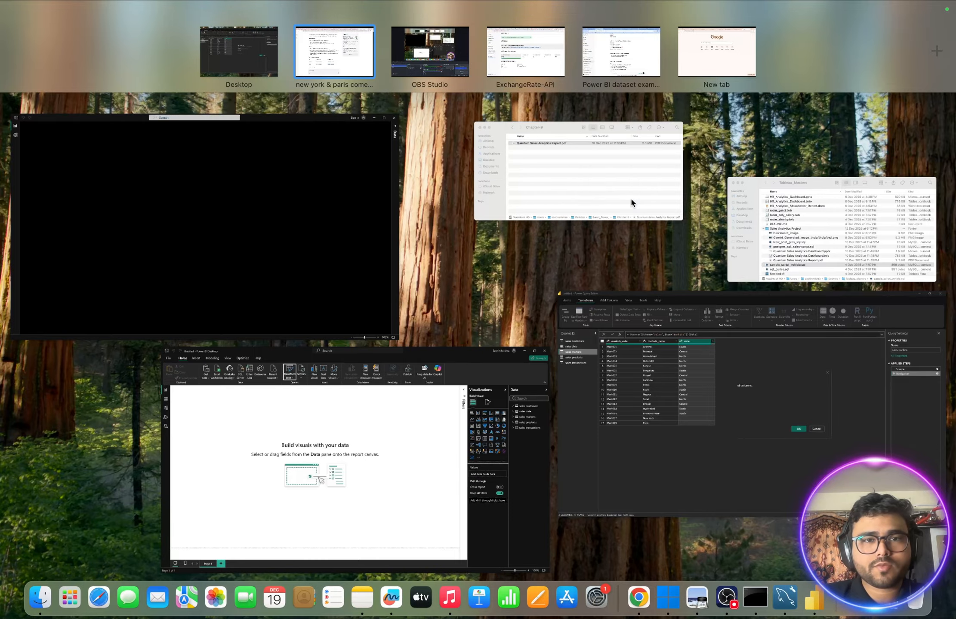
click(250, 56)
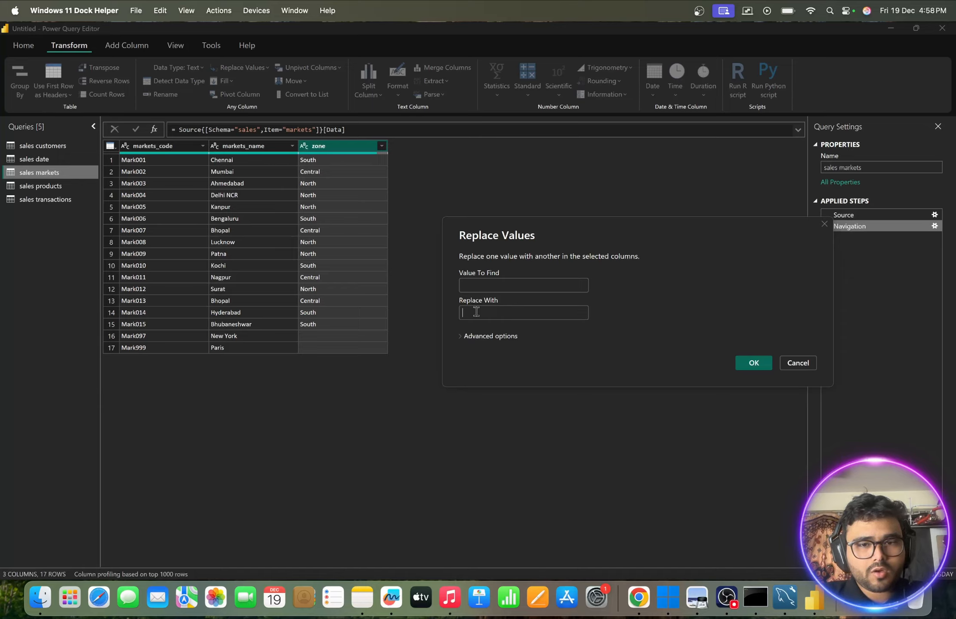
click(476, 312)
text(We)
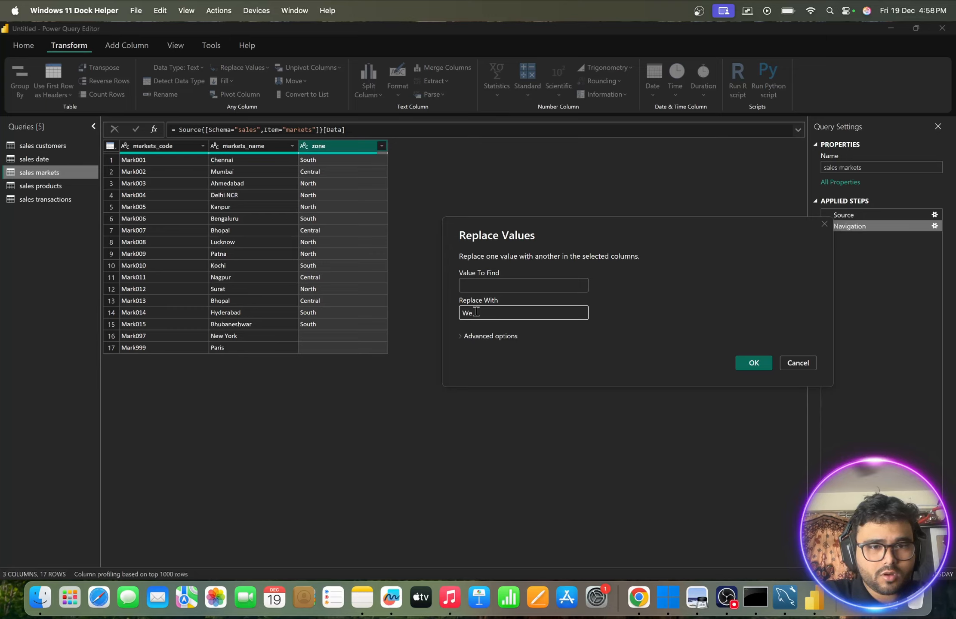
text(st)
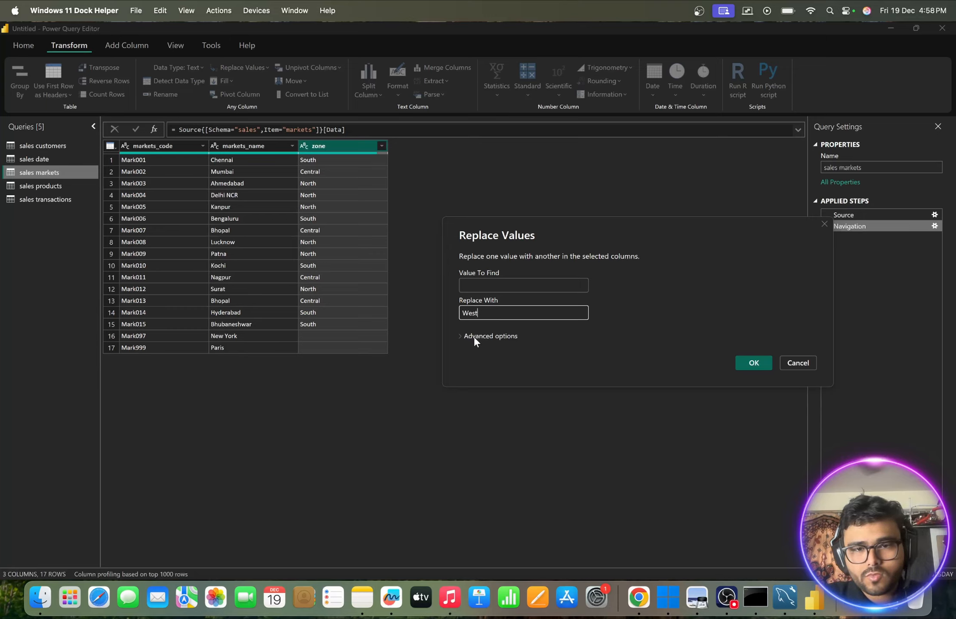
click(475, 340)
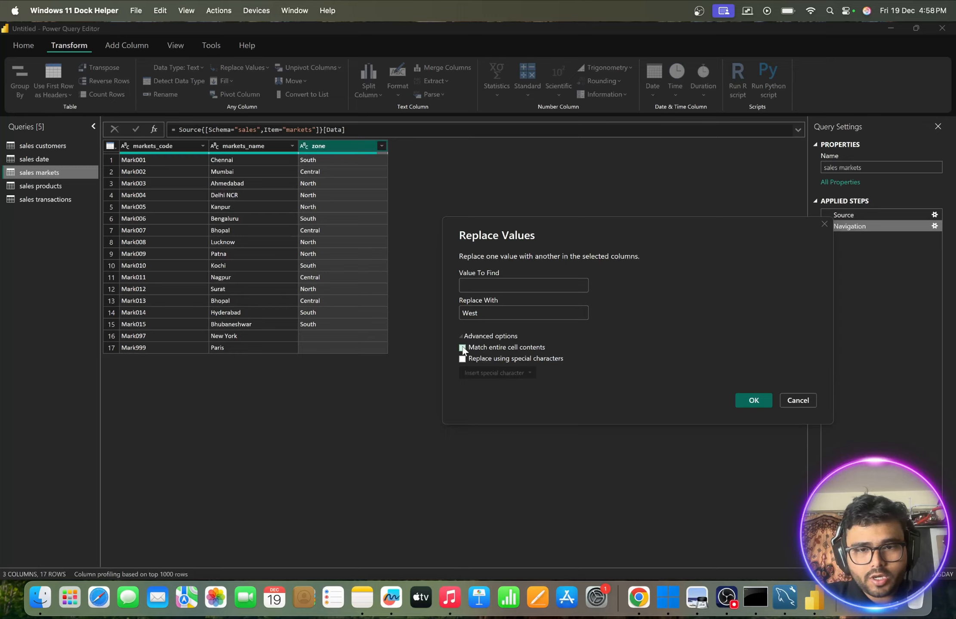
click(462, 358)
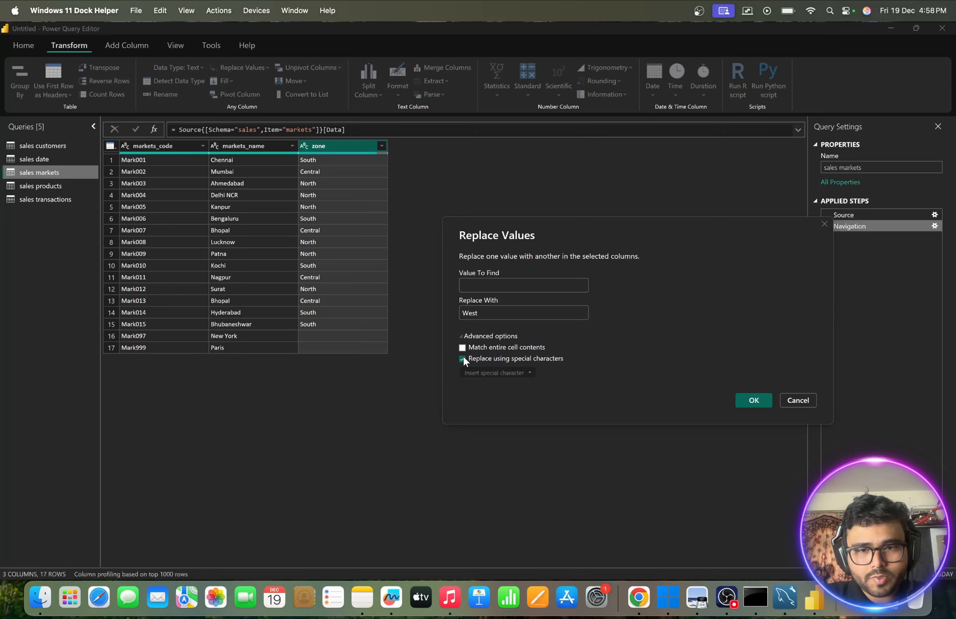
click(493, 373)
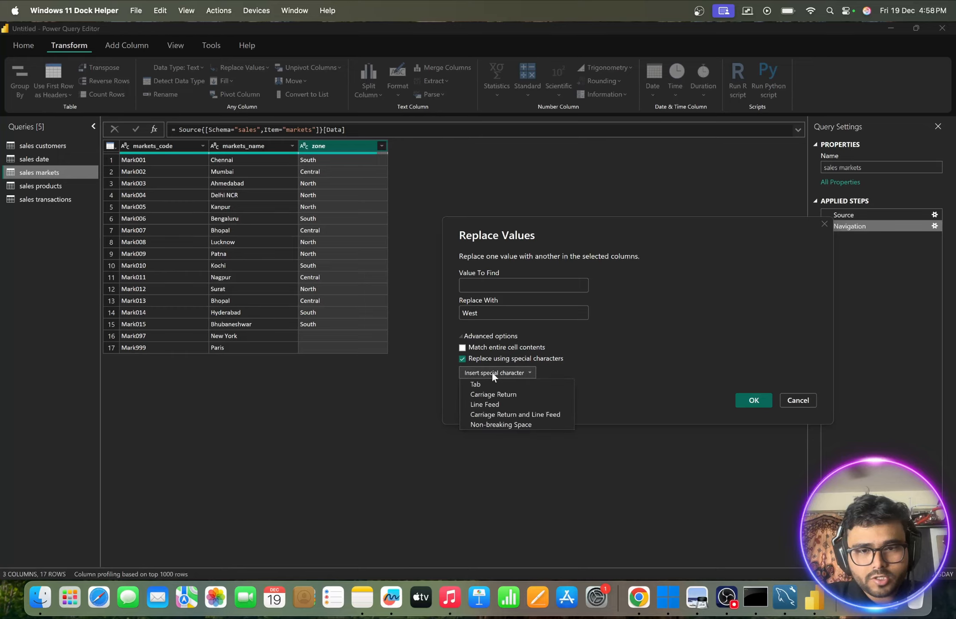
click(463, 347)
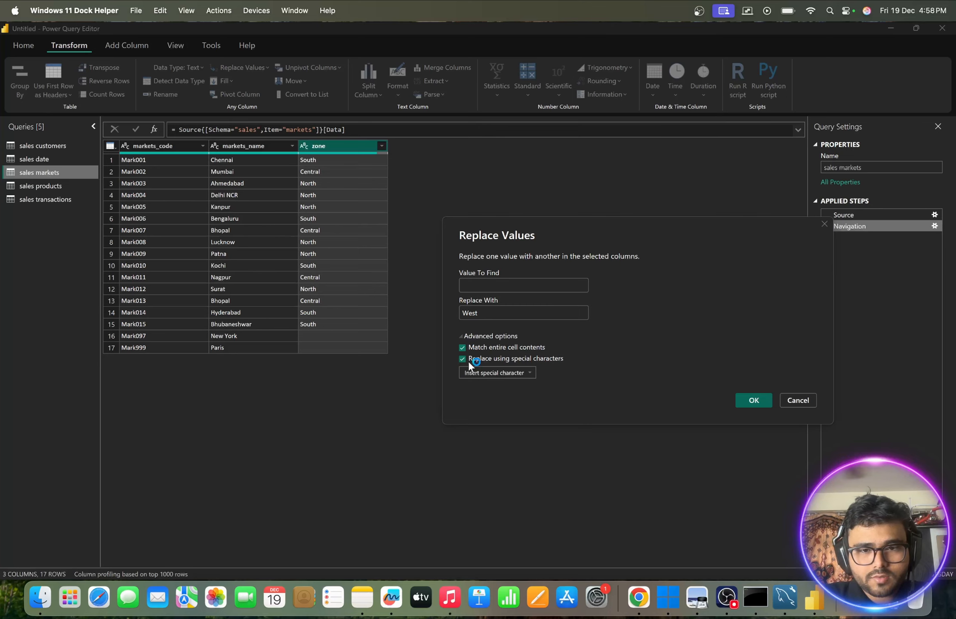
click(464, 360)
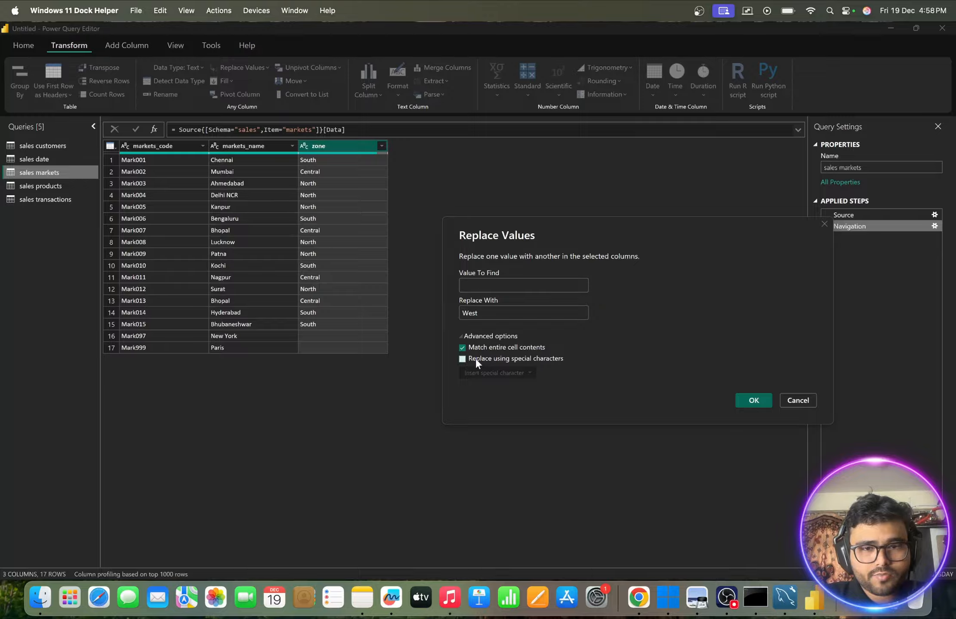
click(754, 400)
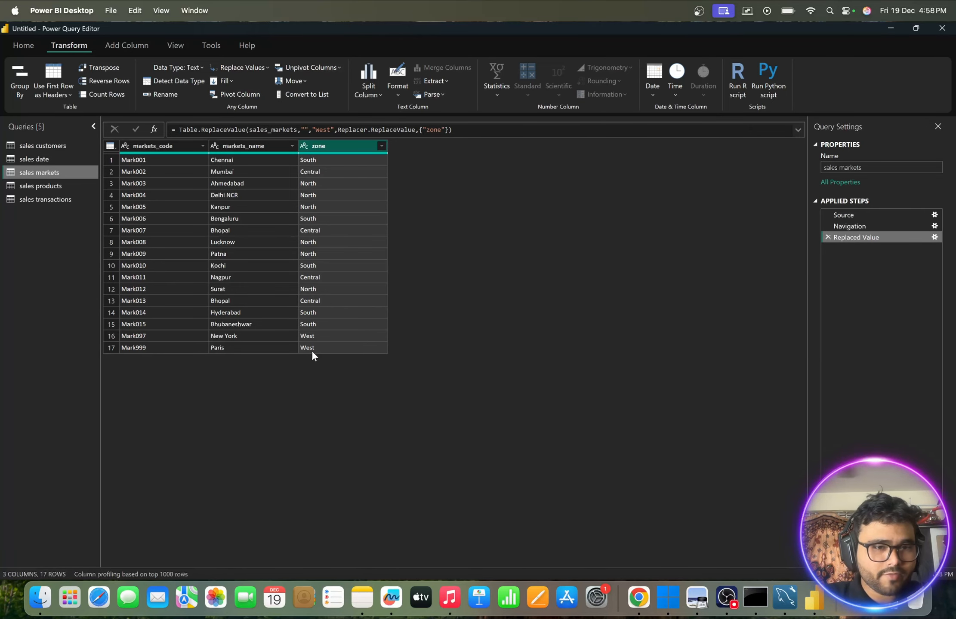
- Recheck the hemisphere listed for Paris in the Chrome answer, and return to Power Query Editor
key(ctrl+Up)
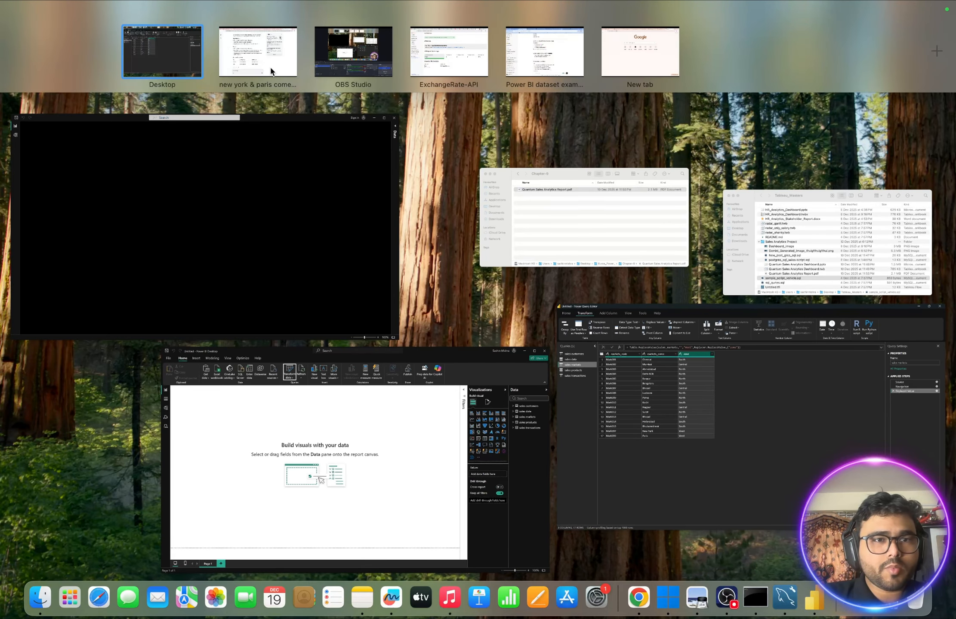
click(270, 68)
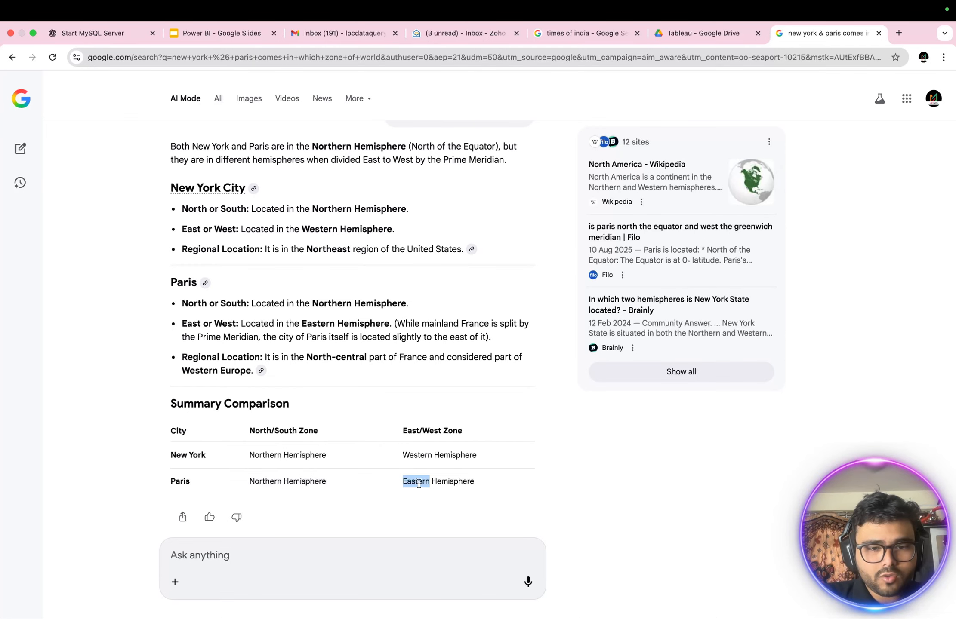
key(ctrl+Up)
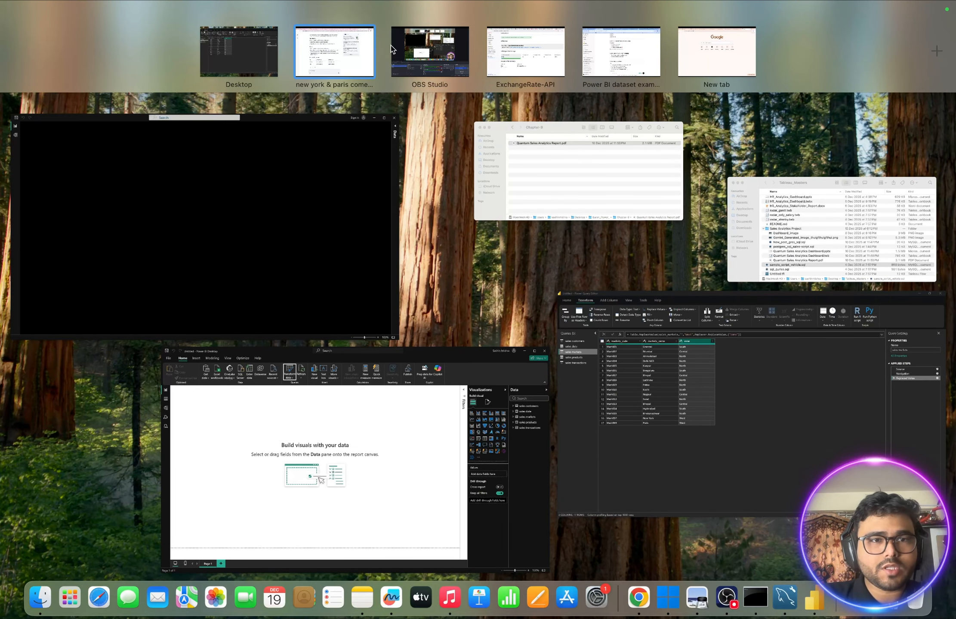
click(250, 63)
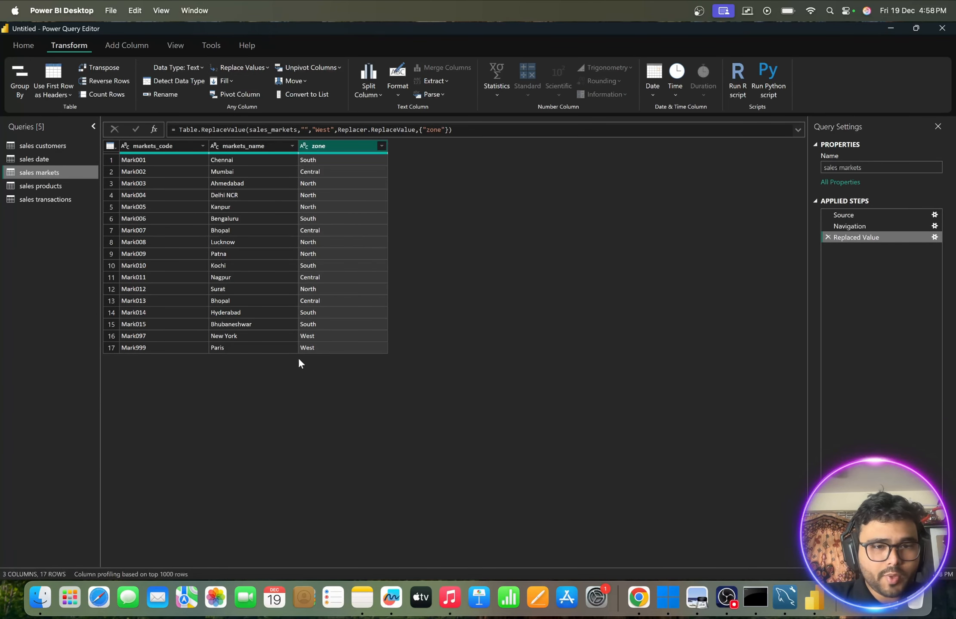
- Try to replace West with East from the Paris row's zone cell, and delete that second replacement from the applied steps
click(312, 347)
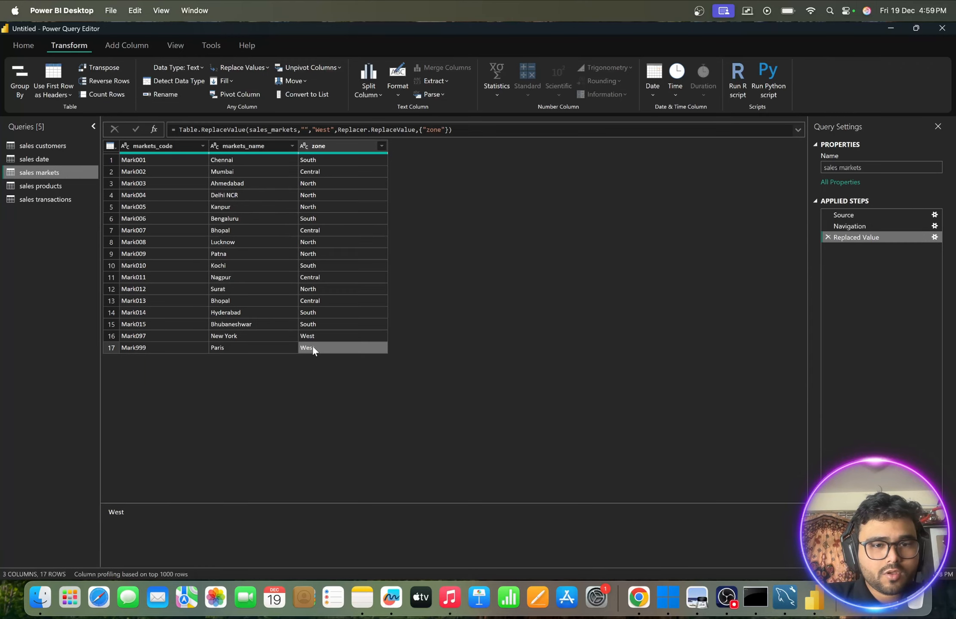
right_click(312, 348)
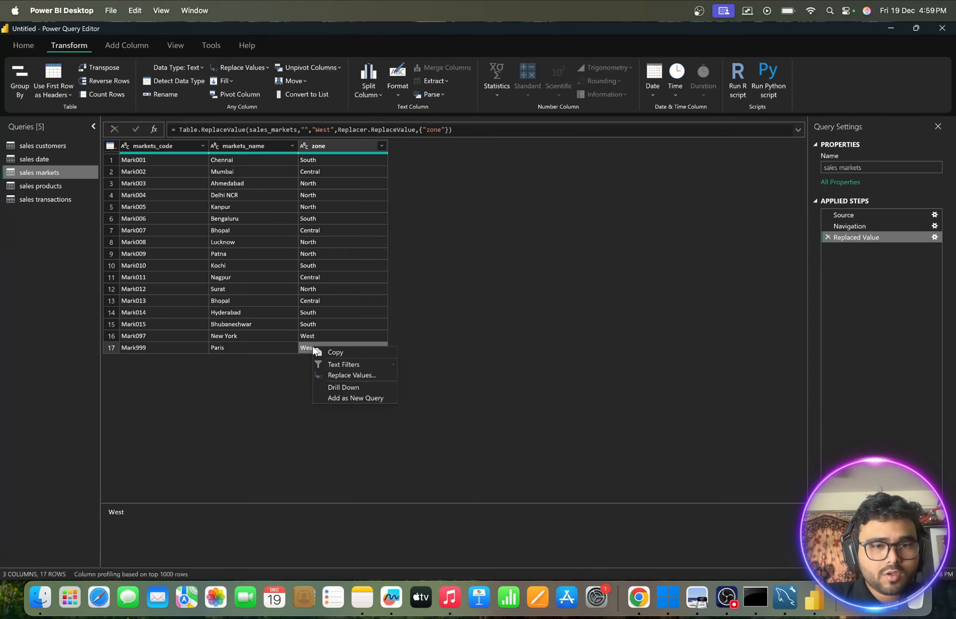
click(350, 375)
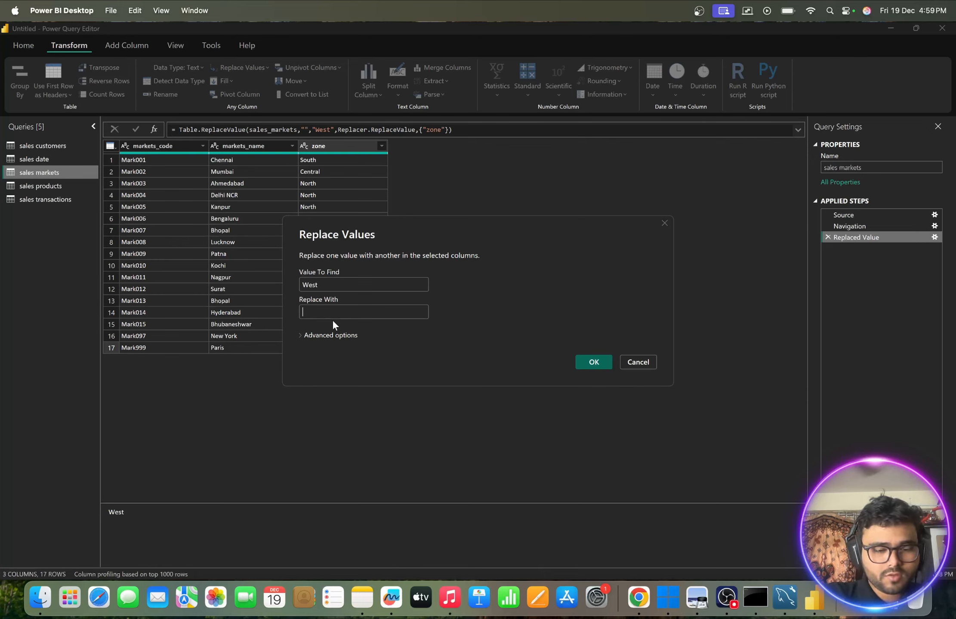
text(East)
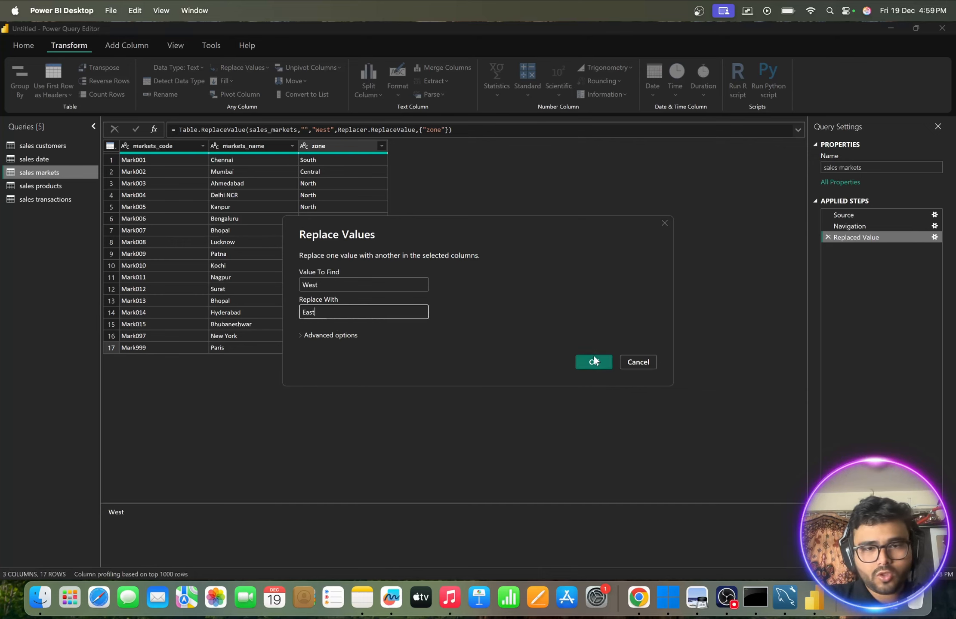
click(593, 355)
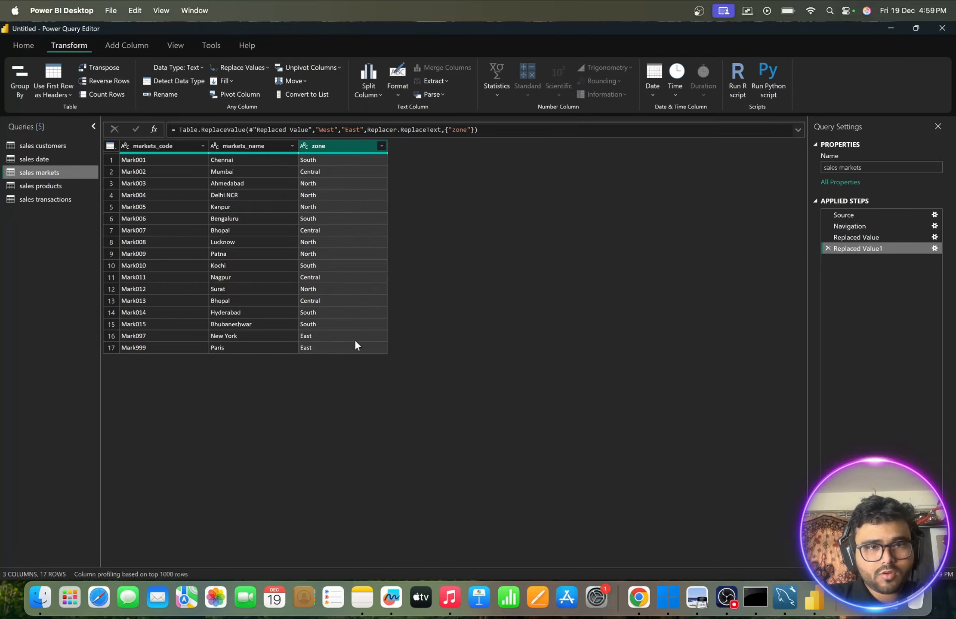
click(320, 337)
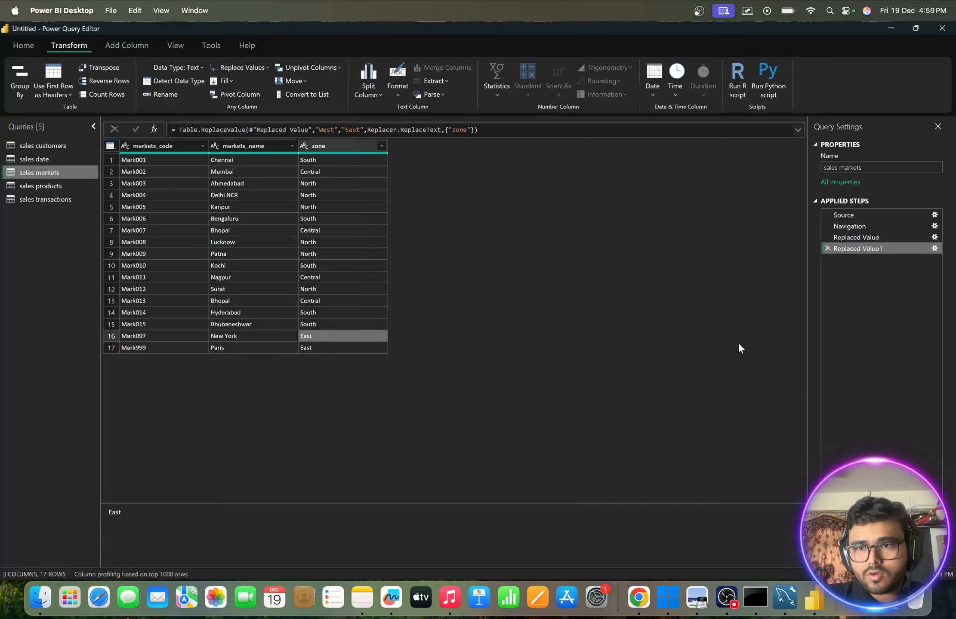
click(827, 249)
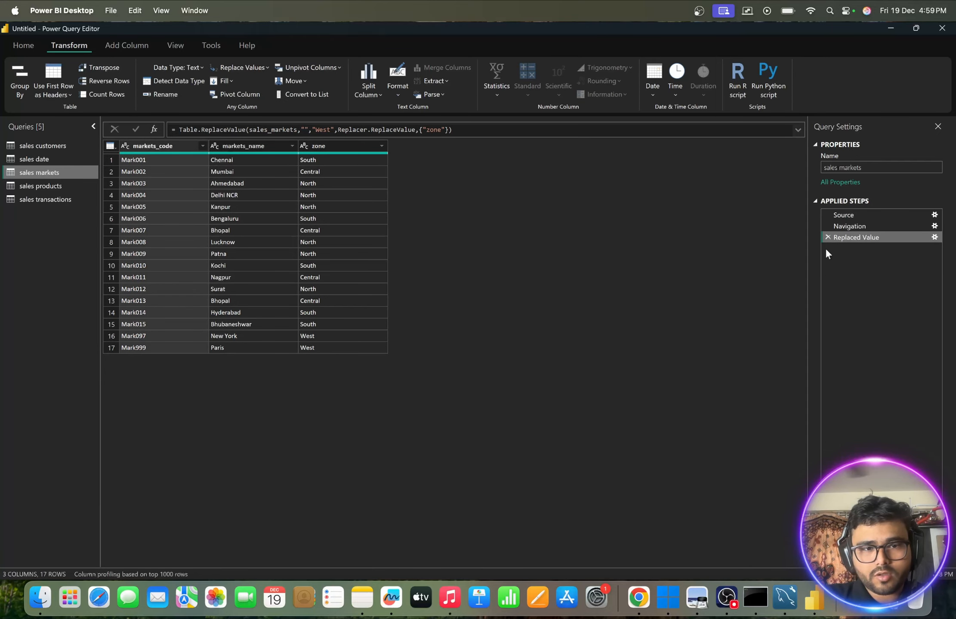
- Review the sales transactions and sales products queries, and return to the sales markets query
click(315, 348)
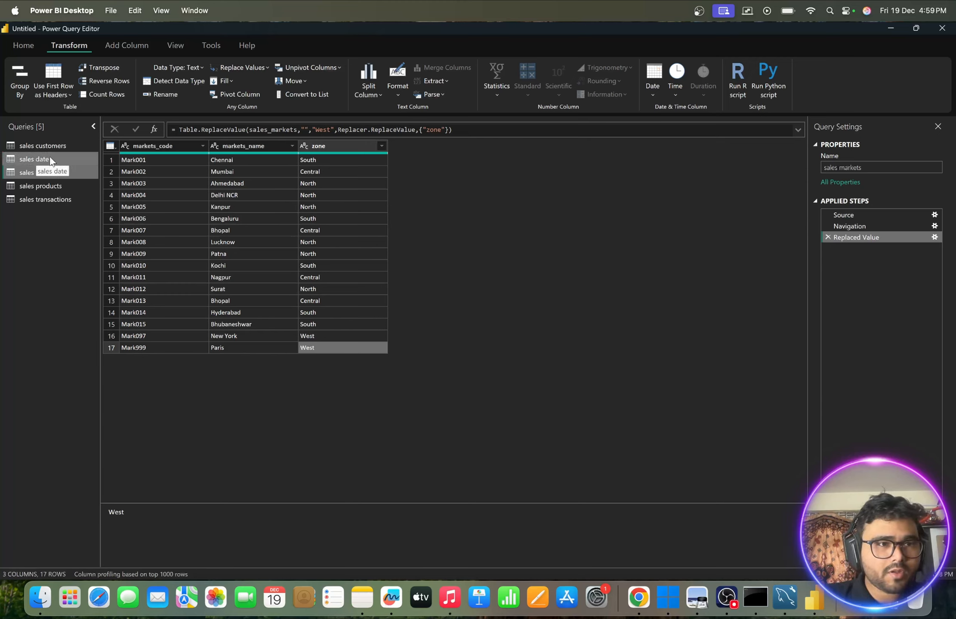
click(36, 195)
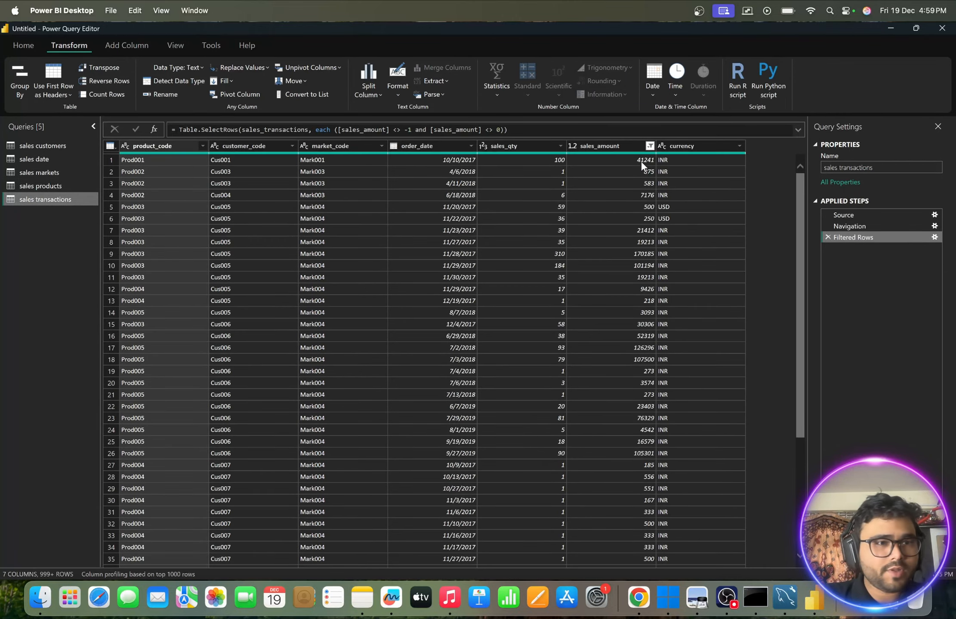
click(44, 185)
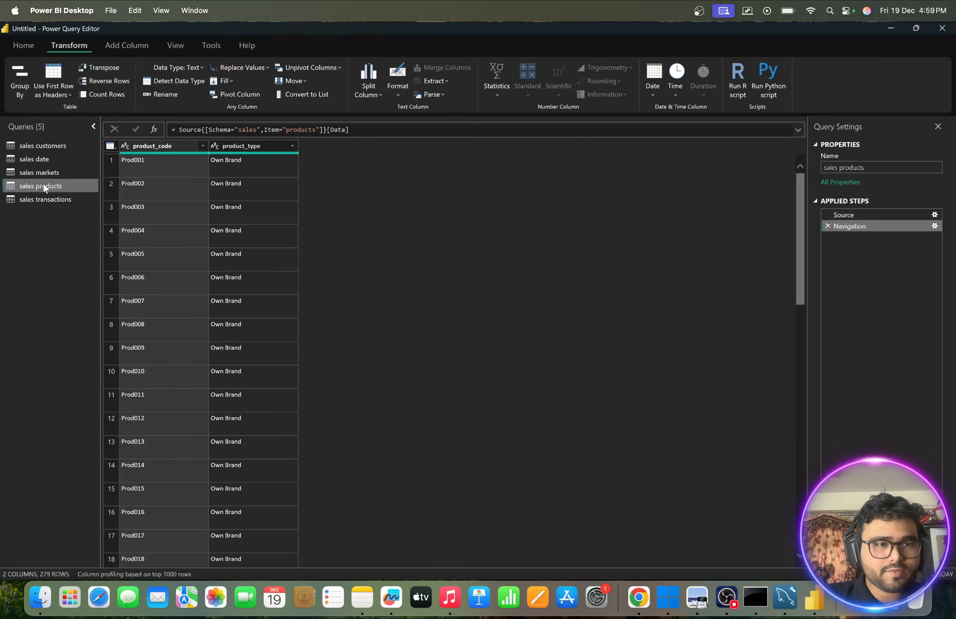
click(31, 172)
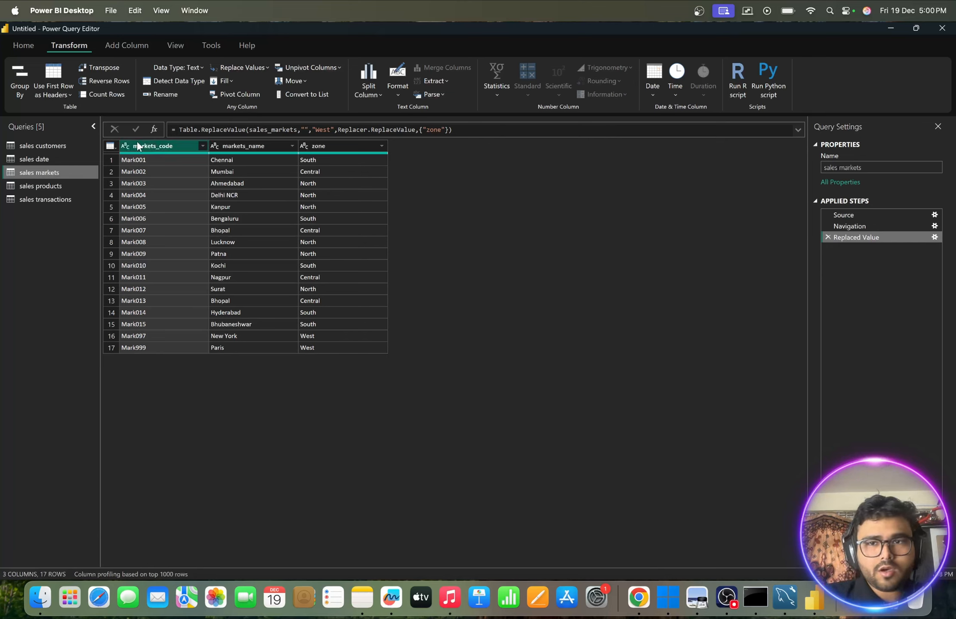
- Open the sales transactions query and inspect the USD sales amounts in rows 5 and 6
click(24, 47)
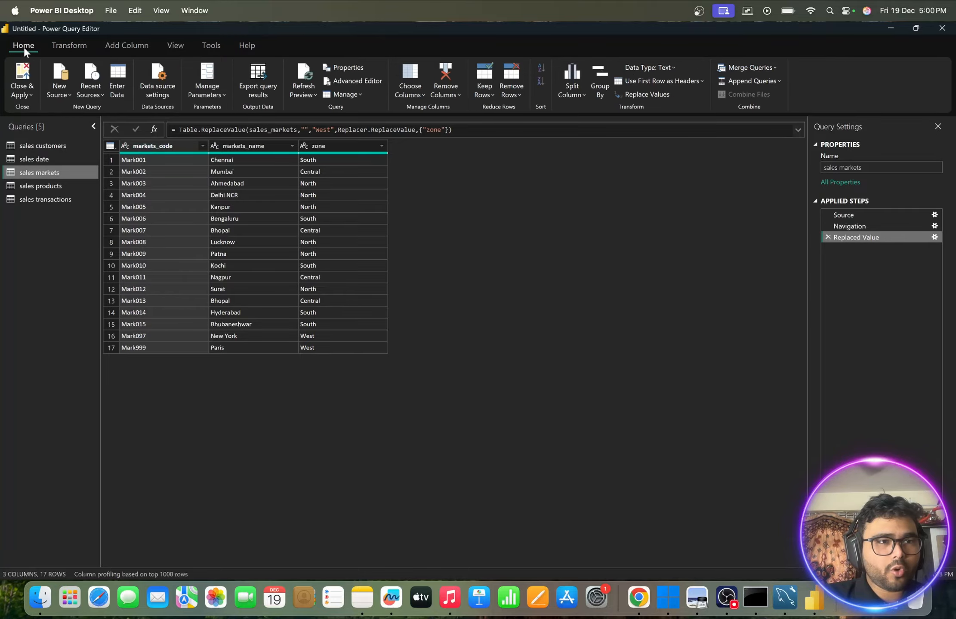
click(29, 96)
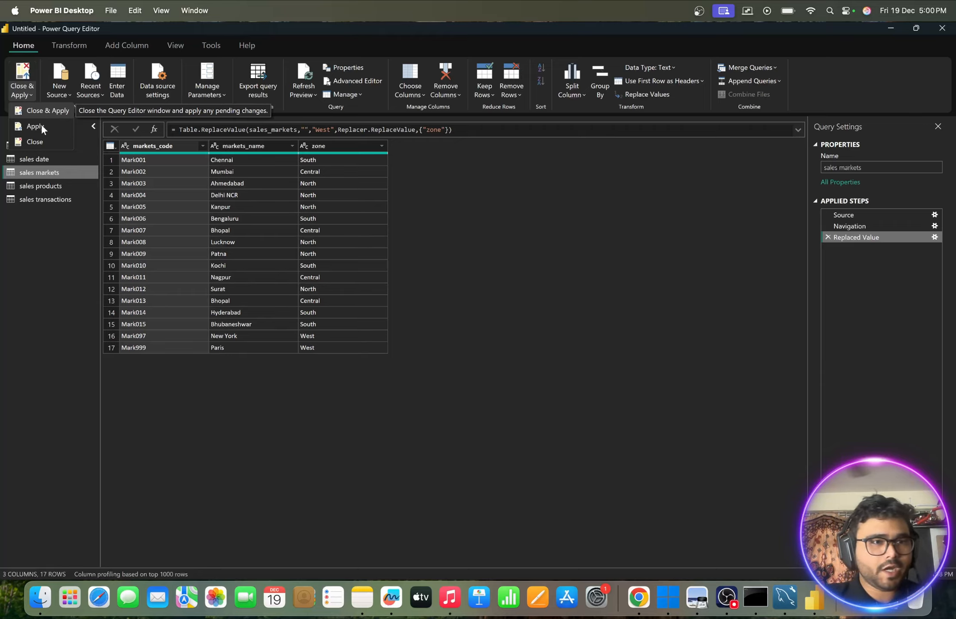
click(44, 199)
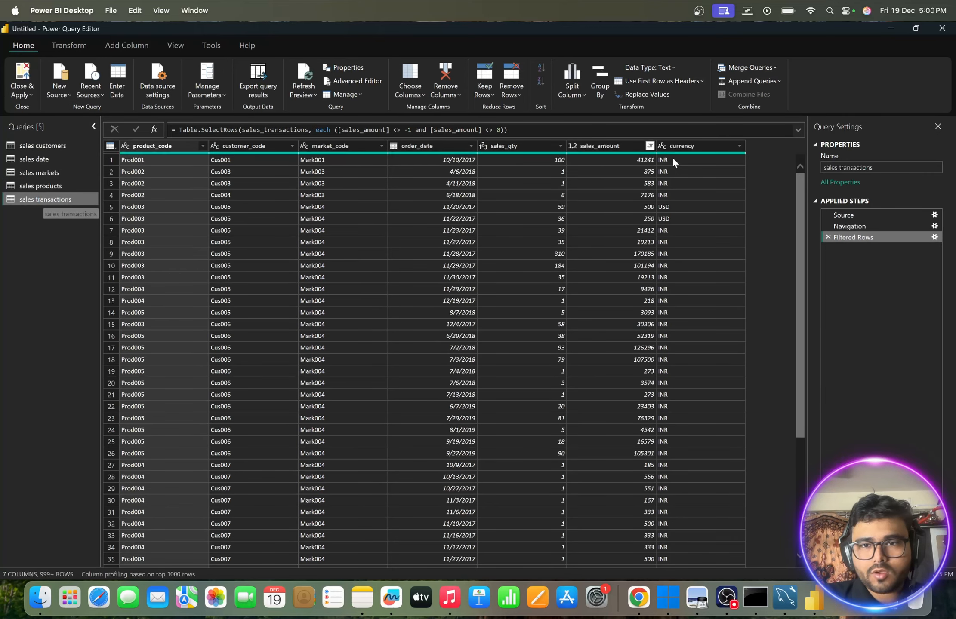
click(643, 204)
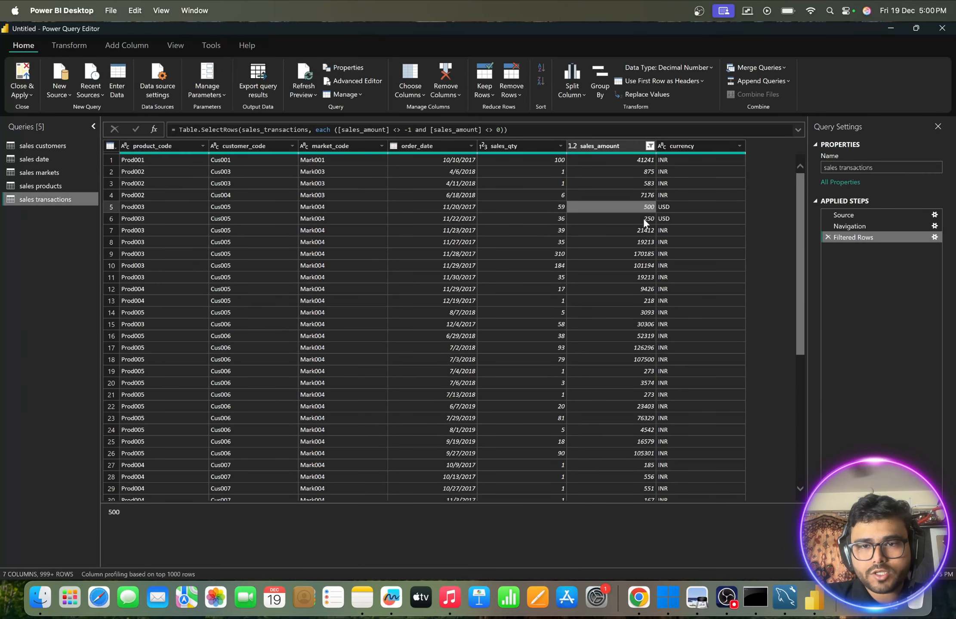
click(643, 219)
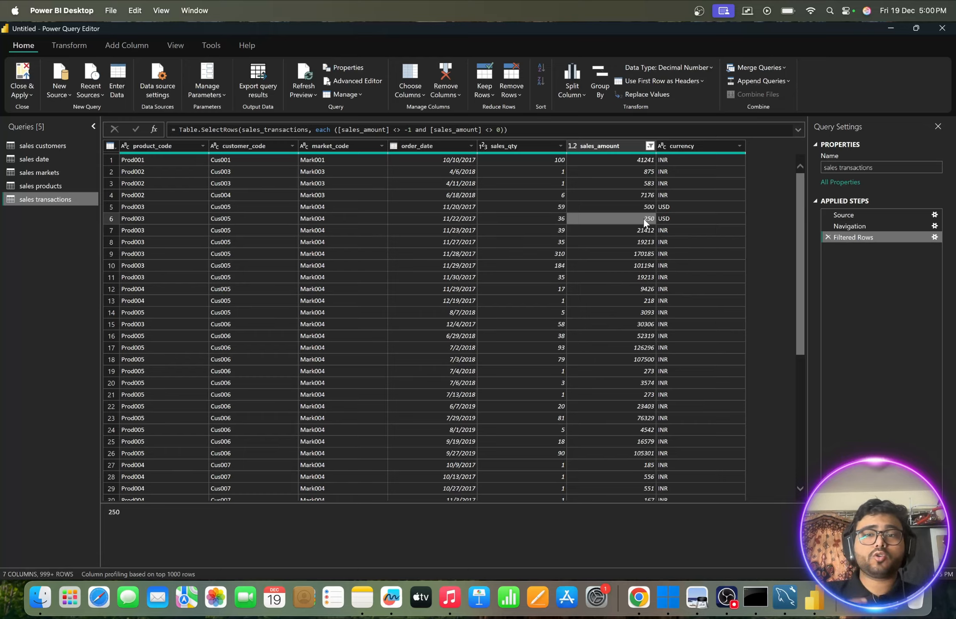
- Switch to Chrome, search Google for "usd to inr" in a new tab, and highlight the rupee rate
key(ctrl+Right)
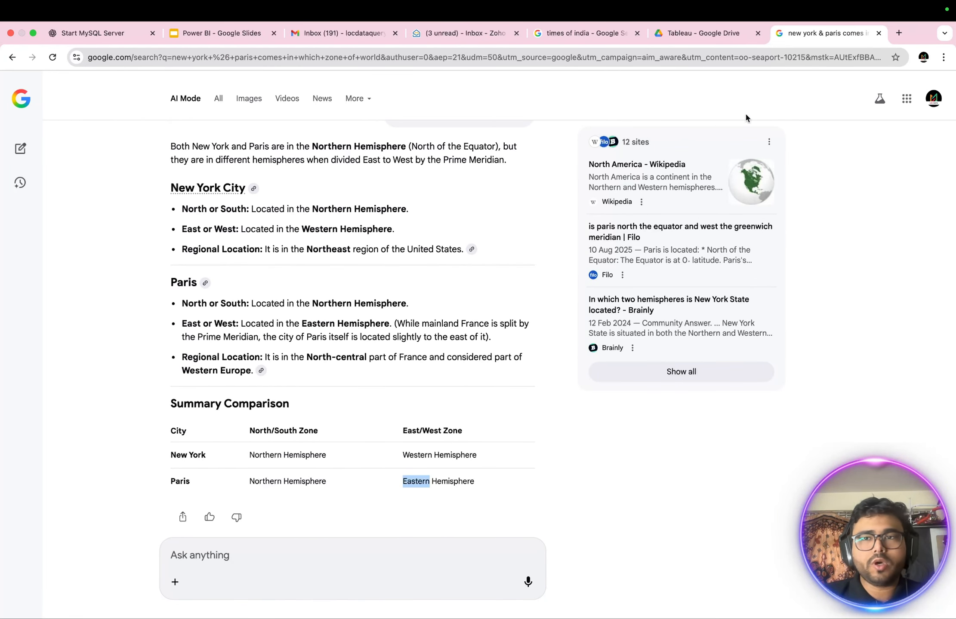
click(899, 37)
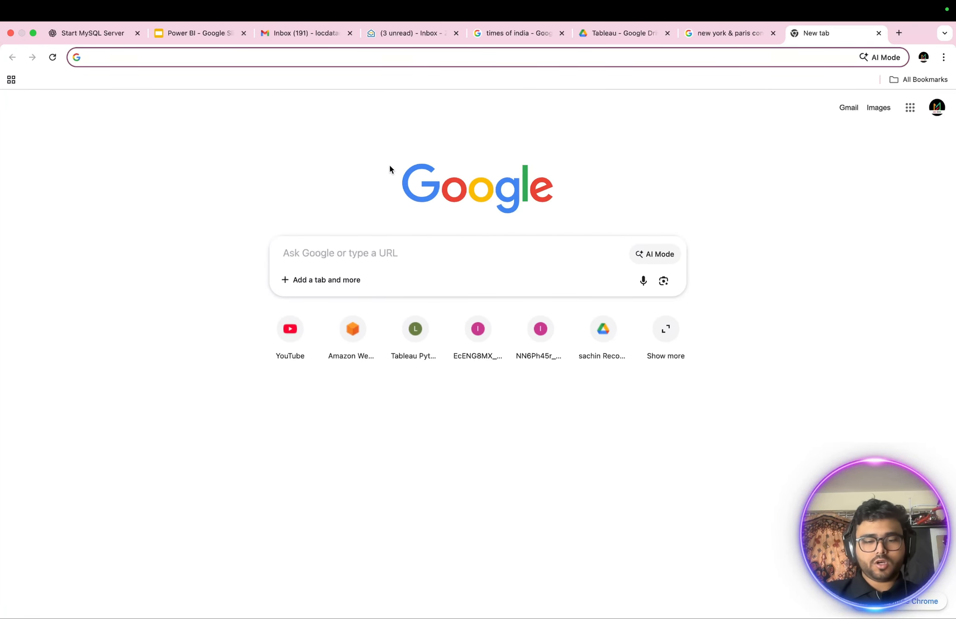
text(usd to inr)
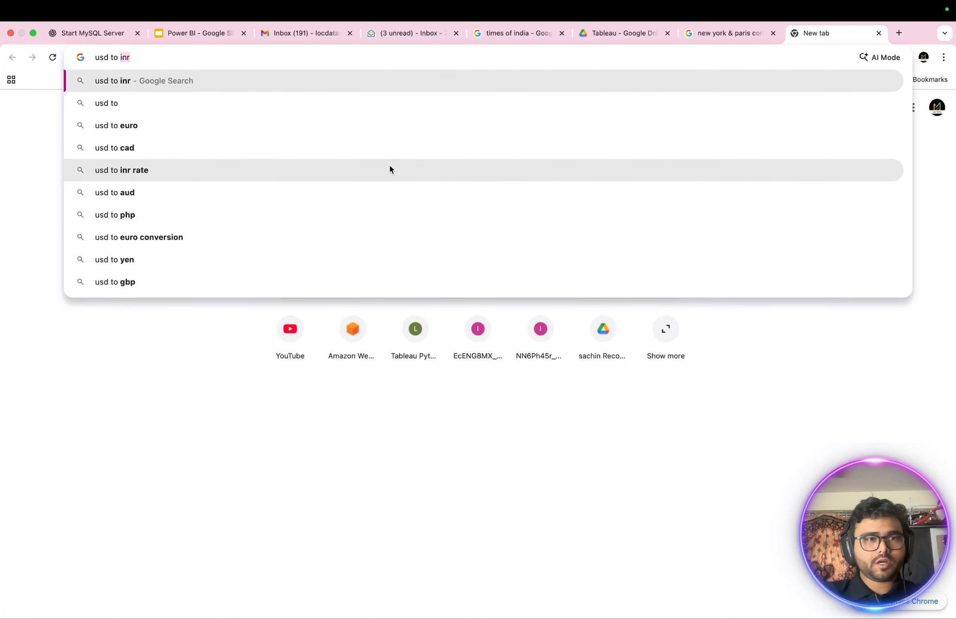
click(137, 81)
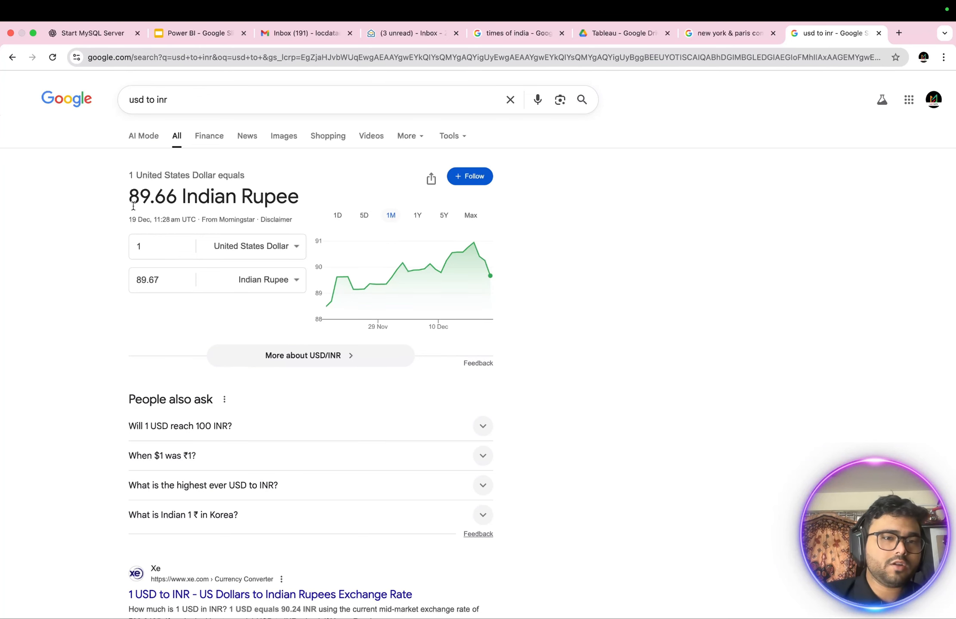
drag(129, 197, 176, 199)
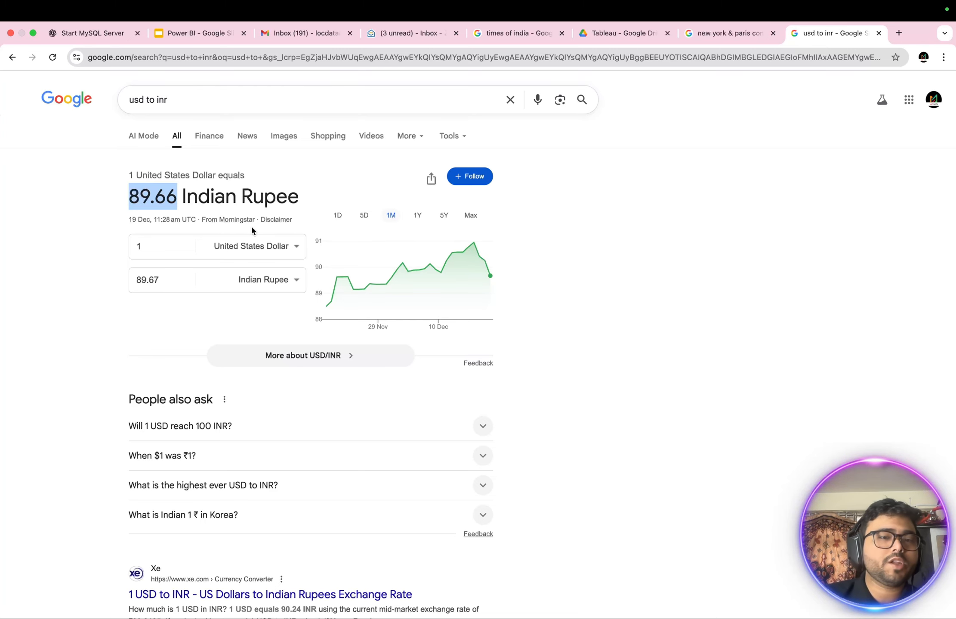
- Return to Power Query Editor, apply the pending query changes, and close the editor
key(super+Tab)
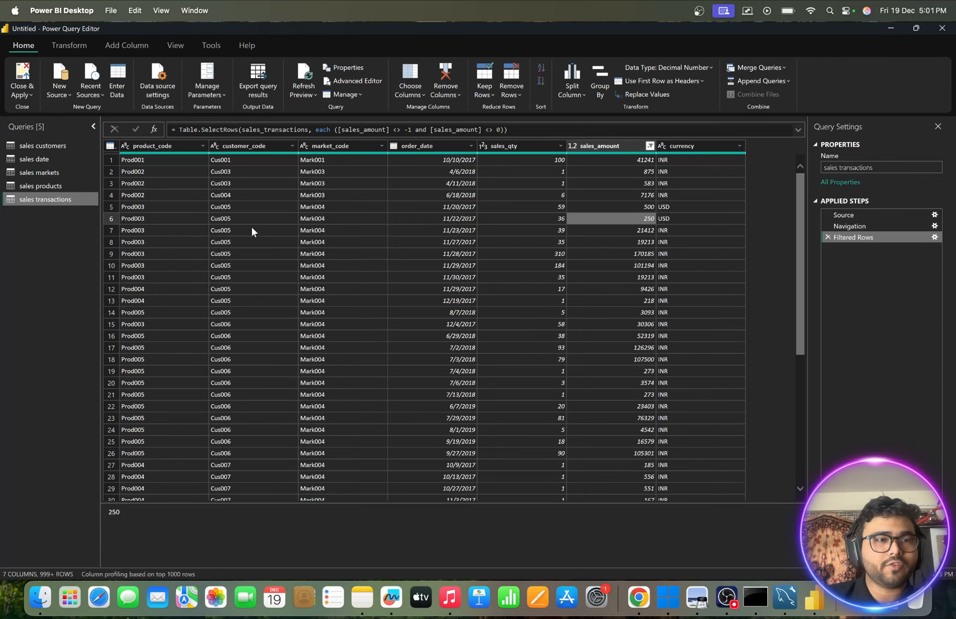
click(23, 95)
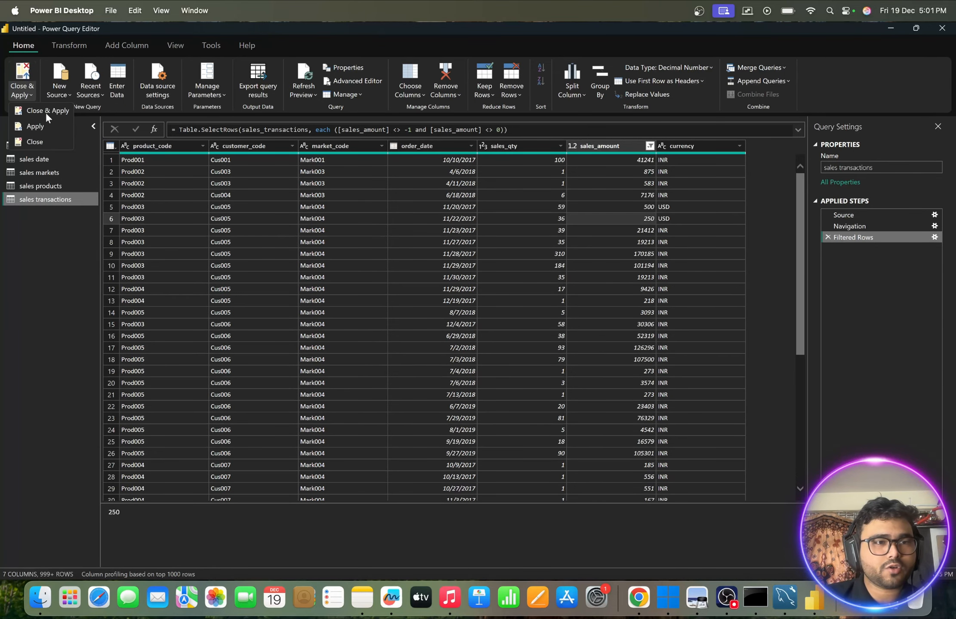
click(45, 113)
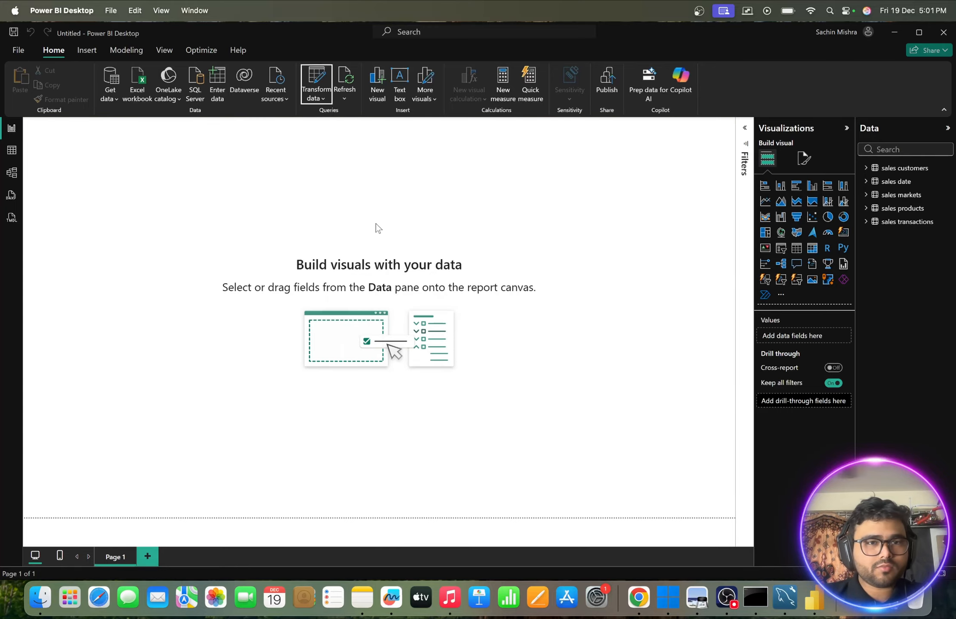
- Switch to the Chrome window showing the ExchangeRate-API dashboard, checking the USD to INR search window on the way
key(ctrl+Up)
mouse_move(417, 29)
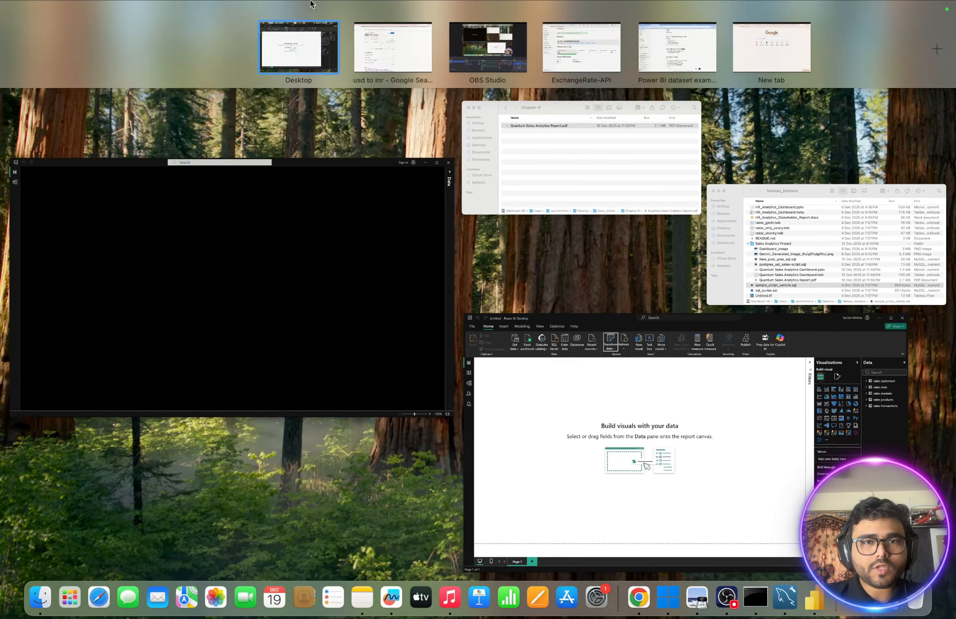
click(401, 44)
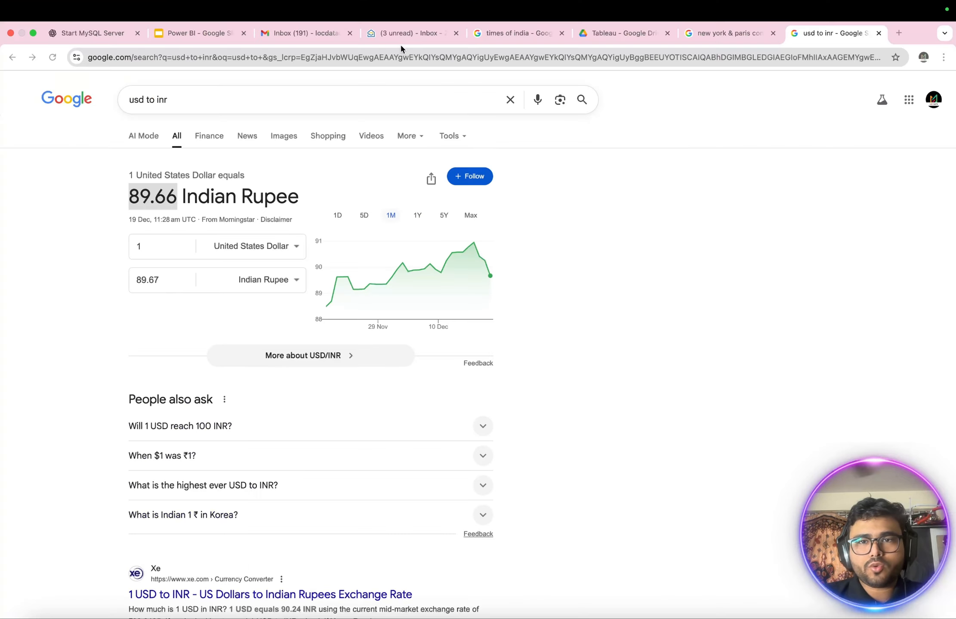
key(ctrl+Up)
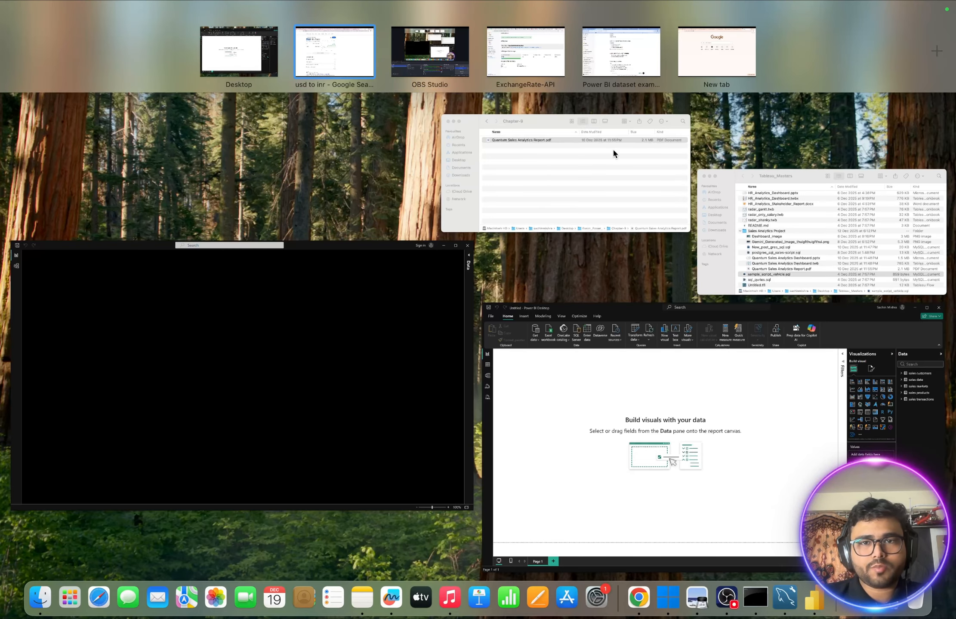
click(526, 44)
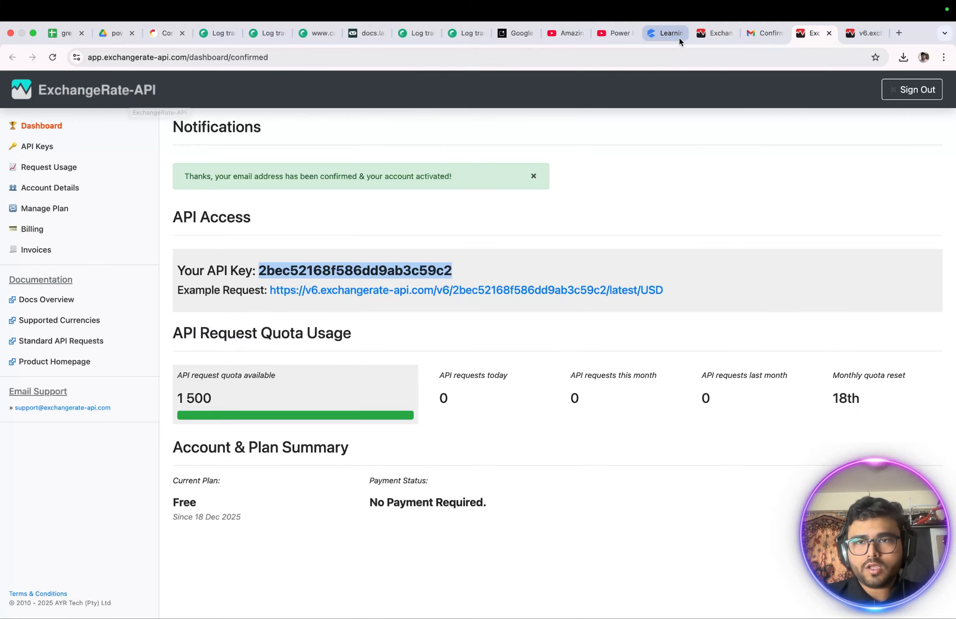
- Review the ExchangeRate-API account-created page, the API key on the dashboard, and the already open USD rates response
click(715, 33)
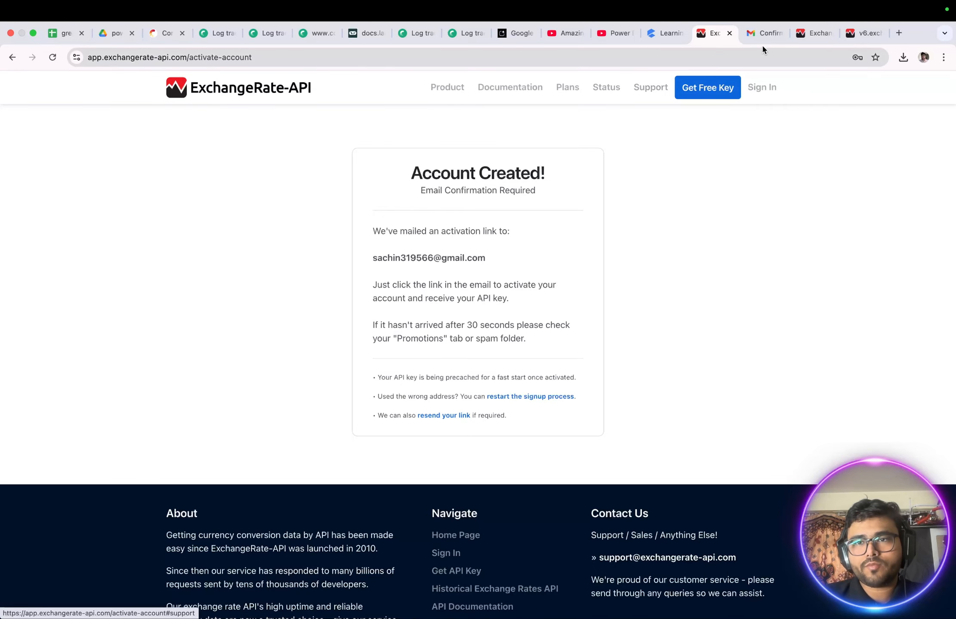
click(807, 36)
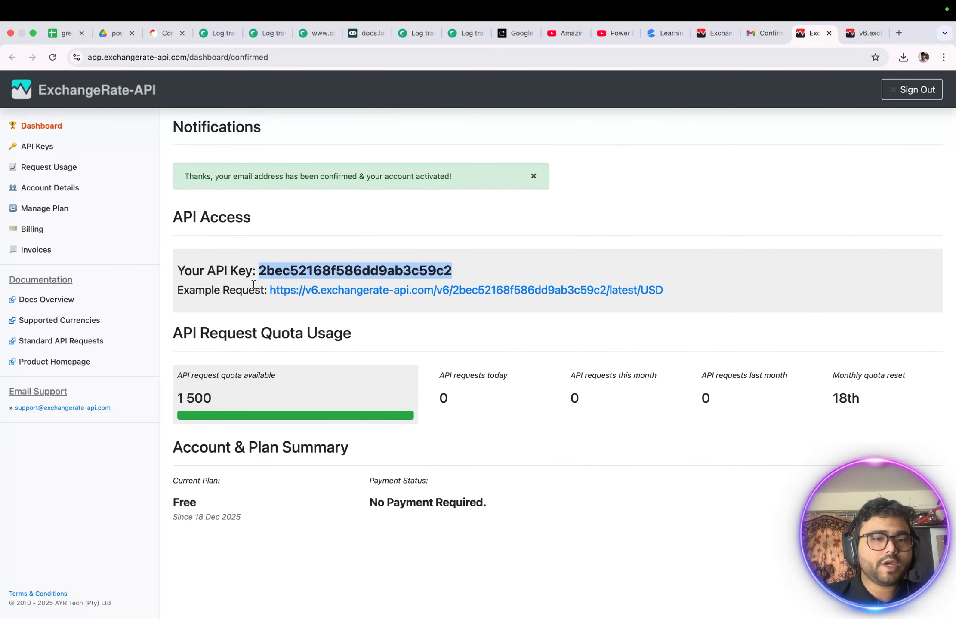
click(228, 274)
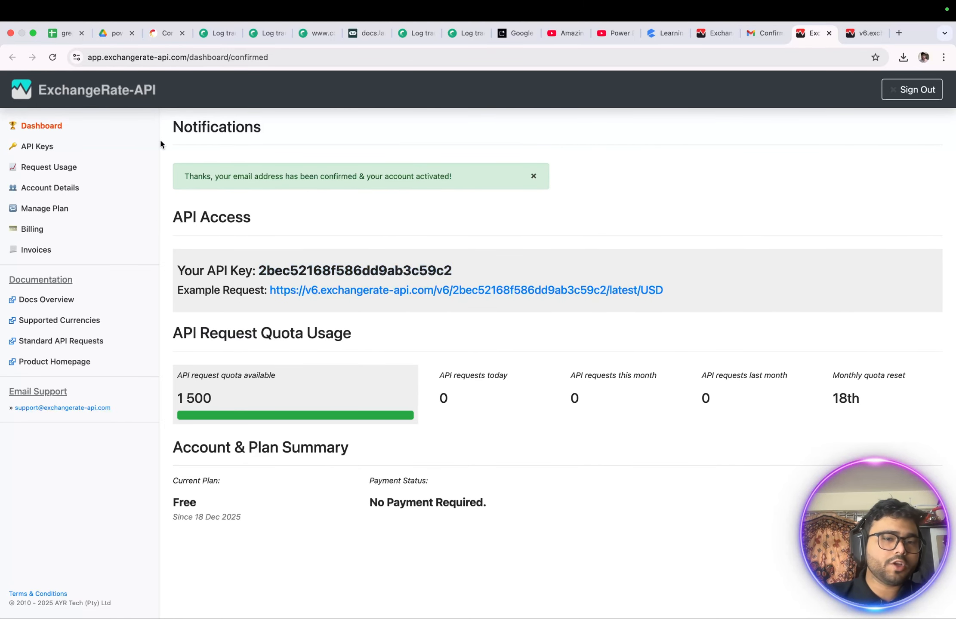
drag(259, 271, 464, 274)
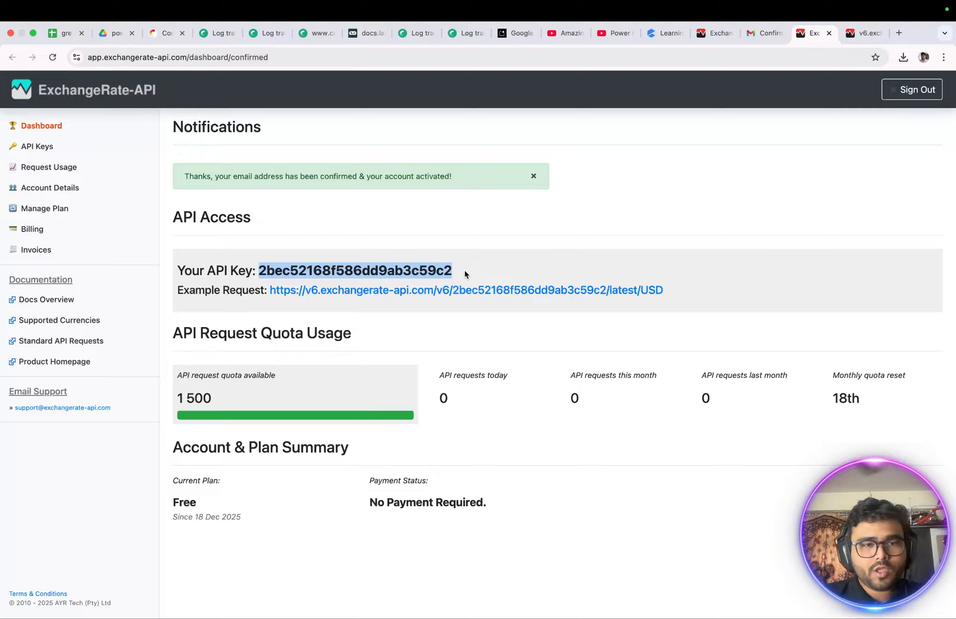
click(852, 33)
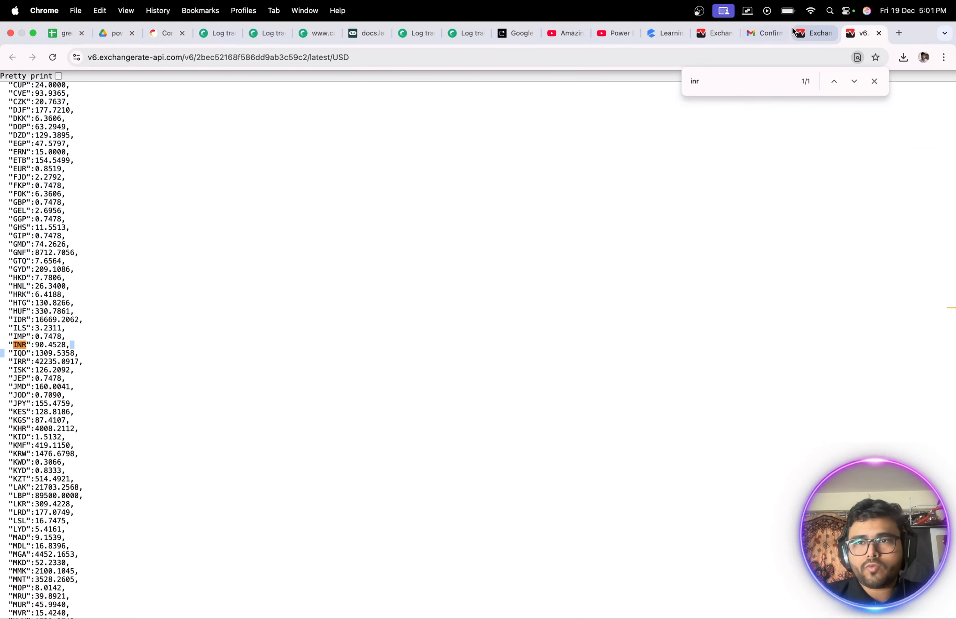
- Open the example USD request from the ExchangeRate-API dashboard and enable pretty print for the JSON response
click(813, 33)
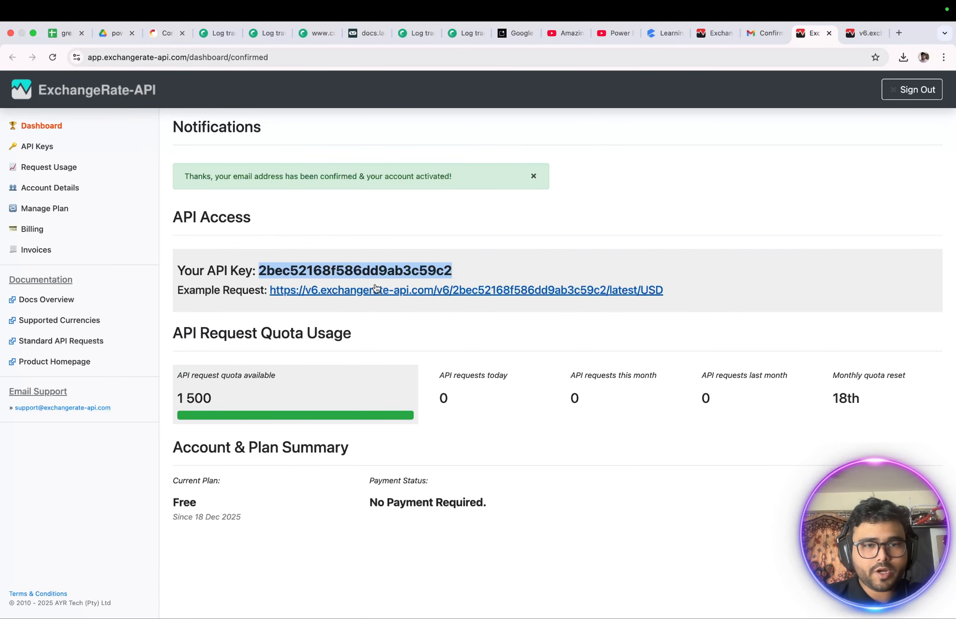
click(404, 292)
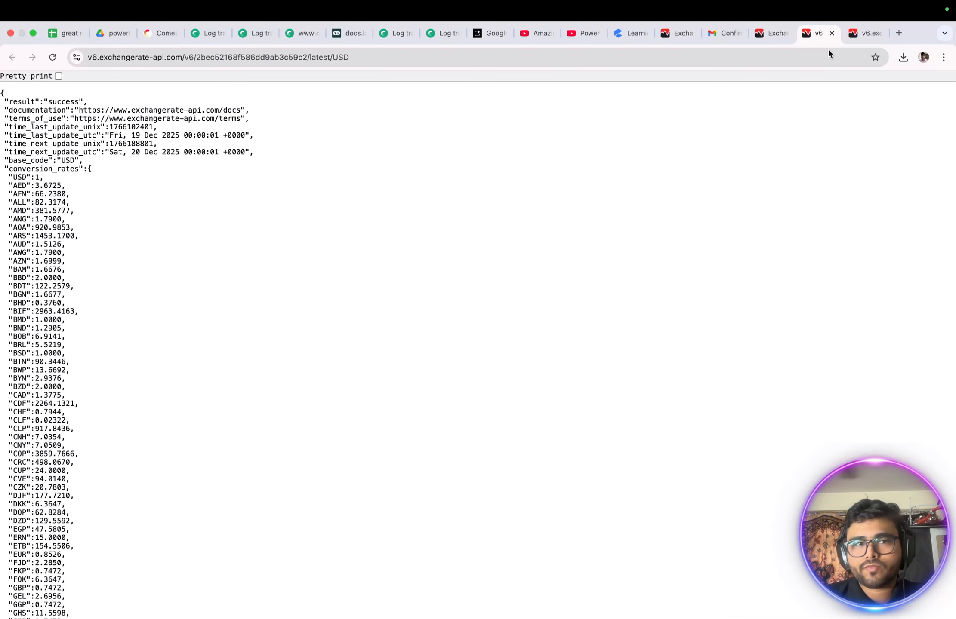
click(57, 76)
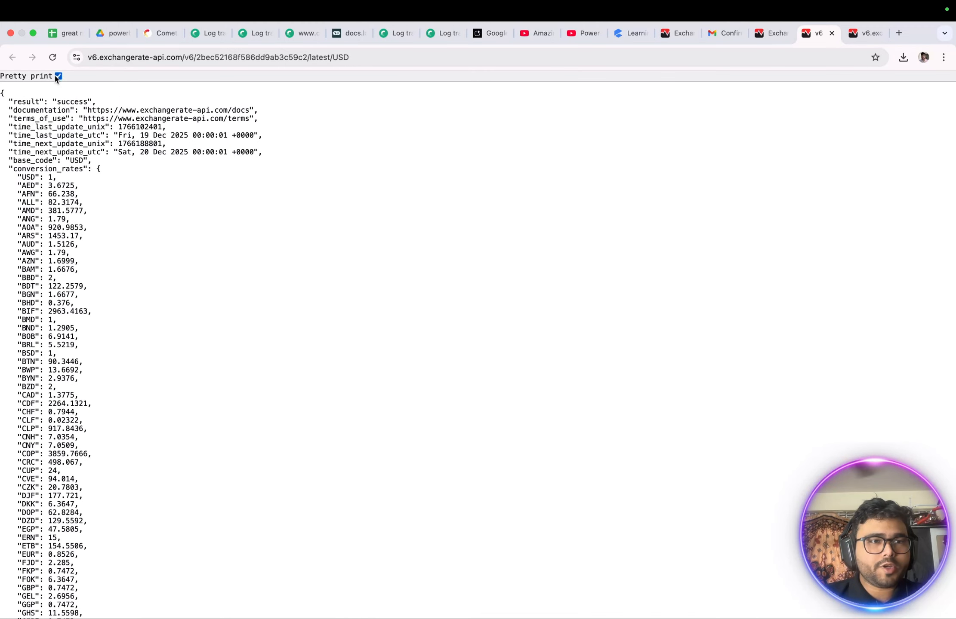
- Revisit the example request link on the dashboard and examine the conversion rates in its JSON response
click(765, 40)
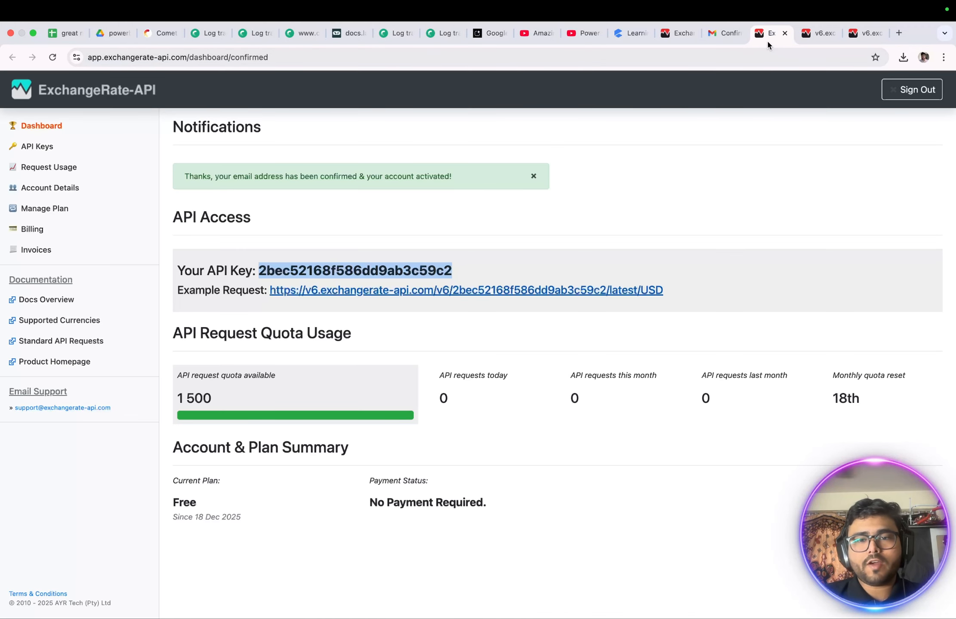
click(646, 294)
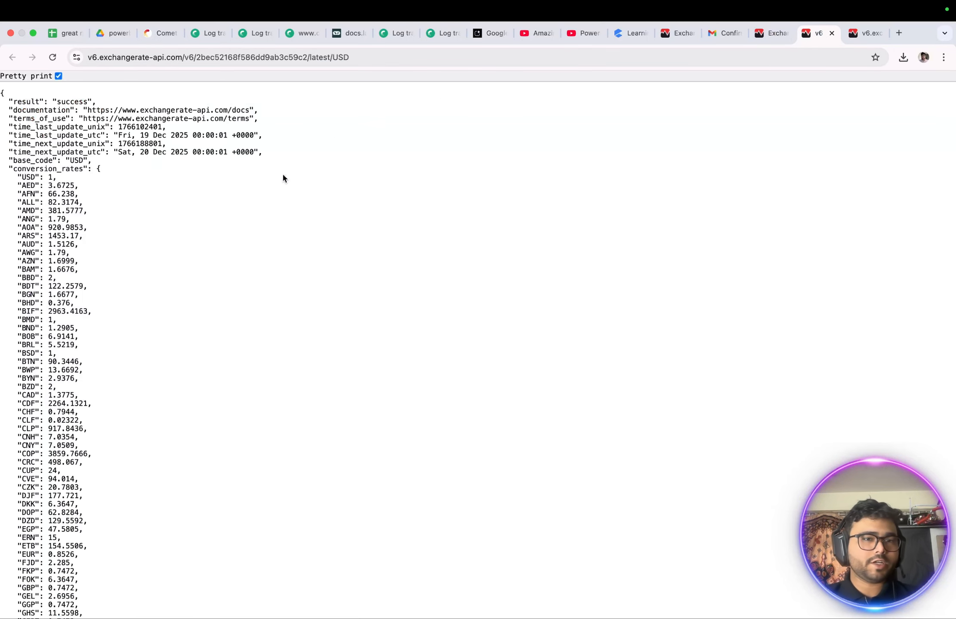
scroll(126, 212, down, 2)
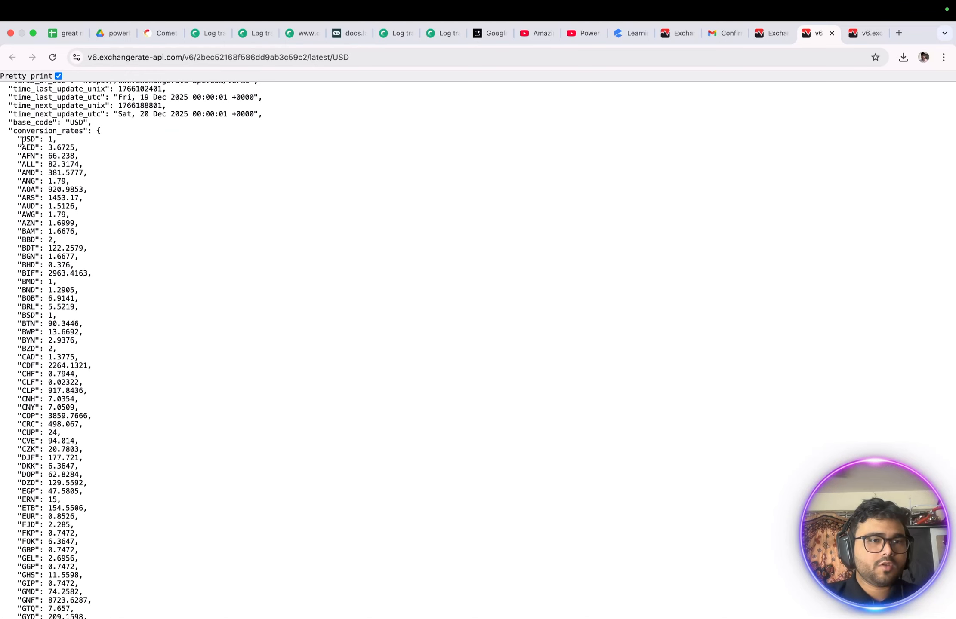
drag(21, 139, 96, 190)
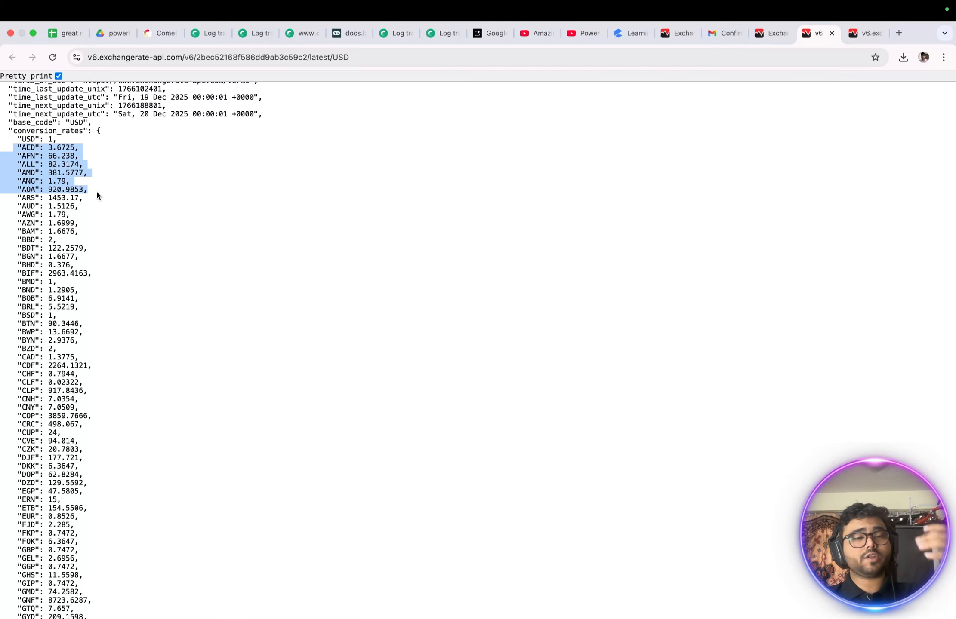
click(107, 291)
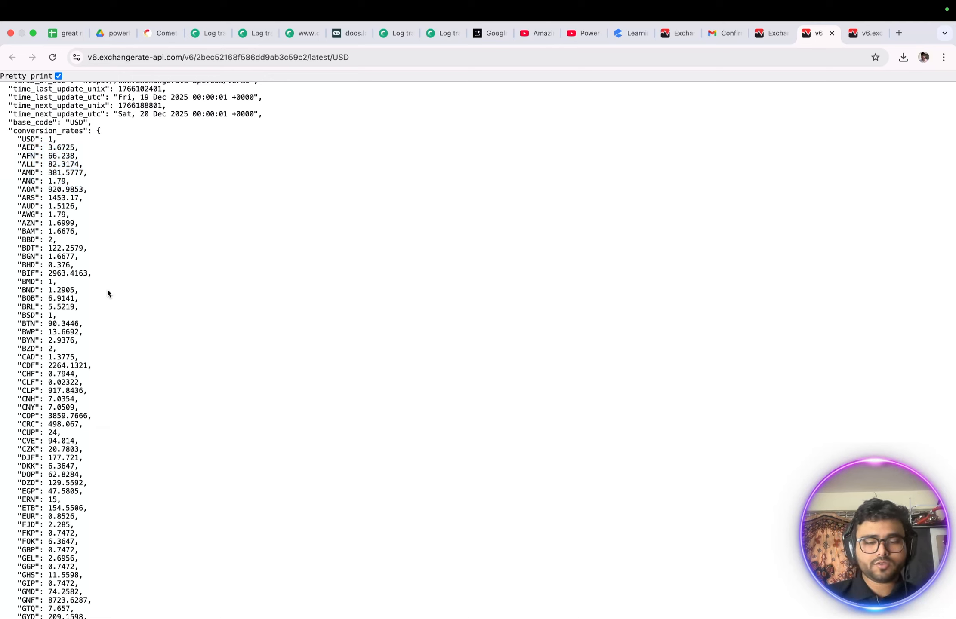
- Find "inr" in the JSON response, highlight its conversion rate, and compare it with the surrounding currency entries
key(super+f)
text(inr)
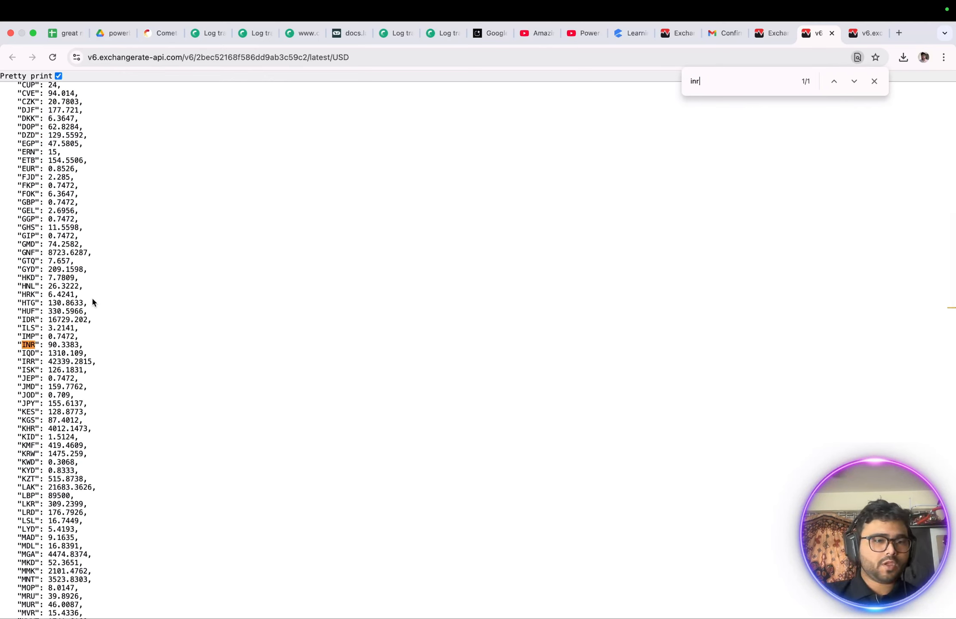
drag(48, 346, 137, 346)
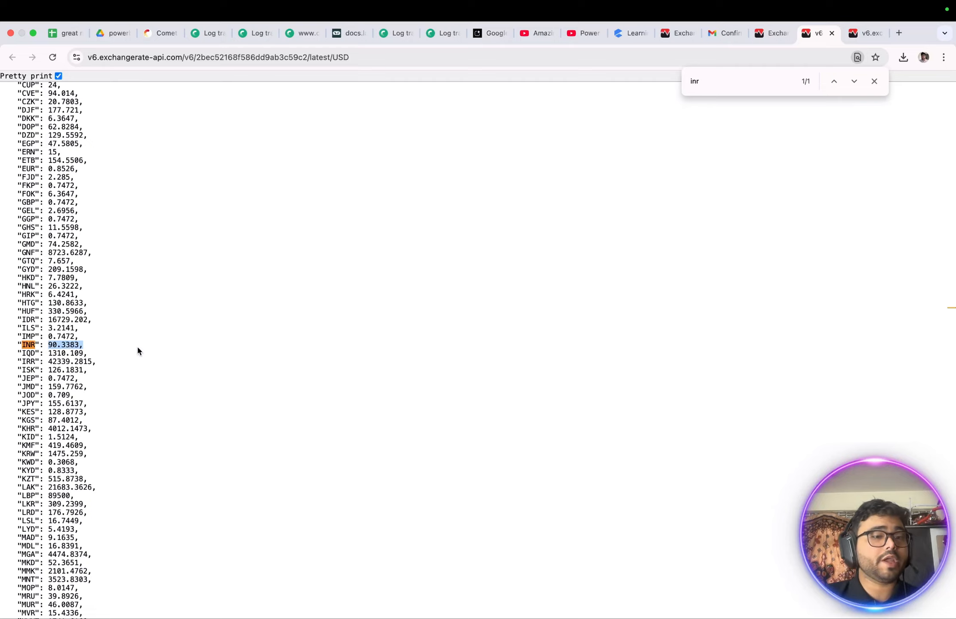
scroll(137, 347, up, 10)
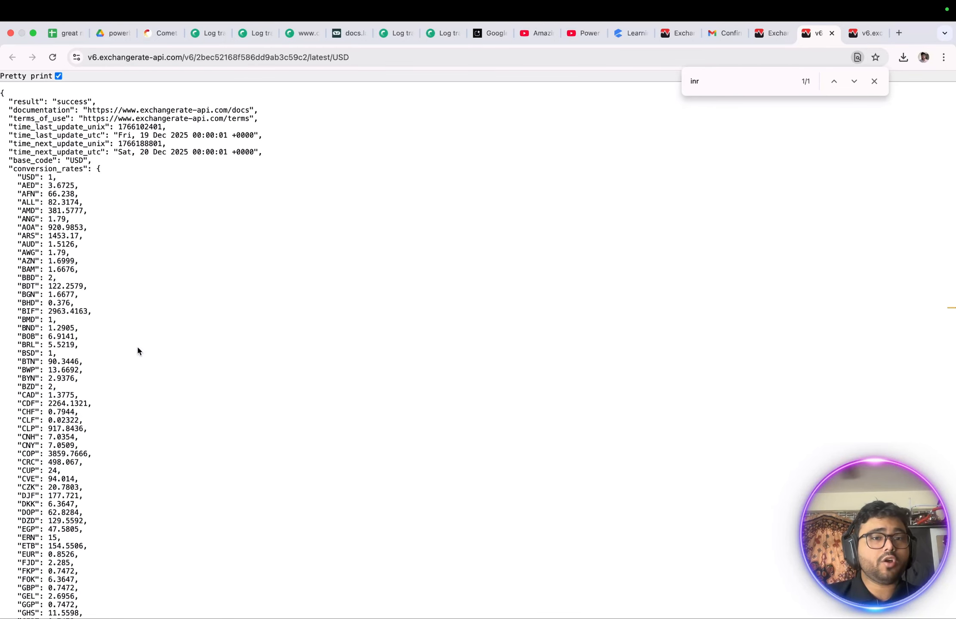
scroll(137, 346, down, 10)
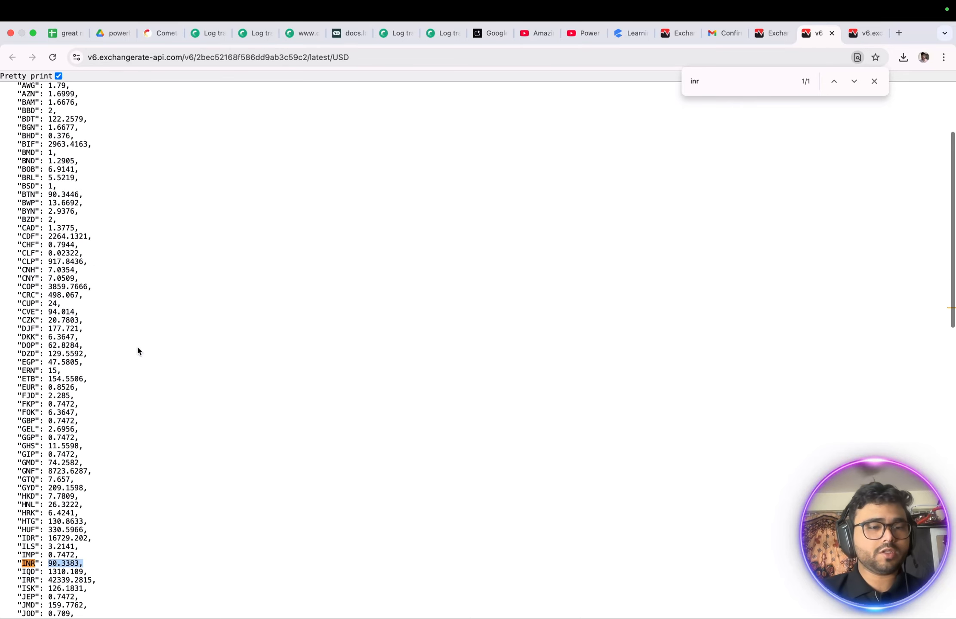
scroll(113, 472, down, 4)
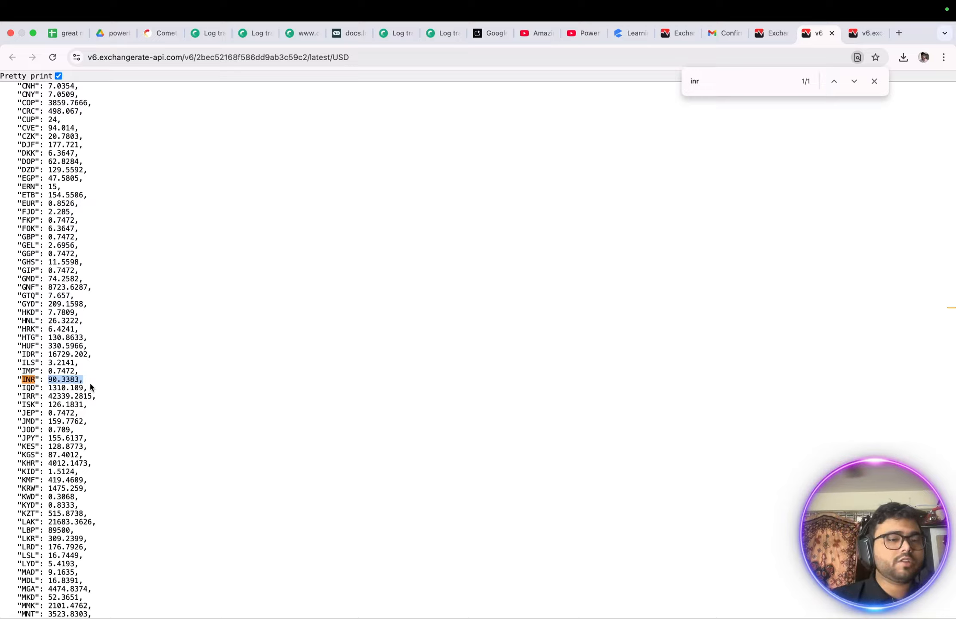
- Reload the USD rates response and return to the ExchangeRate-API dashboard
scroll(73, 399, up, 14)
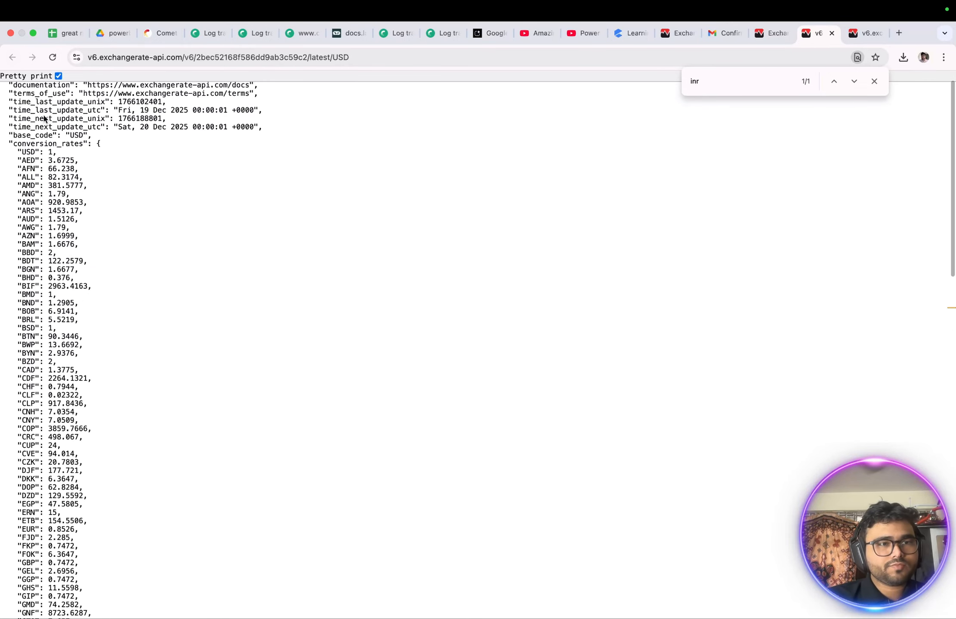
click(54, 57)
click(773, 34)
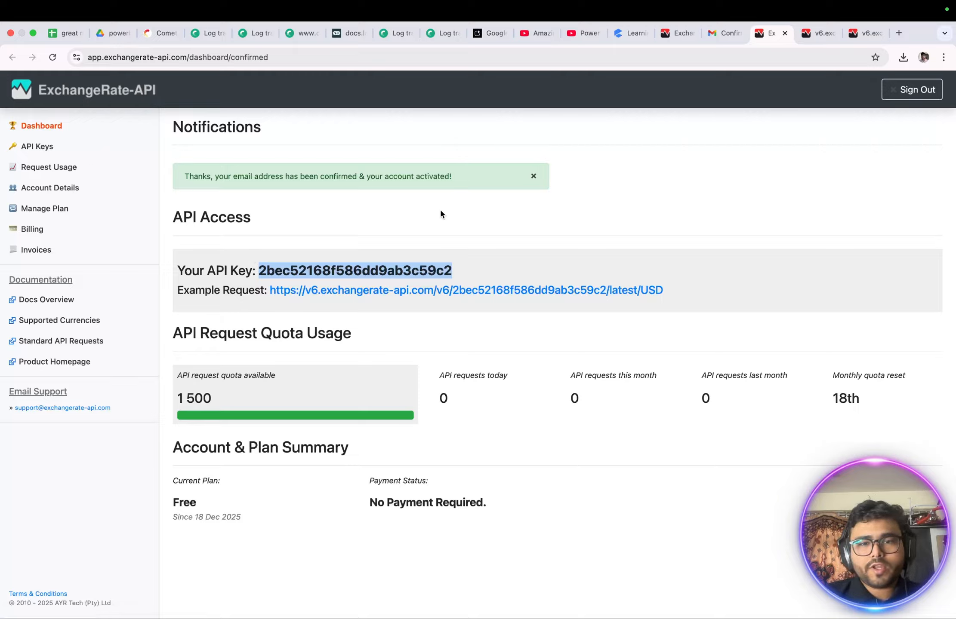
- Switch to Power BI Desktop and start a new data connection from a Web source
key(ctrl+Up)
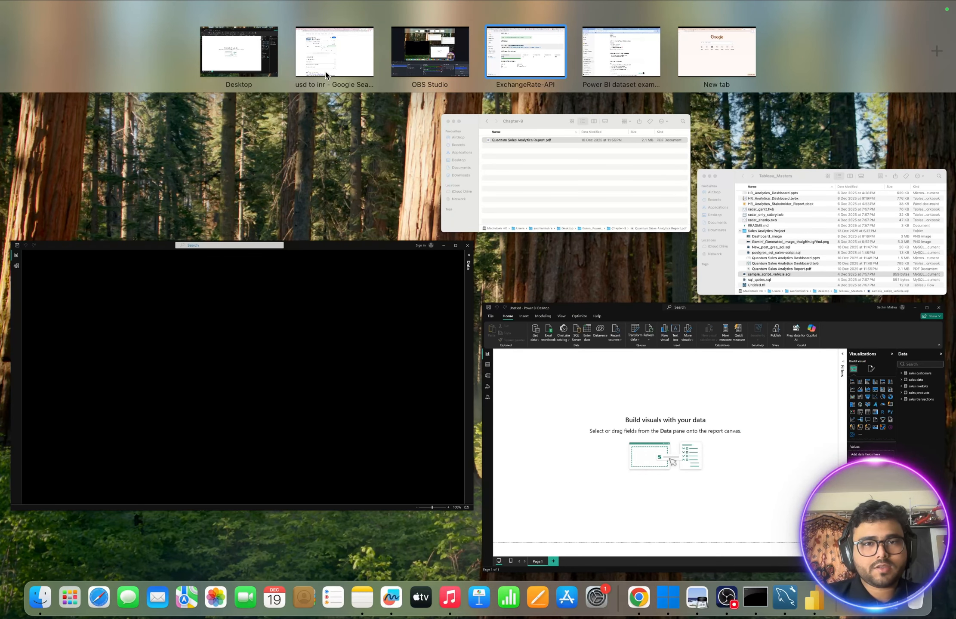
click(239, 61)
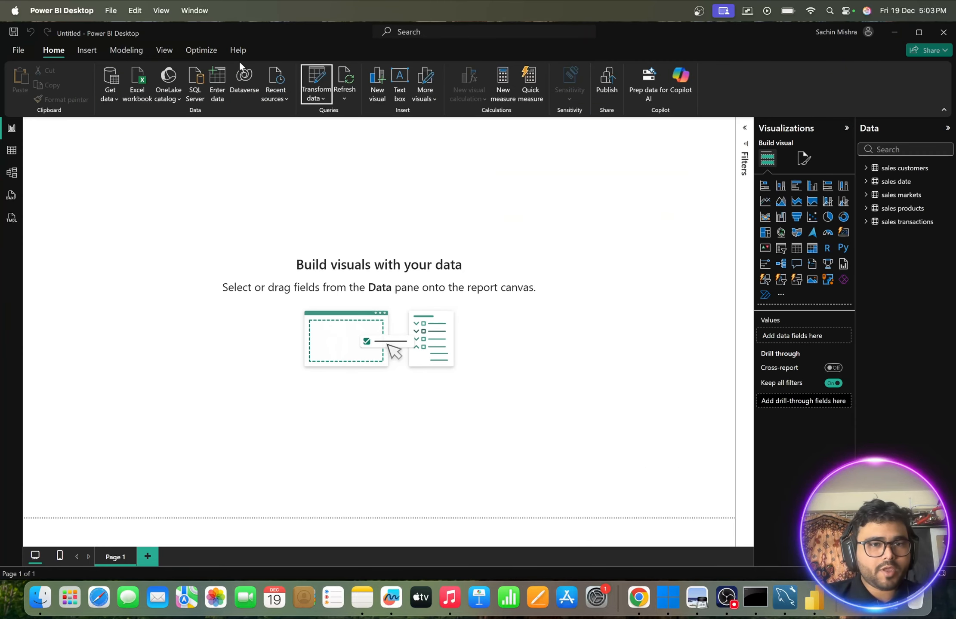
click(114, 107)
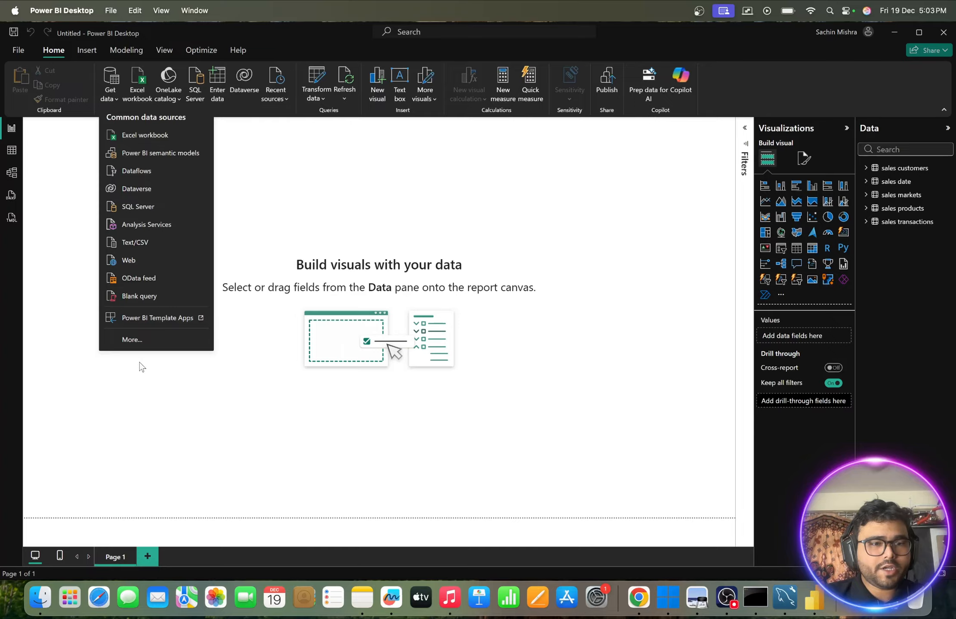
click(129, 260)
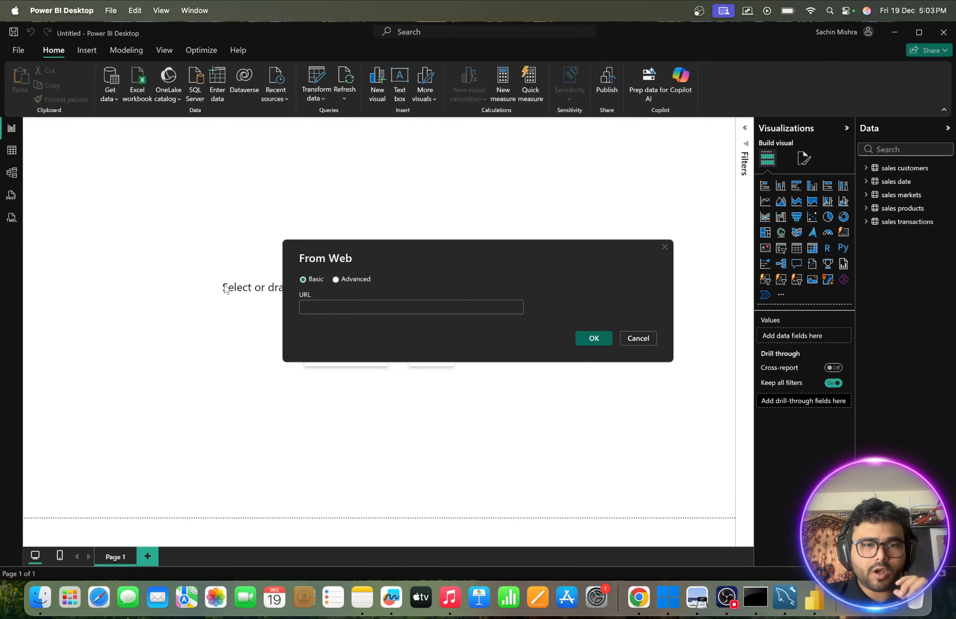
- Switch back to the browser and copy the full request address of the USD rates response
key(ctrl+Right)
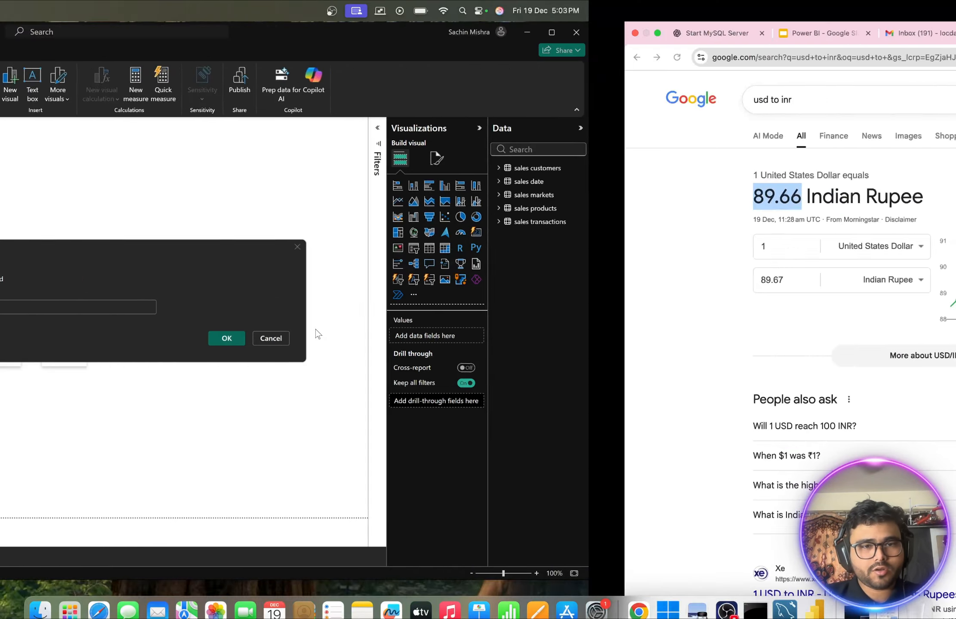
key(ctrl+Right)
key(ctrl+Right)
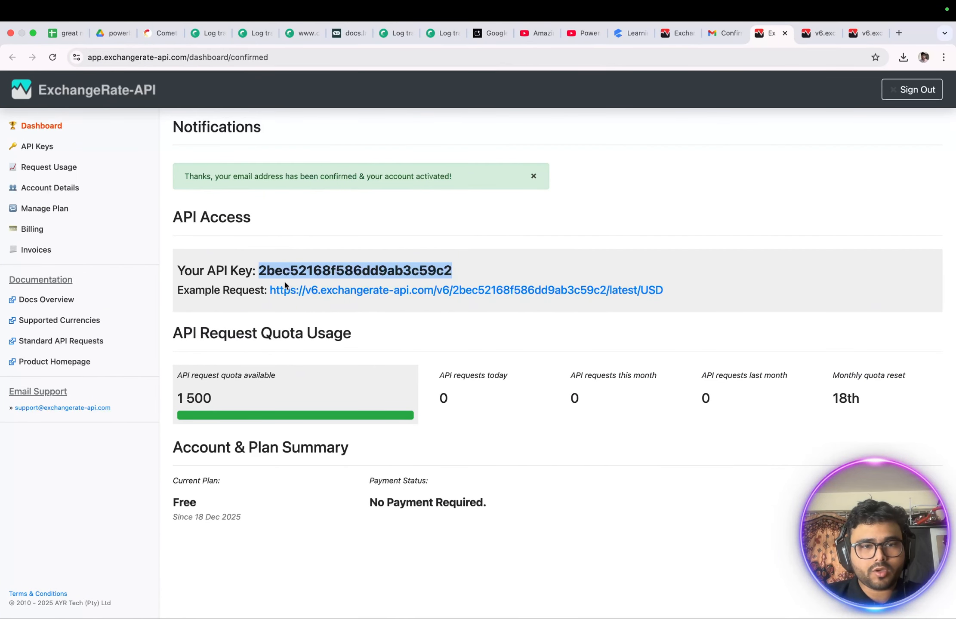
click(816, 37)
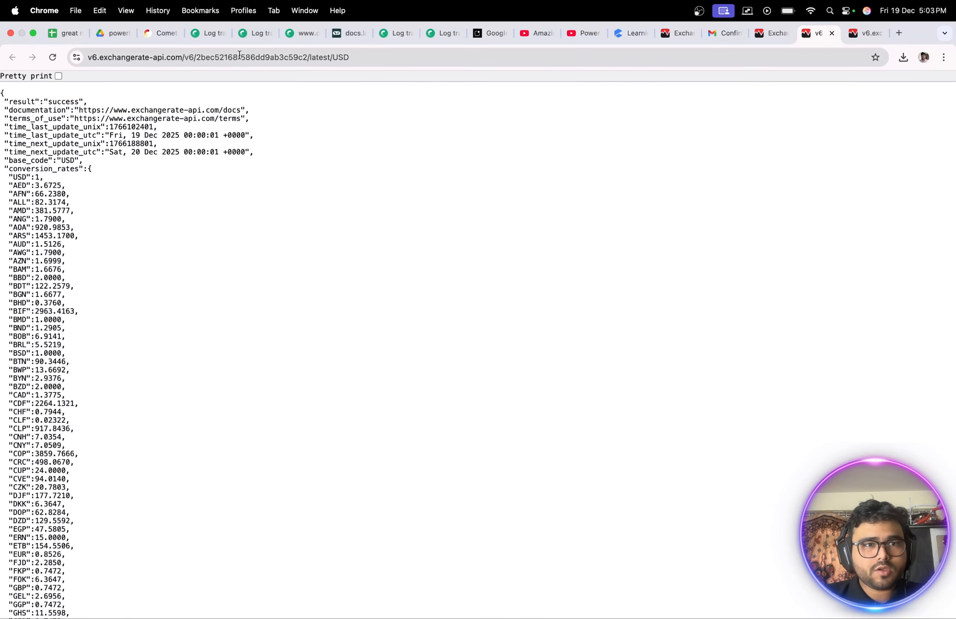
drag(91, 57, 241, 60)
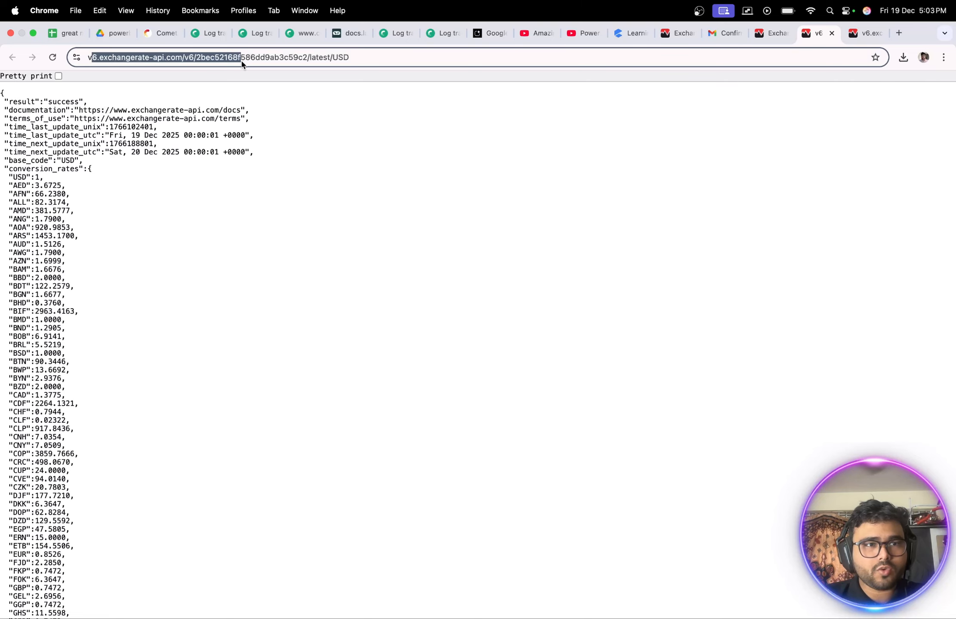
drag(406, 56, 86, 57)
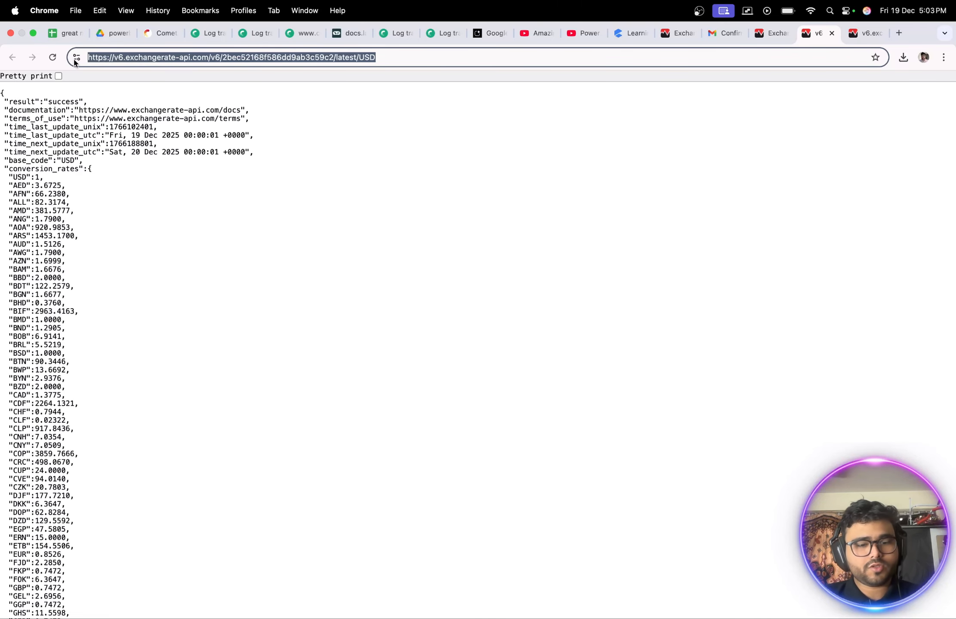
key(super+c)
- Return to Power BI Desktop, paste the USD request URL containing the API key as the Web source, and connect
key(ctrl+Up)
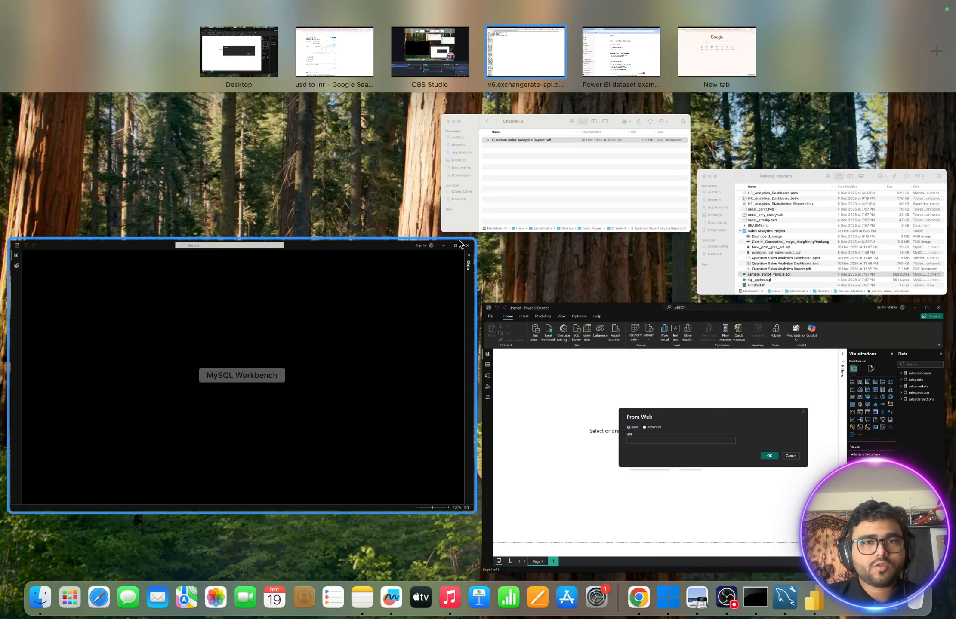
click(254, 74)
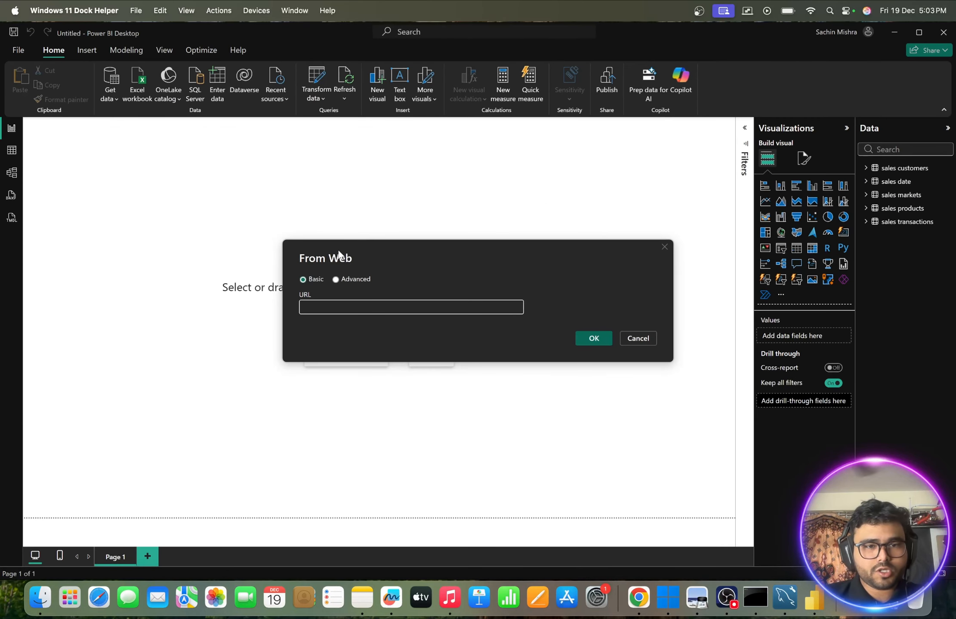
click(311, 303)
key(super+v)
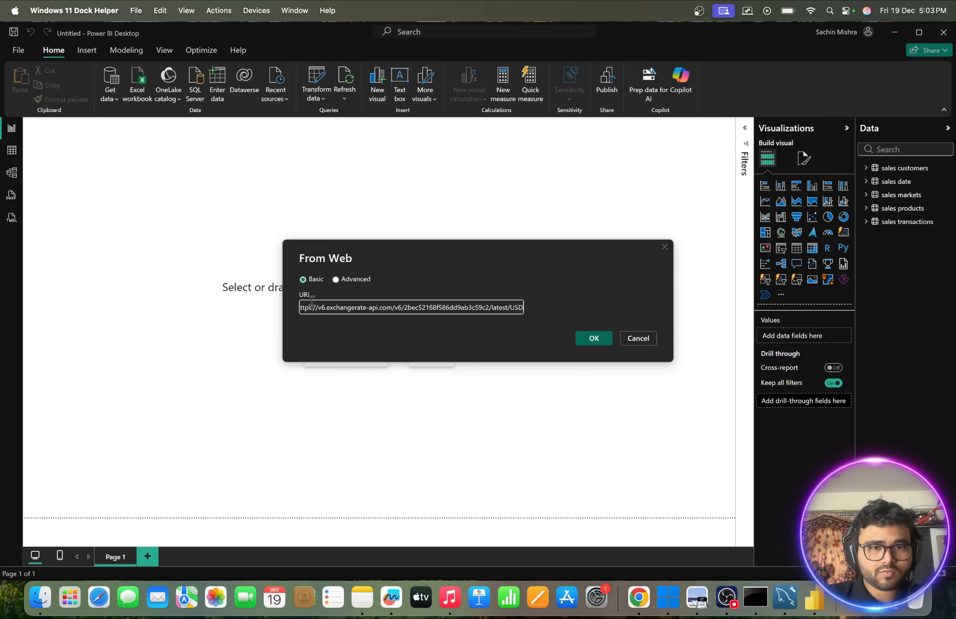
click(590, 340)
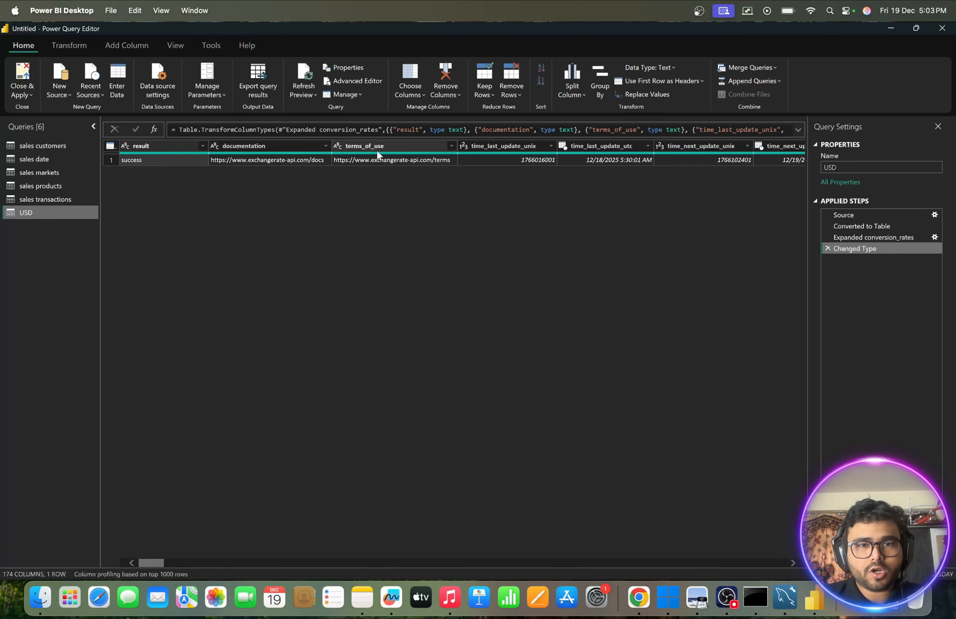
- Look through the USD query's conversion rate columns and close the Power Query Editor, loading the USD table into the model
scroll(404, 169, right, 3)
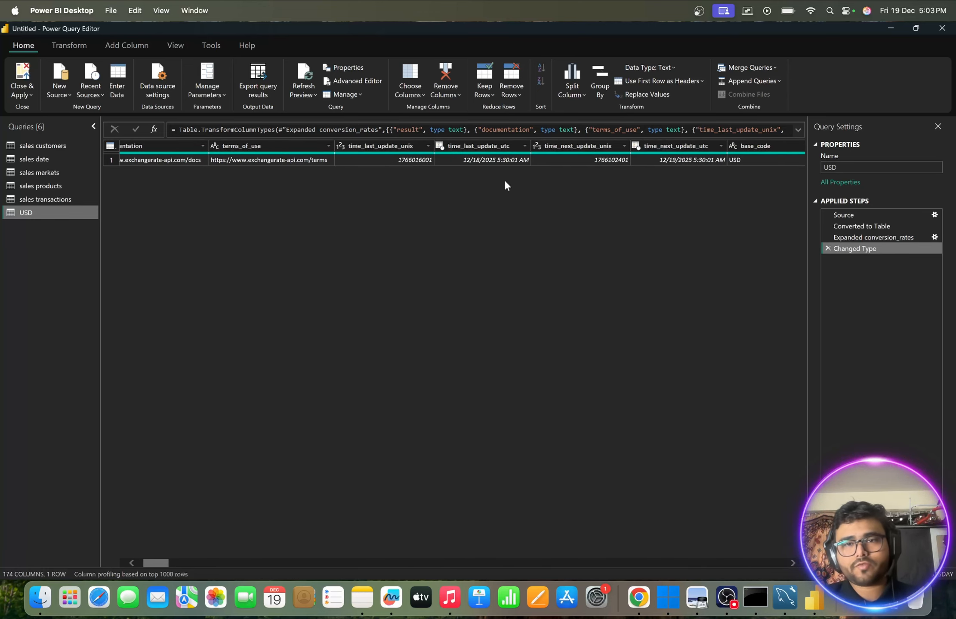
scroll(505, 182, right, 5)
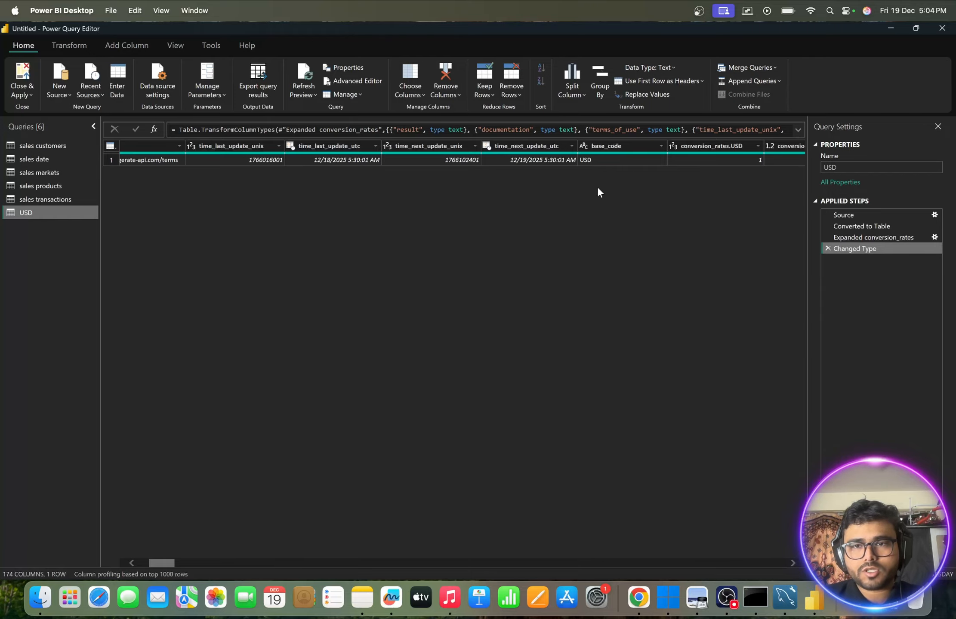
scroll(598, 192, right, 3)
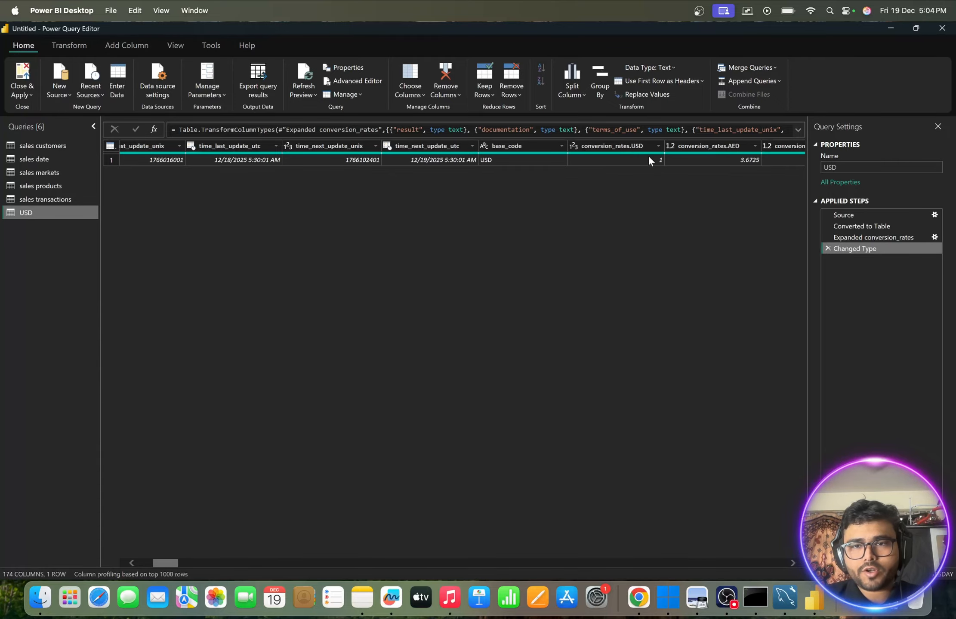
scroll(648, 157, right, 3)
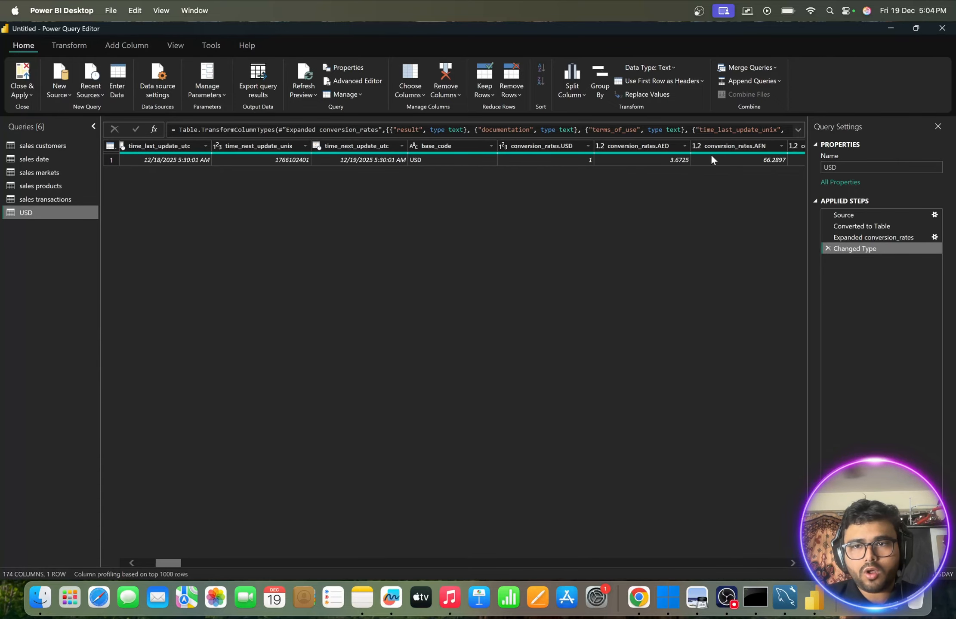
scroll(711, 156, right, 10)
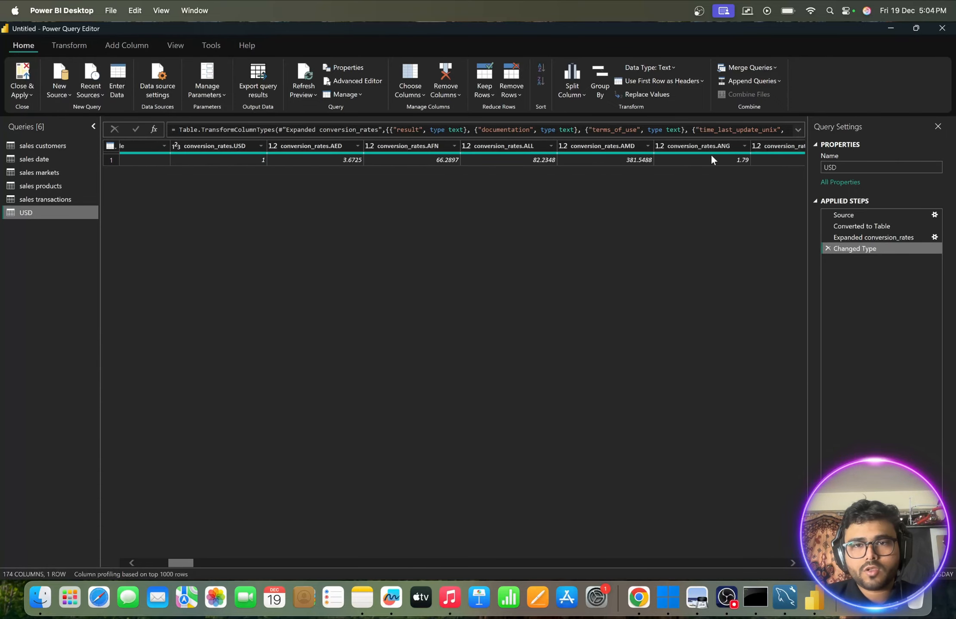
scroll(711, 156, right, 20)
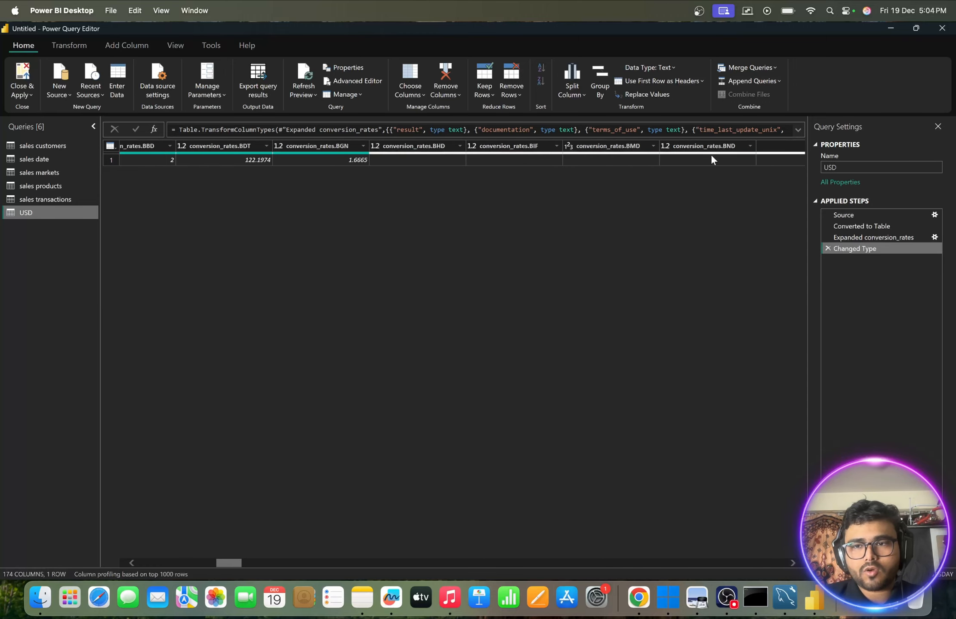
scroll(711, 156, right, 3)
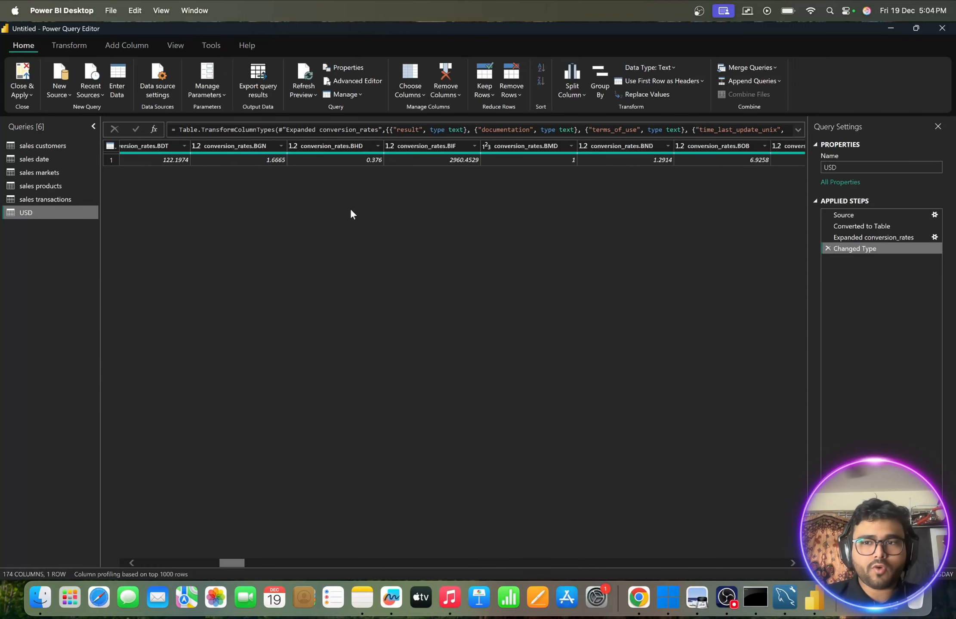
click(27, 94)
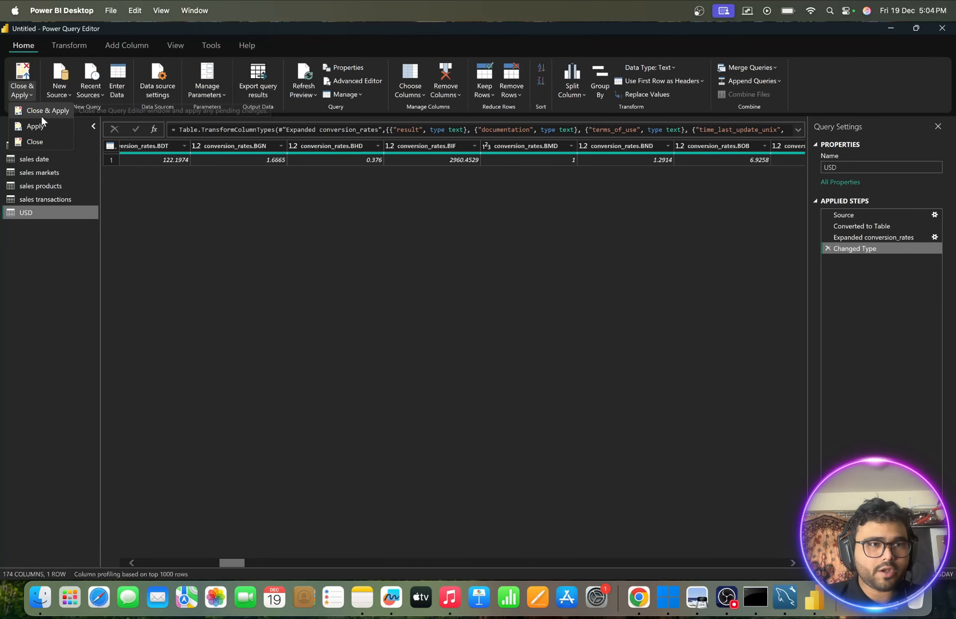
click(36, 142)
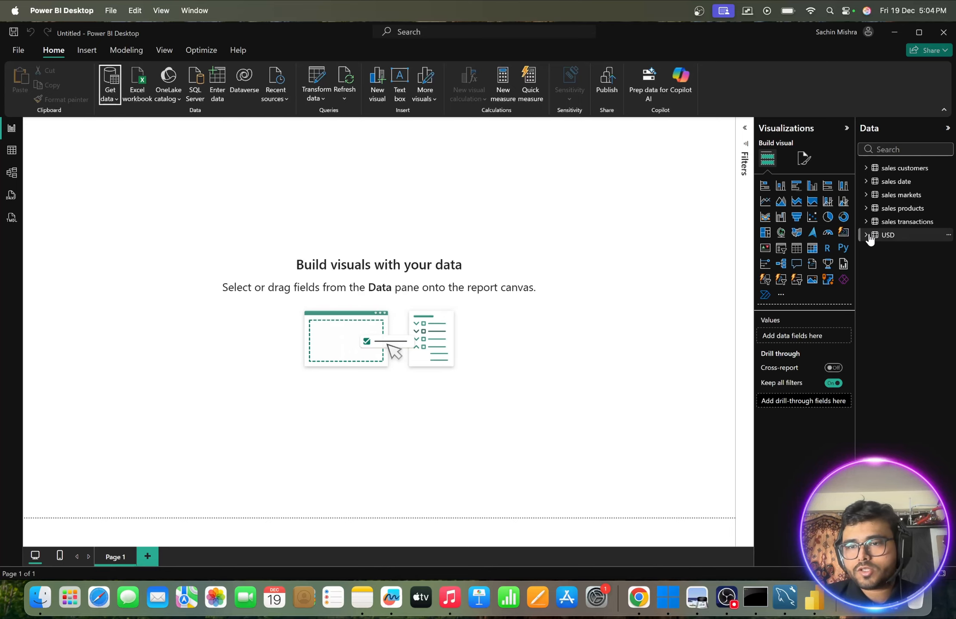
- Expand the USD table's fields, widen the Data pane to read the full names, and locate conversion_rates.INR
click(867, 237)
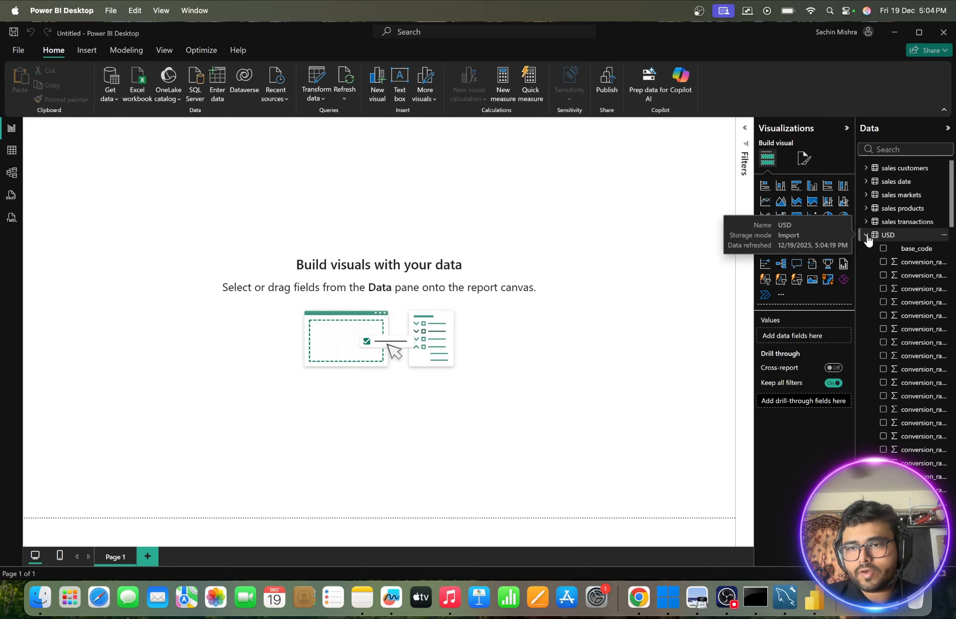
scroll(895, 363, down, 5)
scroll(896, 365, down, 3)
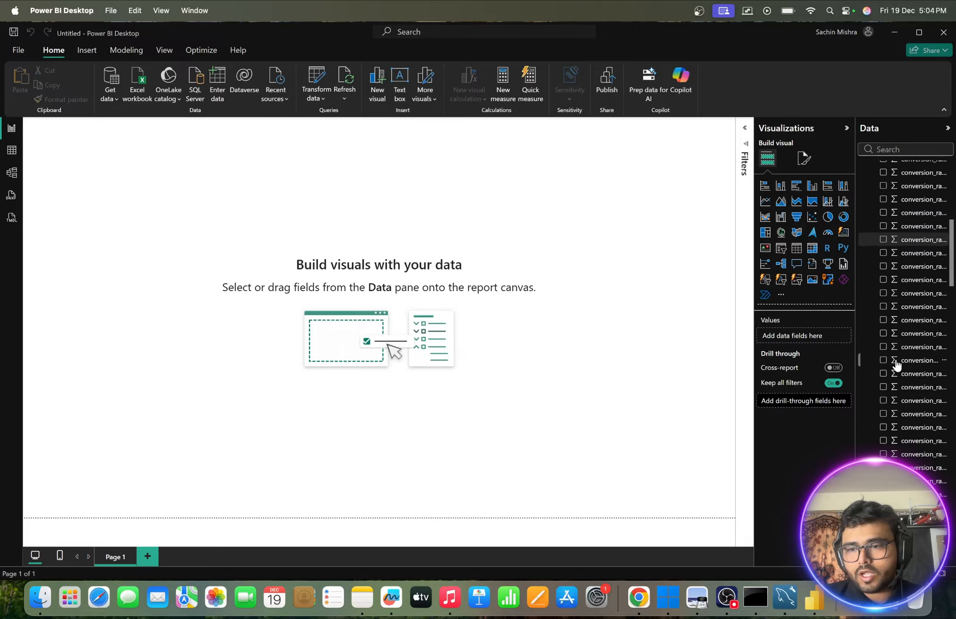
drag(855, 355, 695, 375)
scroll(808, 399, up, 1)
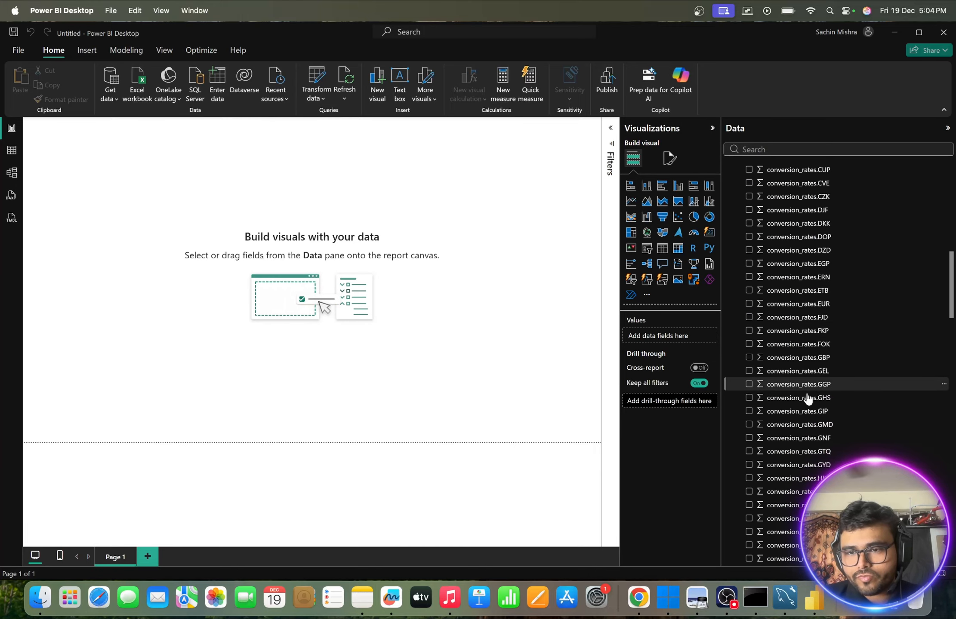
scroll(808, 399, down, 10)
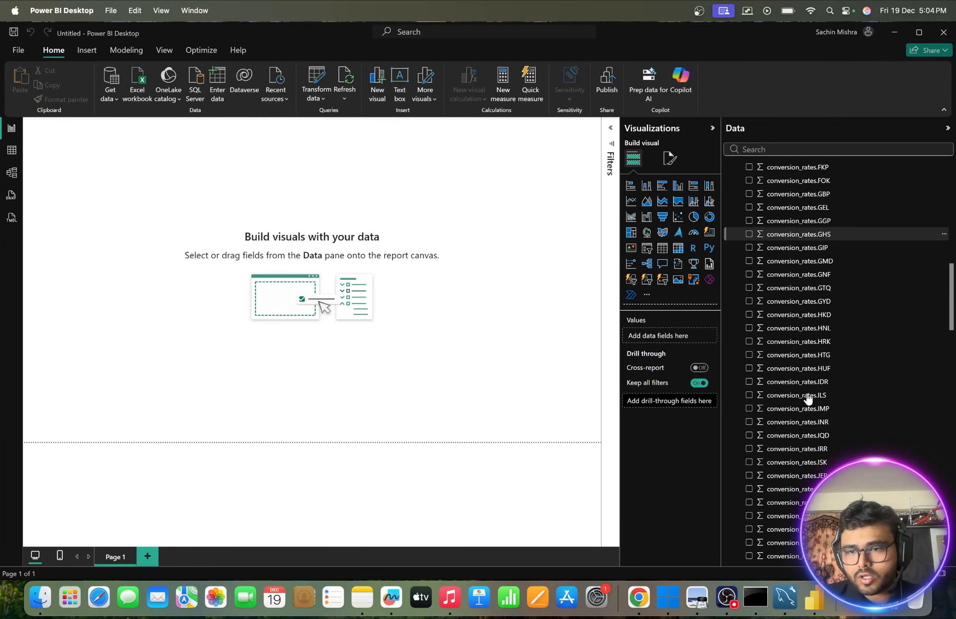
scroll(807, 399, down, 6)
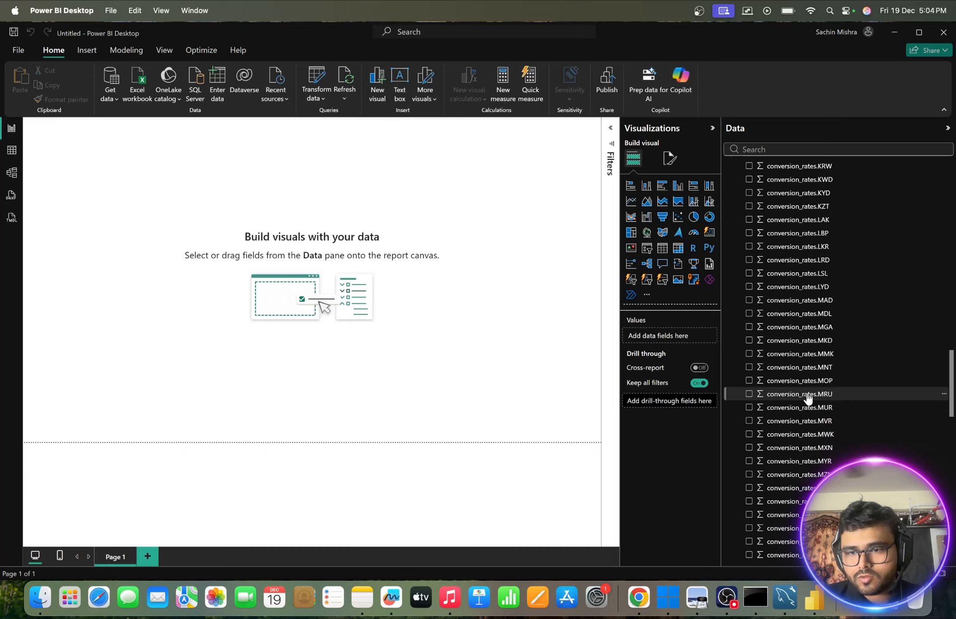
scroll(807, 399, up, 3)
scroll(807, 399, up, 7)
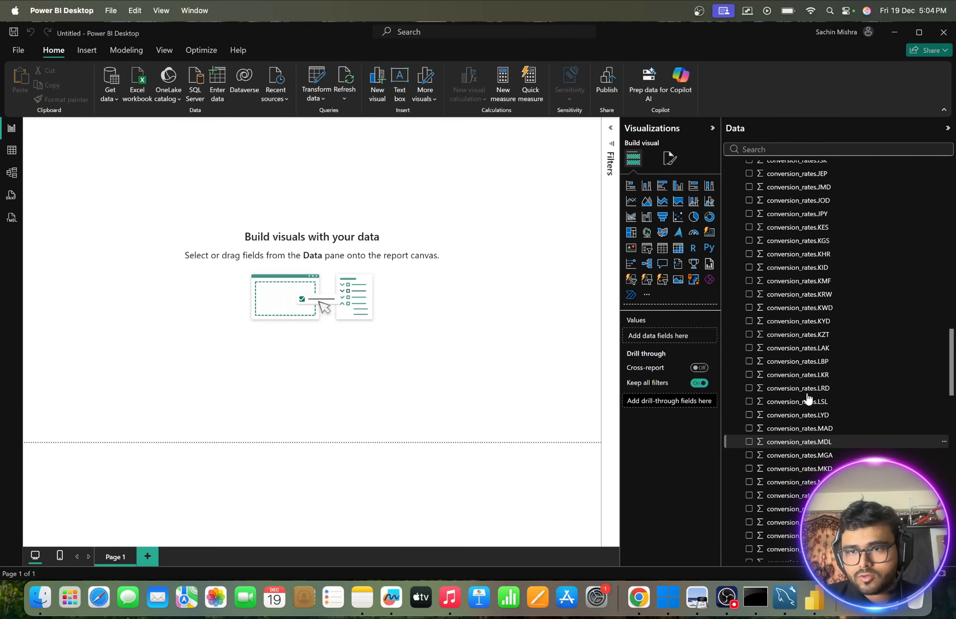
scroll(807, 399, up, 2)
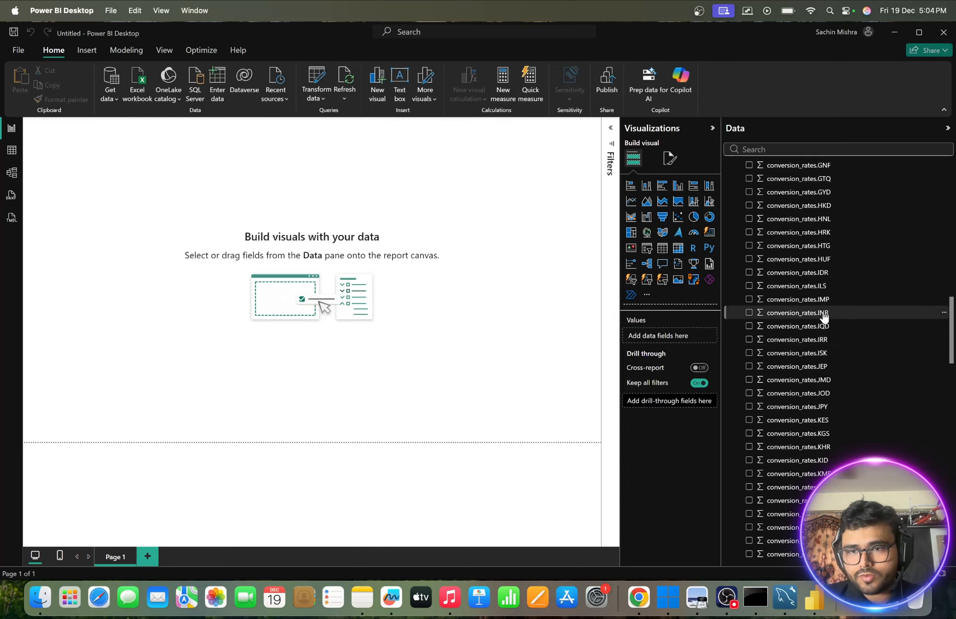
- Plot conversion_rates.INR on the report page, inspect its value in the column chart, and remove the visual
click(749, 313)
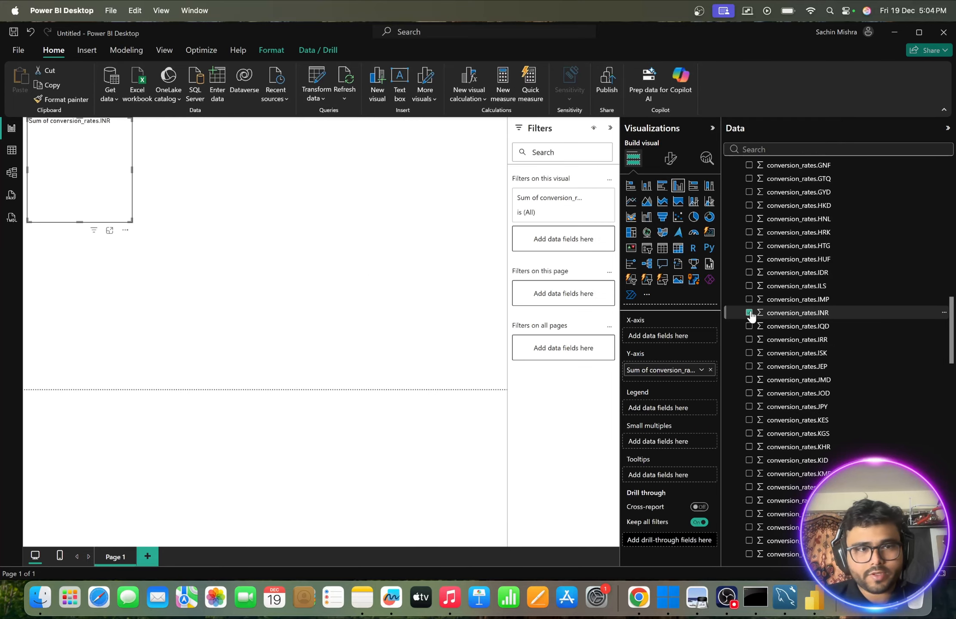
drag(107, 140, 288, 236)
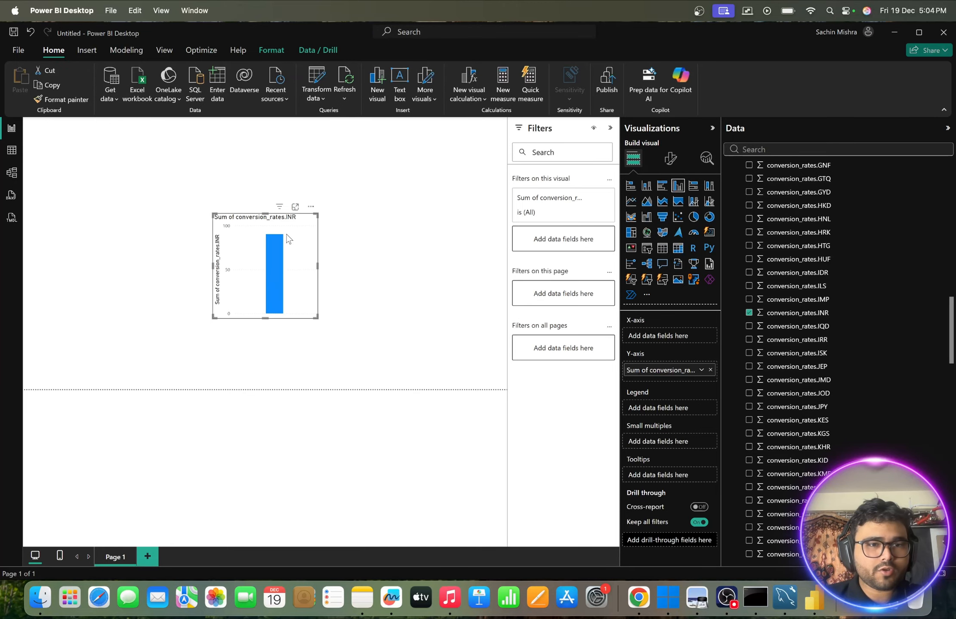
mouse_move(275, 254)
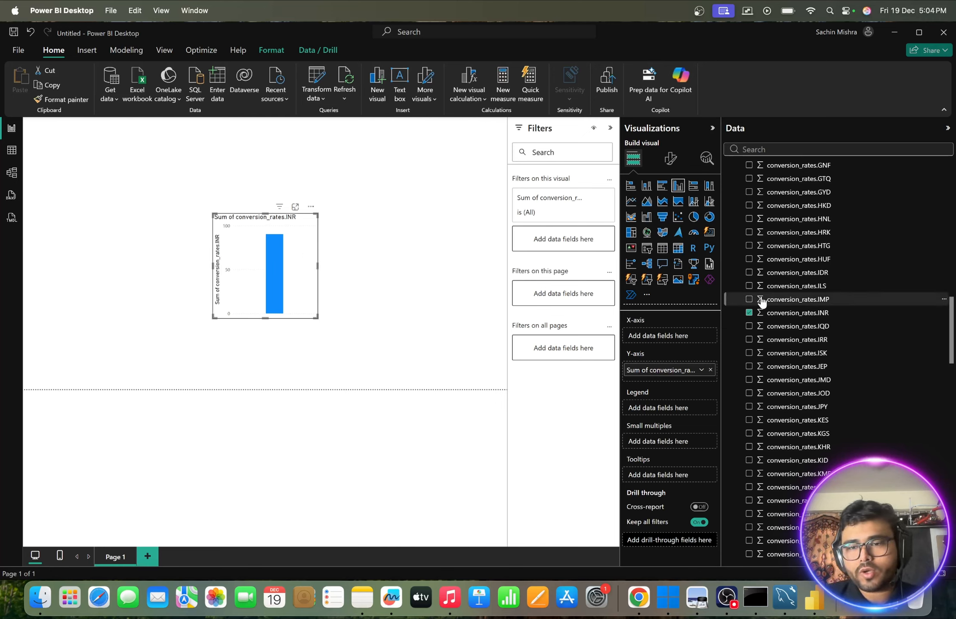
click(310, 207)
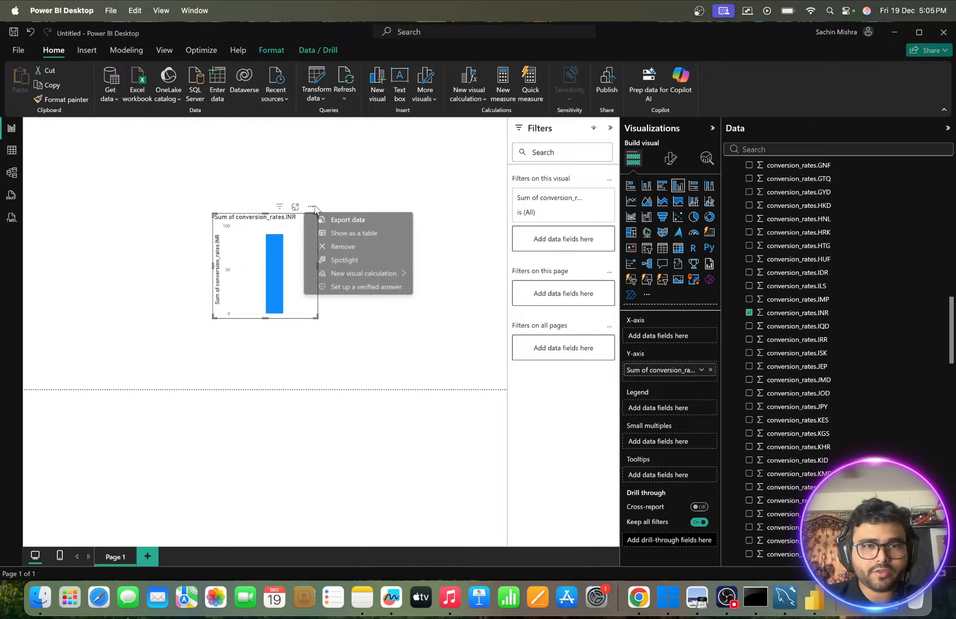
click(341, 246)
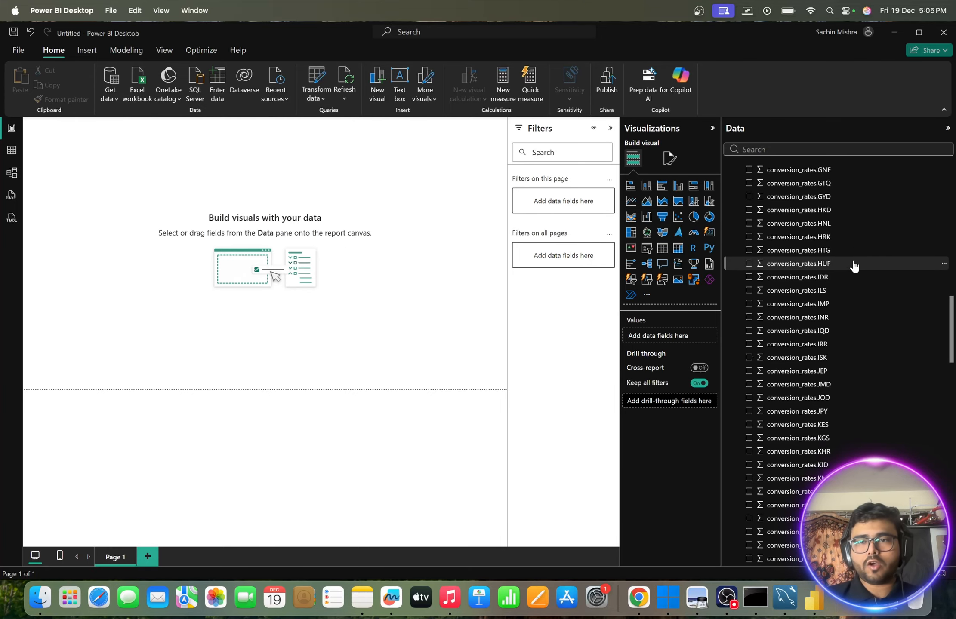
- Open the table view and display the rows of the sales transactions table
scroll(854, 266, up, 10)
scroll(854, 267, up, 6)
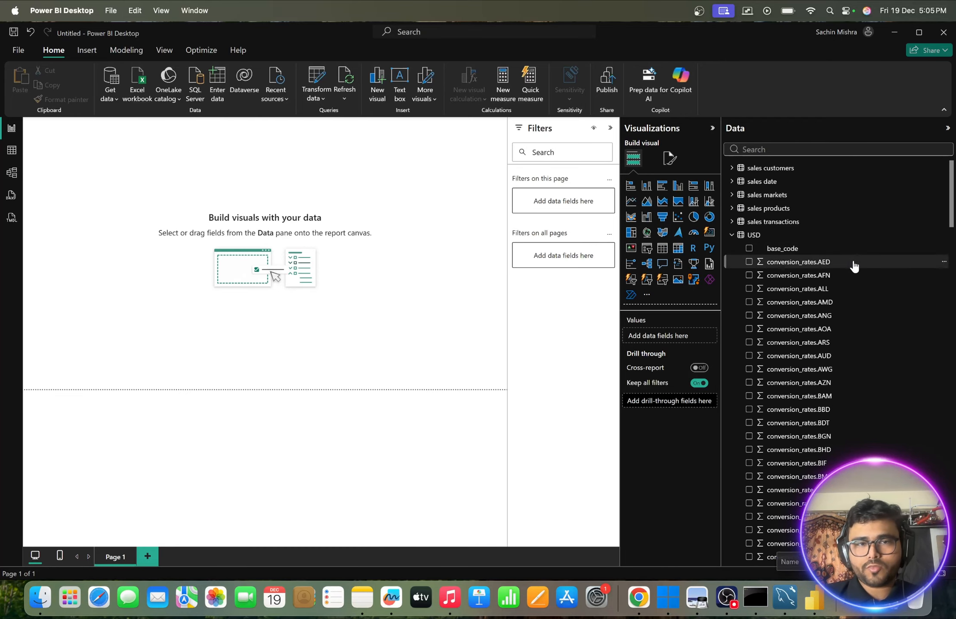
click(12, 150)
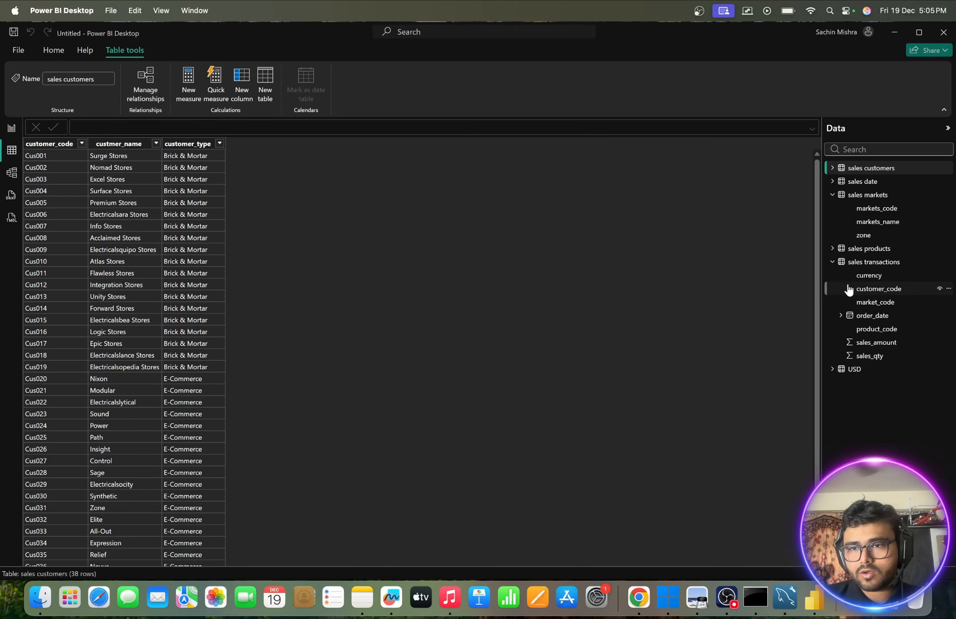
click(861, 263)
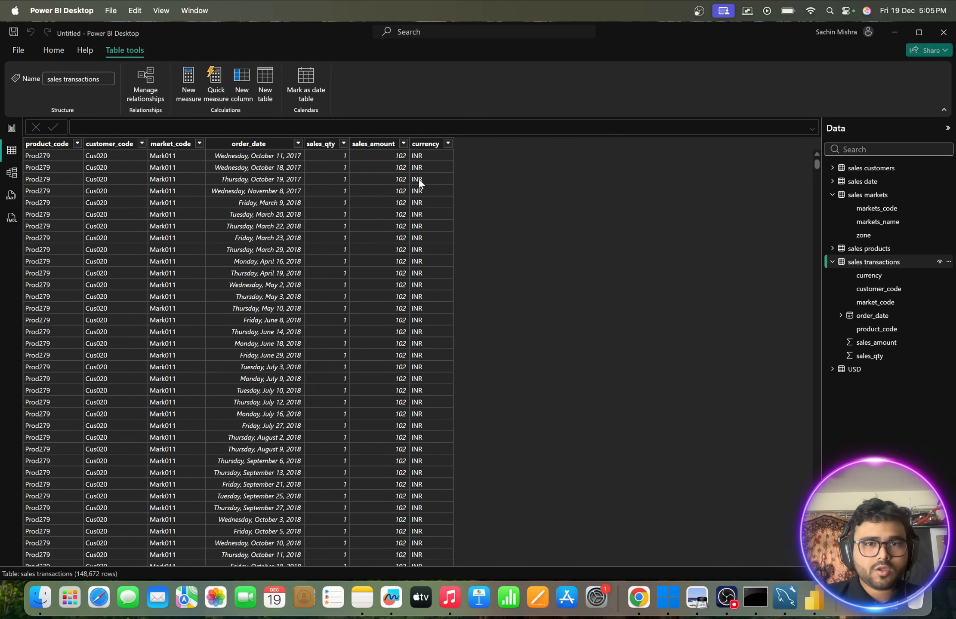
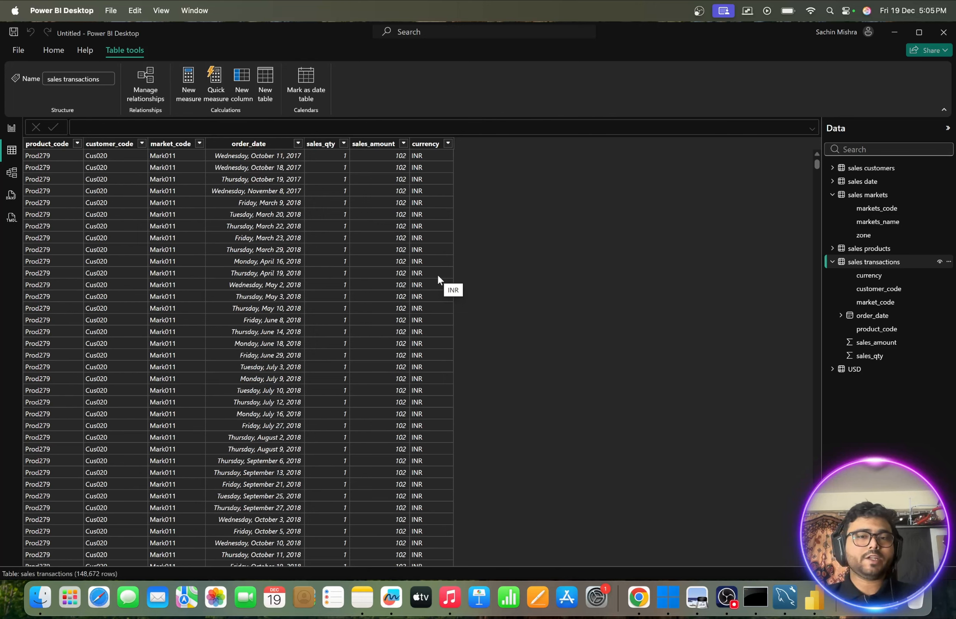
click(832, 369)
click(832, 370)
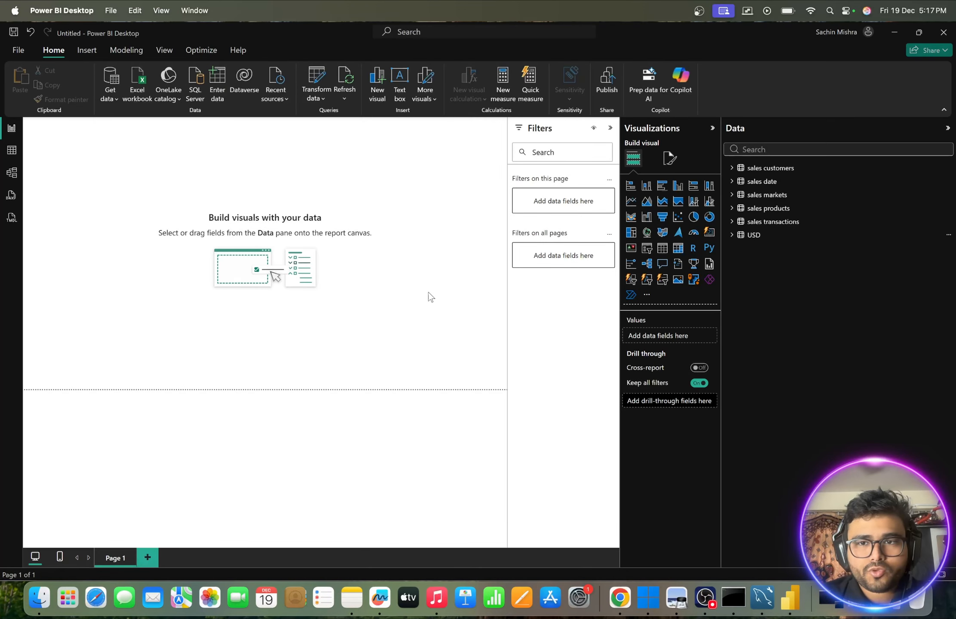
- Switch to Notes and copy the Normalized Sales Amount (INR) Column DAX formula from the Chapter-9 note
click(352, 598)
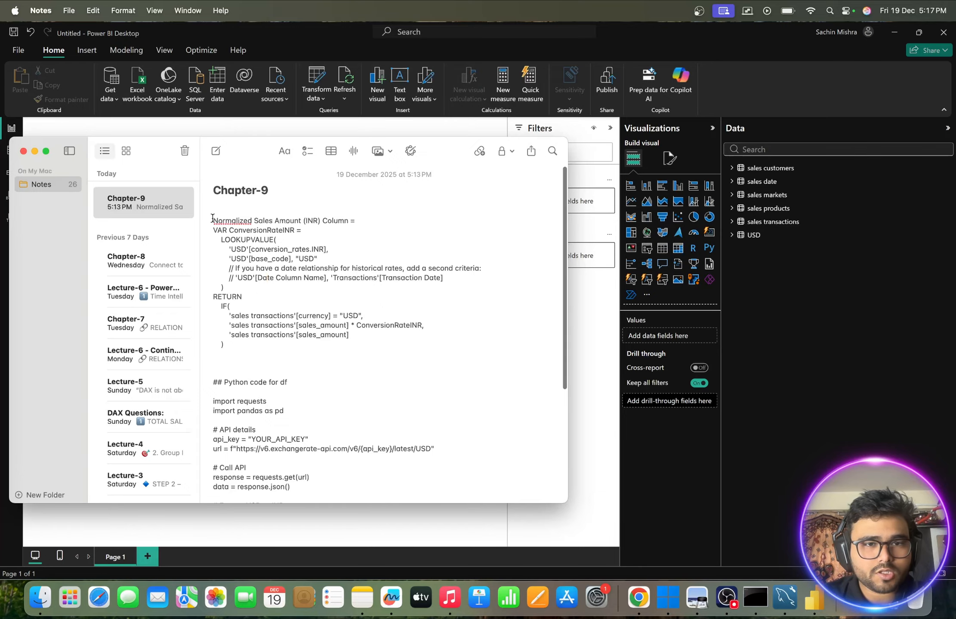
drag(213, 221, 257, 340)
key(ctrl+c)
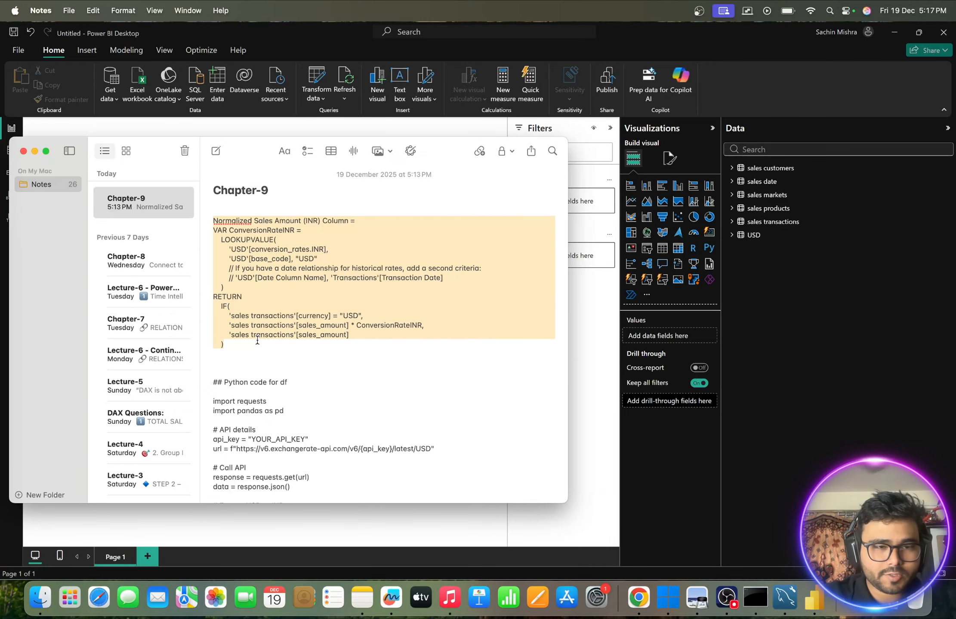
click(34, 151)
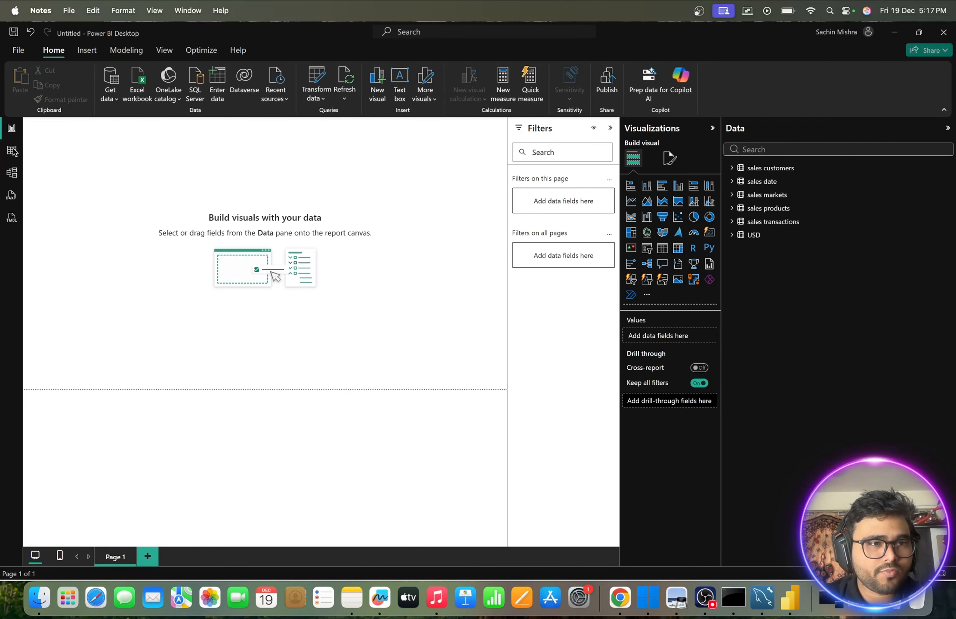
- Add a calculated column to sales transactions in the table view, using the copied DAX that multiplies USD sales_amount by ConversionRateINR
click(11, 150)
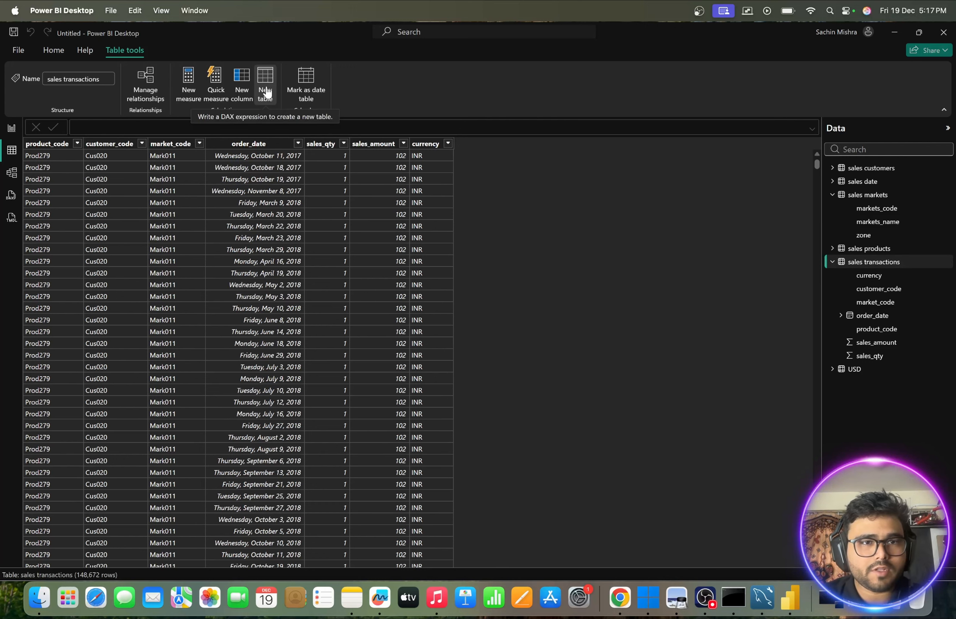
click(242, 86)
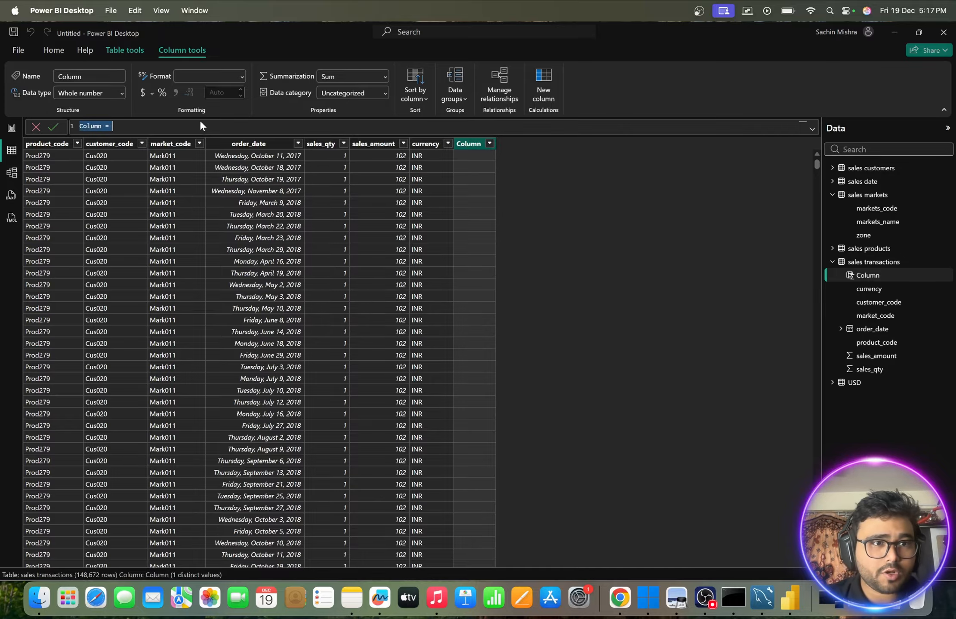
key(ctrl+v)
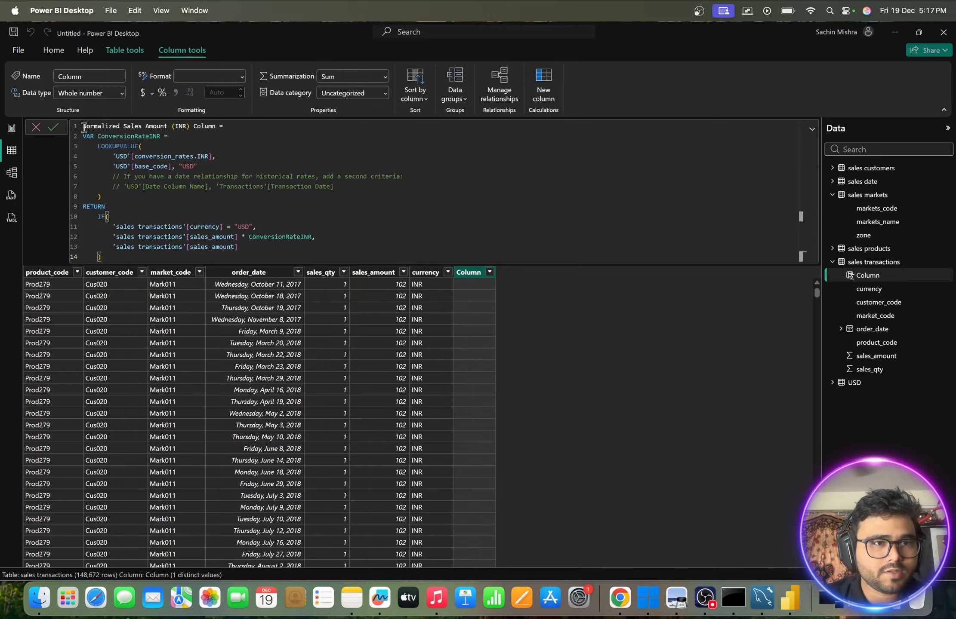
- Shorten the calculated column's name in the formula to Normalized Sales Amount (INR)
drag(84, 127, 218, 125)
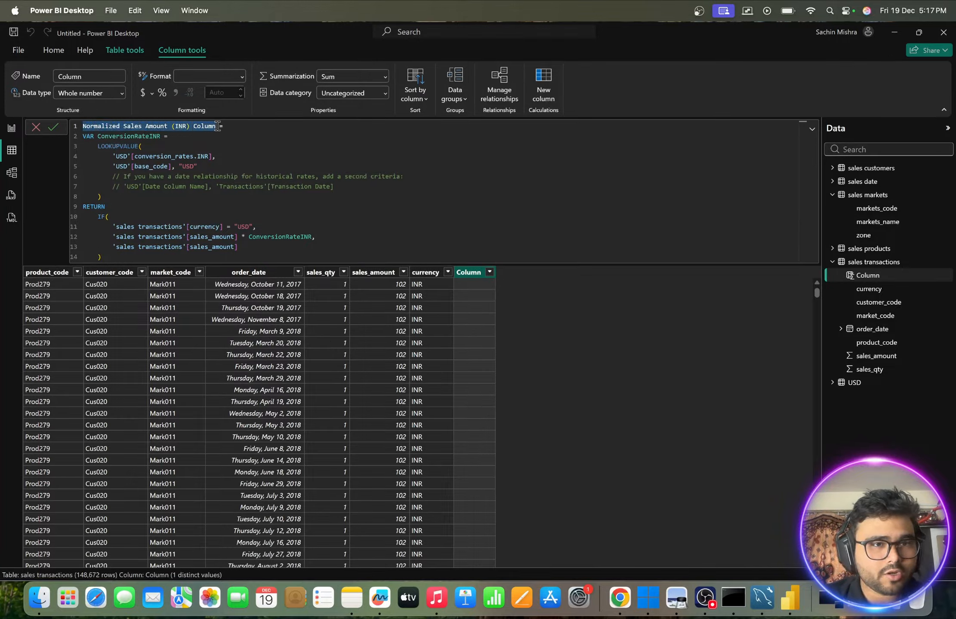
click(218, 126)
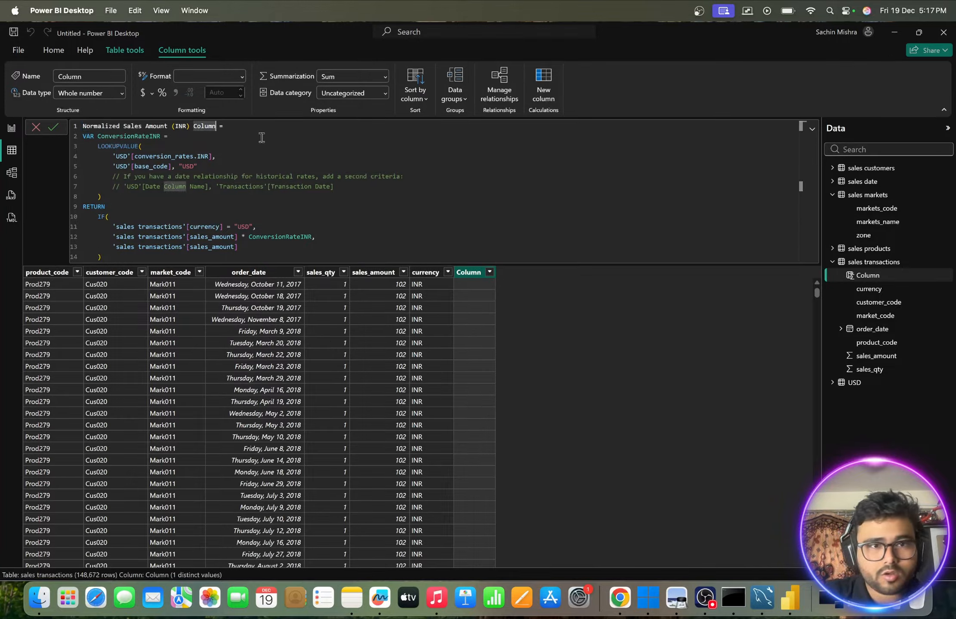
key(BackSpace)
key(BackSpace)
key(BackSpace)
key(BackSpace)
key(BackSpace)
key(BackSpace)
key(BackSpace)
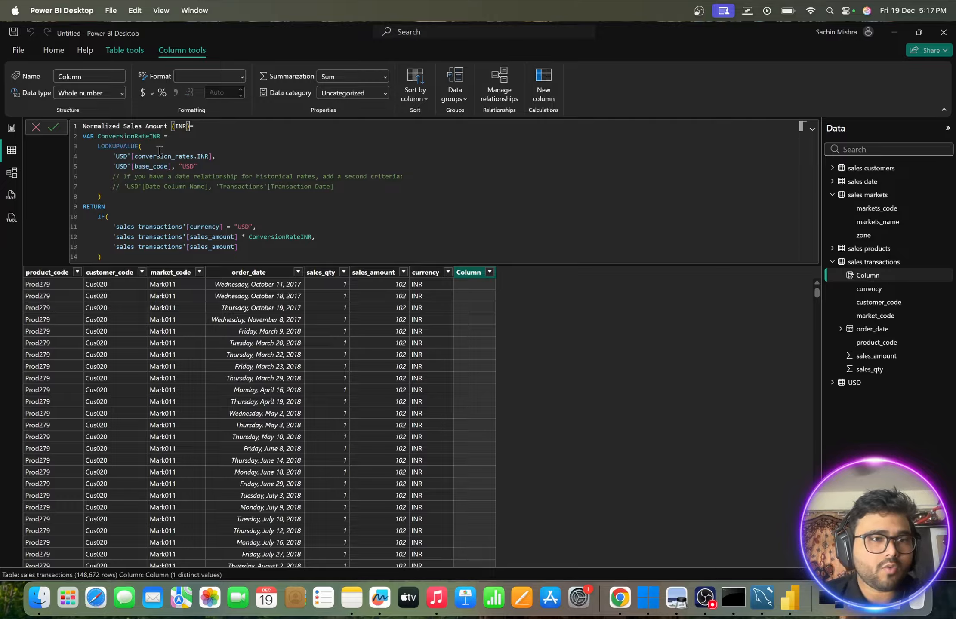
- Review the ConversionRateINR variable and its LOOKUPVALUE on conversion_rates.INR, and check the USD table among the model's tables
click(84, 137)
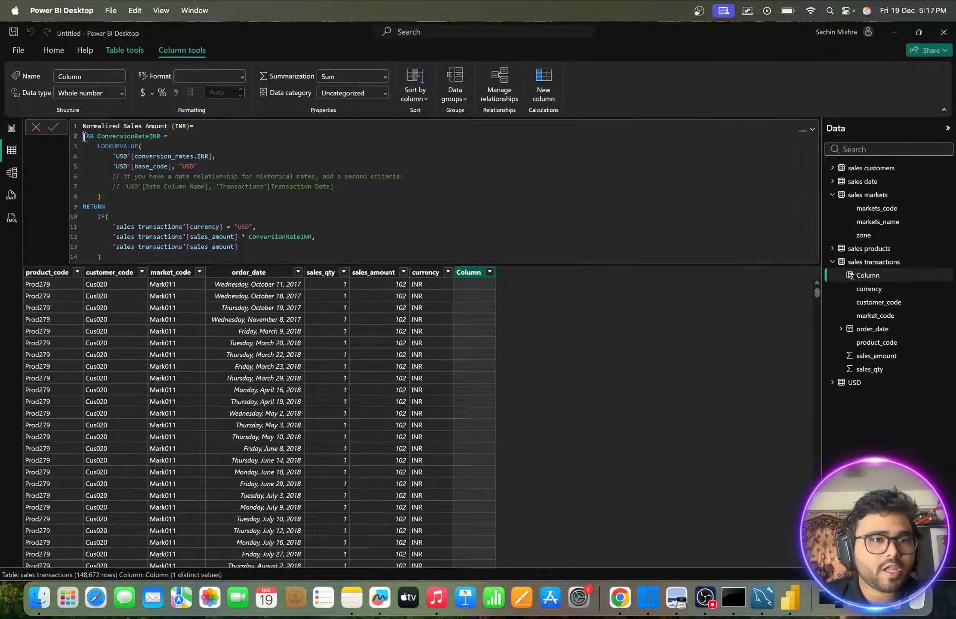
drag(84, 136, 164, 137)
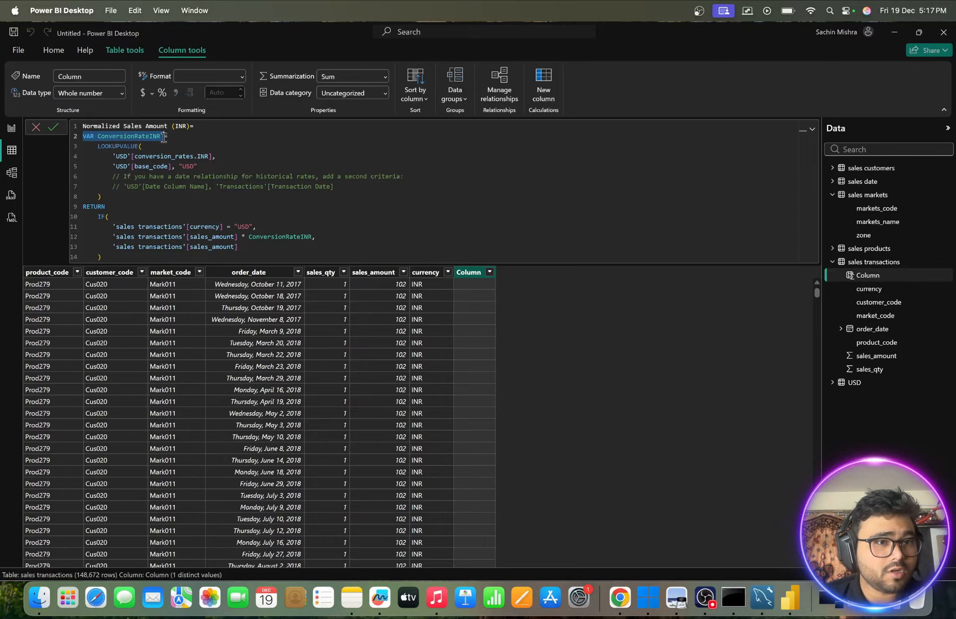
drag(164, 137, 175, 138)
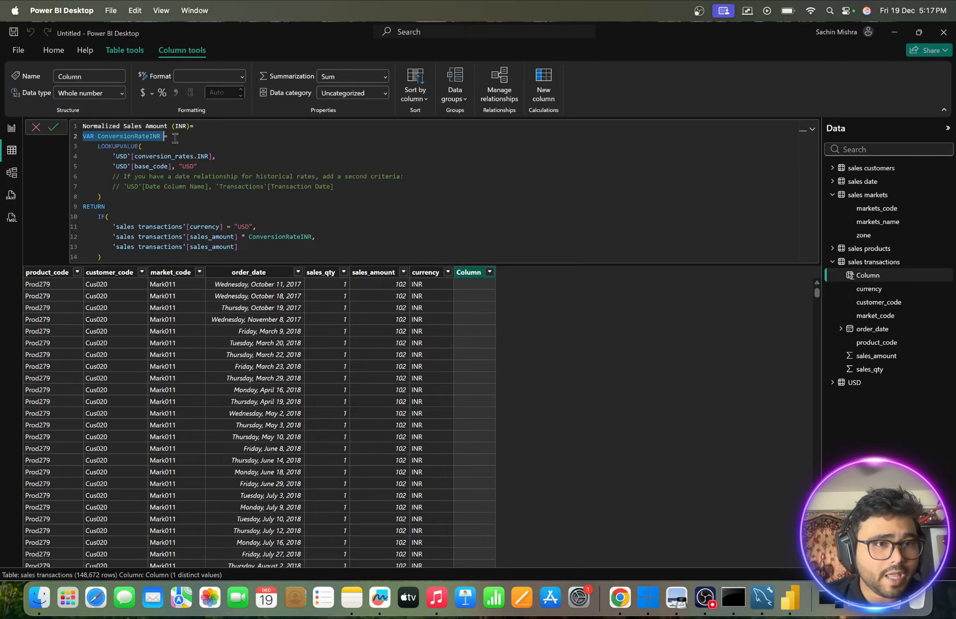
drag(97, 147, 149, 148)
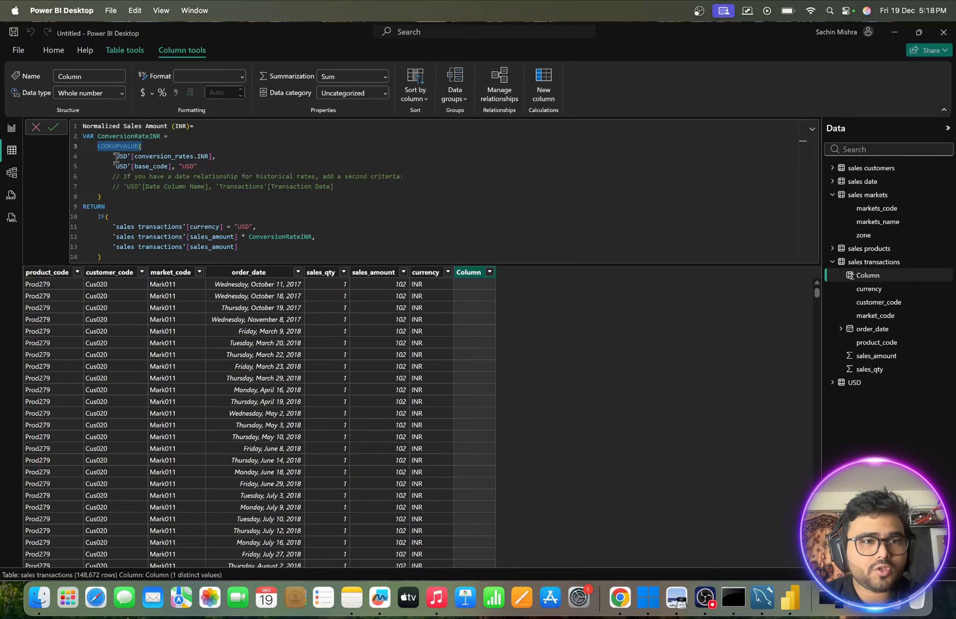
drag(116, 156, 212, 157)
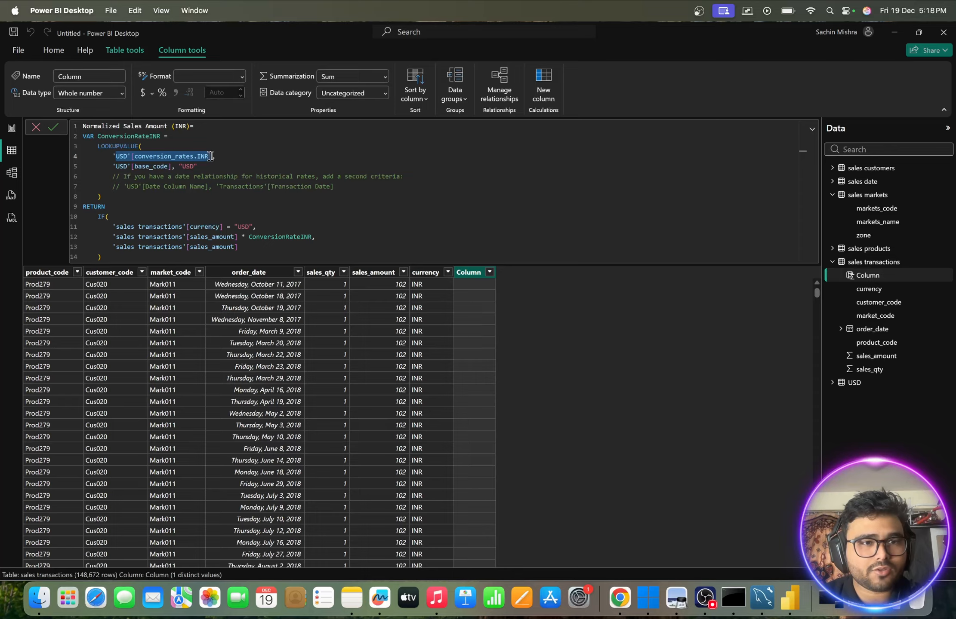
click(160, 156)
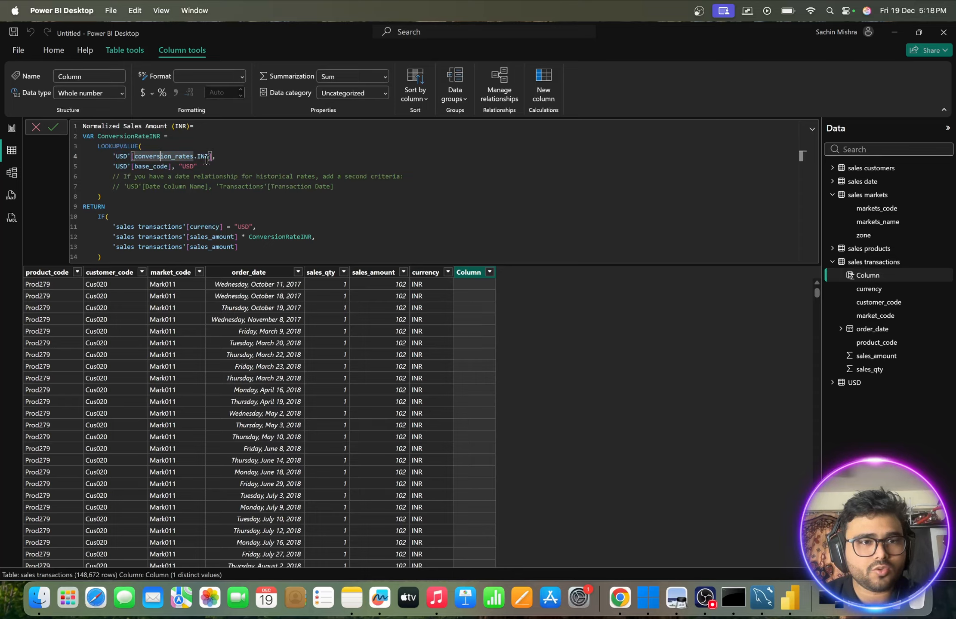
click(830, 379)
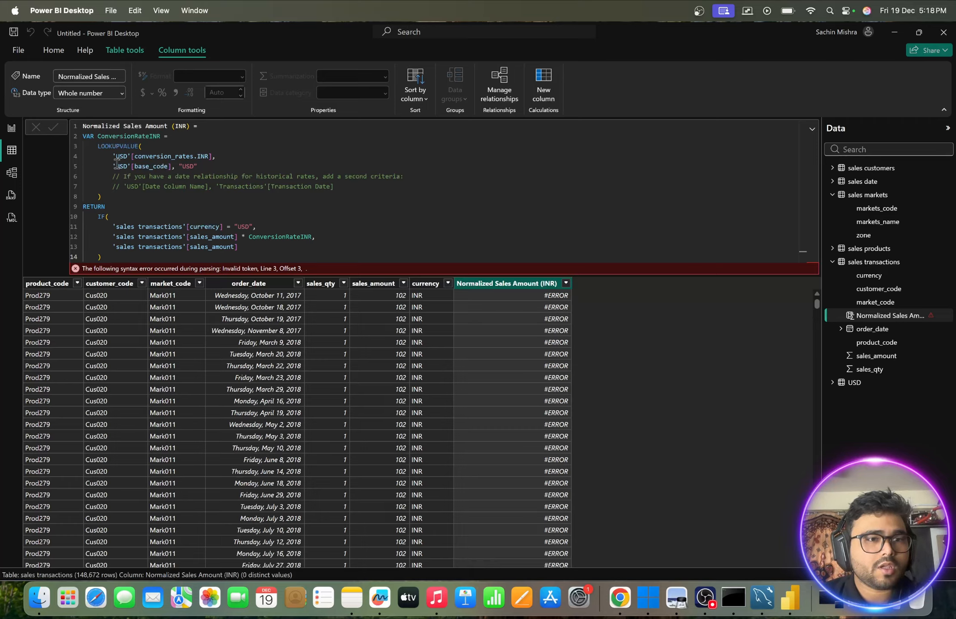
- Review the formula's LOOKUPVALUE arguments and the IF test on currency with its two sales_amount outcomes
drag(113, 157, 233, 171)
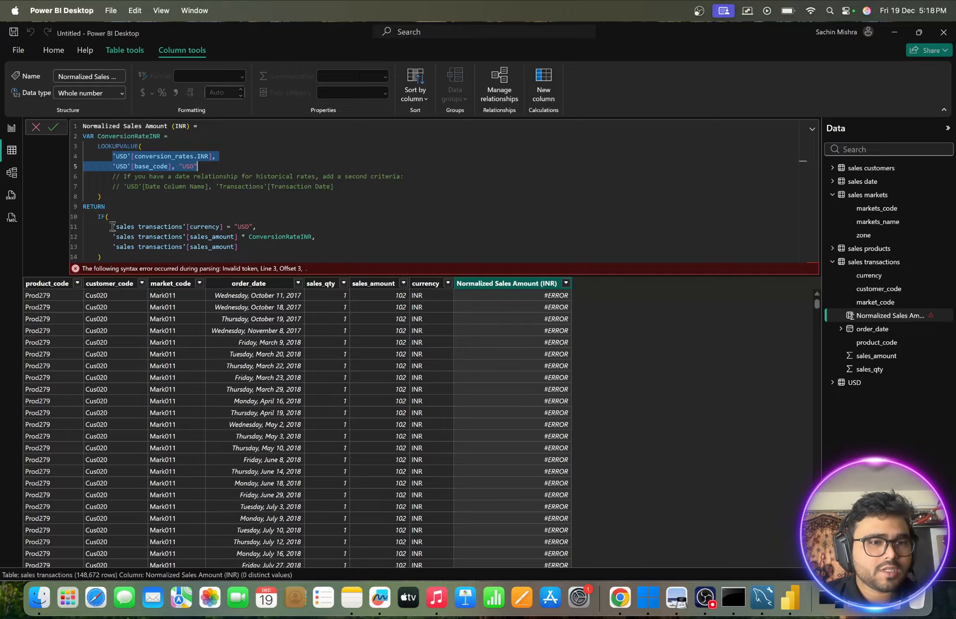
drag(112, 227, 215, 227)
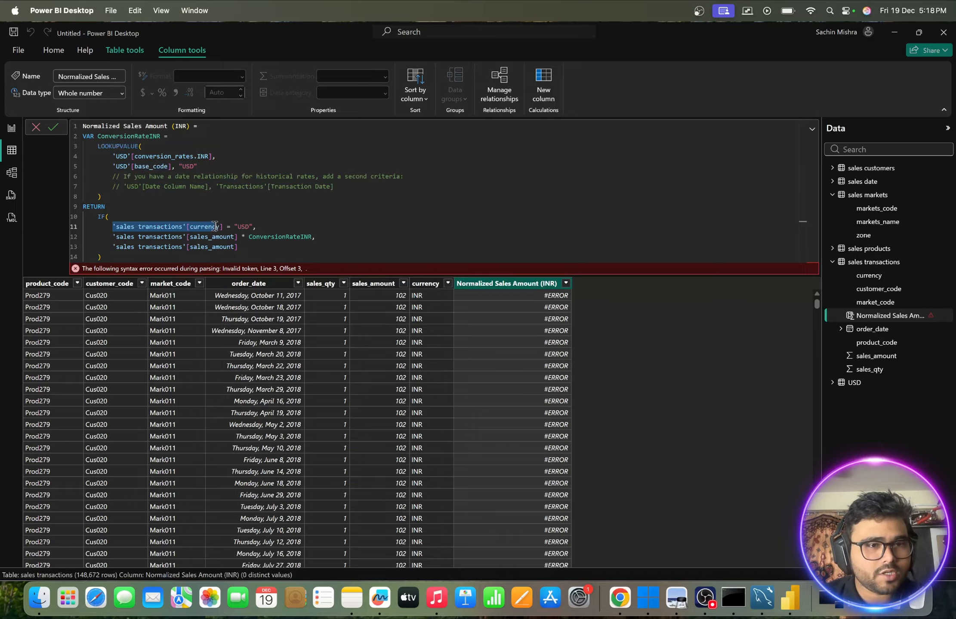
drag(115, 237, 234, 237)
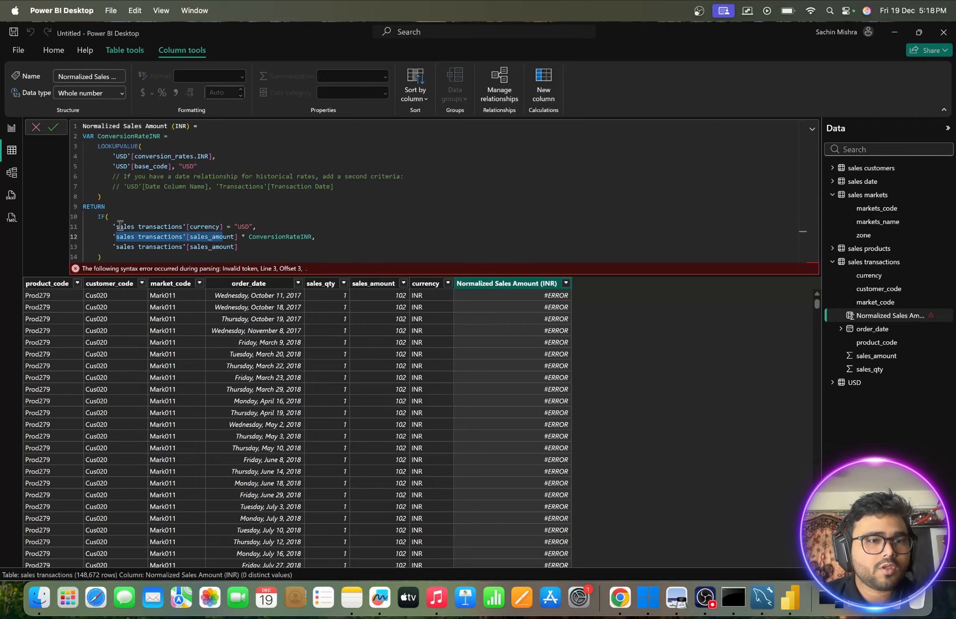
drag(110, 246, 209, 245)
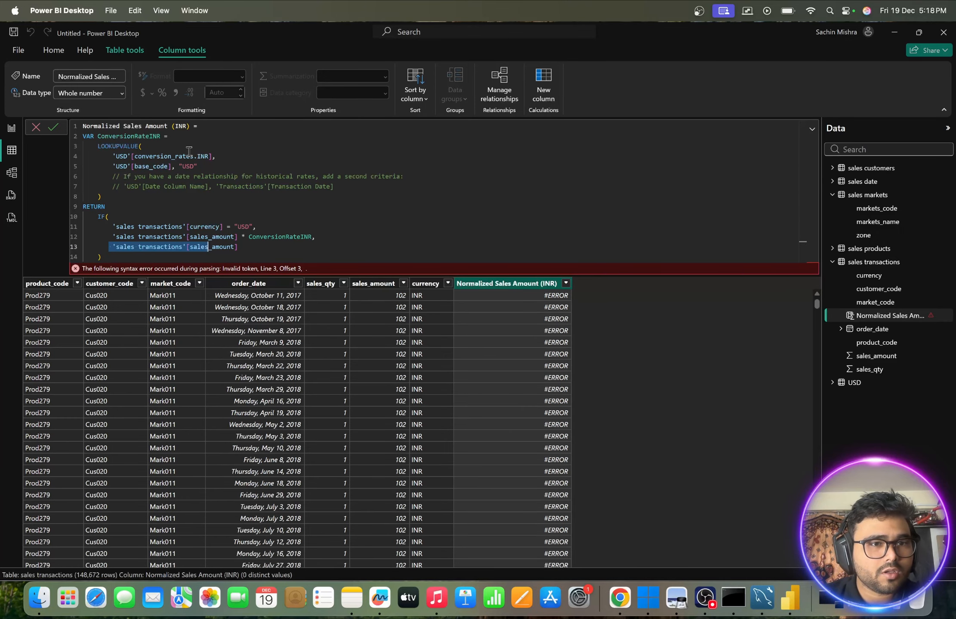
click(240, 234)
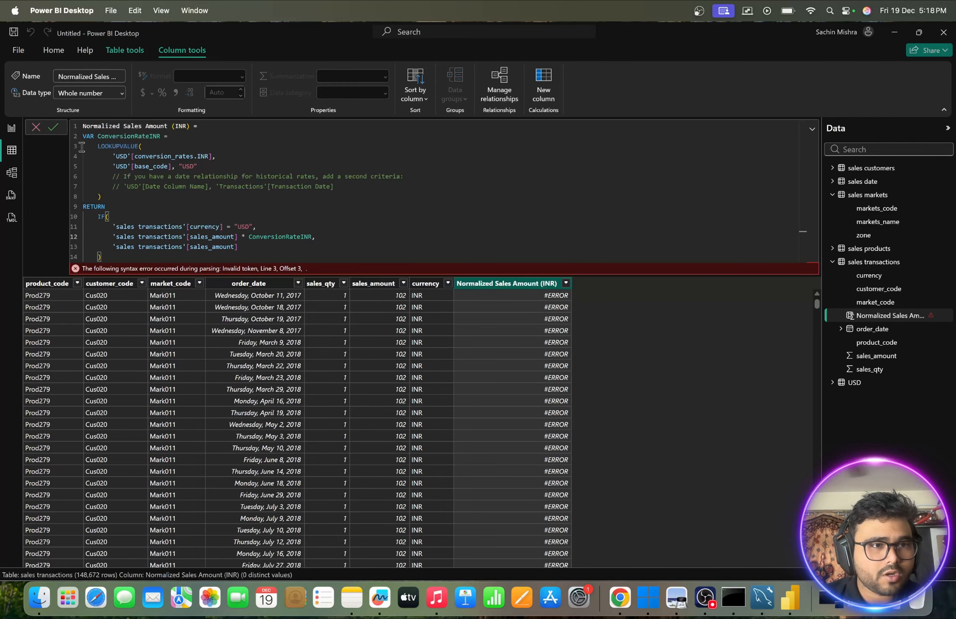
- Commit the formula, and try it again with the column named Normalized Sales Amount (INR) Column
click(52, 128)
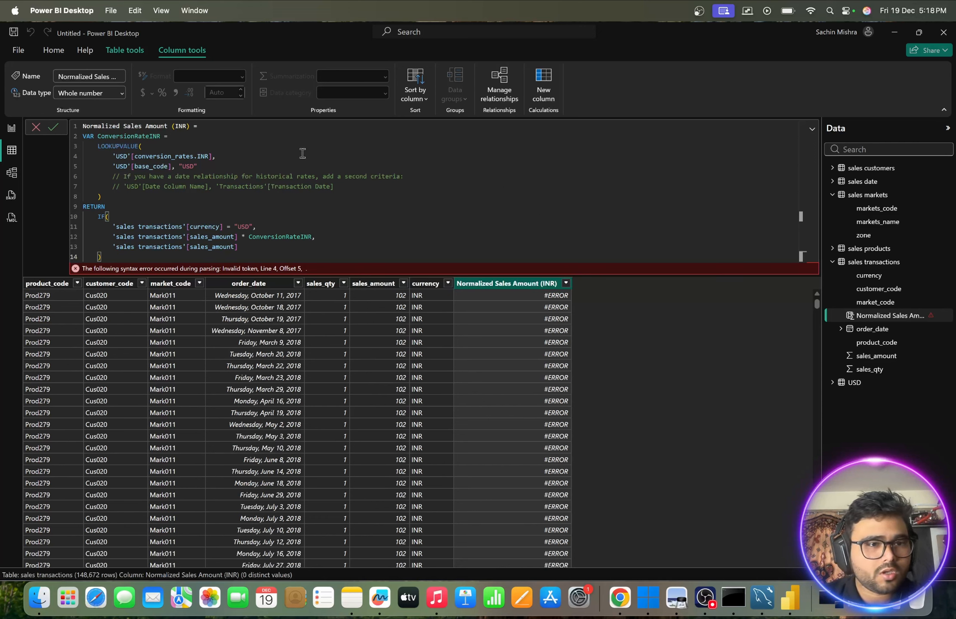
click(189, 127)
text(Colu)
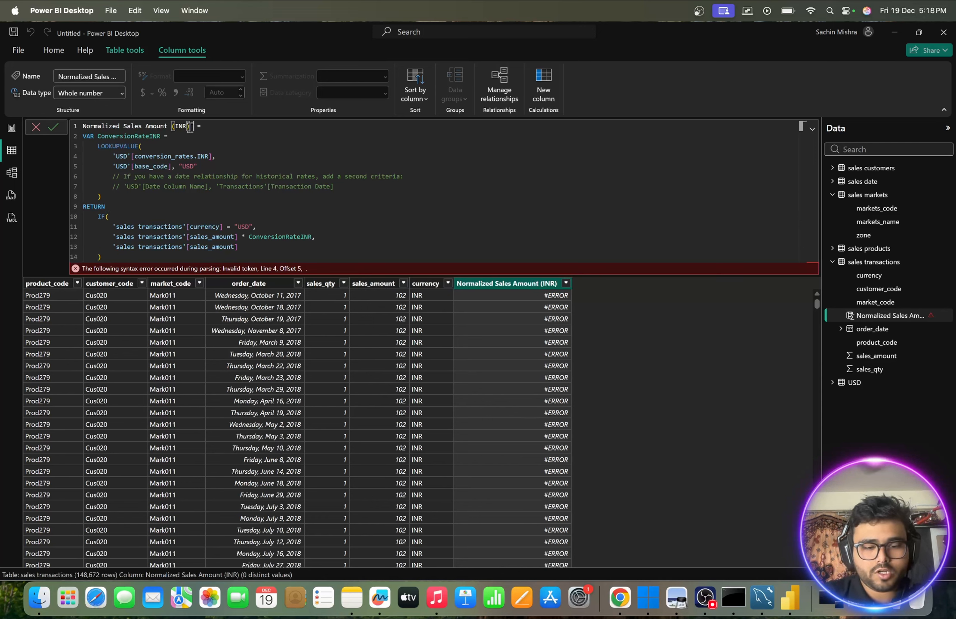
text(mn)
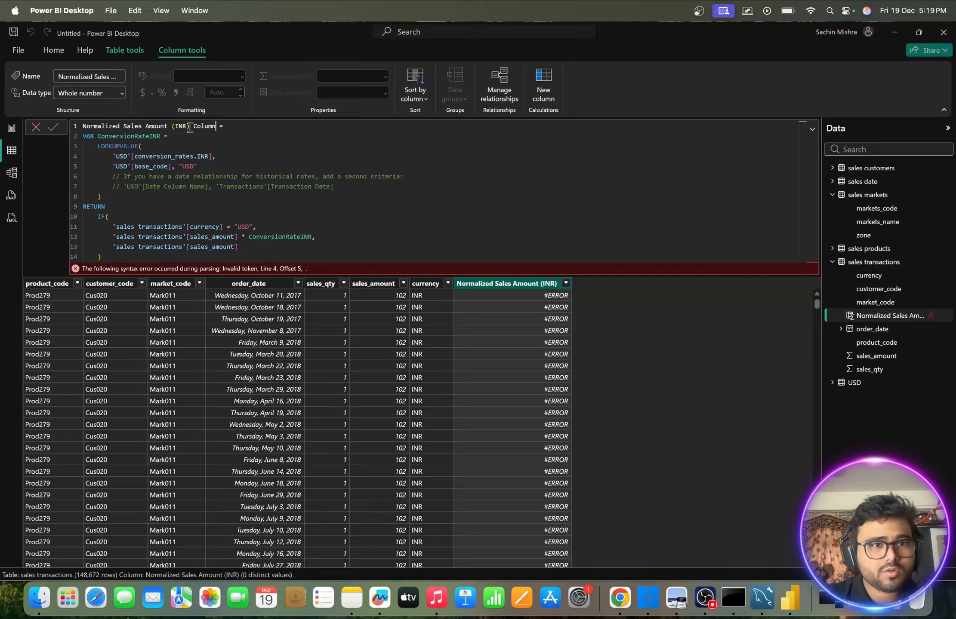
click(53, 126)
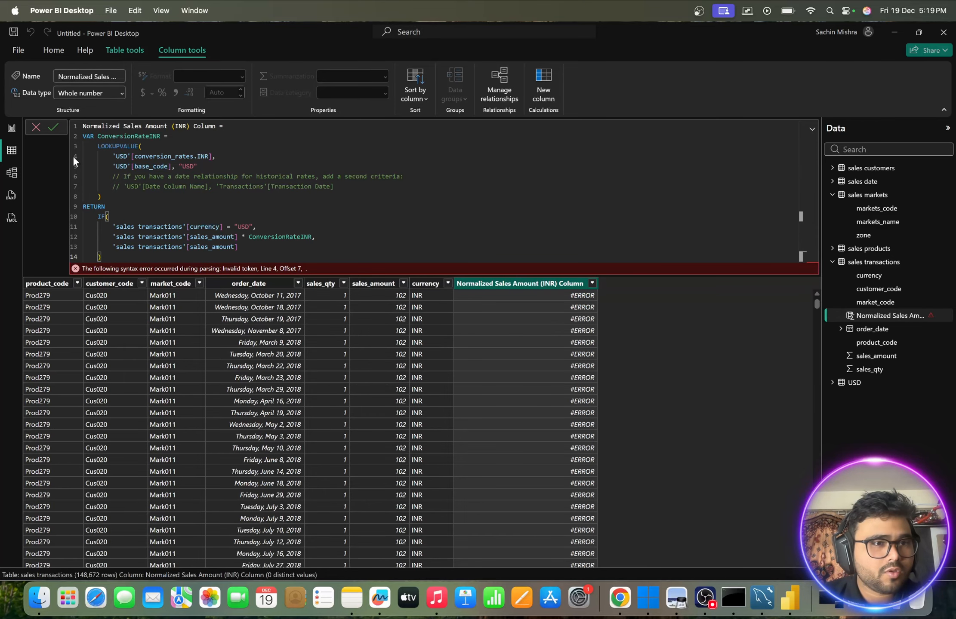
click(35, 128)
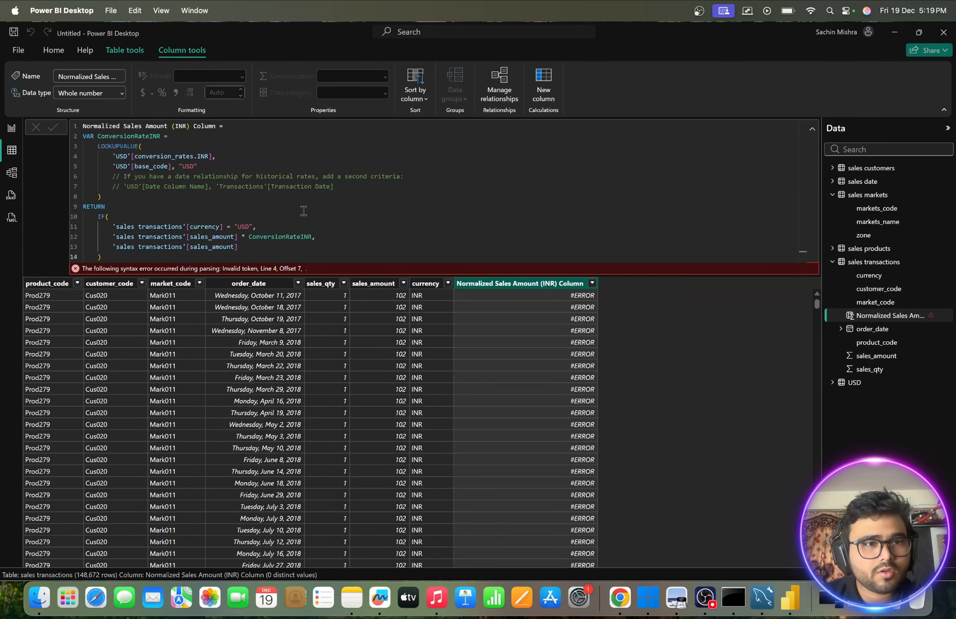
- Display the sales products table, return to sales transactions and bring up the normalized sales column's formula
click(862, 249)
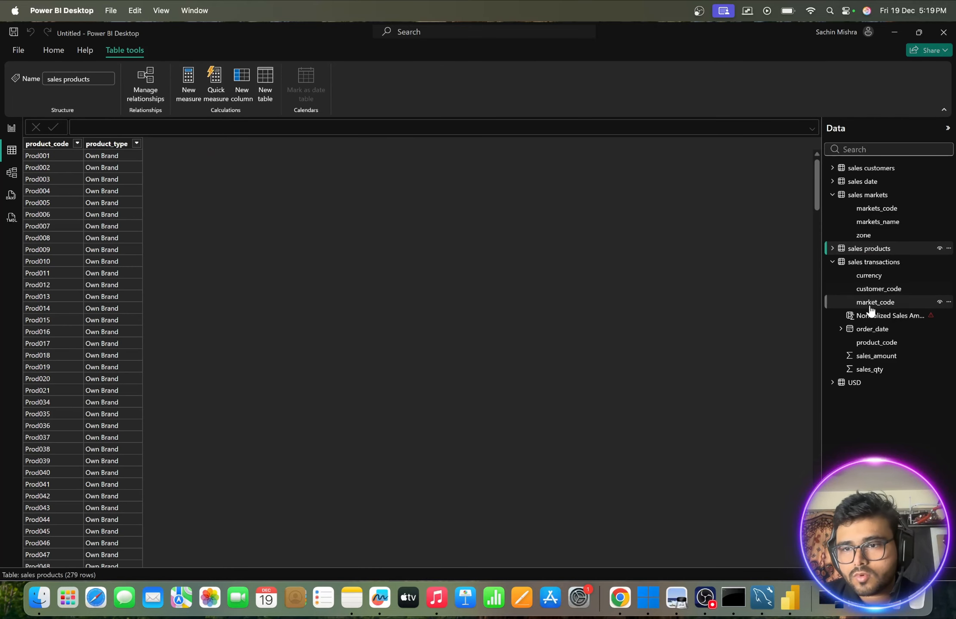
click(851, 263)
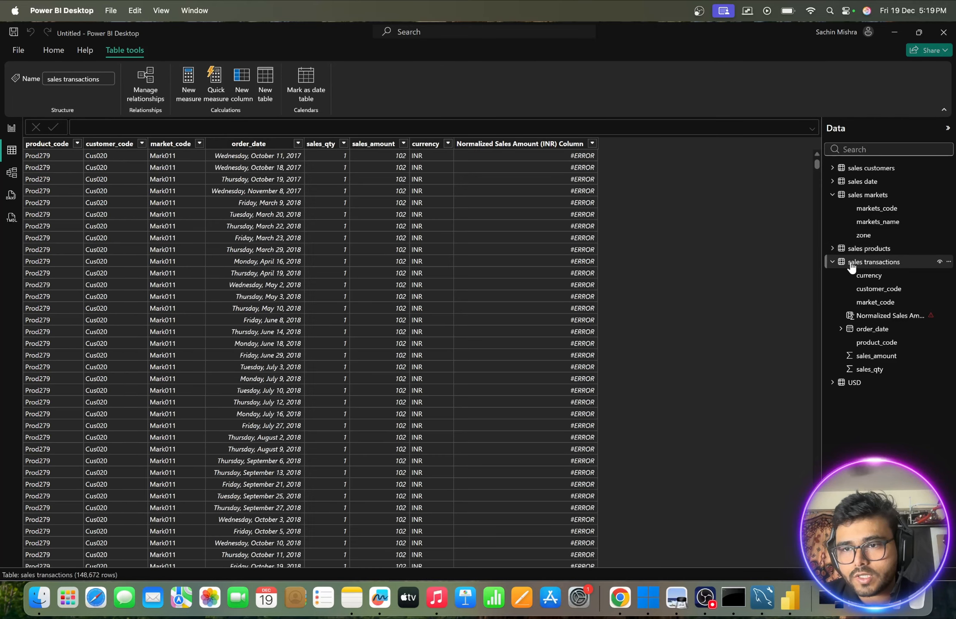
click(576, 155)
key(super)
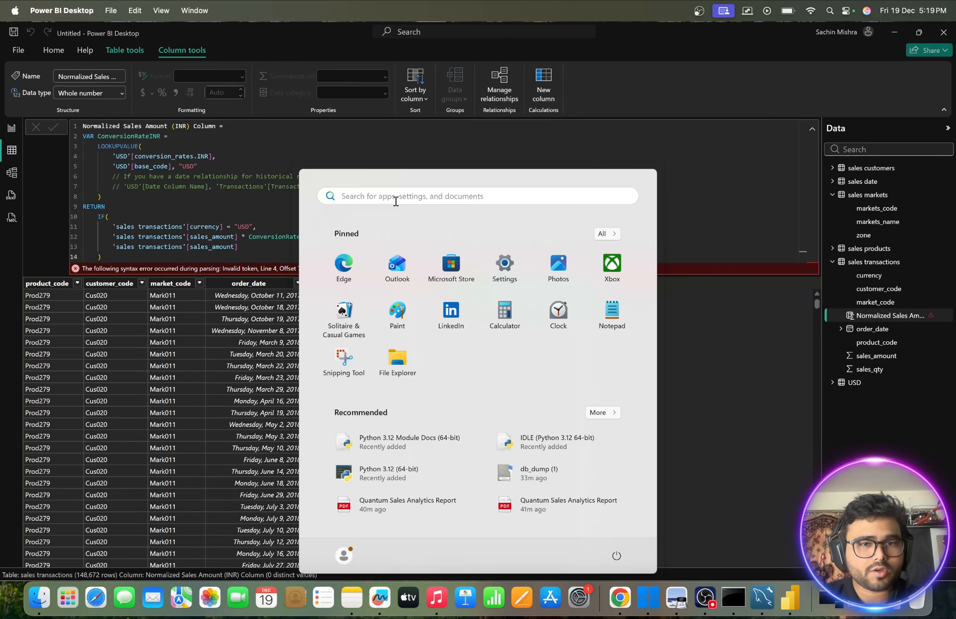
click(229, 201)
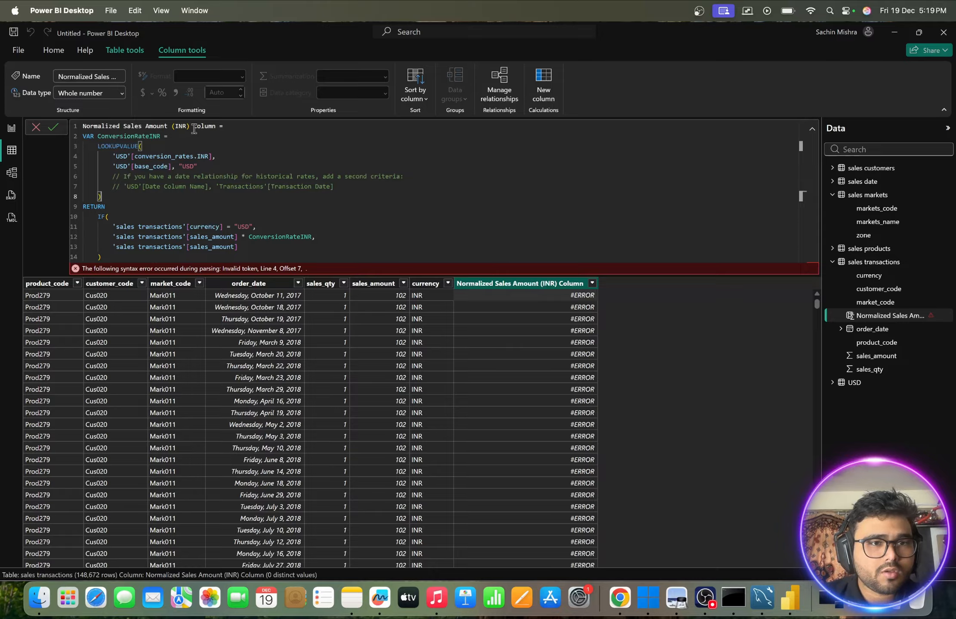
- Rename the calculated column as Normalized Sales Amount in its formula and commit it
drag(216, 126, 171, 127)
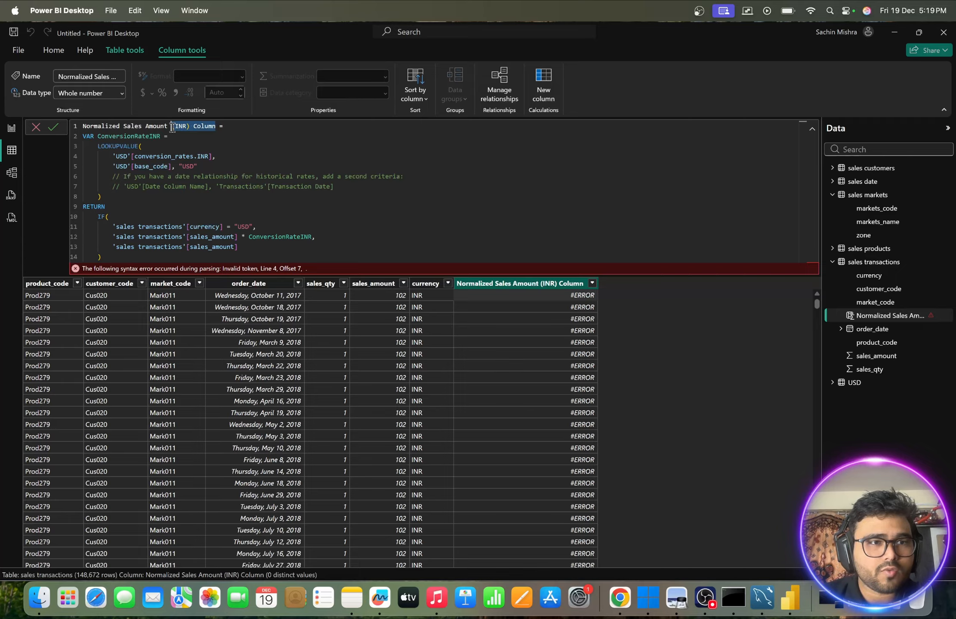
key(BackSpace)
key(BackSpace)
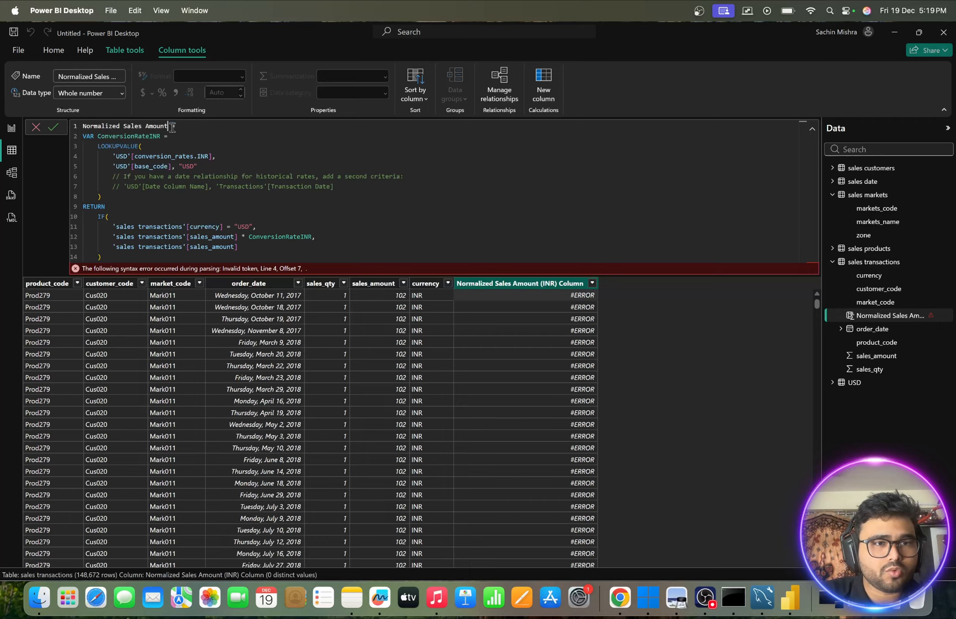
click(53, 128)
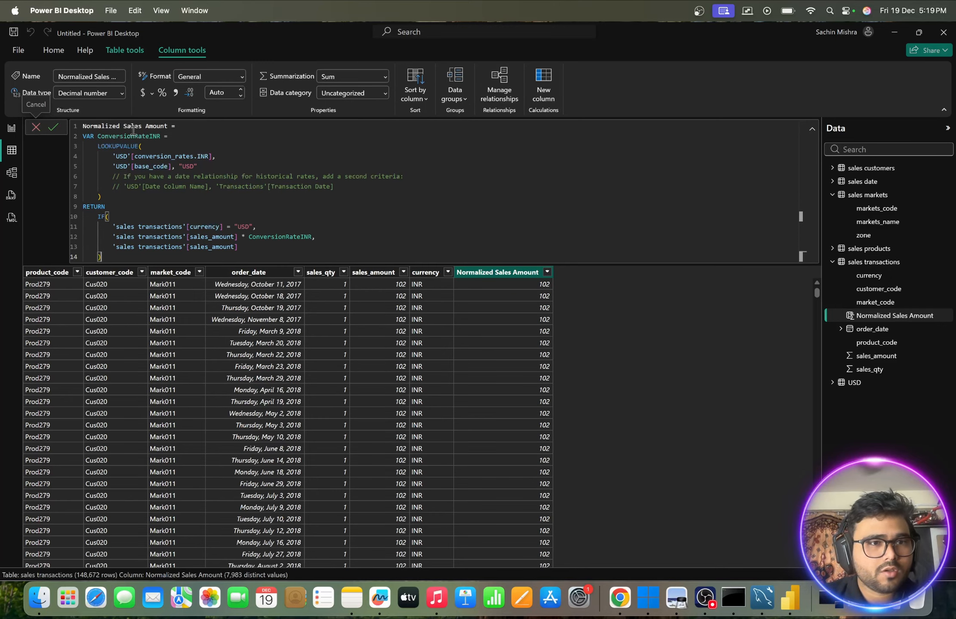
- Rename the calculated column as Normalized Sales Amount without Python in its formula and commit it
click(169, 129)
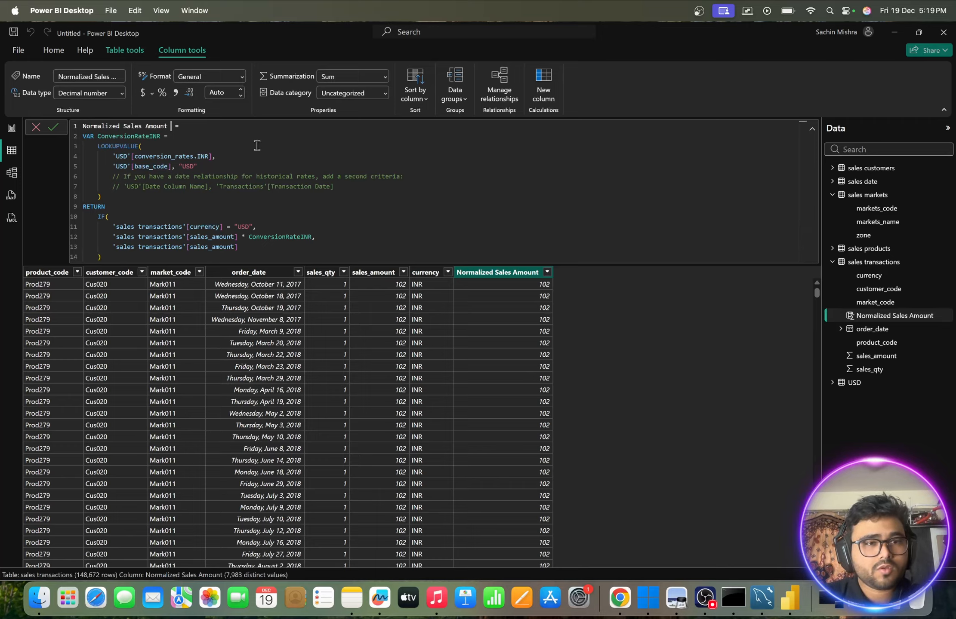
text(without )
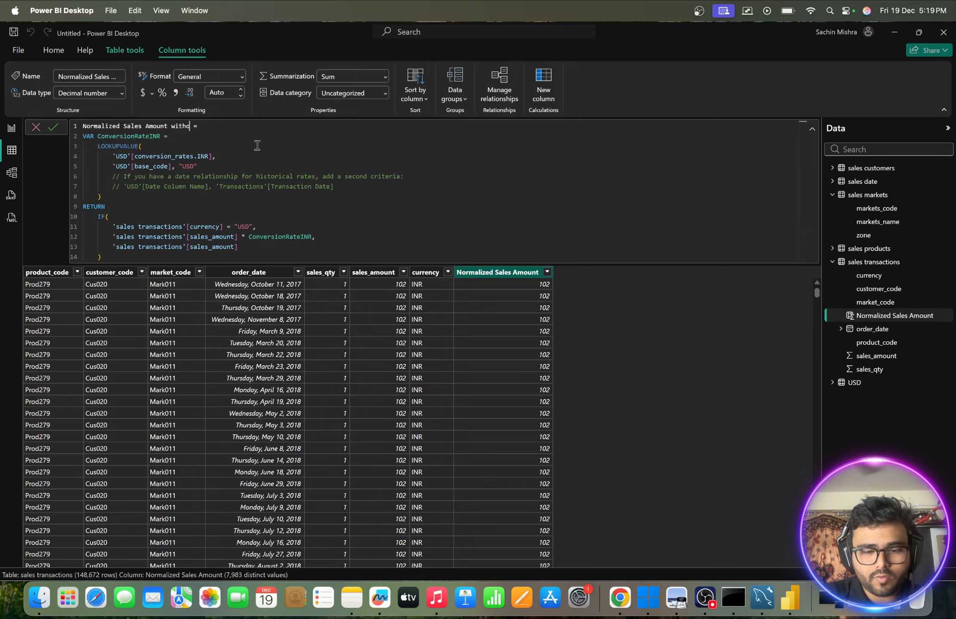
text(Python)
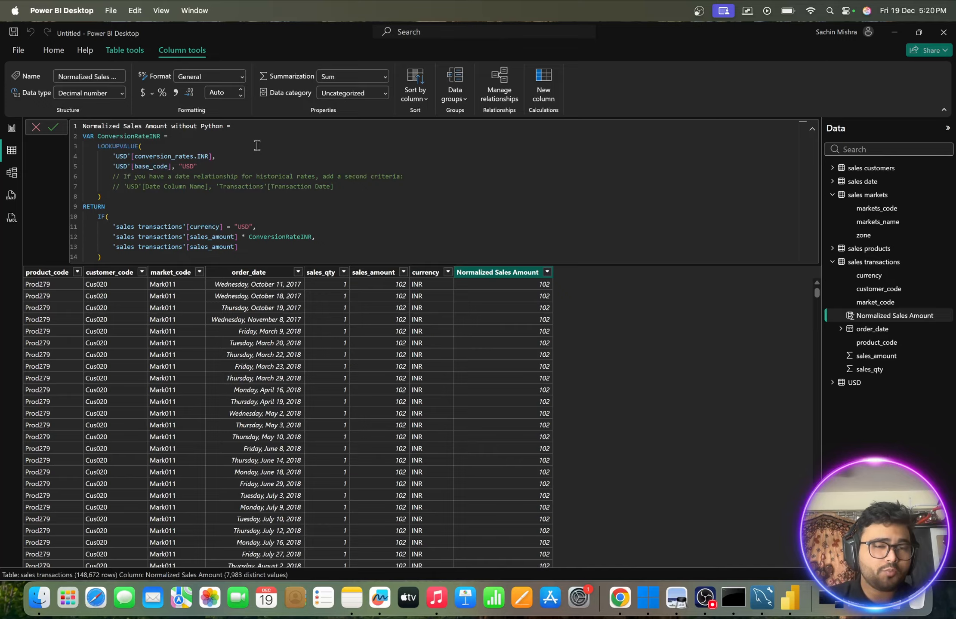
click(54, 128)
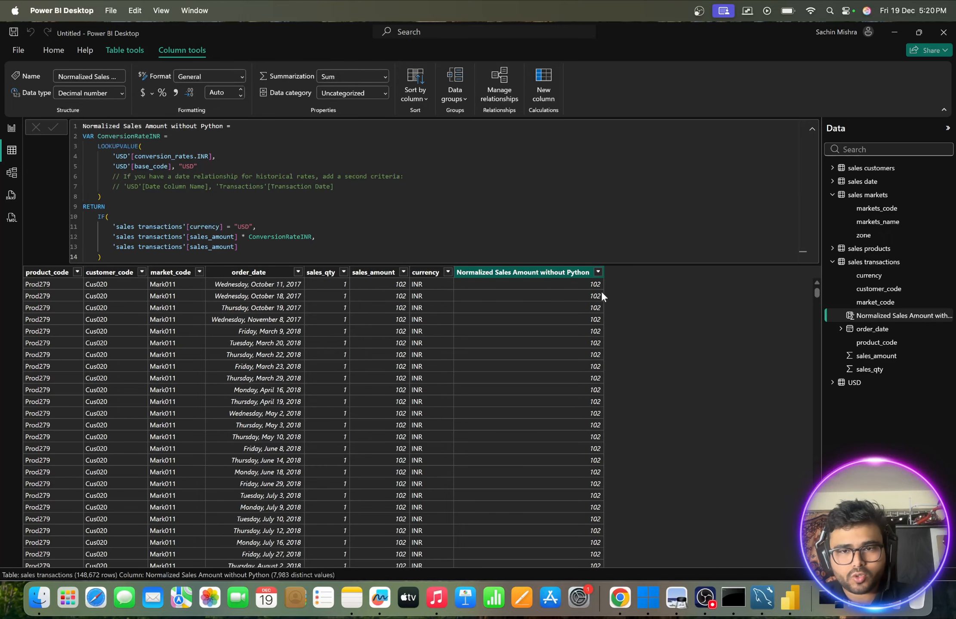
- Filter the sales transactions table to show only USD in the currency column, and select the normalized sales column
click(868, 249)
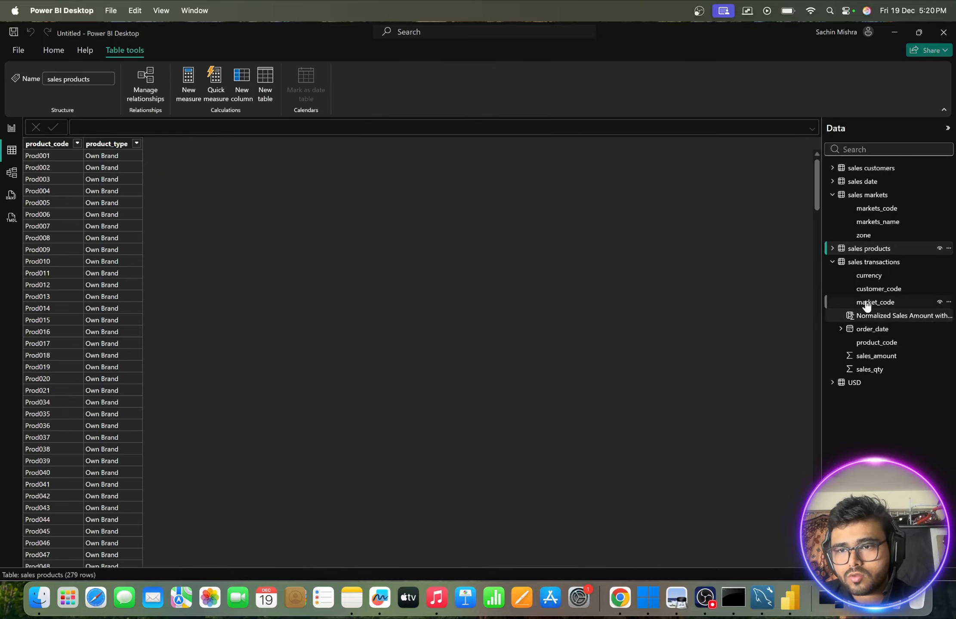
click(869, 263)
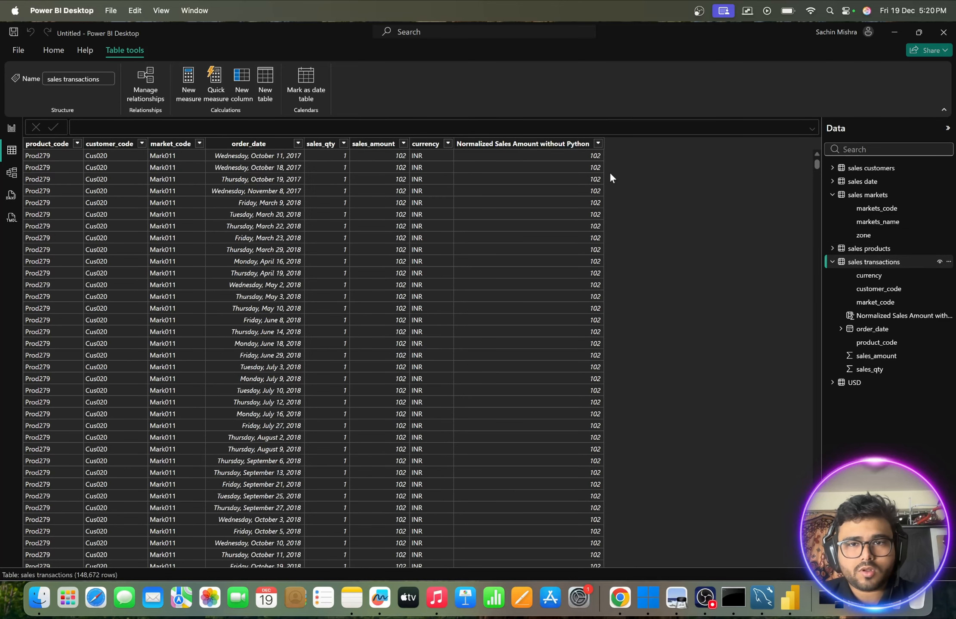
click(448, 143)
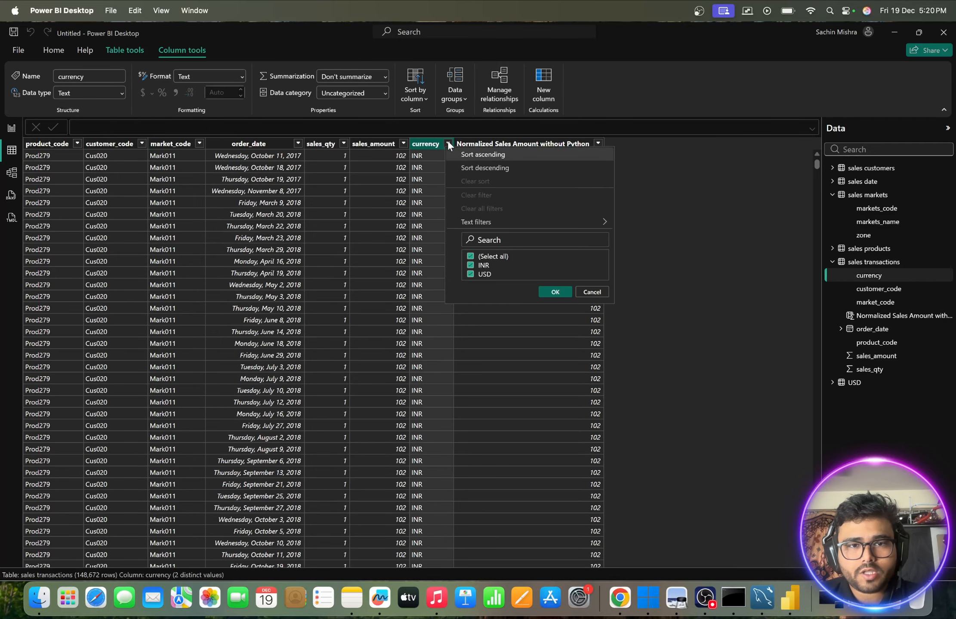
click(470, 265)
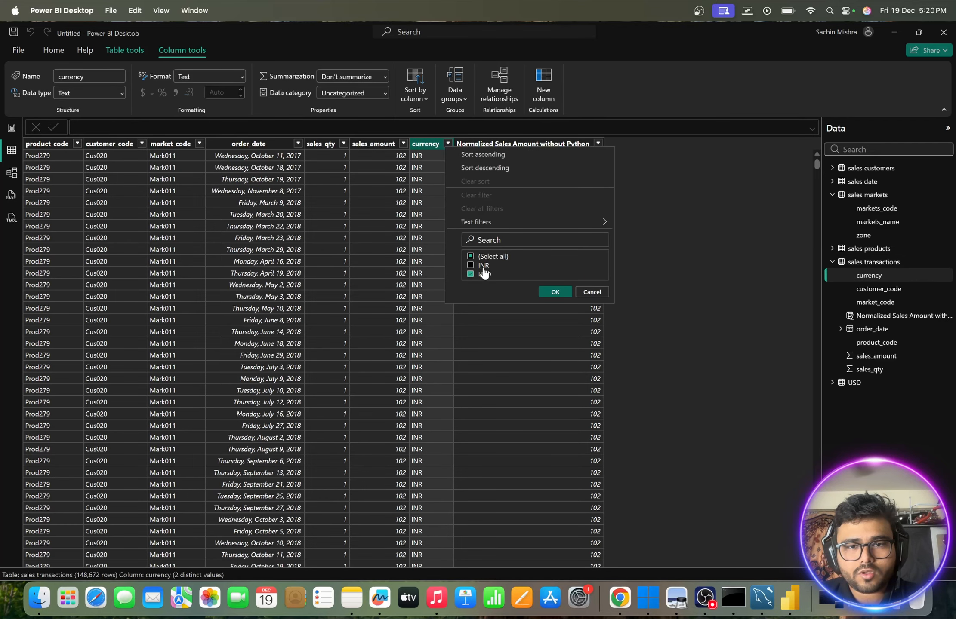
click(554, 292)
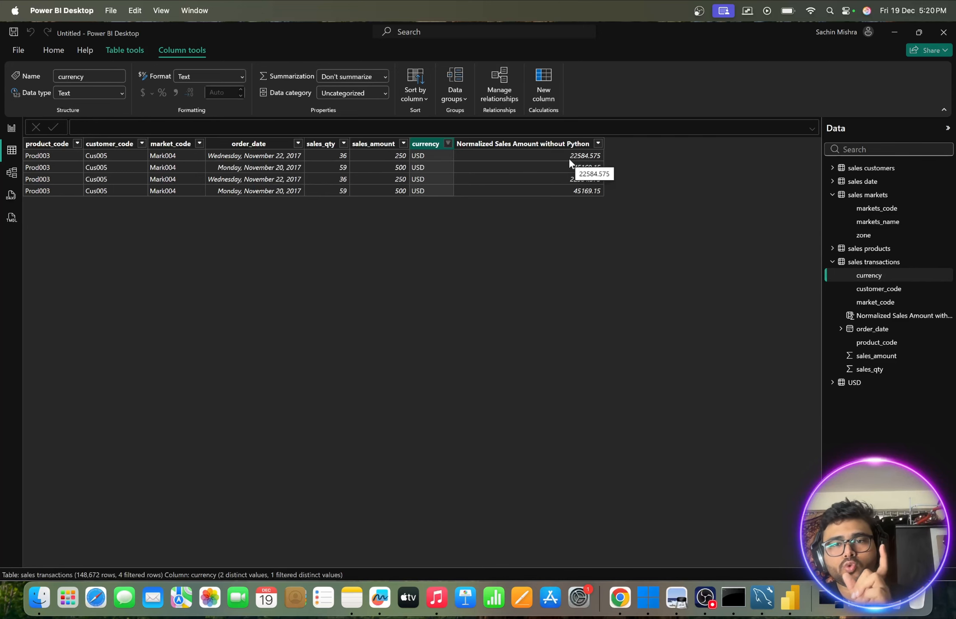
click(538, 151)
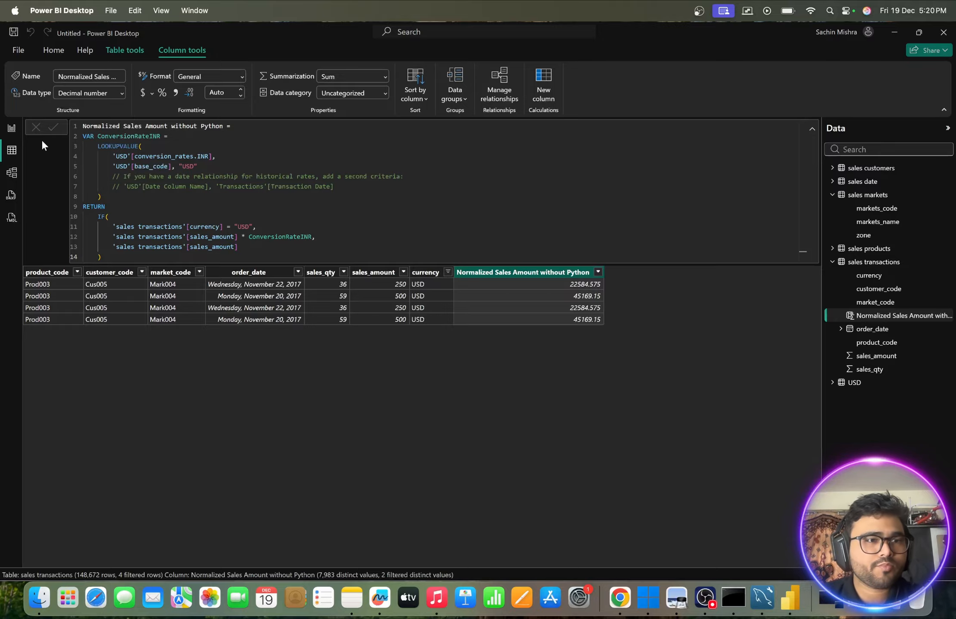
- Create a column chart in the report comparing the sums of sales_amount and Normalized Sales Amount without Python, and inspect its bars
click(13, 131)
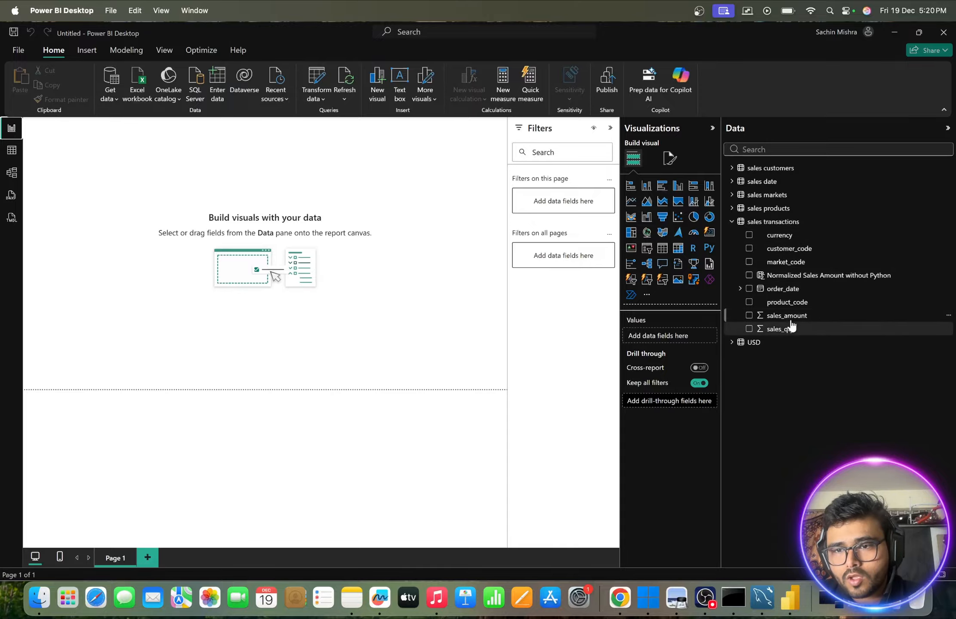
drag(790, 318, 244, 192)
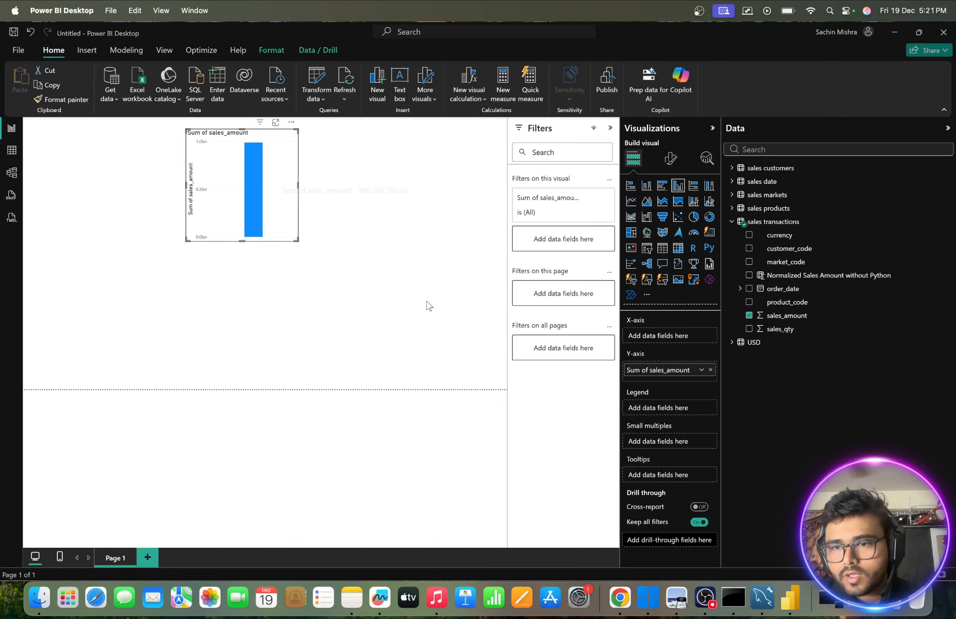
drag(776, 279, 276, 192)
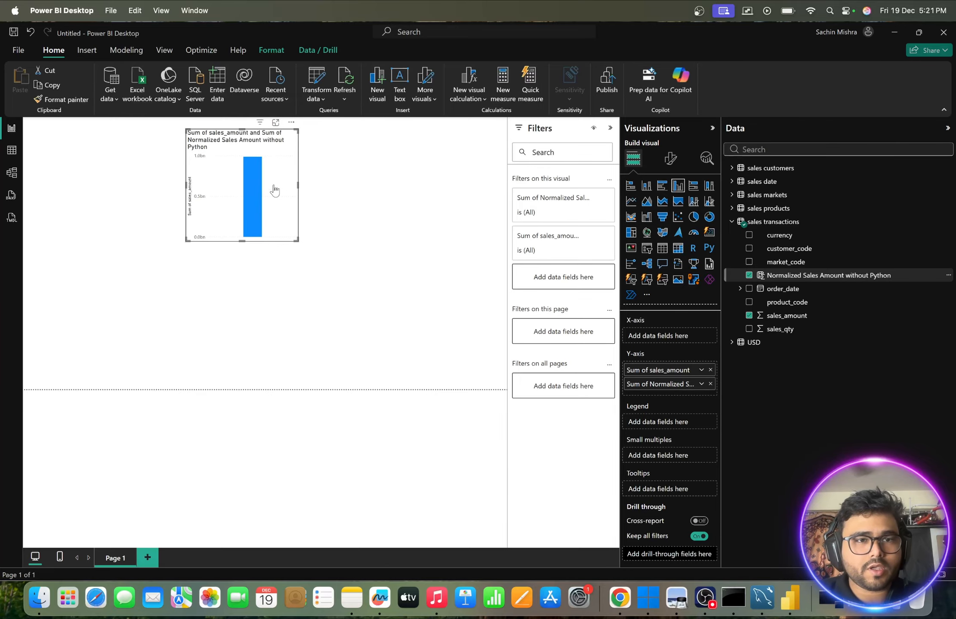
mouse_move(260, 192)
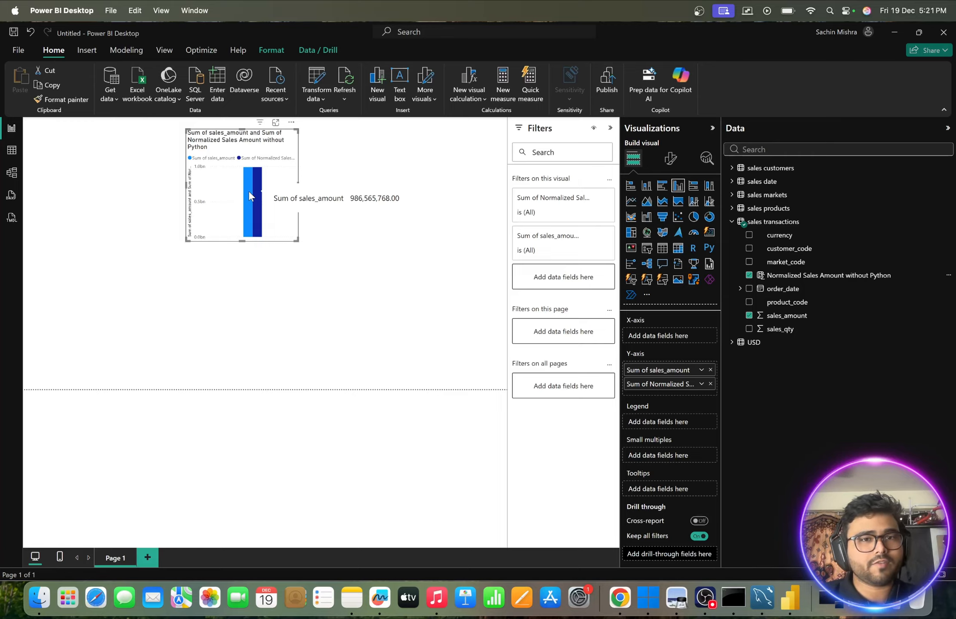
click(384, 258)
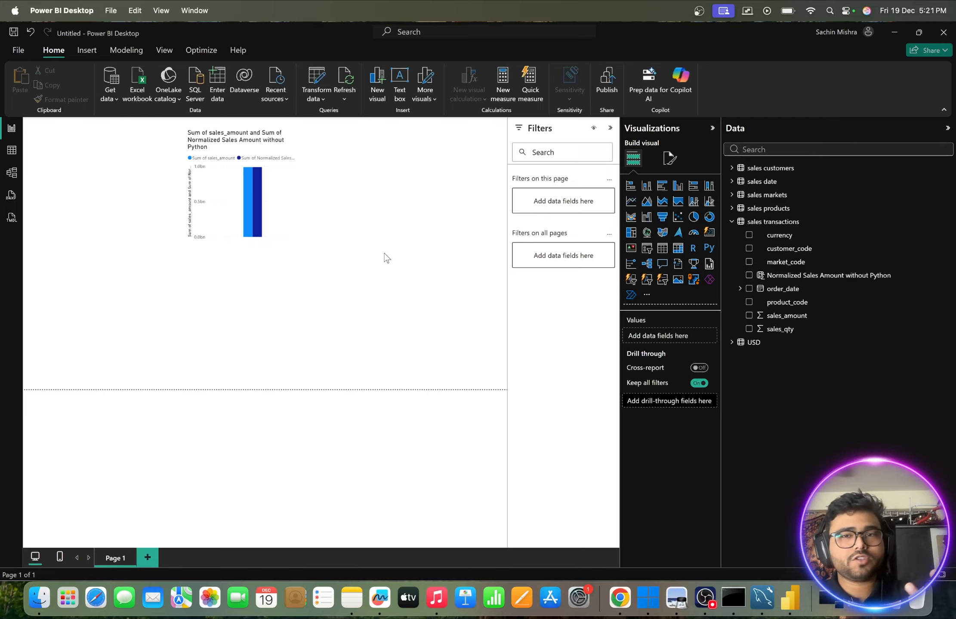
- Refresh all report data and check the values of the chart's bars
click(346, 101)
click(357, 118)
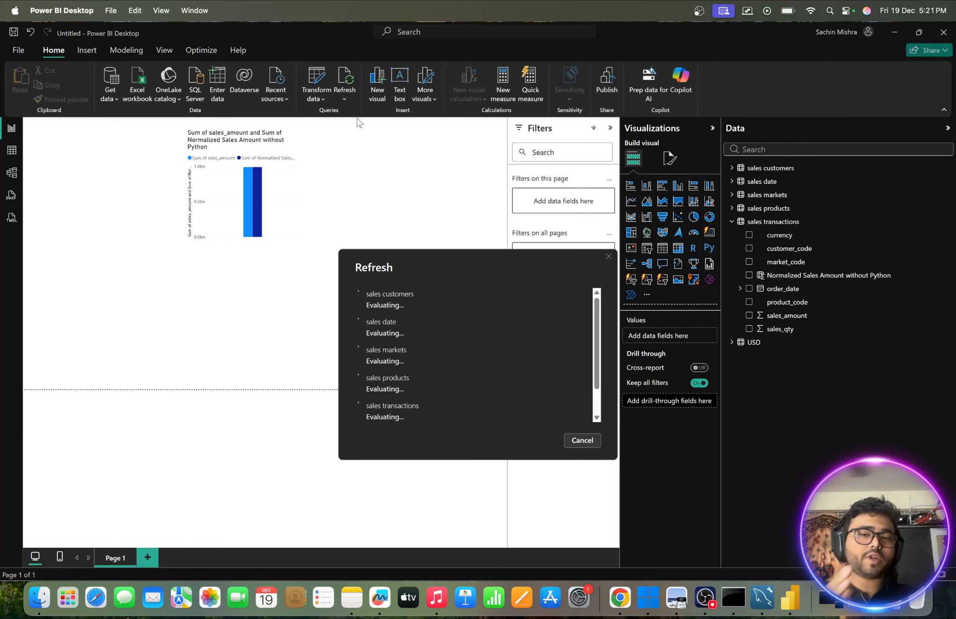
scroll(464, 296, down, 1)
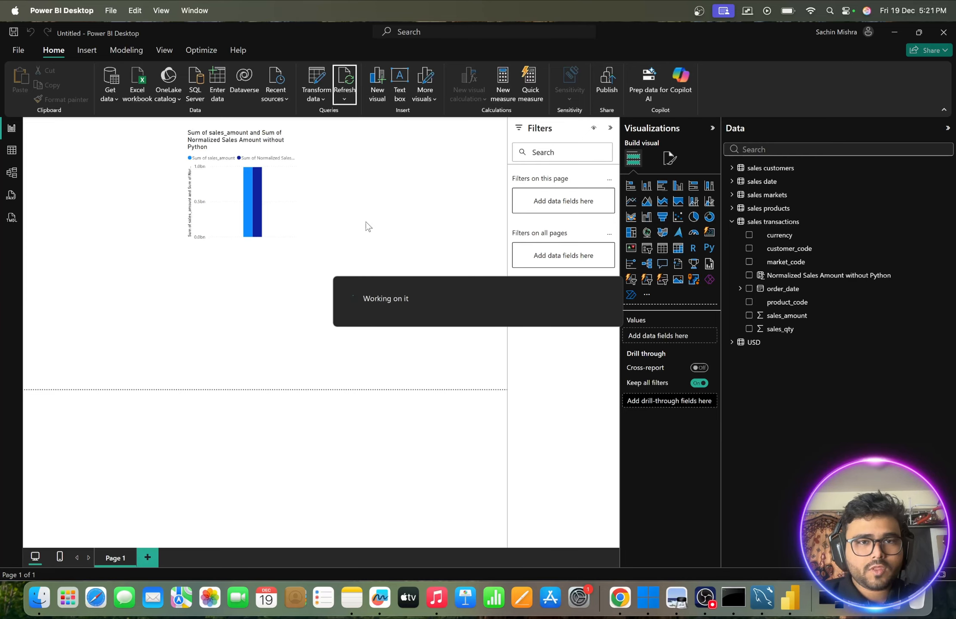
mouse_move(258, 207)
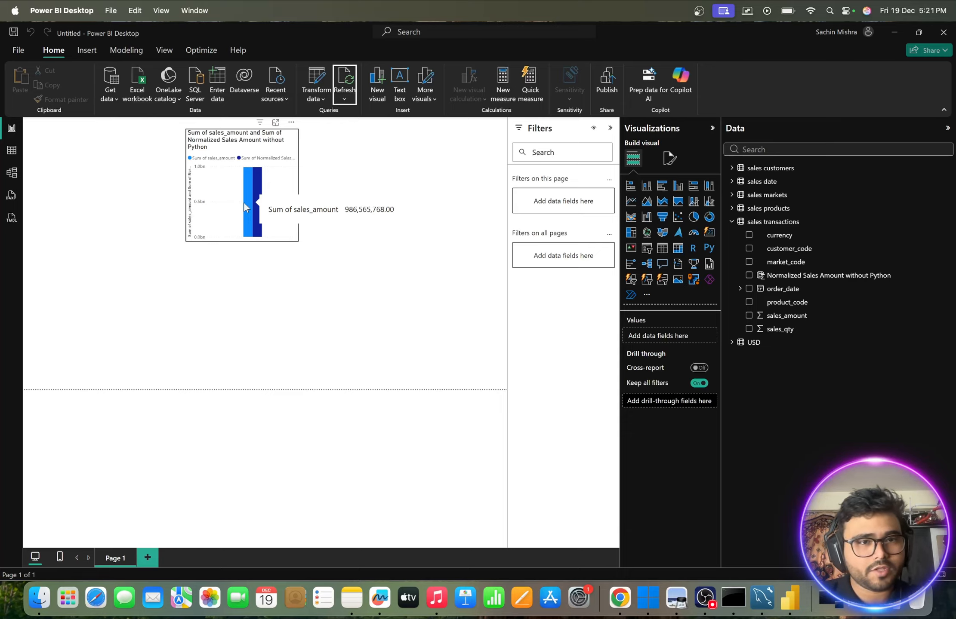
click(281, 309)
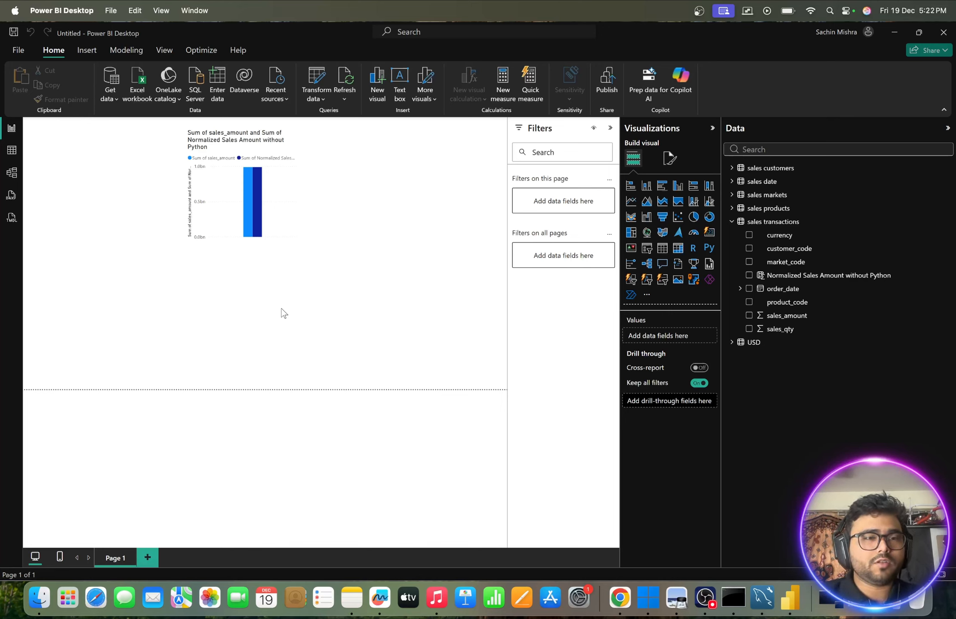
- Find the Python script data source by searching for python, and connect to it to bring up an empty script
click(112, 99)
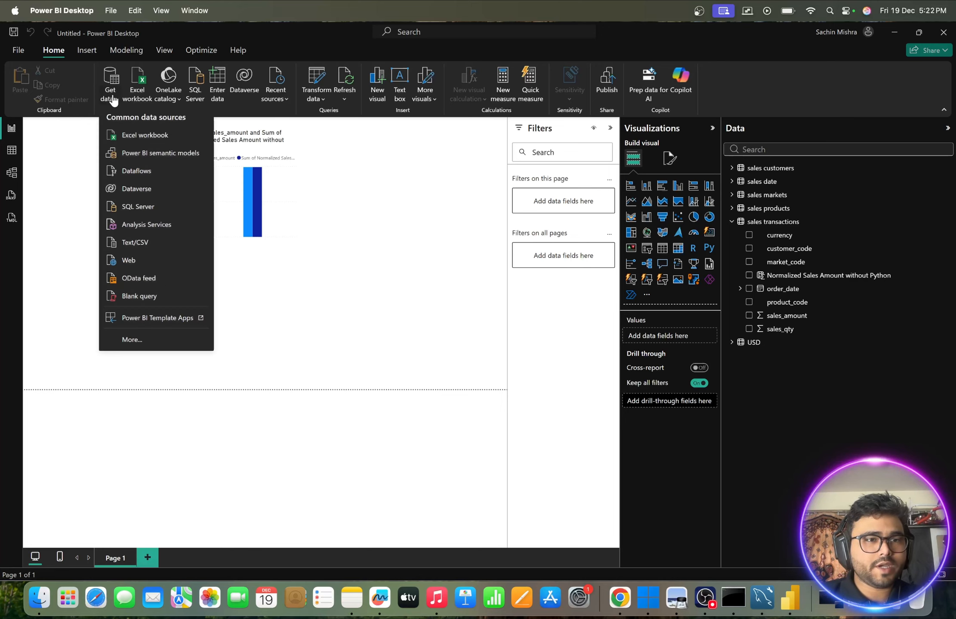
click(132, 339)
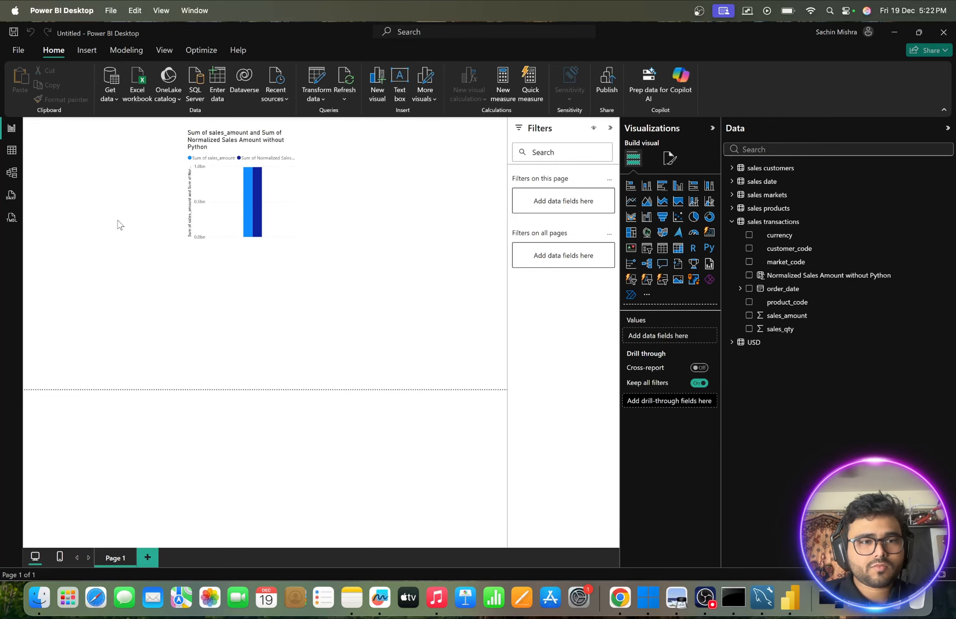
text(python)
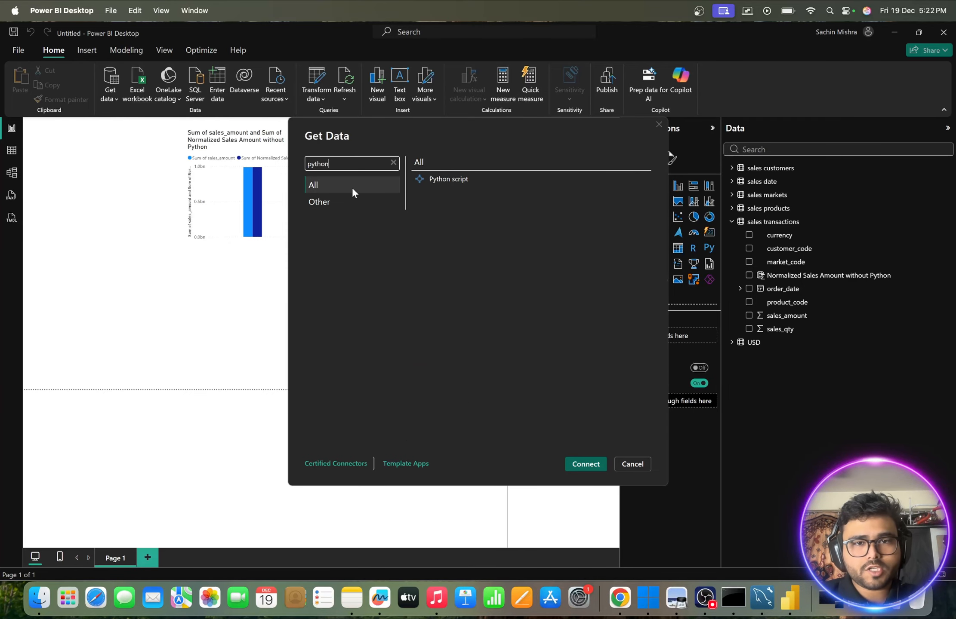
click(443, 179)
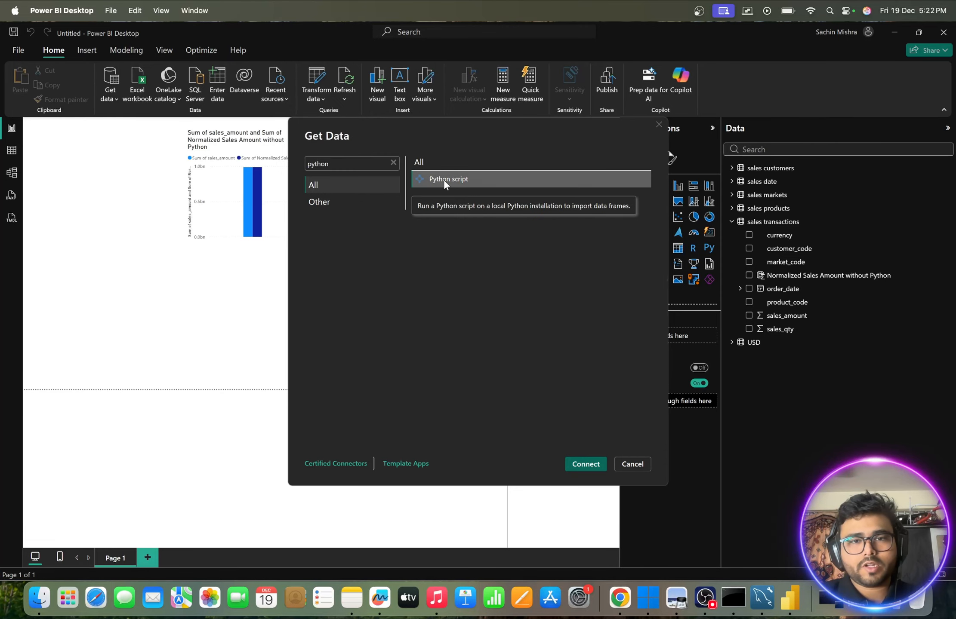
click(583, 464)
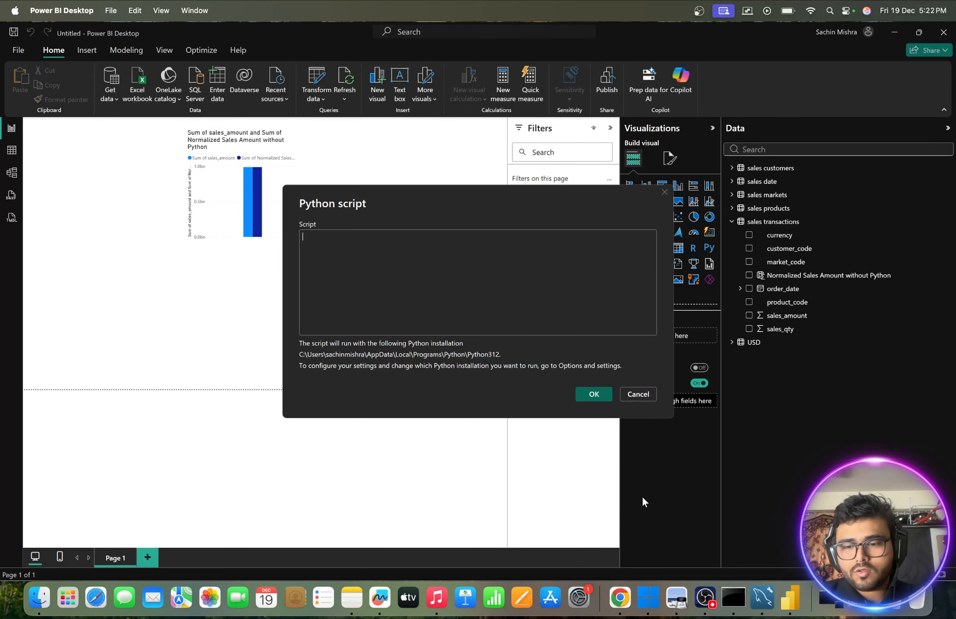
- Switch to Microsoft Edge in Windows 11 and search the web for "python installation on windows"
click(655, 601)
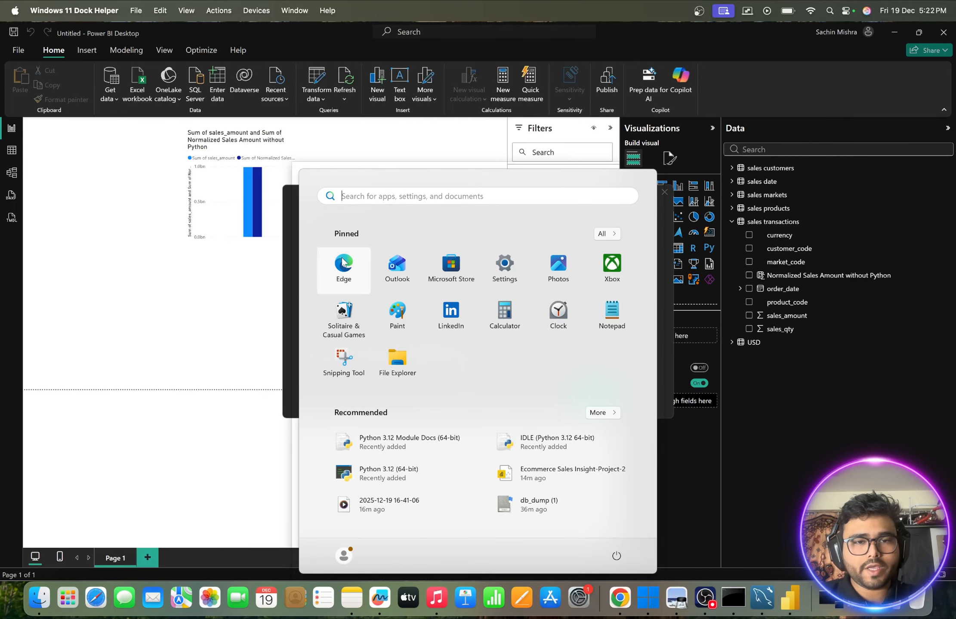
click(343, 264)
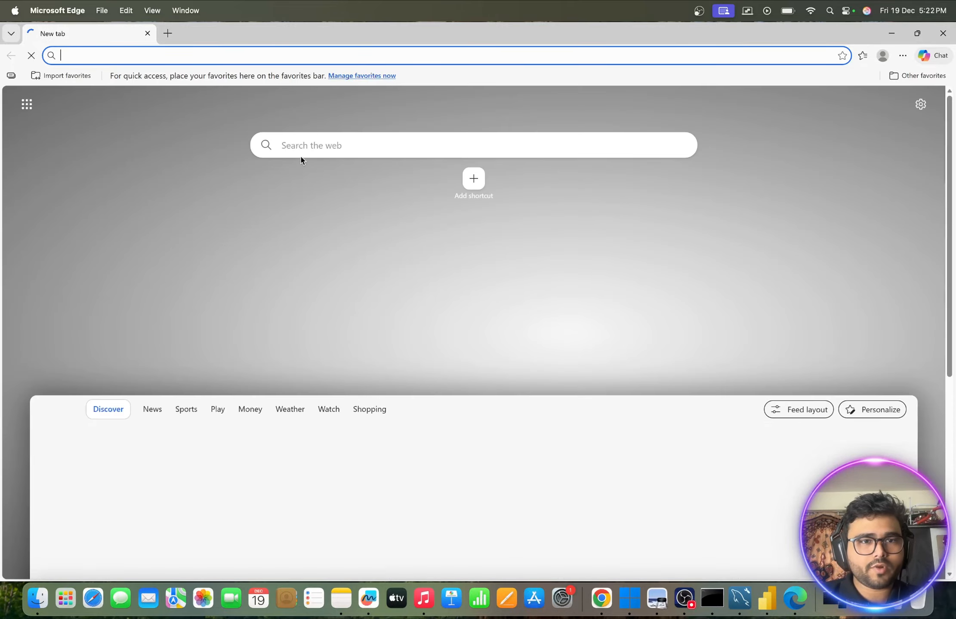
click(301, 151)
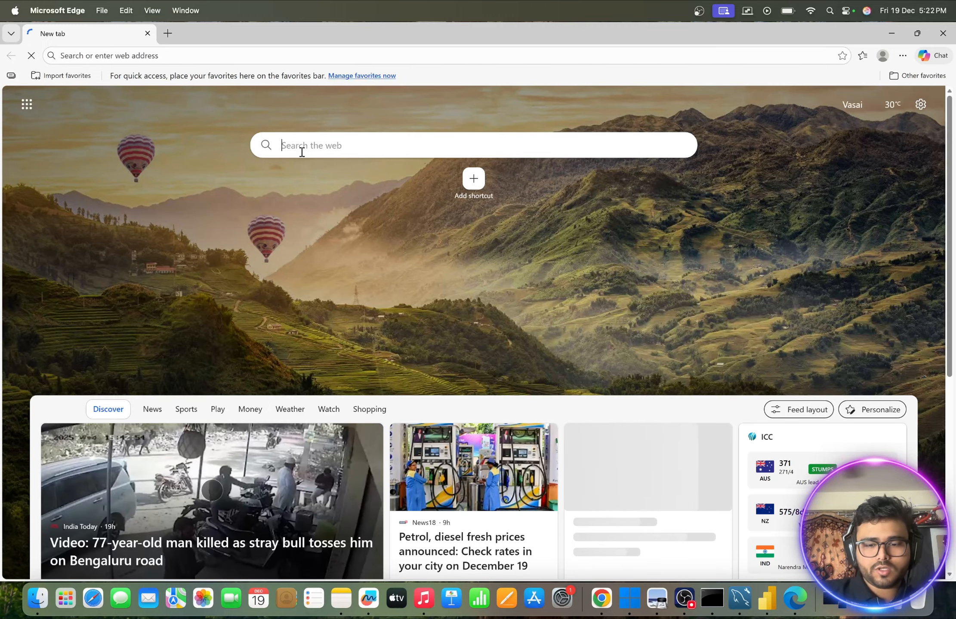
text(python)
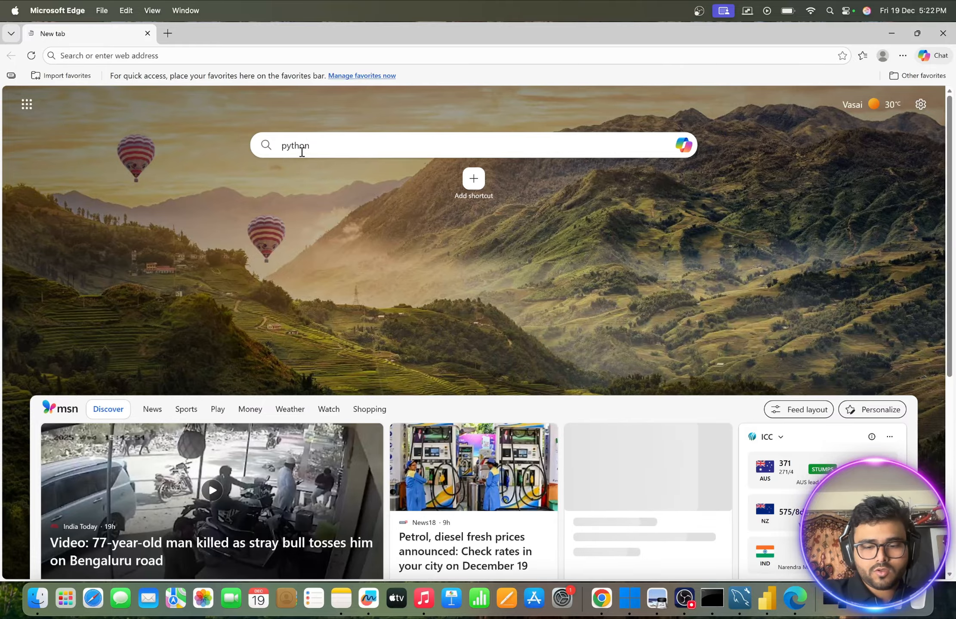
text( installati)
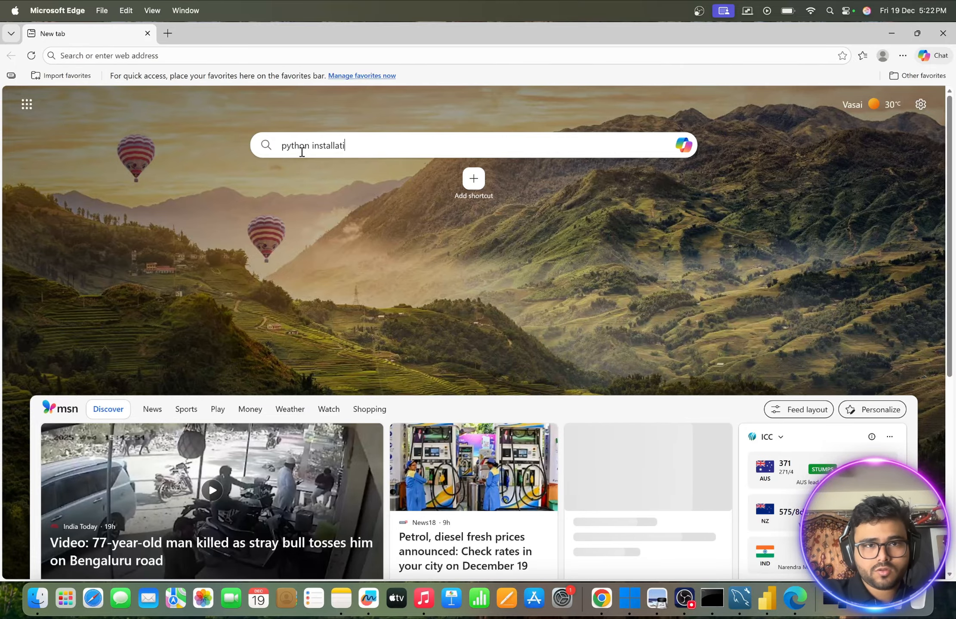
text(on on windows)
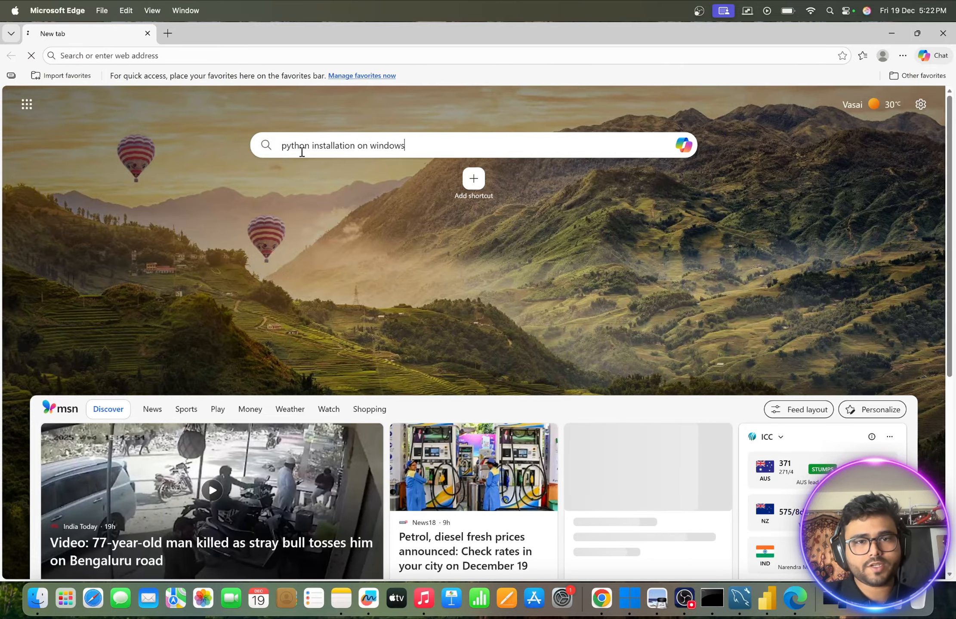
key(Return)
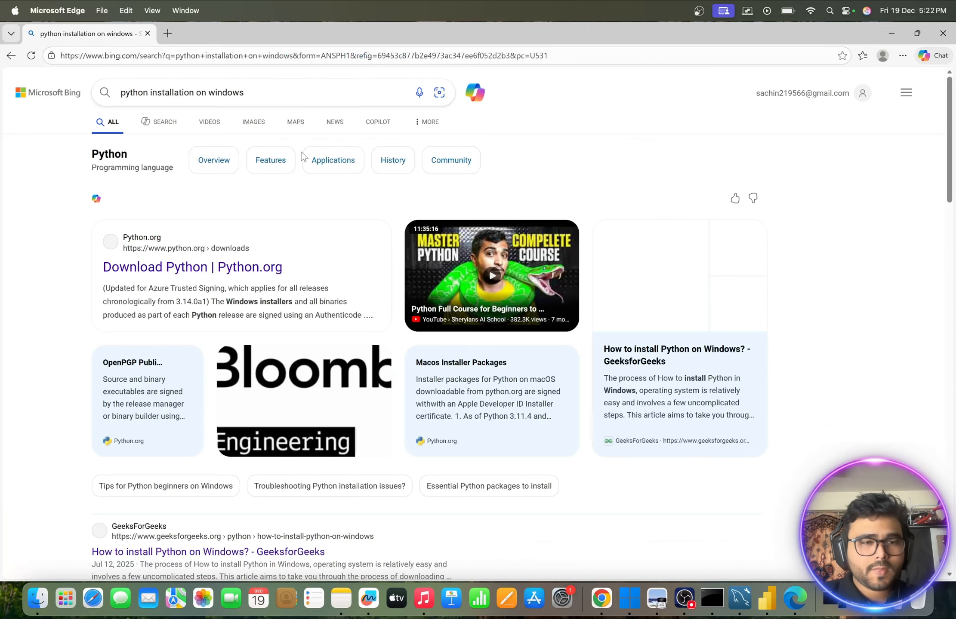
- Open the Download Python page on Python.org and look through its release lists and download options
click(172, 263)
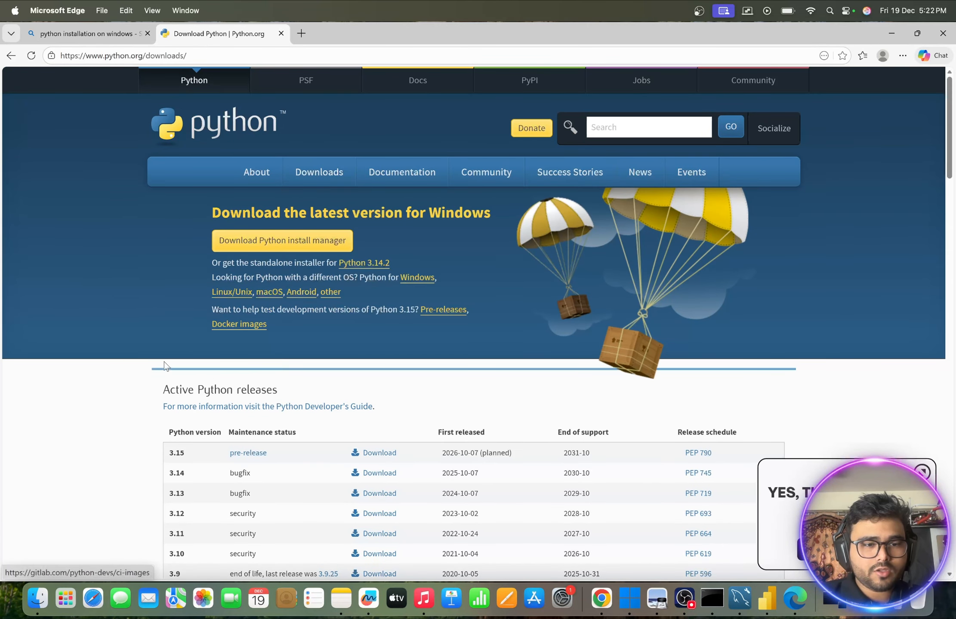
scroll(164, 363, down, 2)
scroll(166, 365, down, 1)
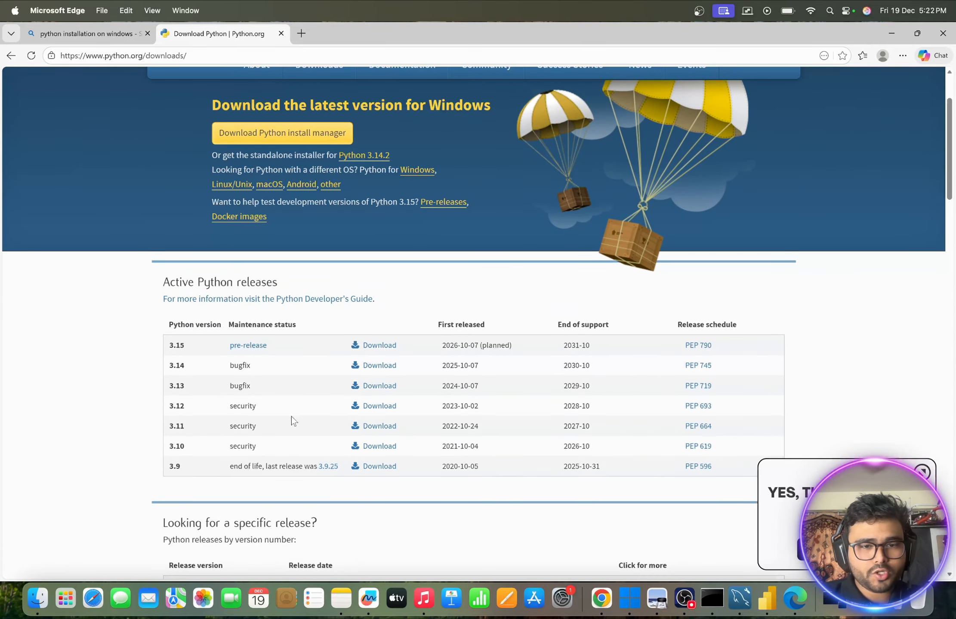
scroll(355, 418, down, 8)
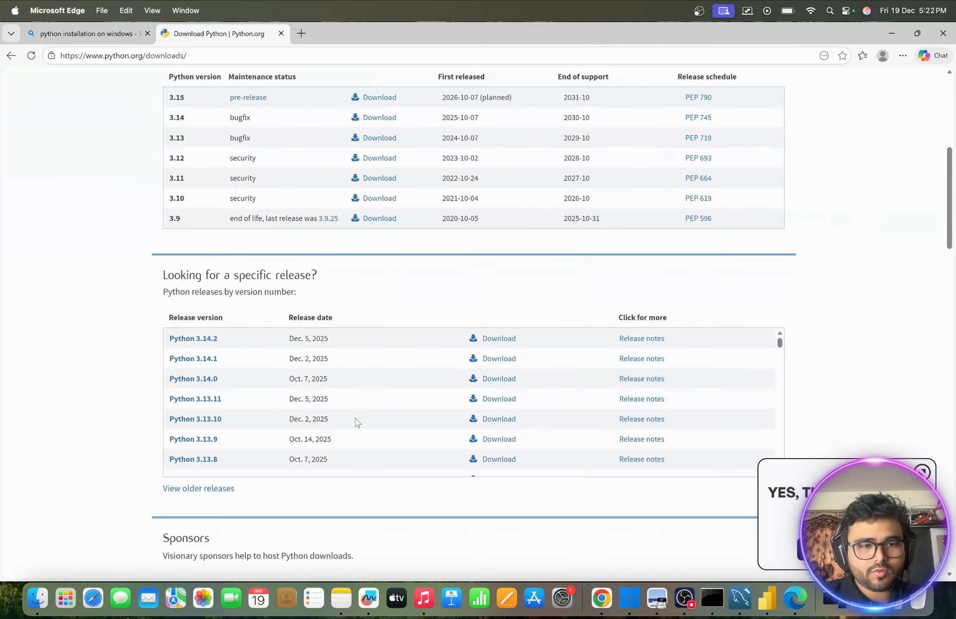
scroll(355, 418, up, 10)
mouse_move(322, 178)
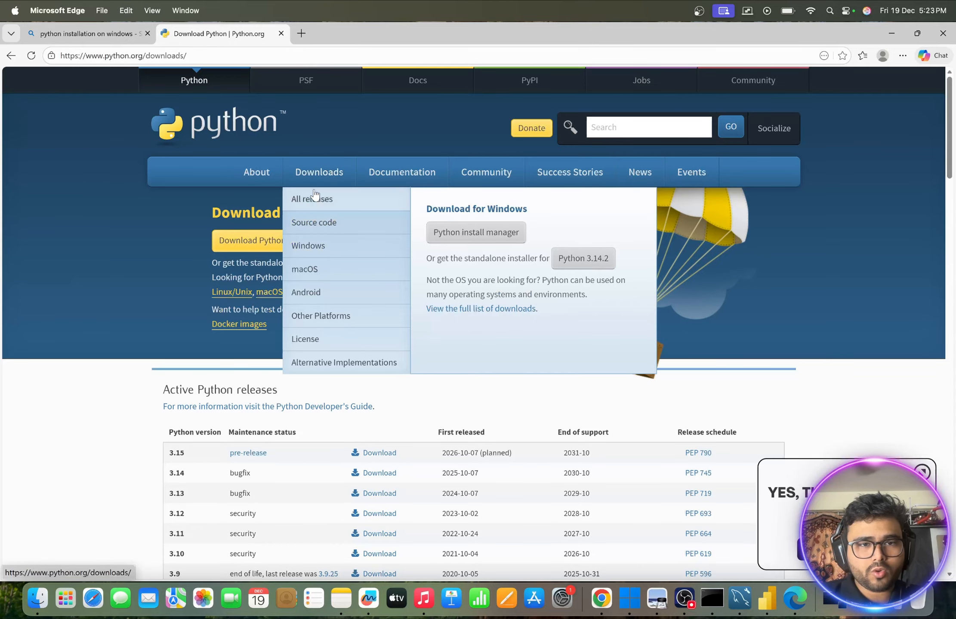
- Open the All releases page on Python.org and look through its releases by version number and the rest of the page
click(313, 195)
scroll(386, 315, down, 5)
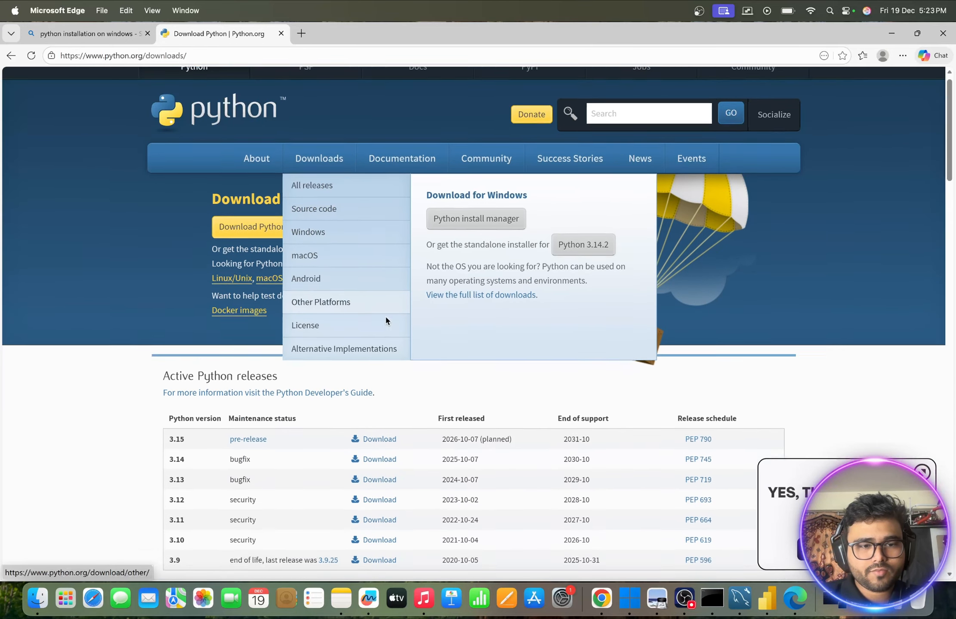
scroll(227, 374, down, 7)
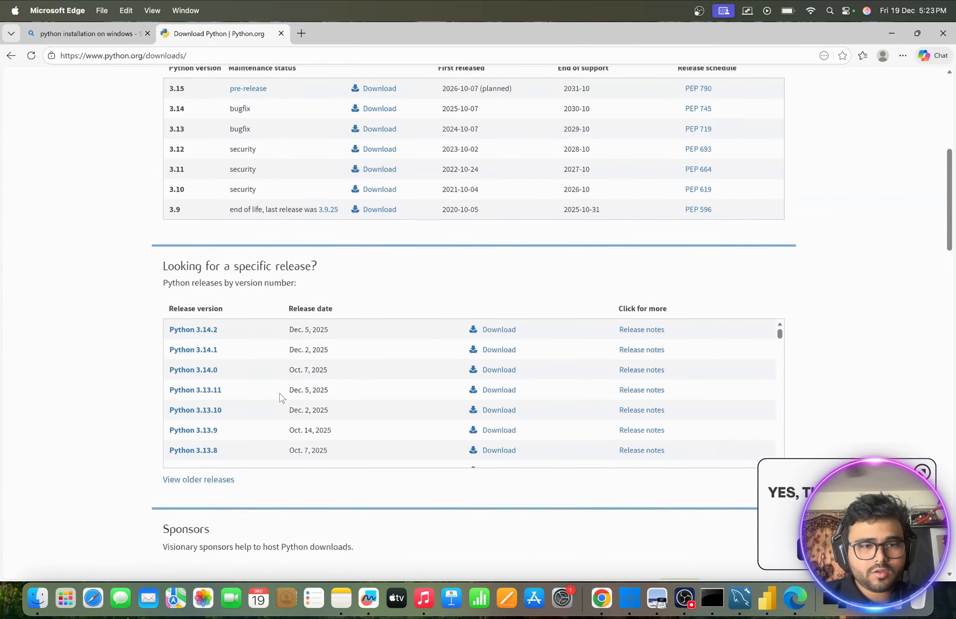
scroll(247, 404, down, 10)
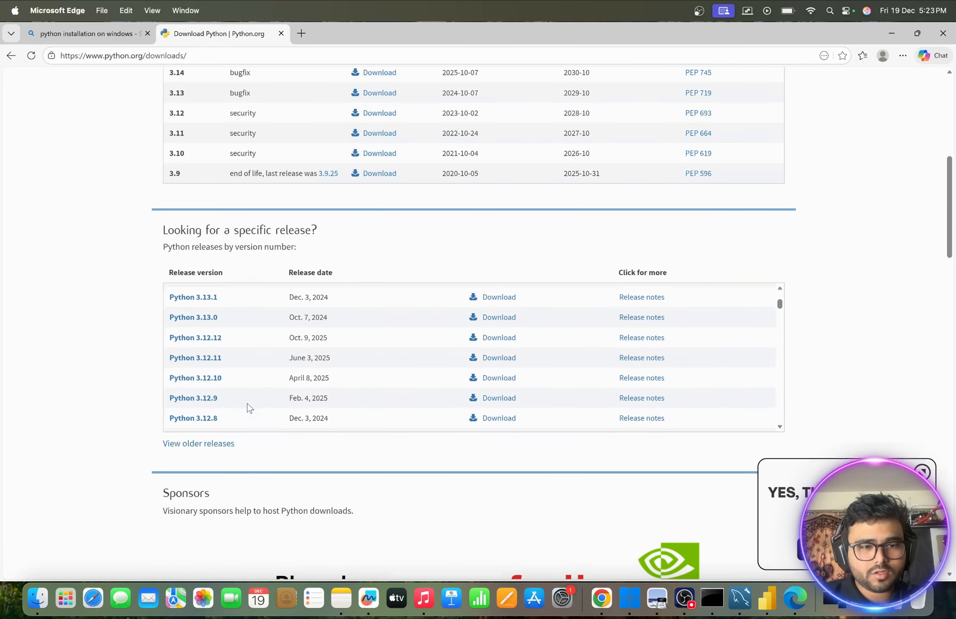
scroll(247, 404, up, 1)
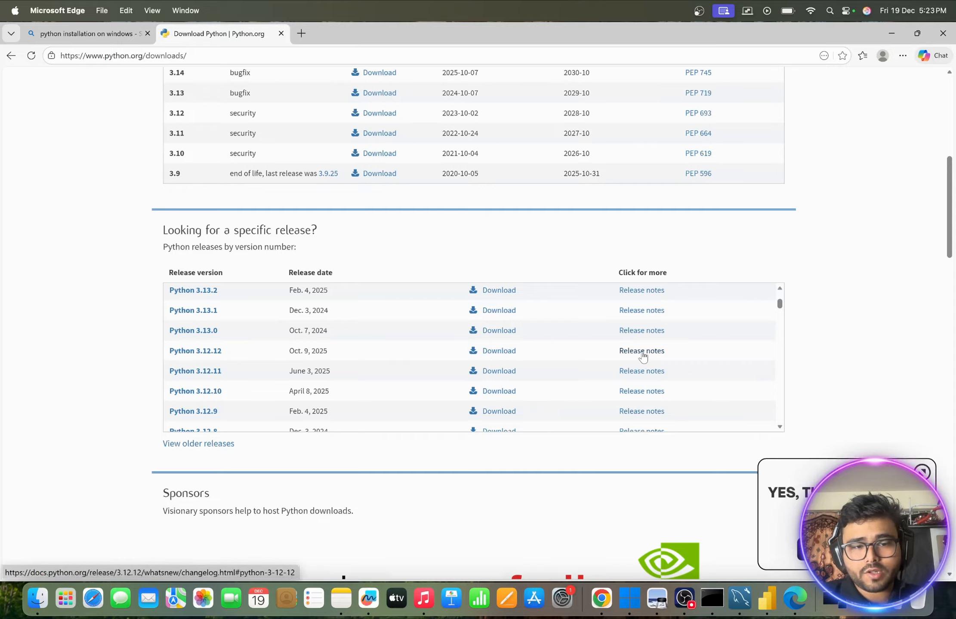
scroll(450, 401, down, 1)
scroll(451, 400, down, 15)
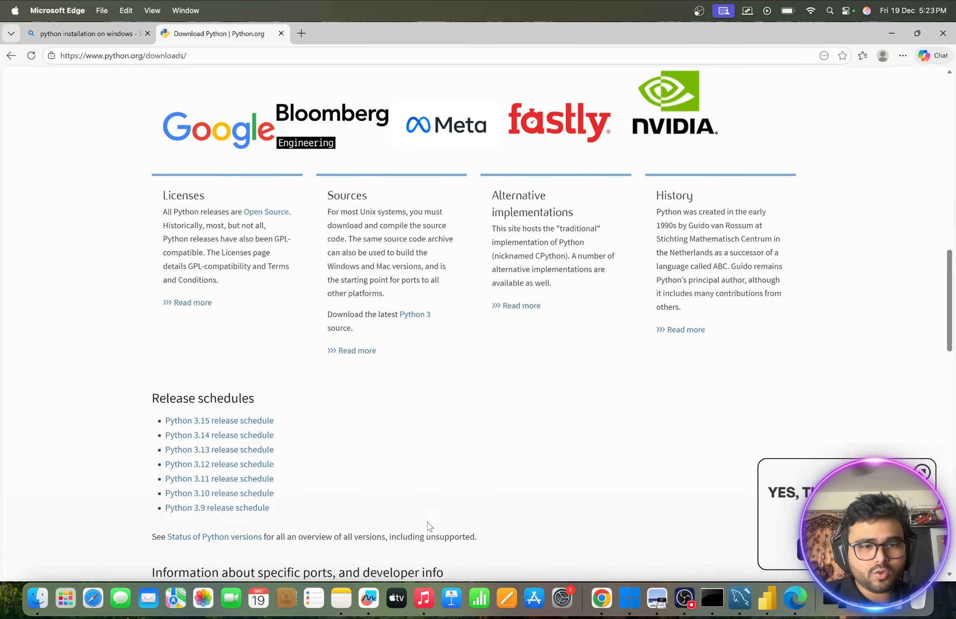
scroll(429, 526, down, 10)
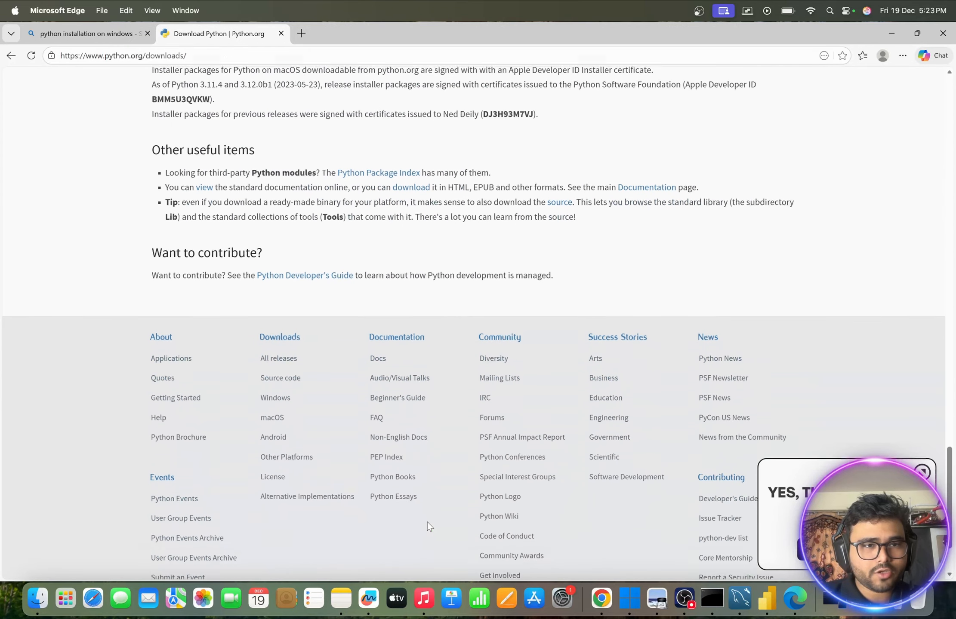
scroll(427, 521, up, 15)
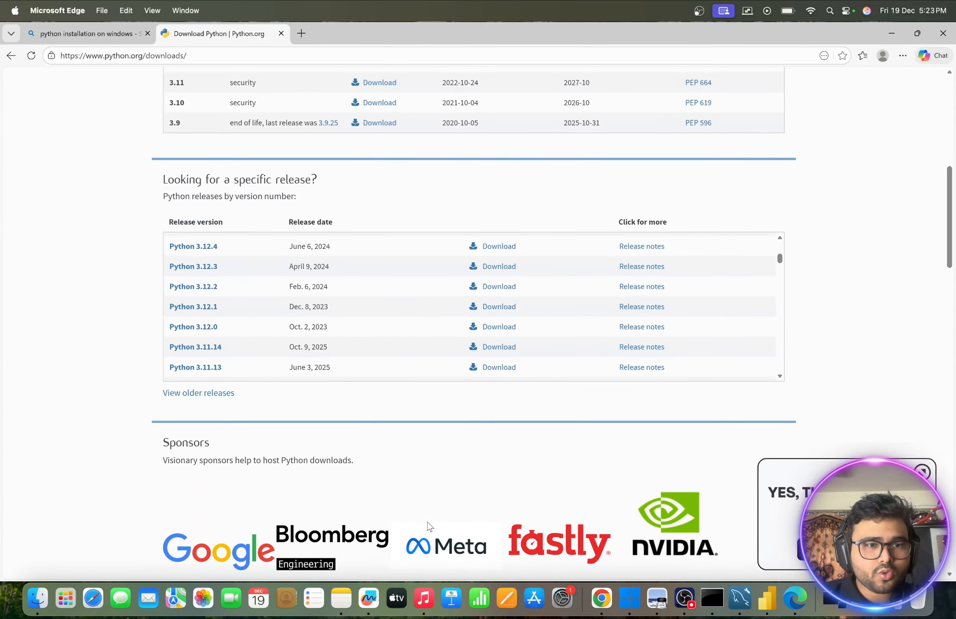
scroll(414, 445, up, 5)
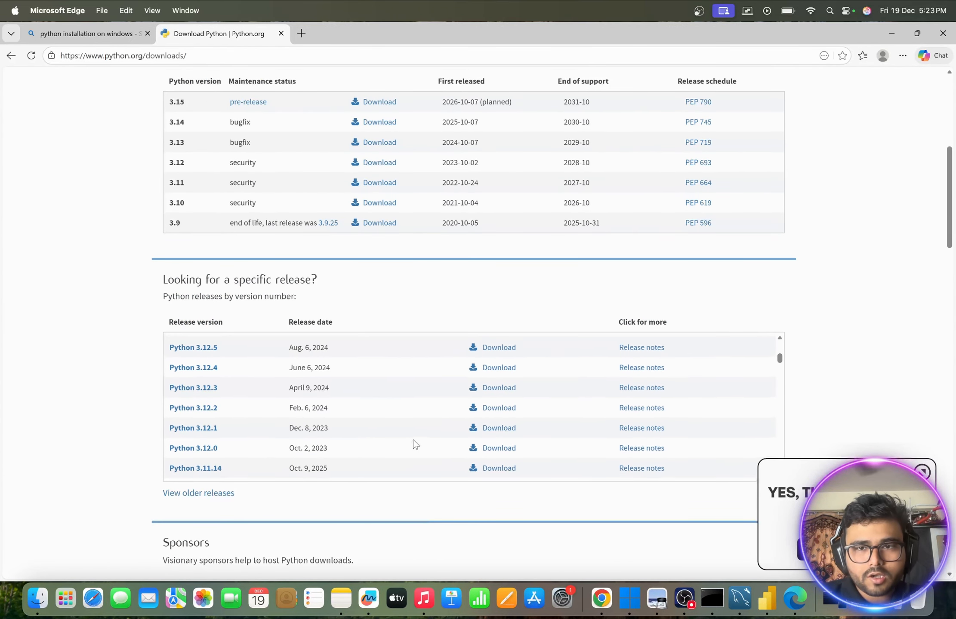
scroll(437, 189, up, 8)
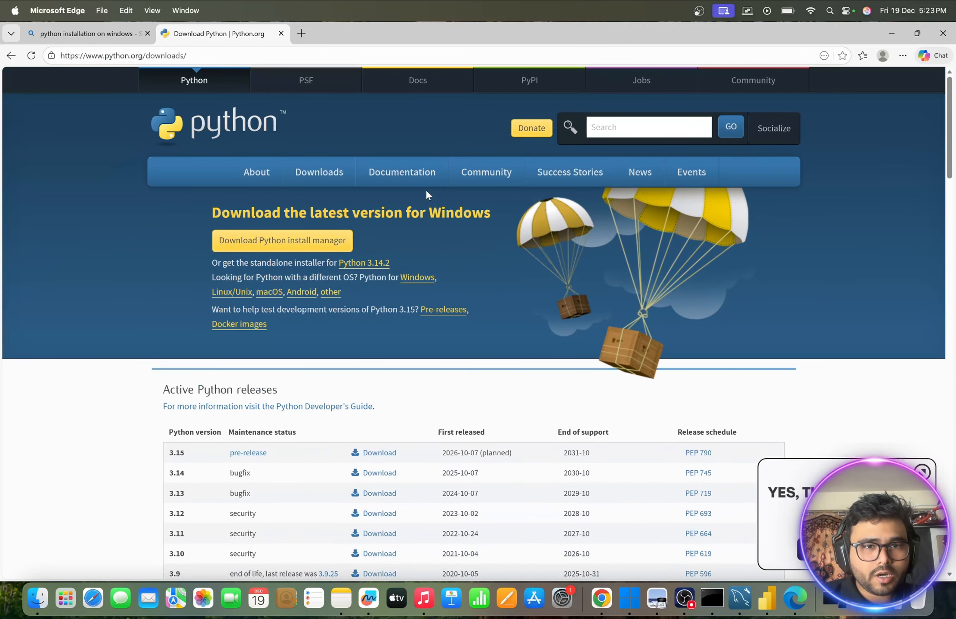
- Reopen All releases and compare the active Python releases with the specific release list
mouse_move(375, 188)
mouse_move(330, 186)
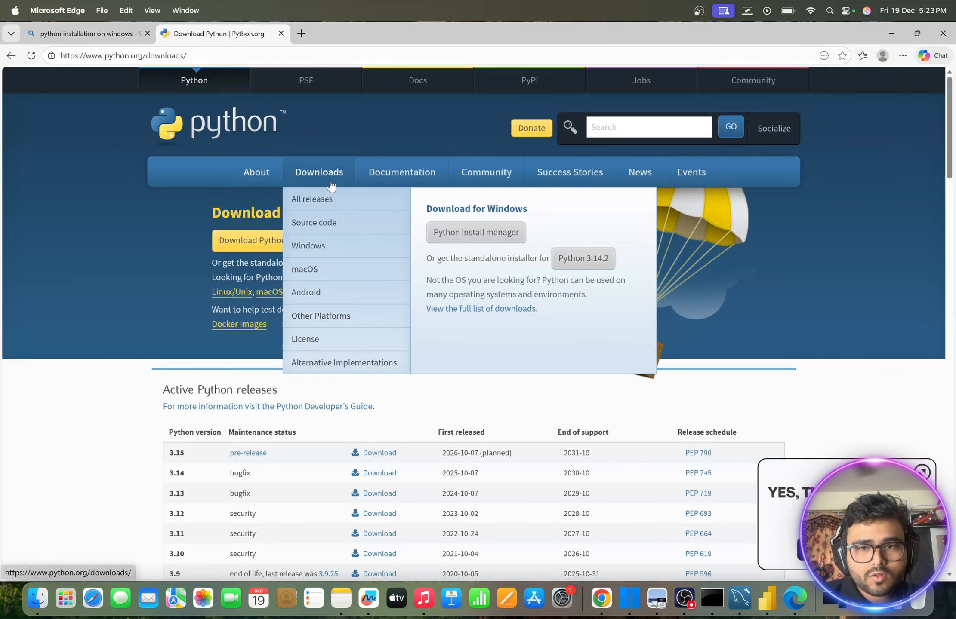
click(314, 199)
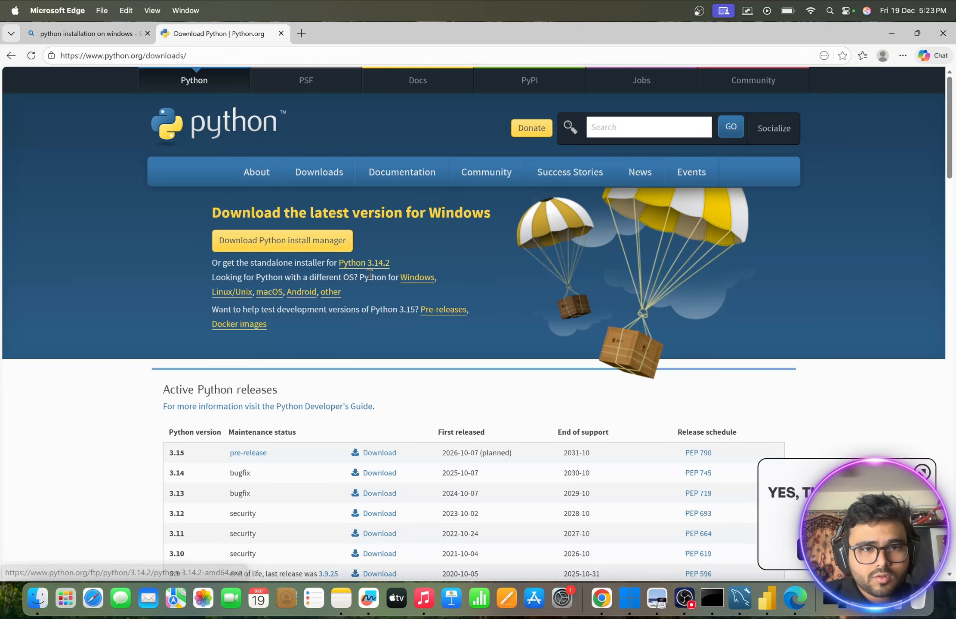
scroll(370, 275, down, 3)
scroll(369, 278, down, 2)
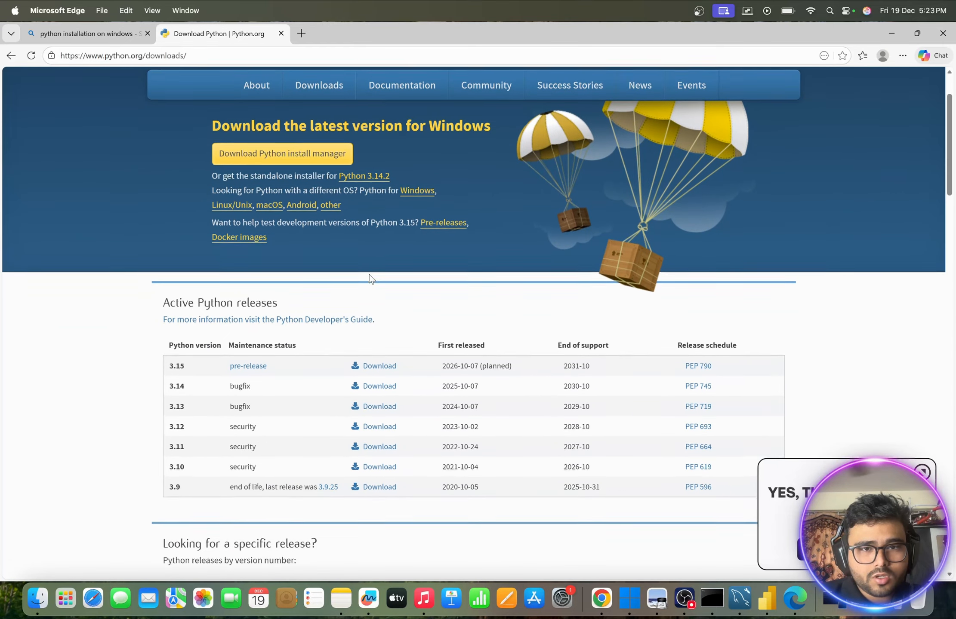
scroll(462, 290, down, 2)
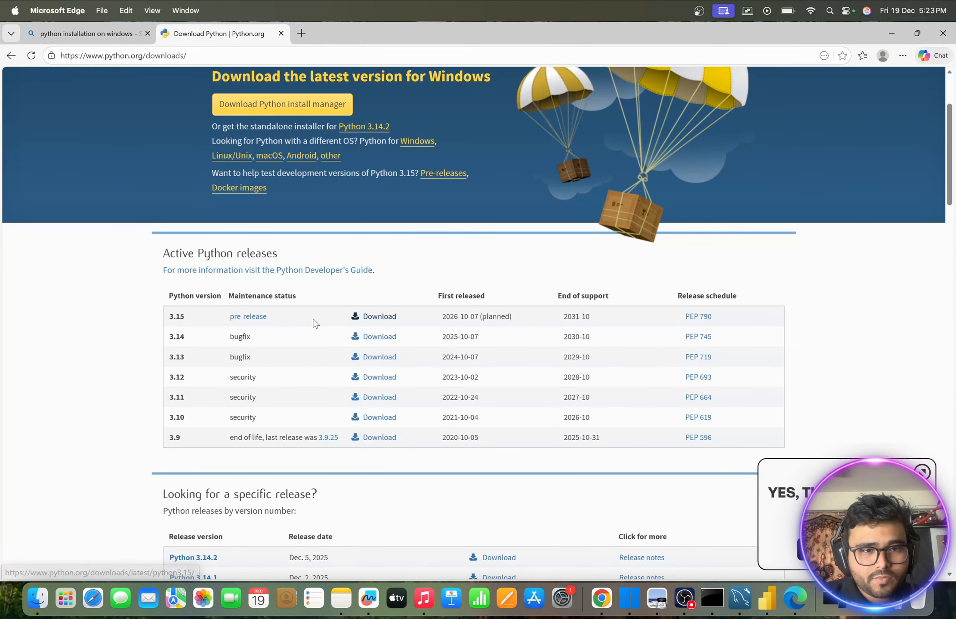
scroll(302, 393, down, 3)
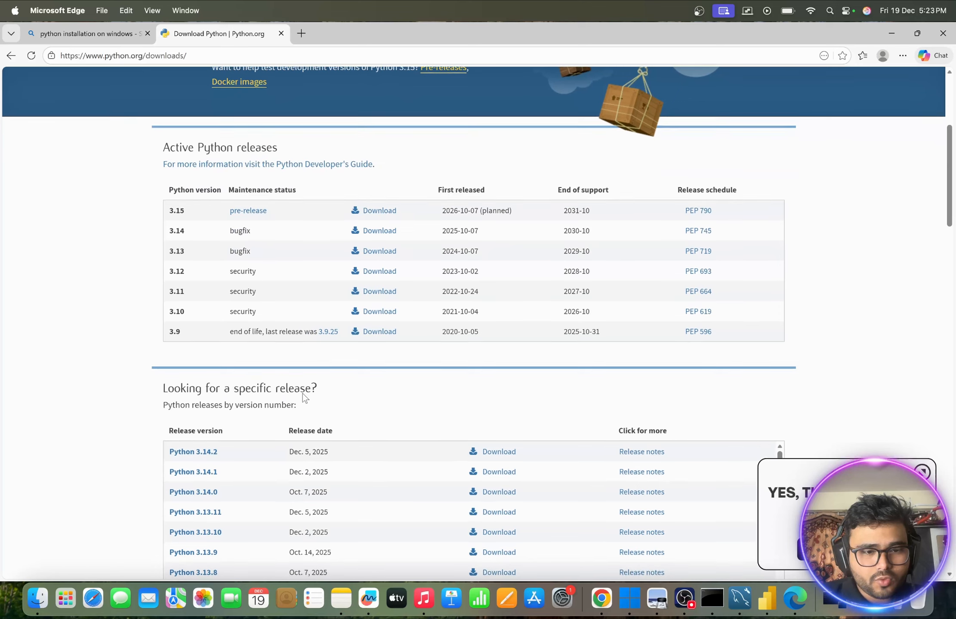
scroll(292, 444, down, 3)
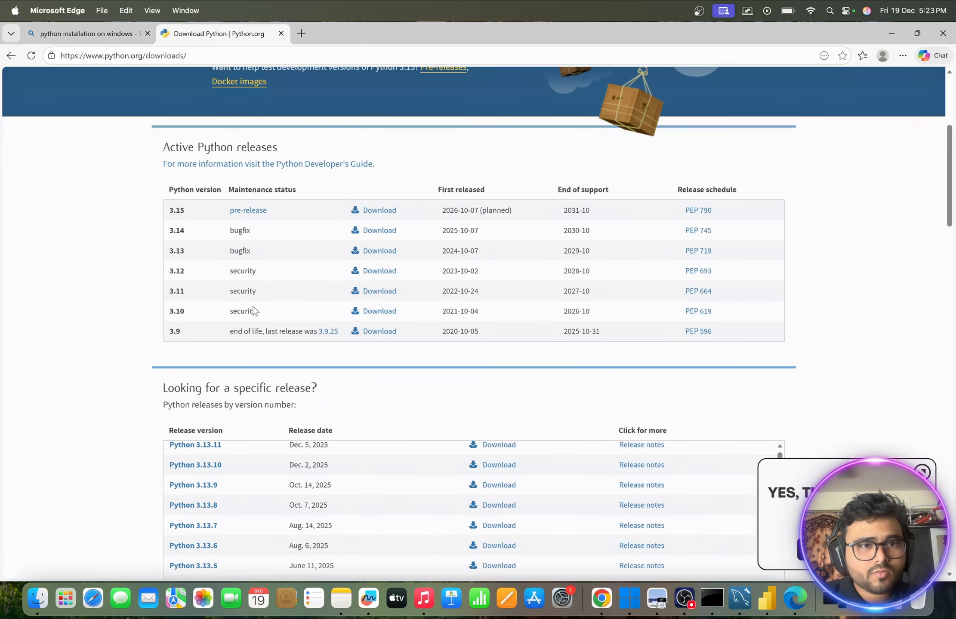
- Search Python.org for "3.12" and open the Python 3.12.10 release page from the results
scroll(254, 310, up, 6)
mouse_move(256, 174)
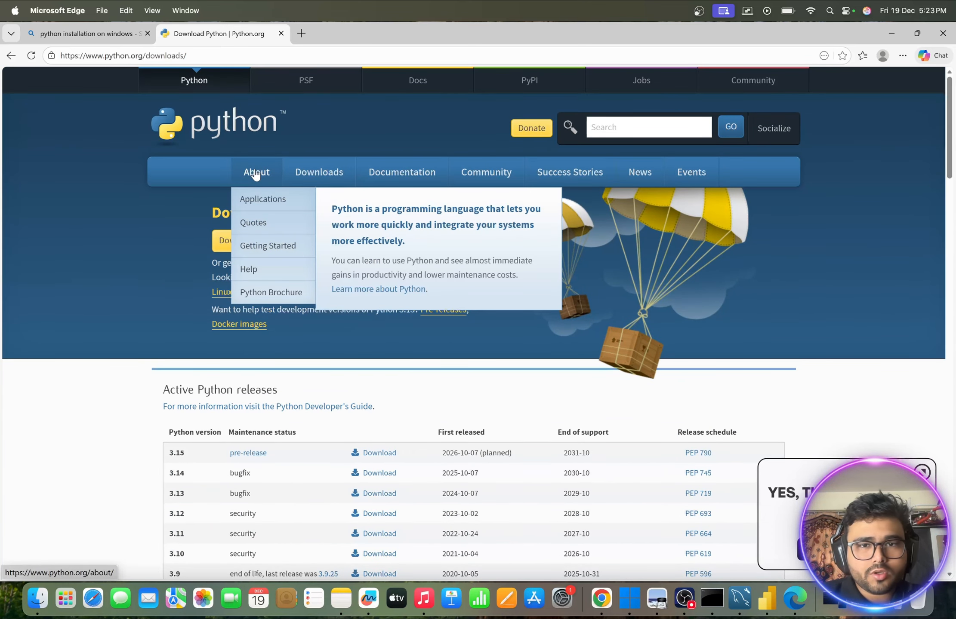
click(623, 128)
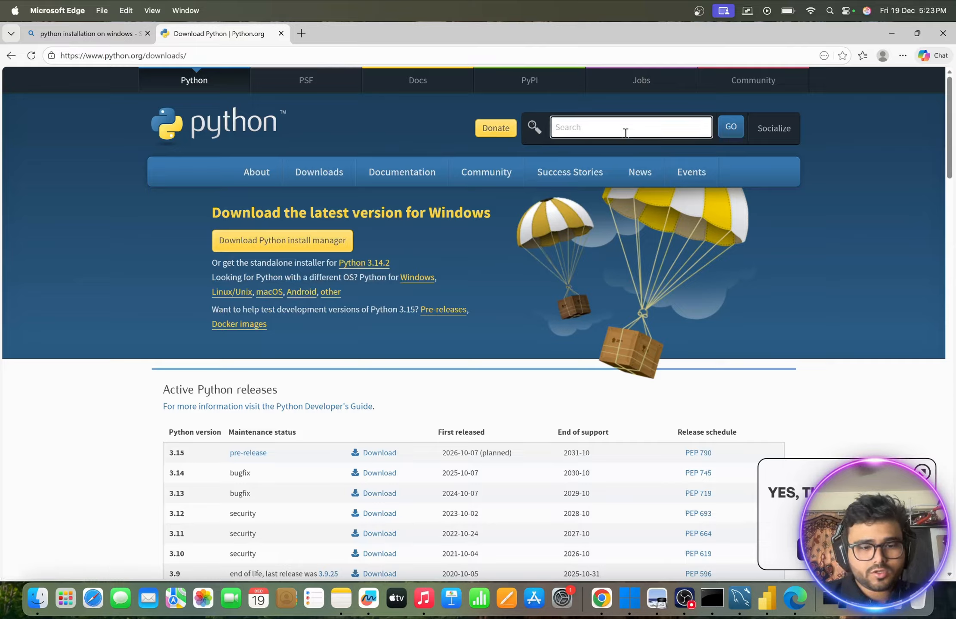
text(3.12)
key(Return)
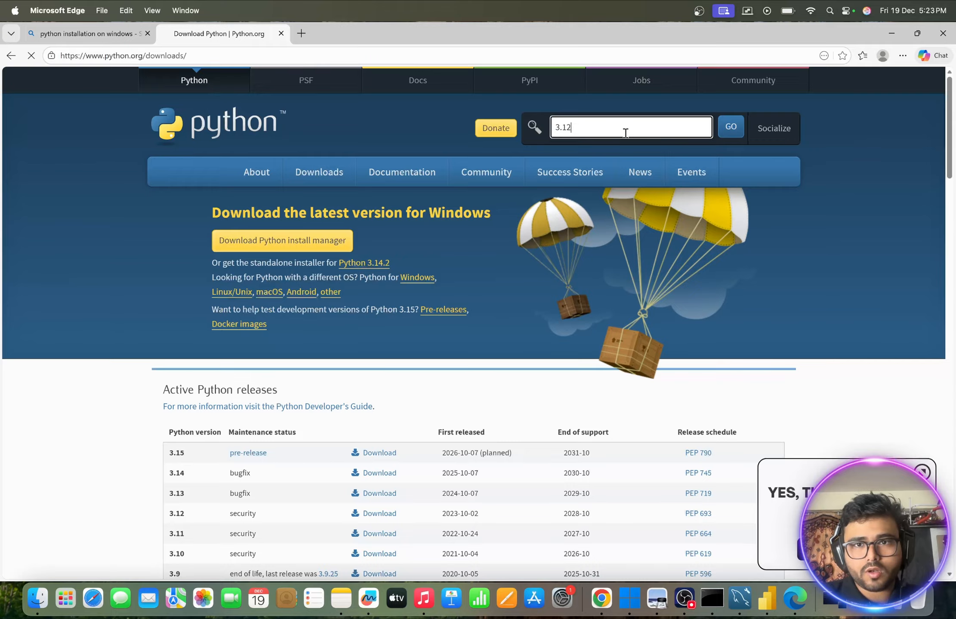
scroll(379, 288, down, 2)
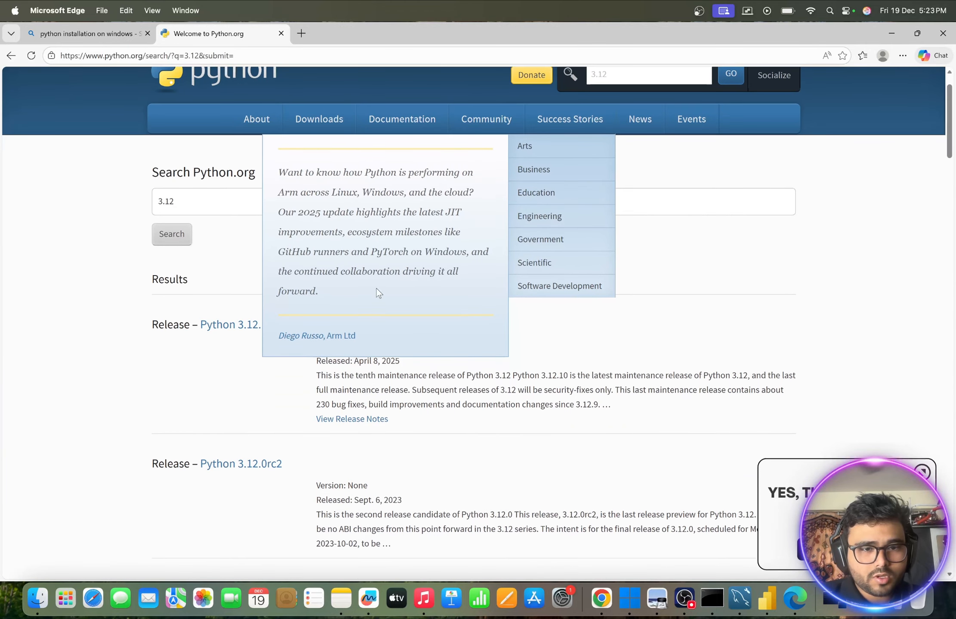
click(253, 327)
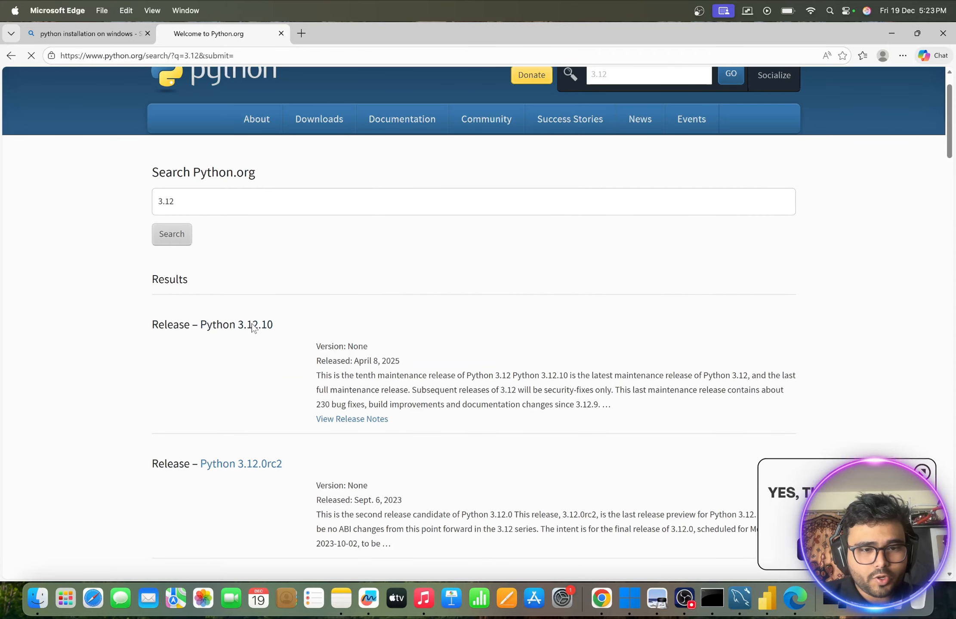
- Download the Windows installer (64-bit) from the Files section of the Python 3.12.10 release
scroll(332, 329, down, 3)
scroll(332, 330, down, 20)
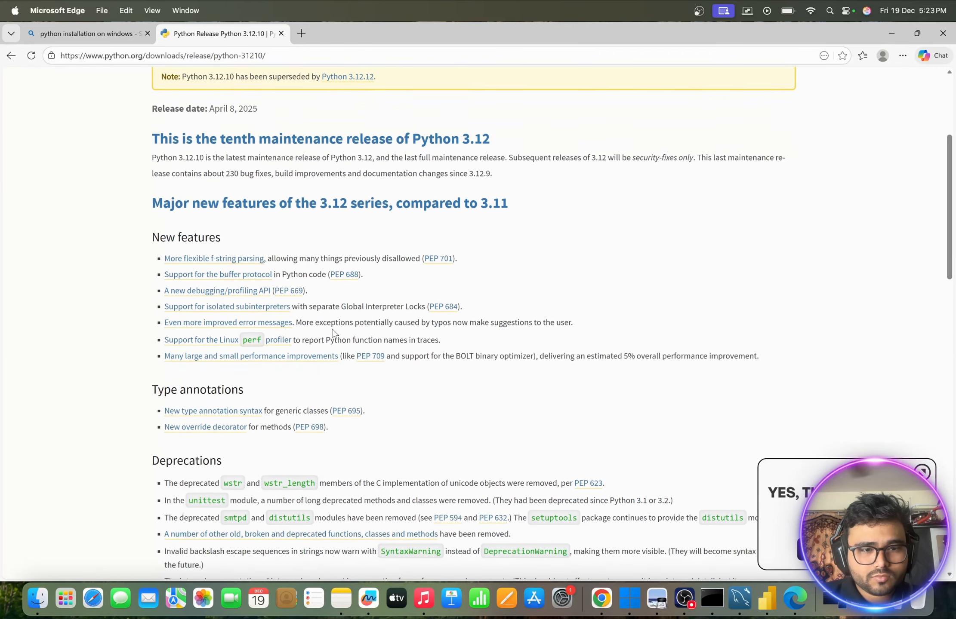
scroll(332, 330, down, 3)
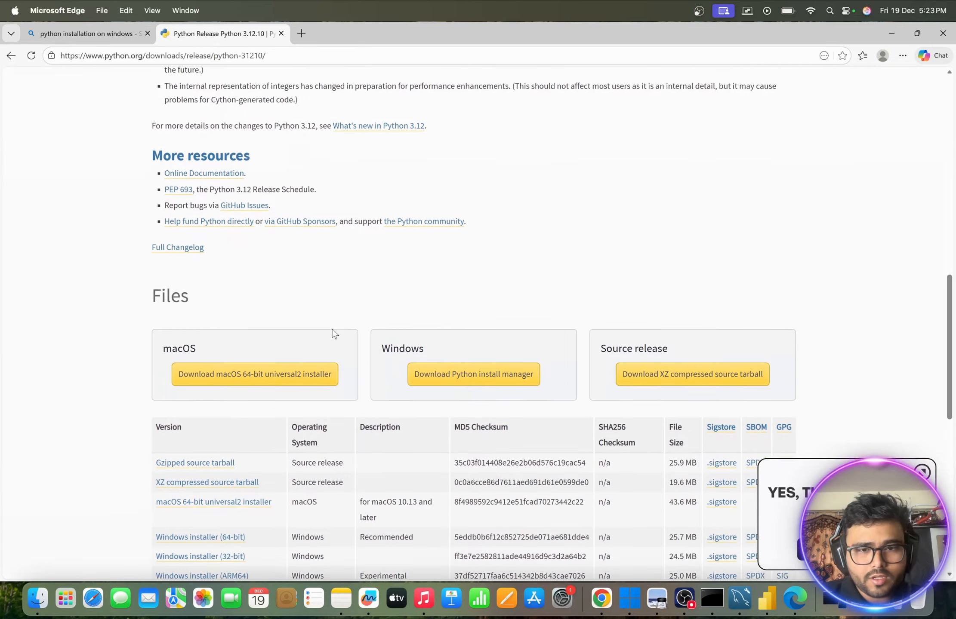
scroll(293, 332, down, 4)
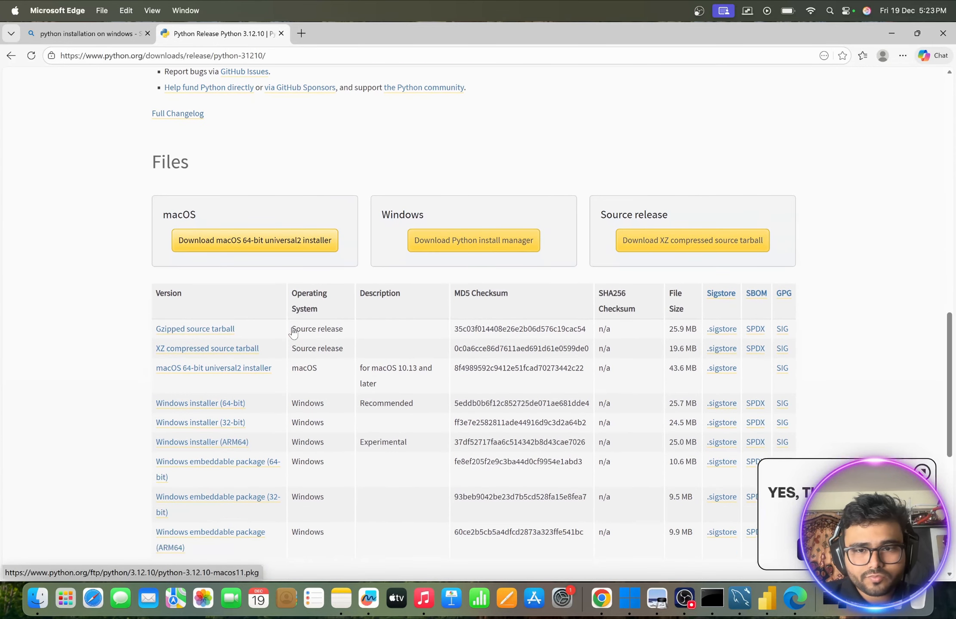
scroll(261, 379, down, 3)
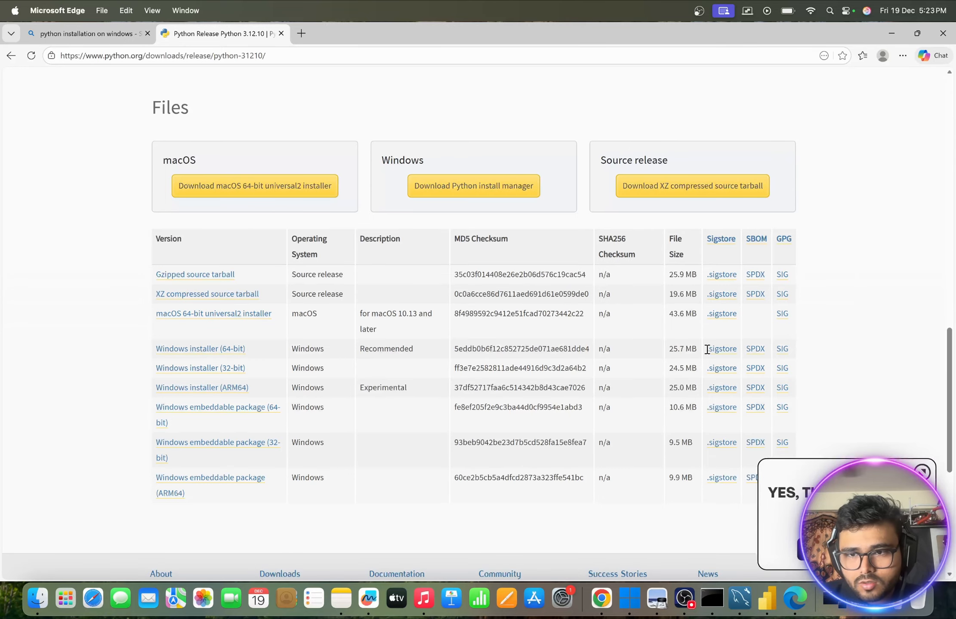
click(198, 350)
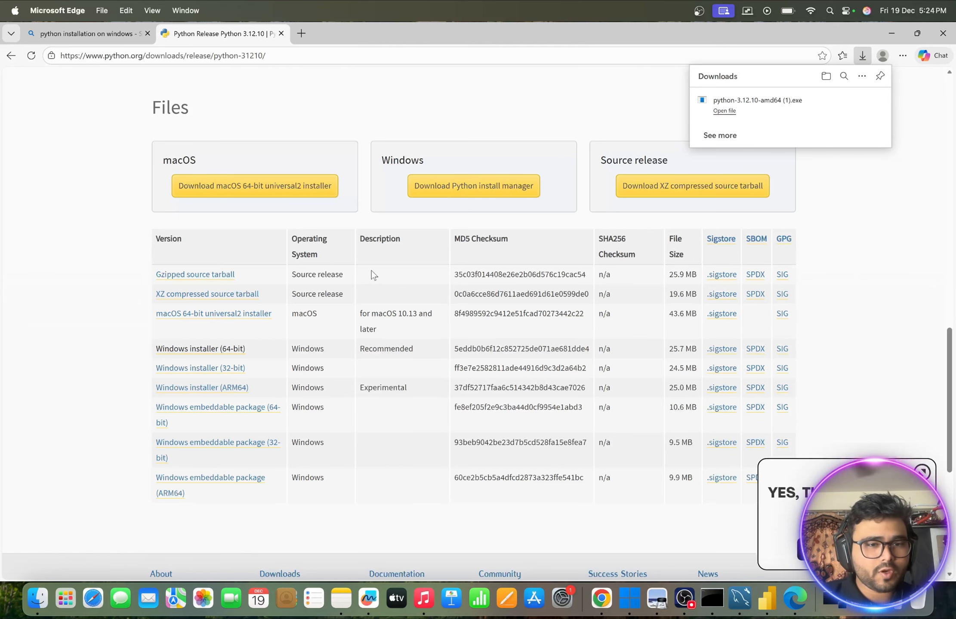
scroll(251, 277, up, 1)
scroll(252, 277, up, 1)
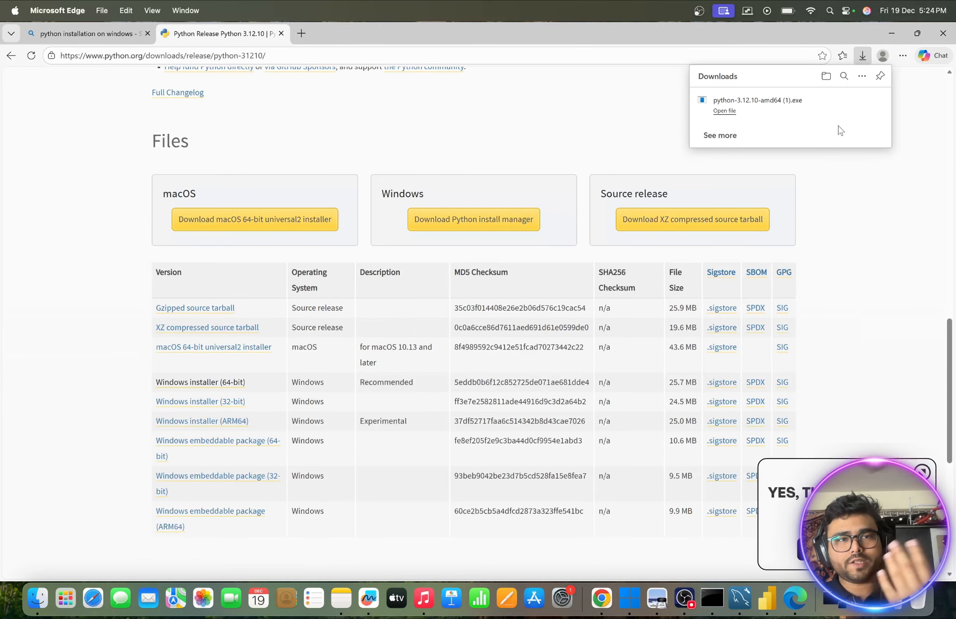
- Minimize the browser, switch to Notes, and copy the code under "Python code for df" in the Chapter-9 note, from import requests through df
click(891, 36)
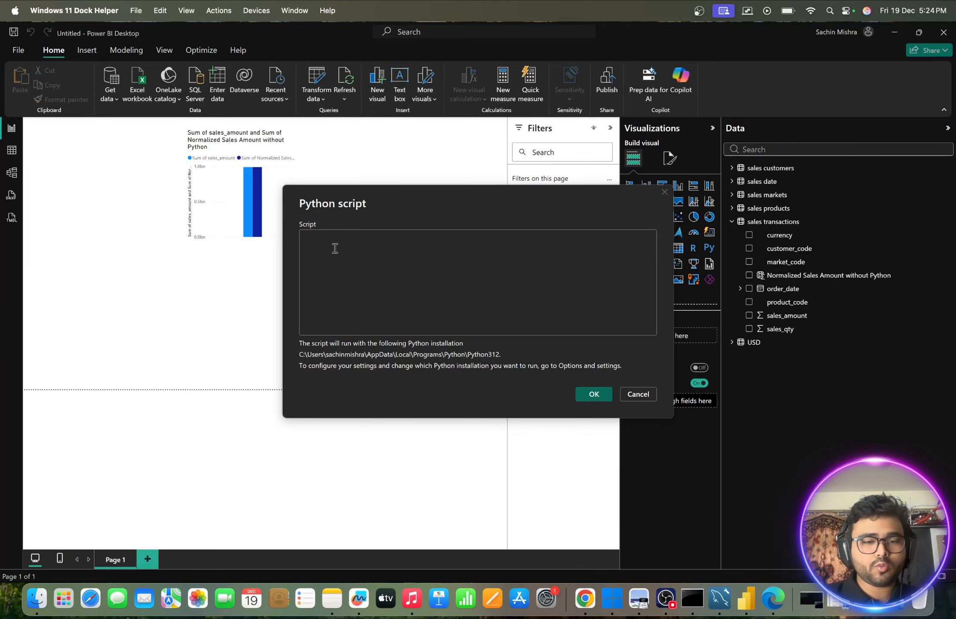
click(336, 596)
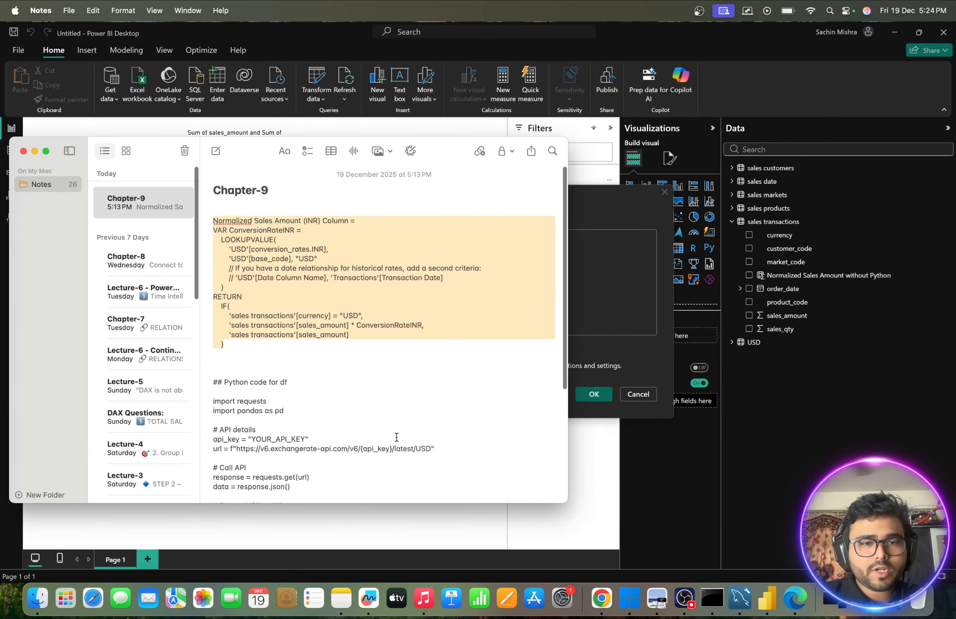
scroll(396, 437, down, 5)
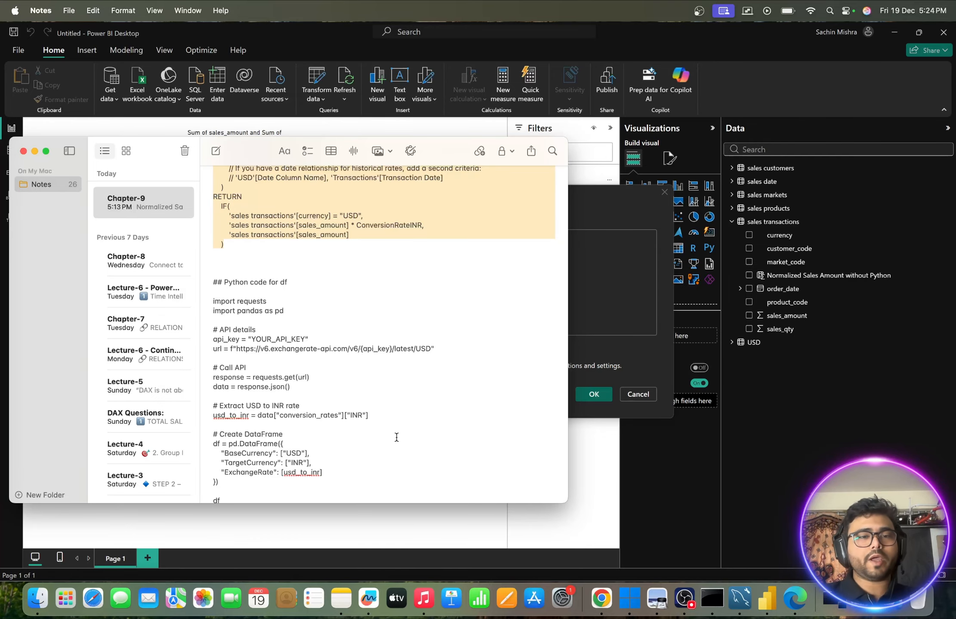
scroll(372, 340, down, 2)
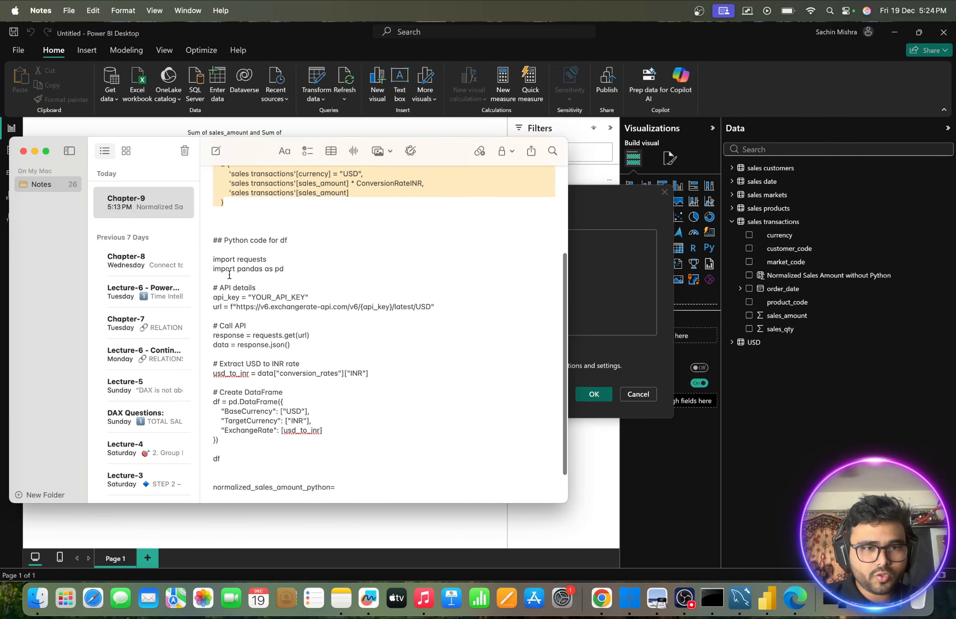
drag(212, 260, 220, 463)
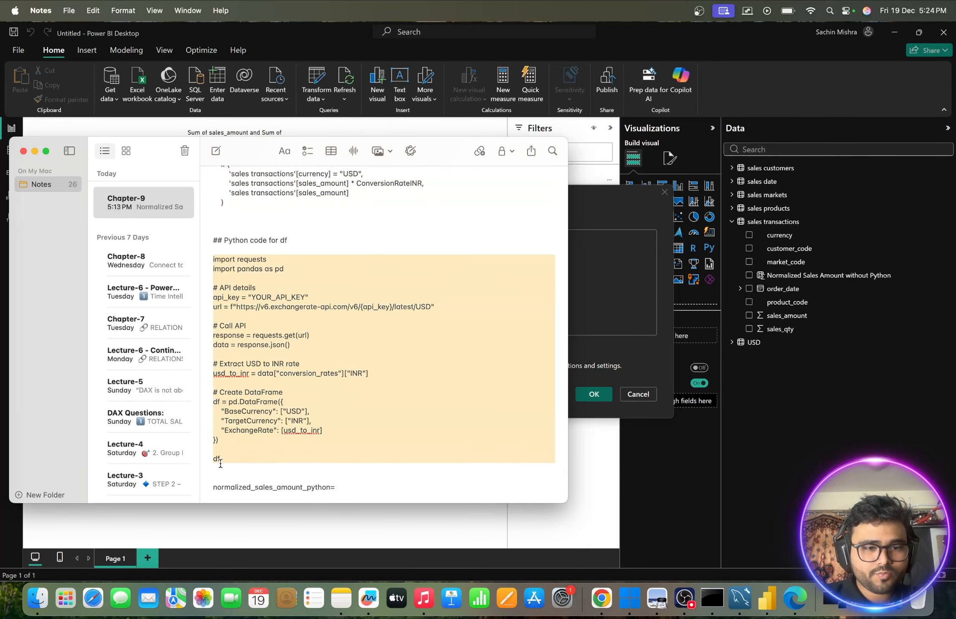
key(super+c)
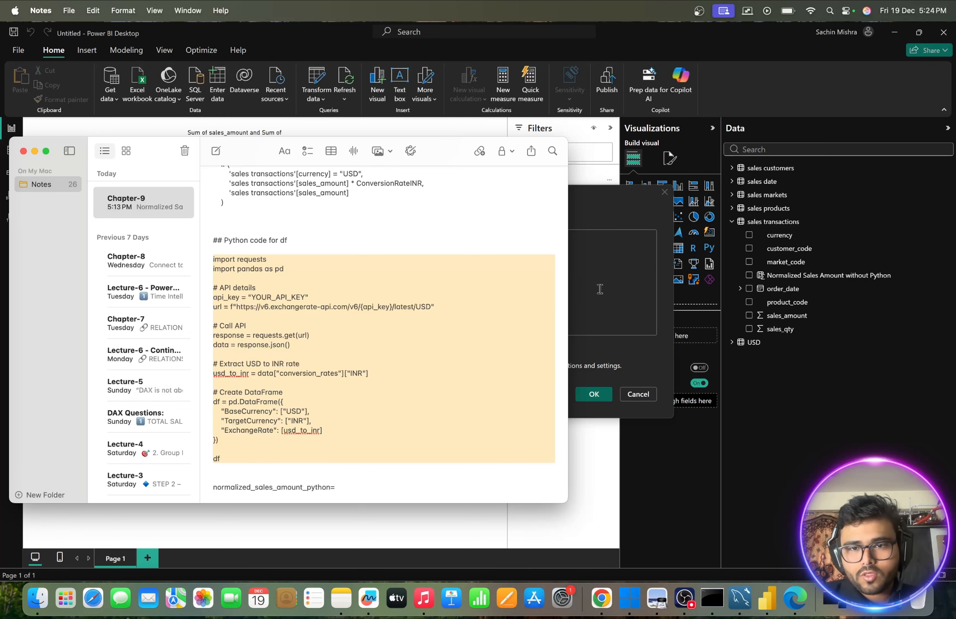
- Return to Power BI, paste the copied code into the empty Python script, and highlight the import requests and import pandas as pd lines
click(599, 289)
key(super+v)
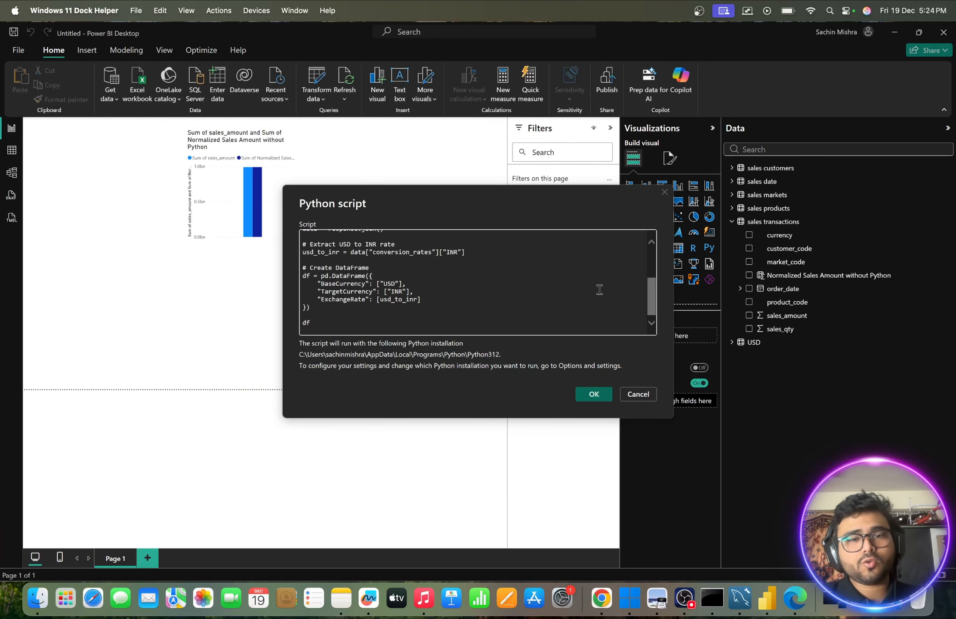
scroll(546, 301, down, 1)
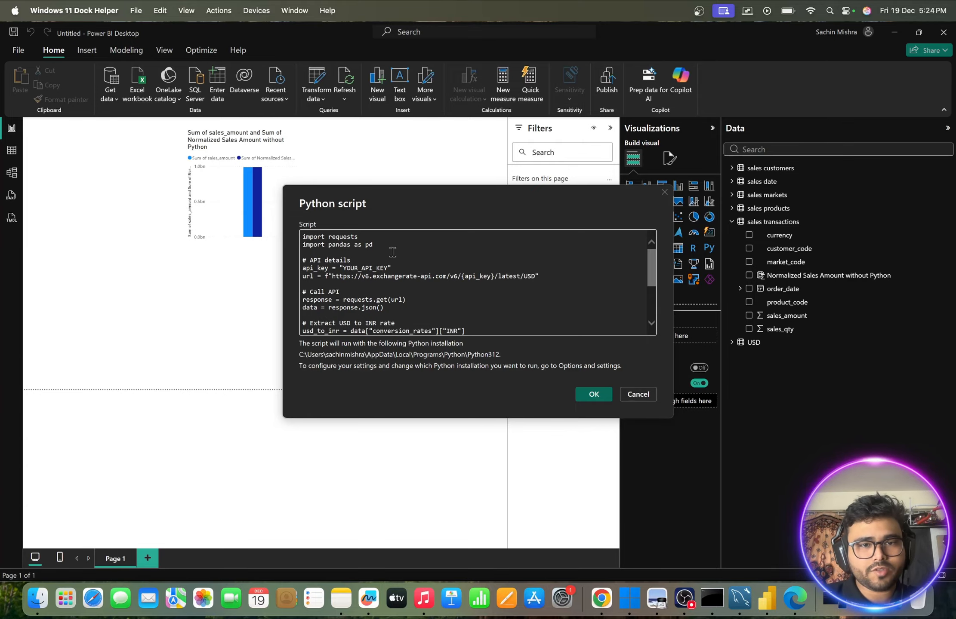
drag(375, 245, 280, 246)
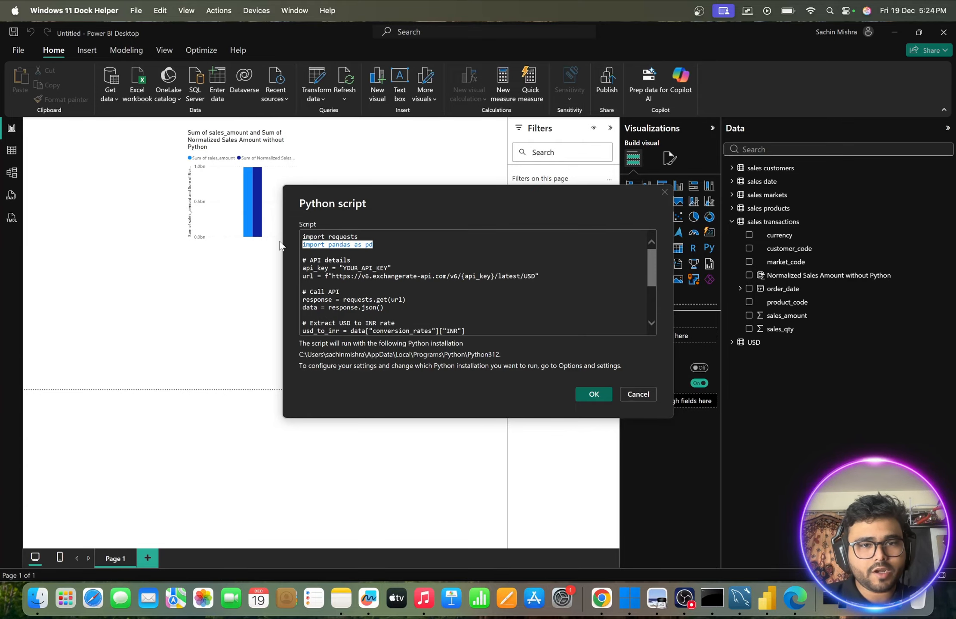
- Highlight the YOUR_API_KEY placeholder and the exchangerate-api.com request URL under API details in the Python script
click(382, 244)
scroll(382, 244, down, 1)
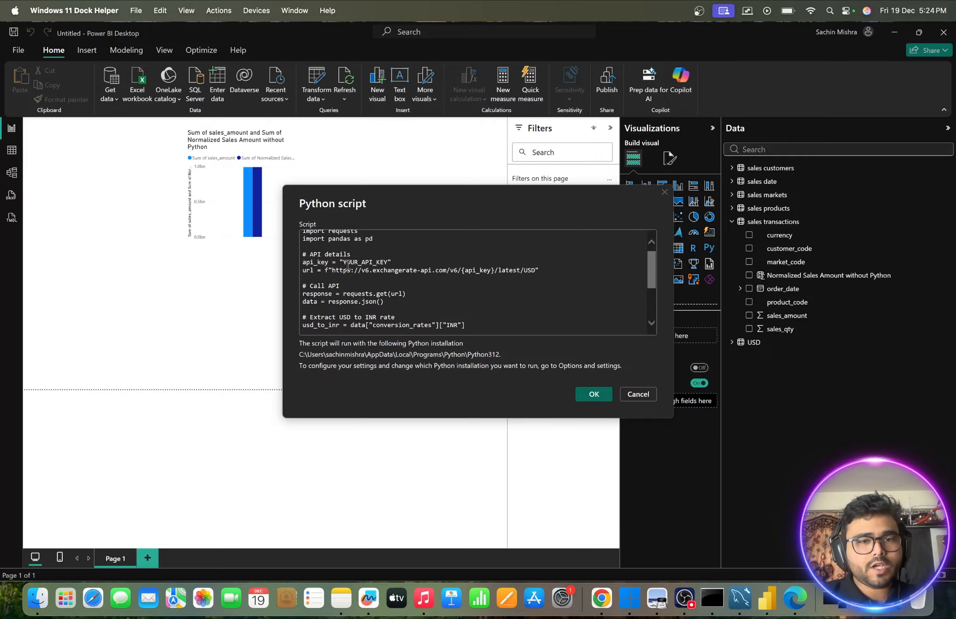
drag(343, 263, 394, 266)
drag(333, 271, 512, 274)
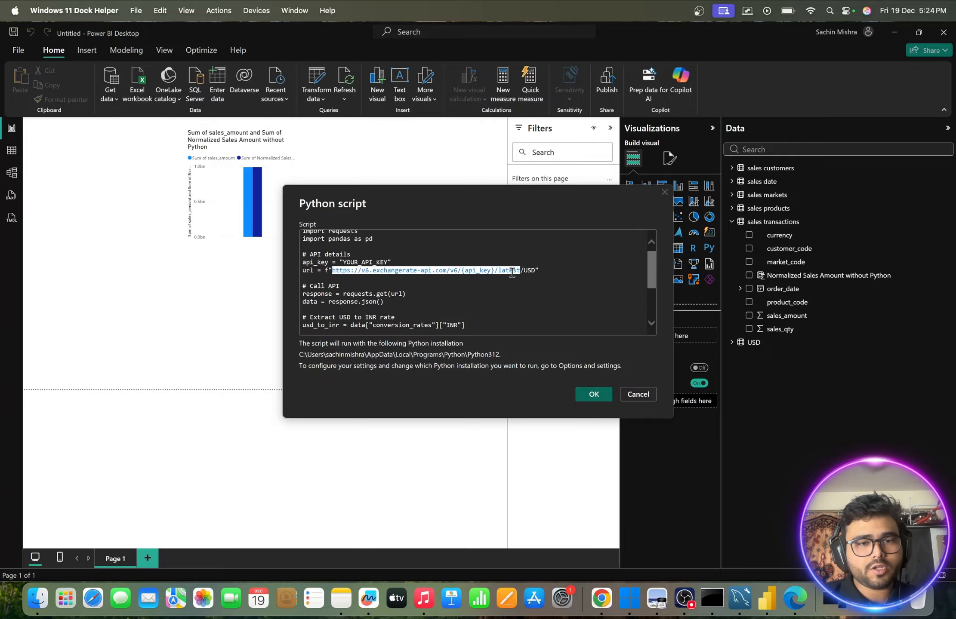
- Switch to Chrome and copy the API key from the ExchangeRate-API dashboard
click(601, 598)
click(761, 35)
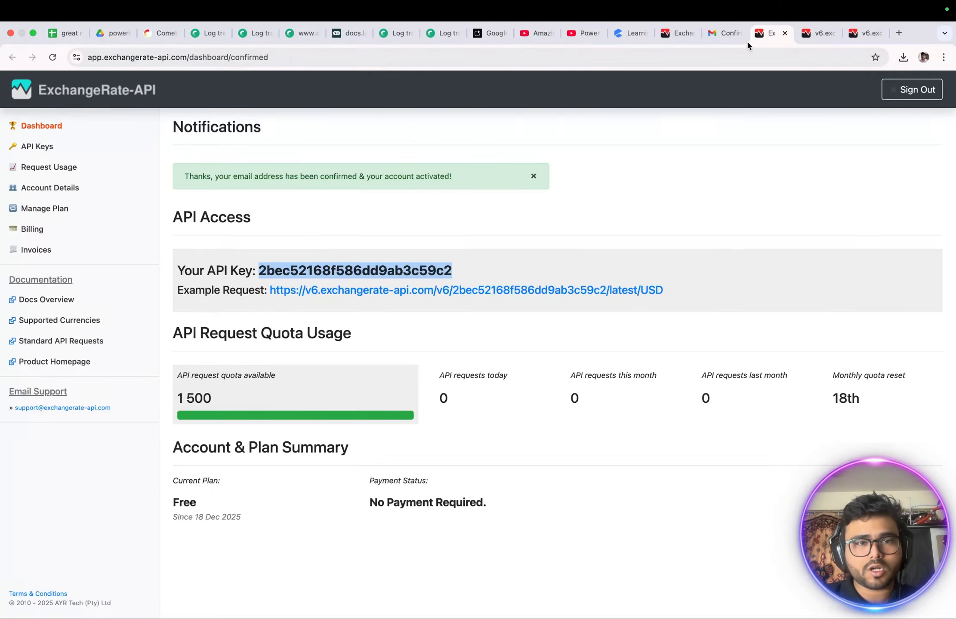
click(261, 272)
drag(260, 272, 513, 277)
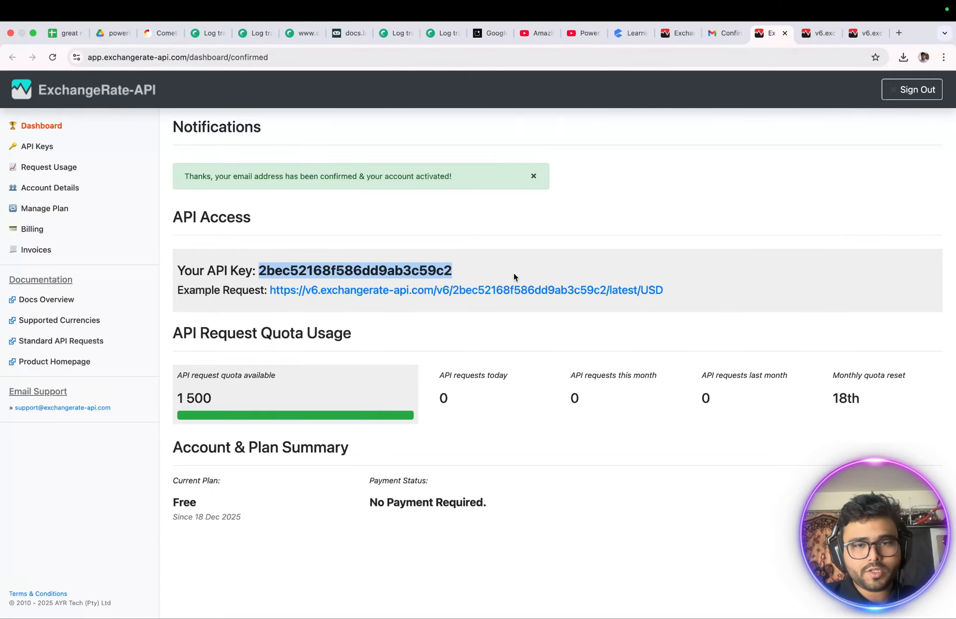
key(ctrl+Up)
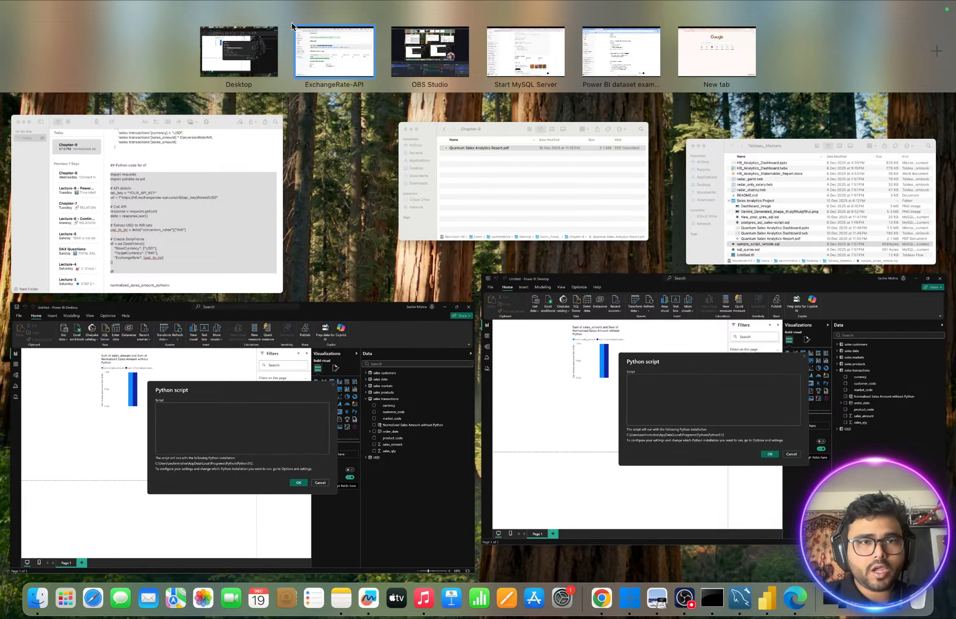
- Return to Power BI and replace the YOUR_API_KEY placeholder in the Python script with the copied API key
click(230, 43)
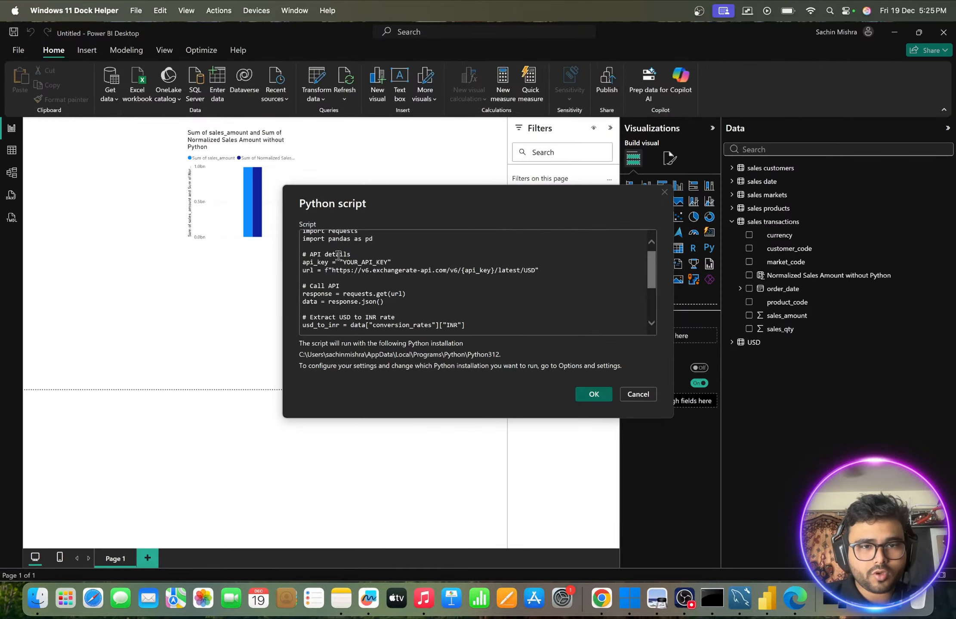
drag(342, 268, 389, 269)
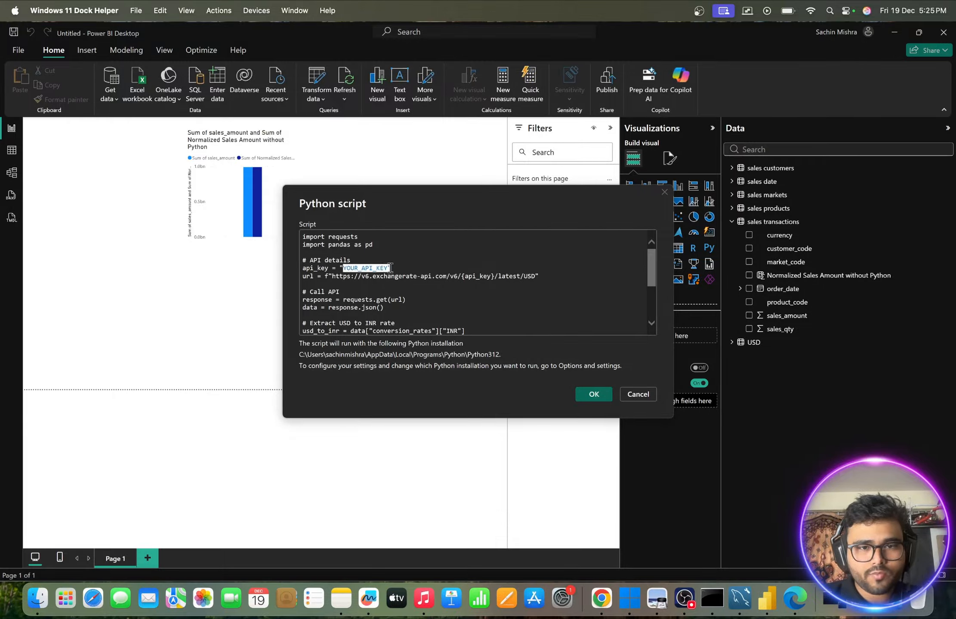
key(BackSpace)
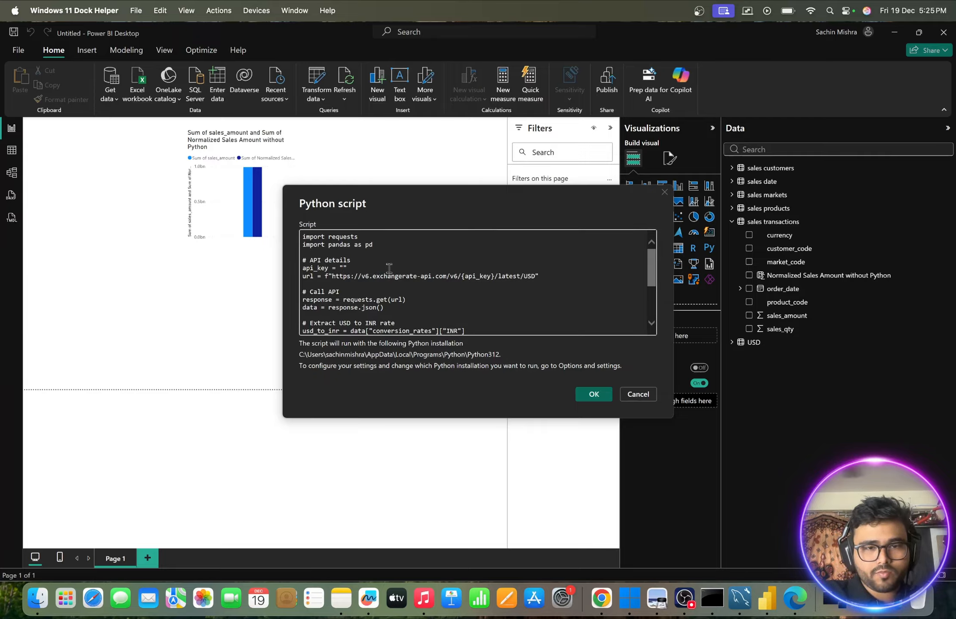
key(ctrl+v)
- Review the rest of the Python script: the API call, the USD to INR rate extraction, the DataFrame fields and the final df line
scroll(389, 269, down, 2)
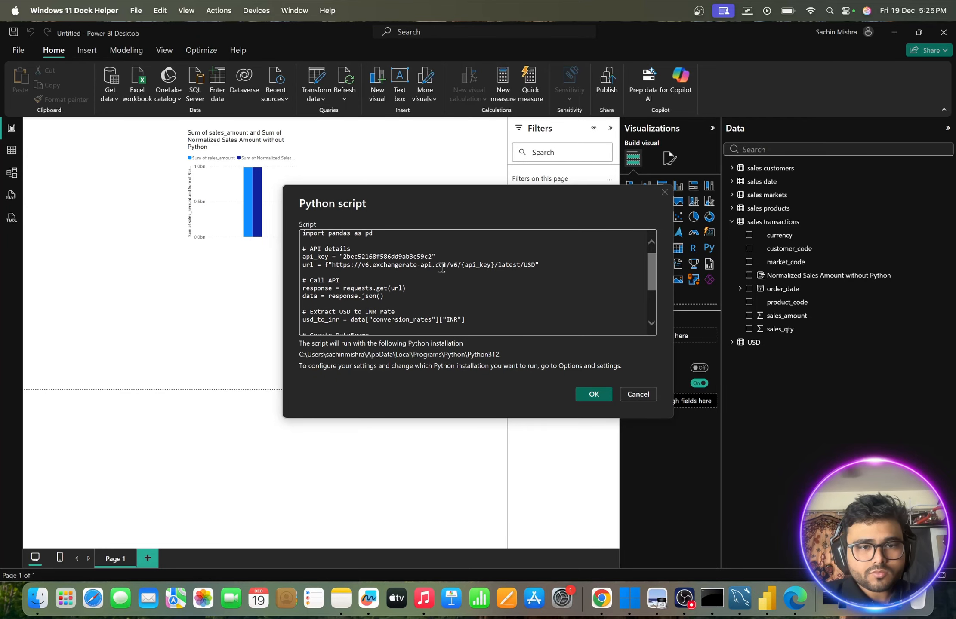
drag(383, 291, 304, 276)
scroll(394, 296, down, 1)
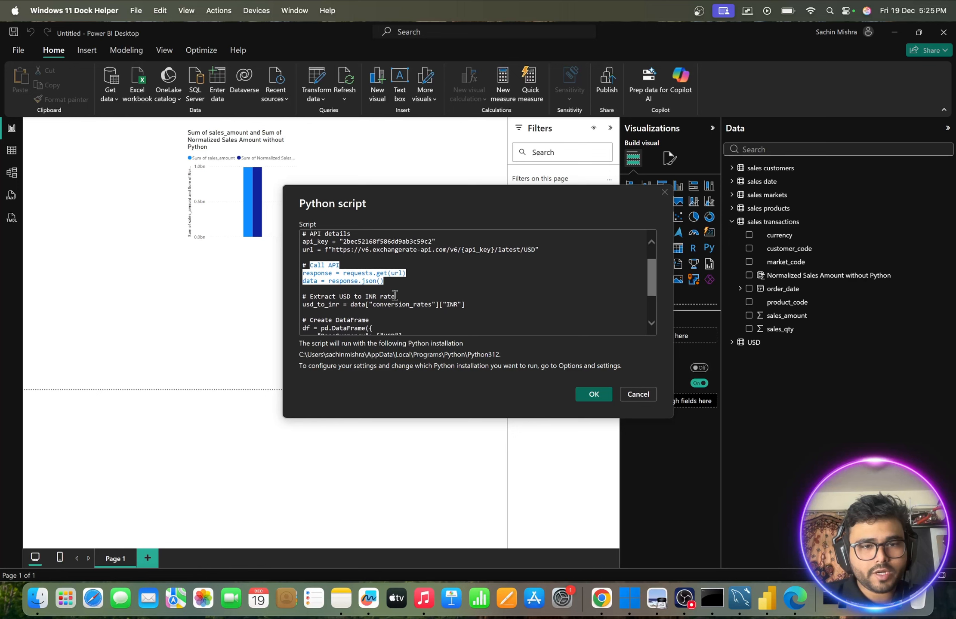
drag(477, 310, 268, 297)
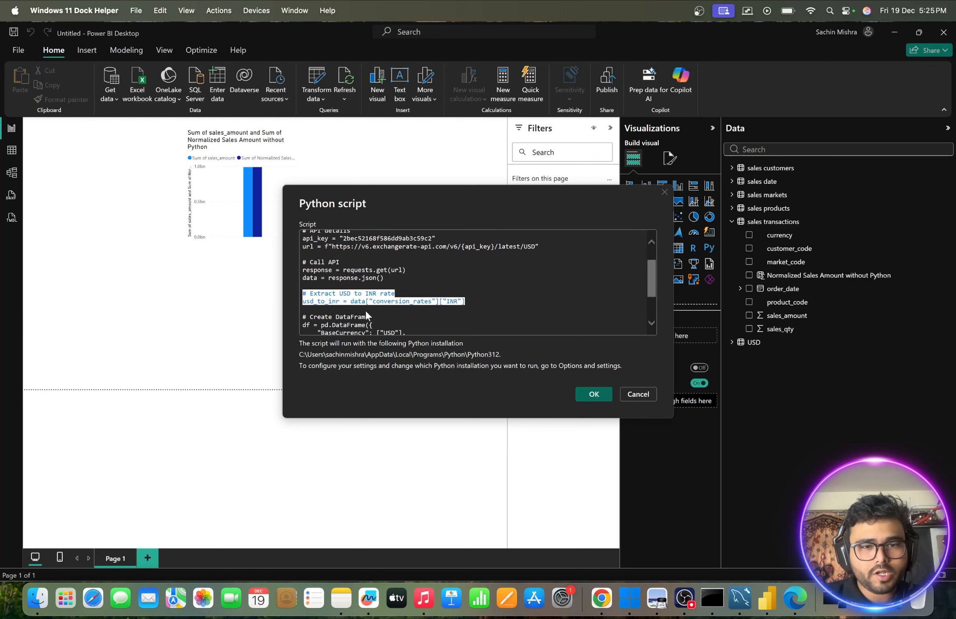
scroll(329, 299, down, 5)
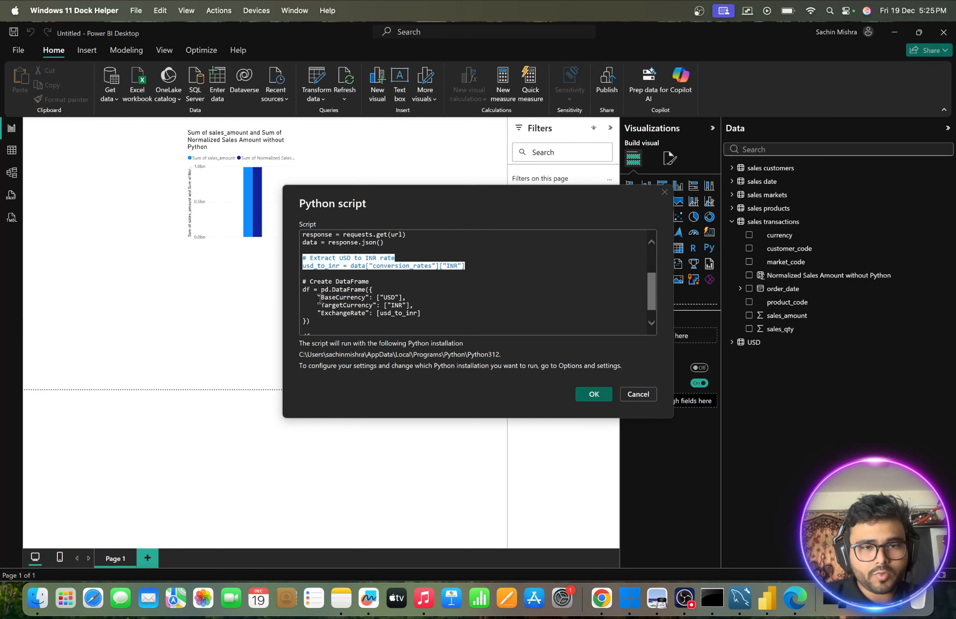
drag(321, 297, 408, 321)
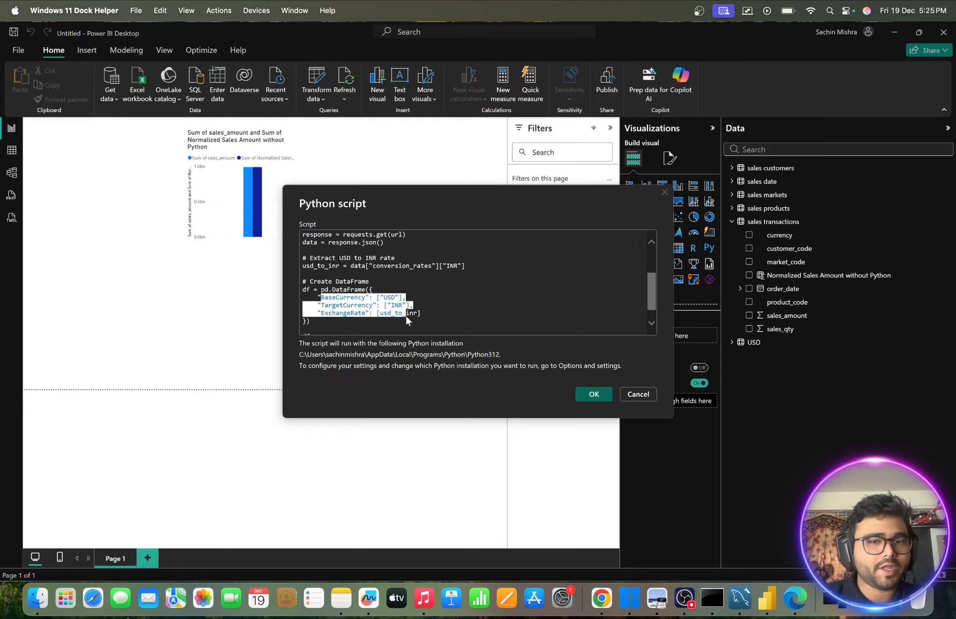
click(448, 308)
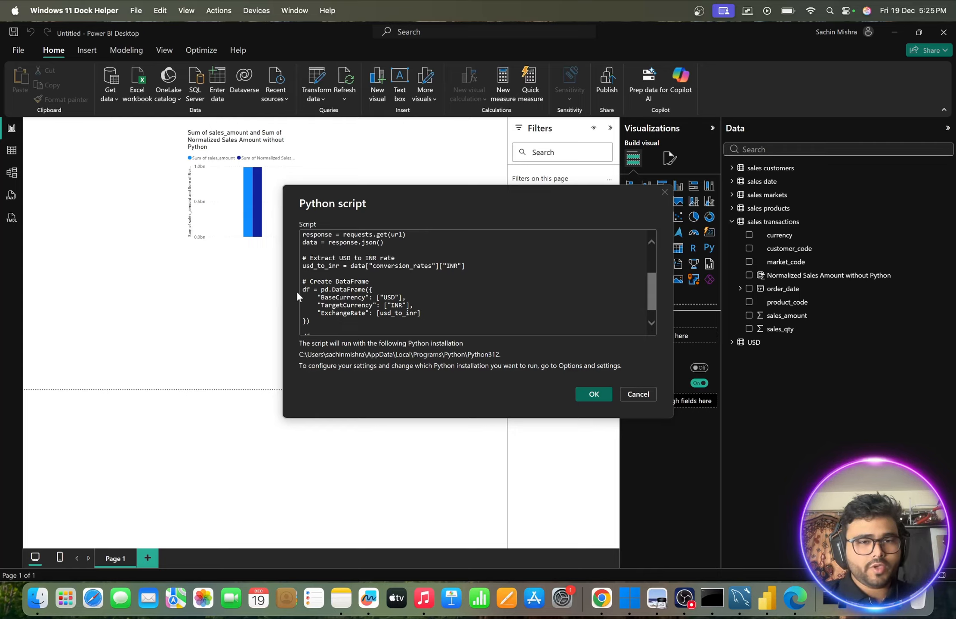
double_click(309, 289)
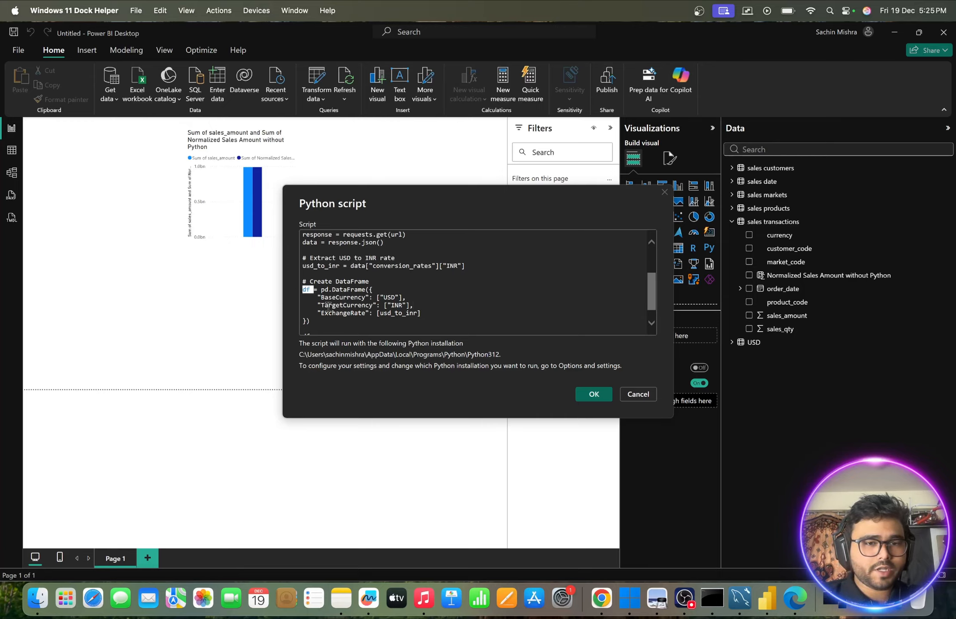
scroll(336, 313, down, 1)
click(321, 316)
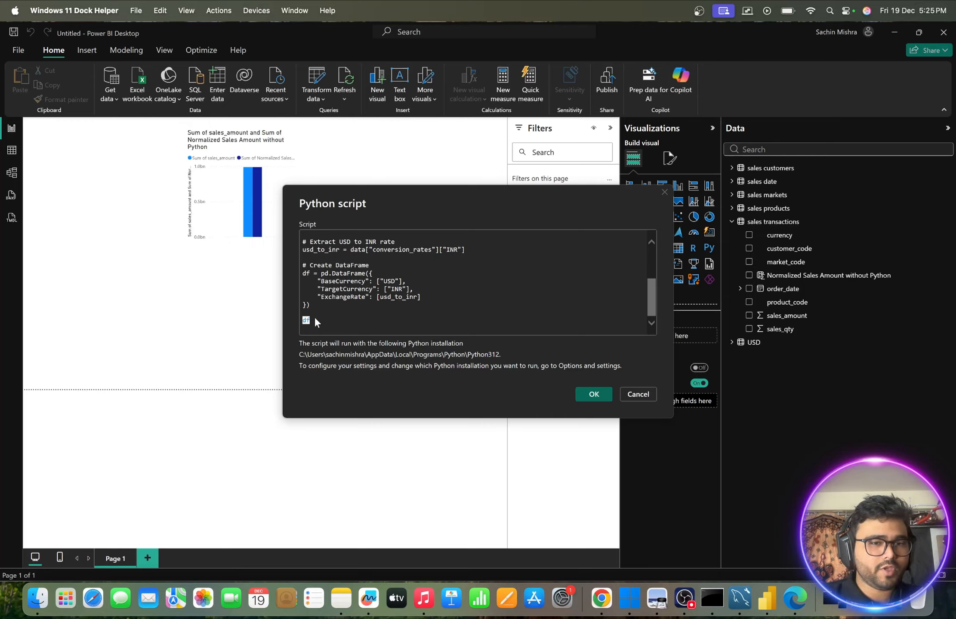
scroll(330, 319, up, 4)
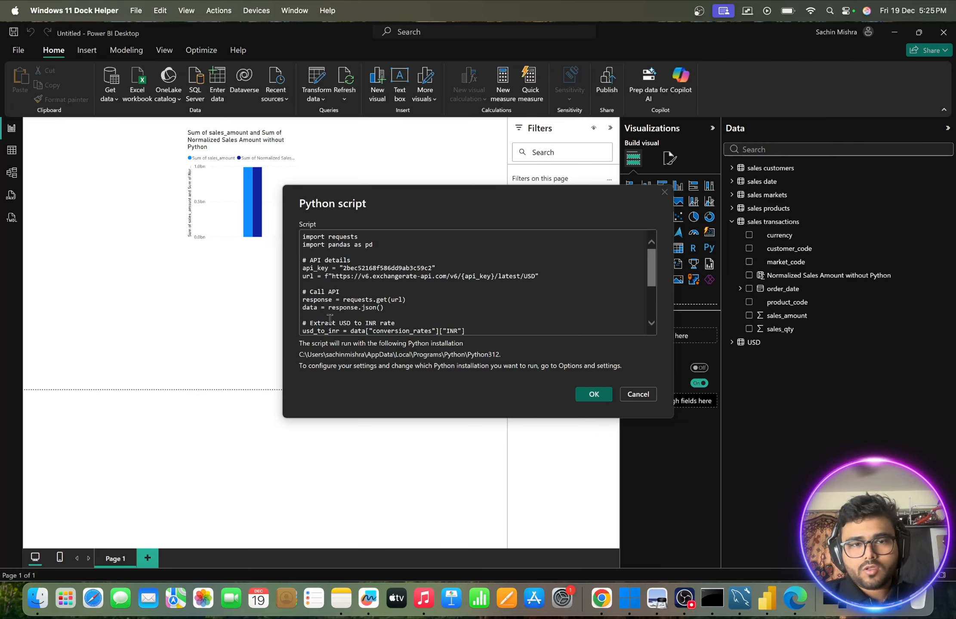
scroll(330, 319, down, 4)
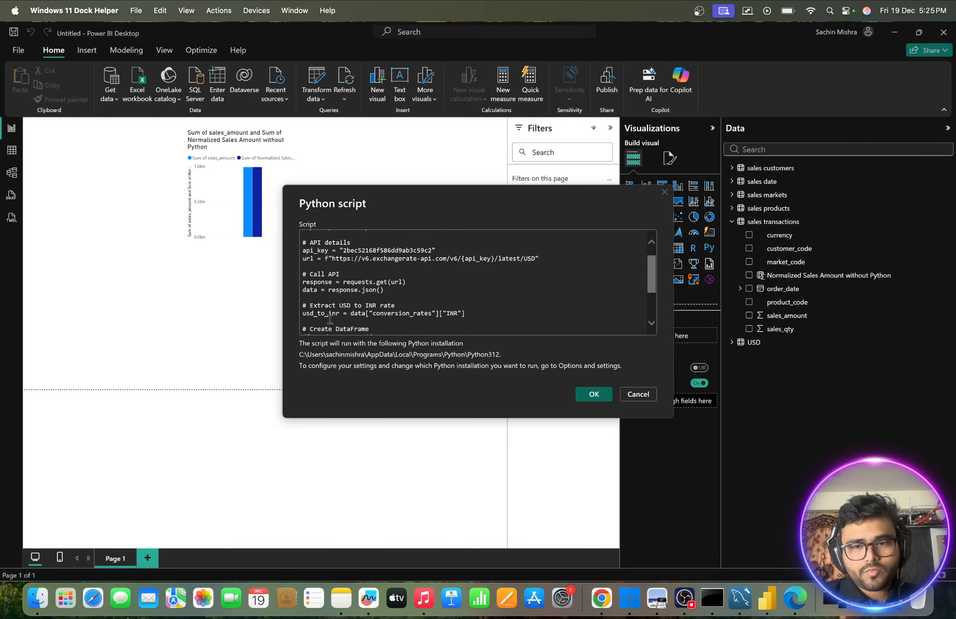
- Run the Python script, select the df table in the Navigator and load it into the model
click(594, 395)
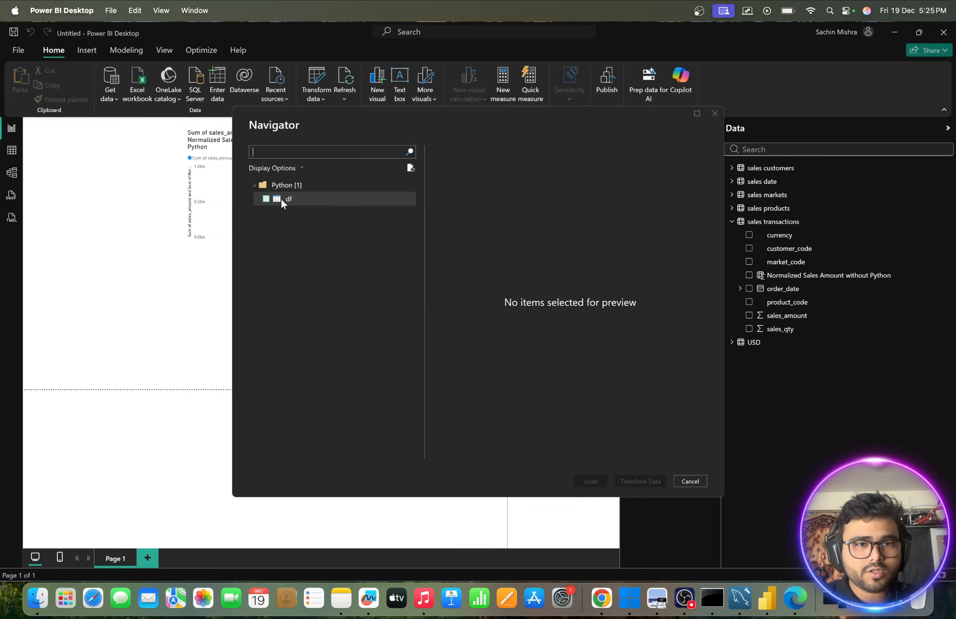
click(266, 200)
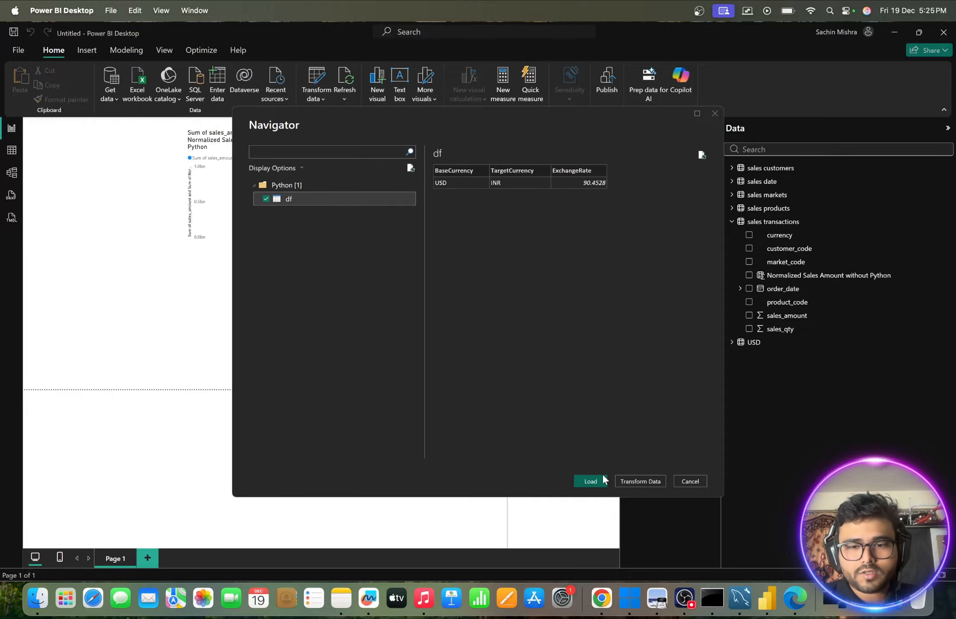
click(590, 482)
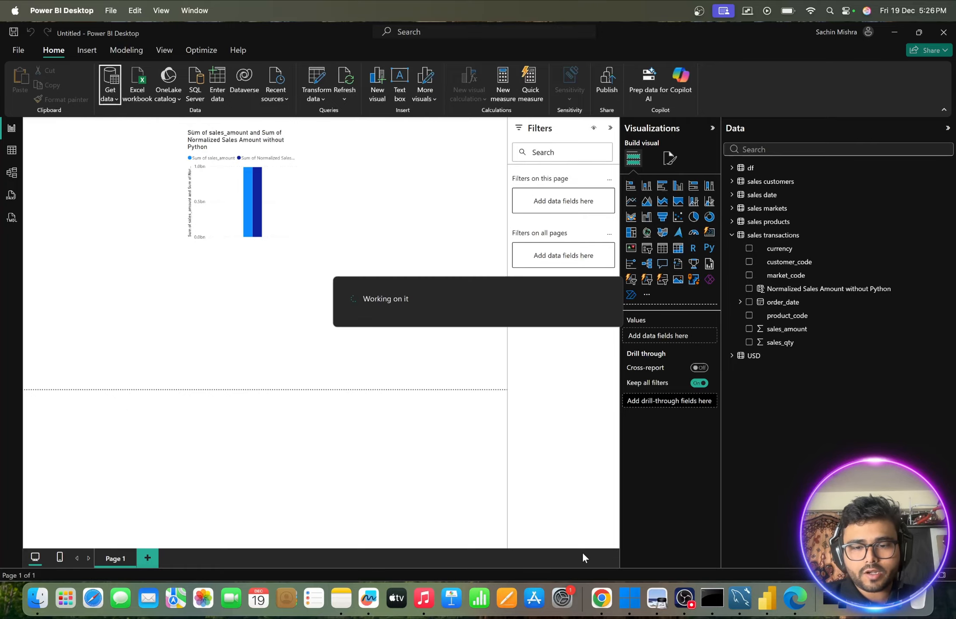
- Switch to Notes and highlight the pandas and requests imports in the Chapter-9 Python code
click(341, 598)
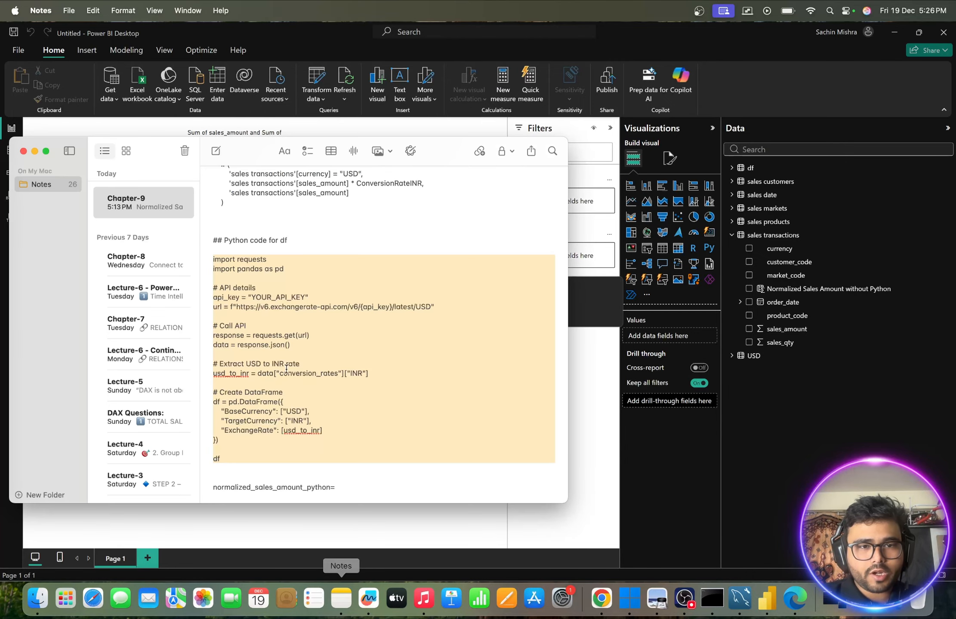
click(243, 272)
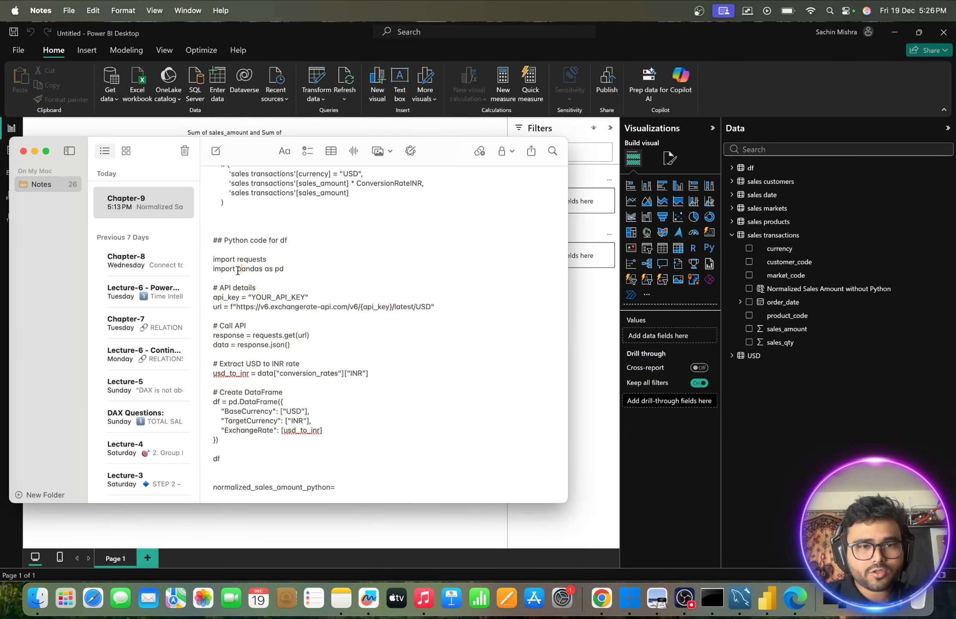
drag(237, 269, 309, 271)
drag(237, 259, 277, 258)
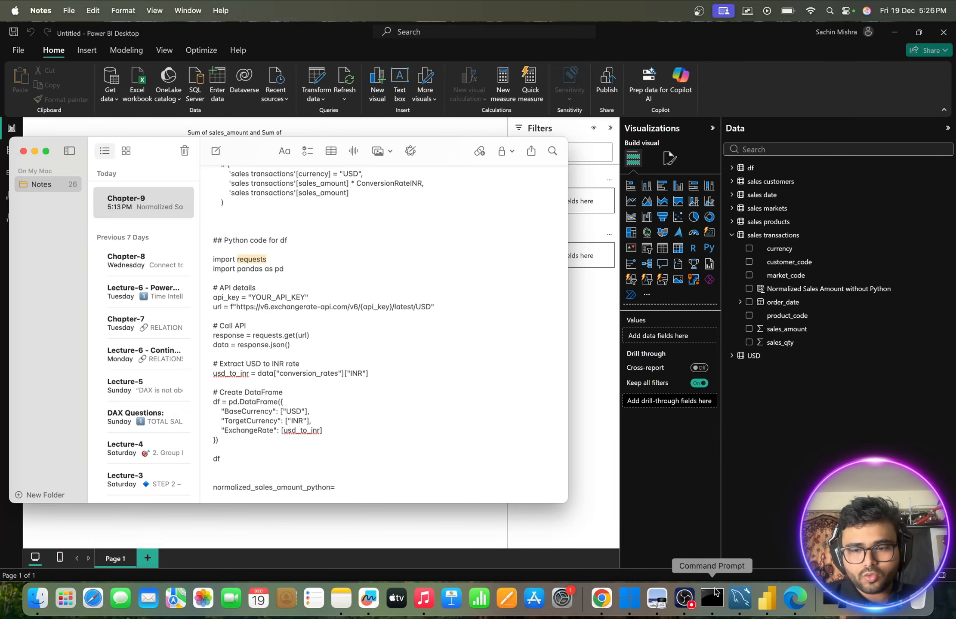
- Switch to Command Prompt and run pip install pandas requests
click(710, 601)
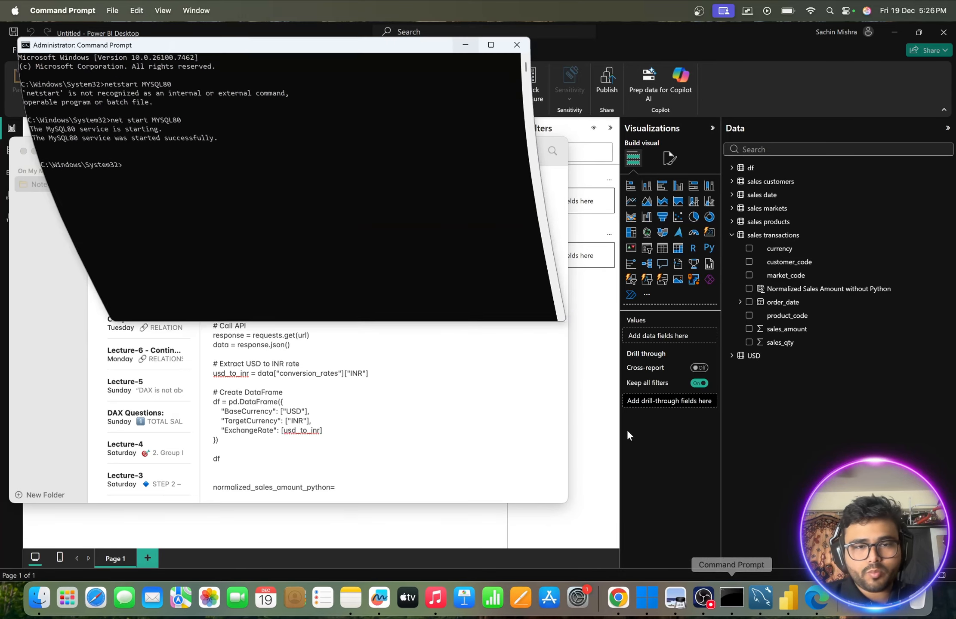
text(pi)
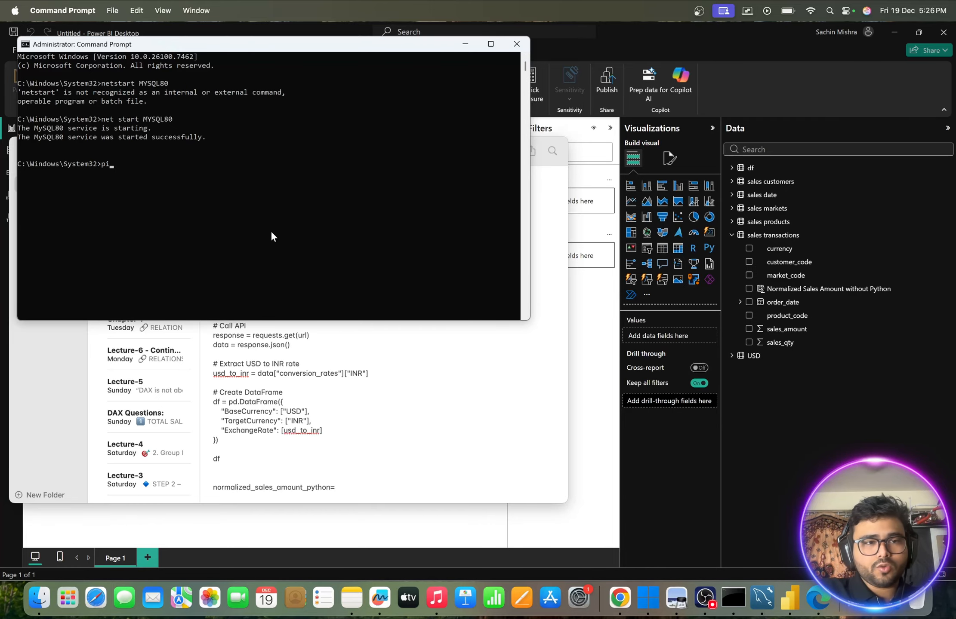
text(p instal)
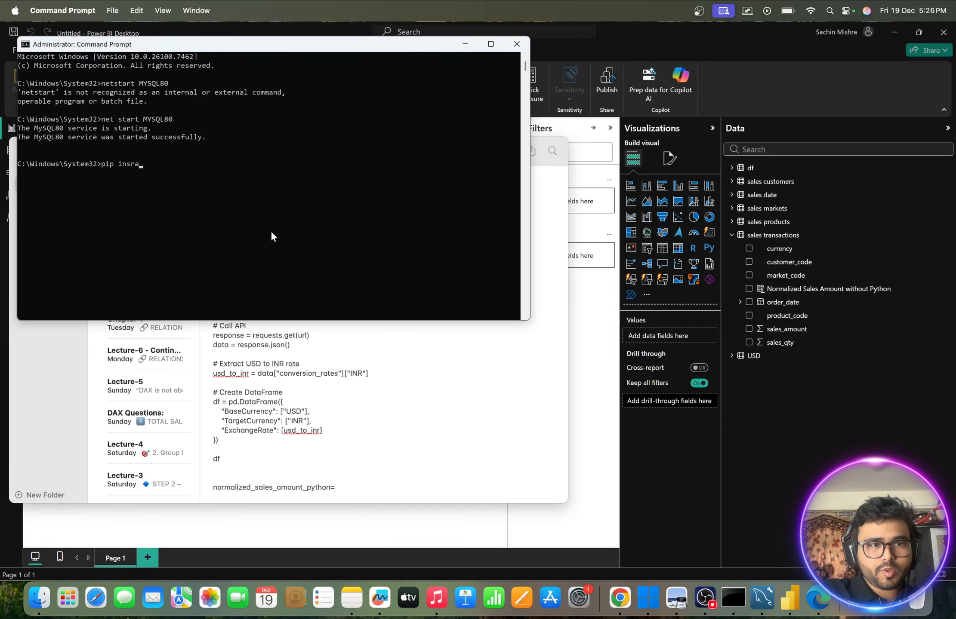
key(BackSpace)
key(BackSpace)
key(BackSpace)
text(tal)
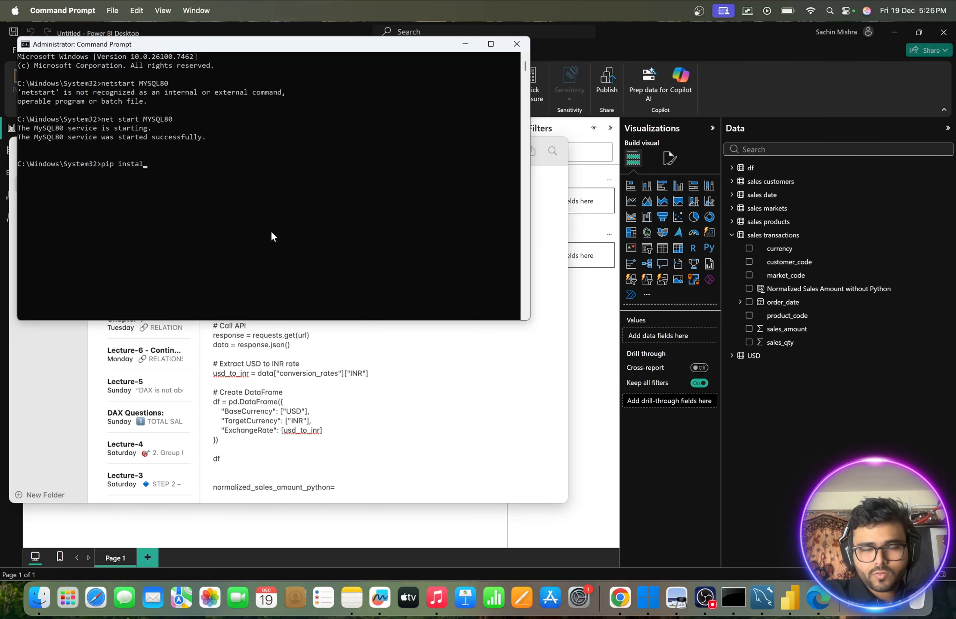
text(l pandas)
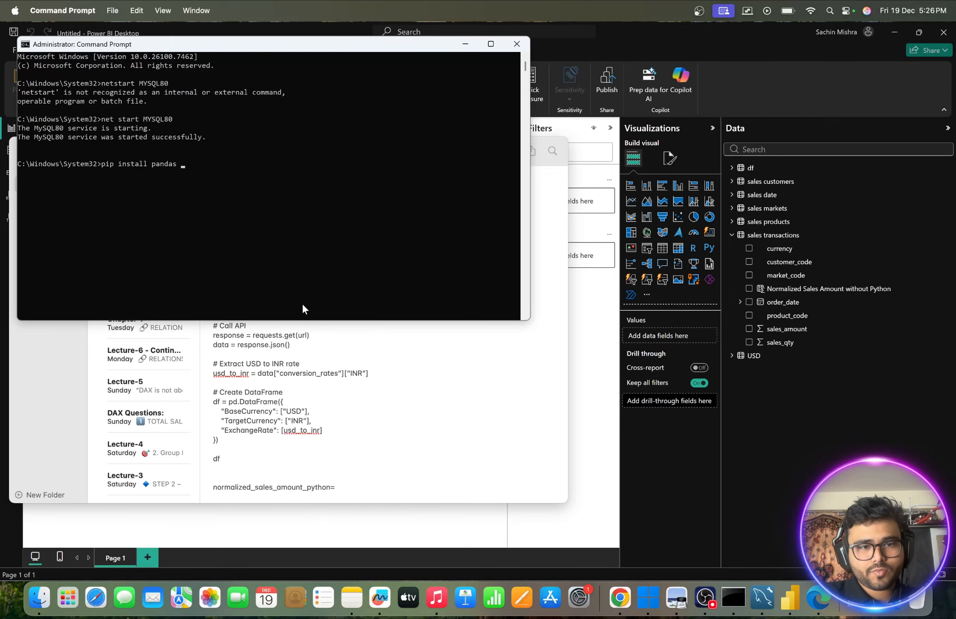
text( requests)
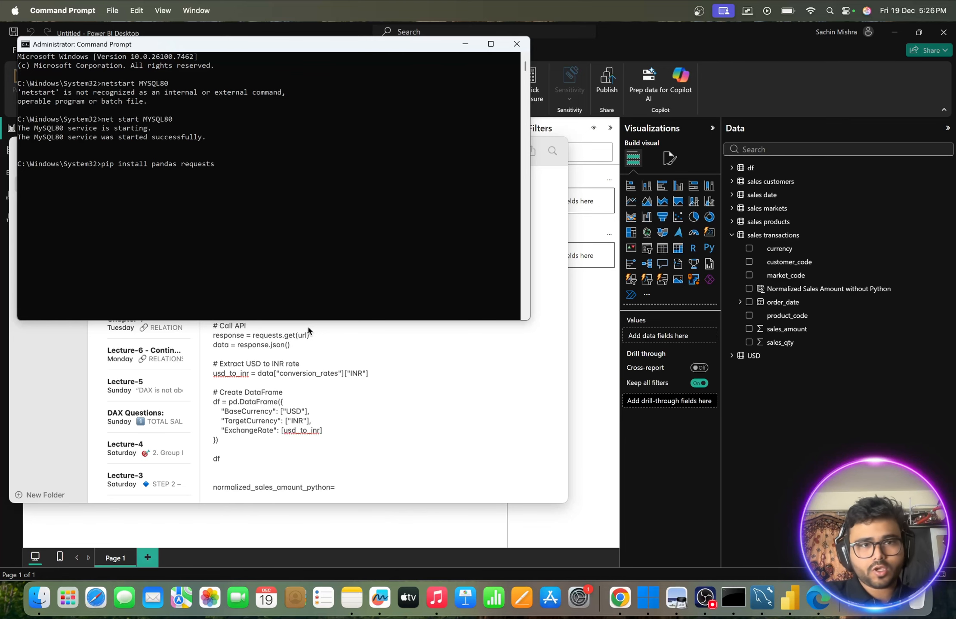
key(Return)
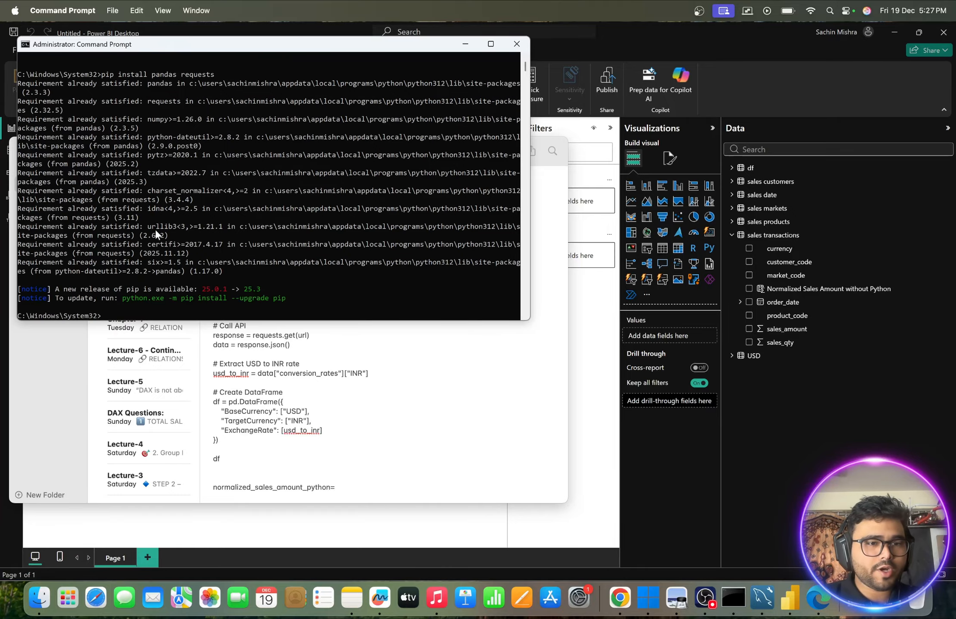
- Review the pip install output and minimize Command Prompt
scroll(157, 232, up, 1)
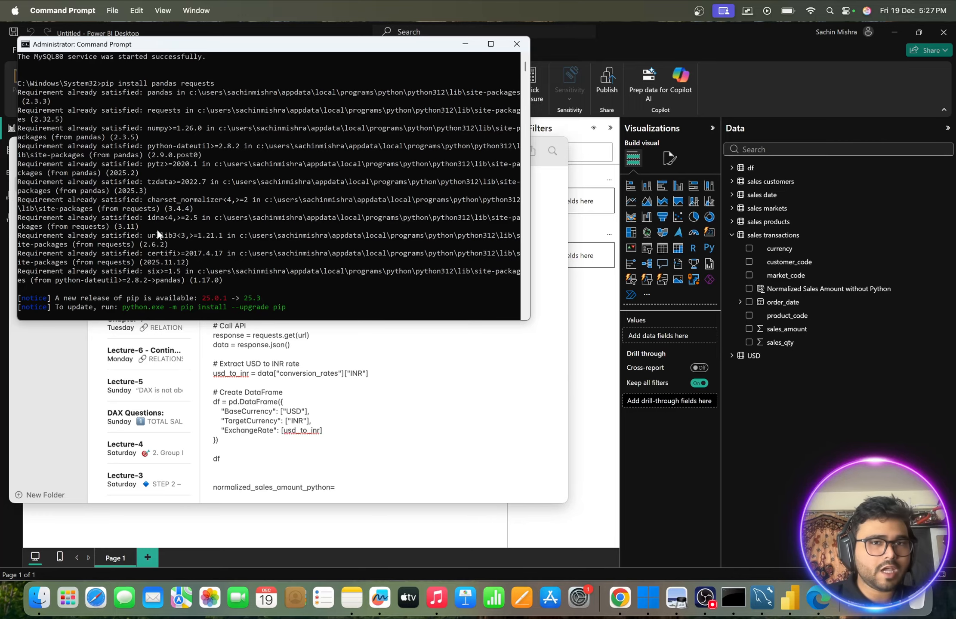
click(465, 47)
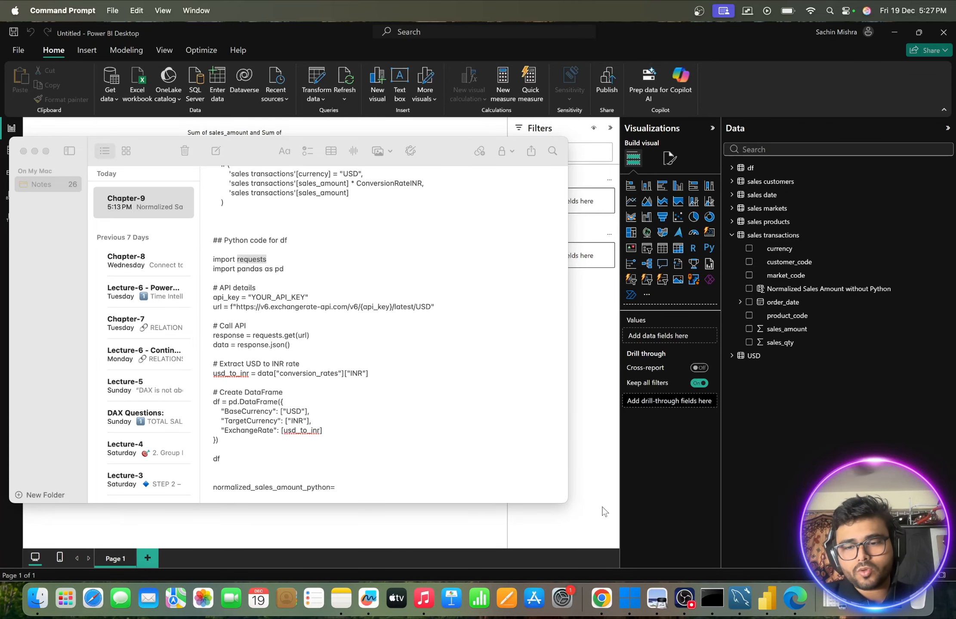
click(711, 599)
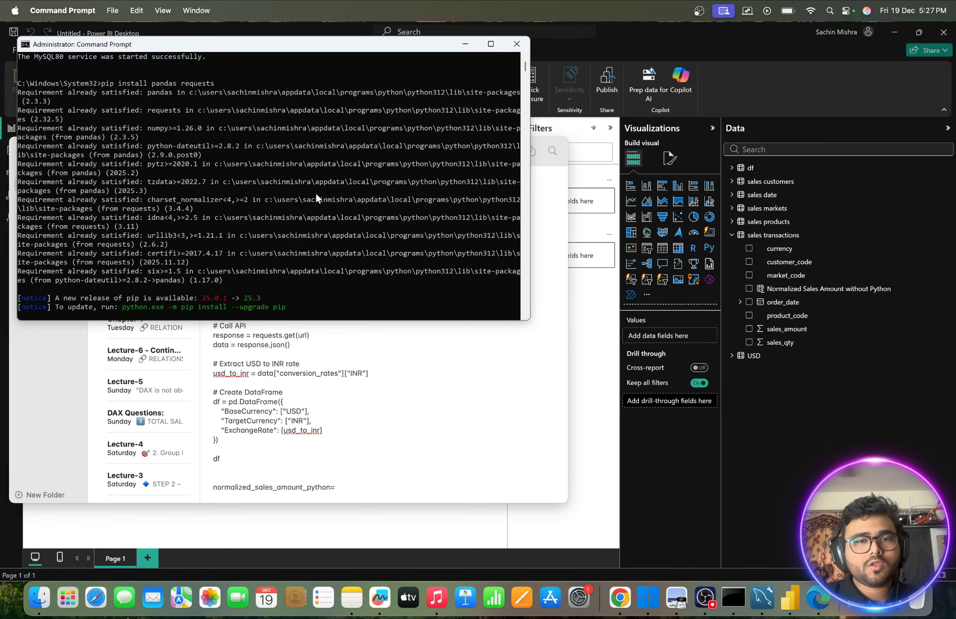
click(465, 44)
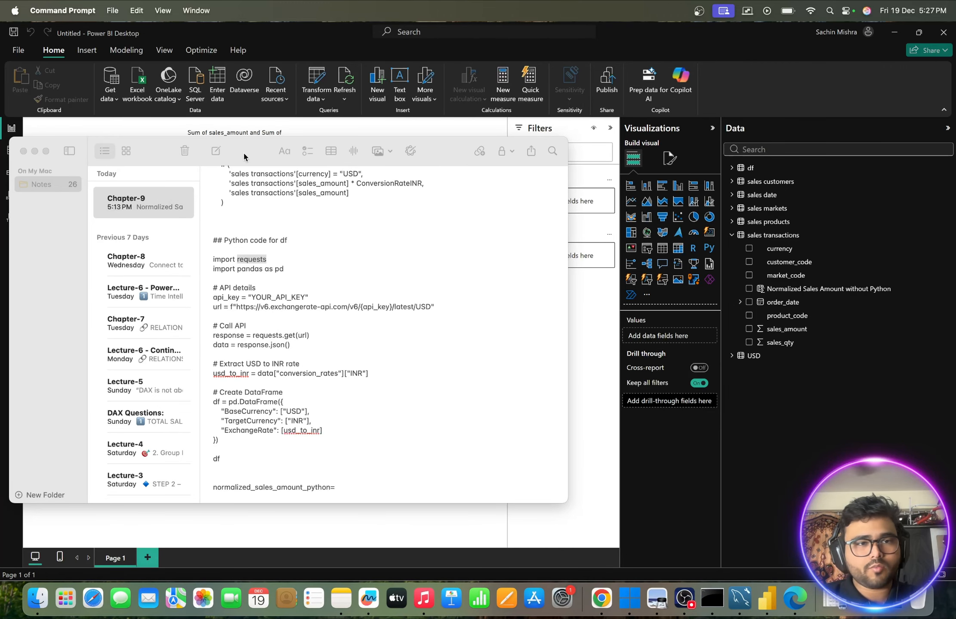
- Chart the ExchangeRate field of df on the report page, check its value and delete the chart
click(34, 153)
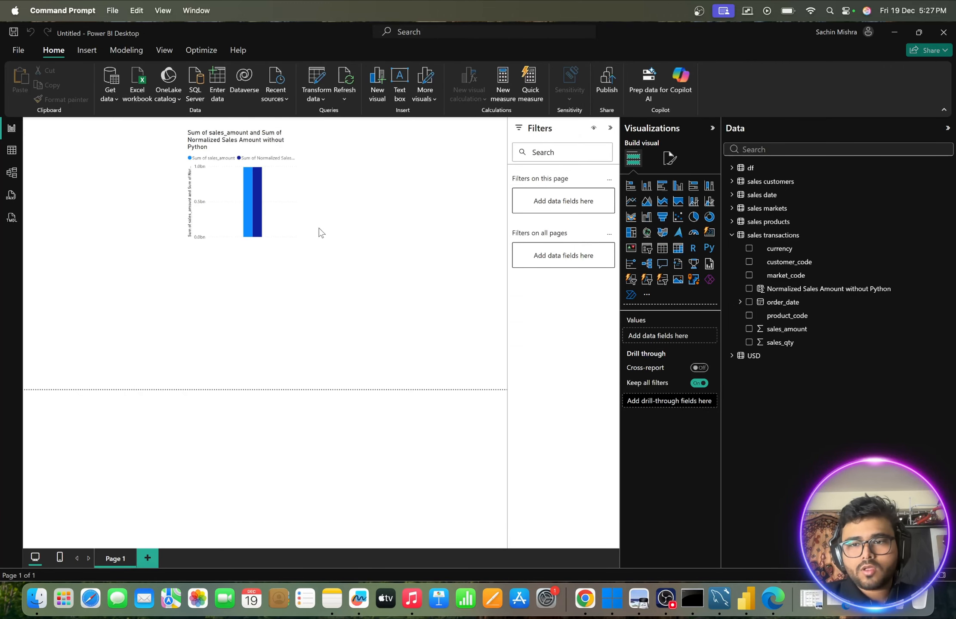
click(732, 169)
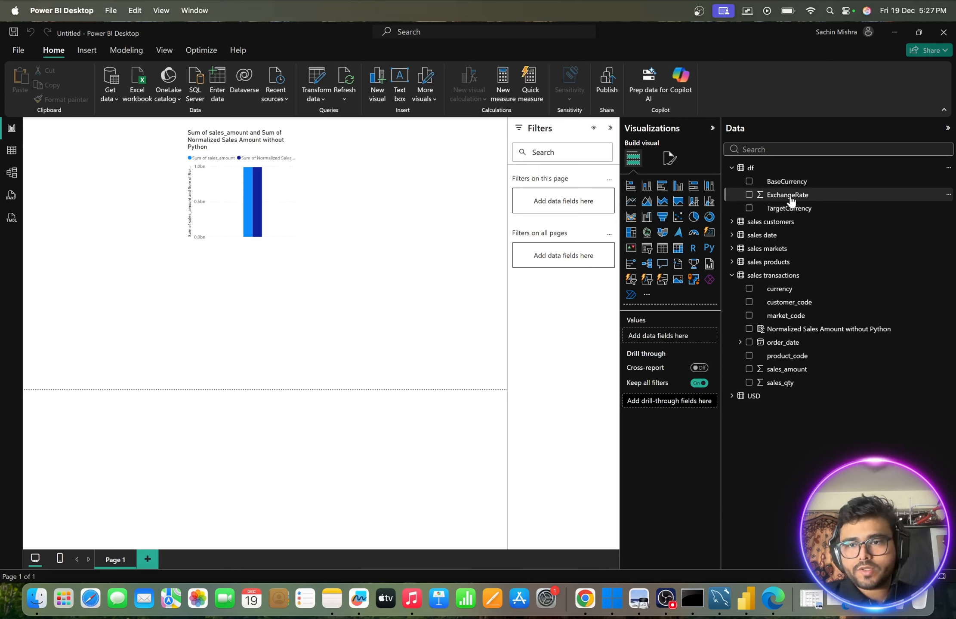
drag(791, 200, 407, 271)
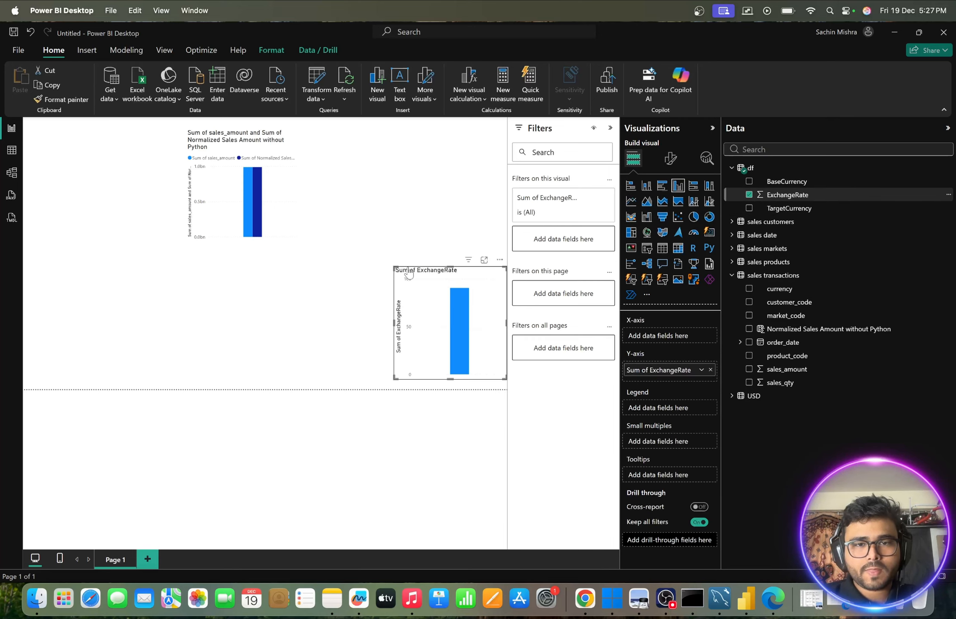
mouse_move(459, 305)
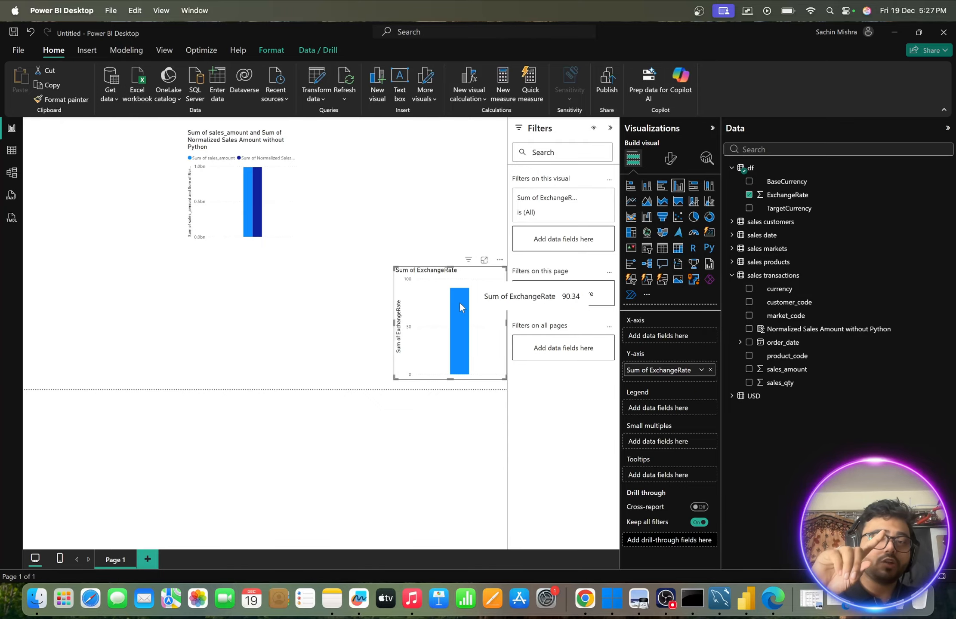
click(499, 260)
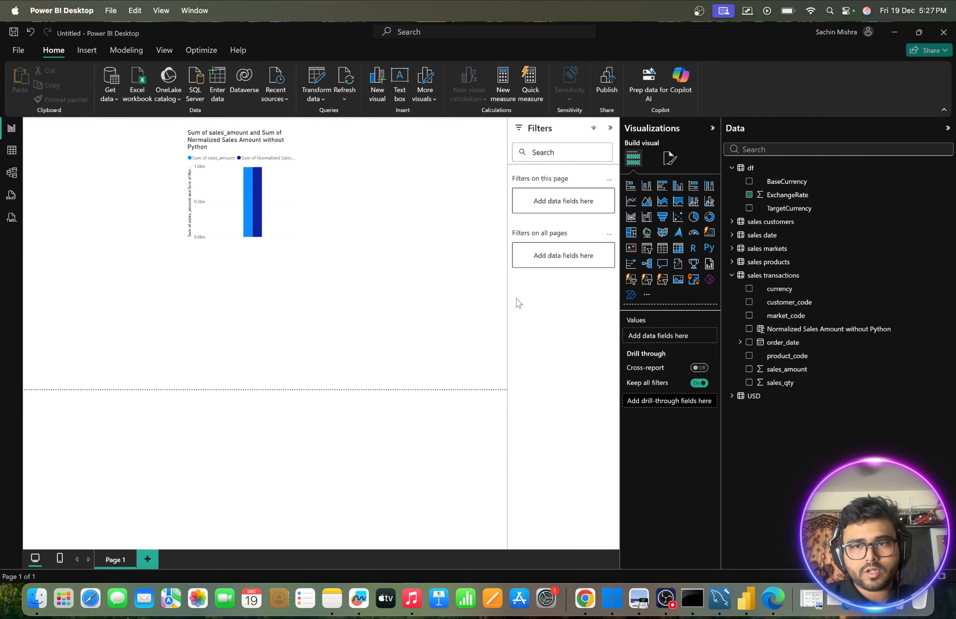
click(516, 299)
- In Table view, include INR in the currency filter of sales transactions and expand the df table's fields
click(9, 151)
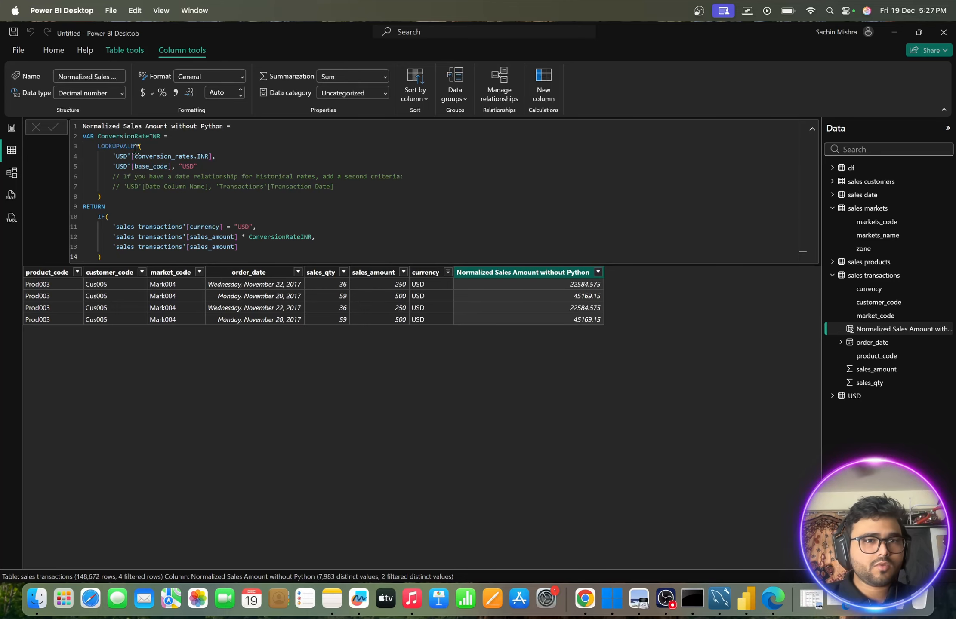
click(867, 278)
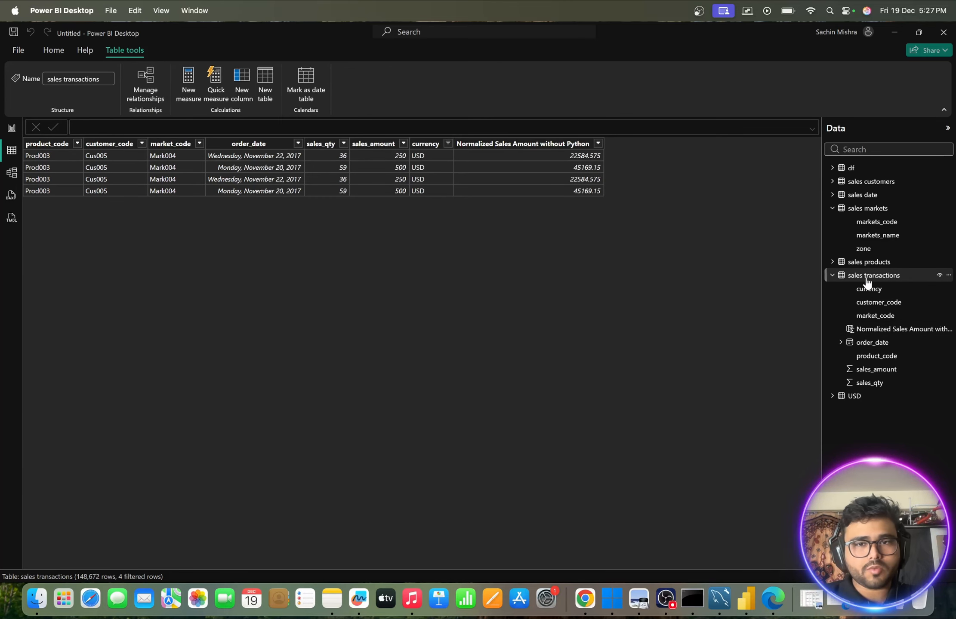
click(447, 144)
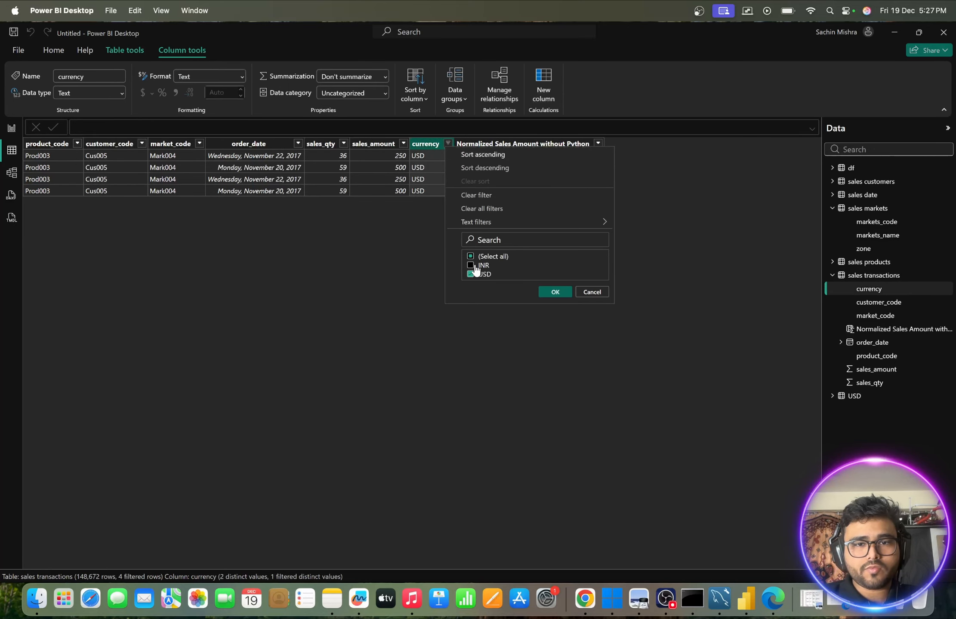
click(474, 267)
click(555, 292)
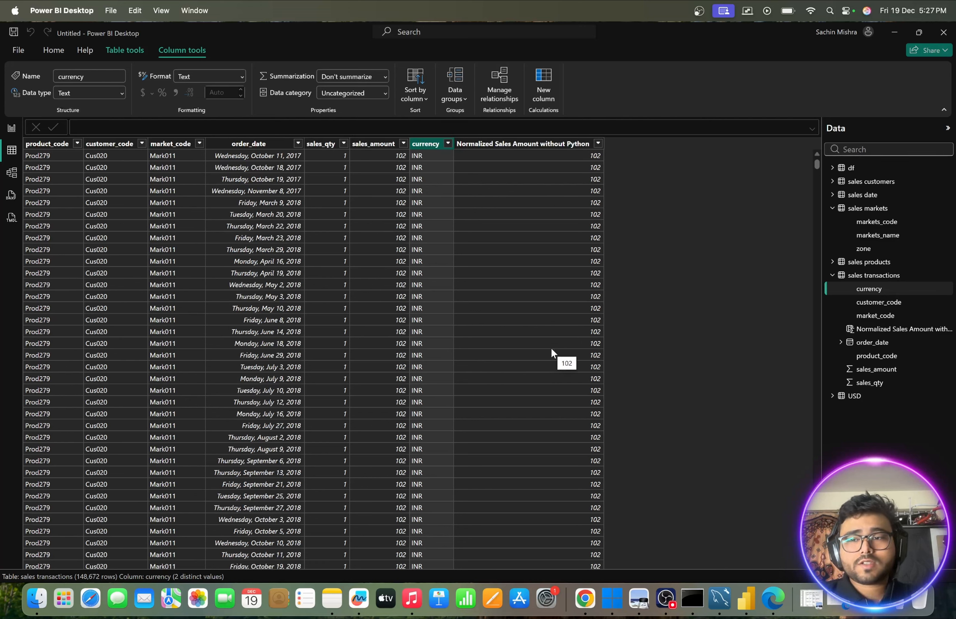
click(833, 169)
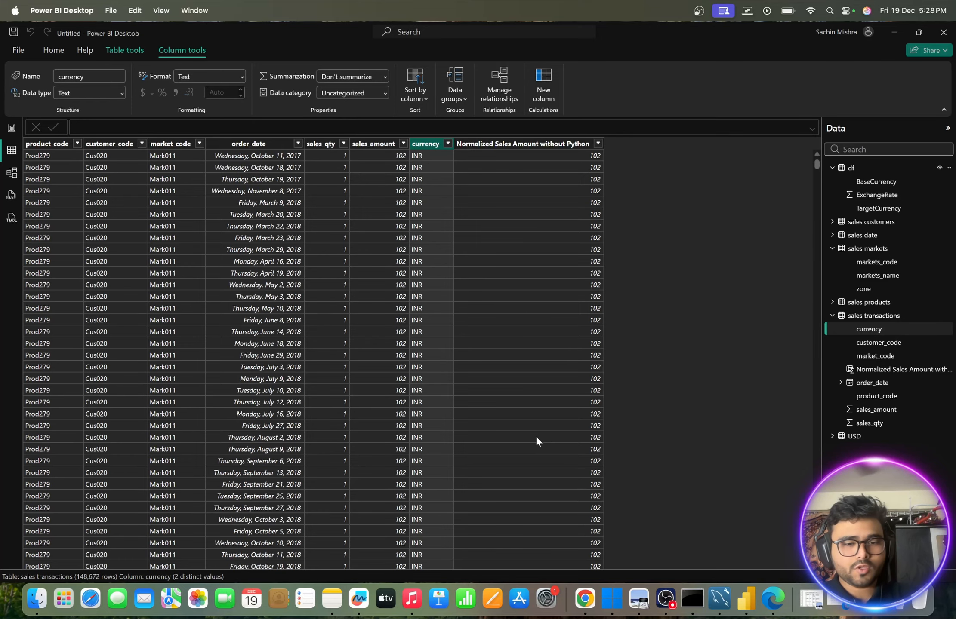
- Switch to Notes, copy the normalized_sales_amount_python formula from the Chapter-9 note and minimize Notes
click(332, 600)
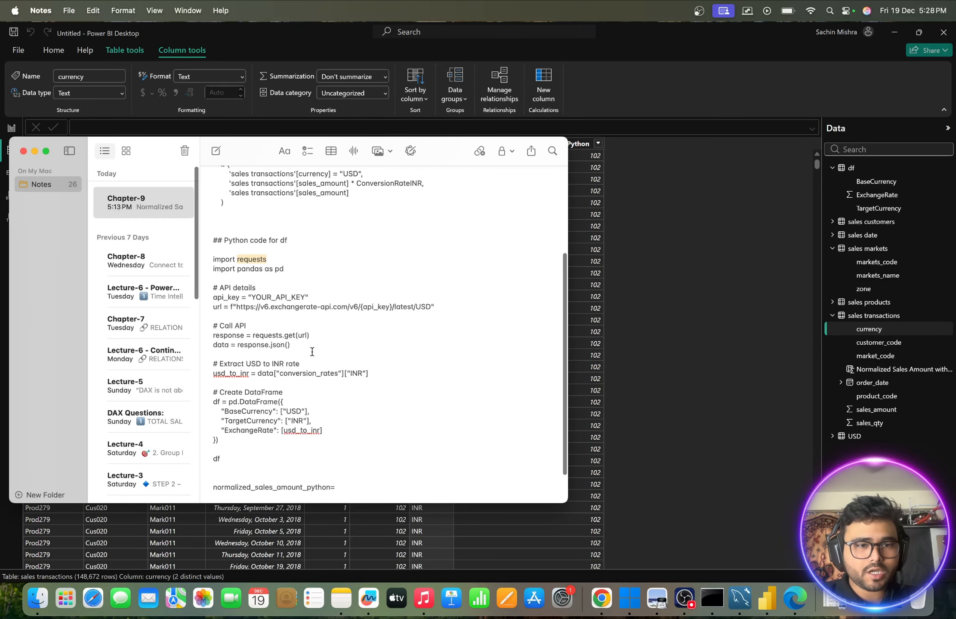
scroll(236, 417, down, 3)
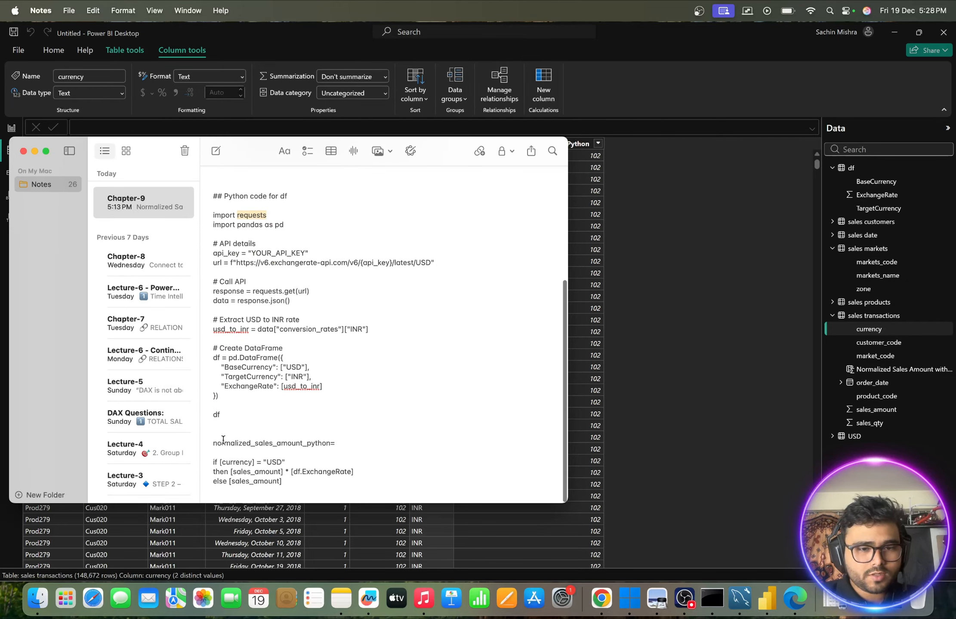
drag(213, 443, 292, 490)
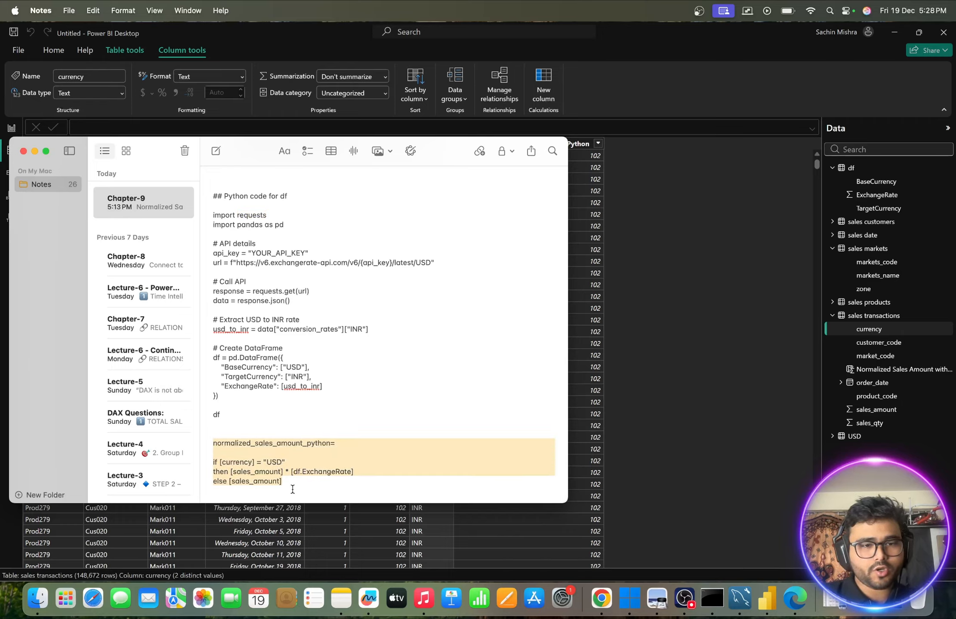
click(35, 152)
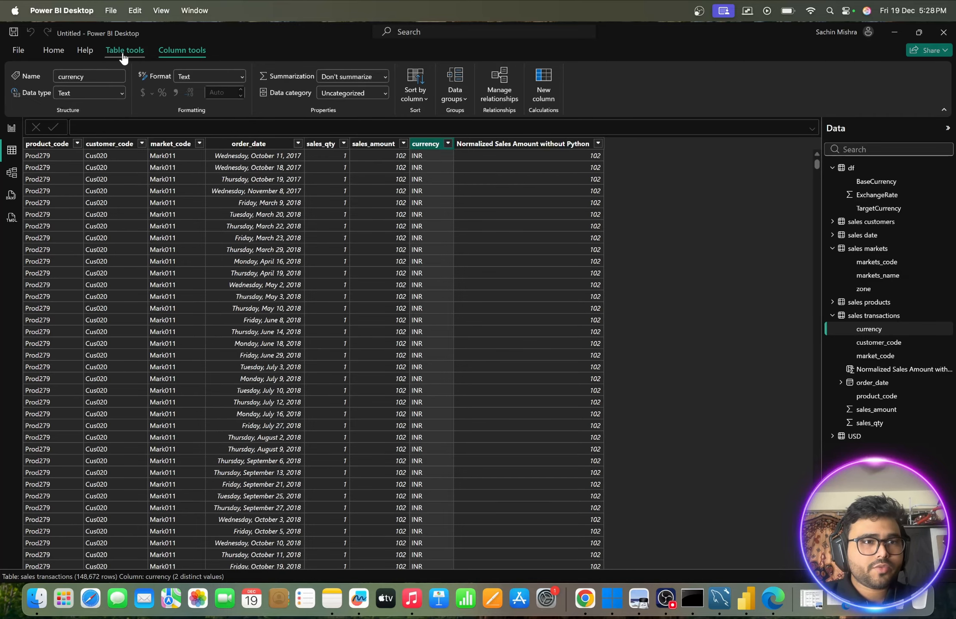
- Add a calculated column to sales transactions and paste the copied normalized_sales_amount_python if/then/else formula into it
click(59, 57)
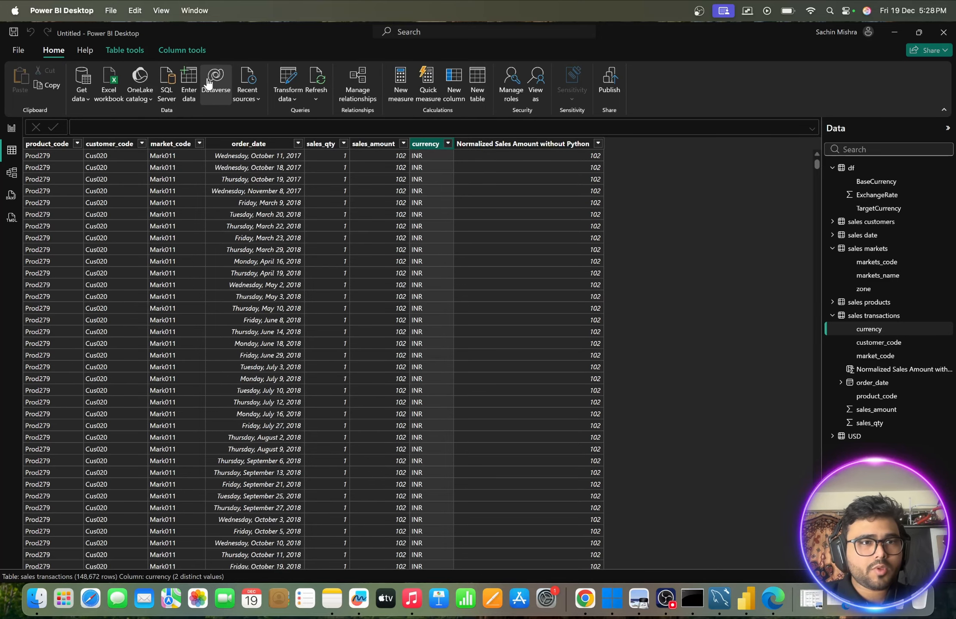
click(536, 146)
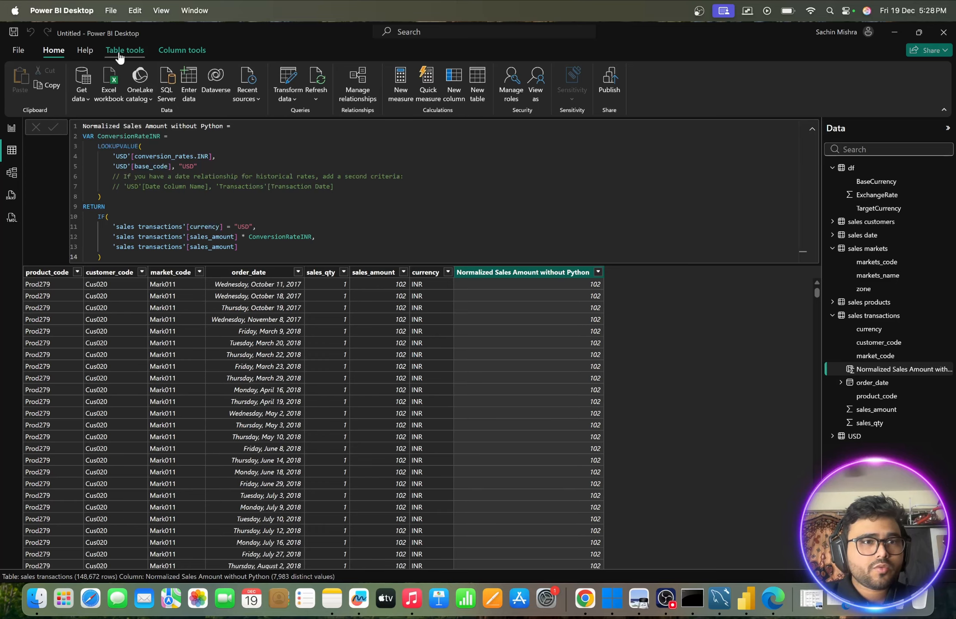
click(171, 54)
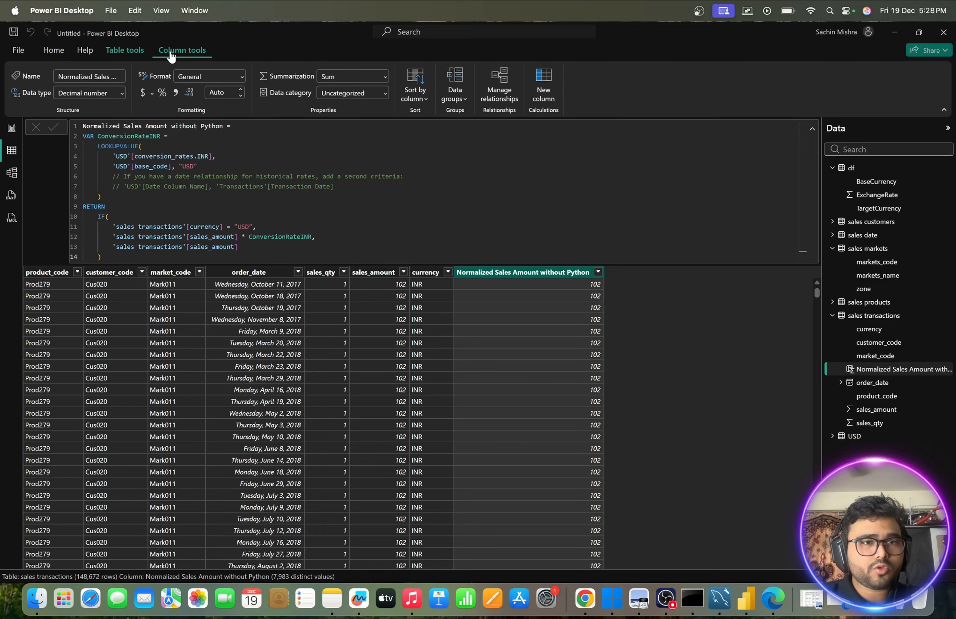
click(124, 55)
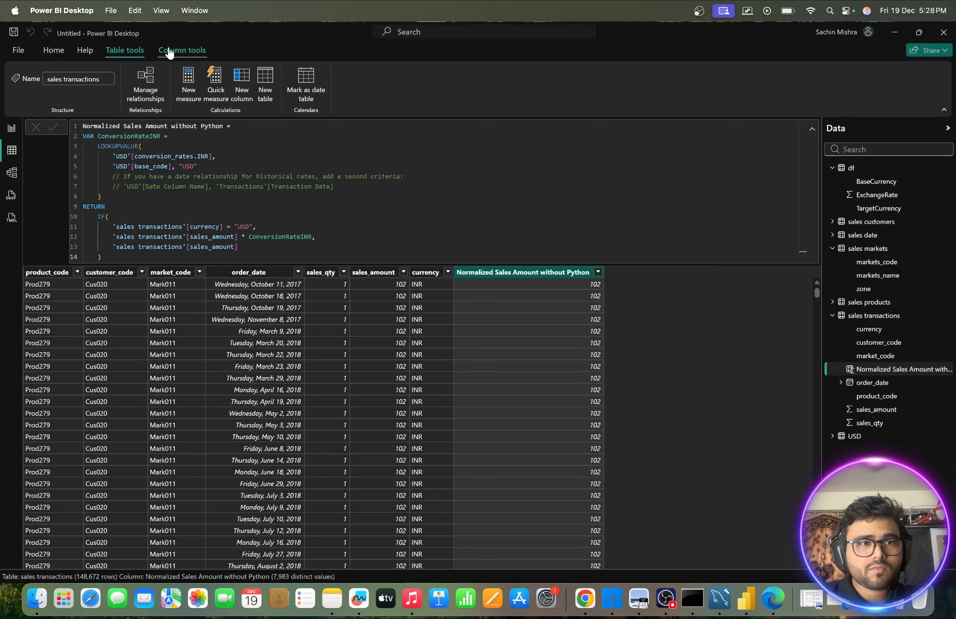
click(168, 51)
click(131, 52)
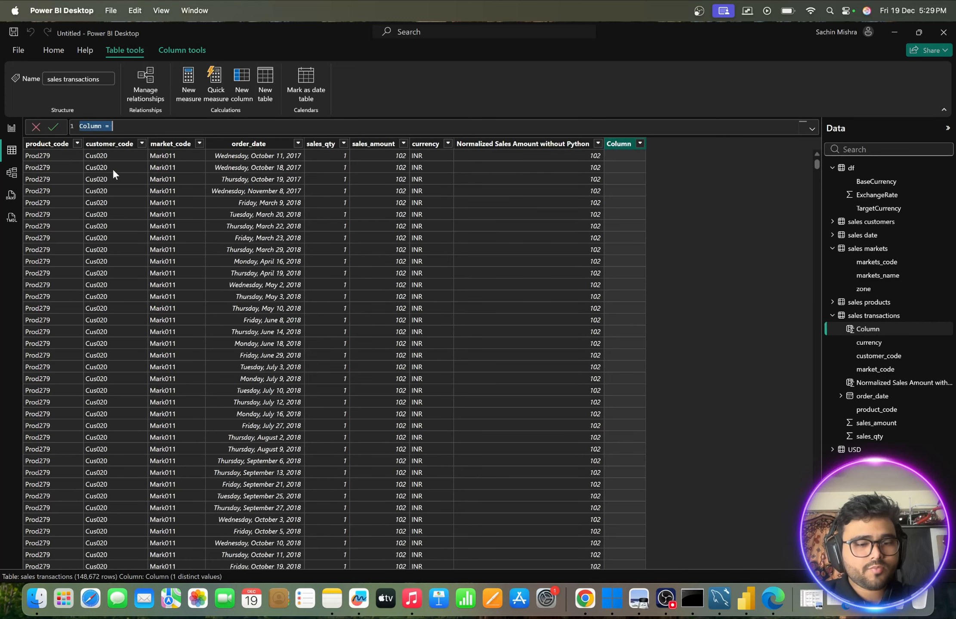
text(normalized_sales_amount_python=  if [currency] = "USD" then [sales_amount] * [df.ExchangeRate] else [sales_amount])
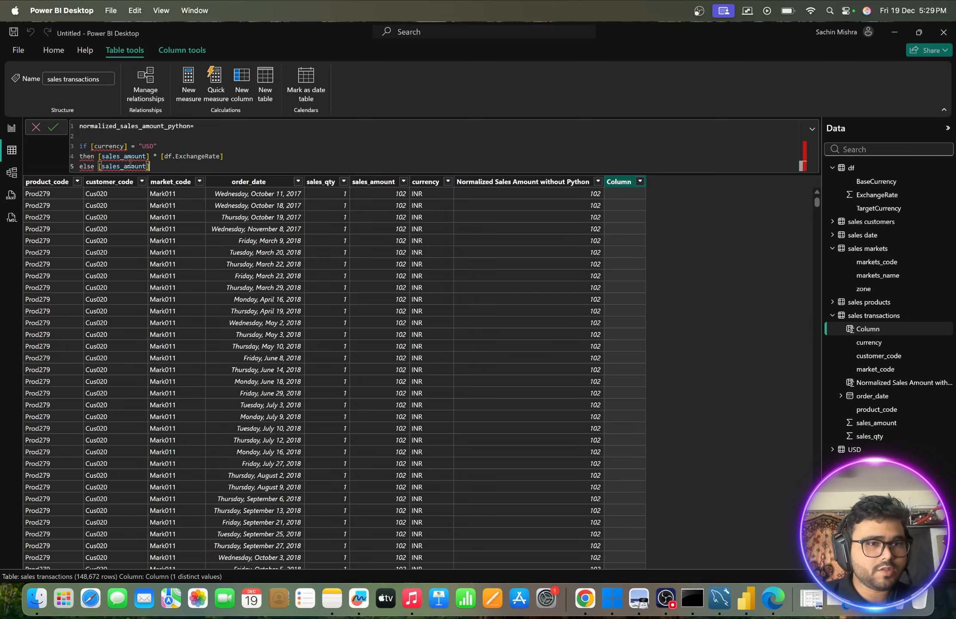
- Qualify the currency reference in the formula's condition with the table name sales transactions
click(92, 147)
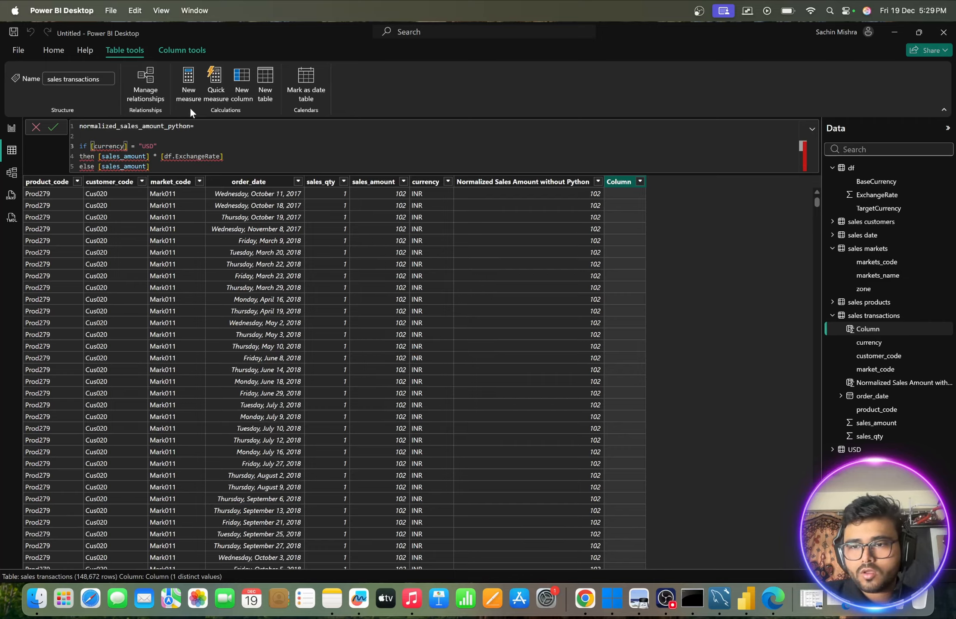
text(sales)
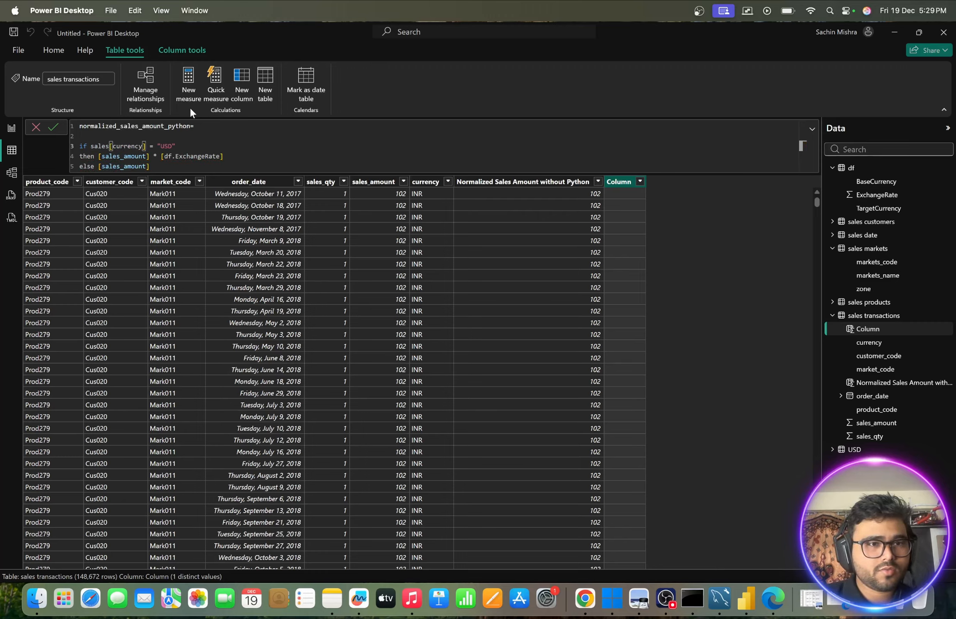
text( transa)
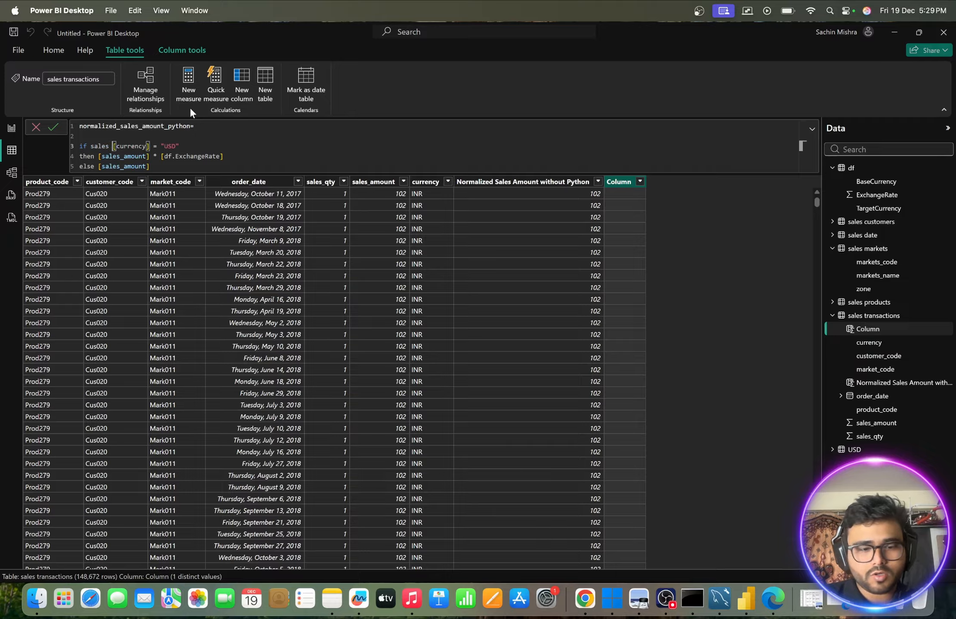
text(ction)
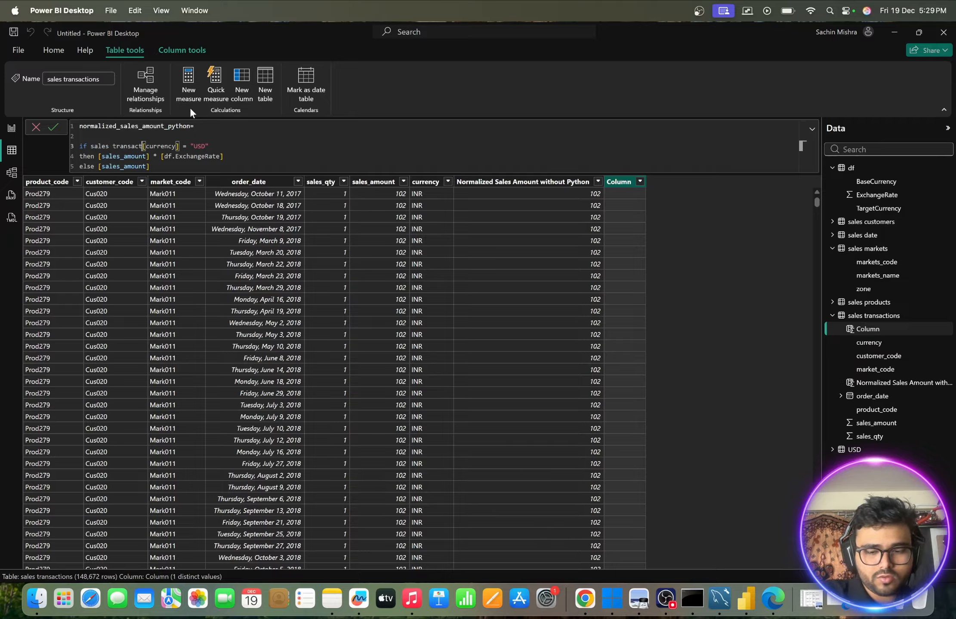
text(s)
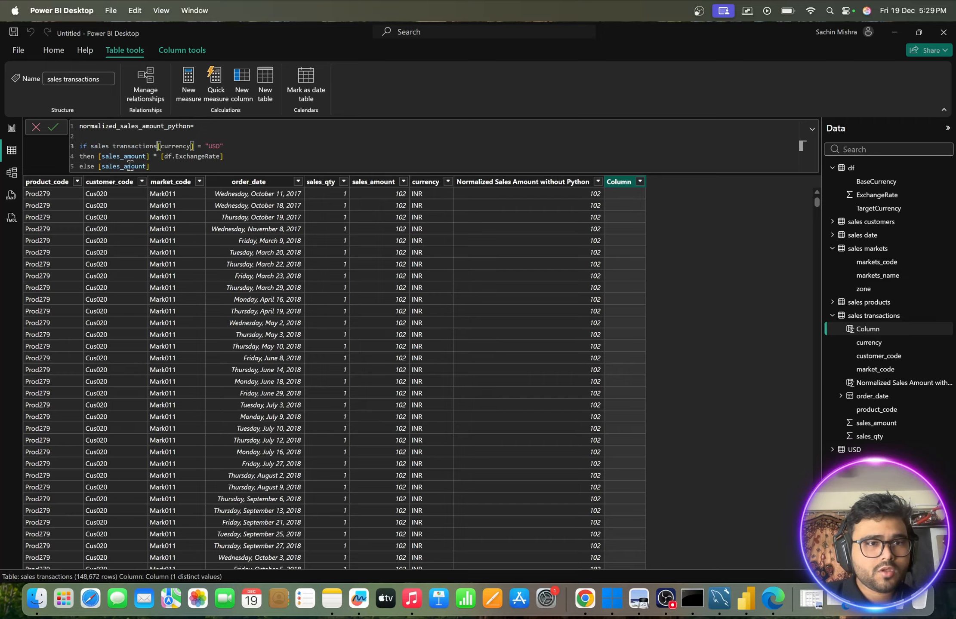
- Clear the pasted formula and discard the new calculated column
click(98, 157)
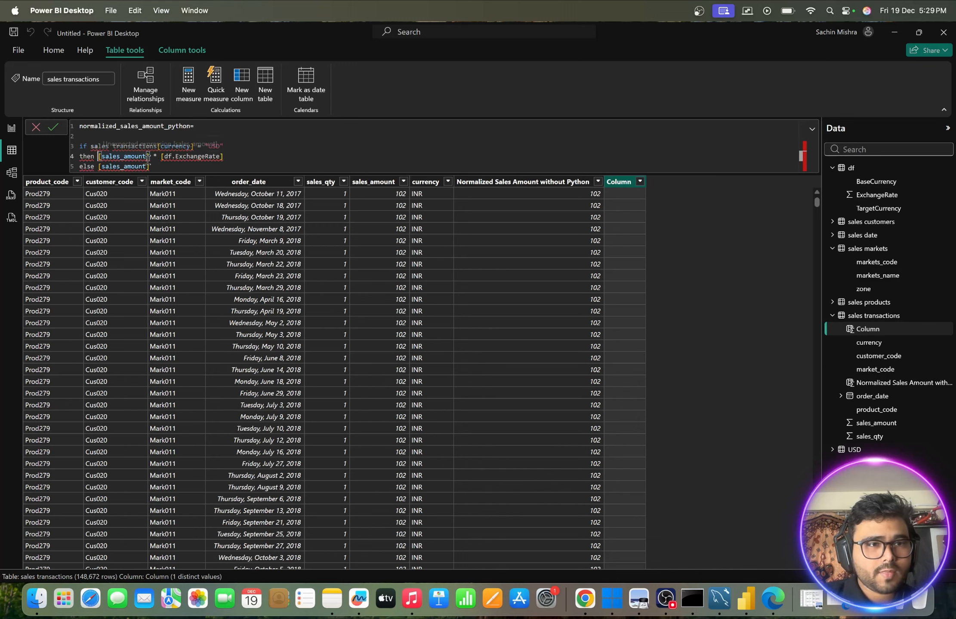
click(165, 166)
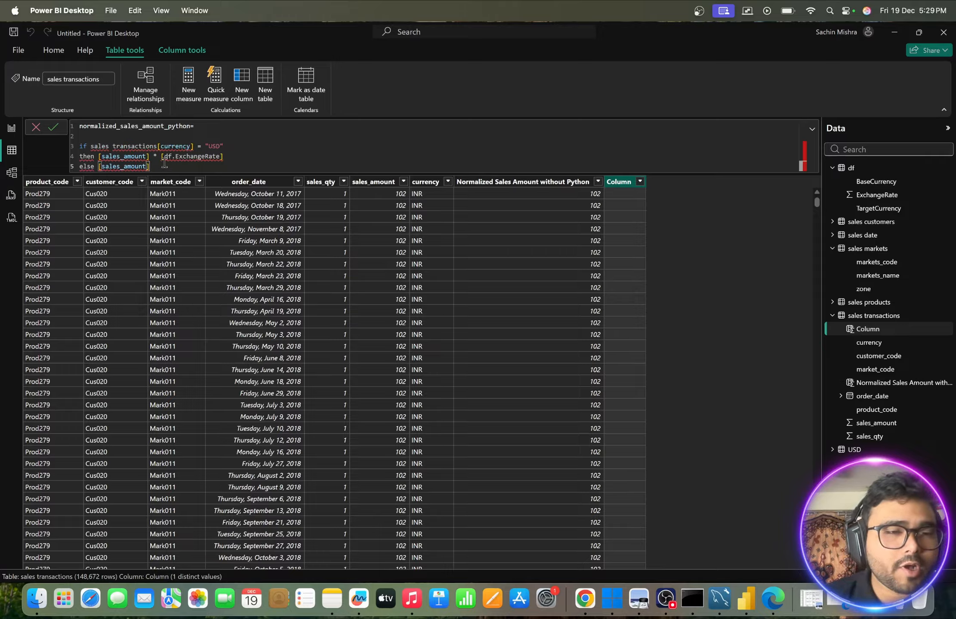
drag(164, 165, 73, 125)
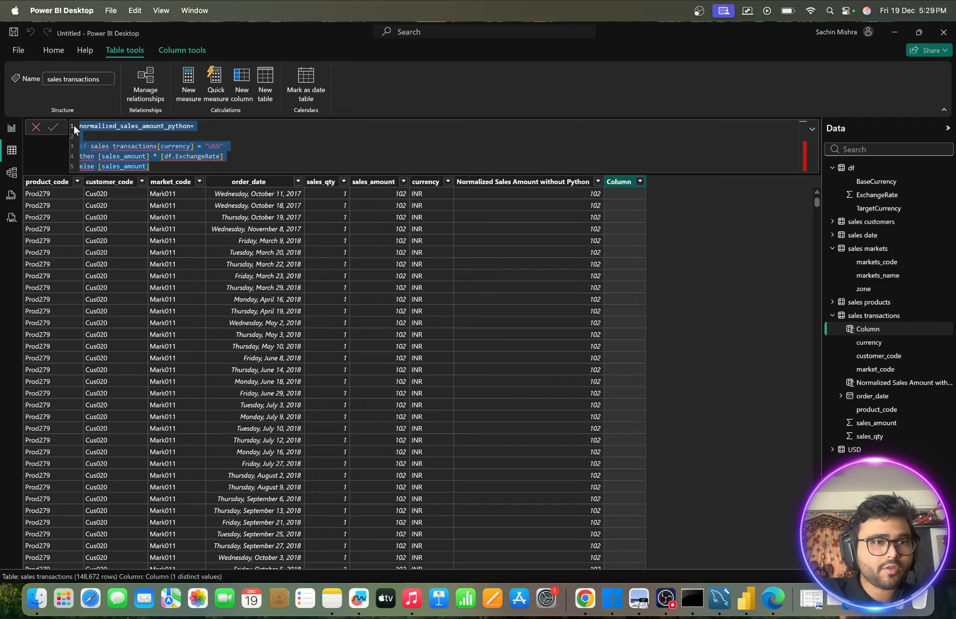
key(BackSpace)
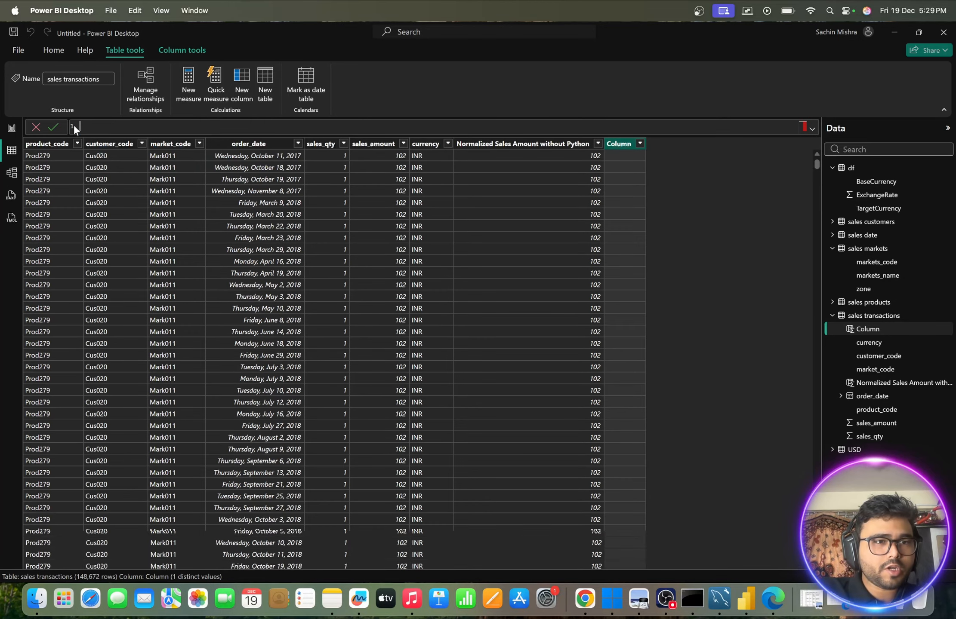
click(36, 128)
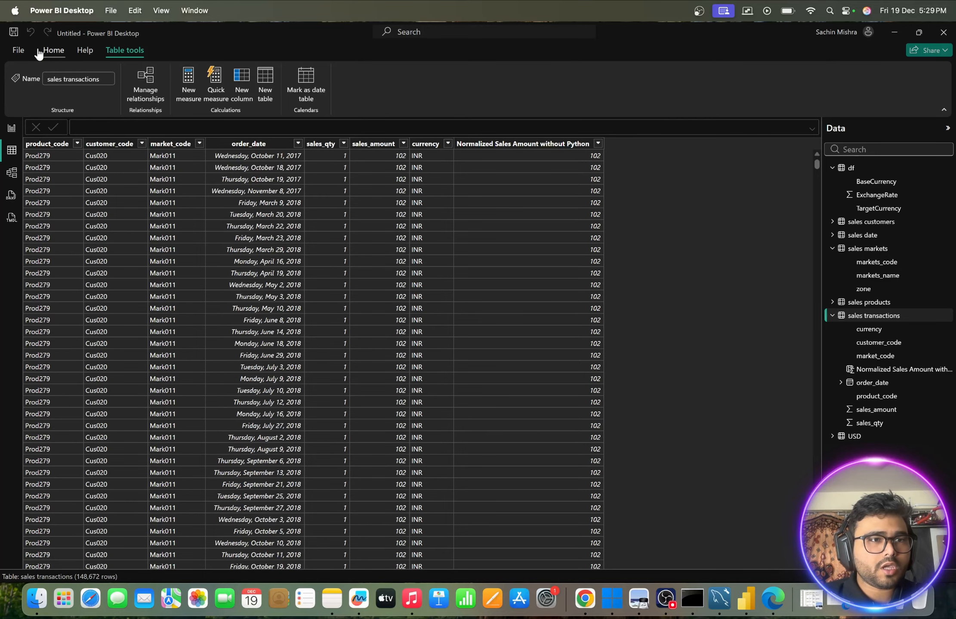
- Open the Power Query Editor and select the sales transactions query
click(19, 51)
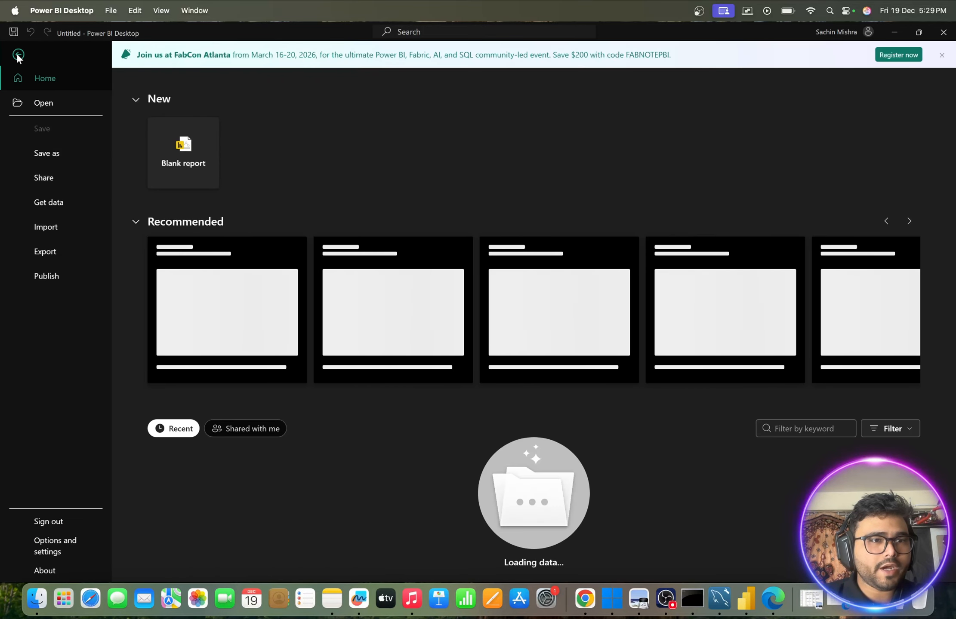
click(18, 54)
click(51, 52)
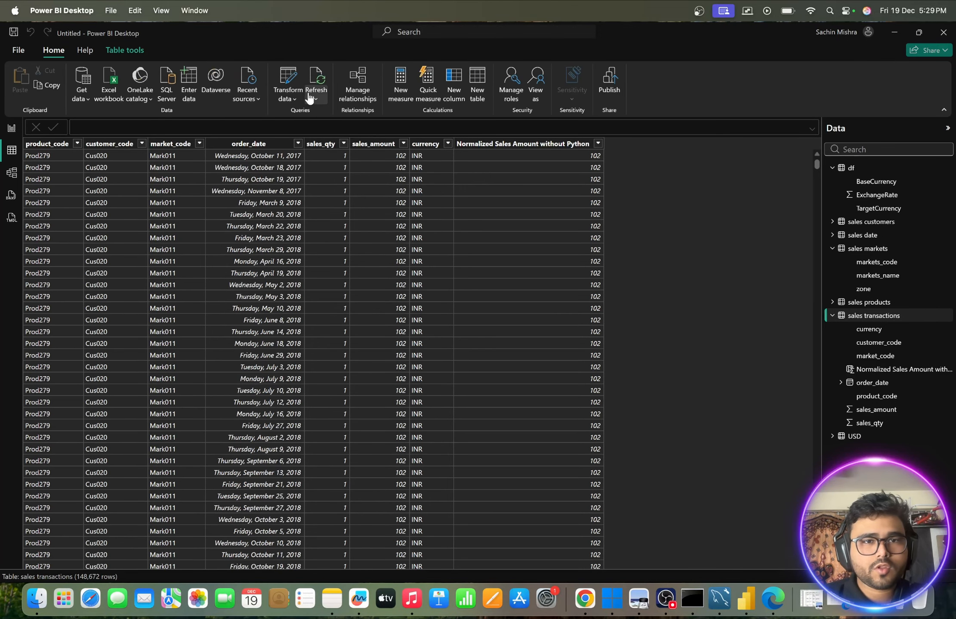
click(292, 97)
click(308, 112)
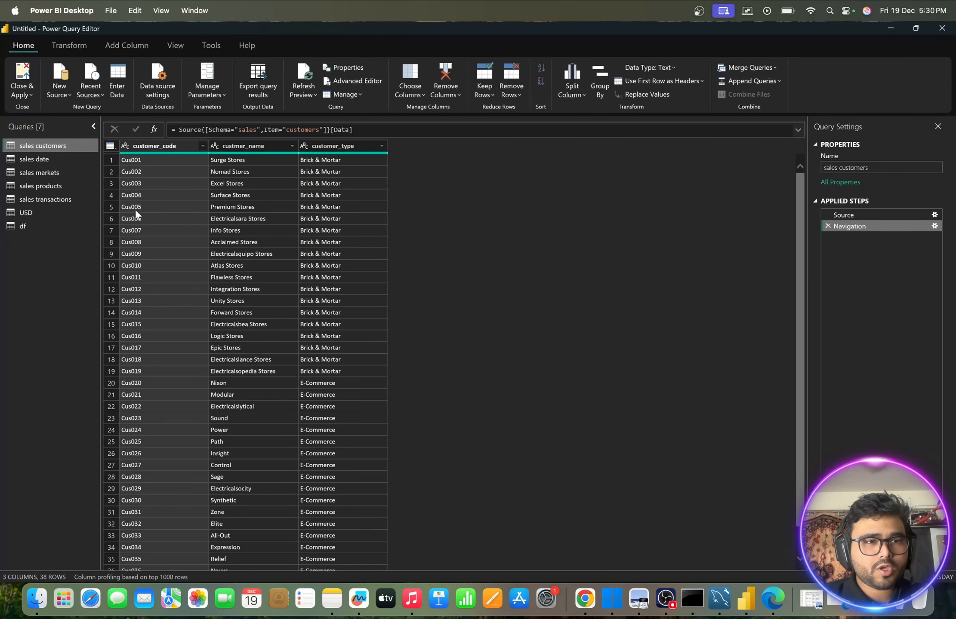
click(57, 203)
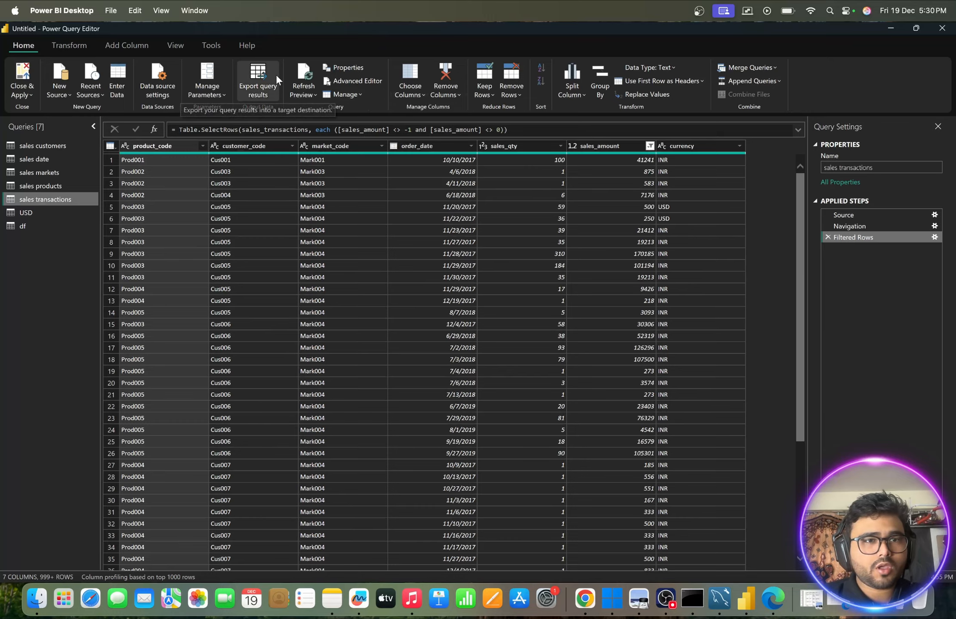
- Start a custom column in sales transactions, paste the copied formula, and move normalized_sales_amount_python= from the formula into the column name
click(127, 45)
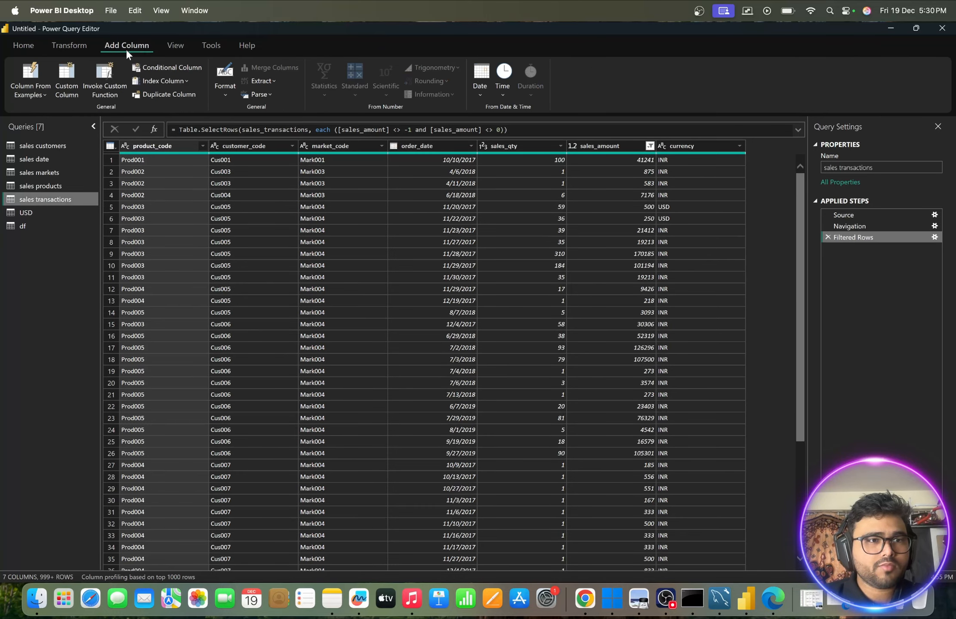
click(72, 76)
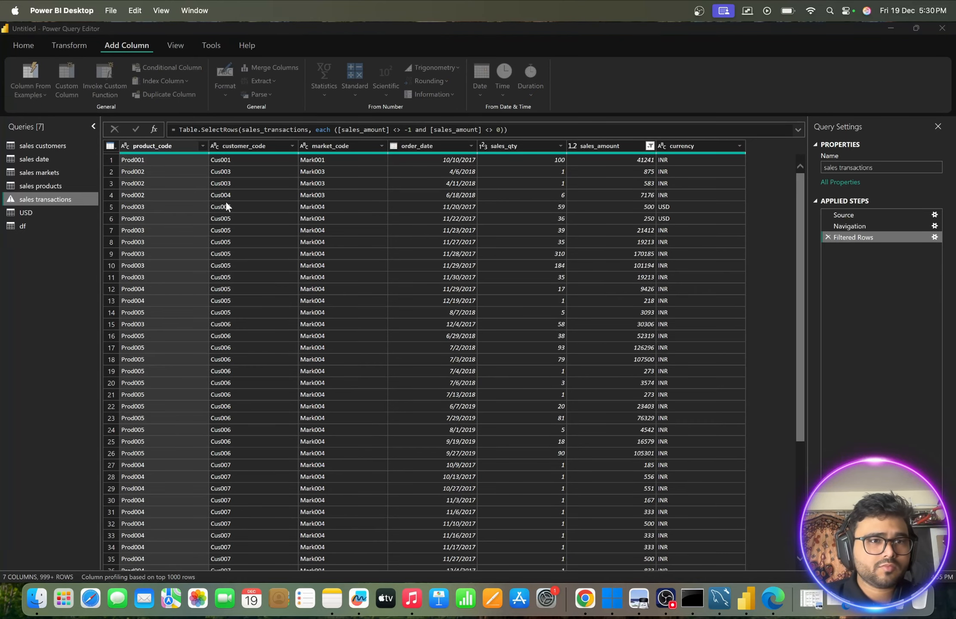
click(322, 275)
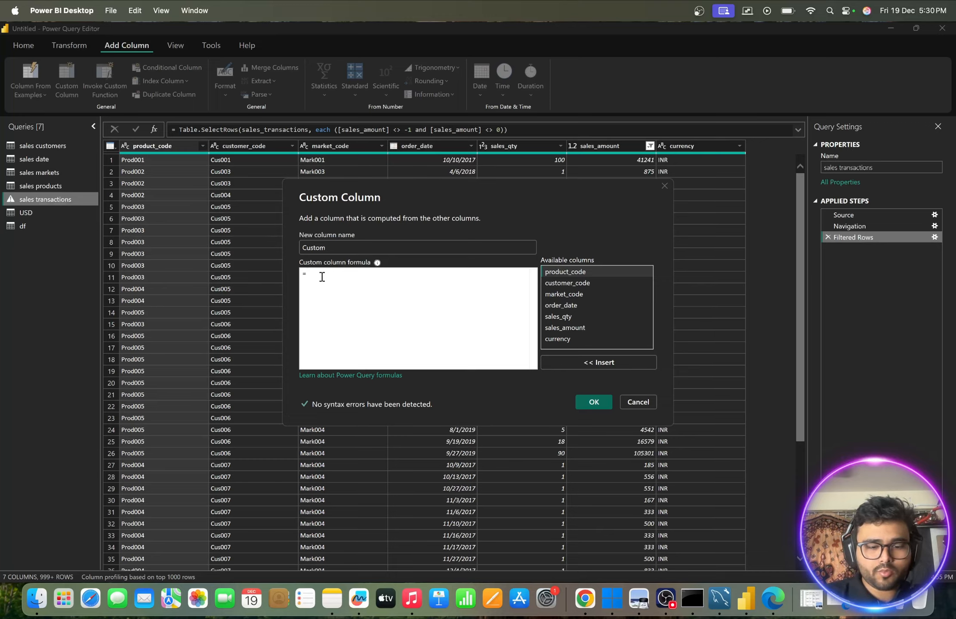
key(ctrl+v)
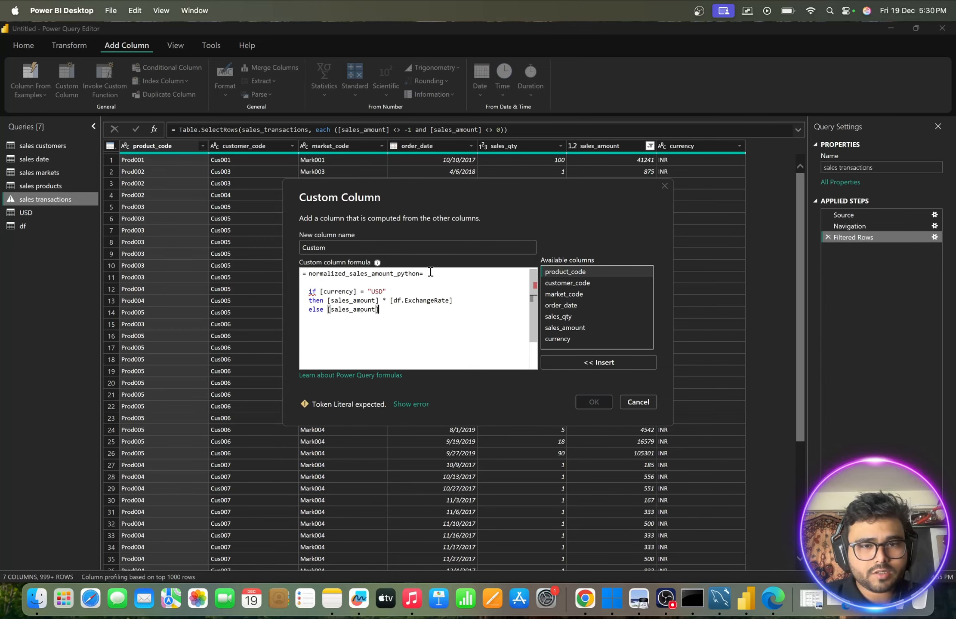
drag(430, 272, 292, 271)
key(ctrl+c)
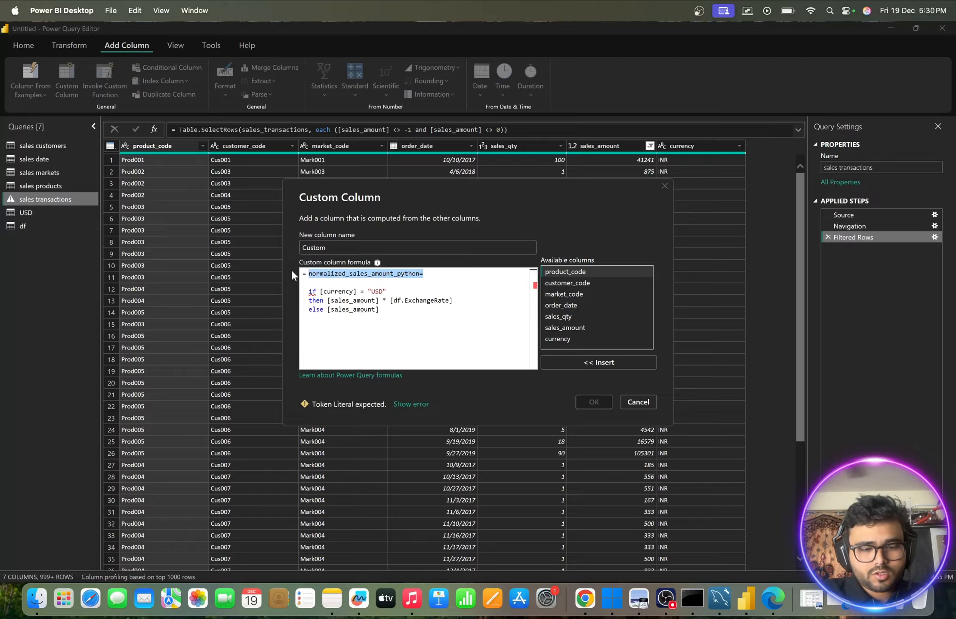
key(BackSpace)
drag(339, 247, 270, 245)
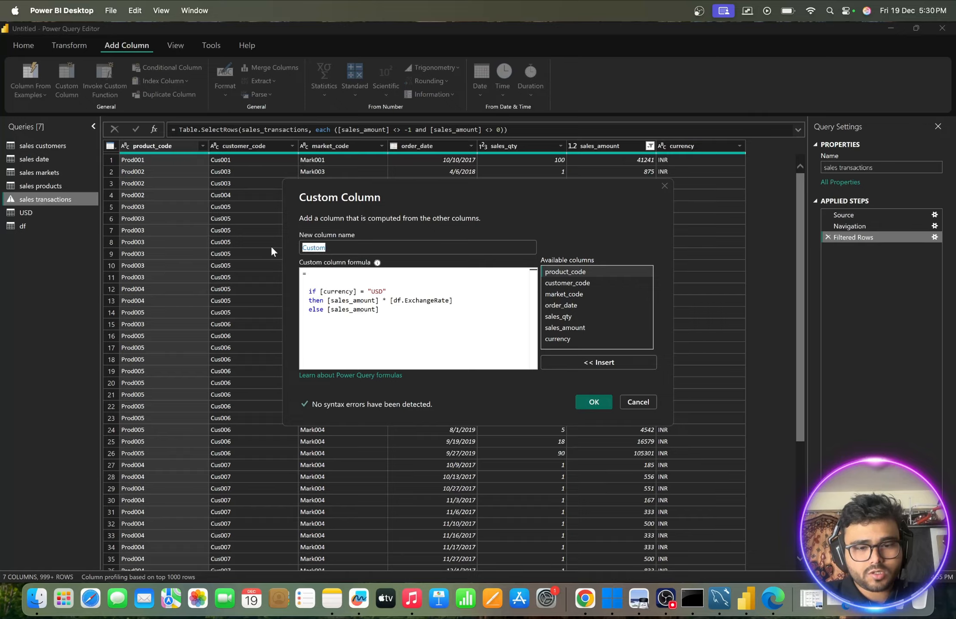
key(ctrl+v)
- Remove the formula's leading blank lines and the name's trailing equals sign, and create the normalized_sales_amount_python column
click(309, 291)
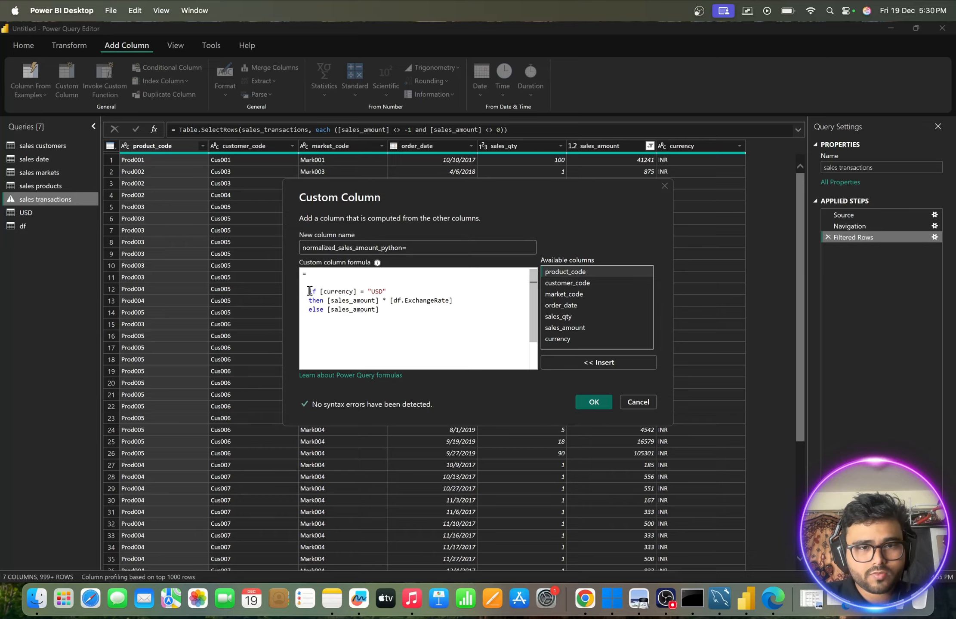
key(BackSpace)
key(BackSpace)
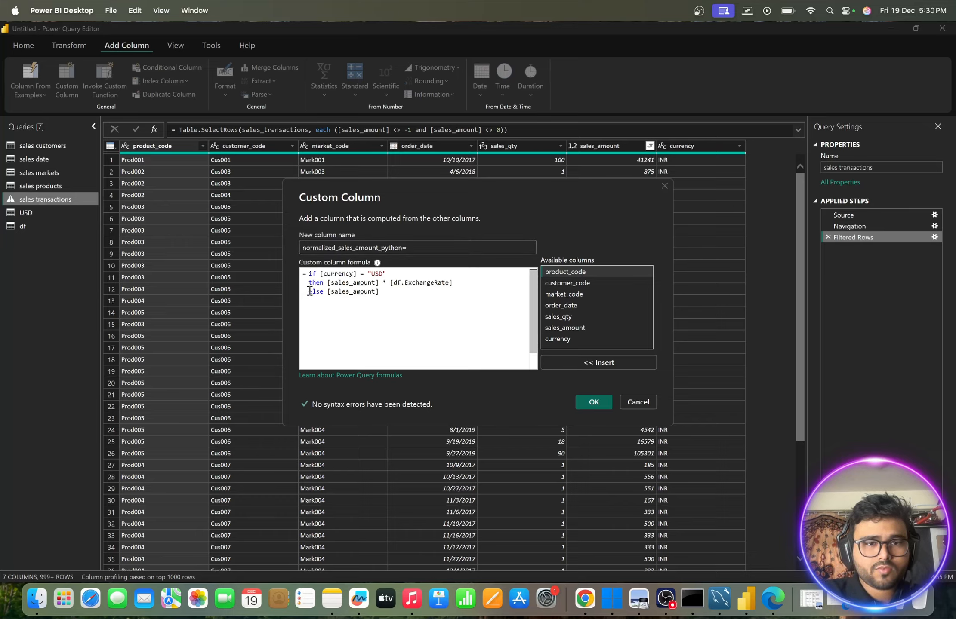
click(431, 248)
key(BackSpace)
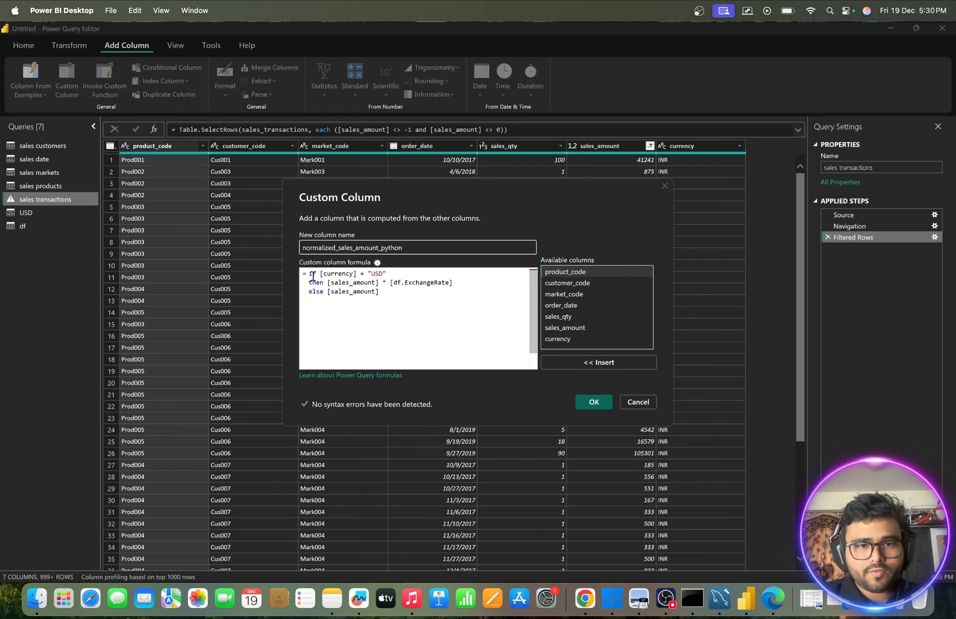
drag(309, 273, 387, 284)
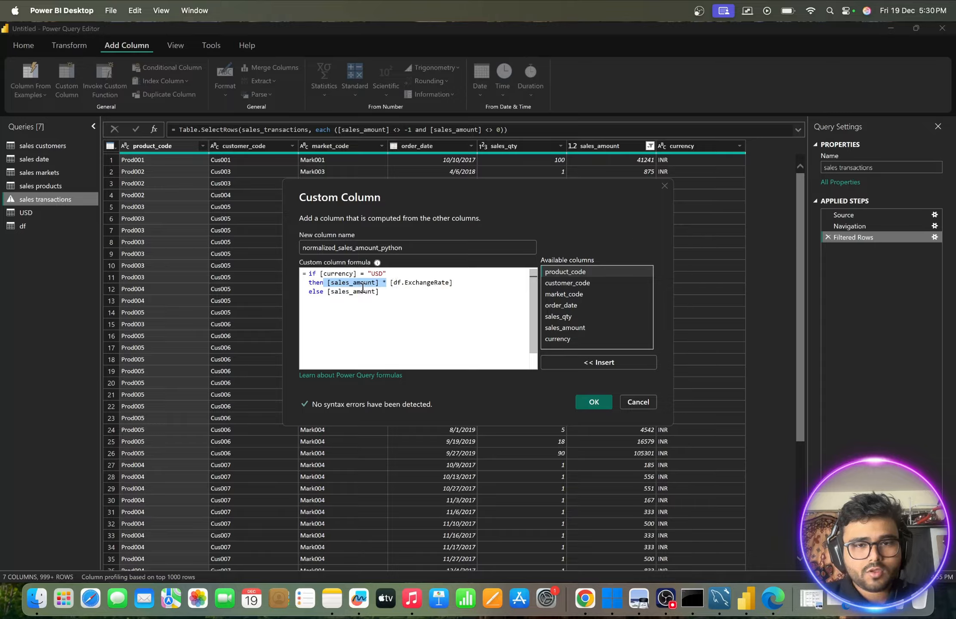
drag(390, 284, 467, 284)
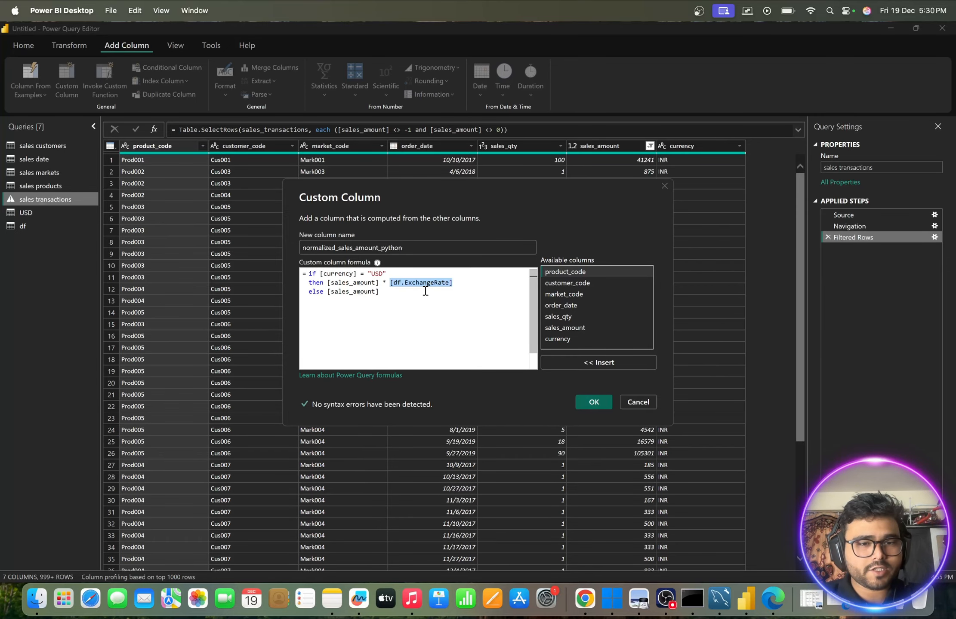
click(591, 403)
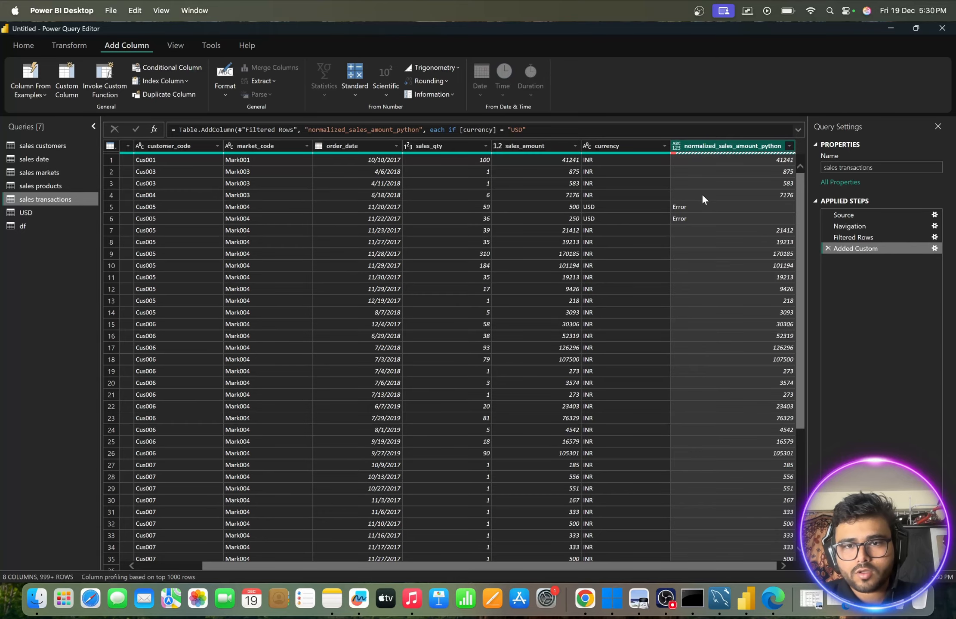
- Inspect the error details of the USD rows in normalized_sales_amount_python and delete the drill-down step this adds
scroll(652, 221, down, 1)
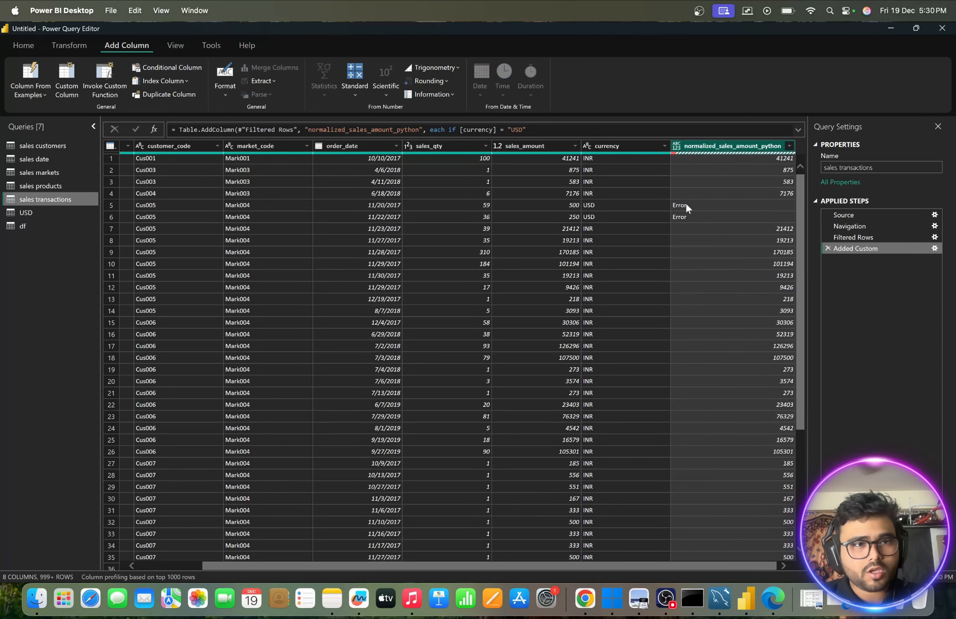
click(691, 218)
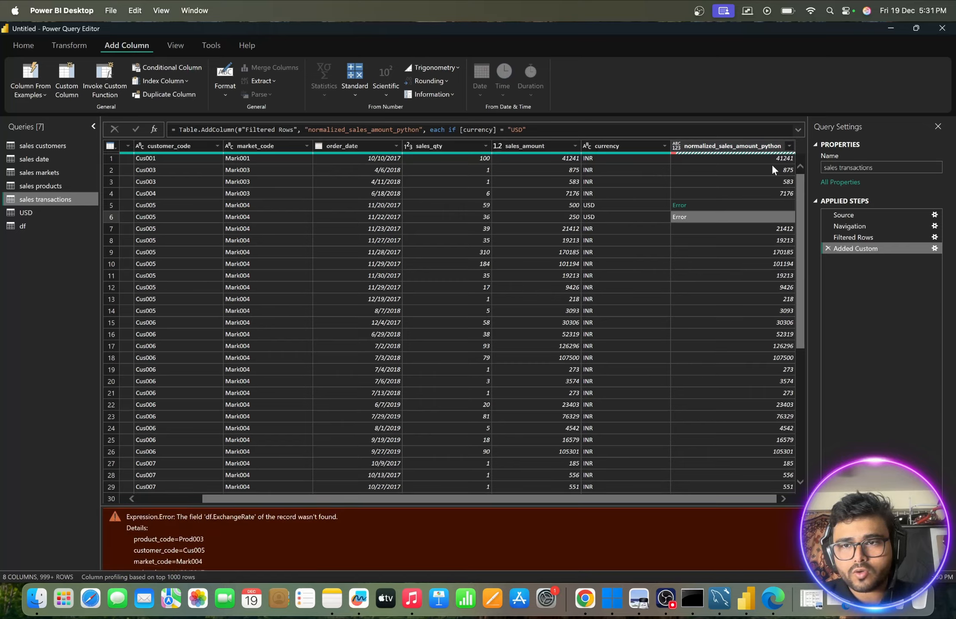
click(678, 205)
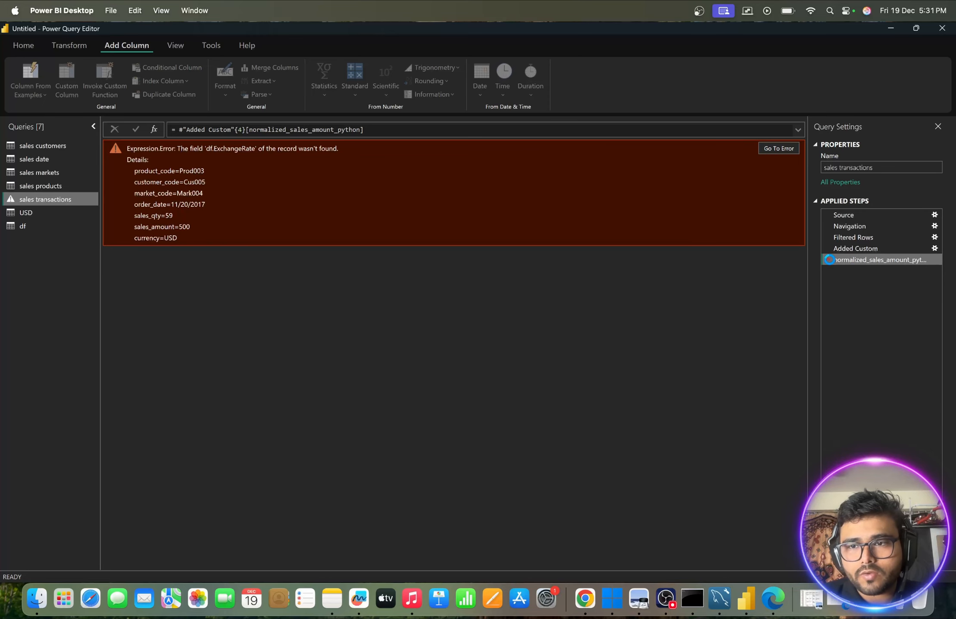
click(828, 259)
scroll(757, 206, right, 3)
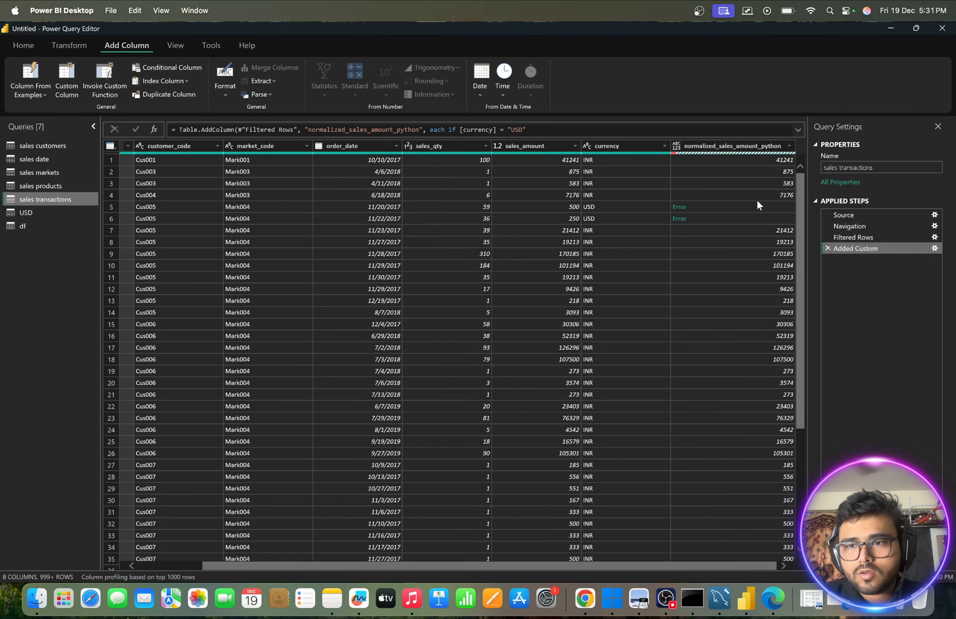
- Review the [df.ExchangeRate] reference in the Added Custom step's formula and close it without changes
click(934, 249)
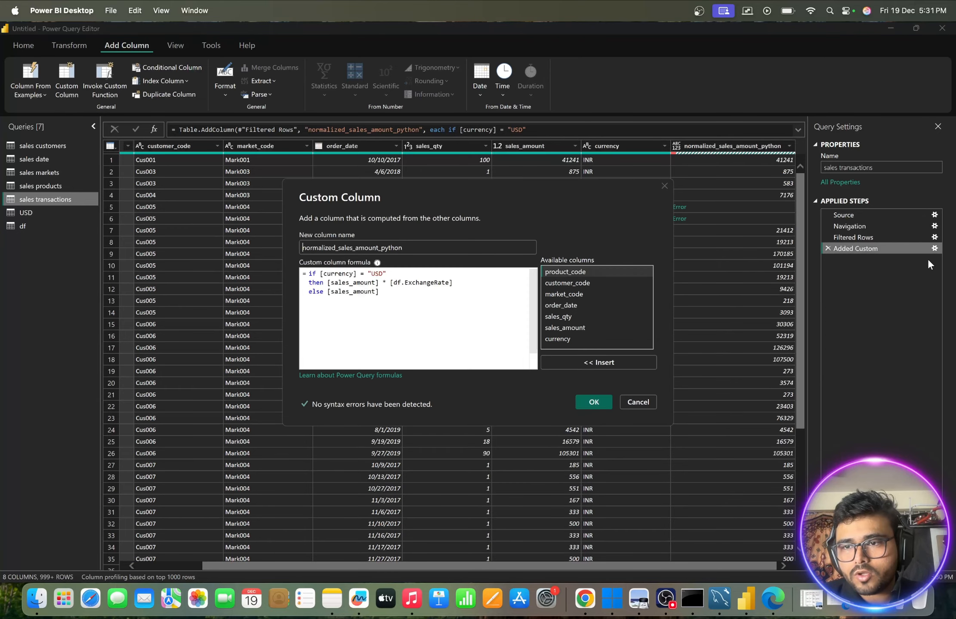
click(400, 284)
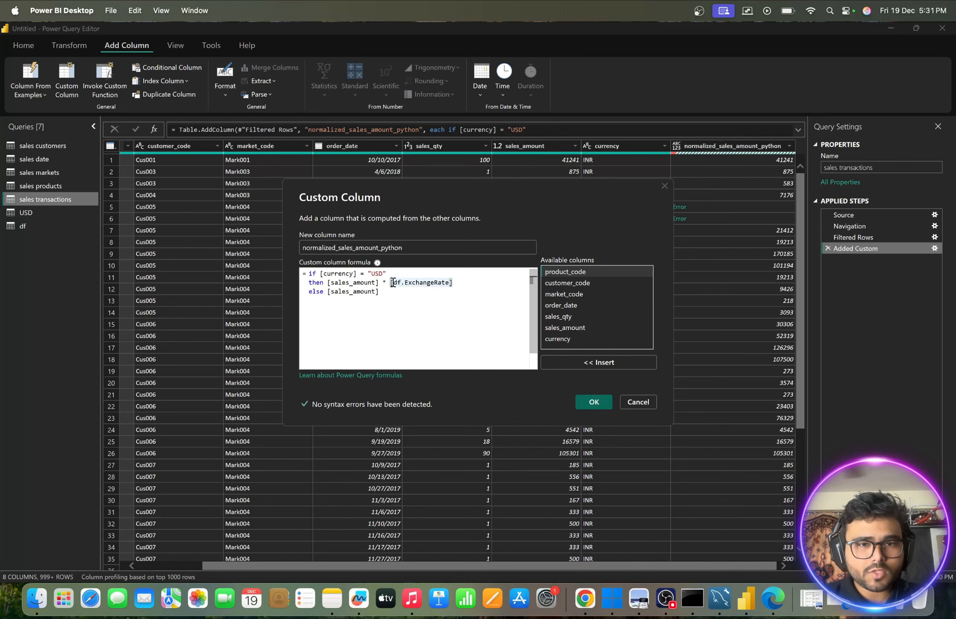
drag(393, 283, 409, 282)
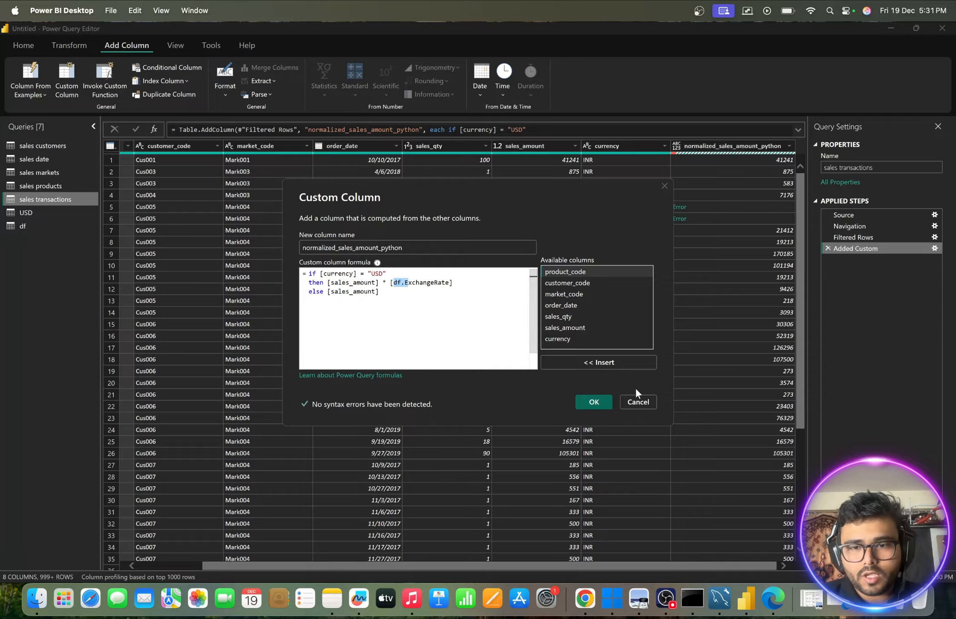
click(637, 402)
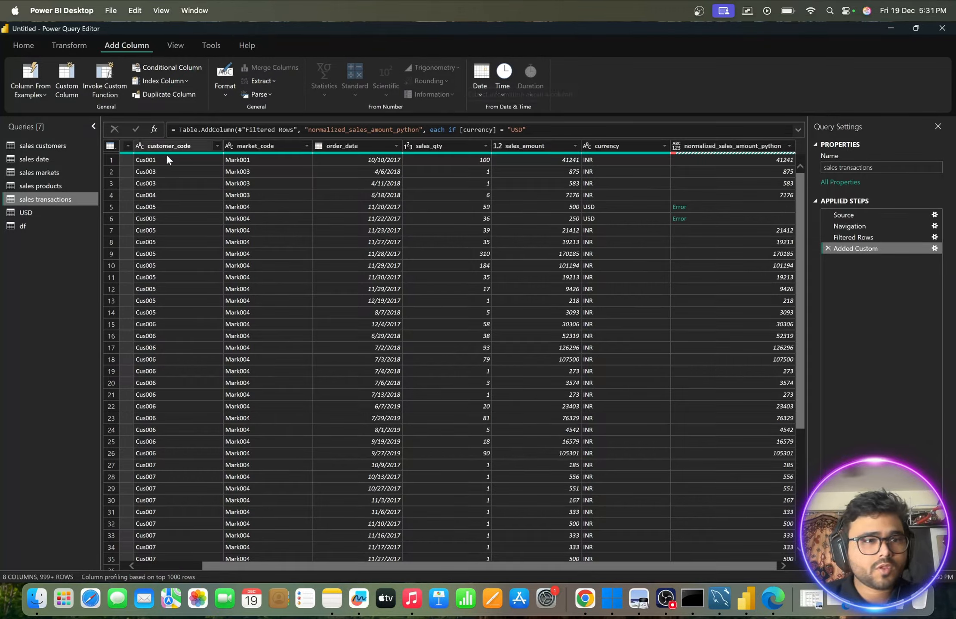
- Start merging the sales transactions query with the df table as the second table
click(175, 43)
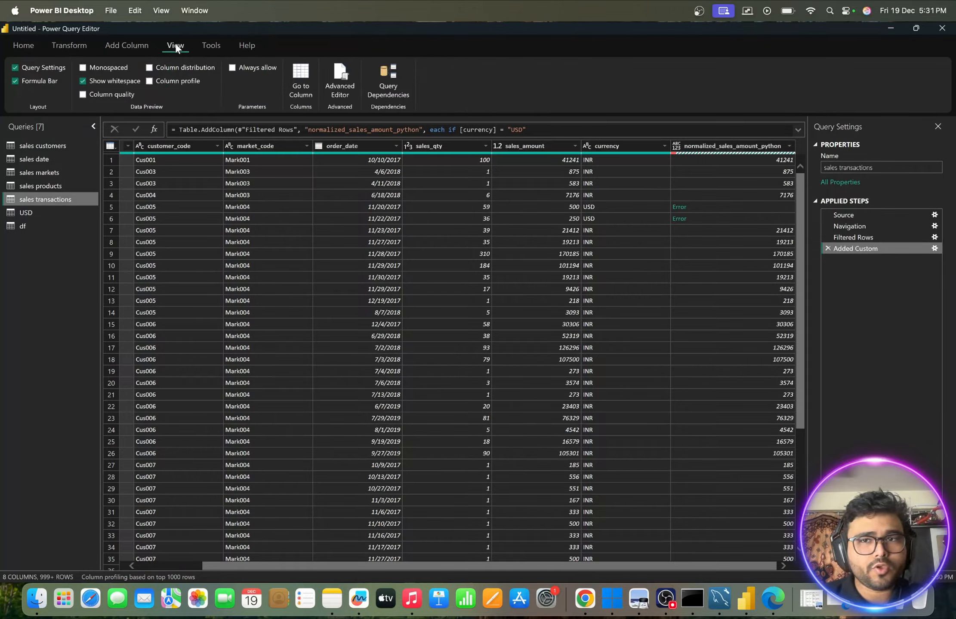
click(61, 45)
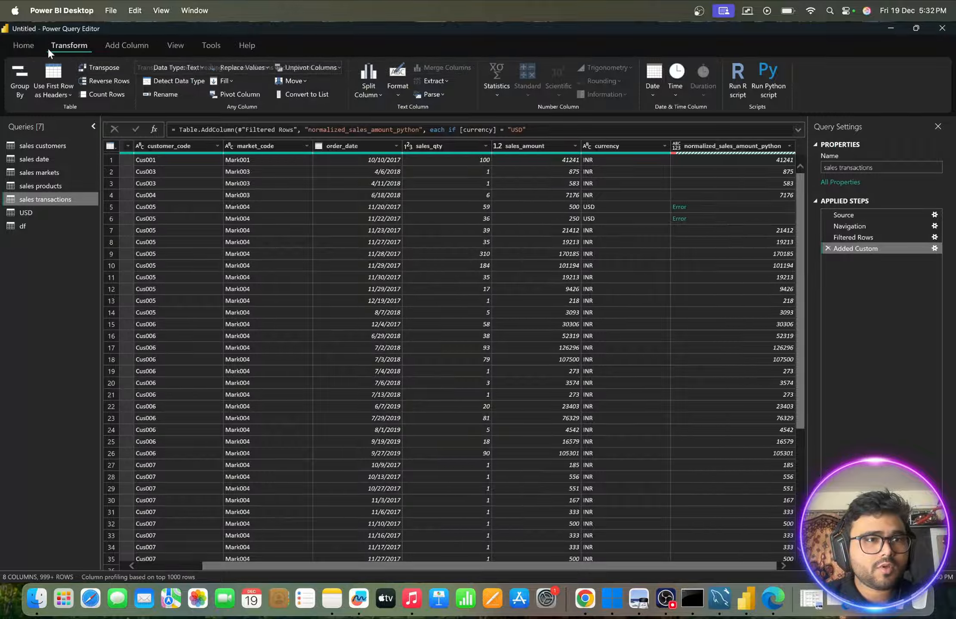
click(35, 44)
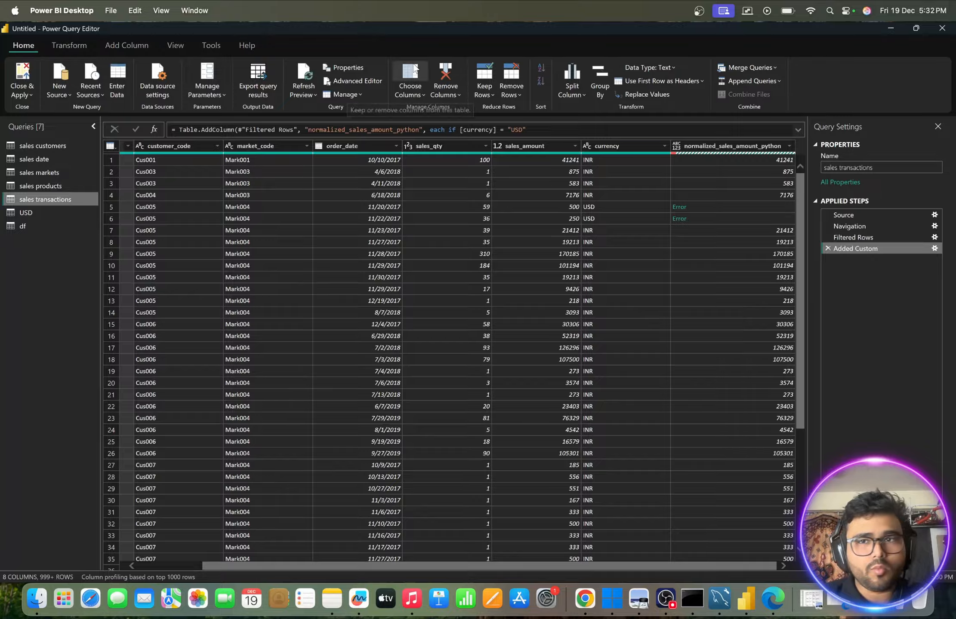
click(771, 64)
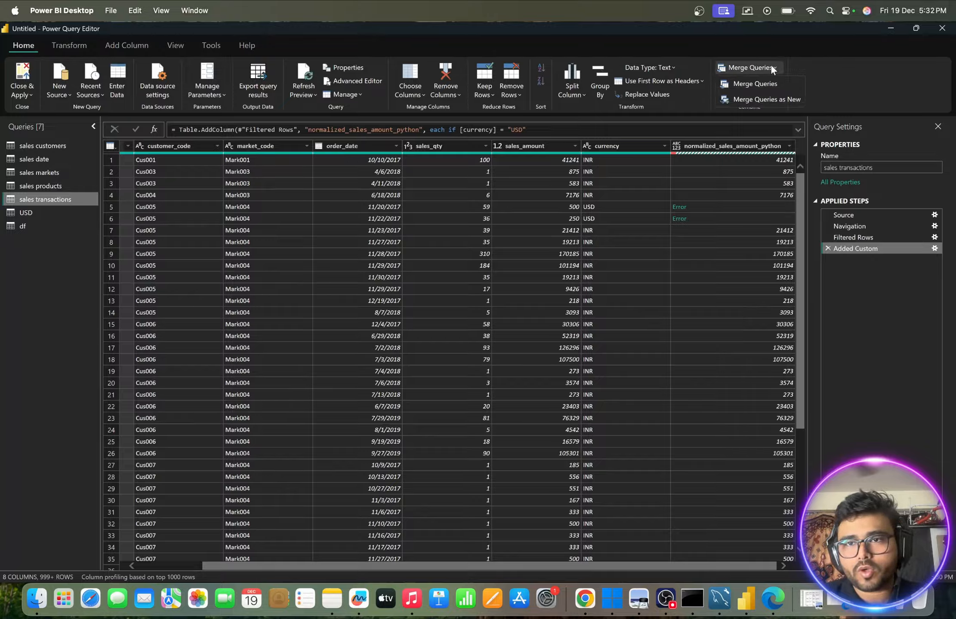
click(746, 80)
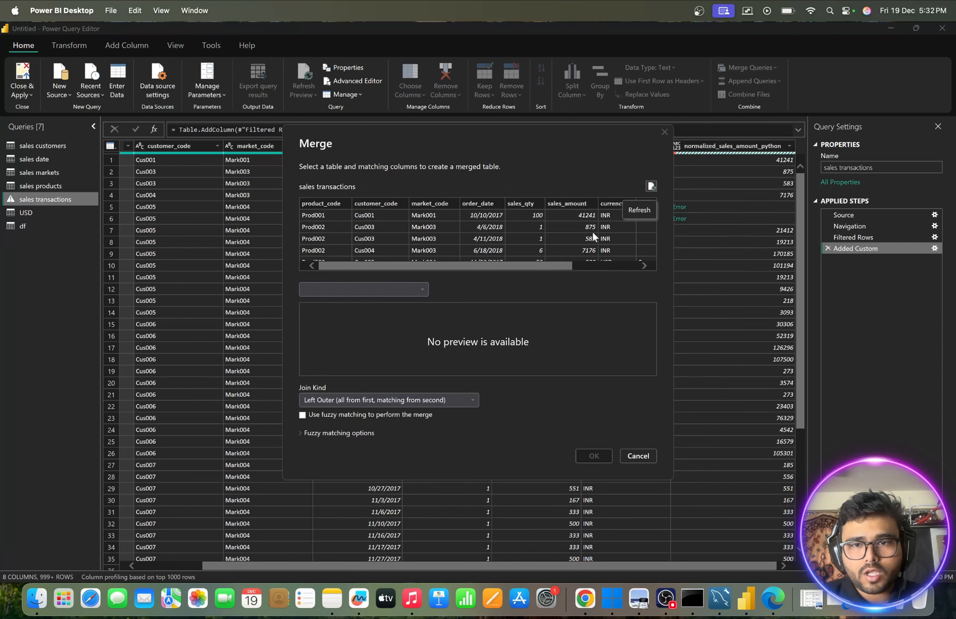
scroll(593, 235, right, 5)
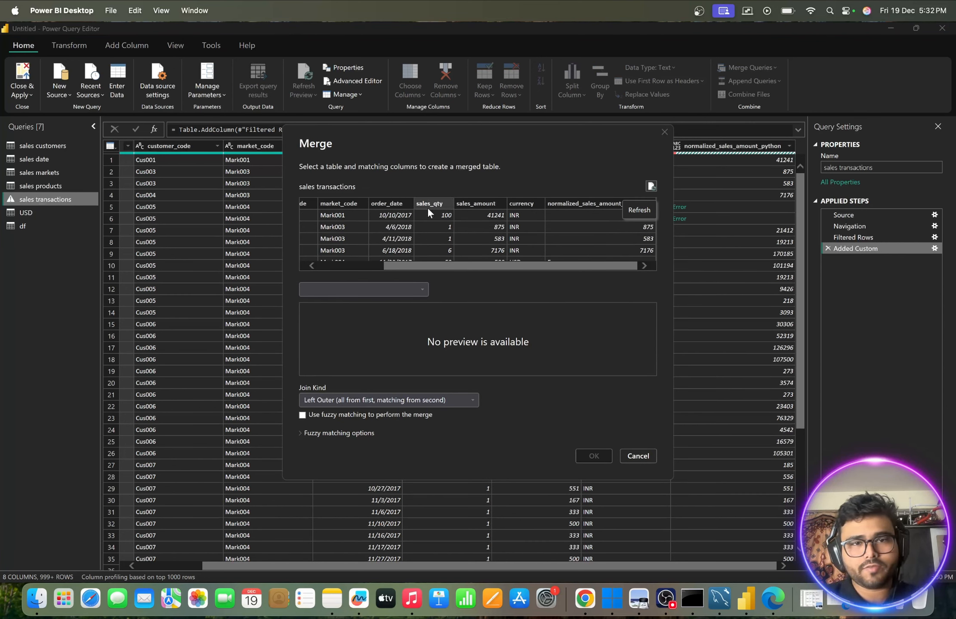
scroll(414, 231, left, 5)
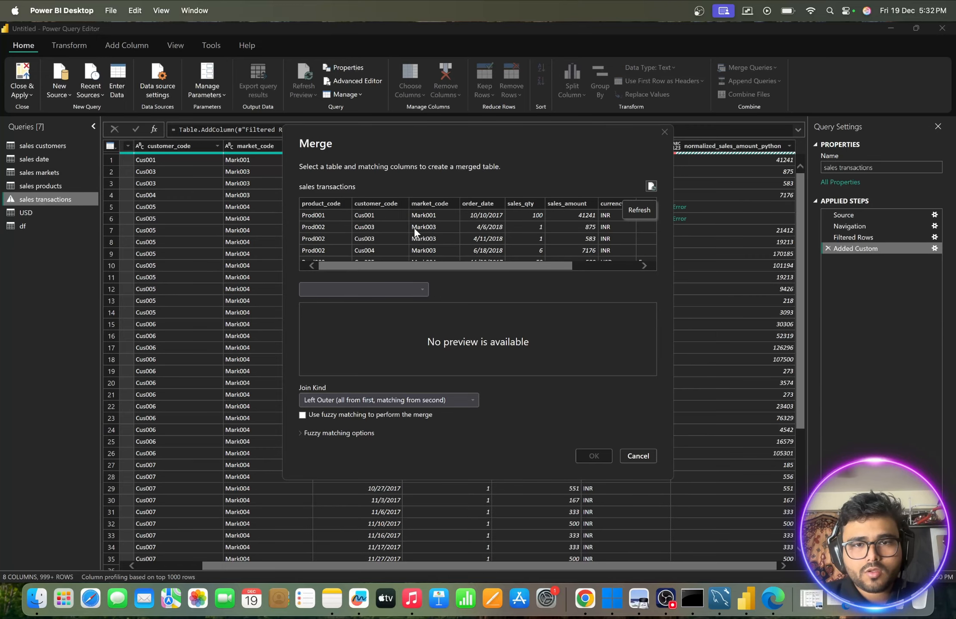
click(383, 290)
click(324, 314)
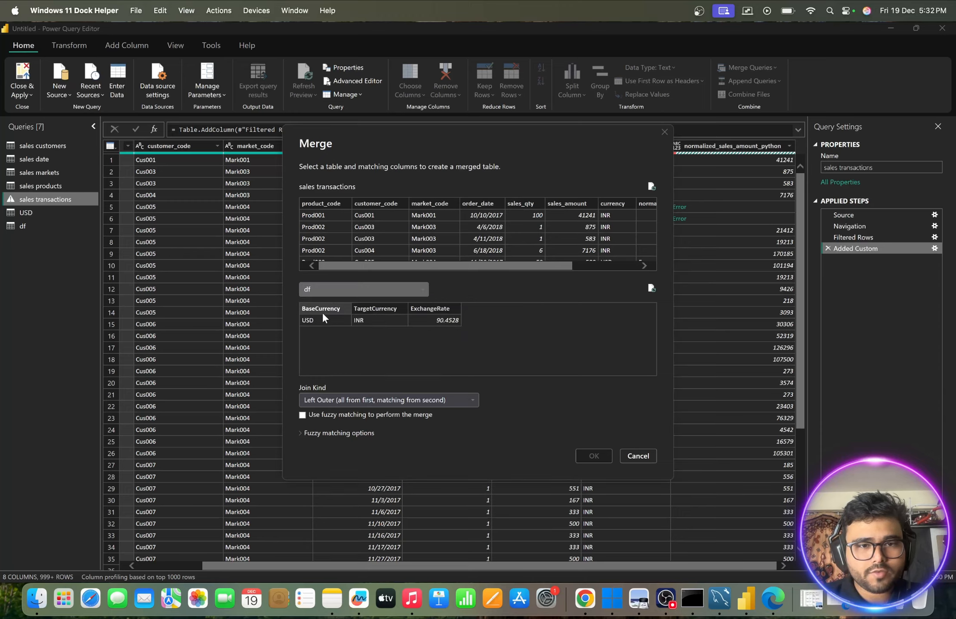
- Match the currency column with TargetCurrency in df and complete the left outer merge
scroll(496, 241, right, 5)
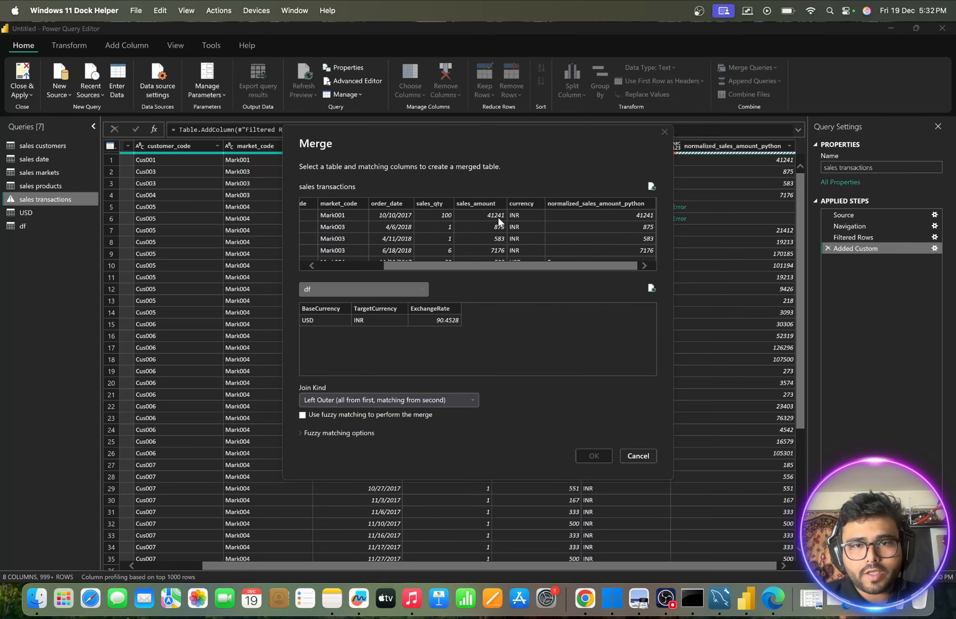
click(522, 202)
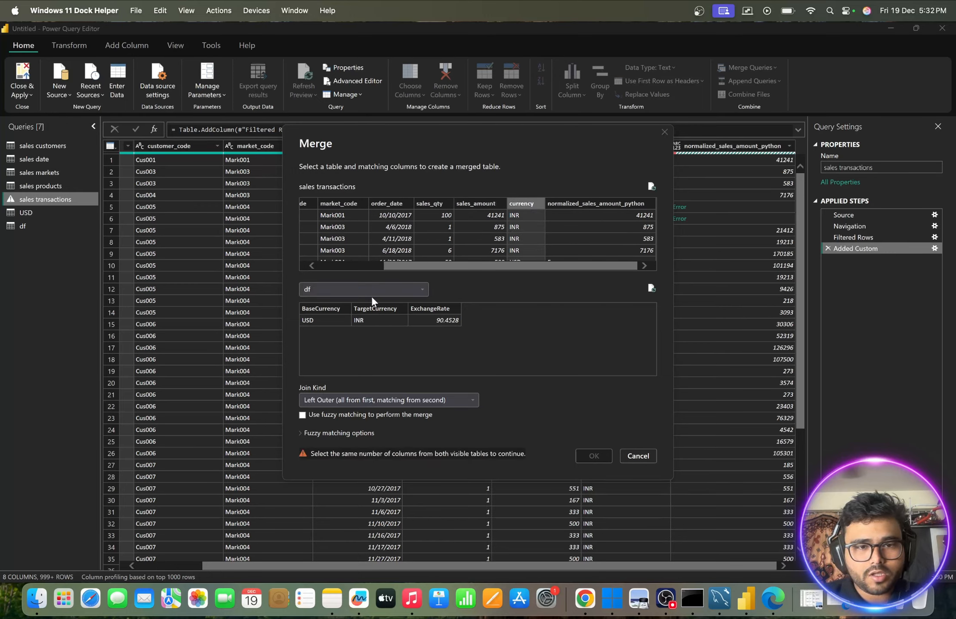
click(365, 310)
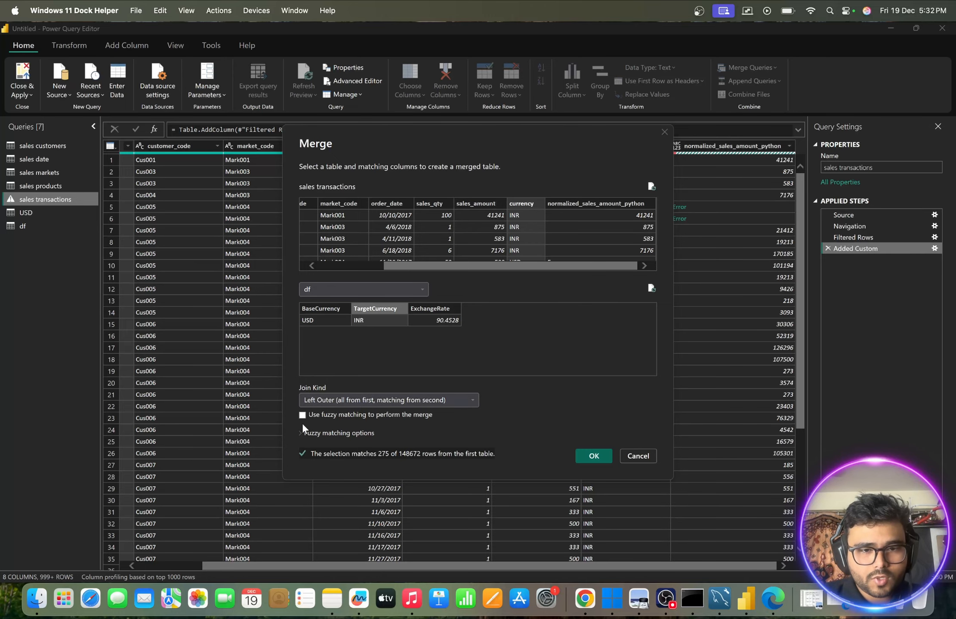
click(595, 457)
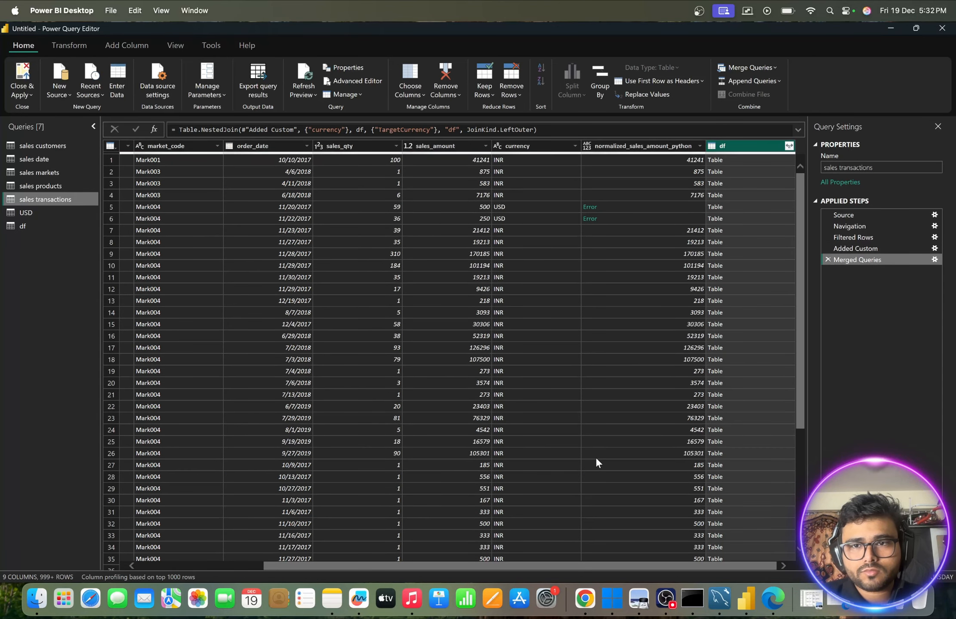
- Expand the merged df column to include only ExchangeRate, keeping the original column name as prefix
click(788, 146)
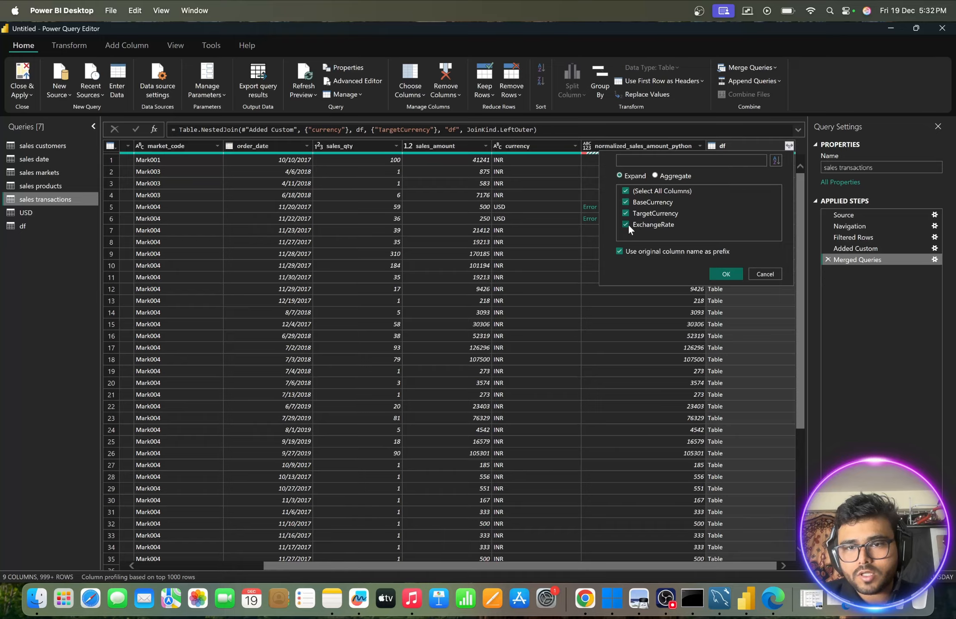
click(626, 212)
click(626, 203)
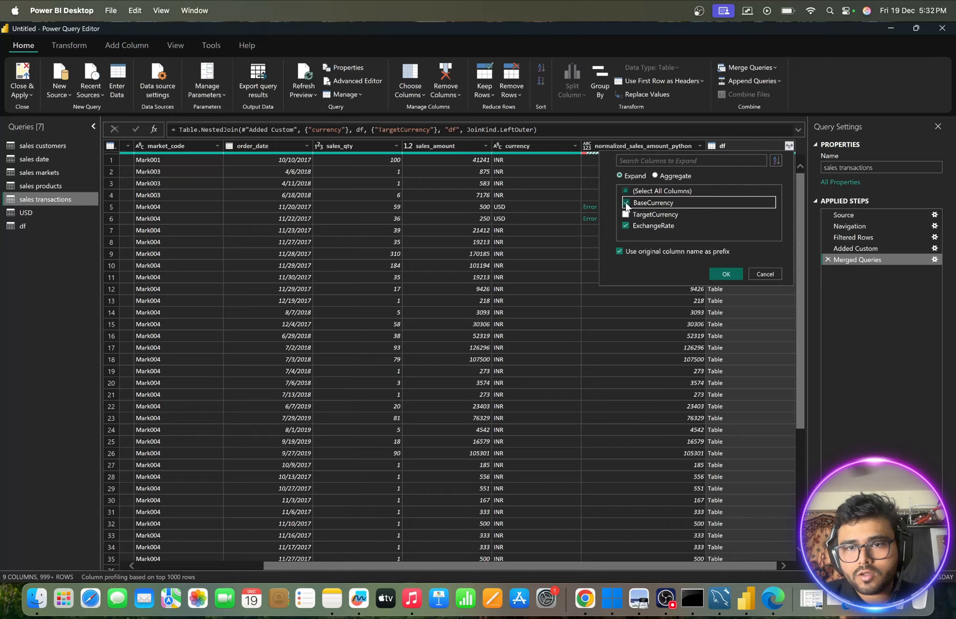
click(720, 272)
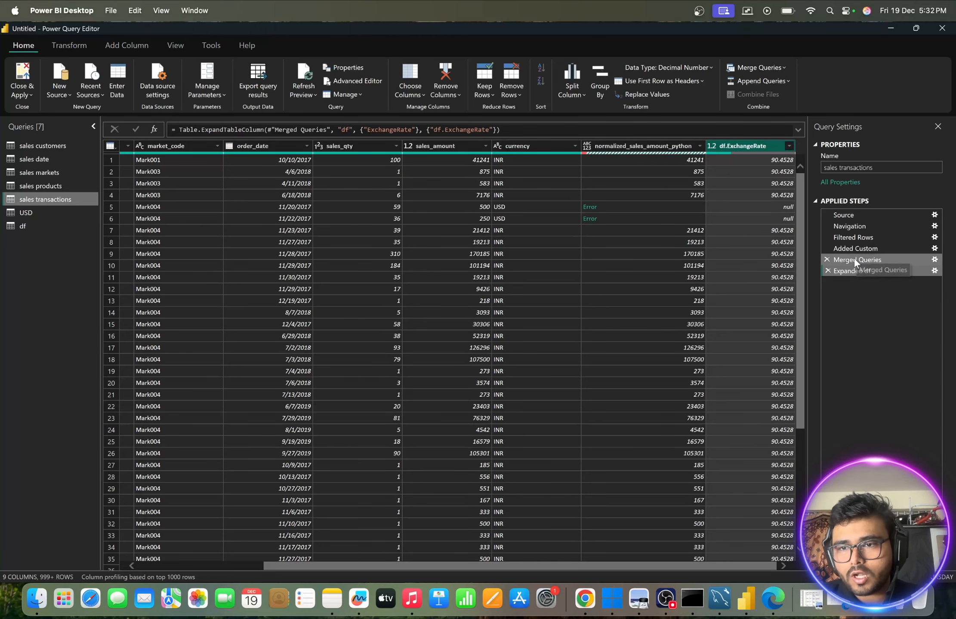
- Review the Added Custom step's available columns and the [df.ExchangeRate] reference in its formula
click(859, 247)
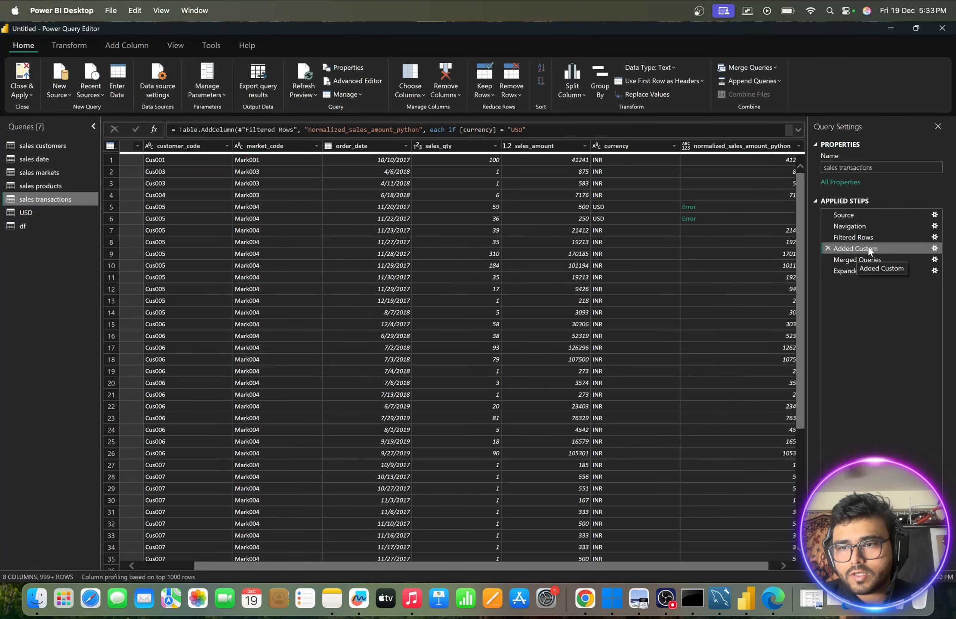
click(933, 248)
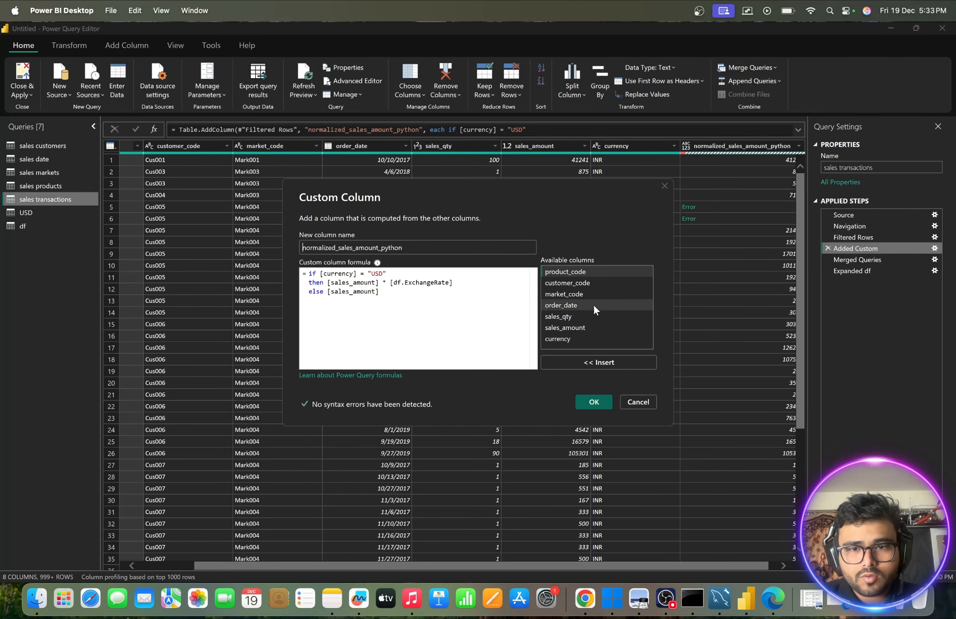
click(569, 338)
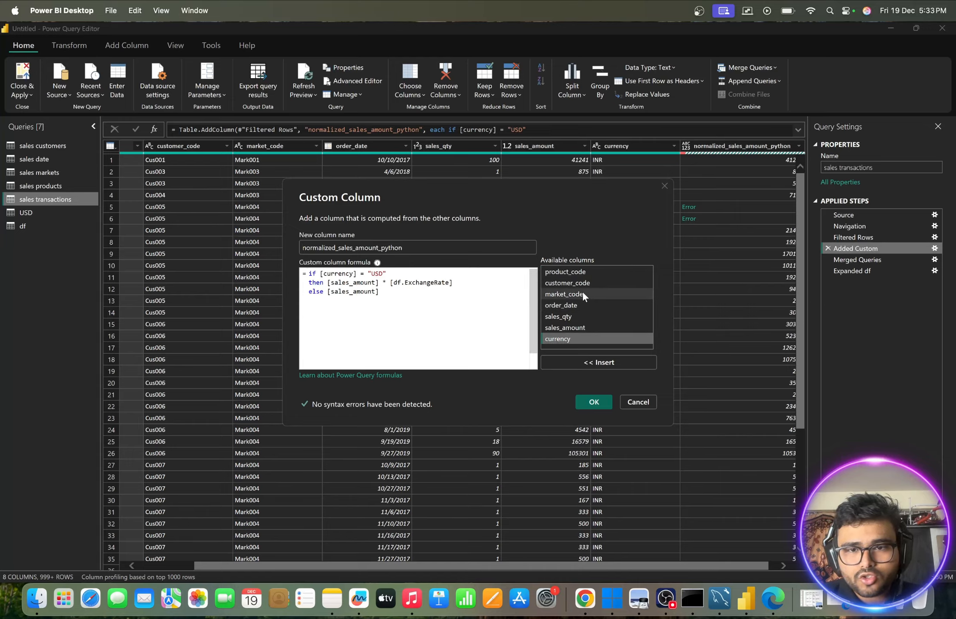
click(413, 285)
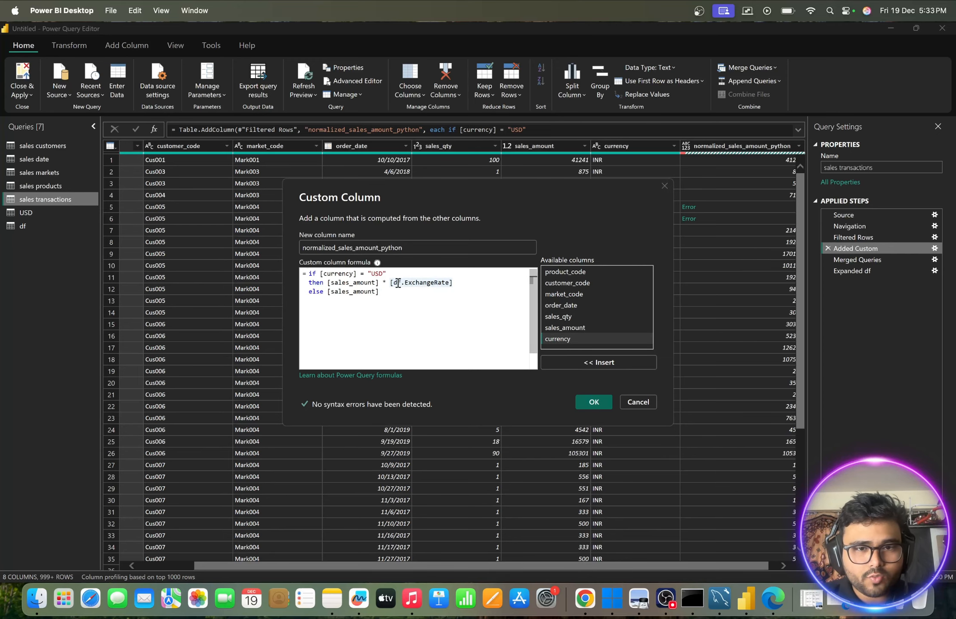
drag(392, 284, 473, 284)
click(474, 285)
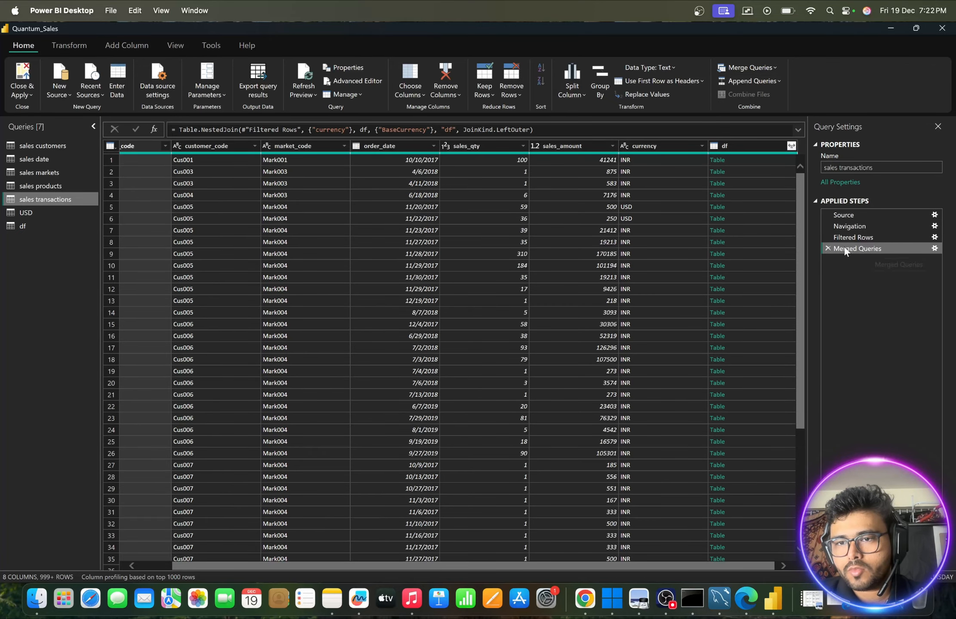
- Delete the Merged Queries step and start a new merge of sales transactions with df as the second table
click(827, 249)
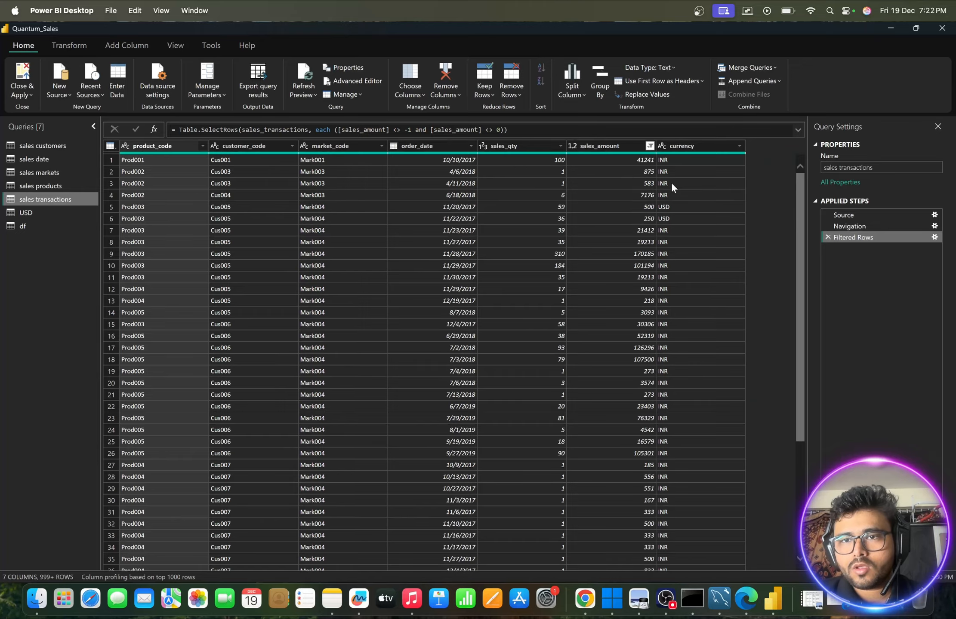
click(749, 69)
click(739, 84)
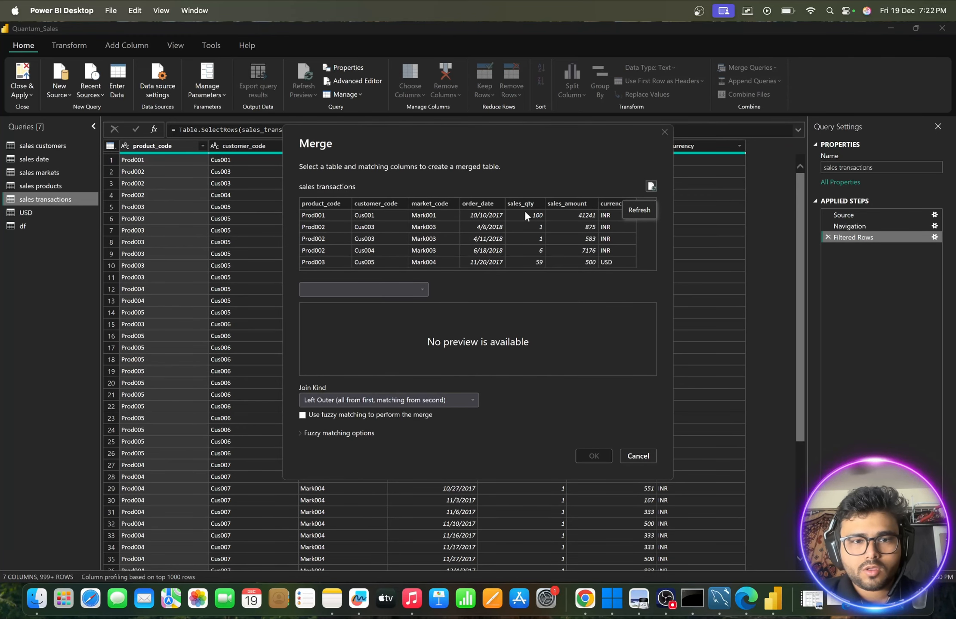
click(403, 290)
click(329, 314)
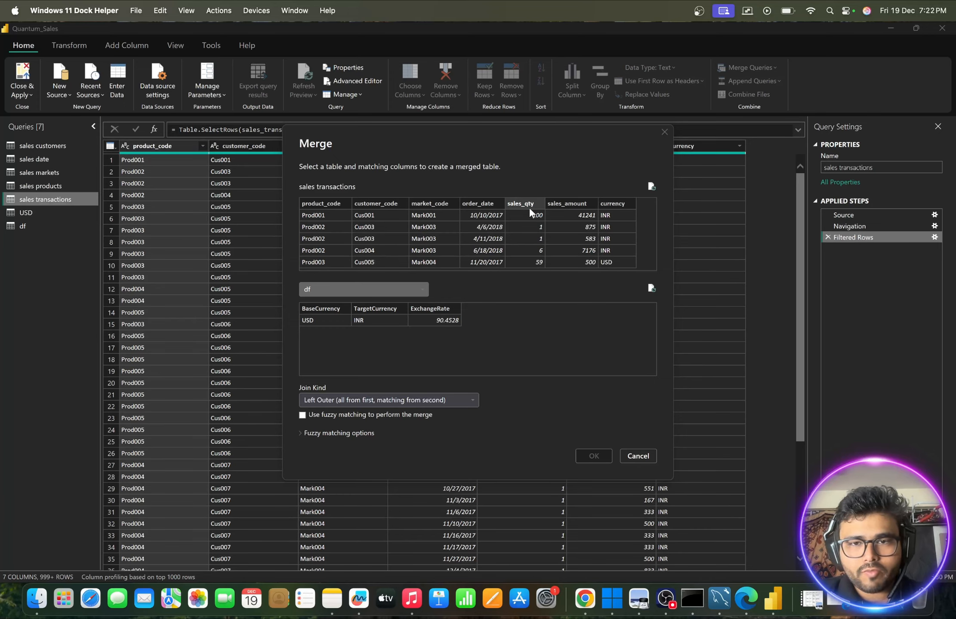
- Match the currency column with BaseCurrency in df and complete the left outer merge
click(617, 200)
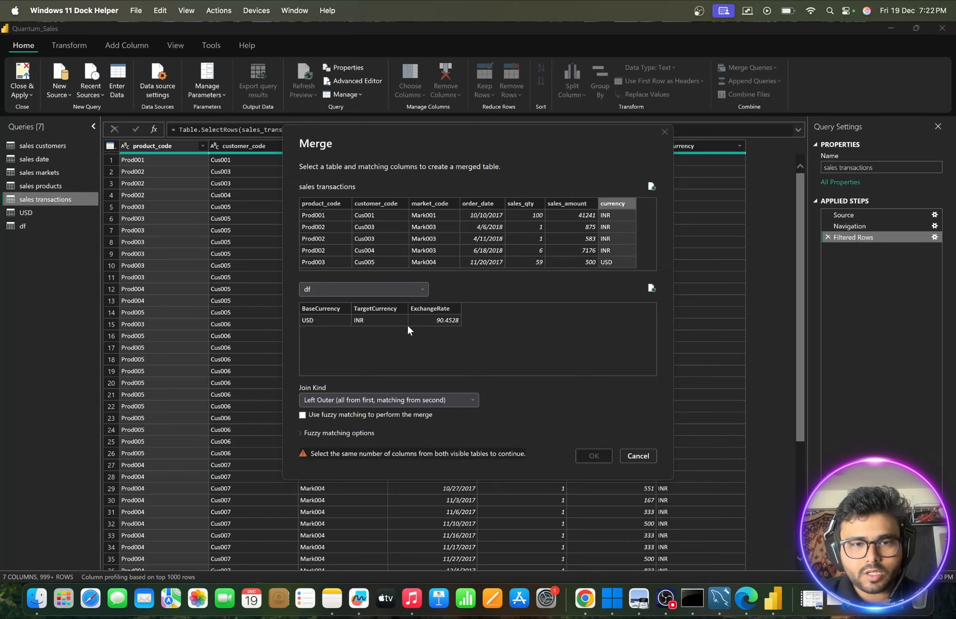
click(366, 310)
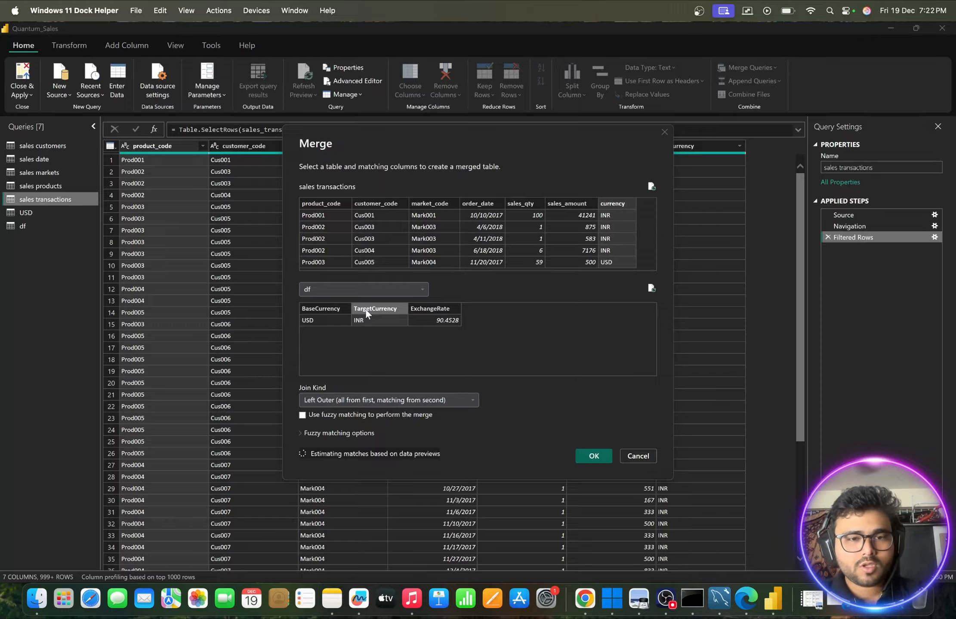
click(327, 309)
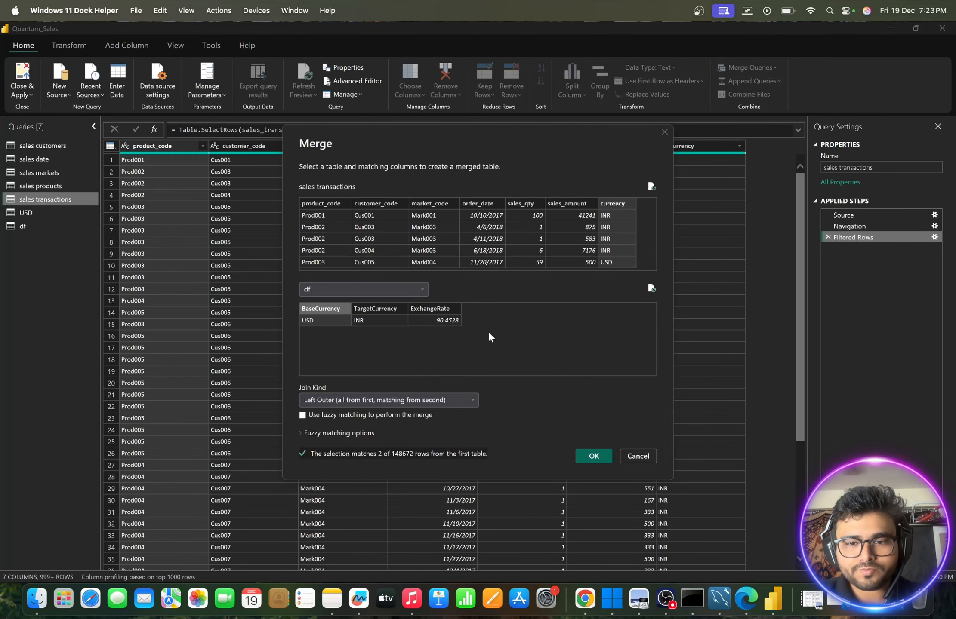
click(594, 455)
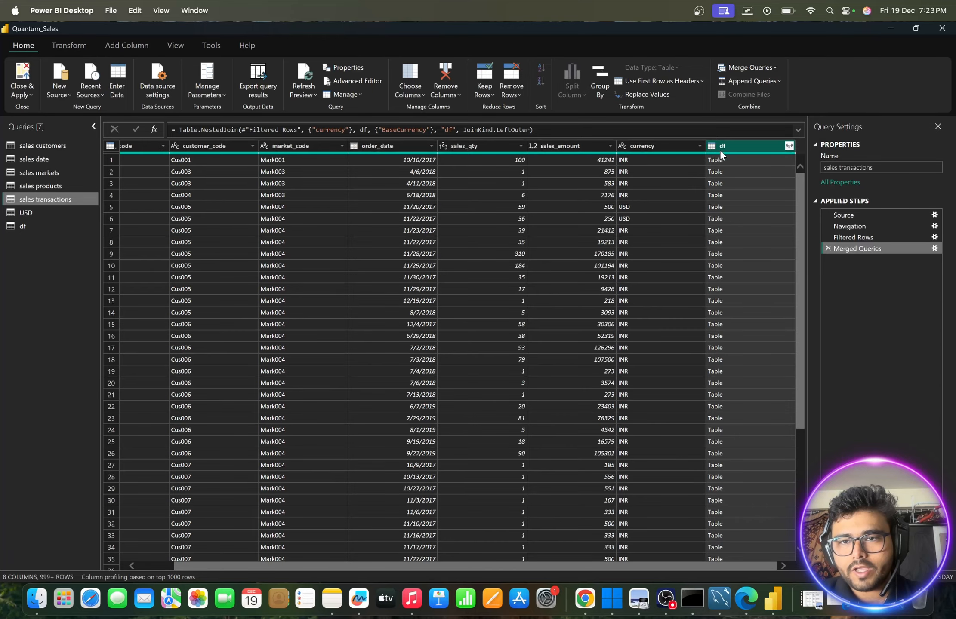
- Expand the merged df column to only ExchangeRate, leaving out BaseCurrency and TargetCurrency and keeping the name prefix
click(789, 146)
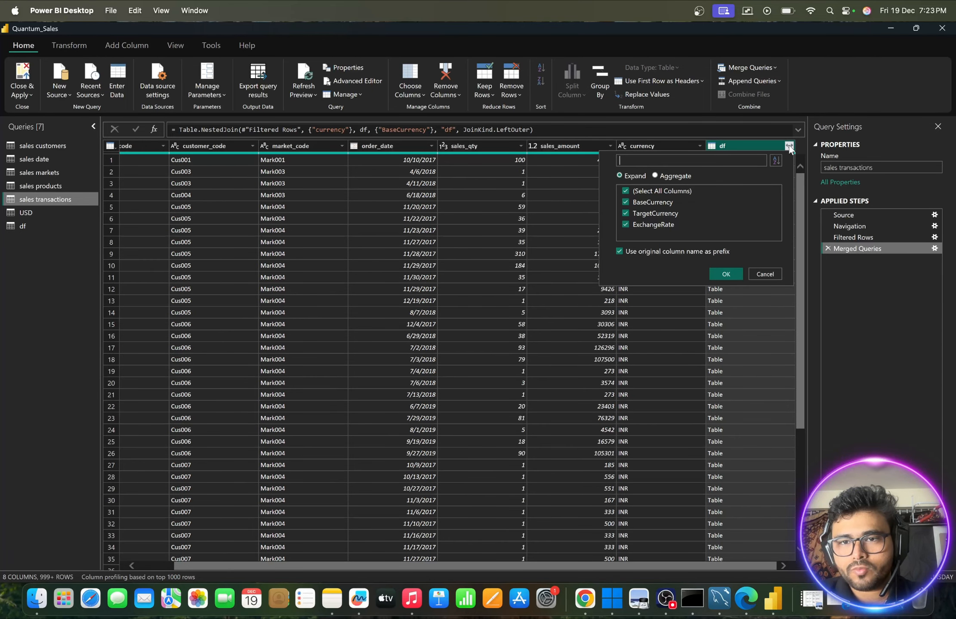
click(626, 214)
click(626, 202)
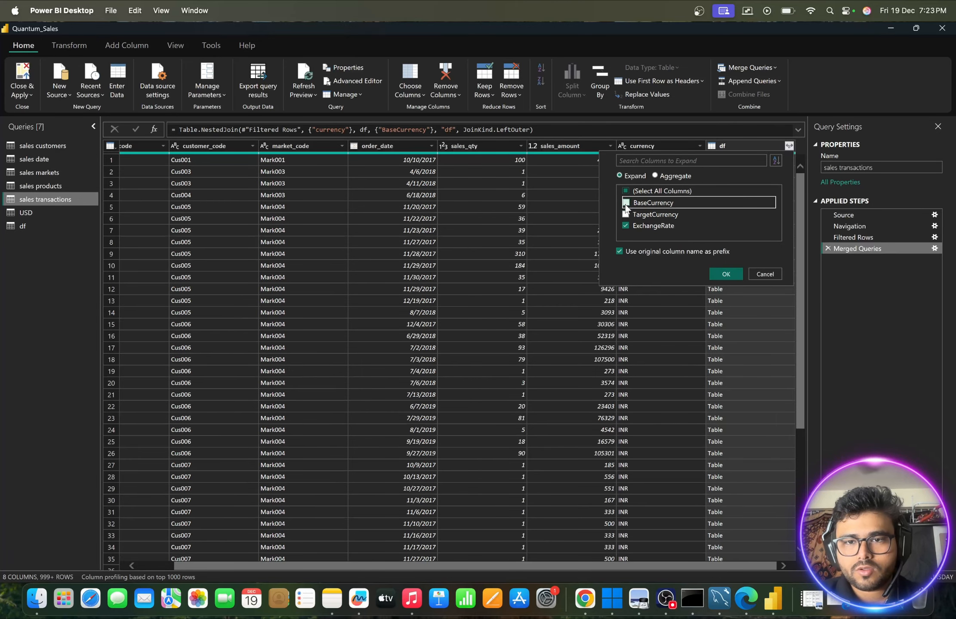
click(722, 271)
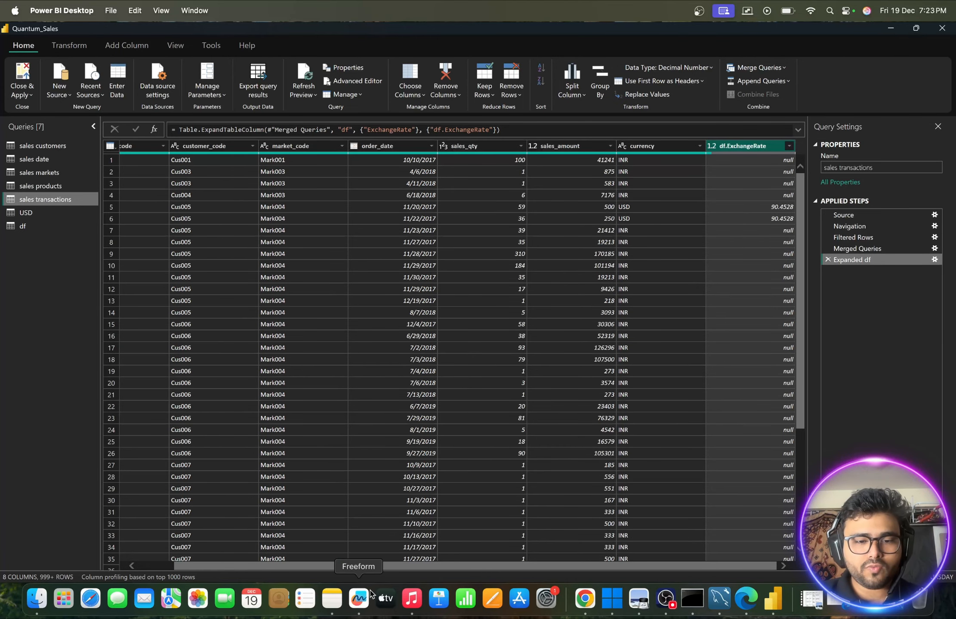
- Switch to Notes, copy the normalized_sales_amount_python name and its if-then-else formula from the Chapter-9 note, and close the note window
click(332, 599)
click(281, 490)
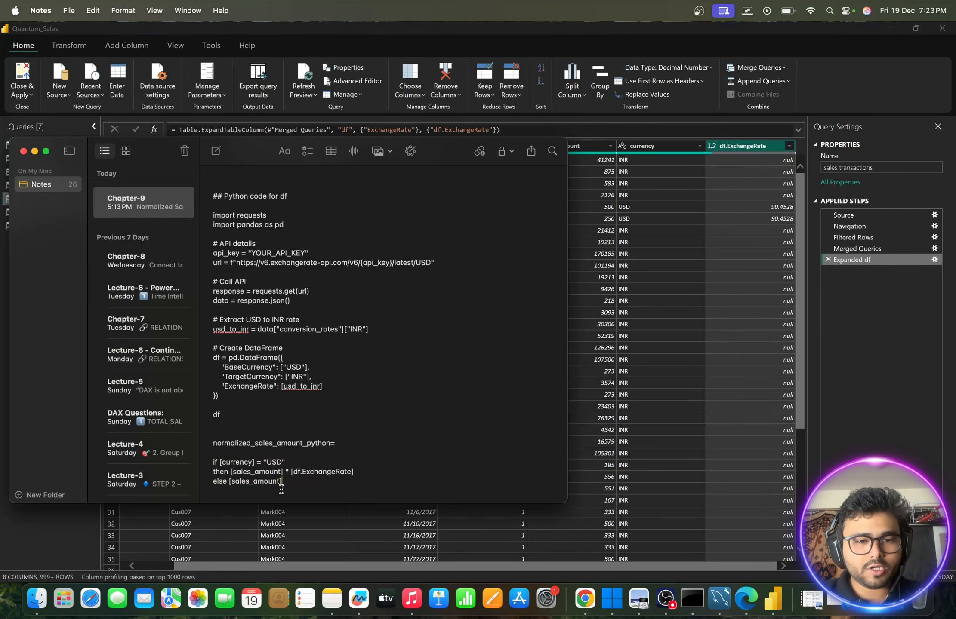
drag(287, 486, 202, 443)
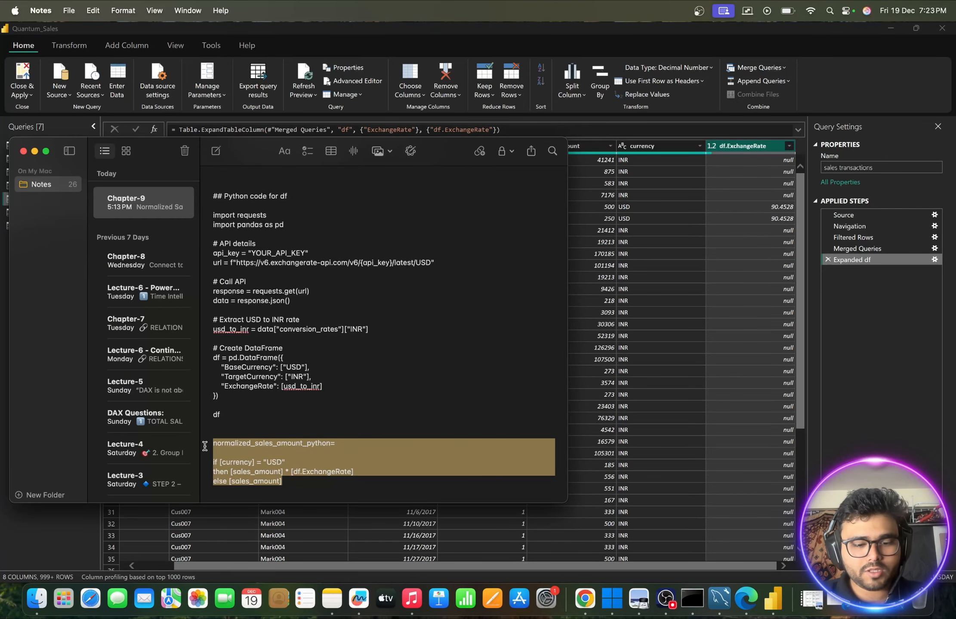
key(super+c)
click(34, 151)
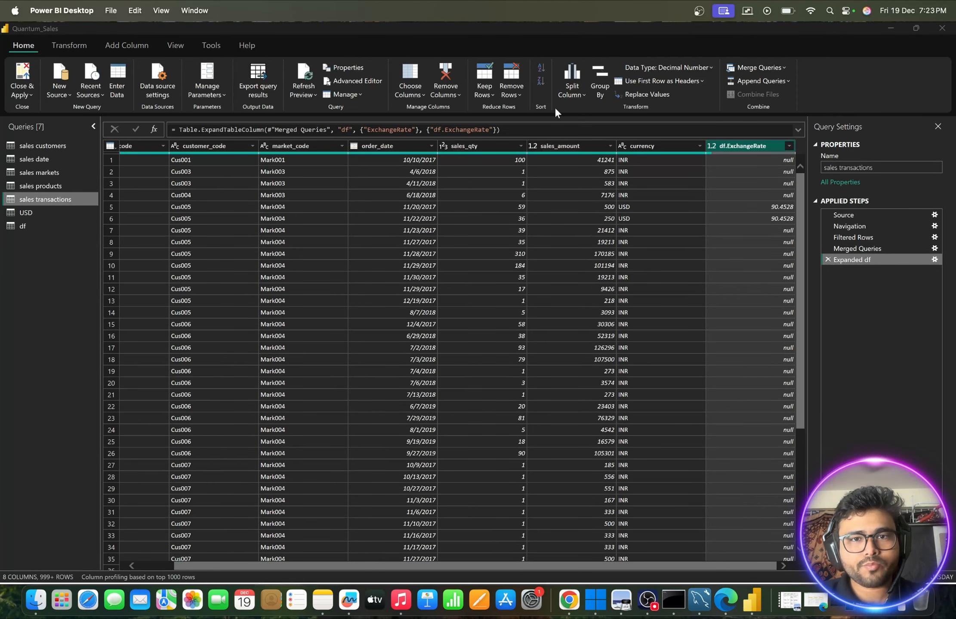
- Start a custom column in sales transactions with the copied currency conversion formula, removing the "normalized_sales_amount_python=" line from it
click(124, 45)
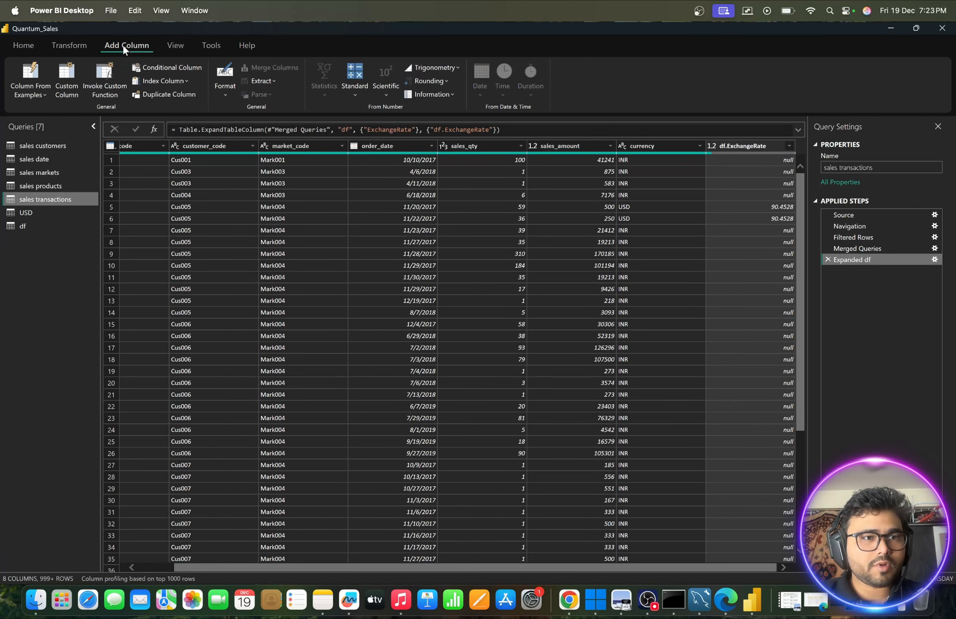
click(64, 78)
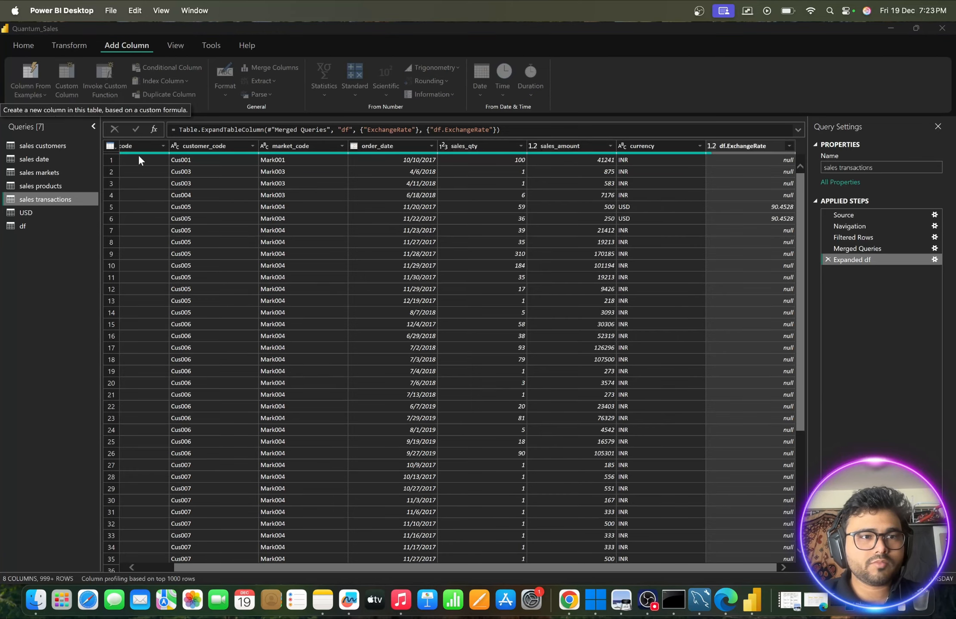
click(320, 278)
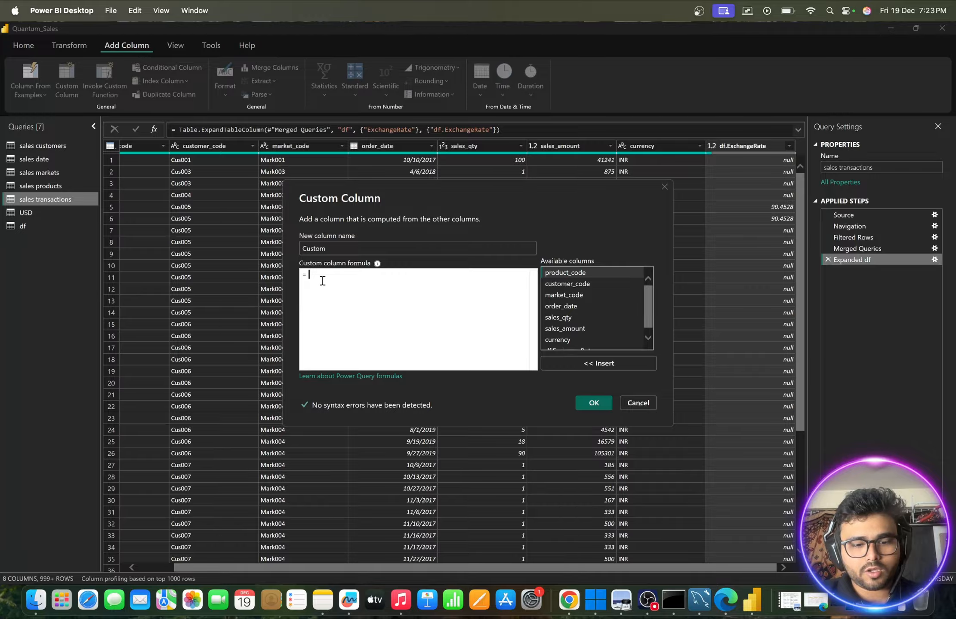
key(super+v)
drag(428, 274, 278, 273)
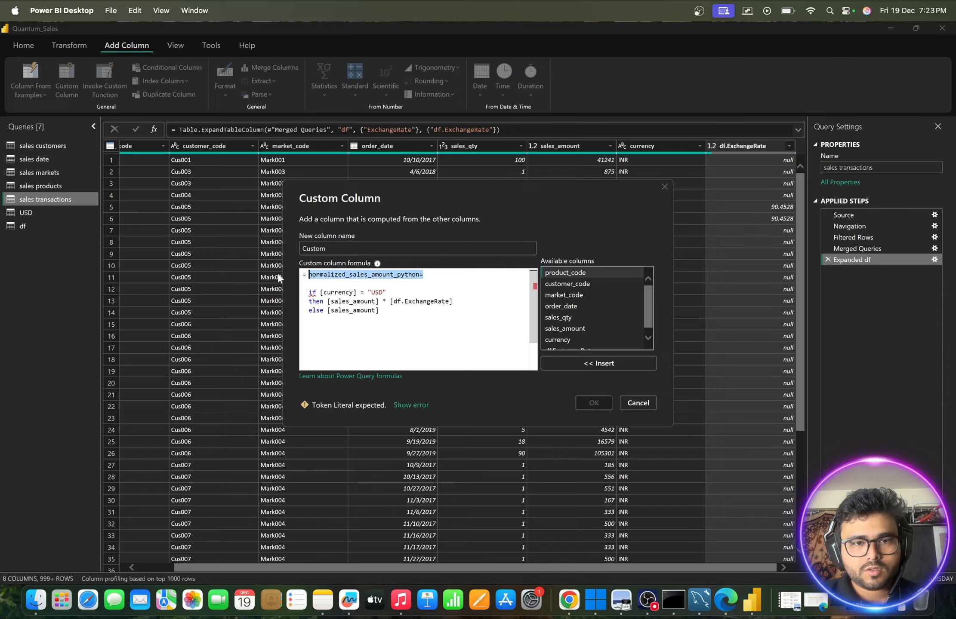
key(BackSpace)
- Name the column normalized_sales_amount_python, remove the formula's leading blank lines, create the column and check its values
double_click(338, 252)
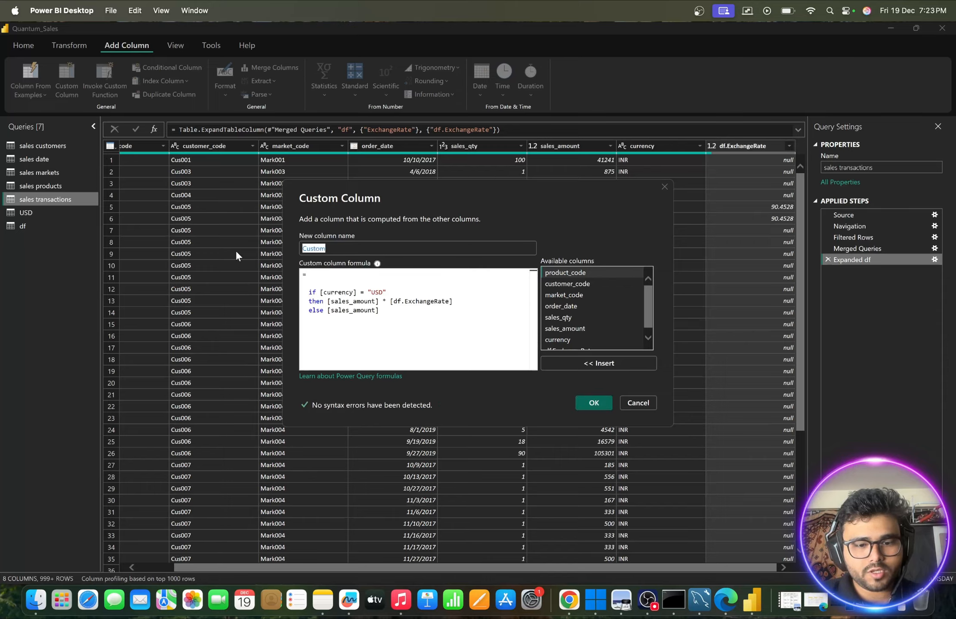
key(super+v)
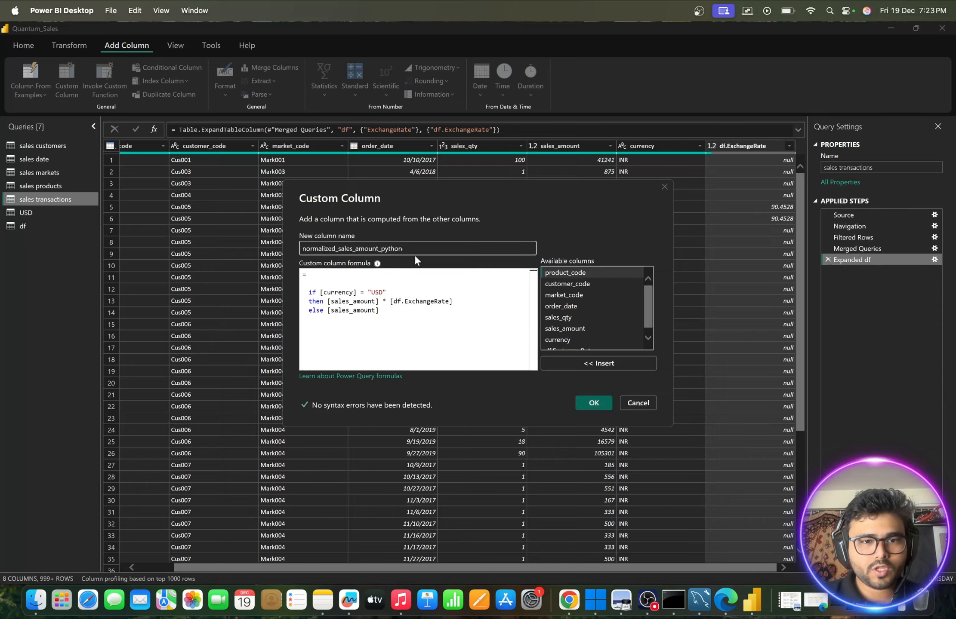
click(309, 292)
key(BackSpace)
key(BackSpace)
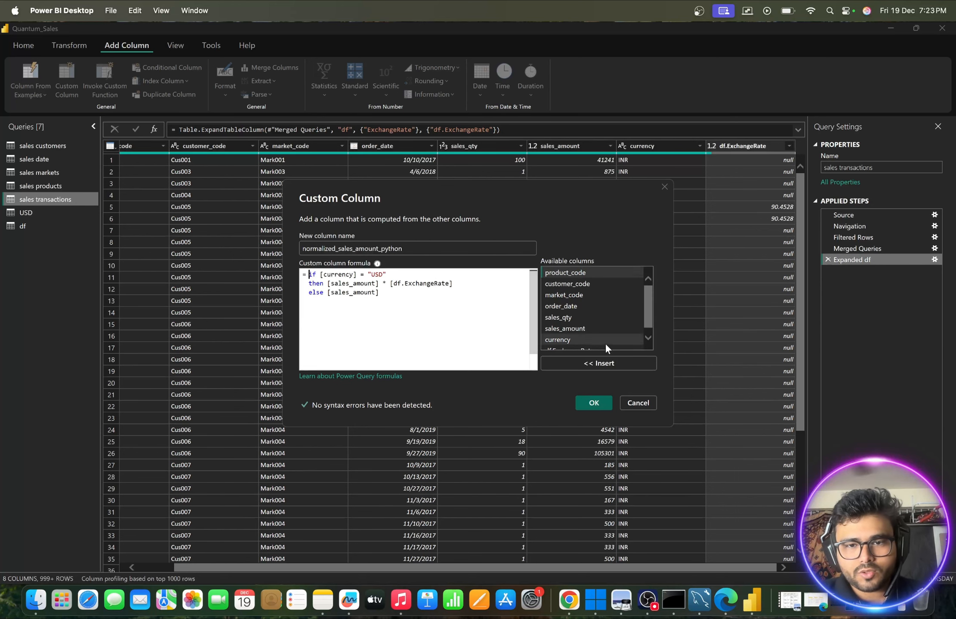
scroll(605, 343, down, 1)
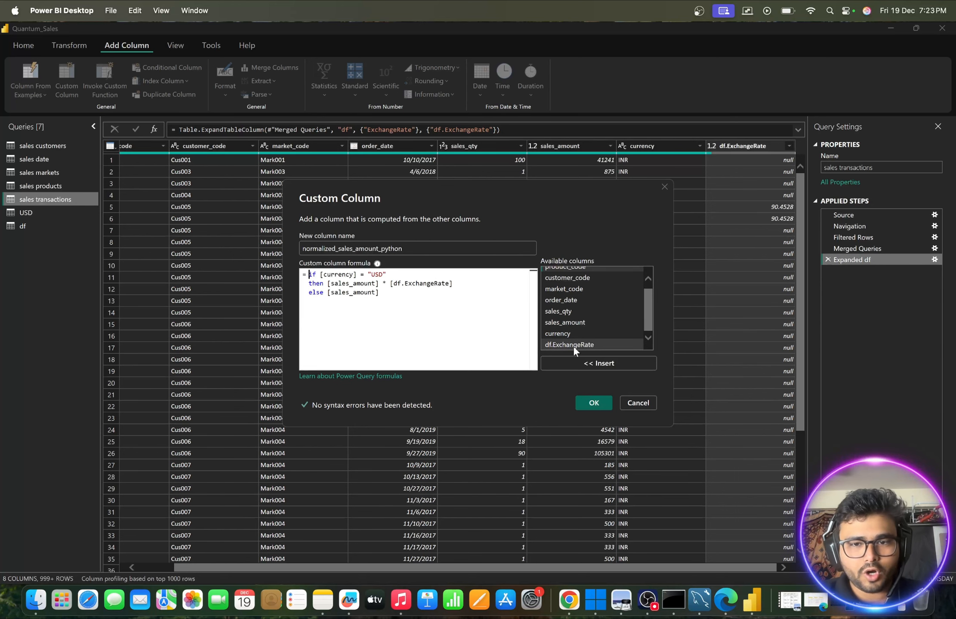
click(592, 403)
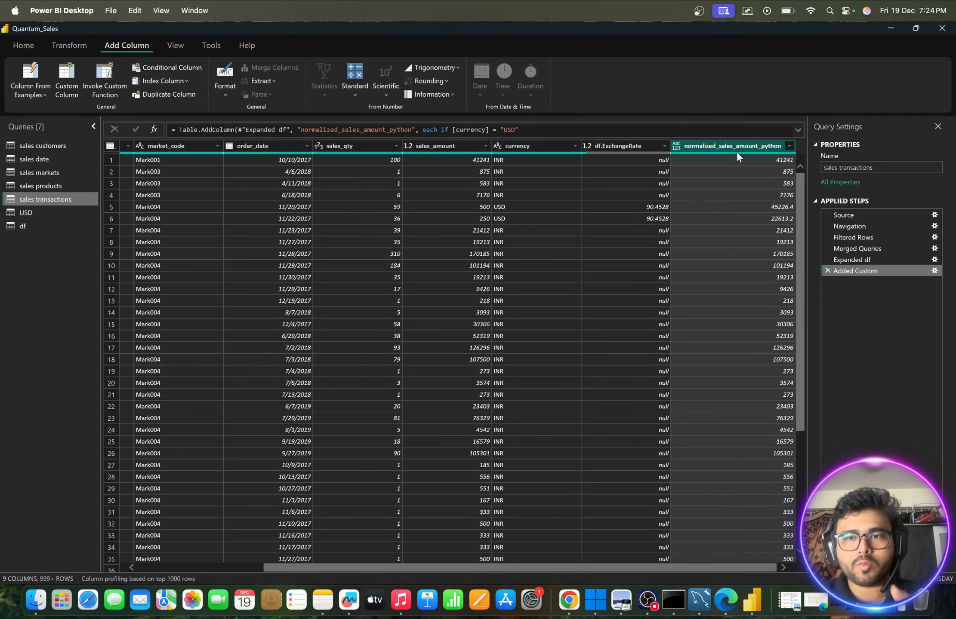
scroll(757, 420, down, 15)
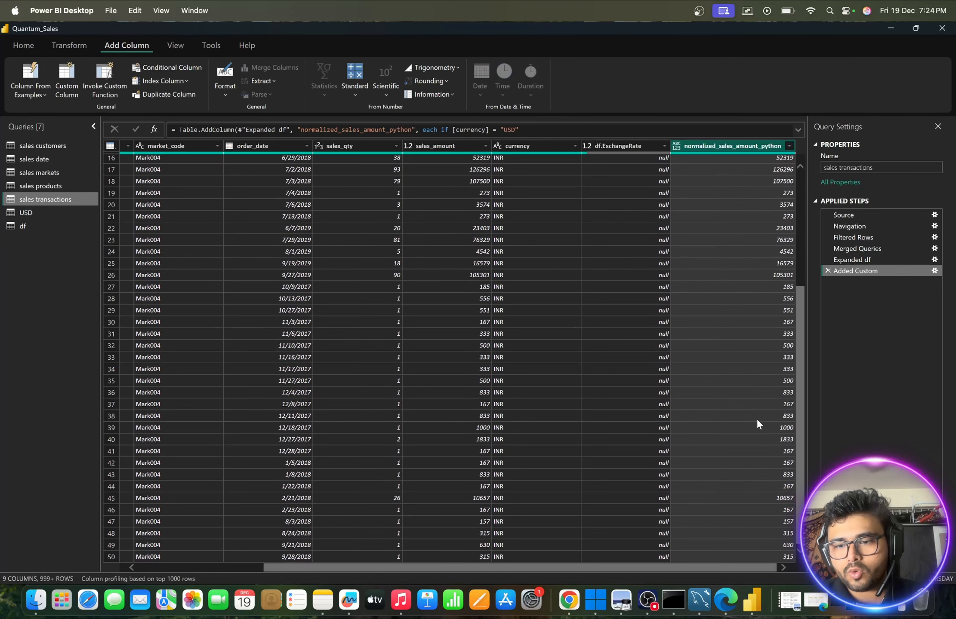
- Apply the pending query changes and close the Power Query editor to return to the report
scroll(756, 420, up, 15)
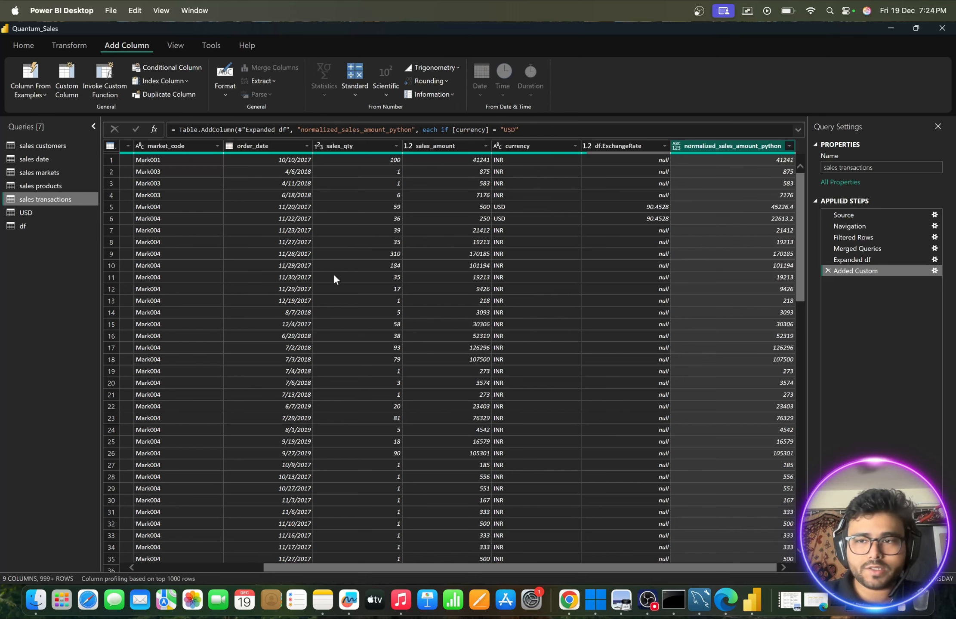
click(19, 41)
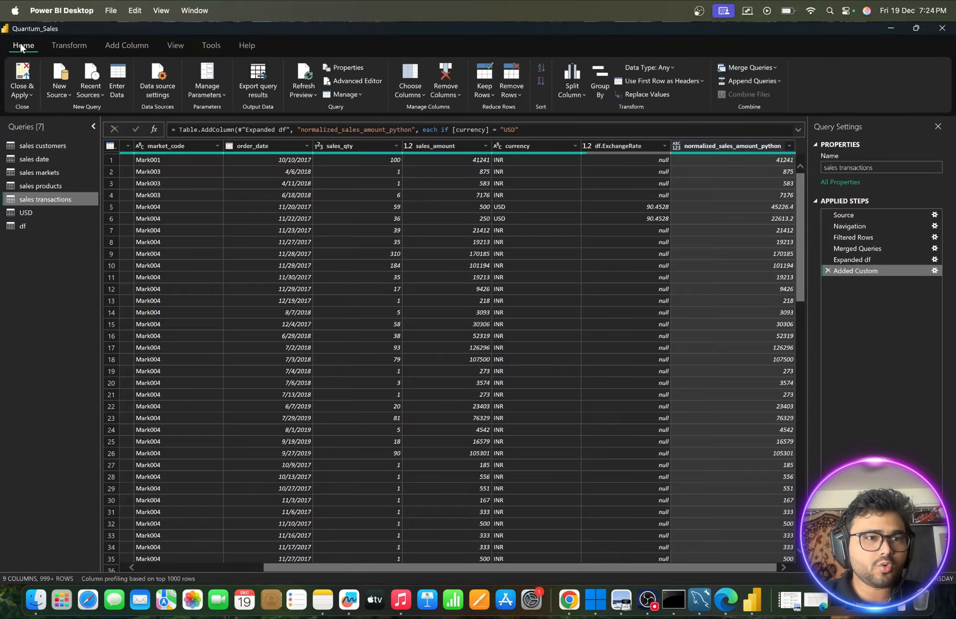
click(26, 97)
click(31, 112)
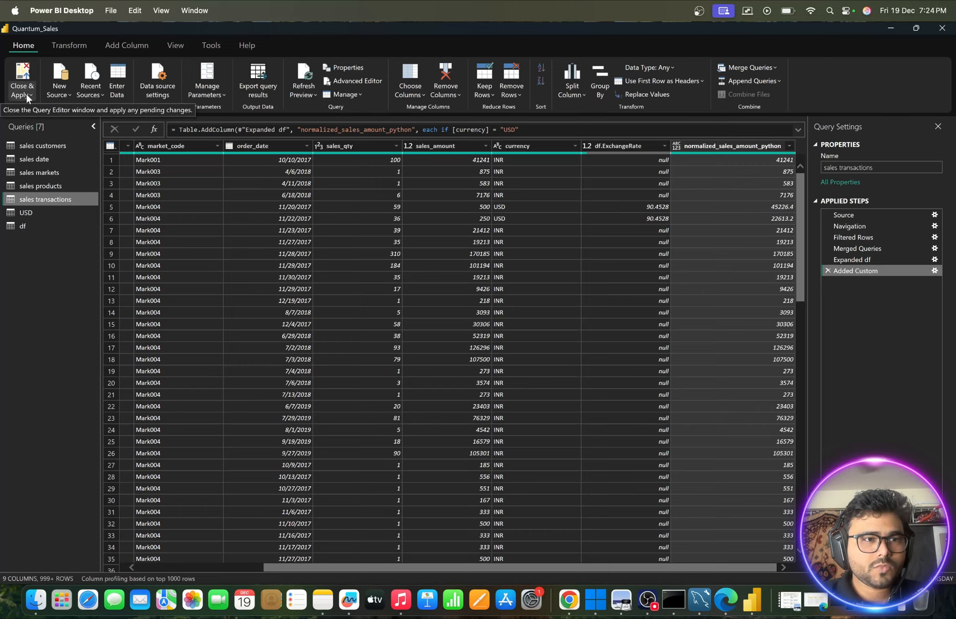
click(27, 94)
click(30, 111)
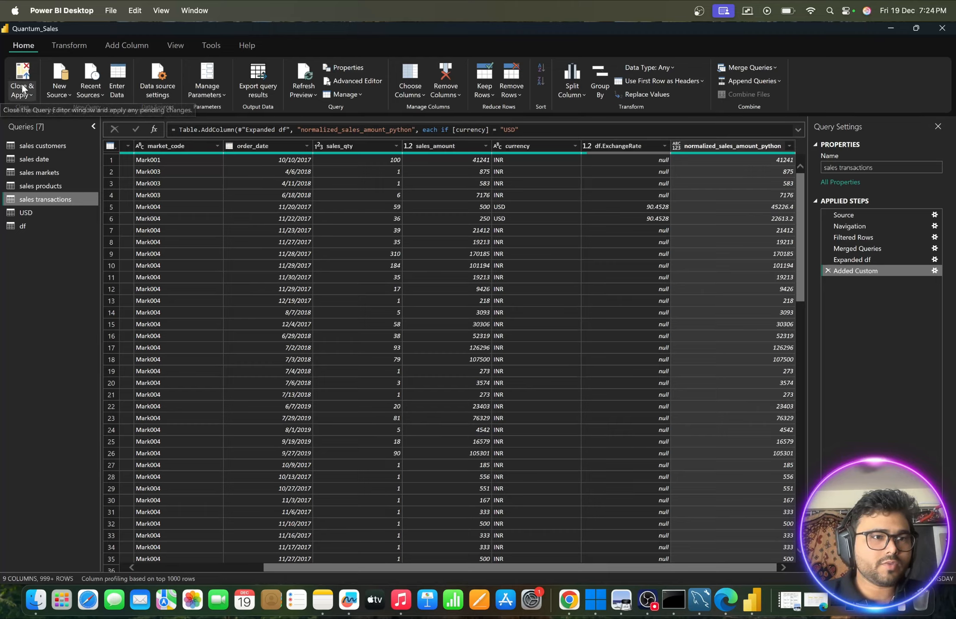
click(19, 92)
click(31, 111)
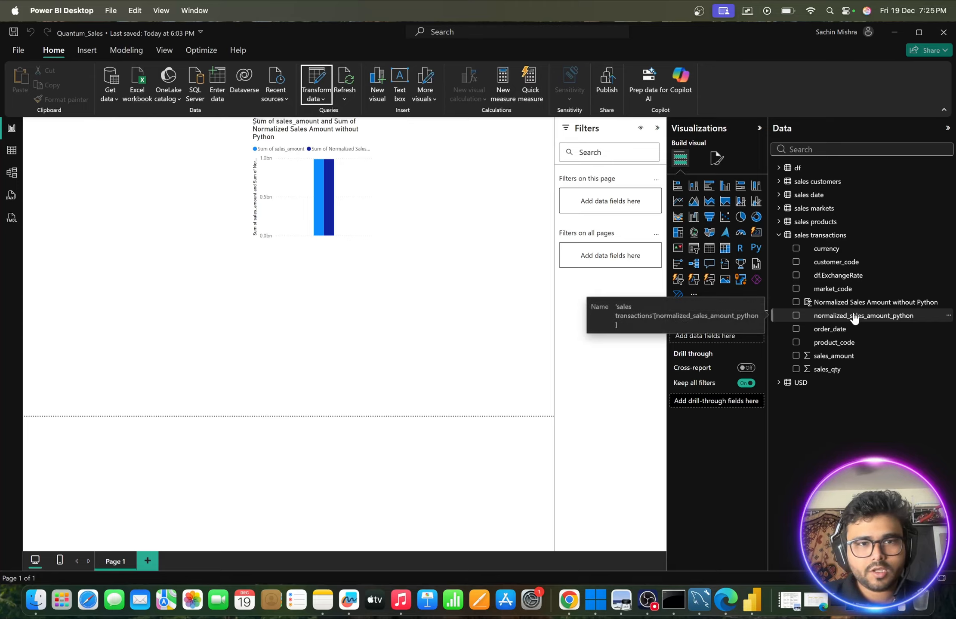
- Add normalized_sales_amount_python to the sales column chart, move the chart lower on the page and enlarge it
drag(854, 318, 350, 183)
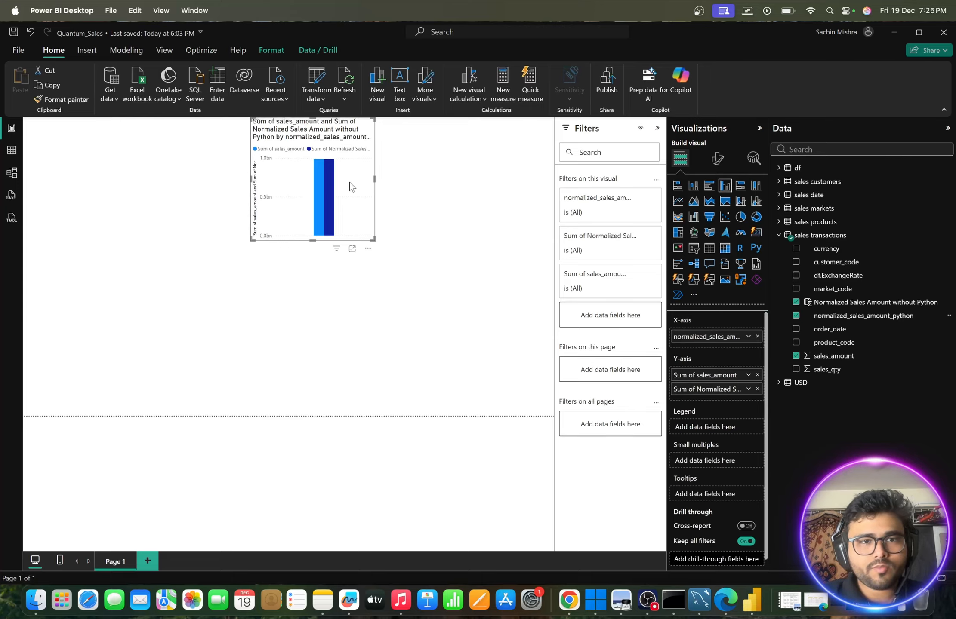
drag(277, 125, 278, 172)
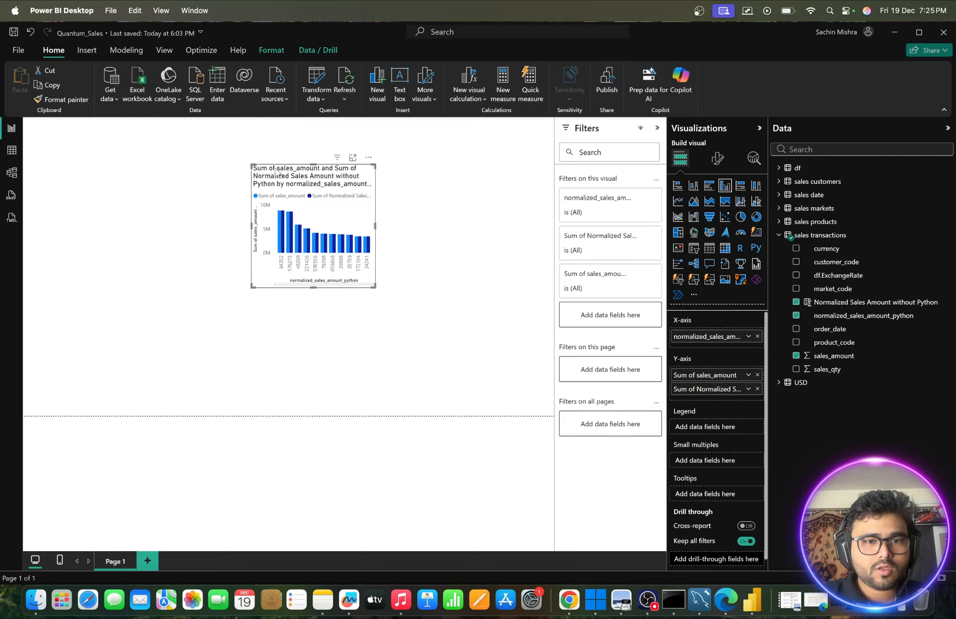
drag(374, 288, 423, 301)
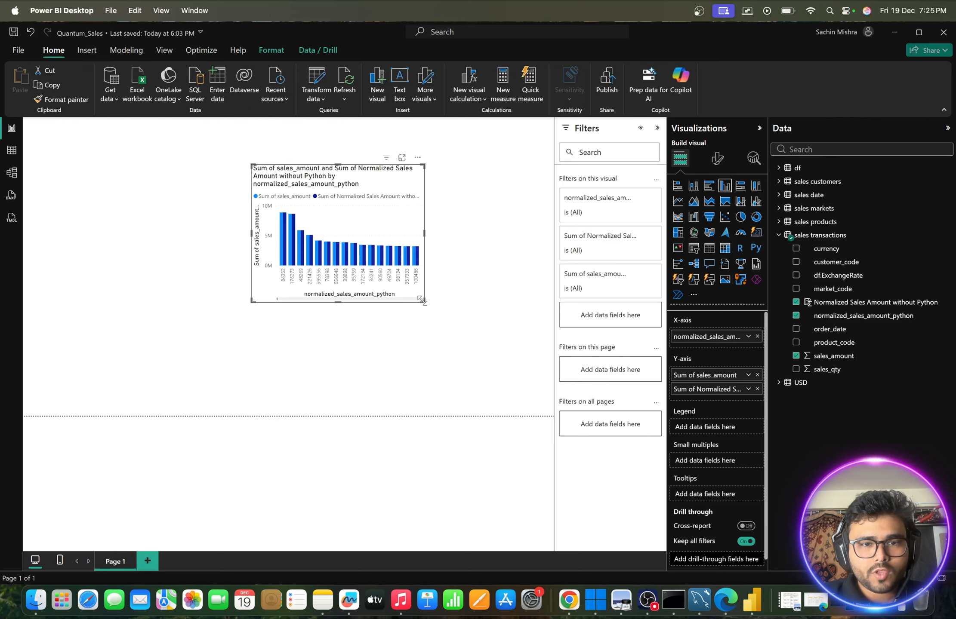
mouse_move(296, 263)
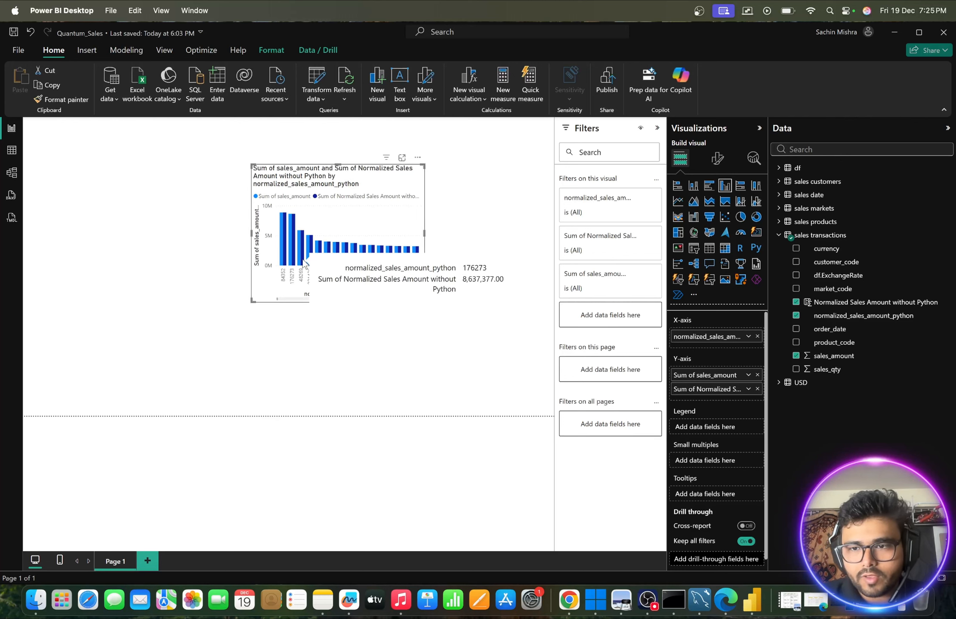
- Change the data type of normalized_sales_amount_python from Text to Decimal number and accept the conversion
click(831, 319)
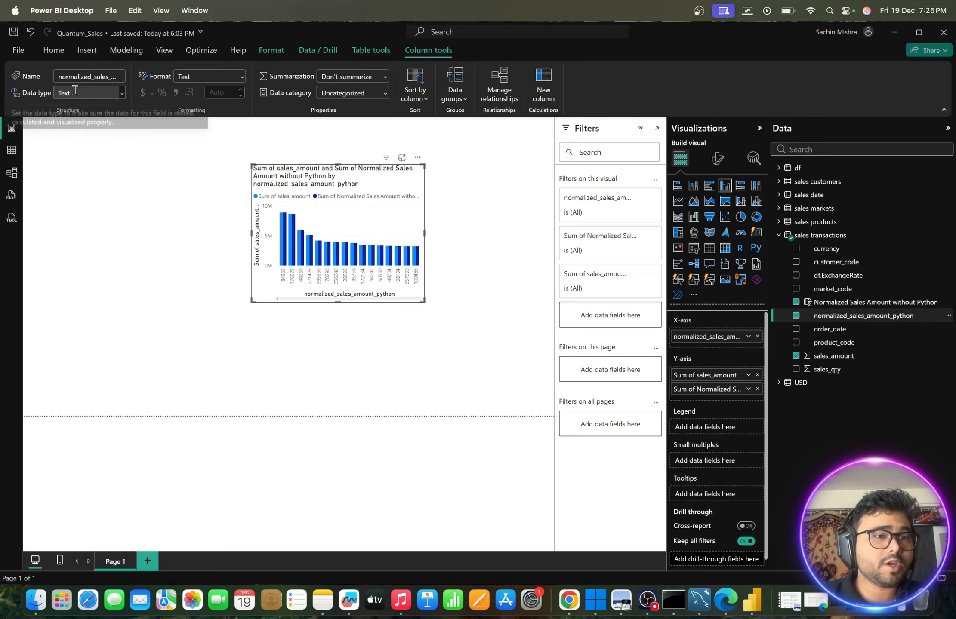
click(121, 96)
click(86, 123)
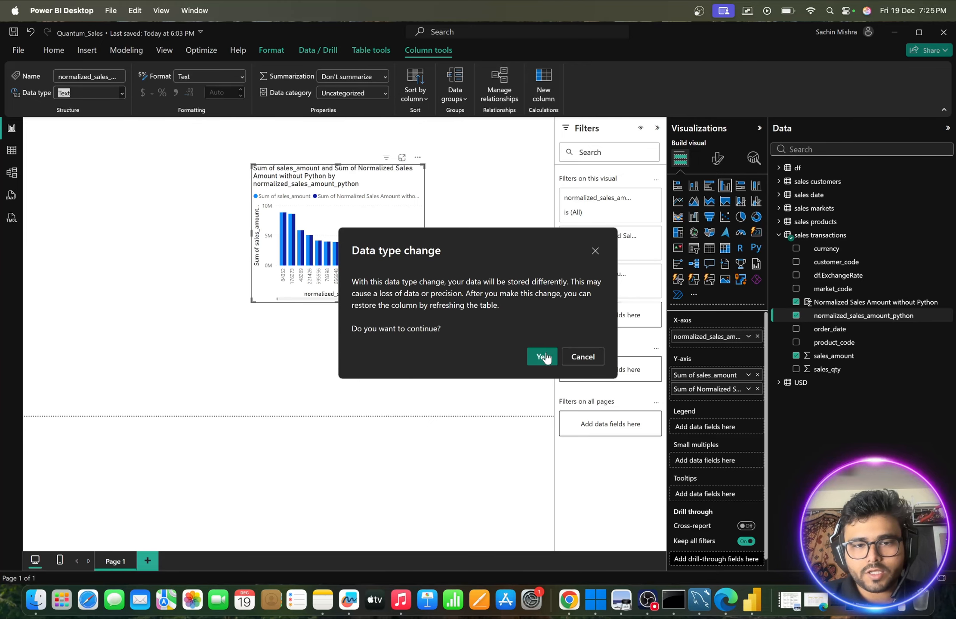
click(543, 357)
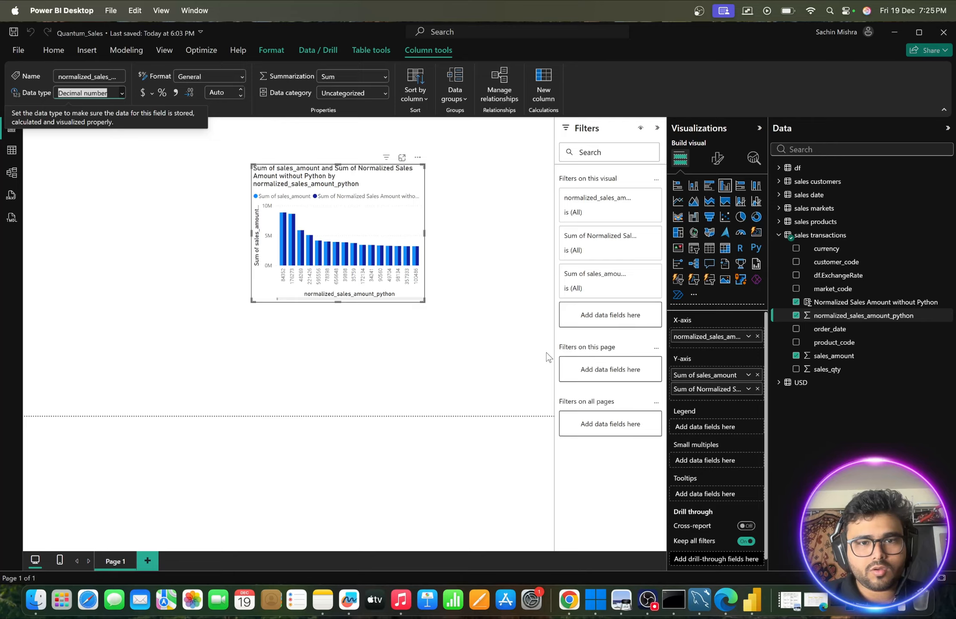
- Remove normalized_sales_amount_python from the chart's X-axis, add it back as a summed Y-axis value, enlarge the chart and inspect its bar
click(797, 355)
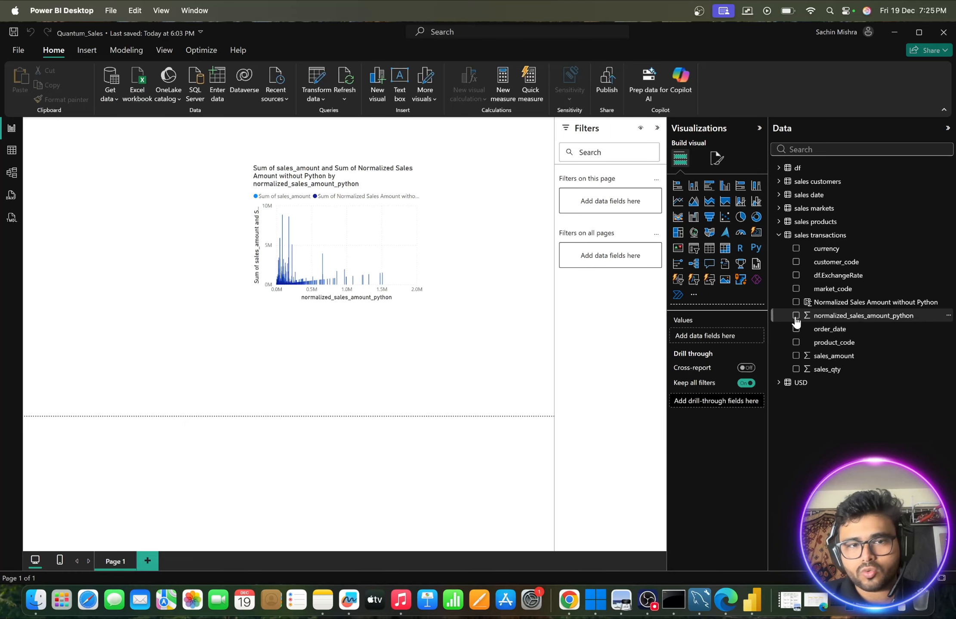
click(412, 224)
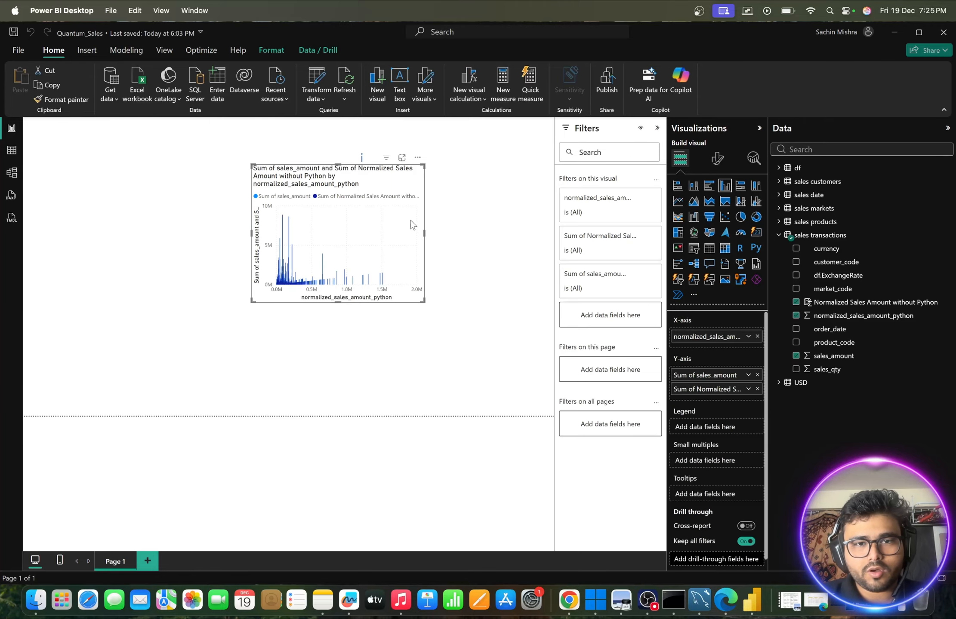
click(796, 316)
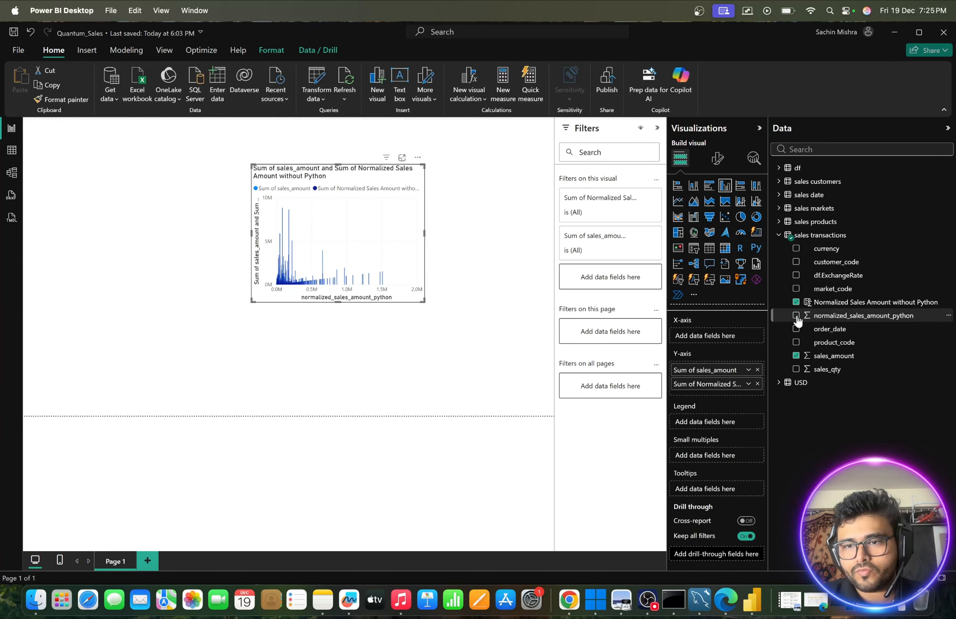
click(796, 315)
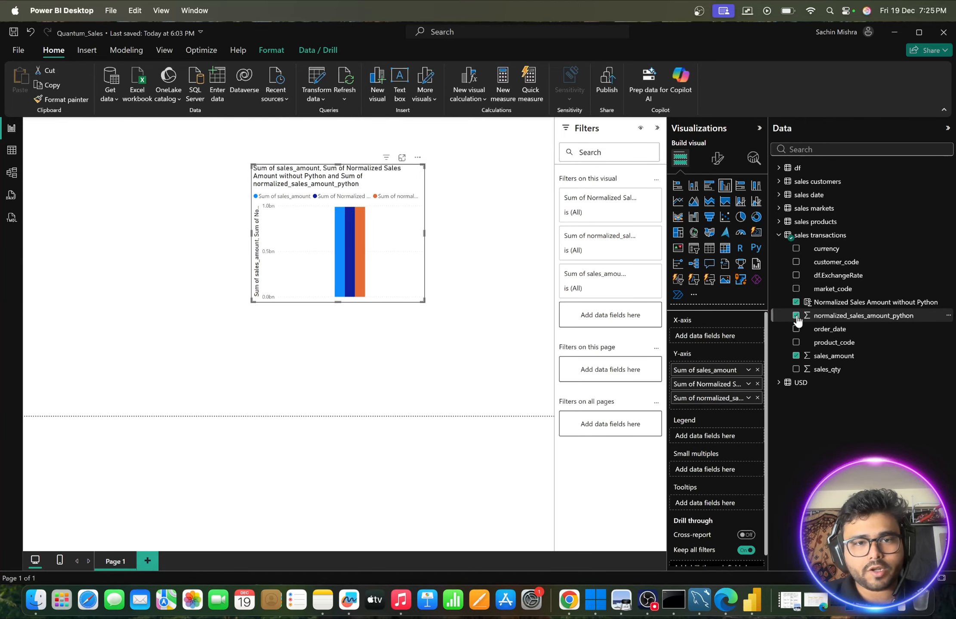
drag(419, 300, 513, 348)
mouse_move(409, 285)
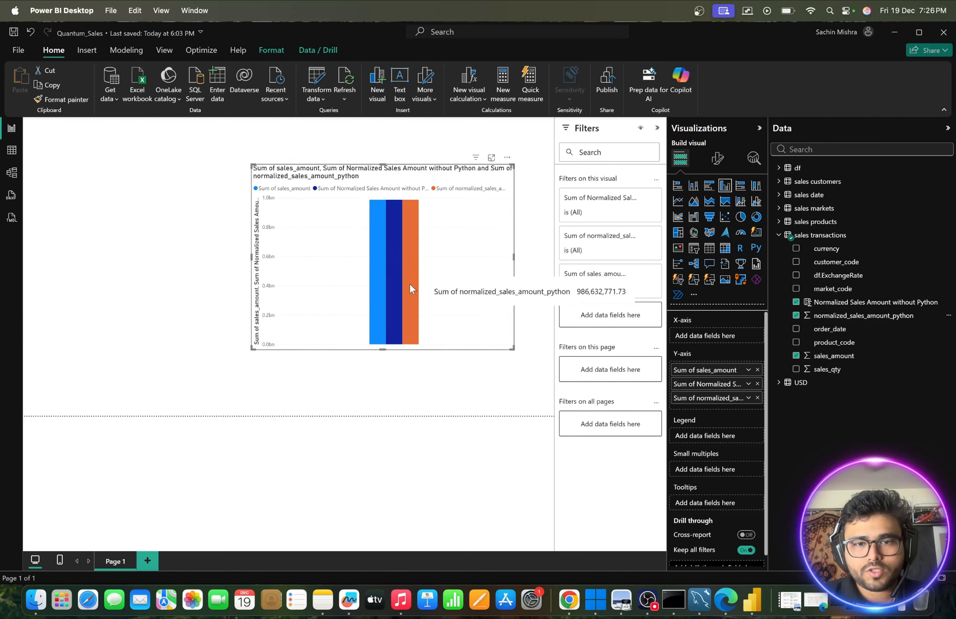
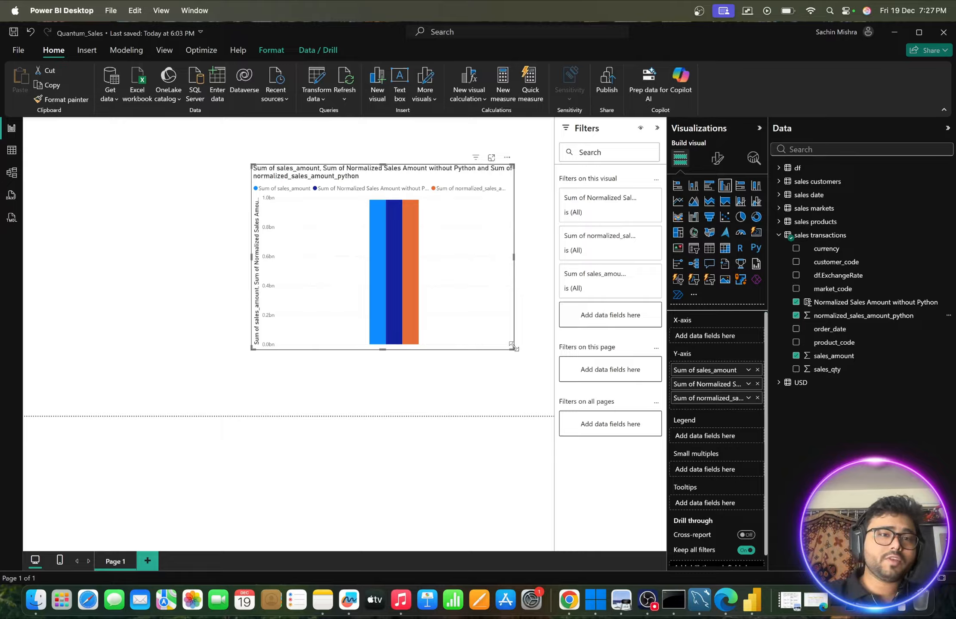
- Shrink the sales comparison column chart, move it aside and remove it from the report page
drag(513, 346, 442, 274)
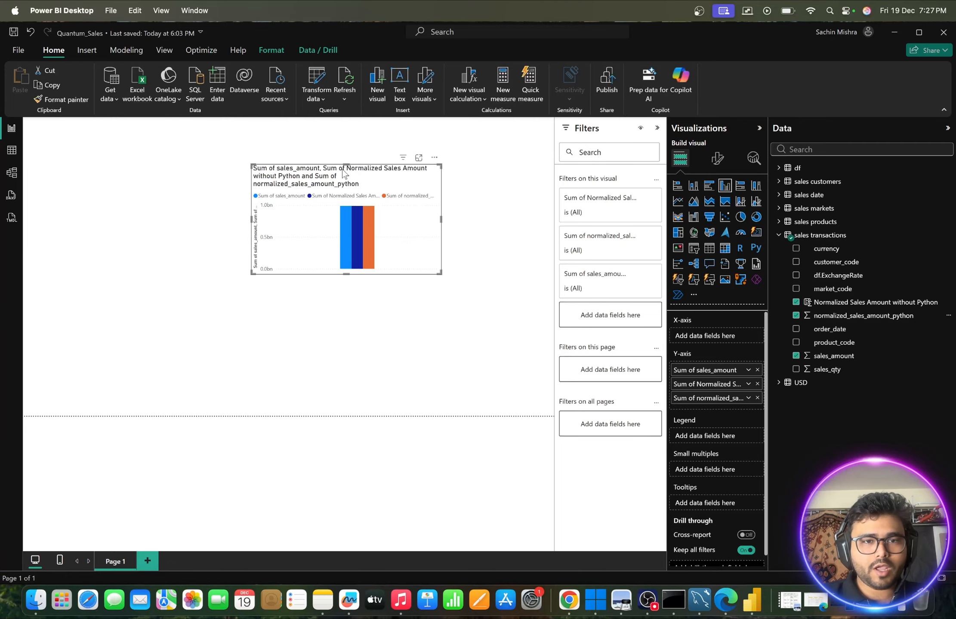
drag(344, 172, 197, 165)
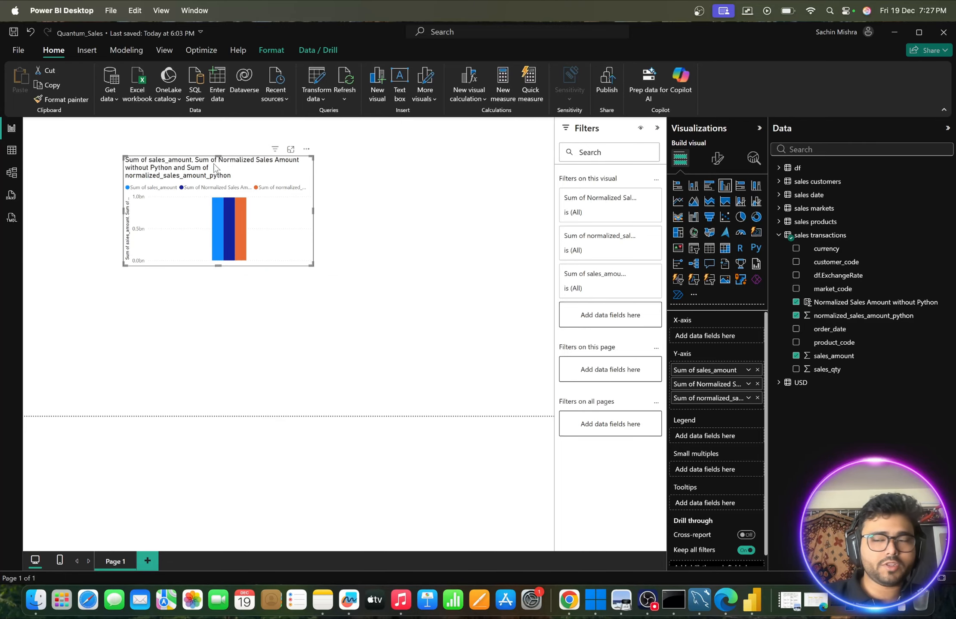
click(306, 150)
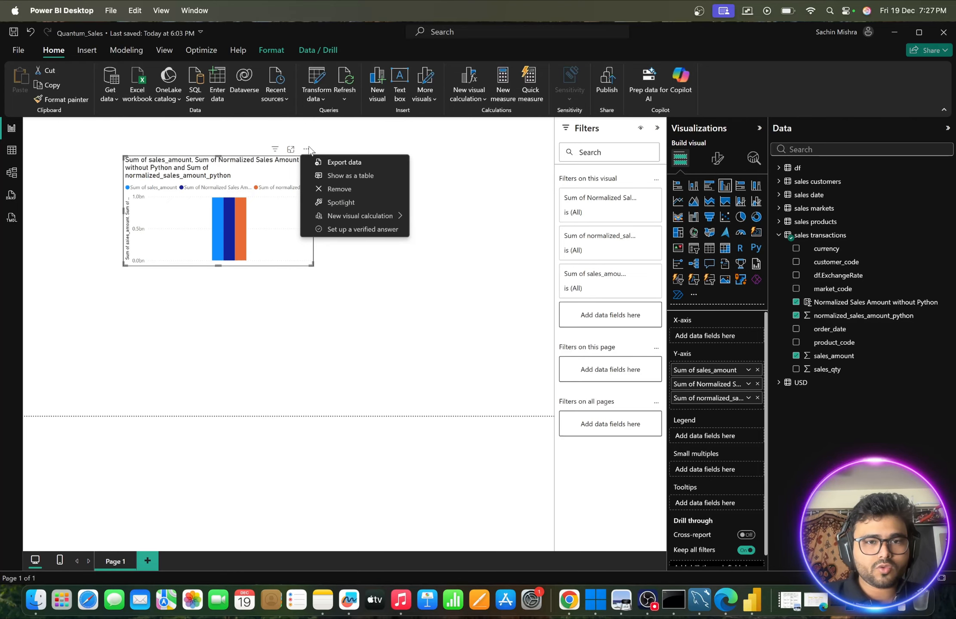
click(332, 189)
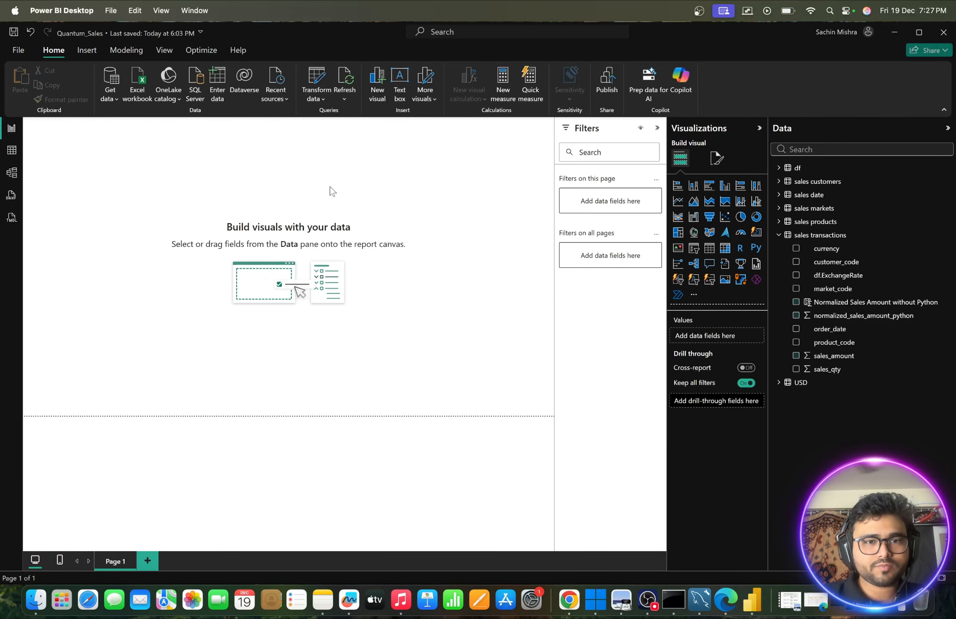
- Consult the Monthly Sales Trend entry in Quantum Sales Analytics Report.pdf and build a widened table of order_date and summed normalized_sales_amount_python
click(787, 604)
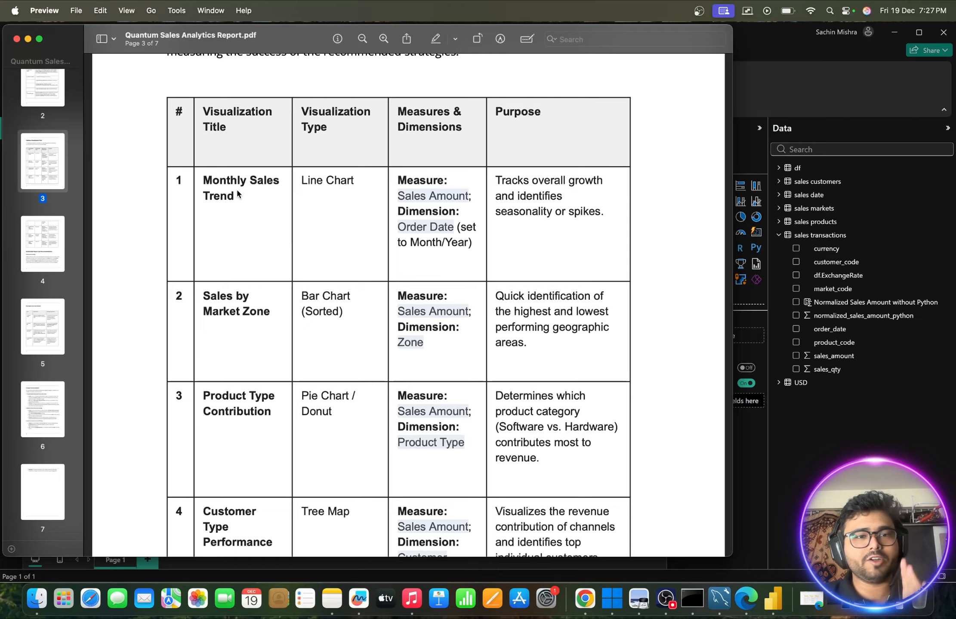
click(28, 39)
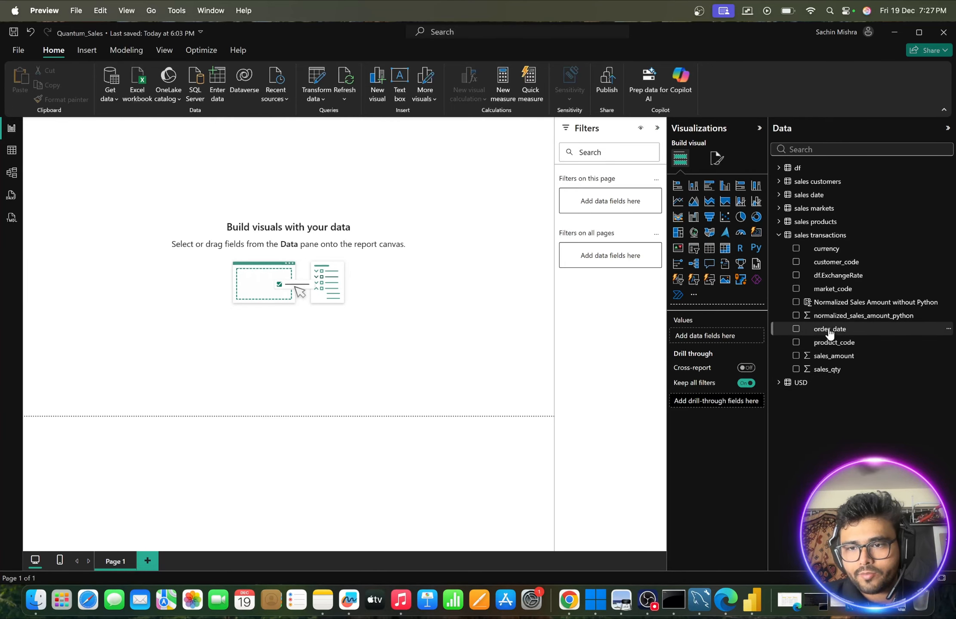
drag(829, 333, 247, 216)
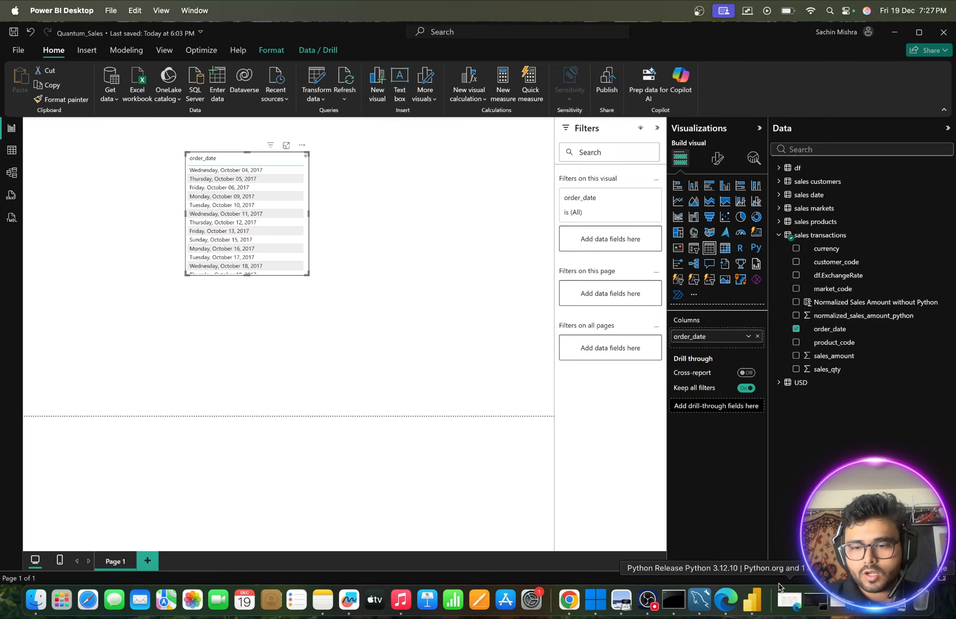
click(870, 600)
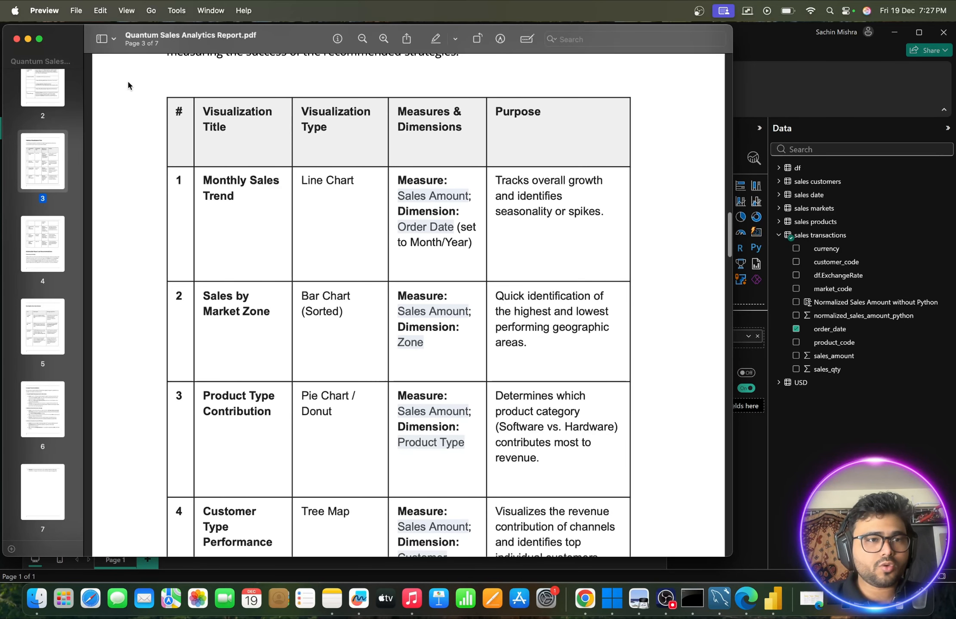
click(17, 38)
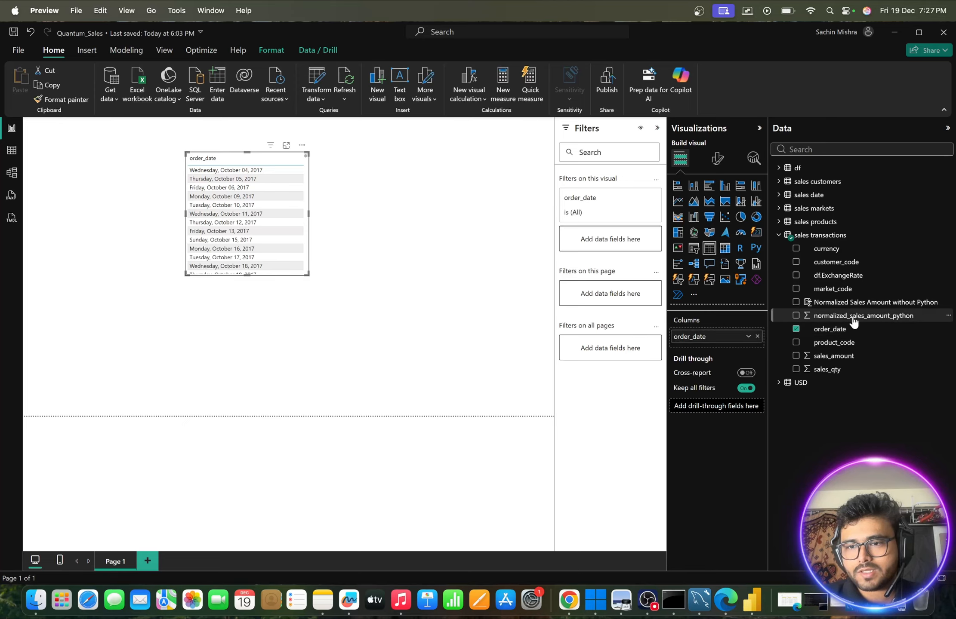
drag(856, 319, 293, 215)
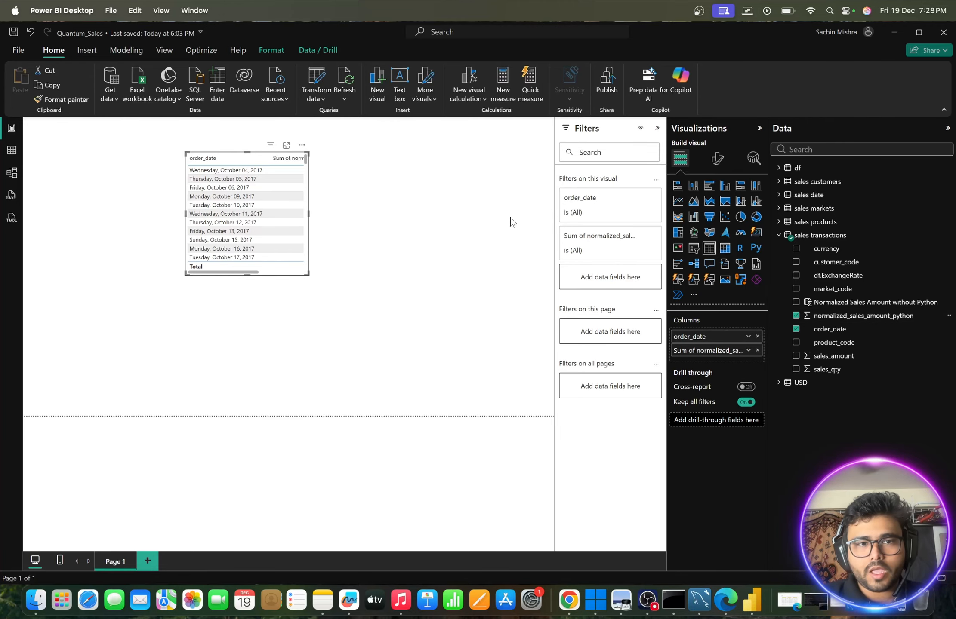
drag(306, 276, 474, 276)
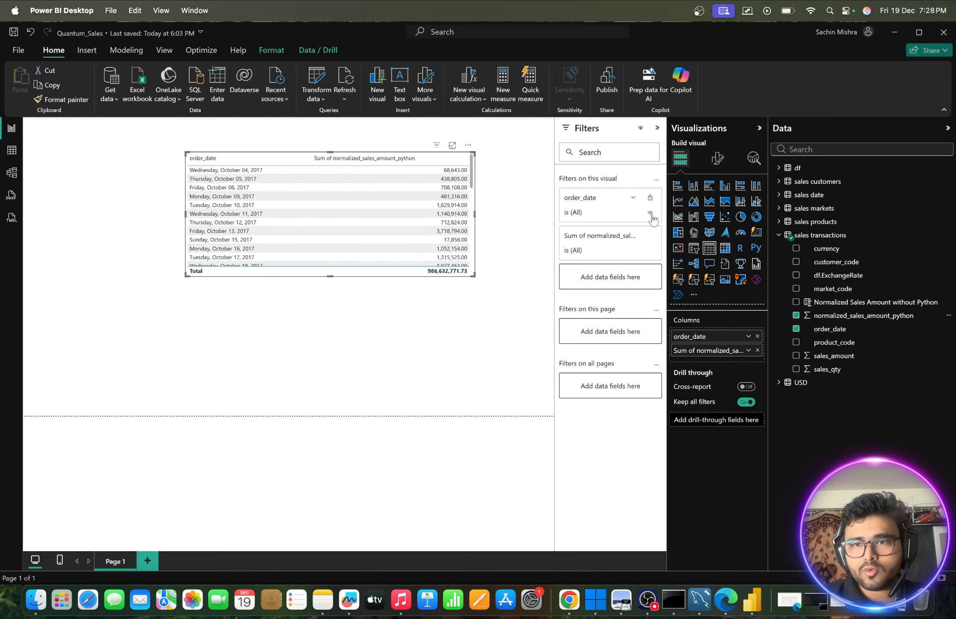
- Convert the order_date table to a line chart, enlarge it across the page and open it in focus mode
click(677, 200)
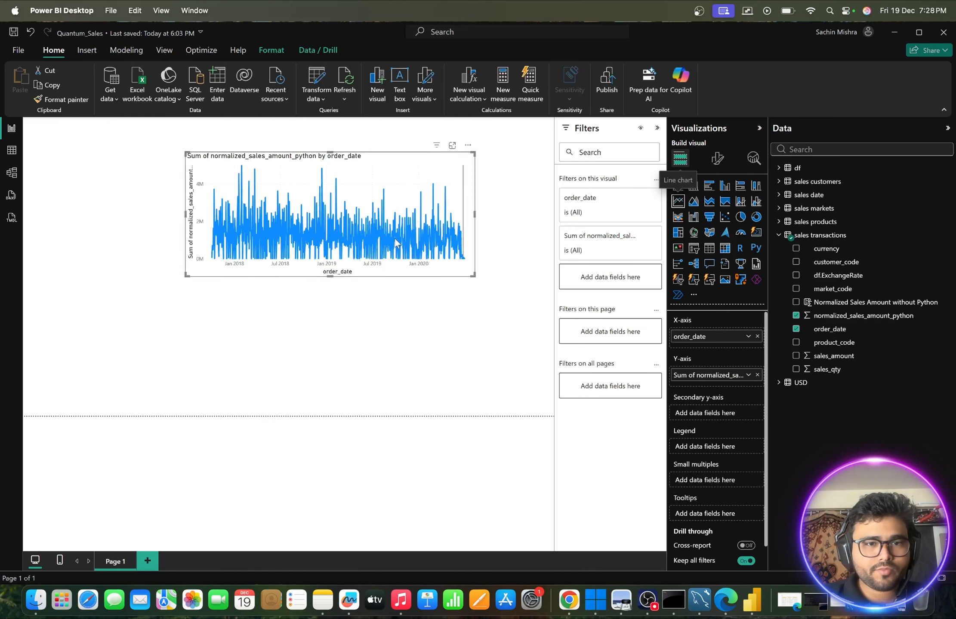
drag(471, 275, 531, 349)
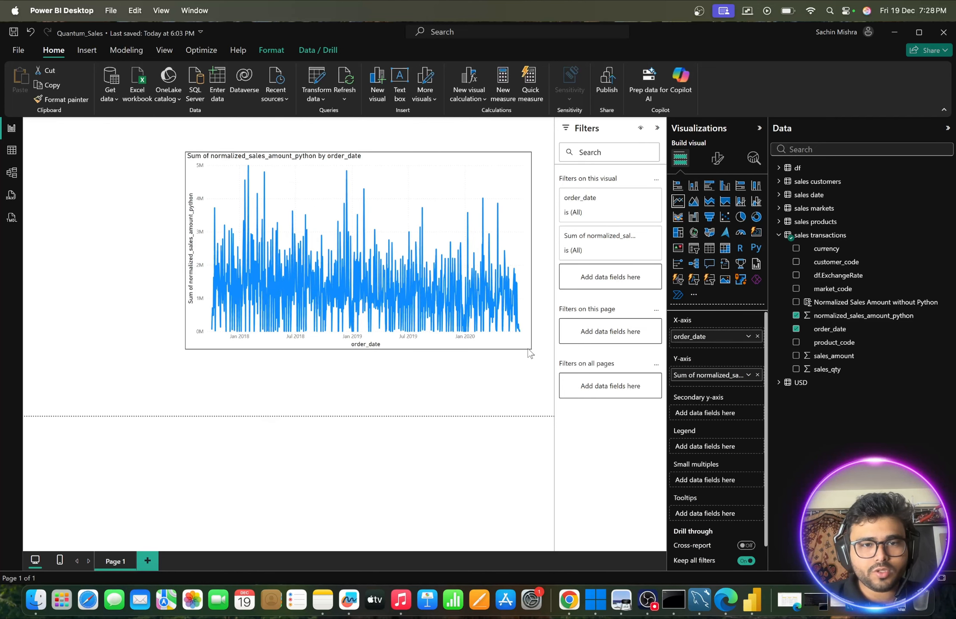
drag(187, 347, 55, 348)
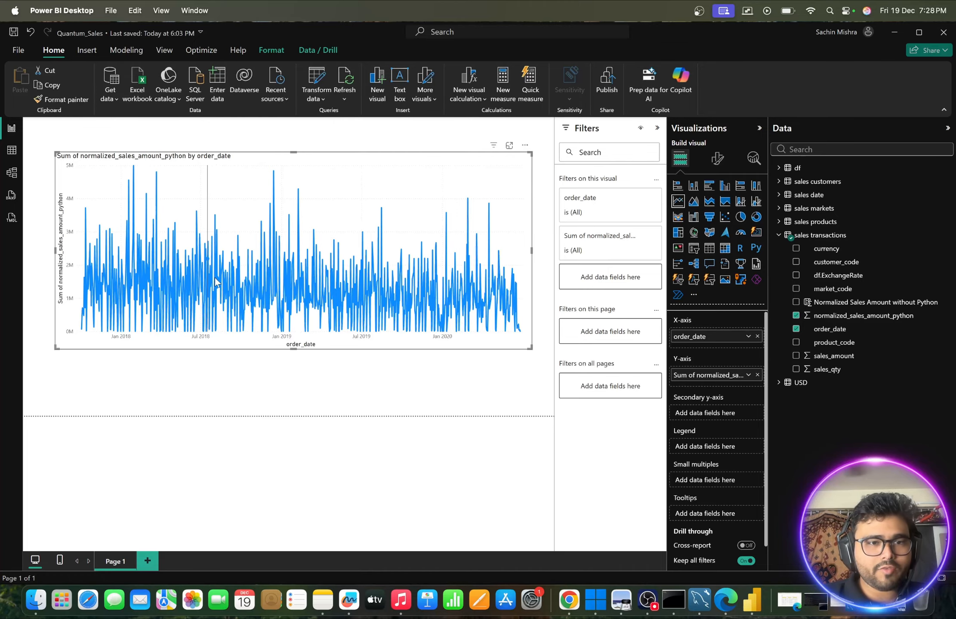
mouse_move(217, 281)
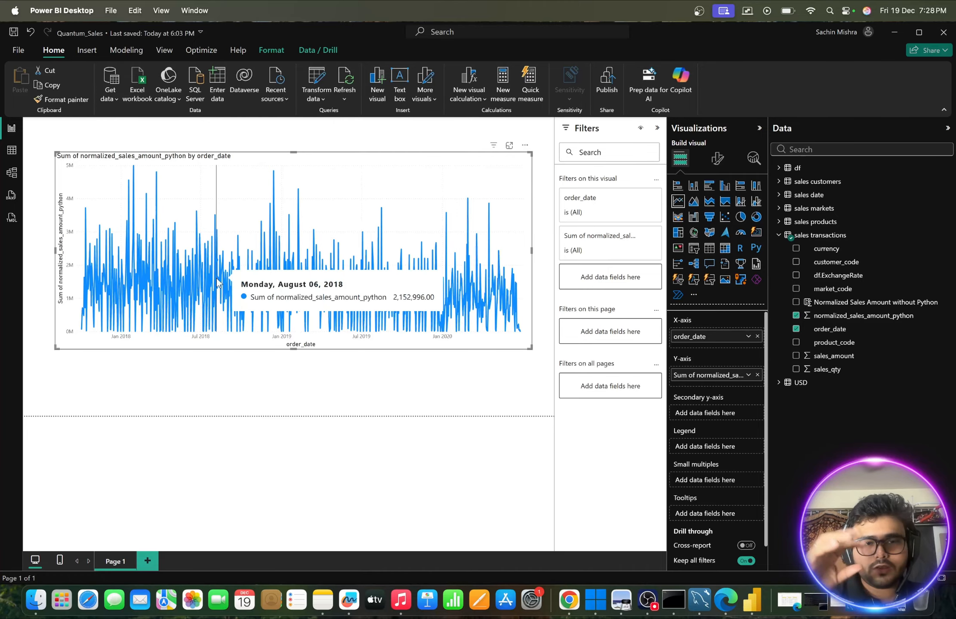
click(509, 146)
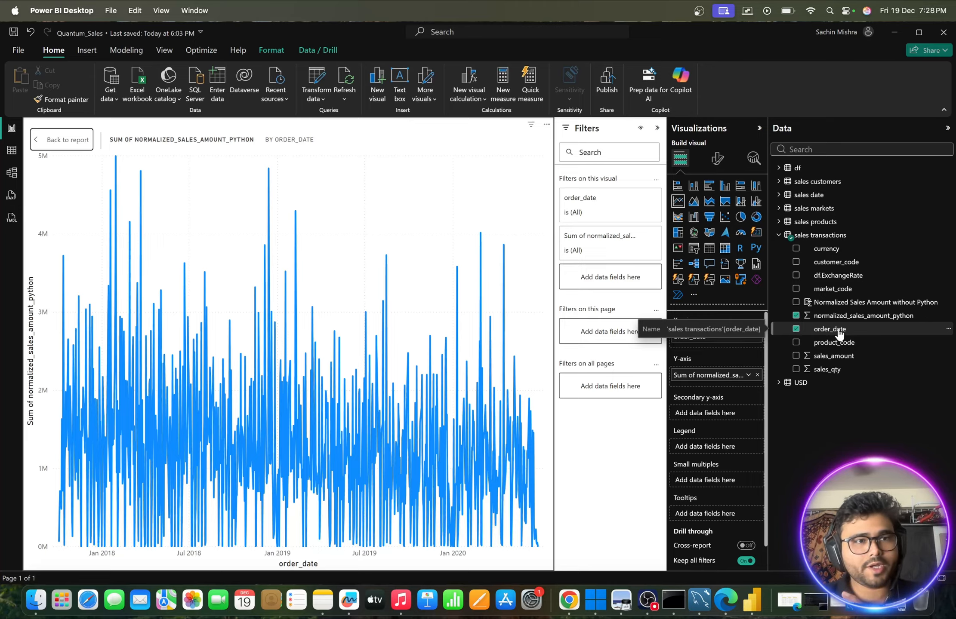
- Check the data type of order_date in the sales transactions table, keep it as Date and return to the report
click(10, 153)
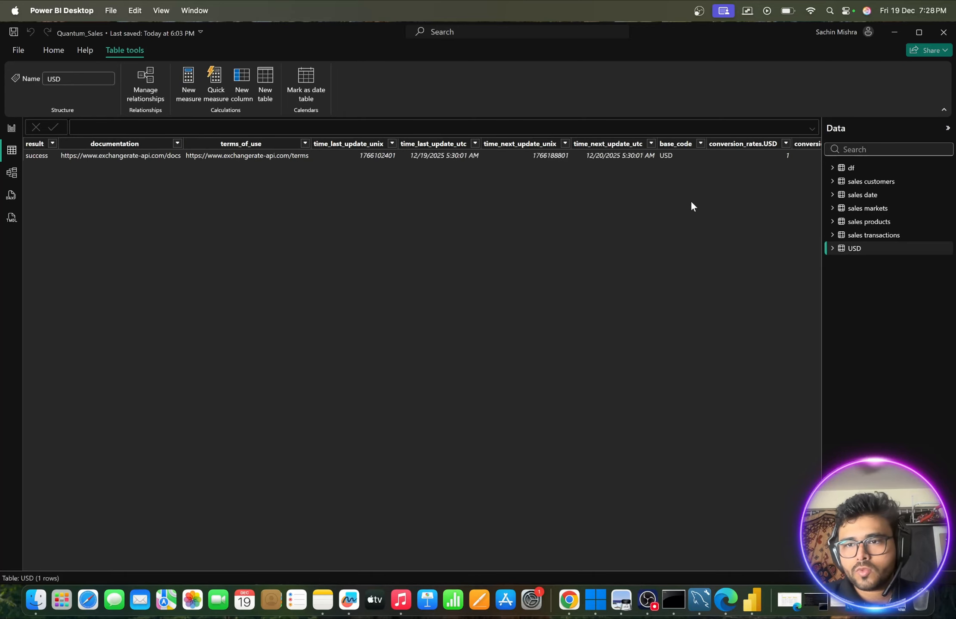
click(859, 237)
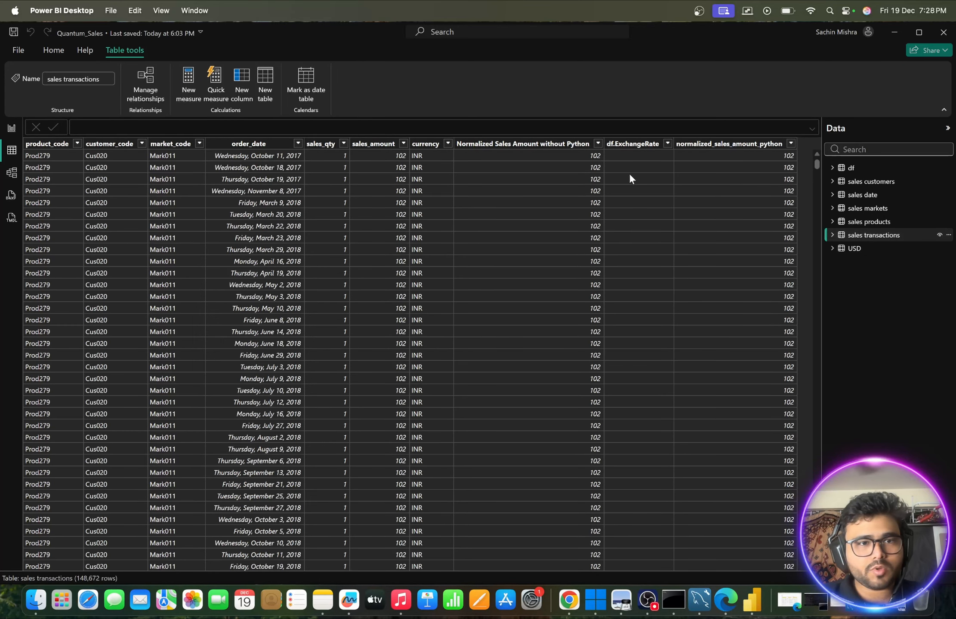
click(261, 148)
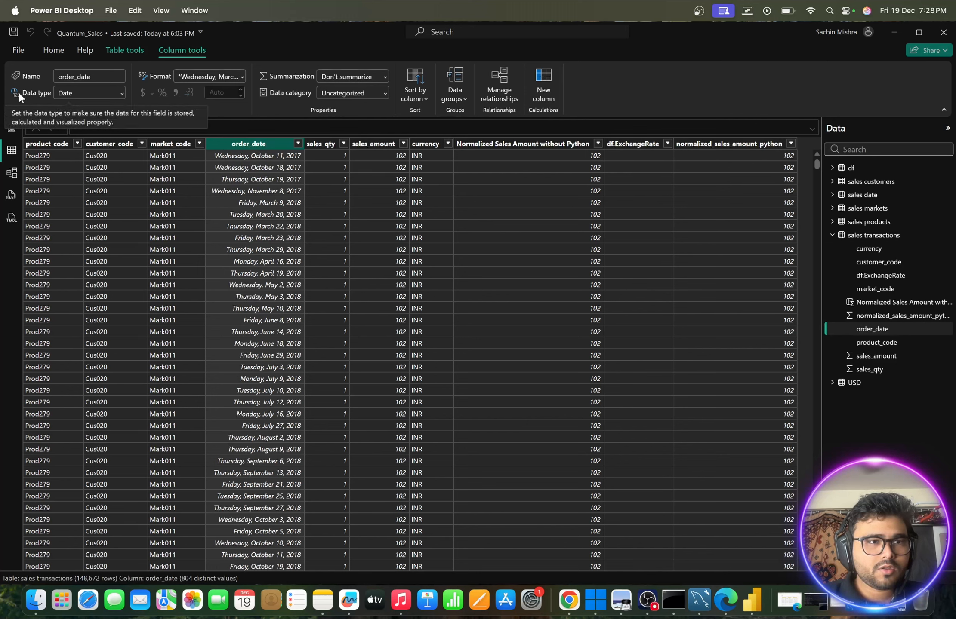
click(86, 94)
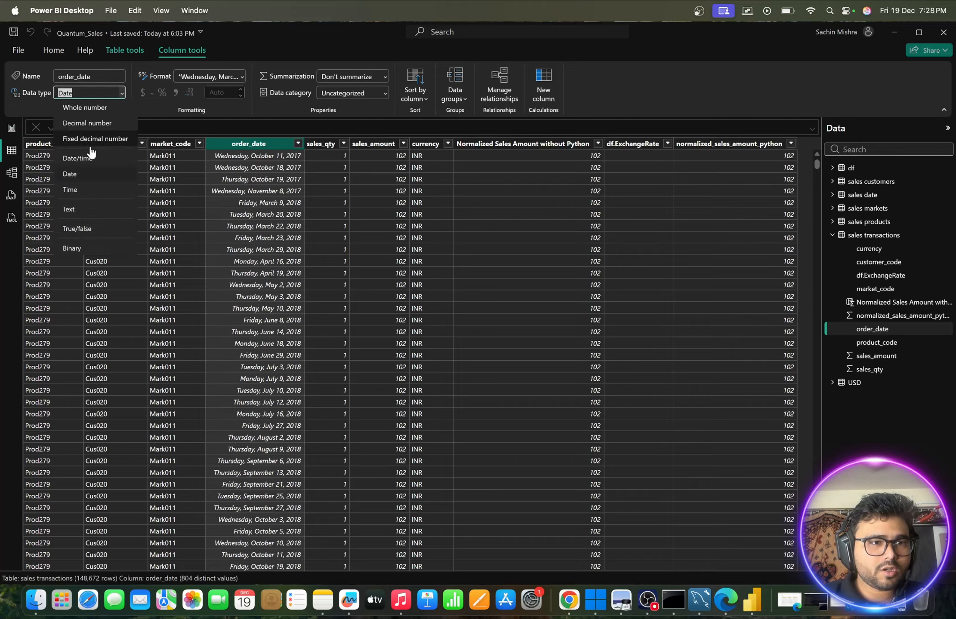
click(80, 170)
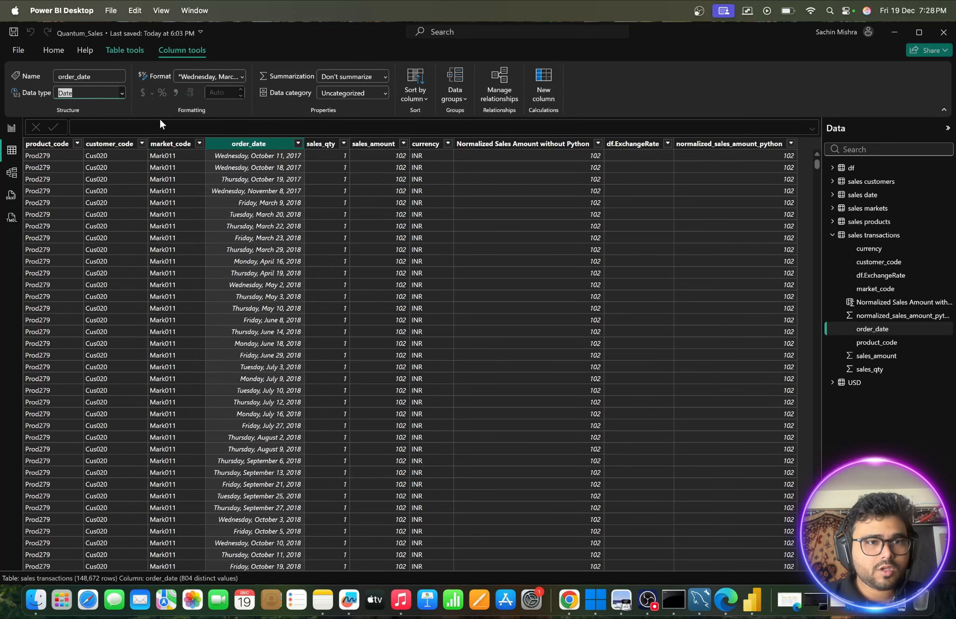
click(12, 129)
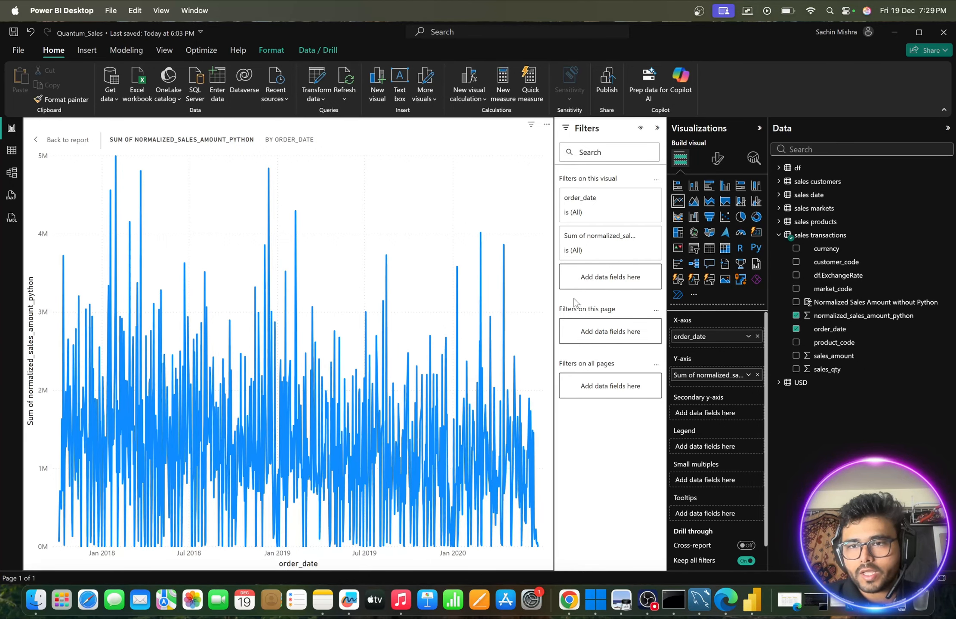
- Replace order_date on the line chart's X-axis with the date field from the sales date table
click(779, 195)
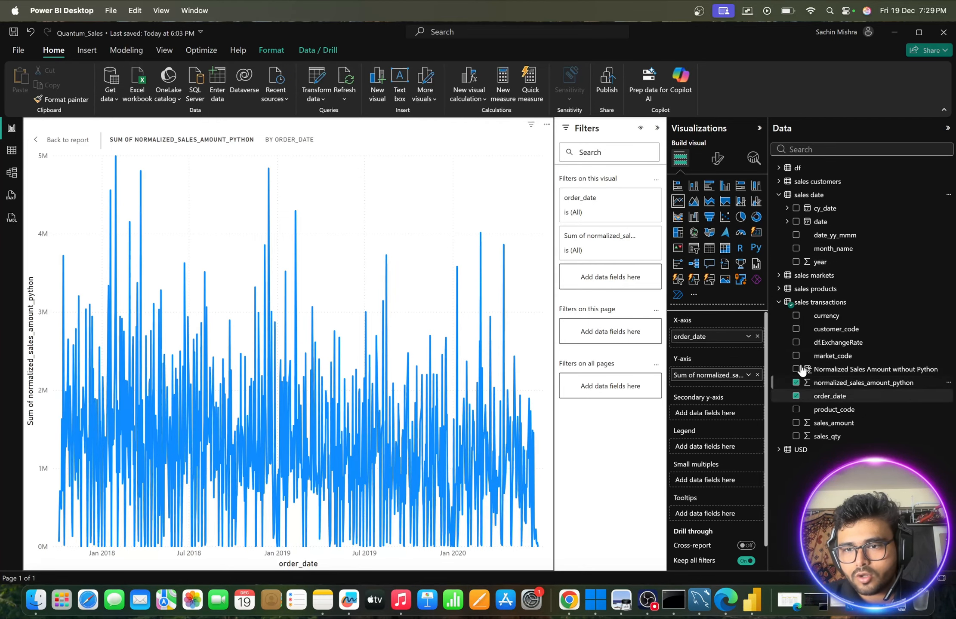
click(796, 397)
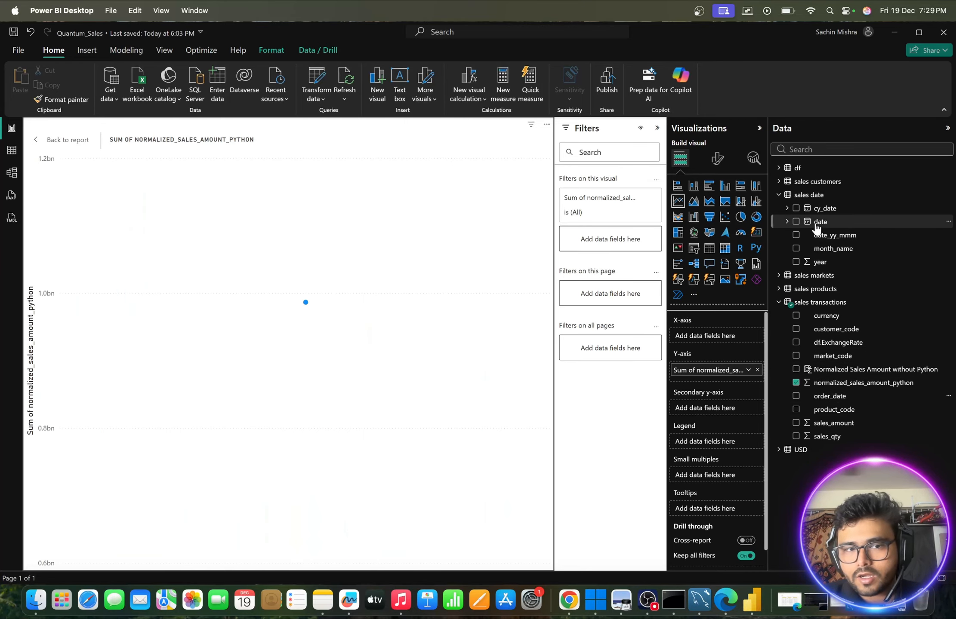
drag(817, 227, 237, 293)
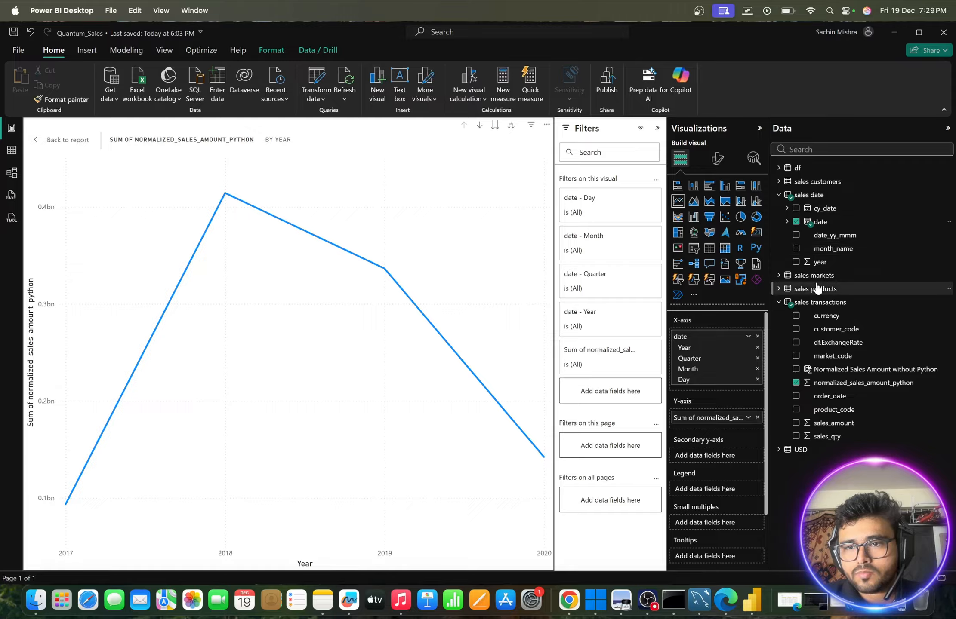
- Replace date on the line chart's X-axis with the full cy_date hierarchy and inspect the plotted points
click(788, 208)
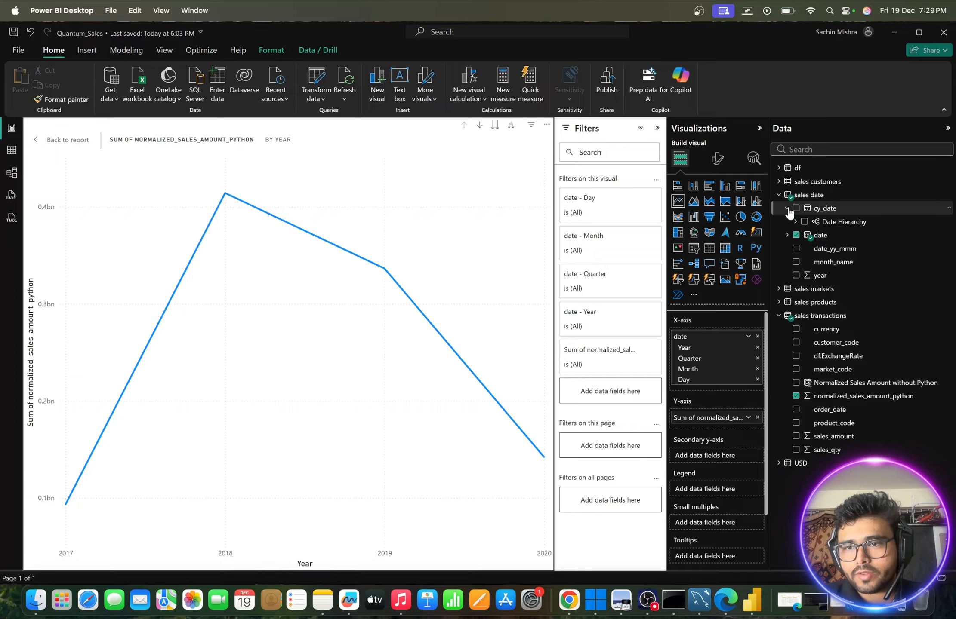
click(795, 222)
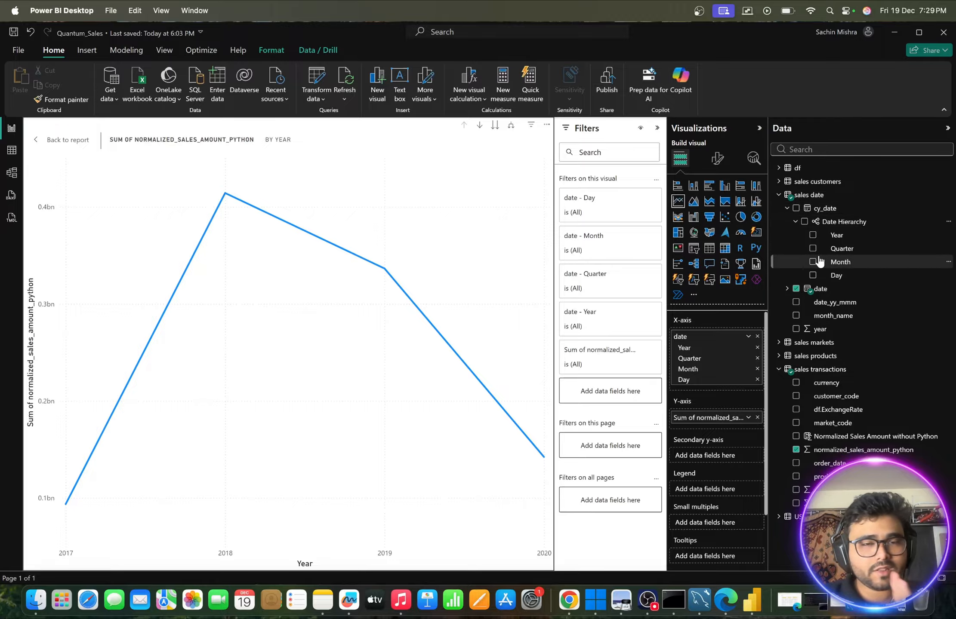
click(796, 289)
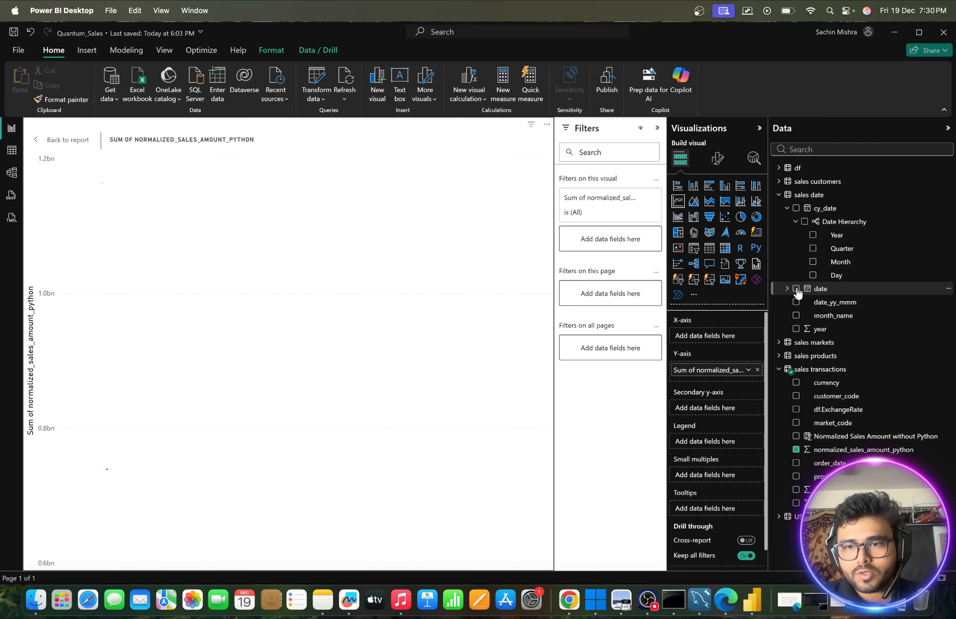
click(796, 209)
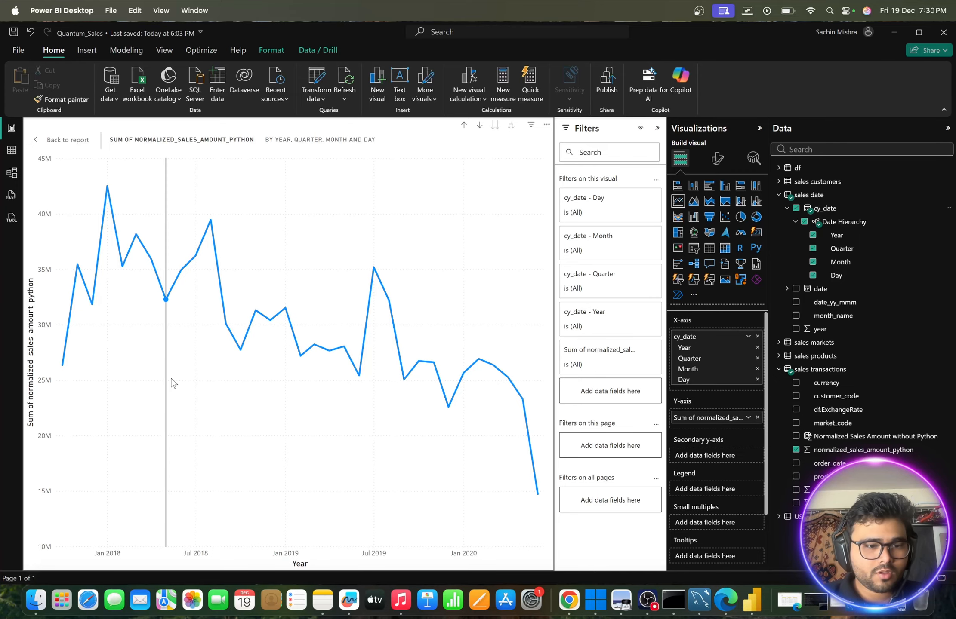
mouse_move(63, 379)
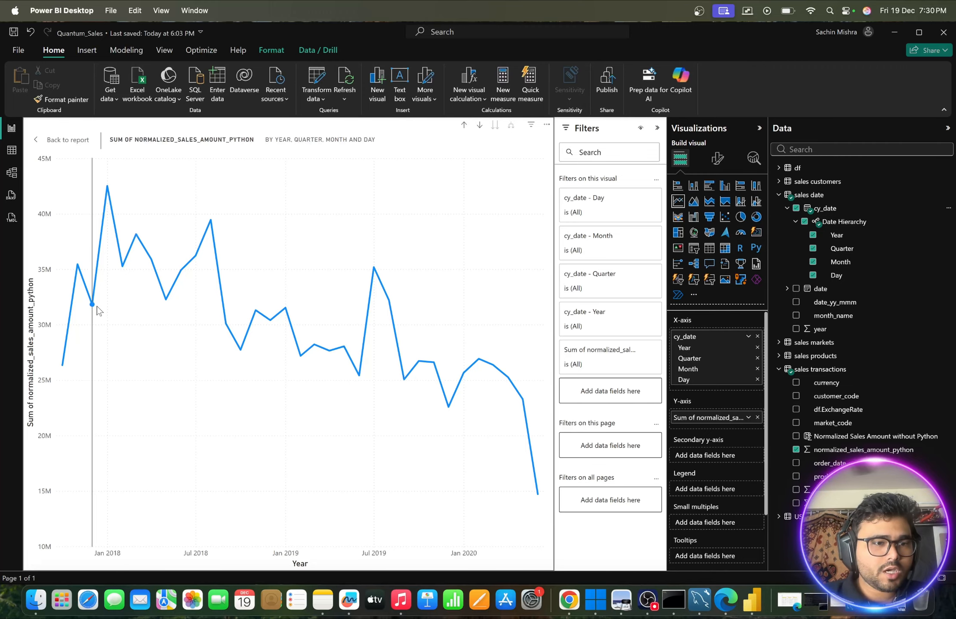
- Turn on data labels for the line chart and add a trend line
click(715, 158)
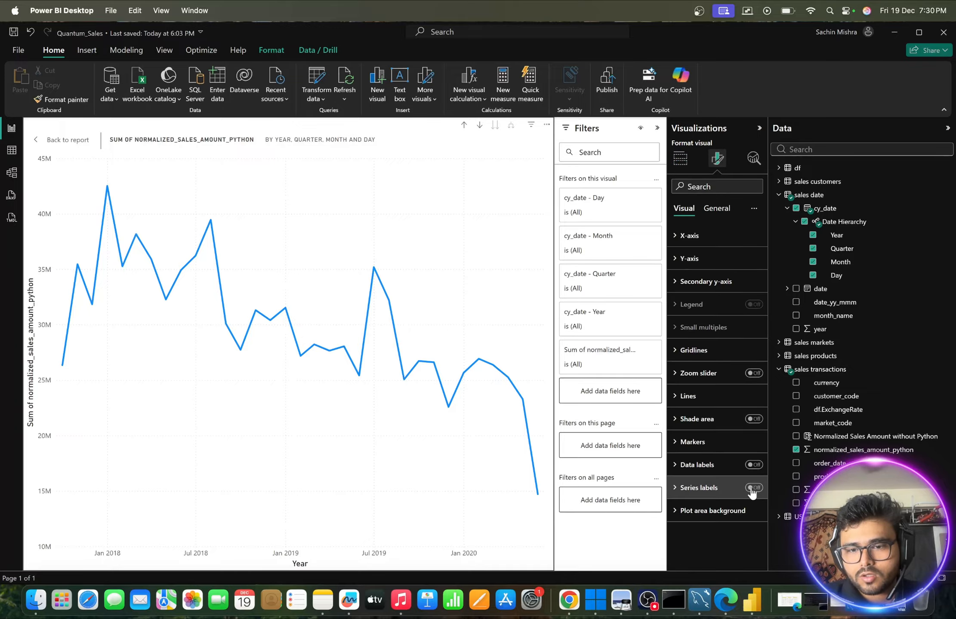
click(754, 465)
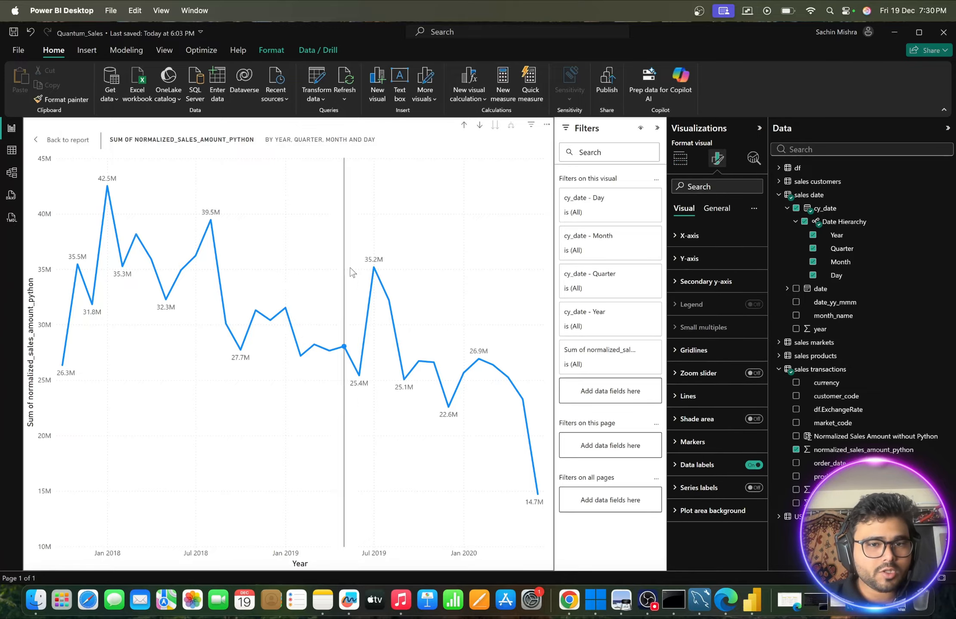
mouse_move(374, 265)
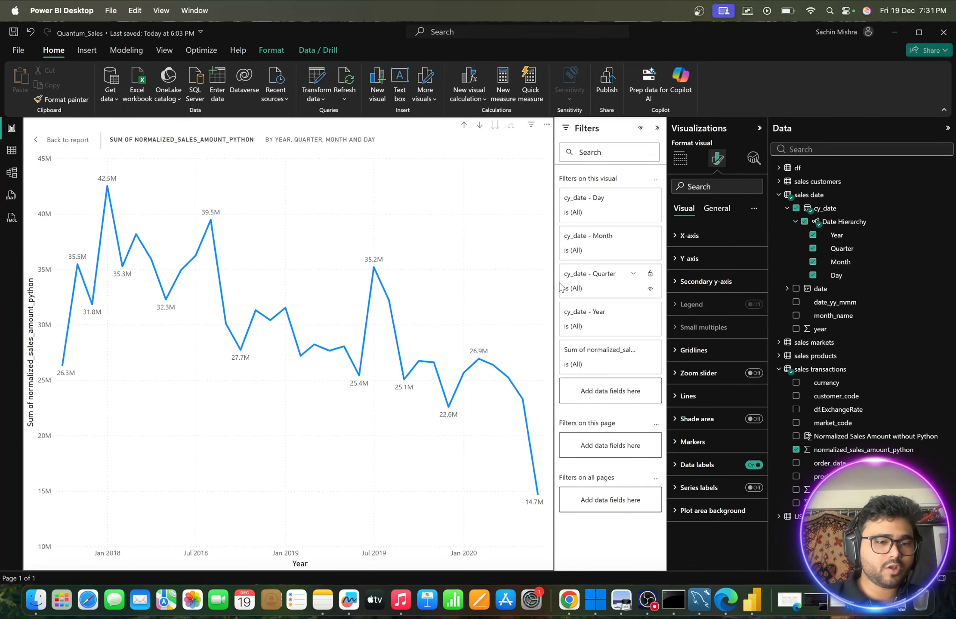
click(752, 159)
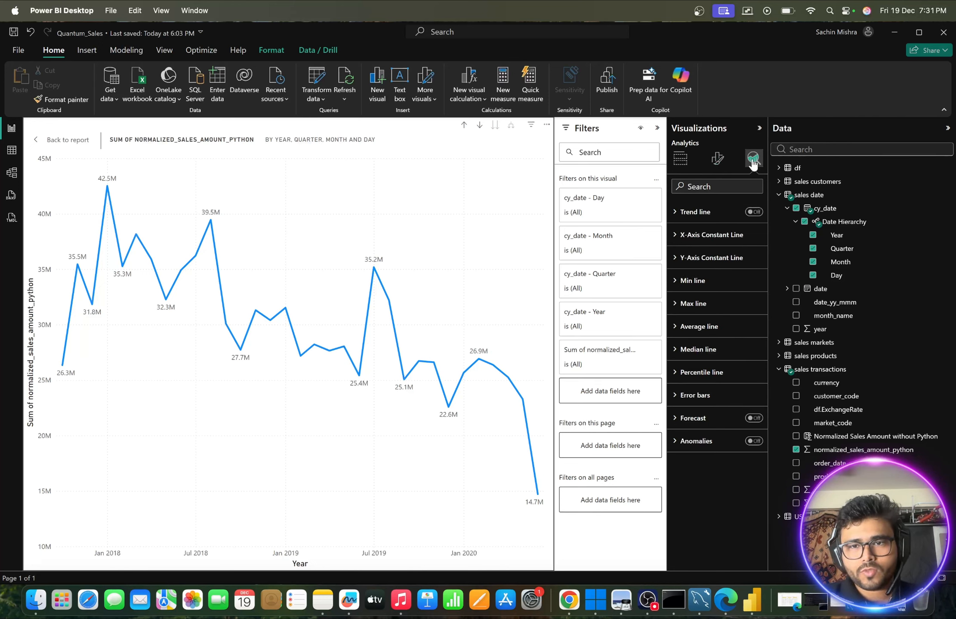
click(754, 212)
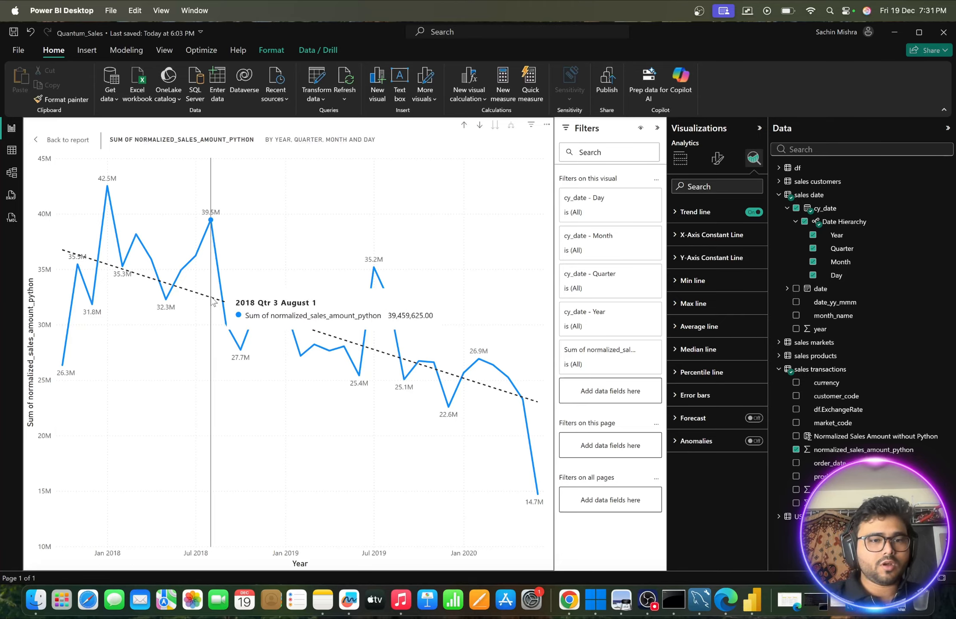
- Review the trend line's settings, turn on the forecast for the line chart and inspect the projected values
click(681, 220)
scroll(706, 286, down, 2)
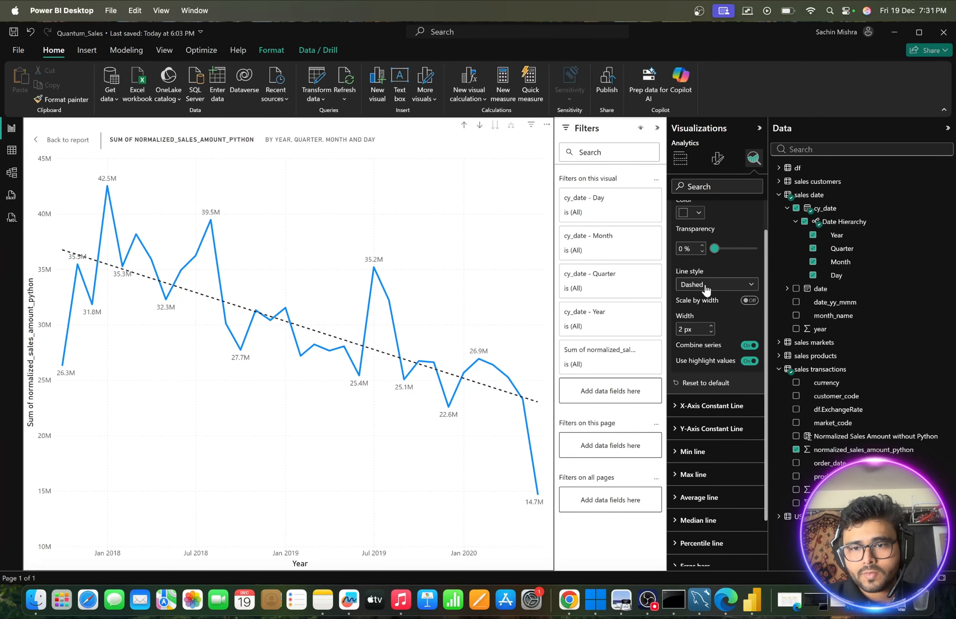
scroll(706, 289, down, 2)
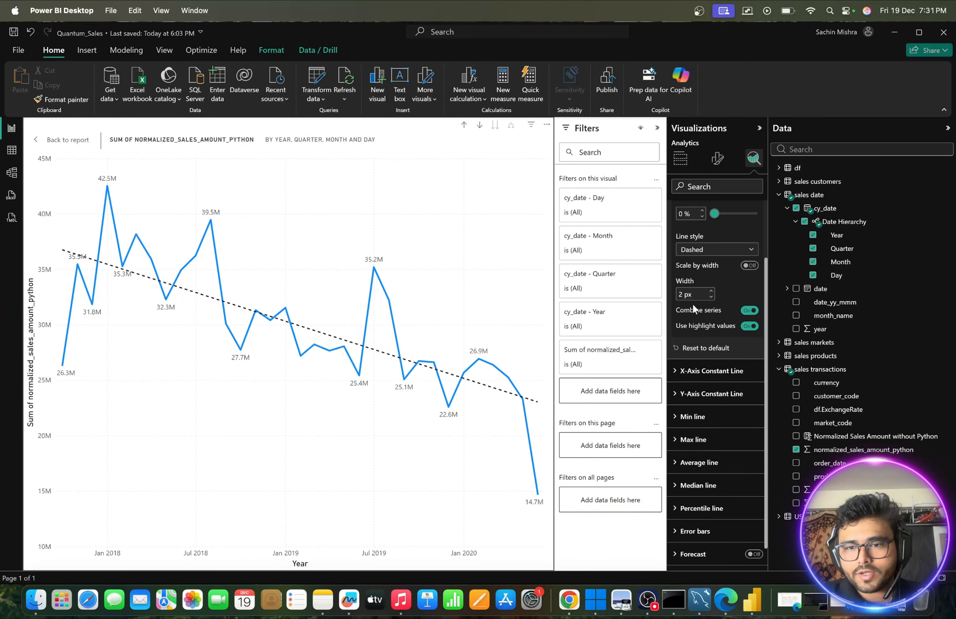
scroll(692, 305, down, 1)
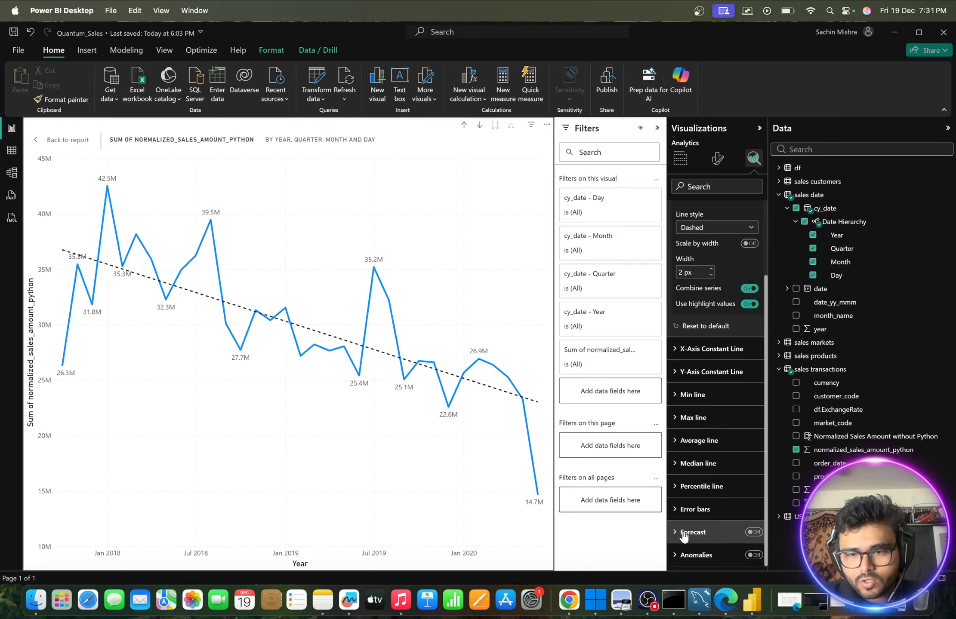
click(752, 533)
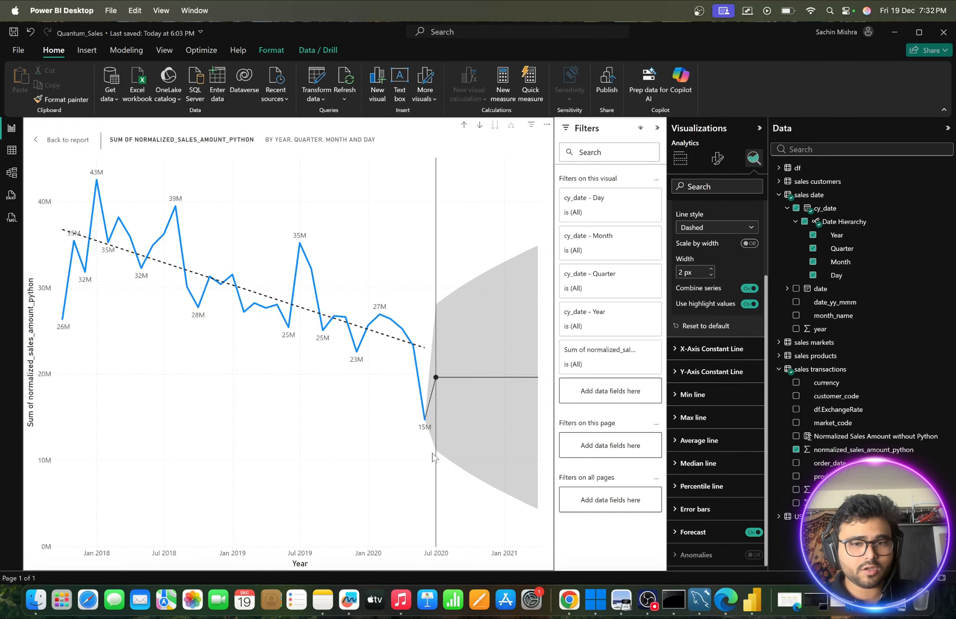
mouse_move(432, 392)
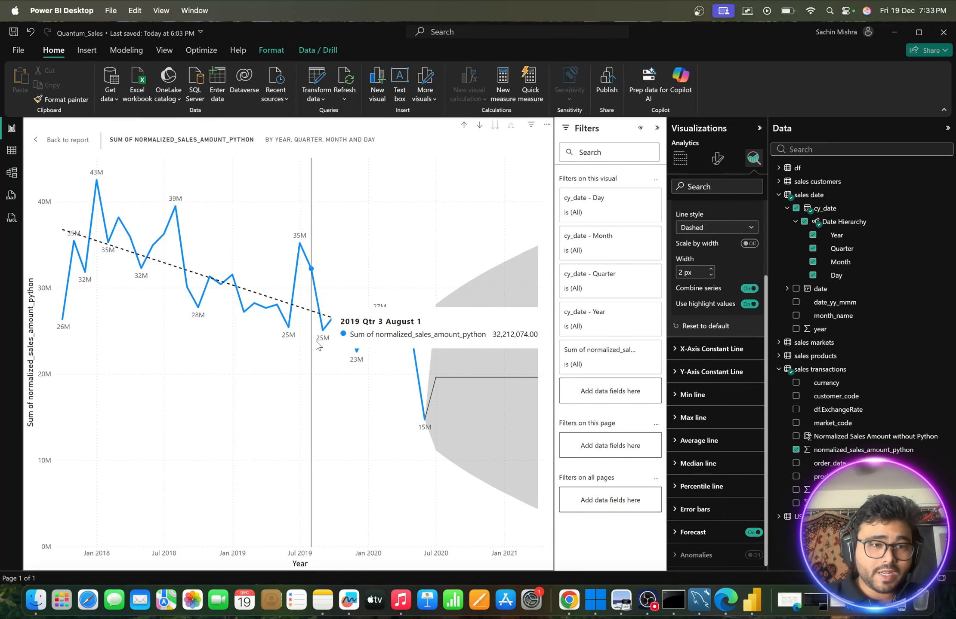
- Return to the report page, shrink the line chart to just over half the page width and place it near the upper-left corner
click(39, 145)
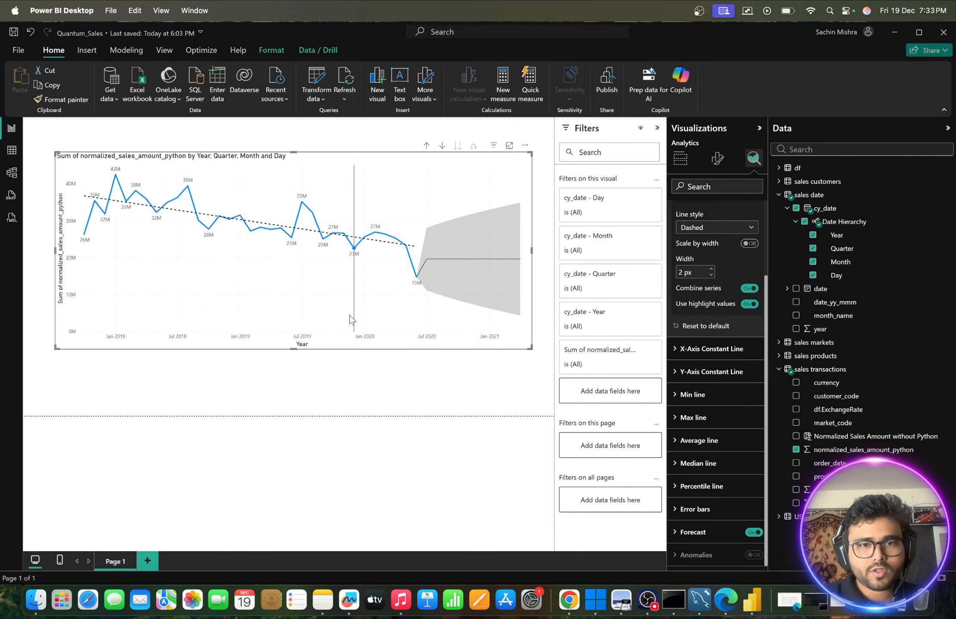
drag(294, 349, 295, 383)
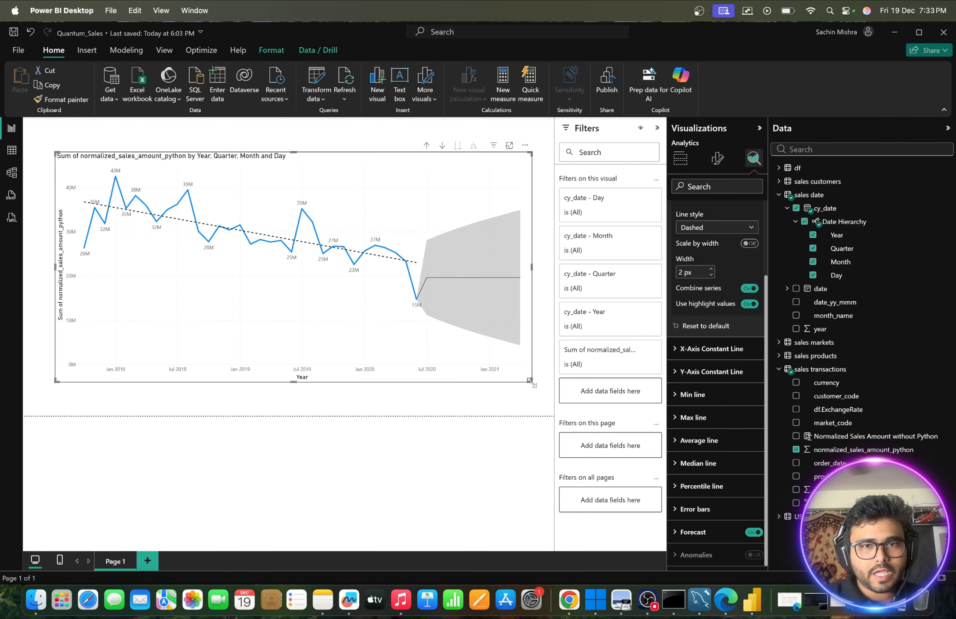
drag(531, 382, 353, 301)
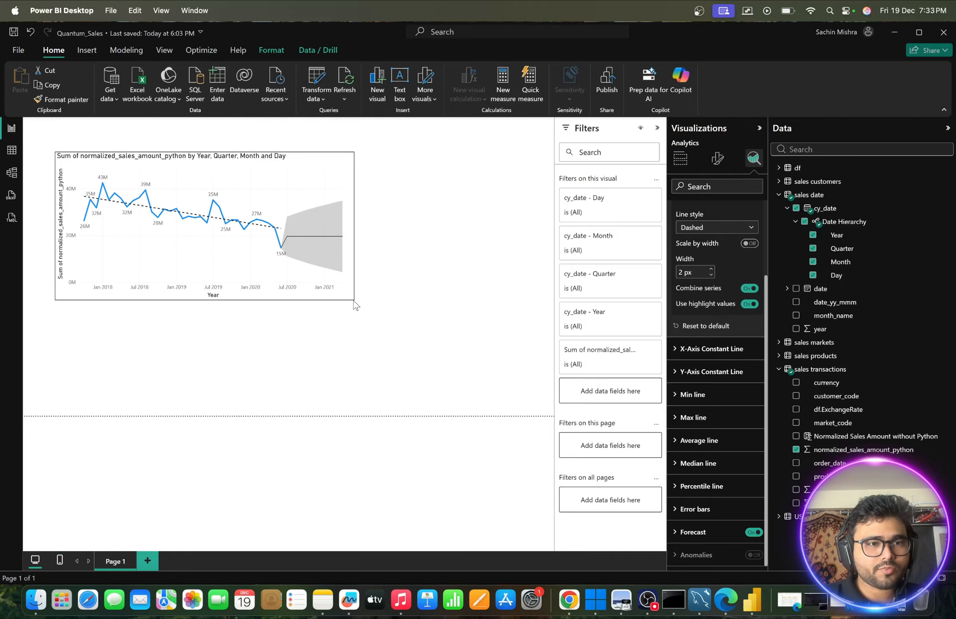
mouse_move(189, 166)
mouse_down()
mouse_move(159, 161)
mouse_move(193, 154)
mouse_up()
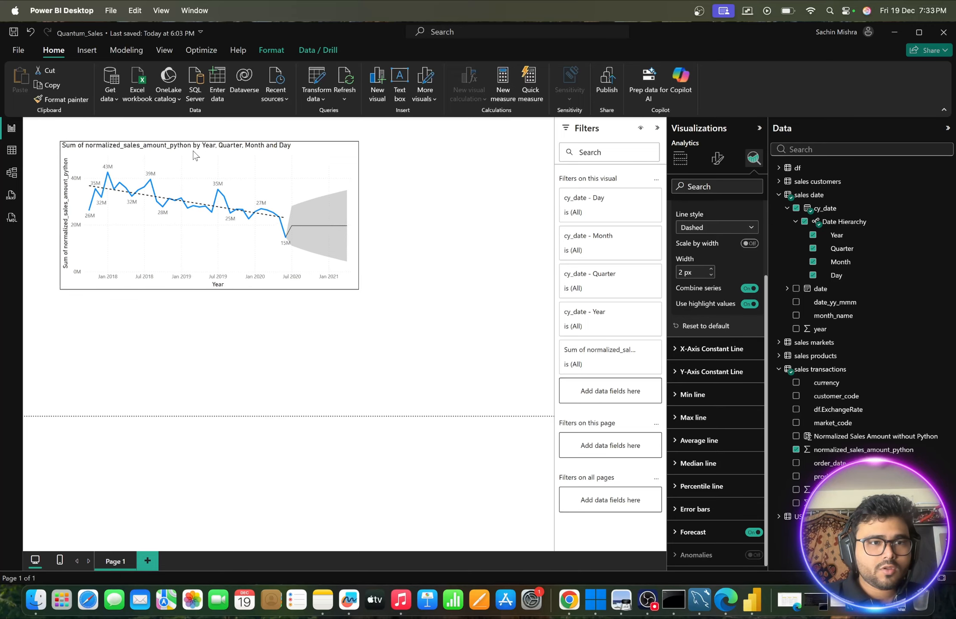
- Set gradient-wallpaper from the Ecommerce Data folder as the canvas background image with 0% transparency
click(513, 216)
click(720, 166)
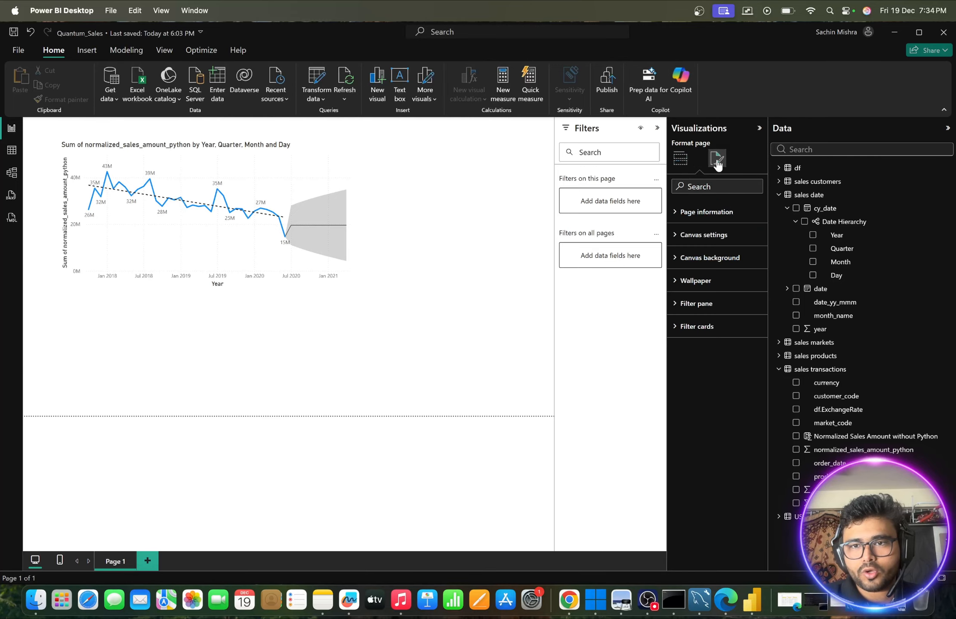
click(678, 259)
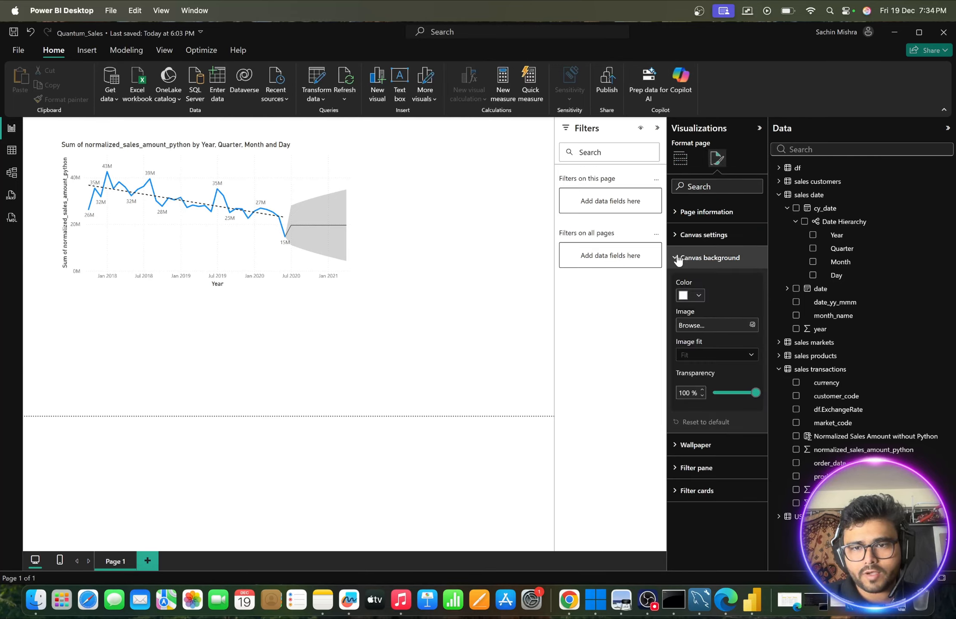
click(753, 325)
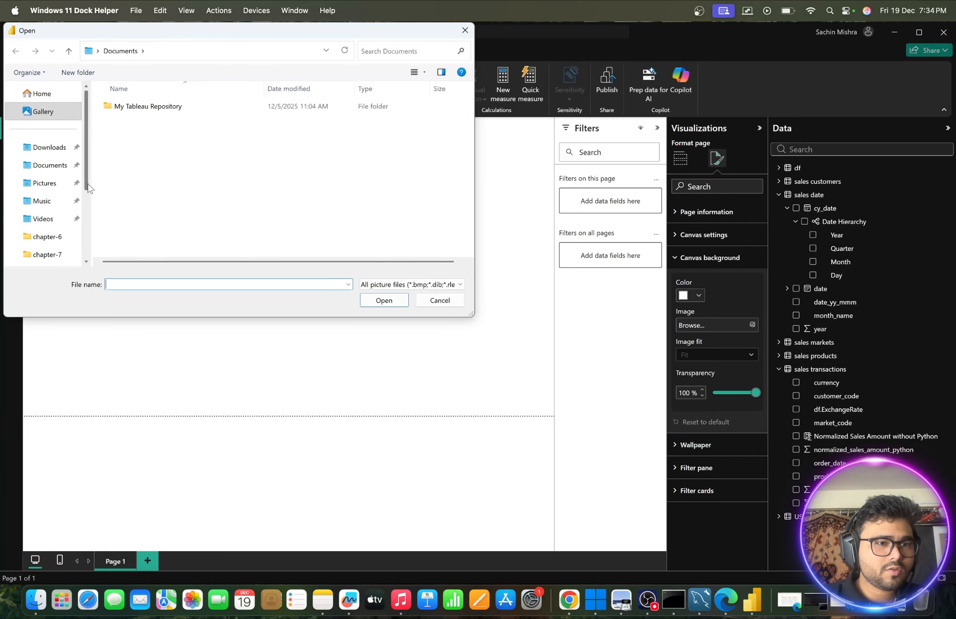
drag(89, 184, 90, 212)
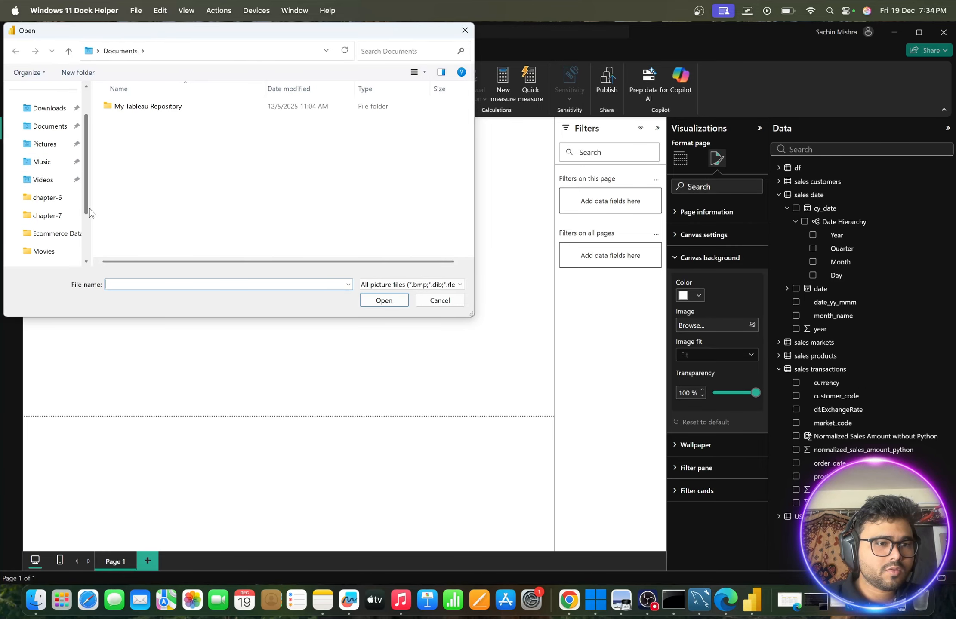
click(55, 233)
click(141, 124)
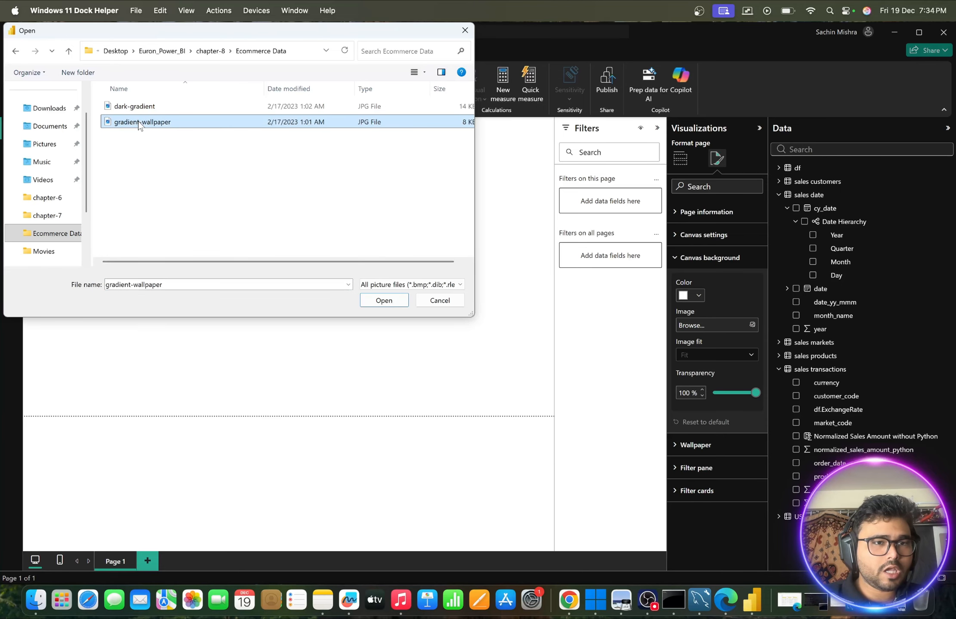
click(384, 300)
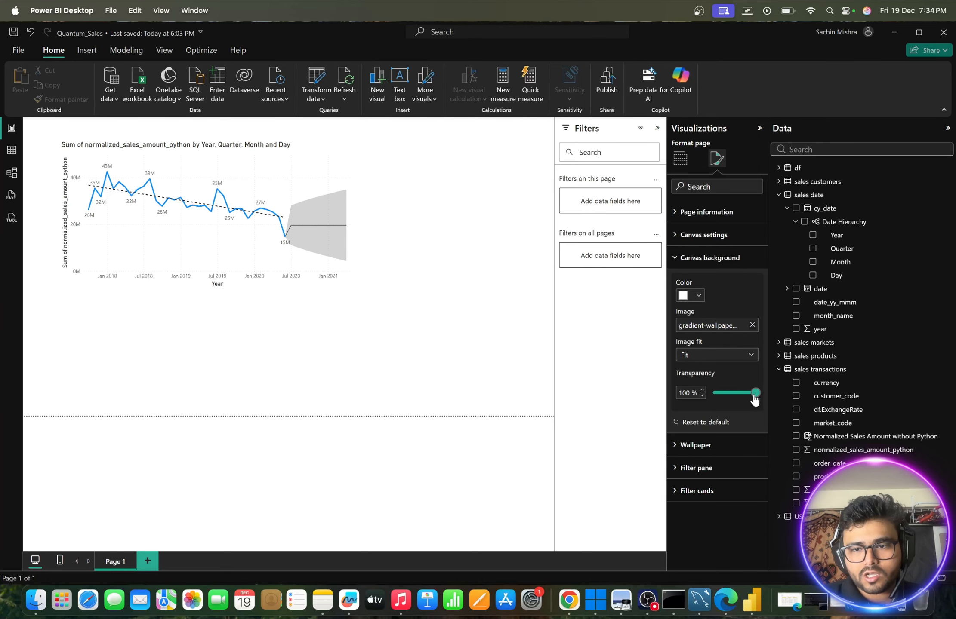
drag(756, 393, 704, 398)
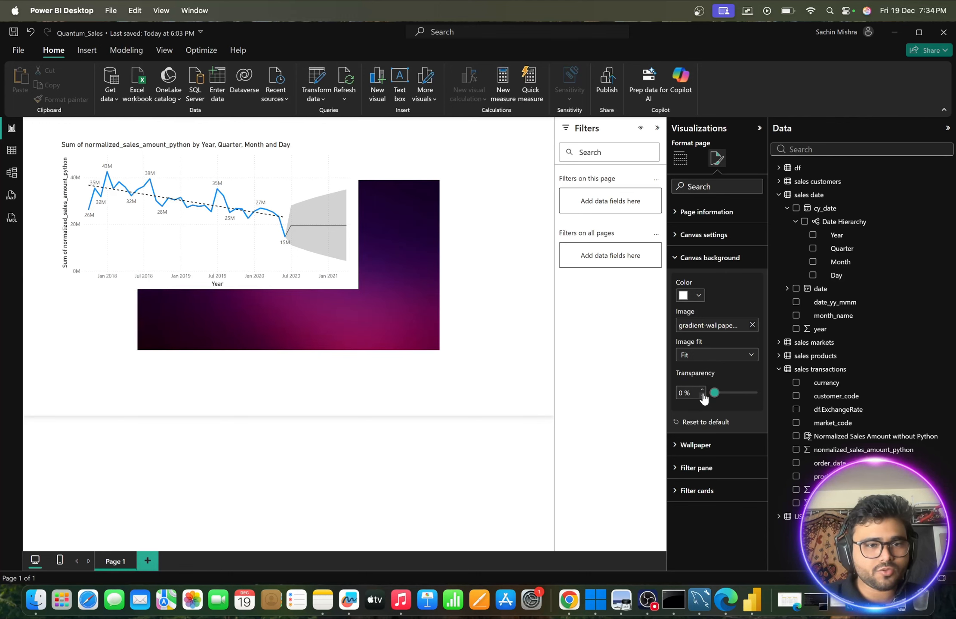
- Change the canvas type to Custom with a height of 1000 px and a width of 1400 px
click(389, 275)
click(719, 166)
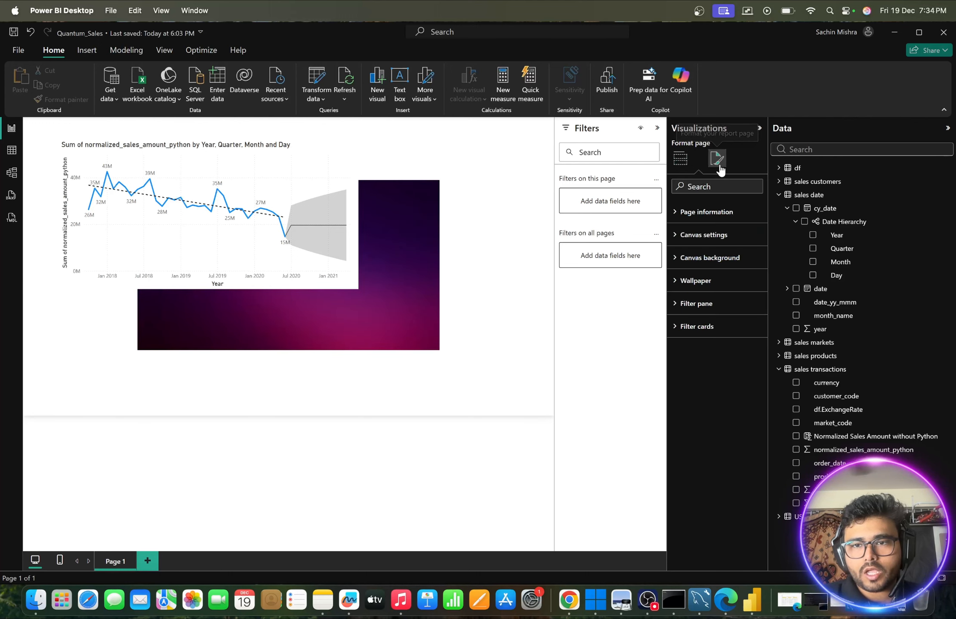
click(677, 236)
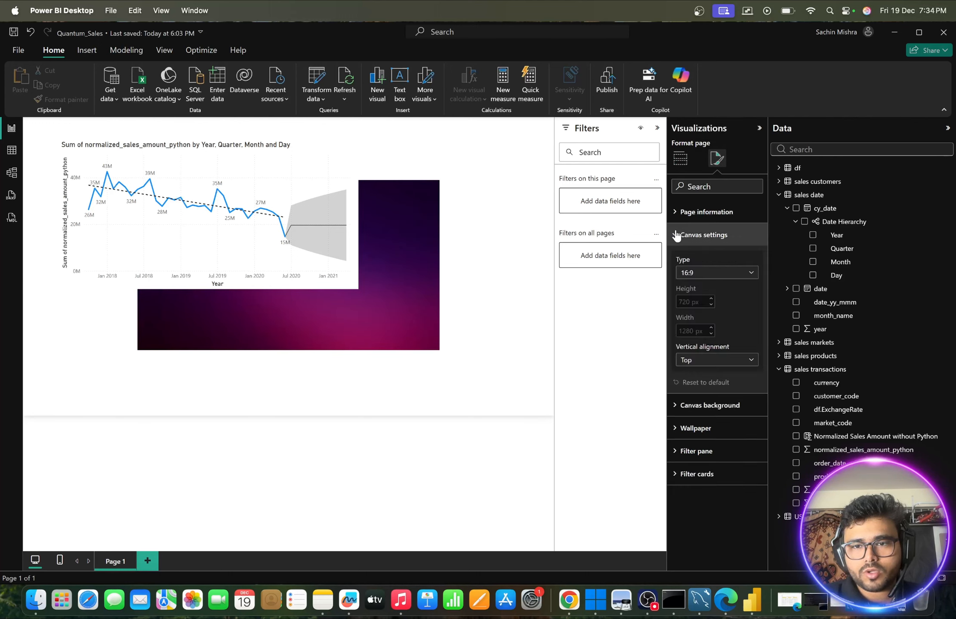
click(748, 274)
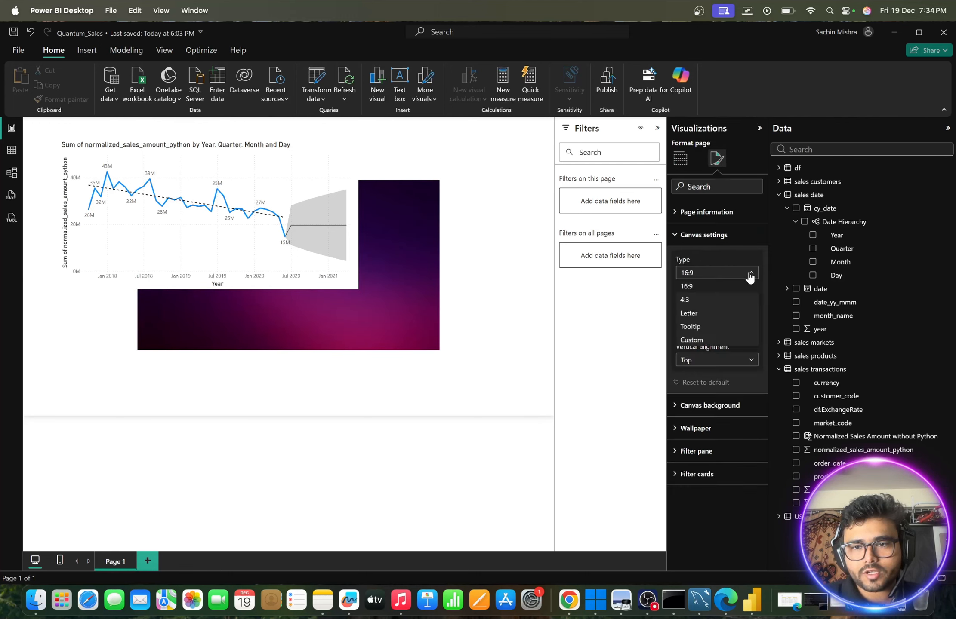
click(691, 340)
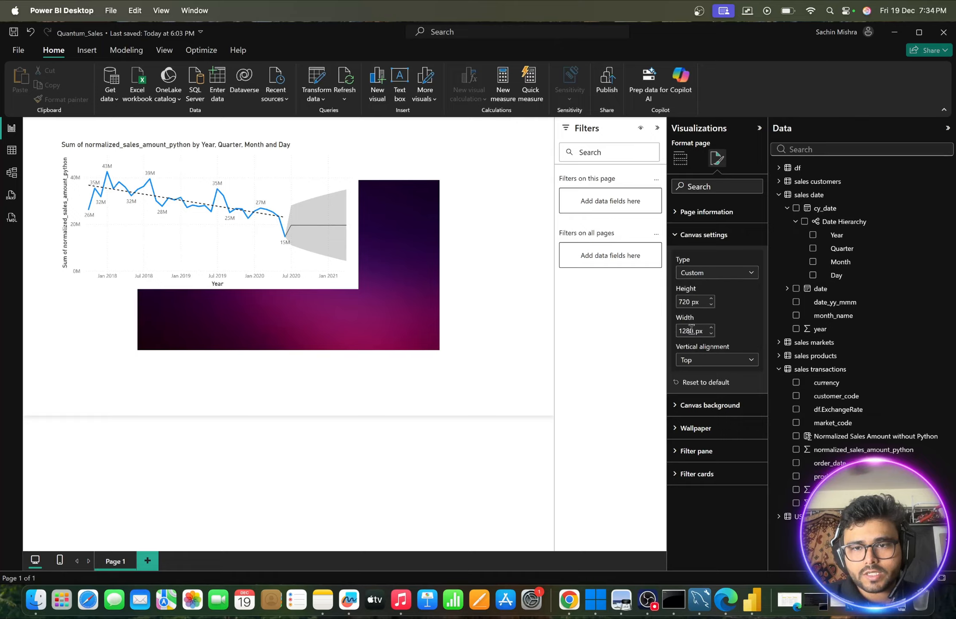
double_click(689, 302)
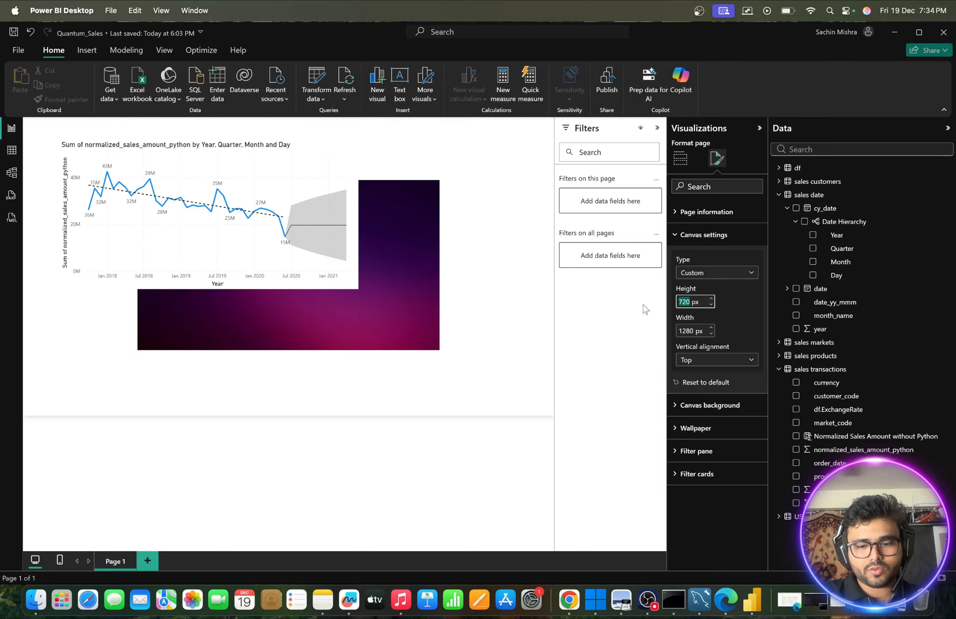
text(1000)
double_click(685, 330)
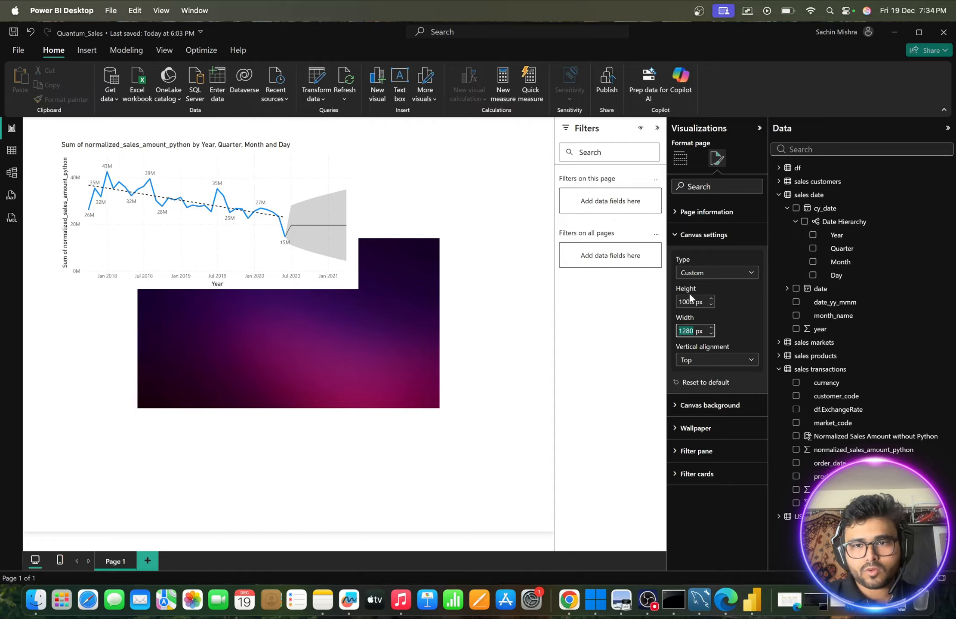
text(1400)
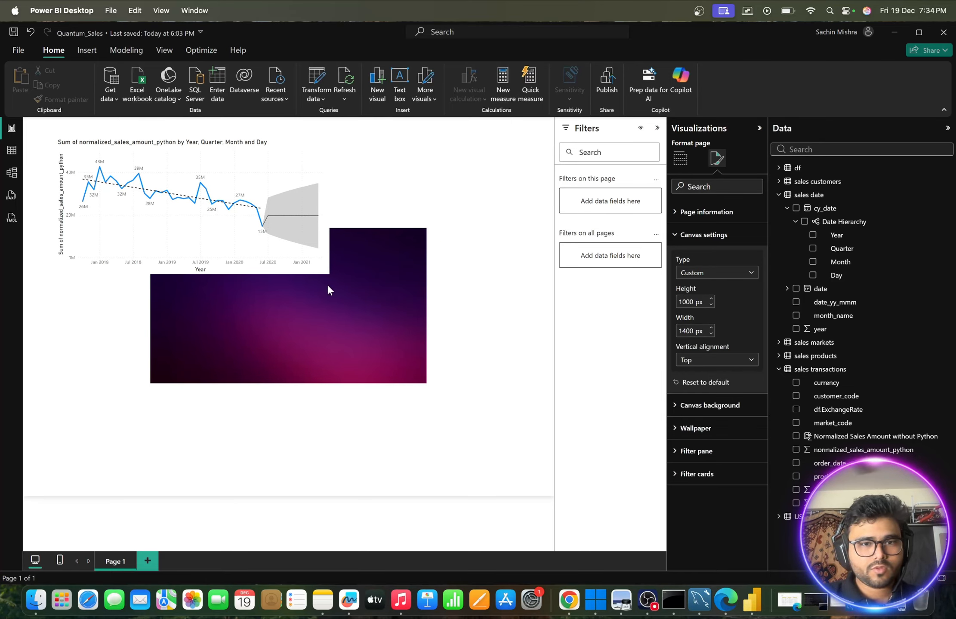
- Try White, 30% darker as the canvas background color
click(327, 285)
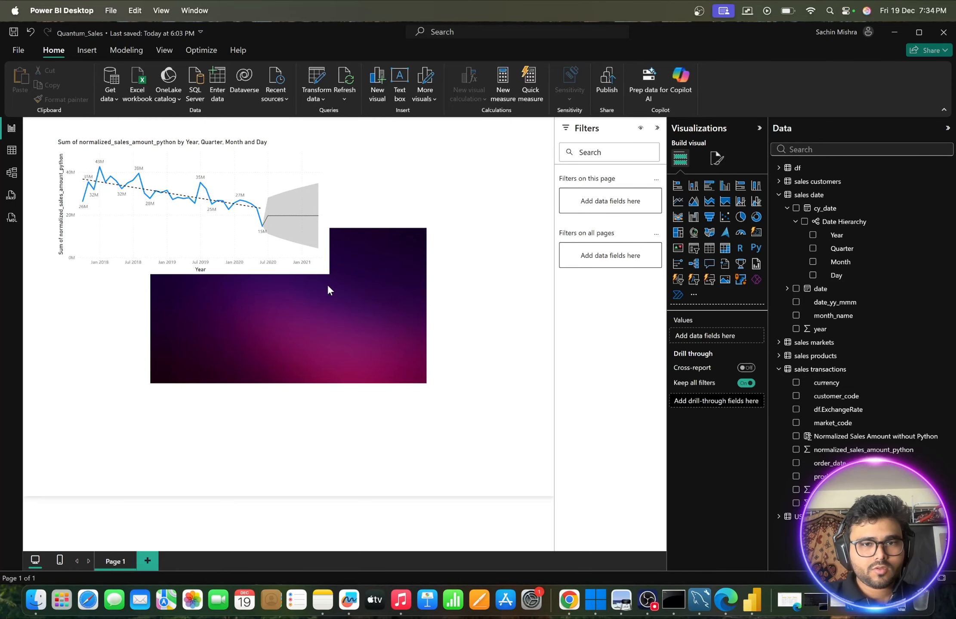
click(717, 159)
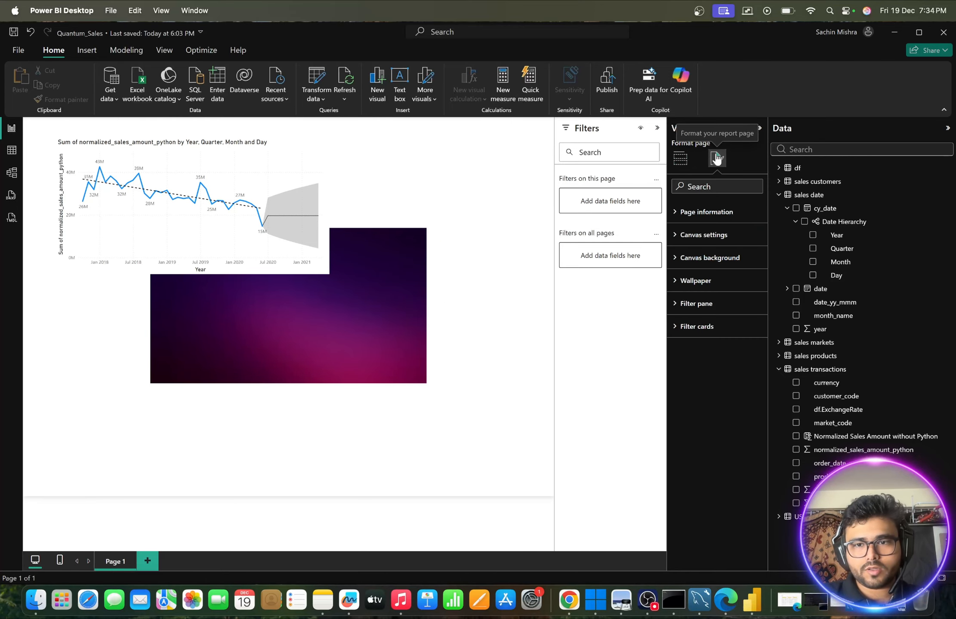
click(675, 257)
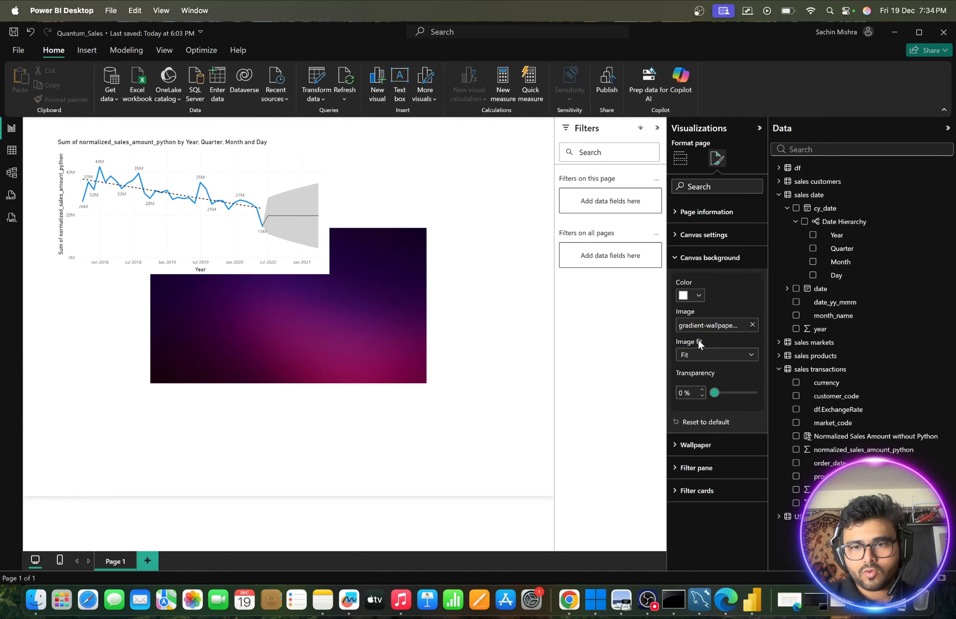
click(696, 295)
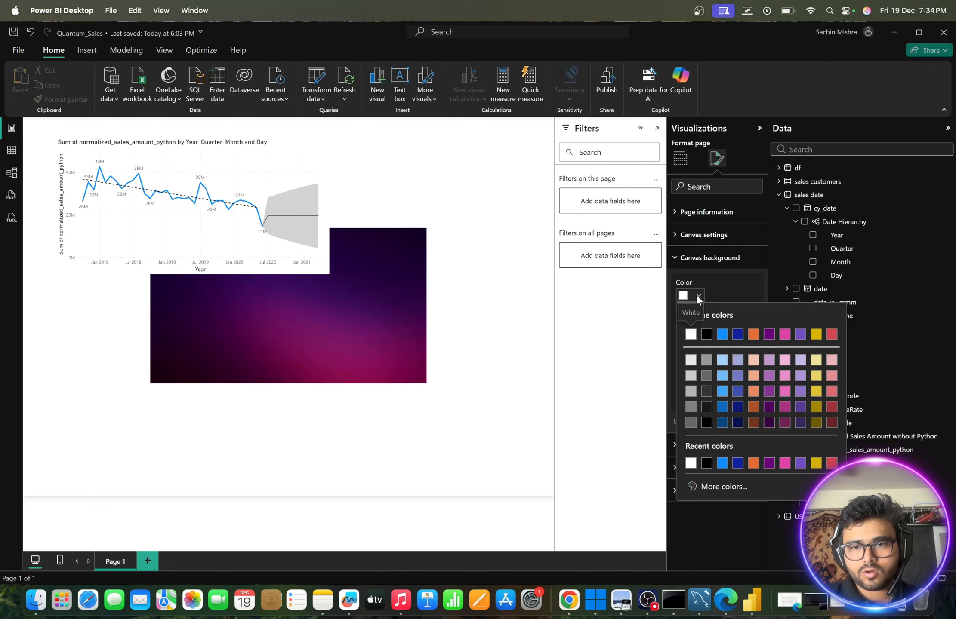
click(691, 391)
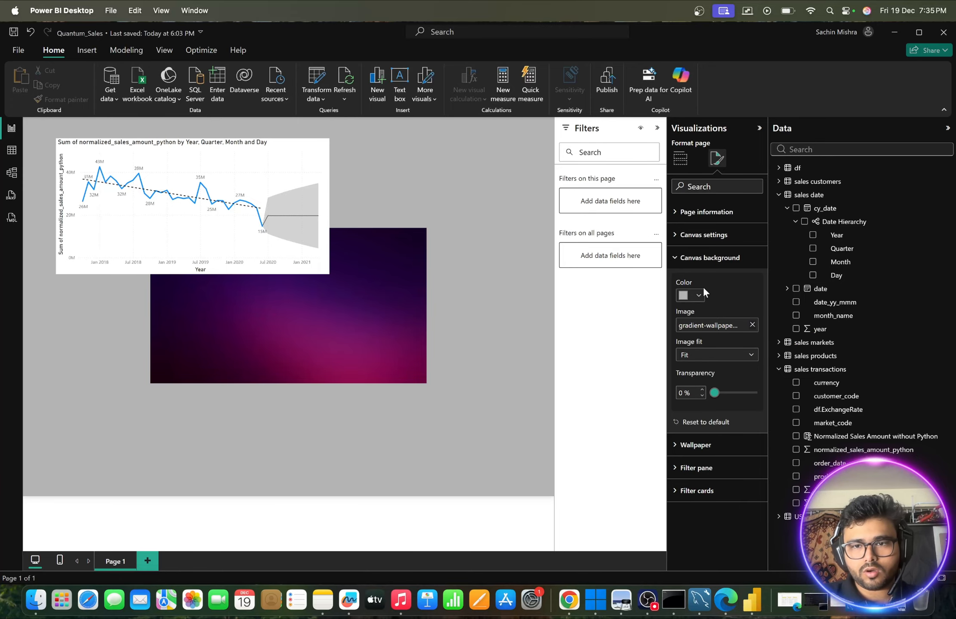
- Set the background image fit to Fill and the canvas background color to white
click(750, 360)
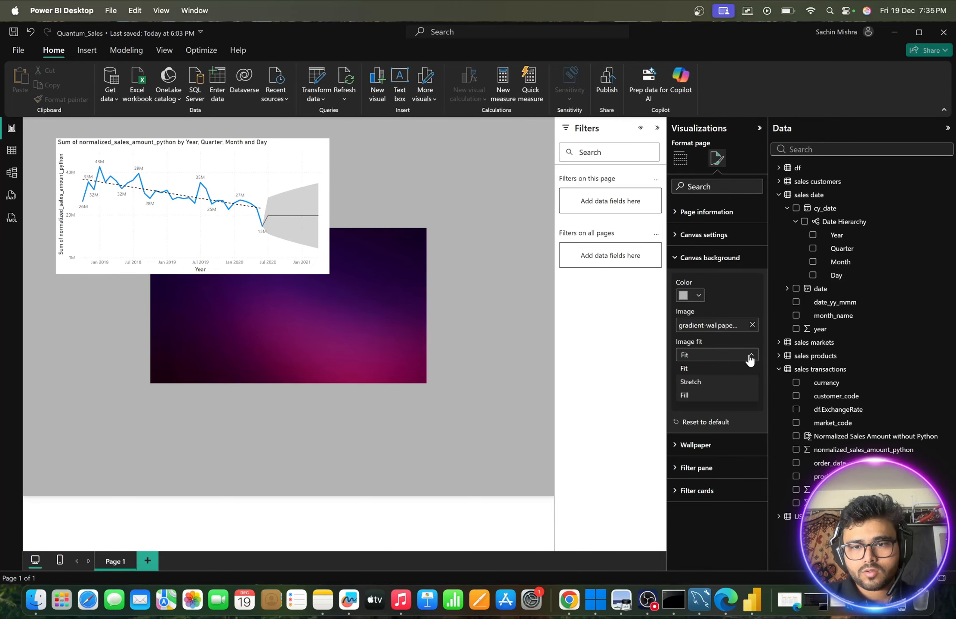
click(688, 395)
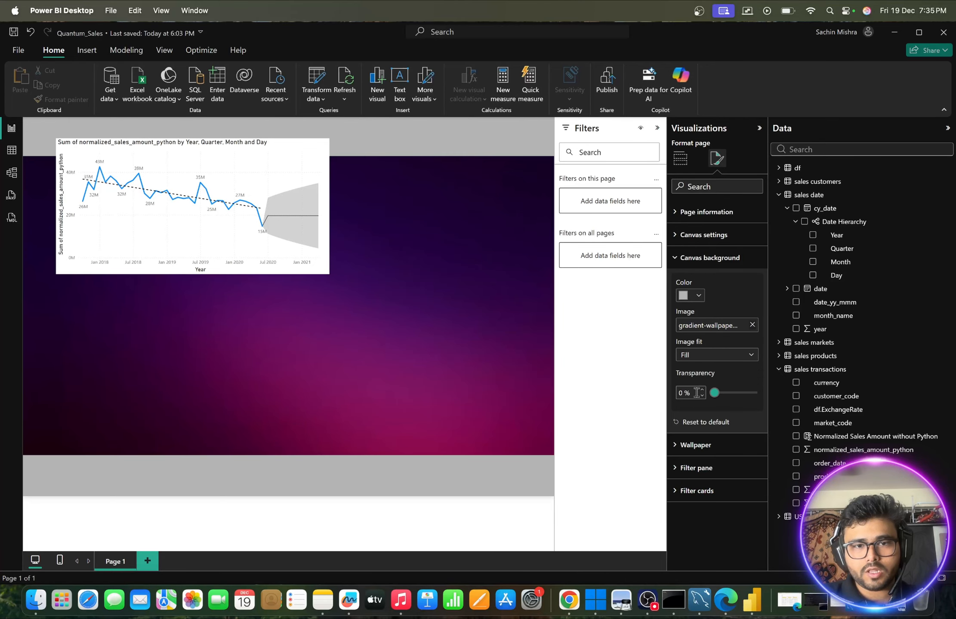
click(699, 295)
click(690, 335)
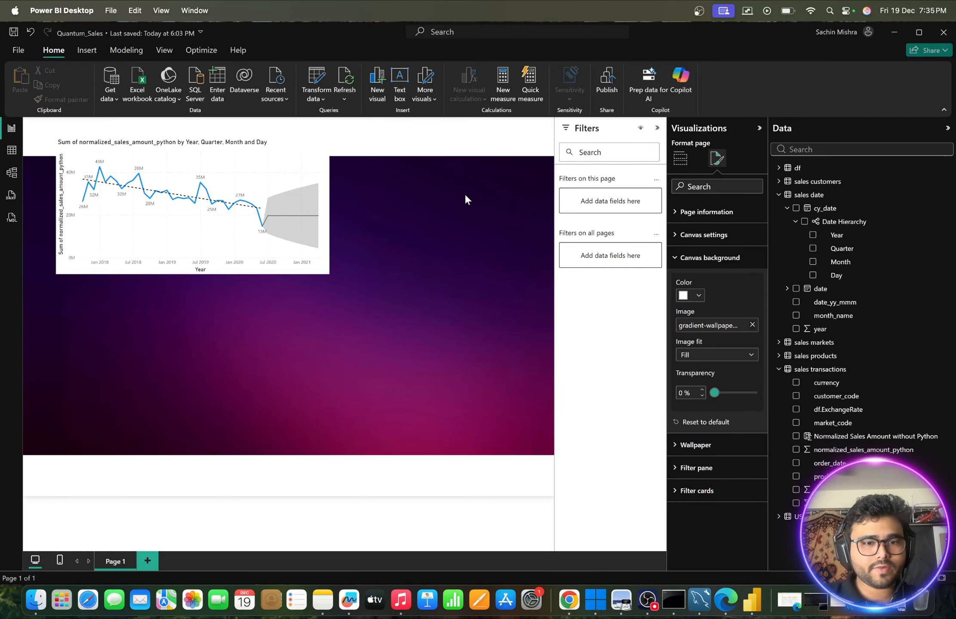
- Try a height of 1200 px for the custom report canvas
click(447, 305)
click(709, 163)
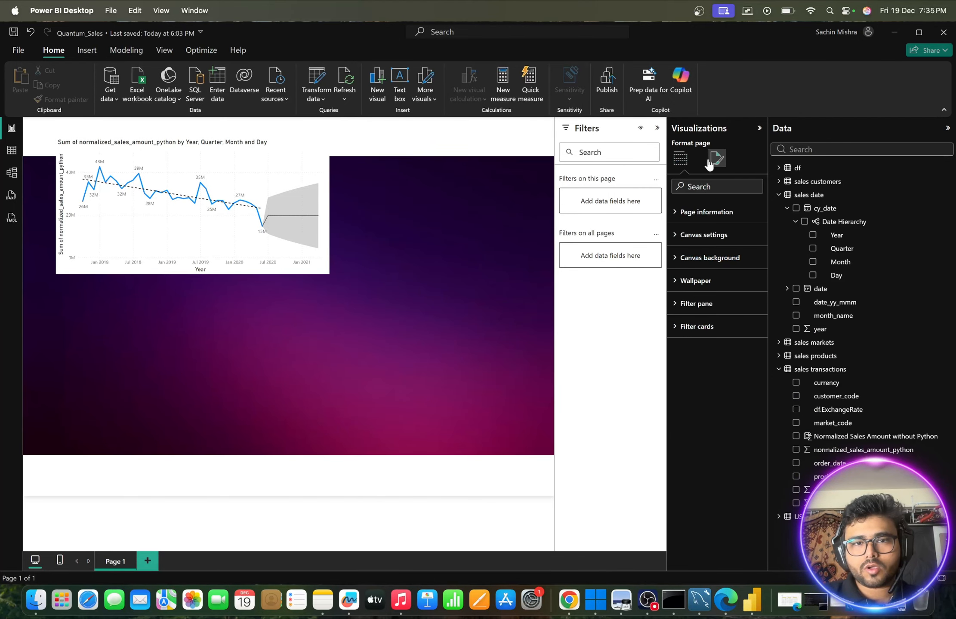
click(679, 237)
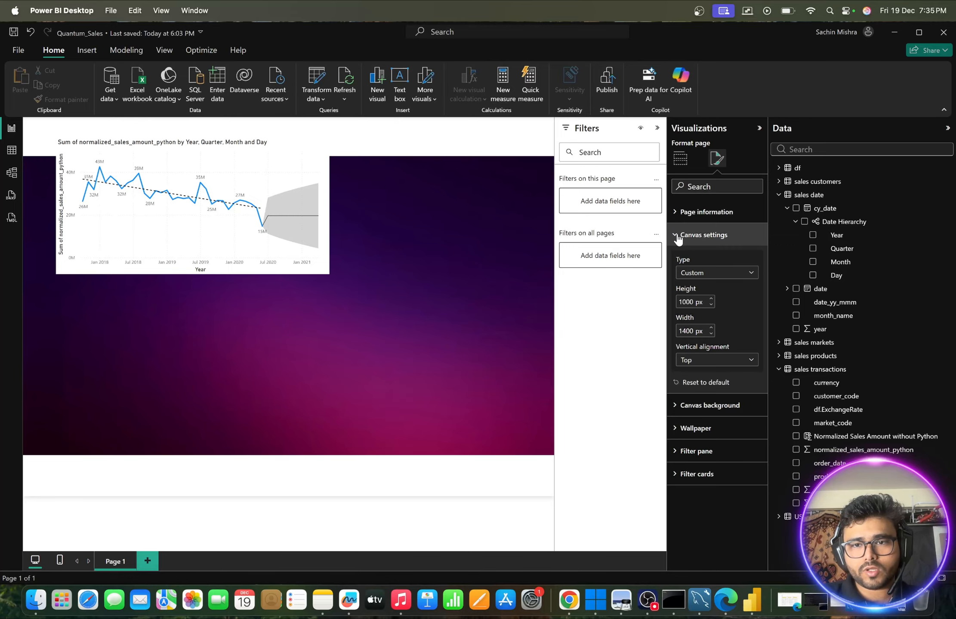
double_click(688, 302)
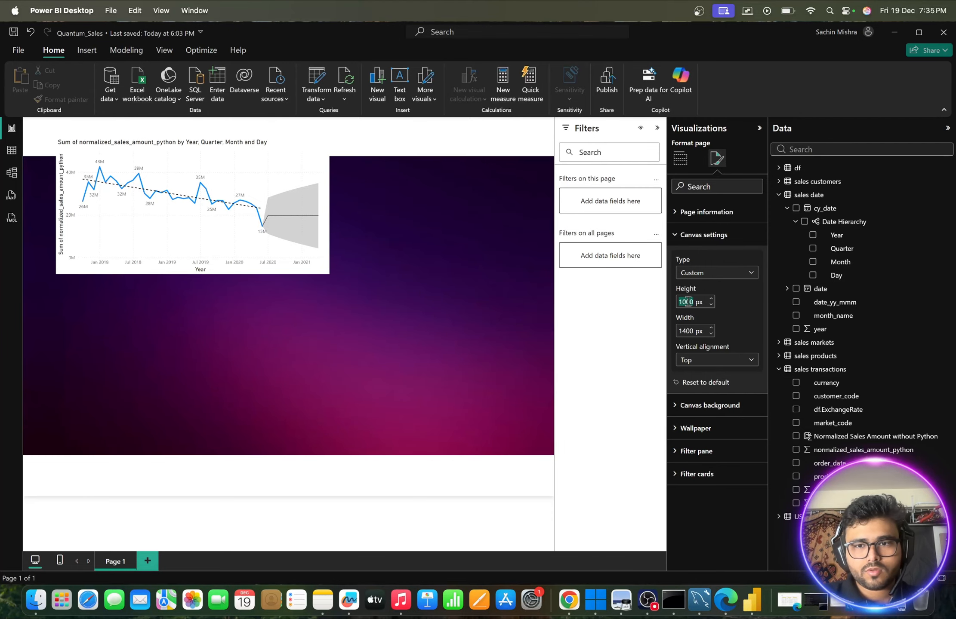
text(1200)
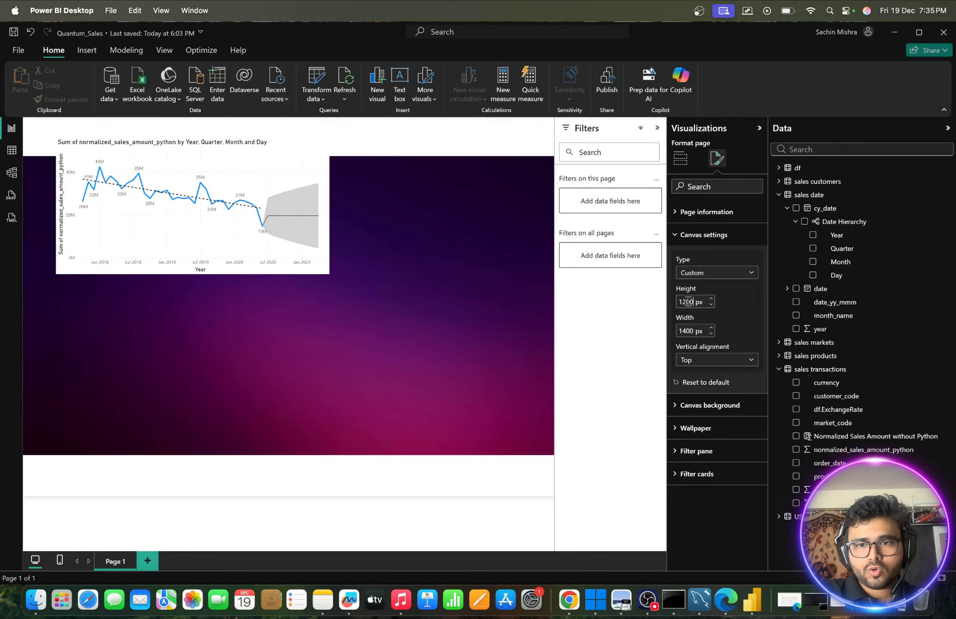
key(Return)
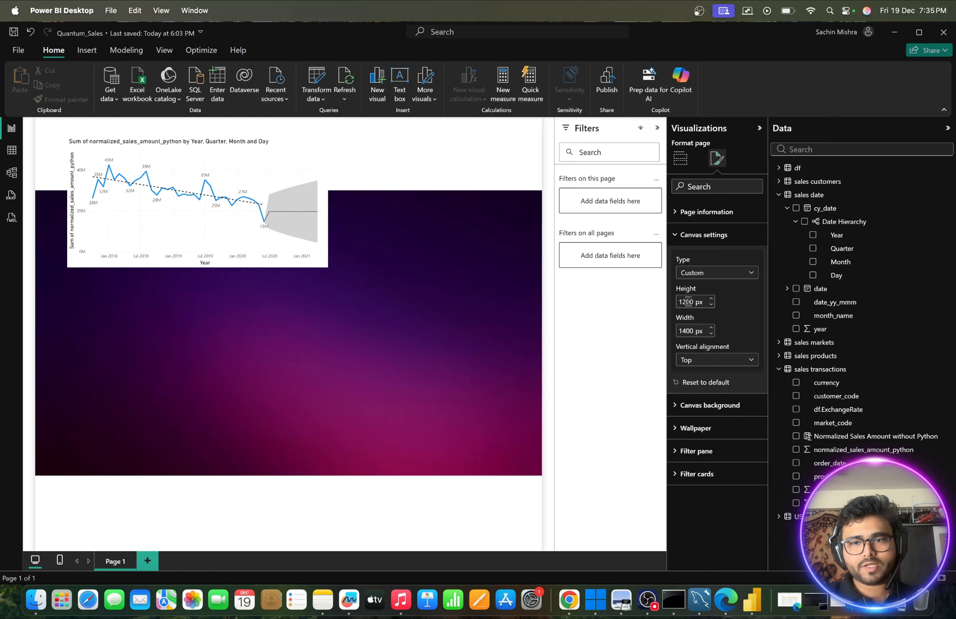
- Set the custom canvas height to 800 px and its width to 1200 px
double_click(688, 302)
text(800)
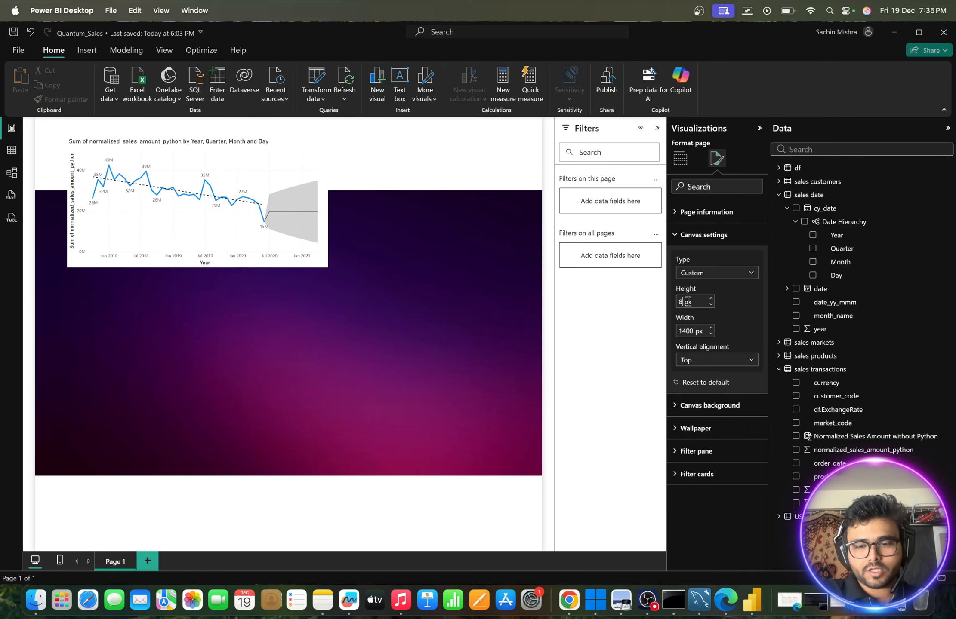
key(Return)
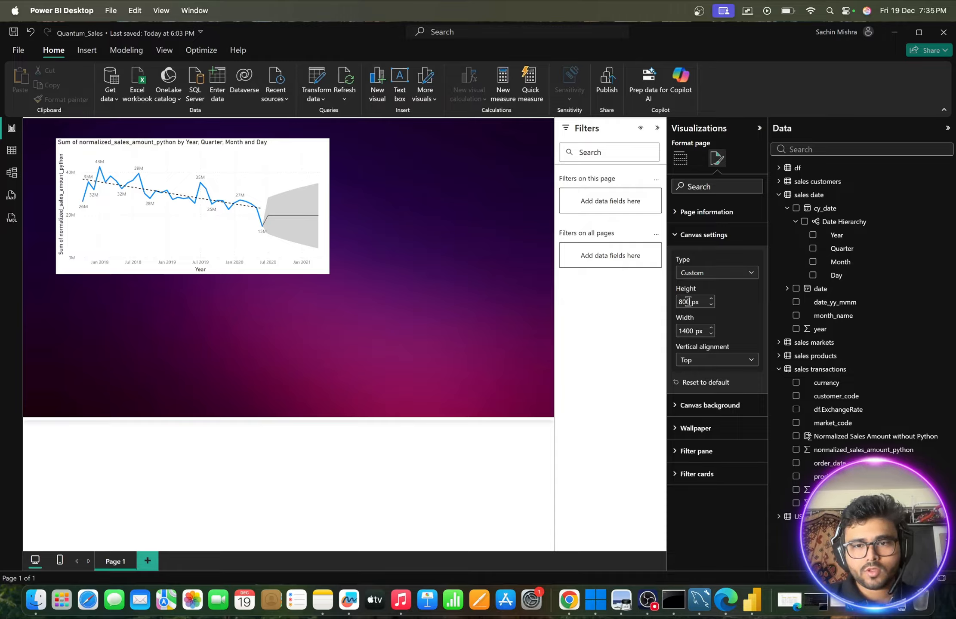
double_click(685, 330)
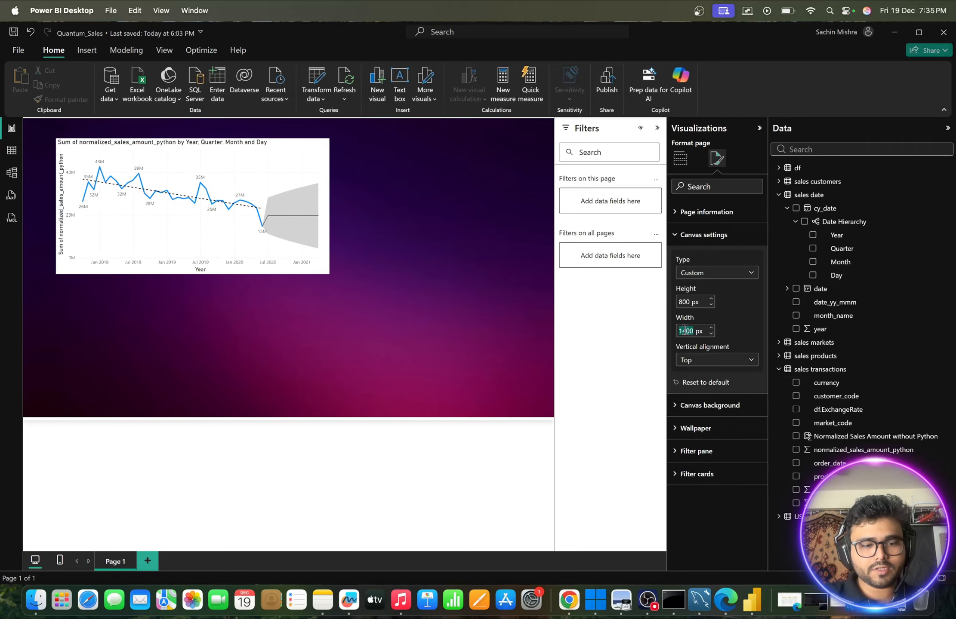
text(1200)
key(Return)
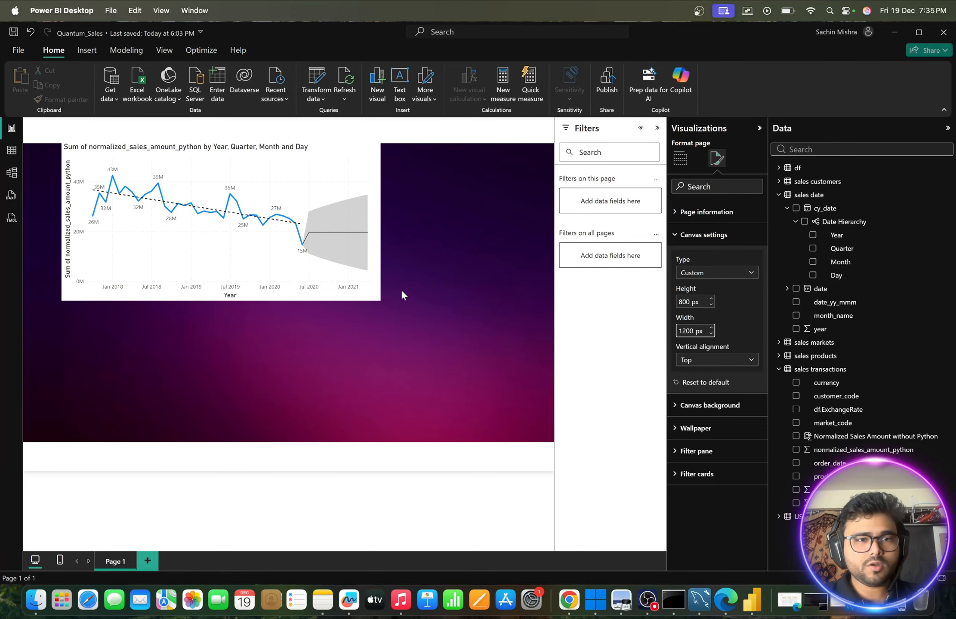
- Move the line chart closer to the page's upper-left corner, clear its title text and turn the title off
drag(354, 157, 320, 157)
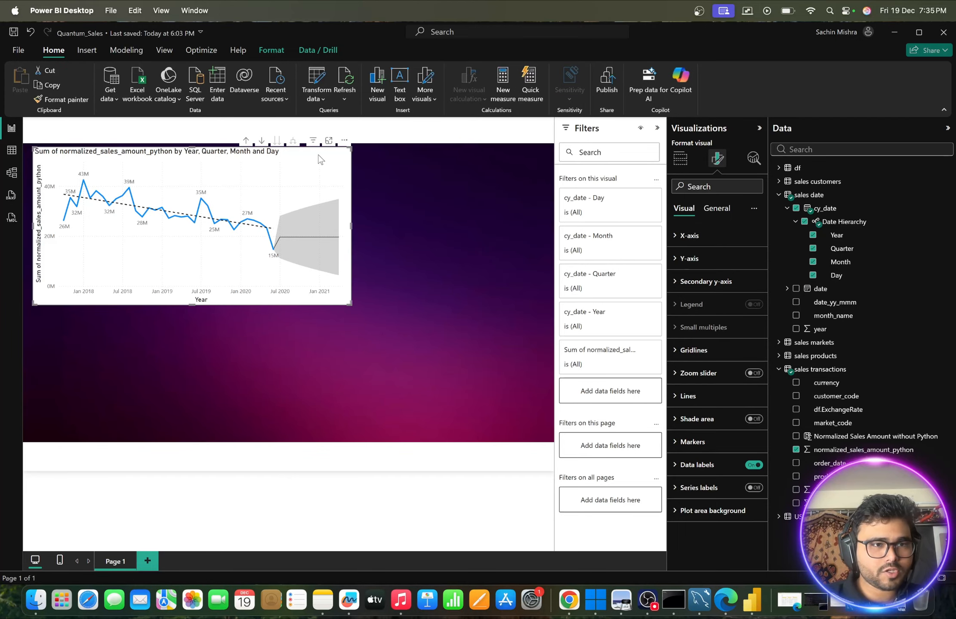
click(716, 209)
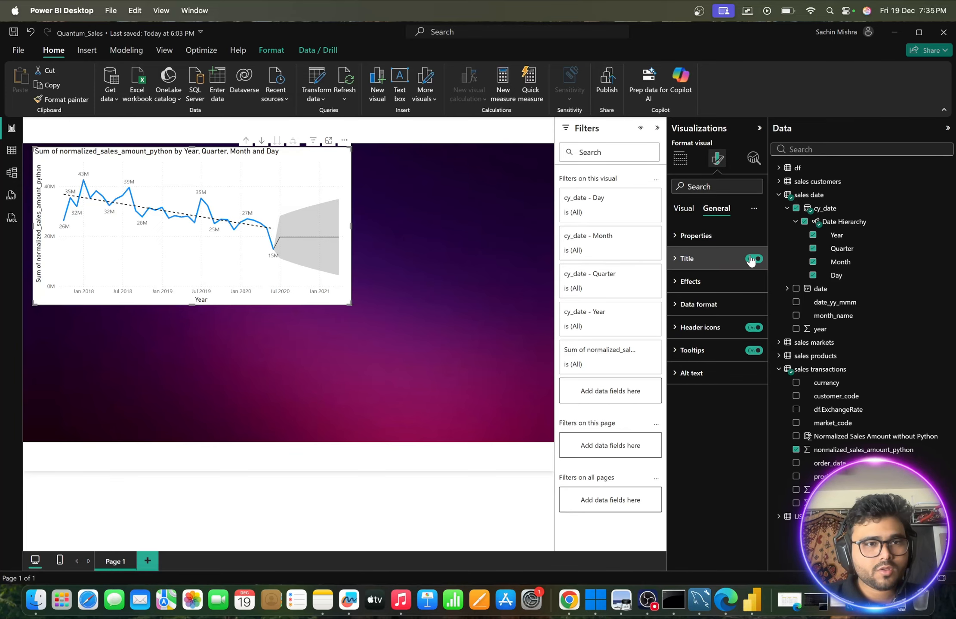
click(679, 258)
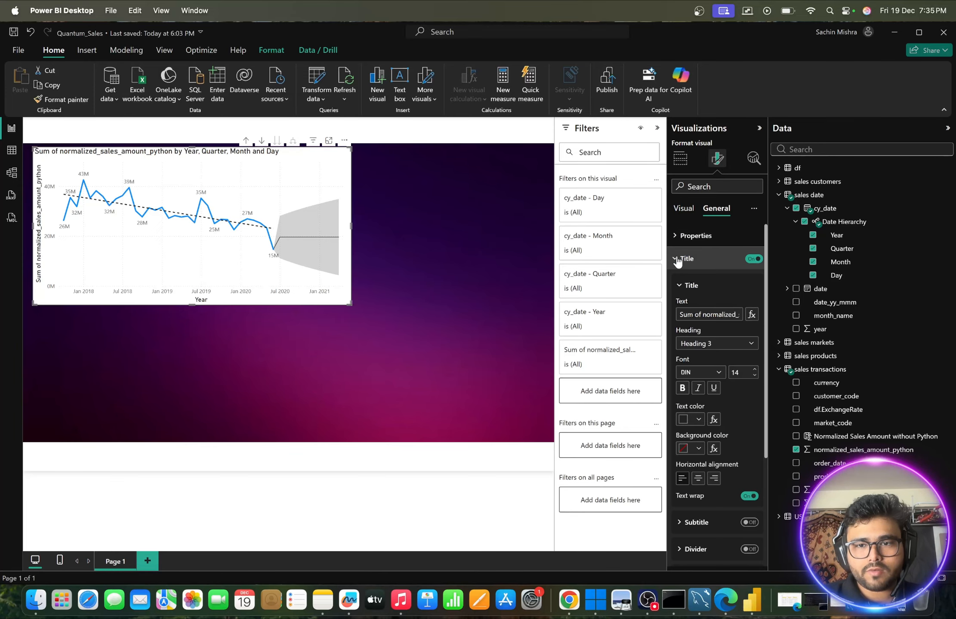
triple_click(688, 314)
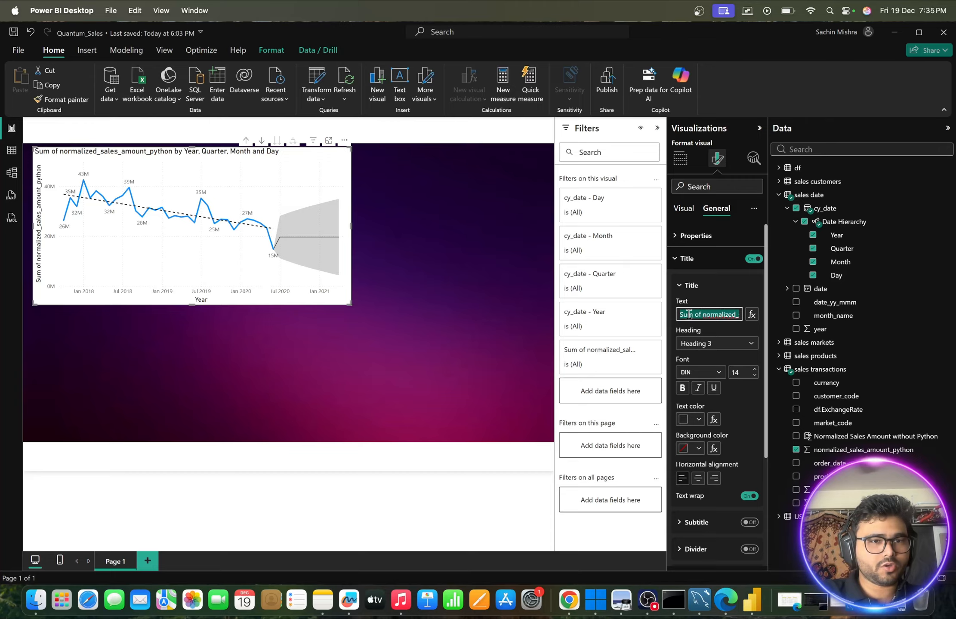
key(BackSpace)
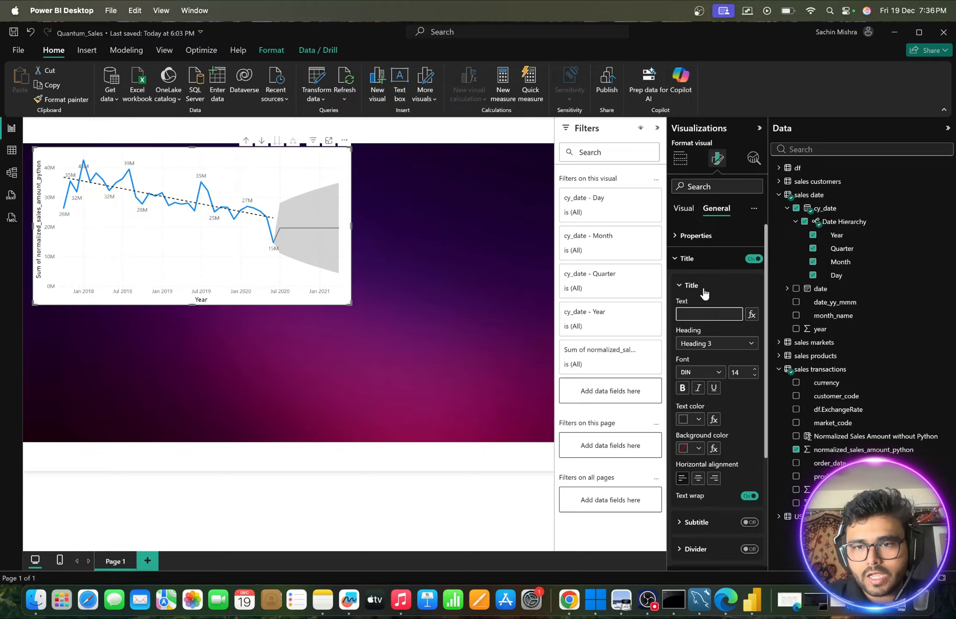
click(753, 259)
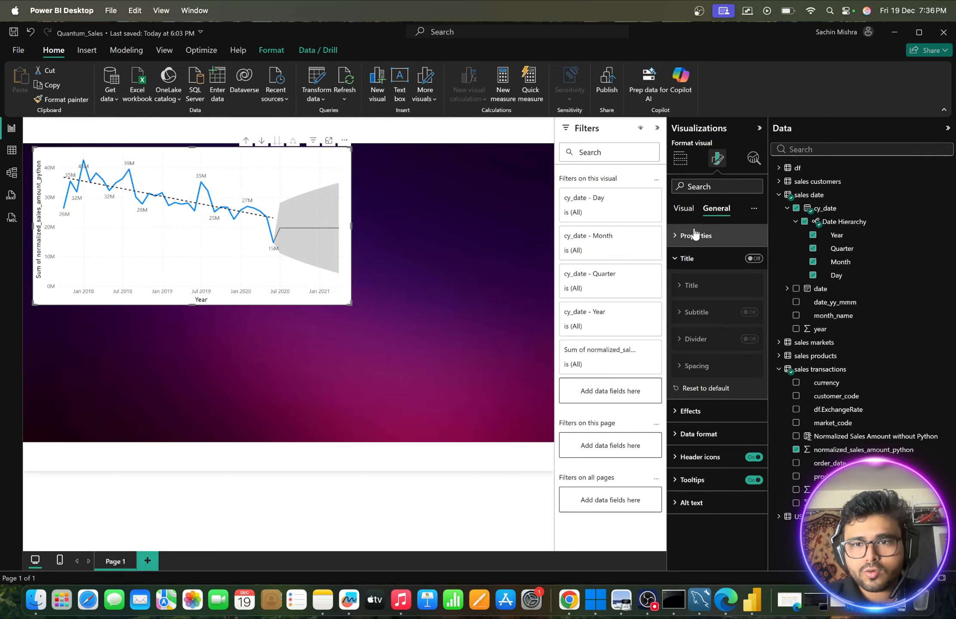
- Turn off the Y-axis title of the line chart
click(683, 215)
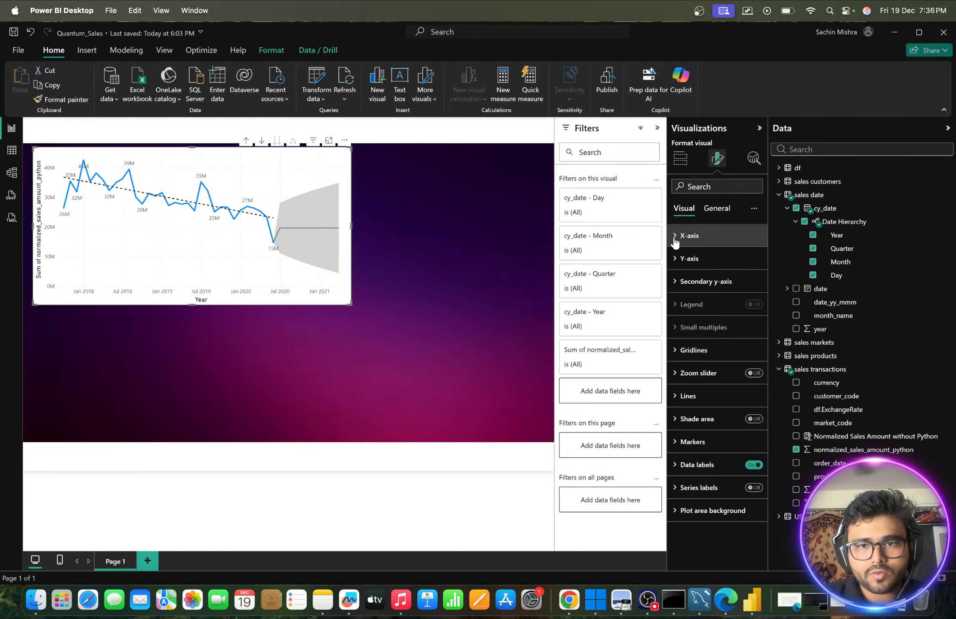
click(689, 259)
scroll(694, 311, down, 2)
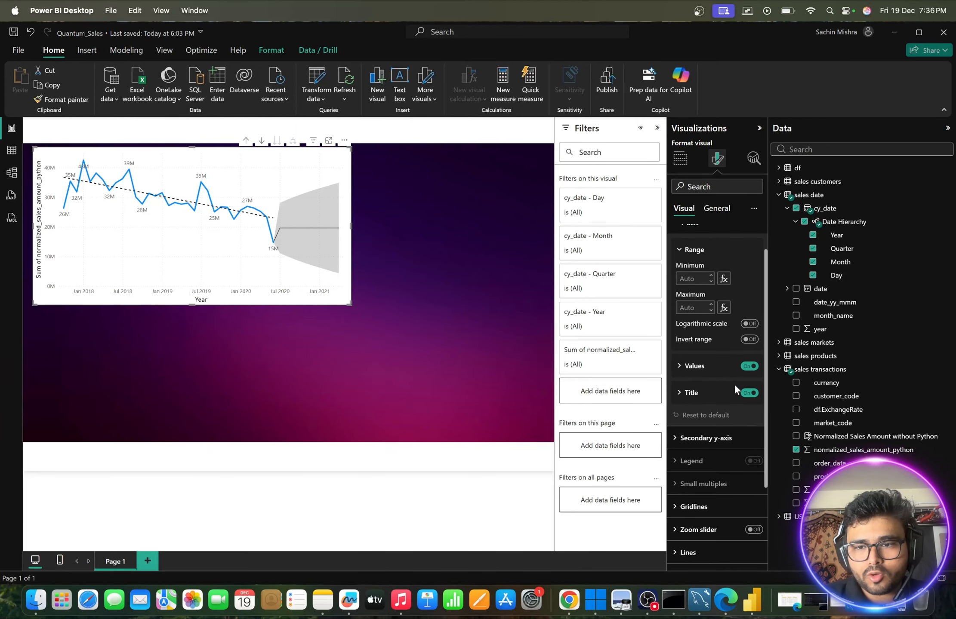
click(748, 392)
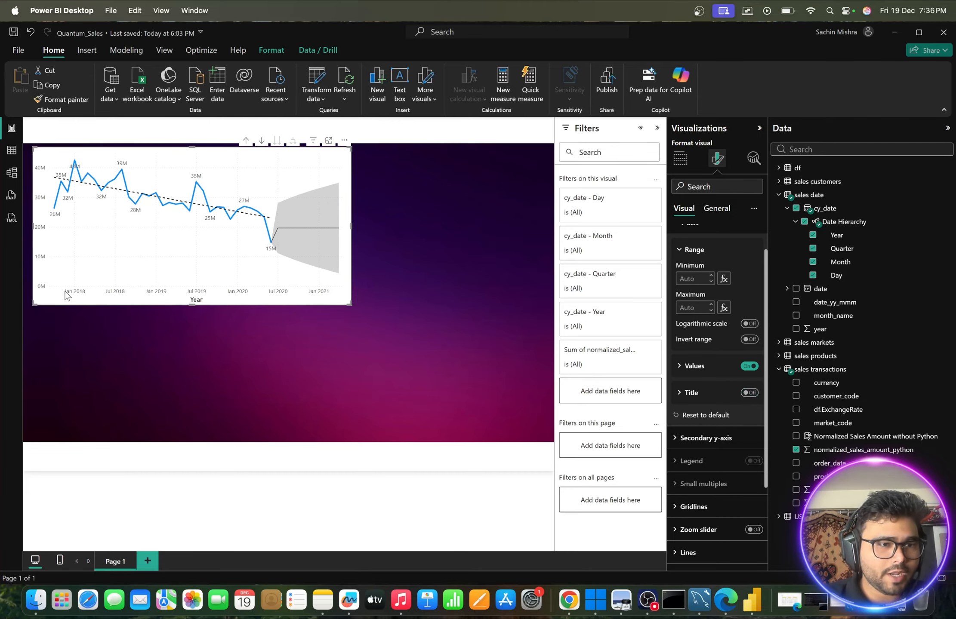
click(693, 252)
scroll(682, 249, up, 2)
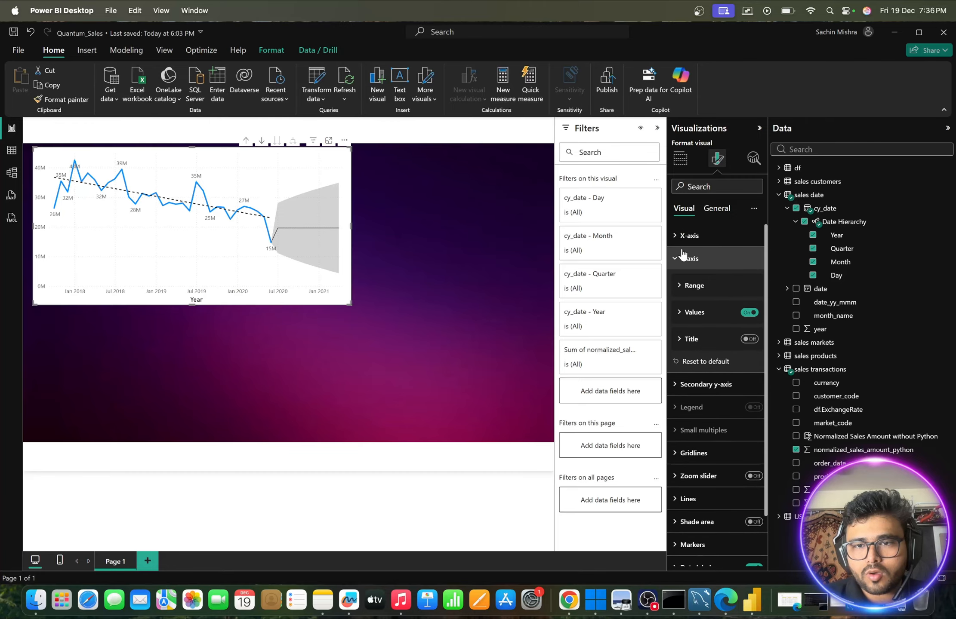
- Turn off the X-axis title of the line chart
click(687, 235)
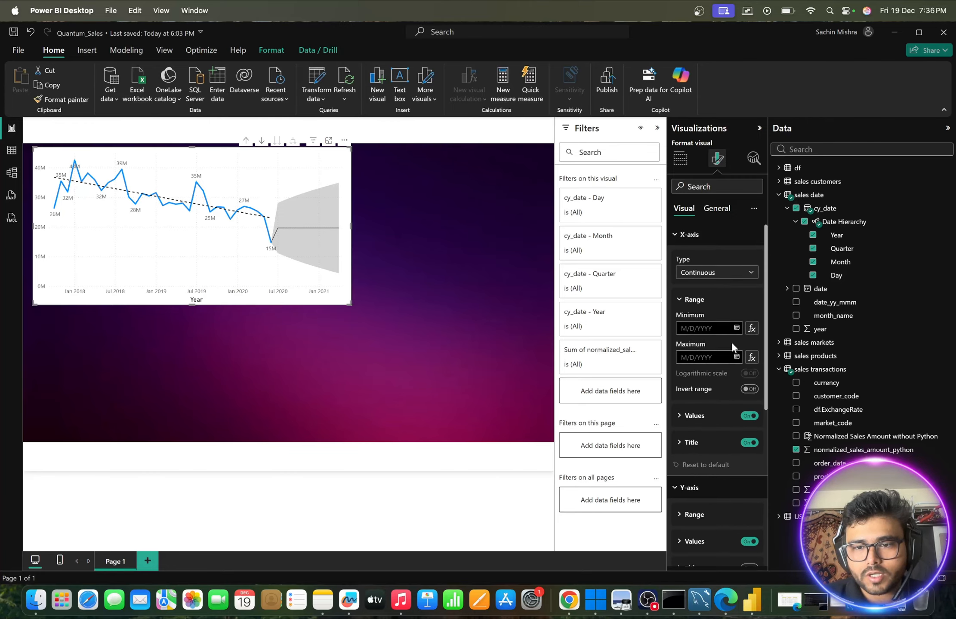
scroll(731, 342, down, 1)
click(748, 405)
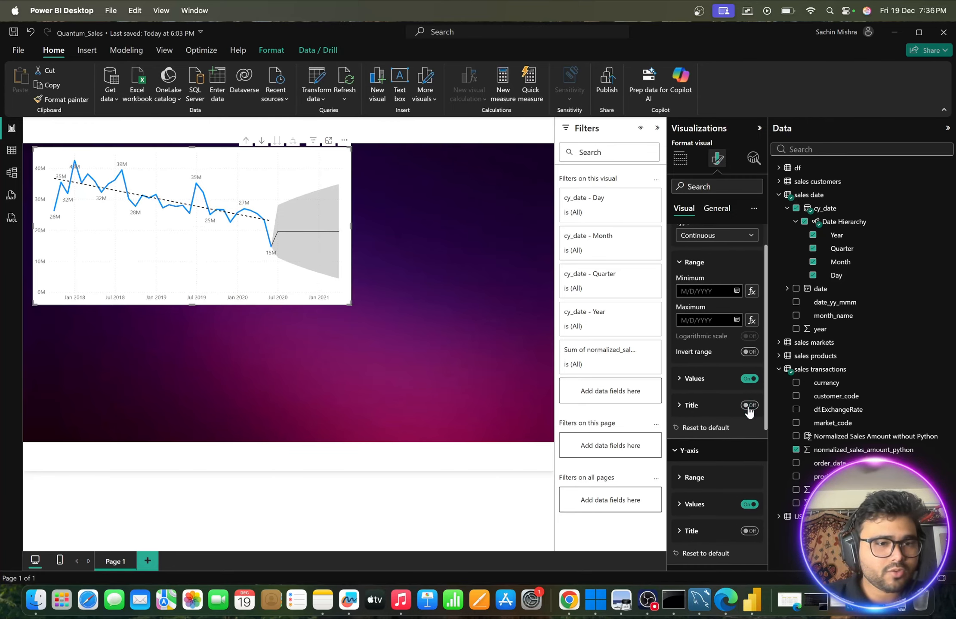
mouse_move(334, 170)
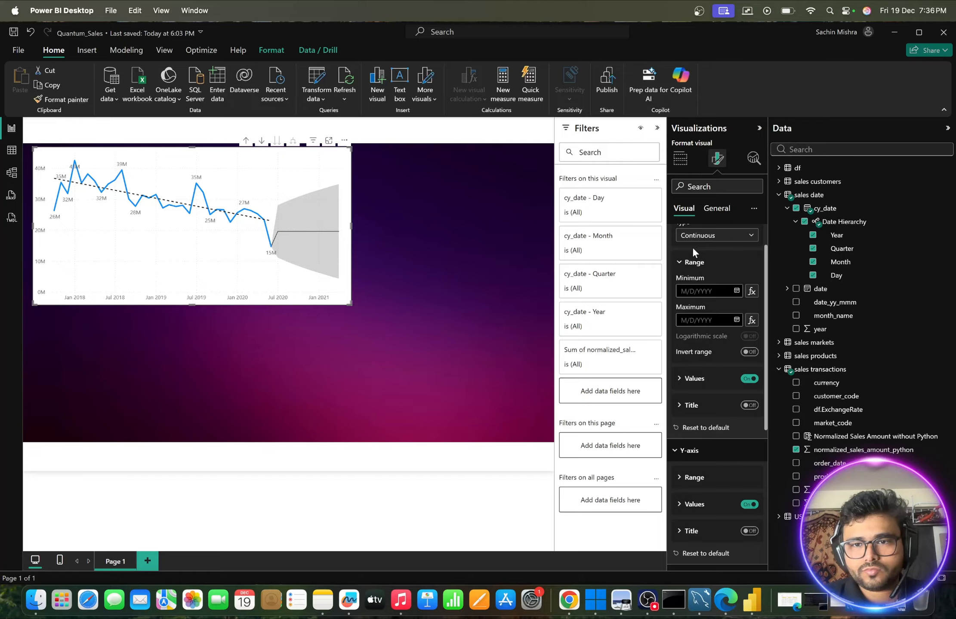
scroll(693, 250, up, 1)
click(679, 236)
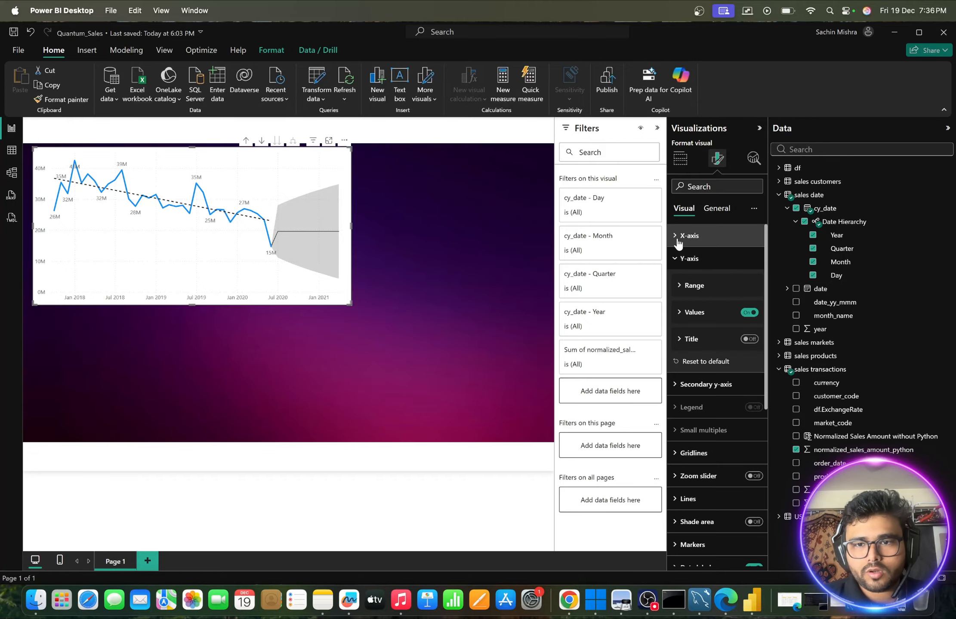
click(677, 257)
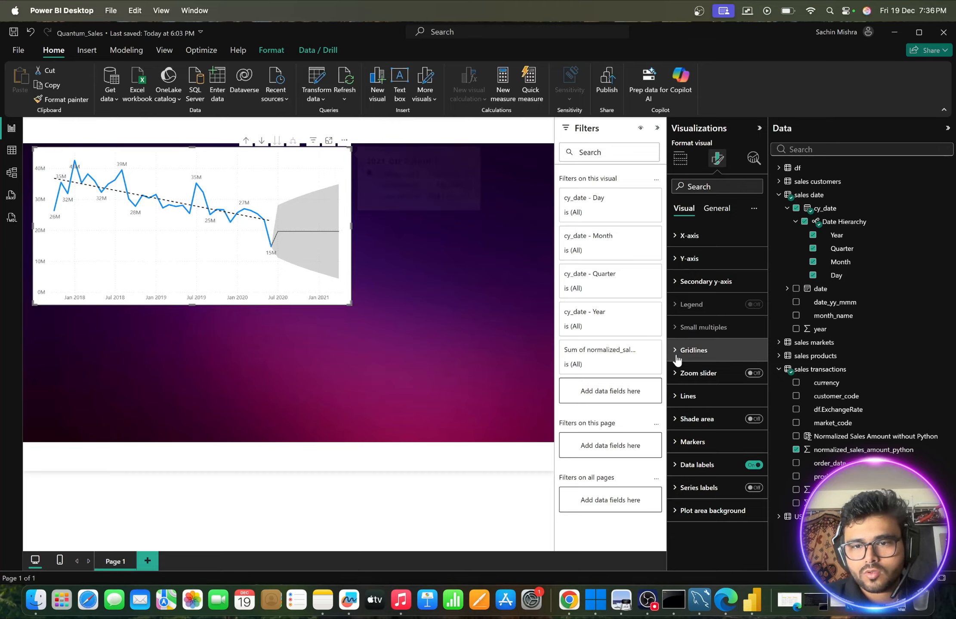
- Set the line chart's background color to White, 30% darker with 35% transparency
click(709, 208)
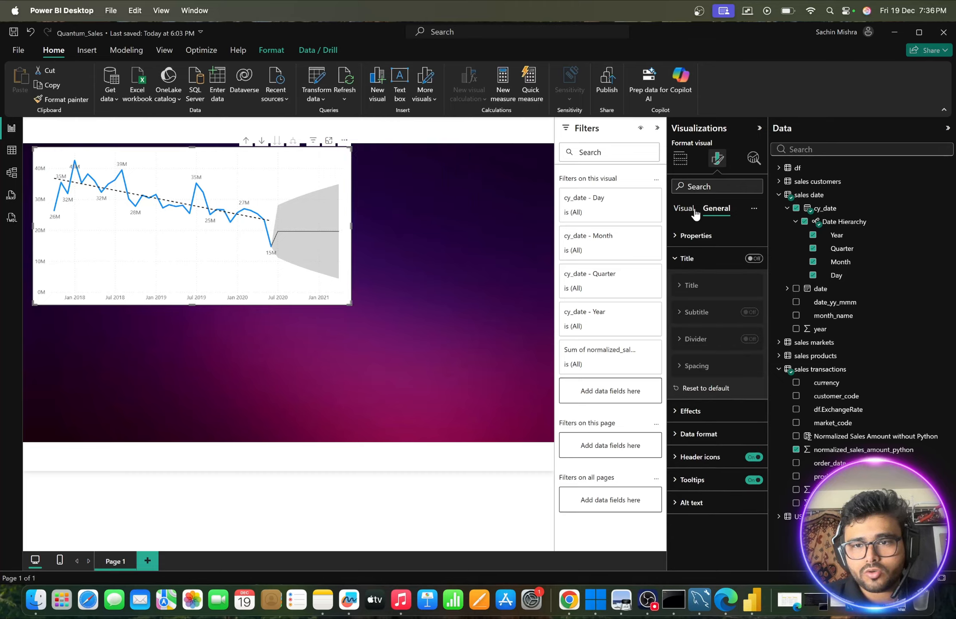
click(678, 258)
click(674, 281)
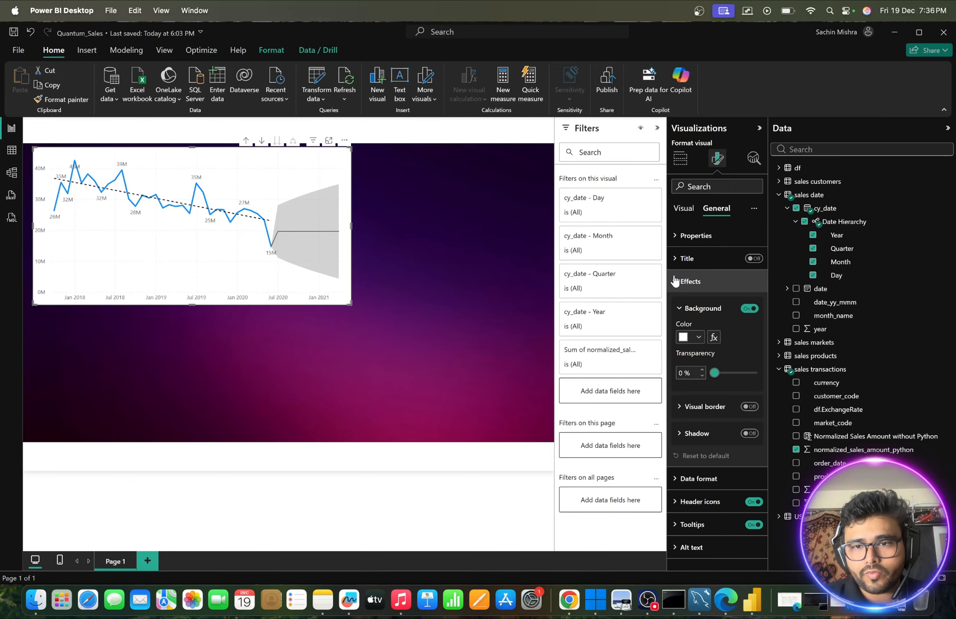
click(697, 336)
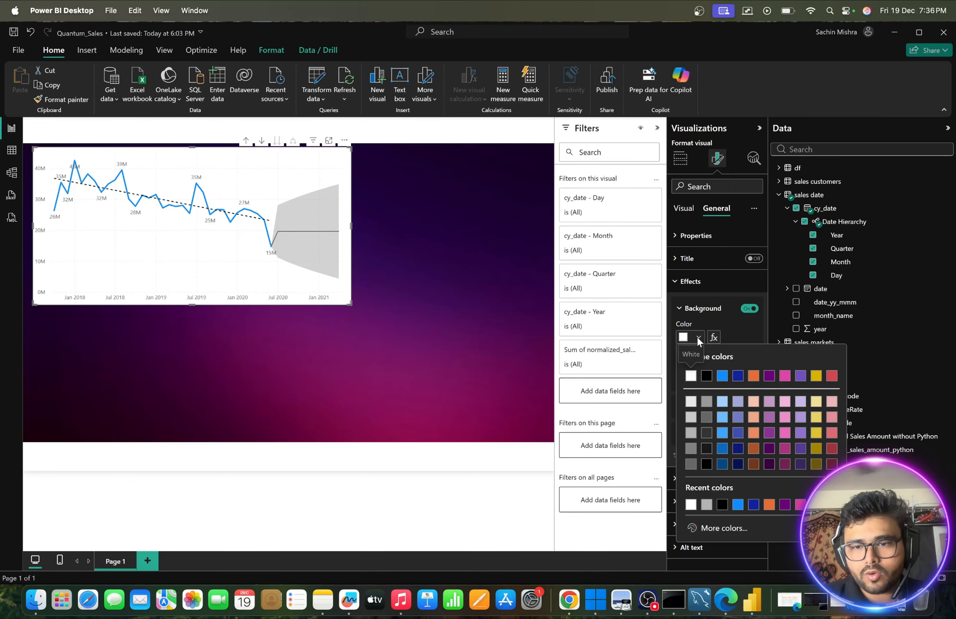
click(690, 433)
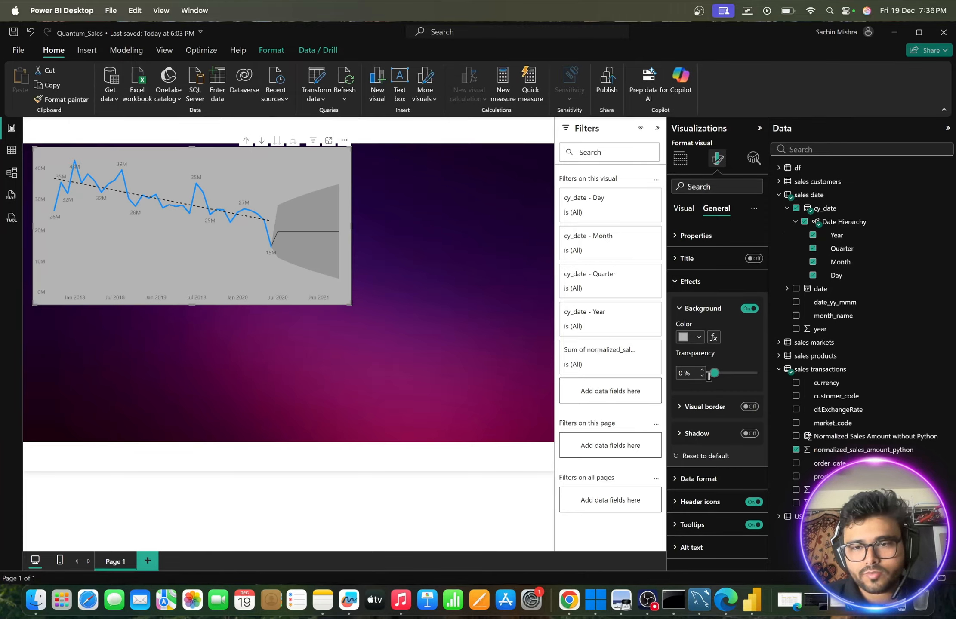
drag(715, 373, 729, 376)
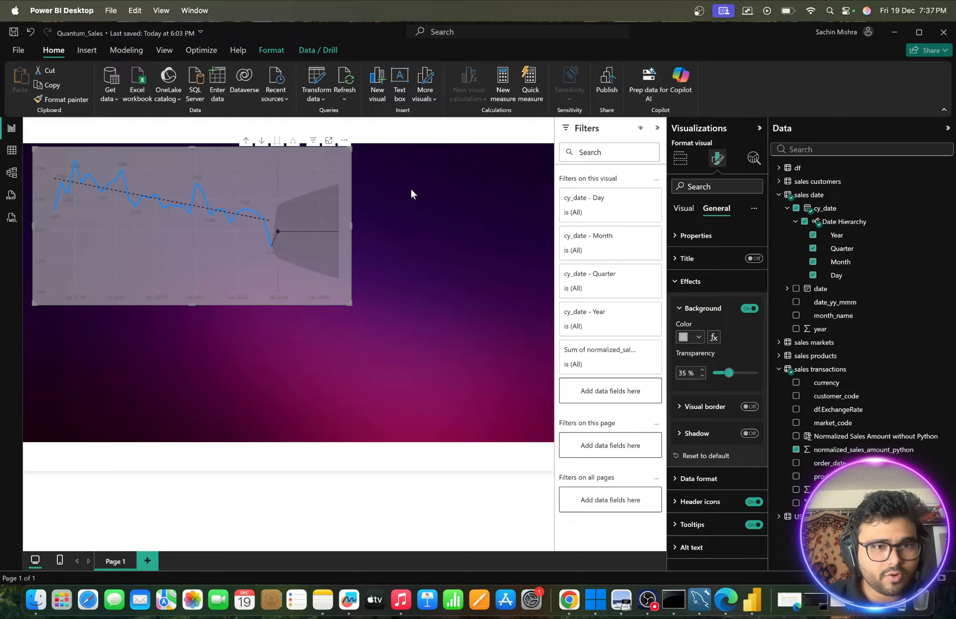
- Make the line chart's X-axis value labels white and bold
click(683, 208)
click(674, 241)
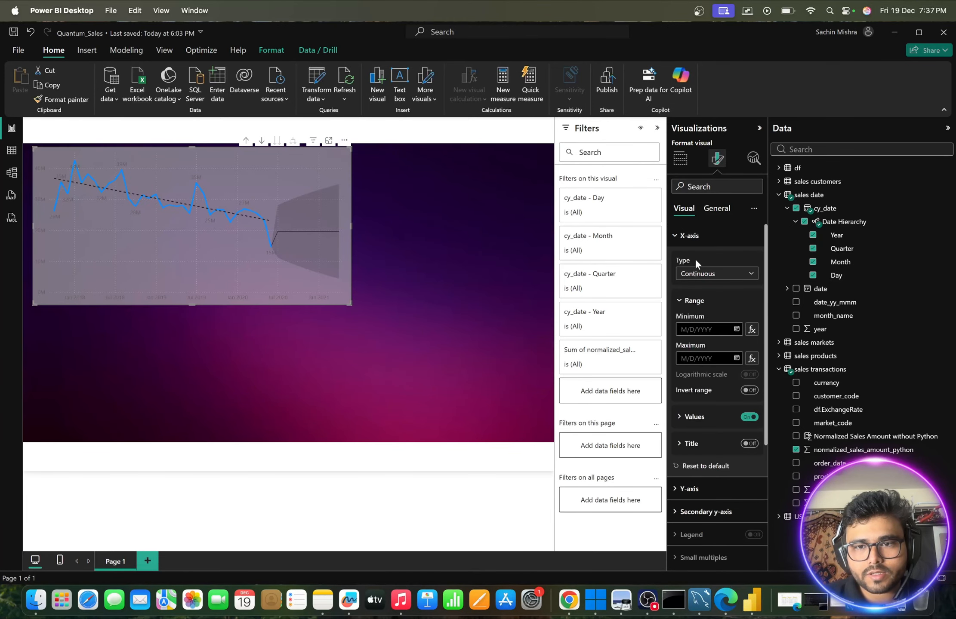
scroll(720, 314, down, 2)
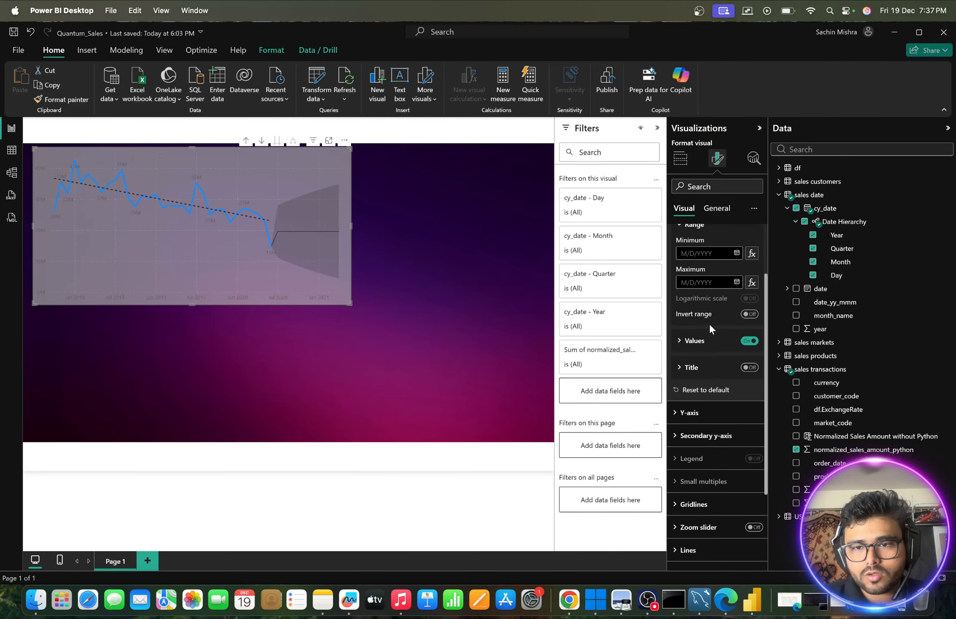
click(680, 340)
scroll(679, 343, down, 2)
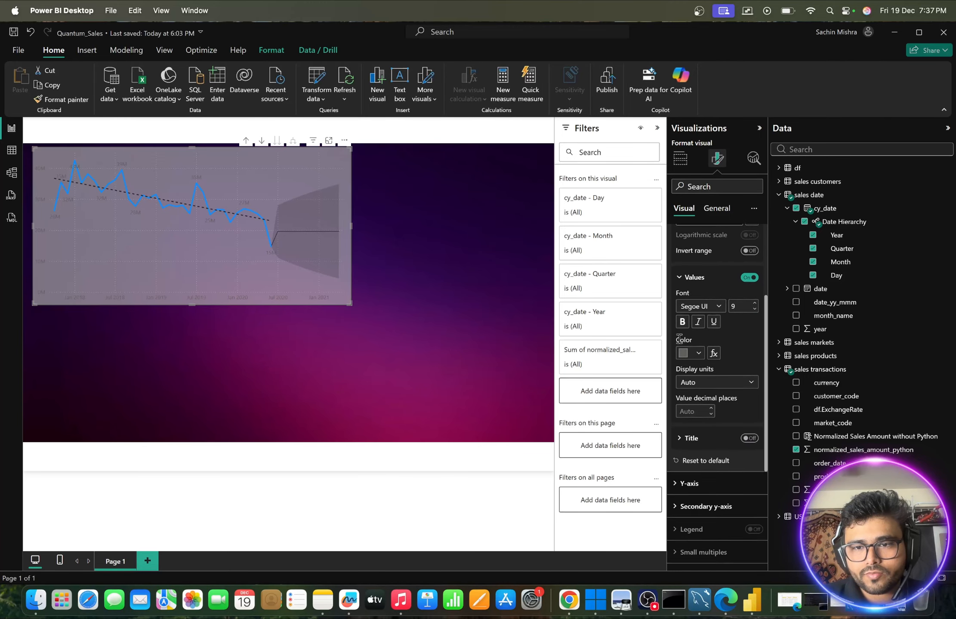
click(699, 352)
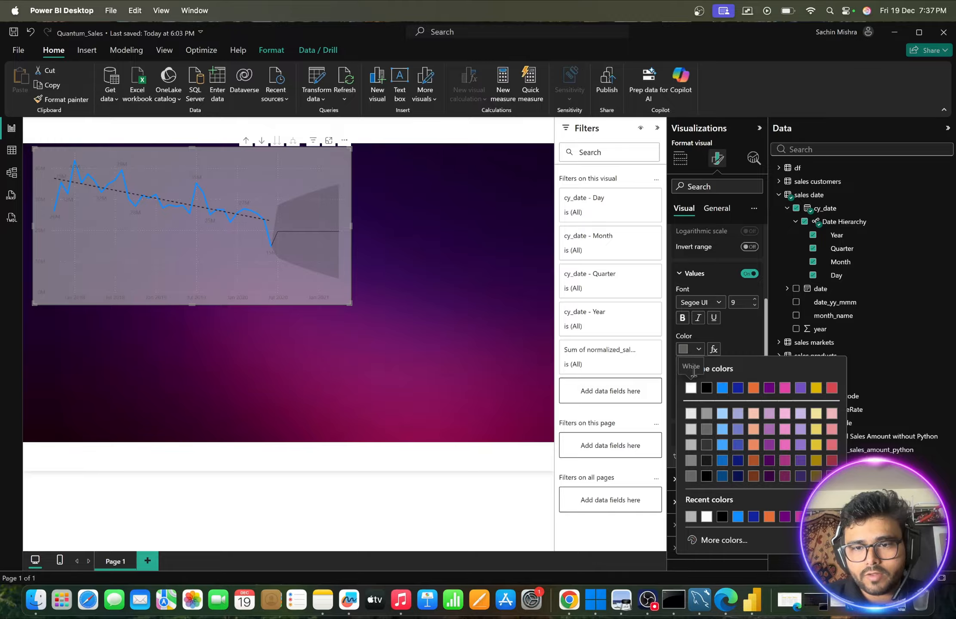
click(691, 389)
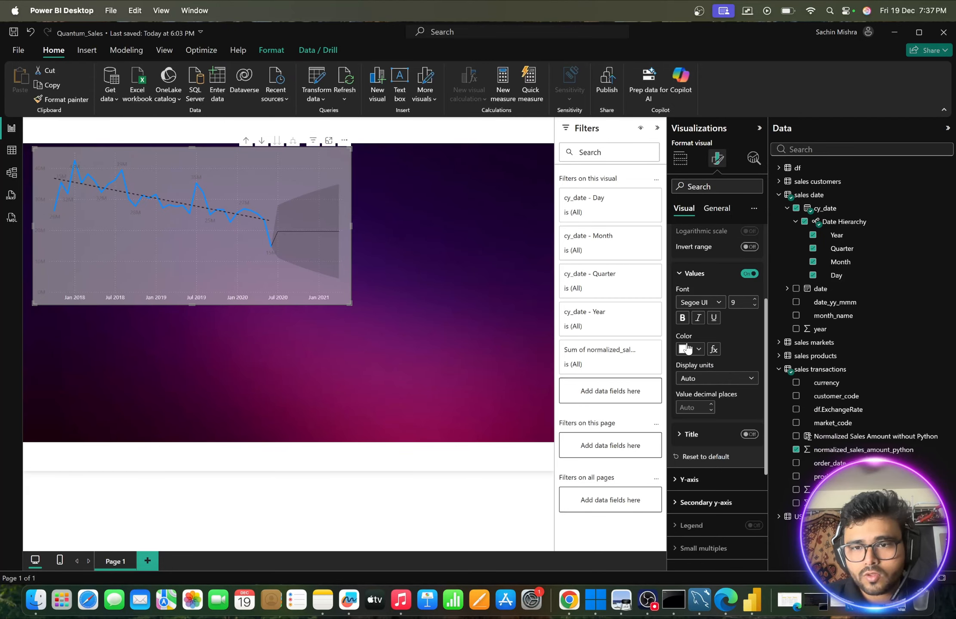
click(682, 317)
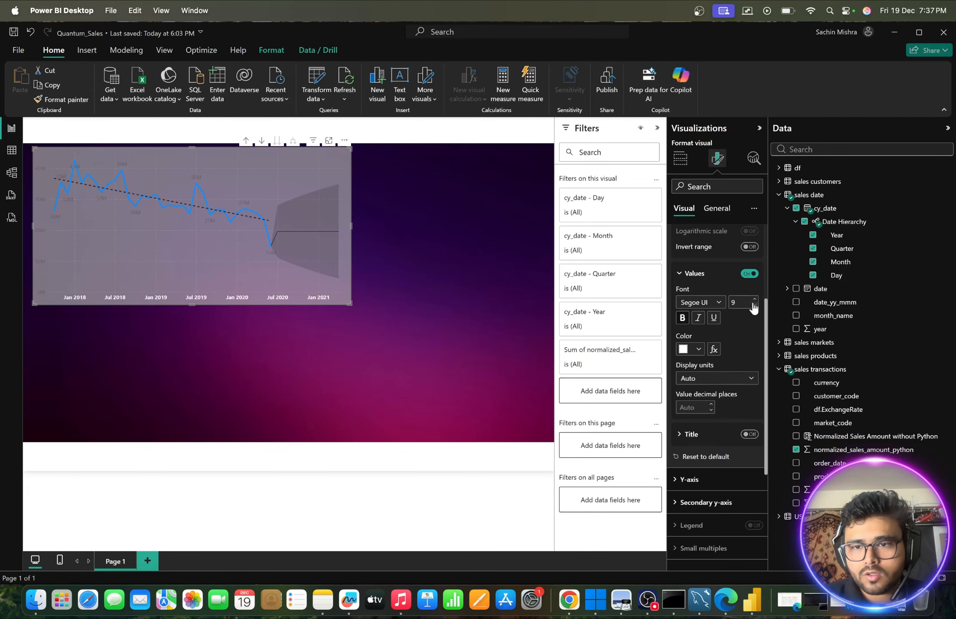
- Set the line chart's X-axis value labels to size 10 and make the Y-axis value labels white, bold and size 10
click(754, 300)
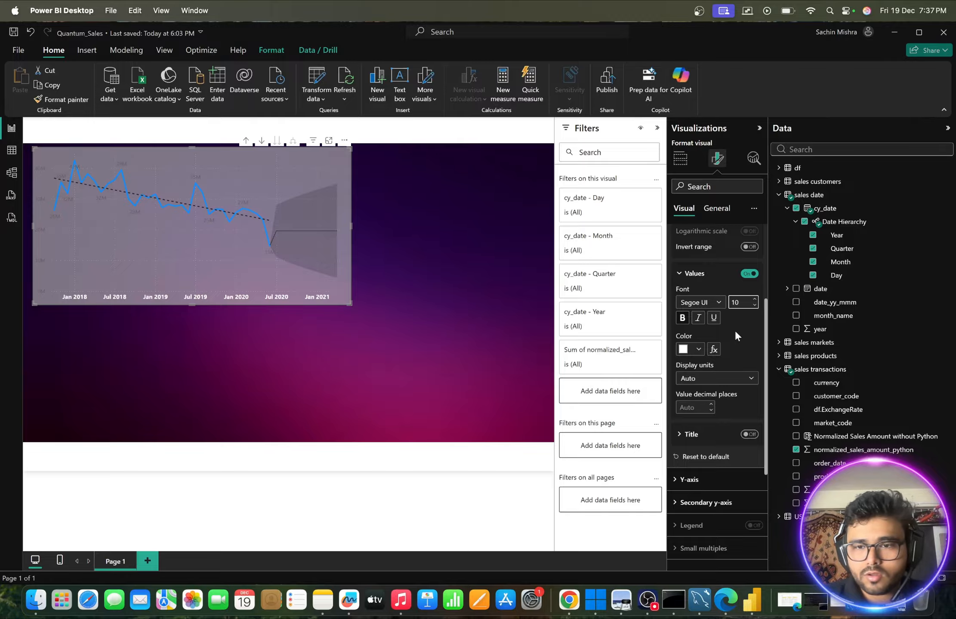
scroll(734, 334, down, 5)
click(688, 340)
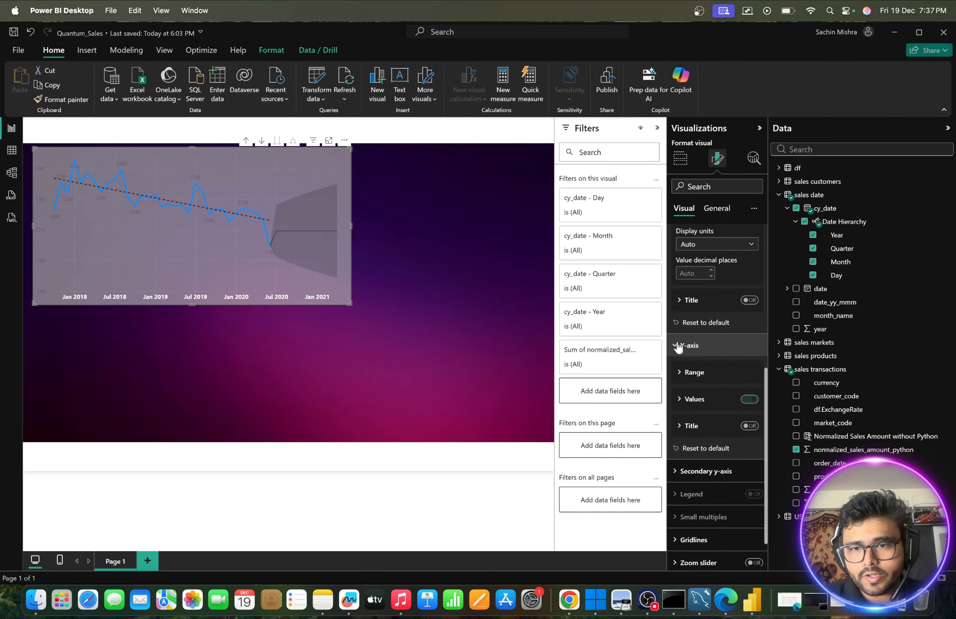
scroll(698, 372, down, 1)
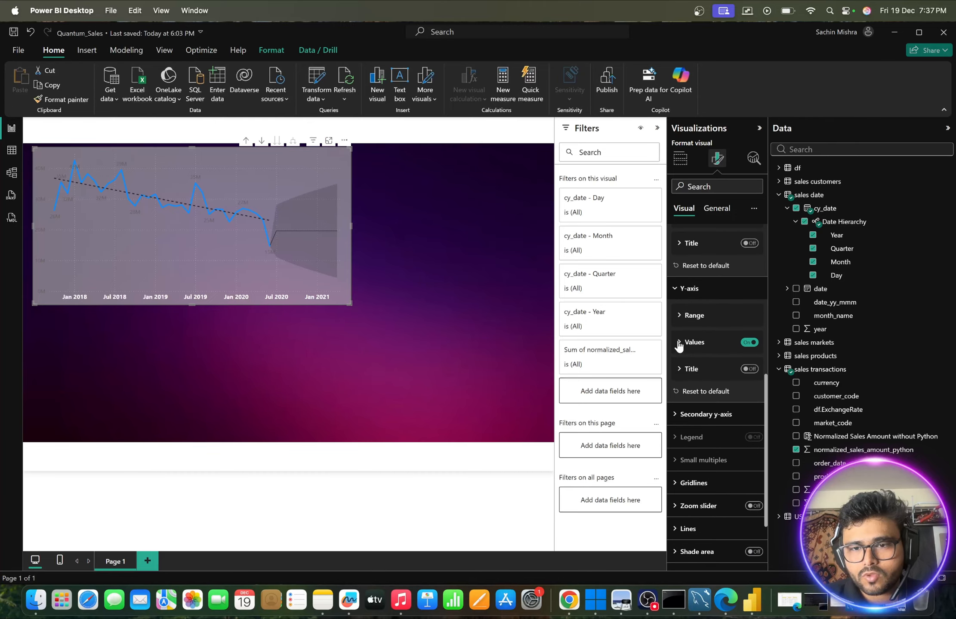
click(679, 342)
scroll(679, 342, down, 1)
click(696, 370)
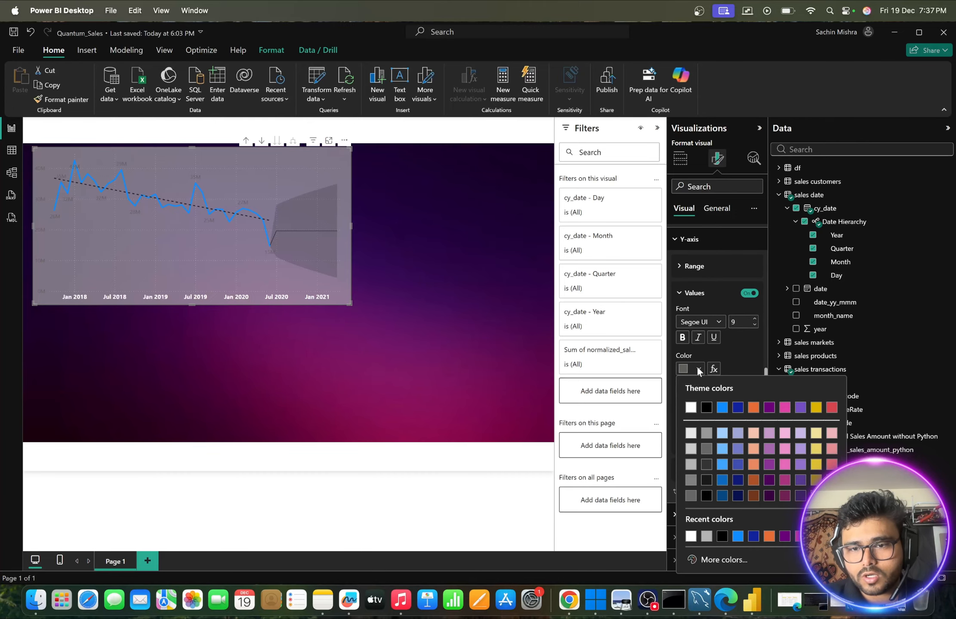
click(690, 406)
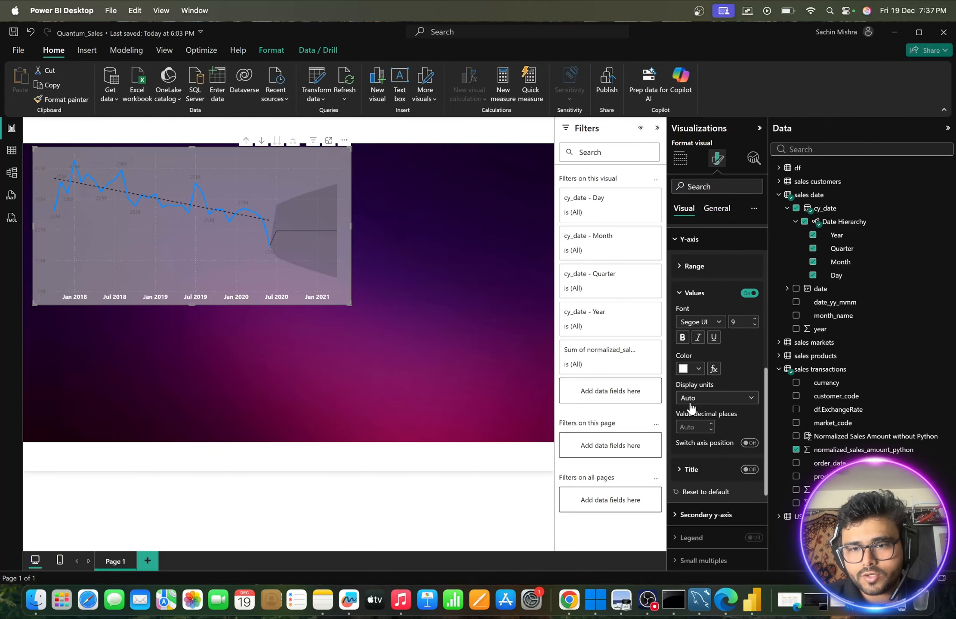
click(682, 338)
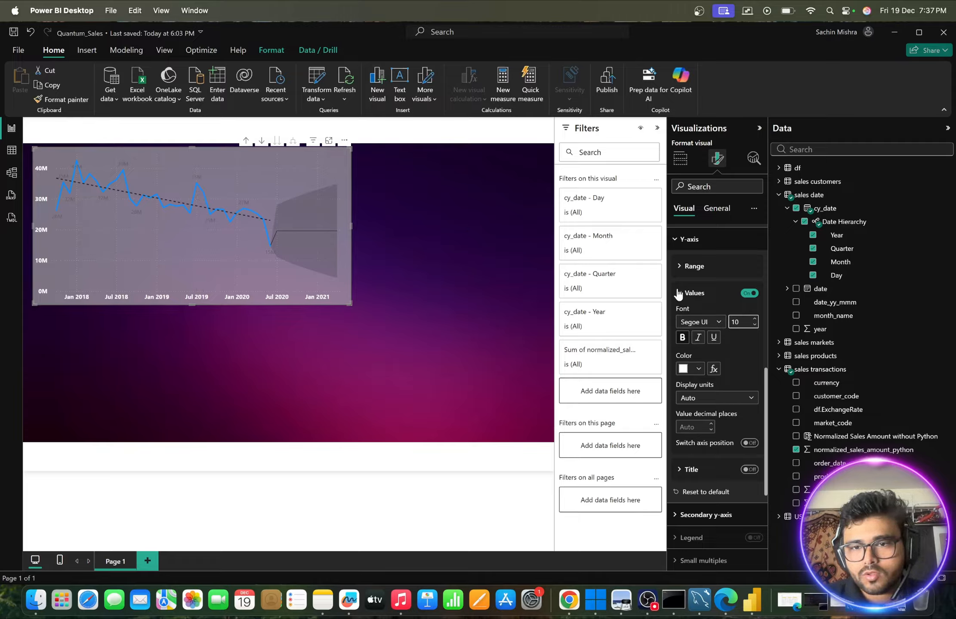
click(674, 238)
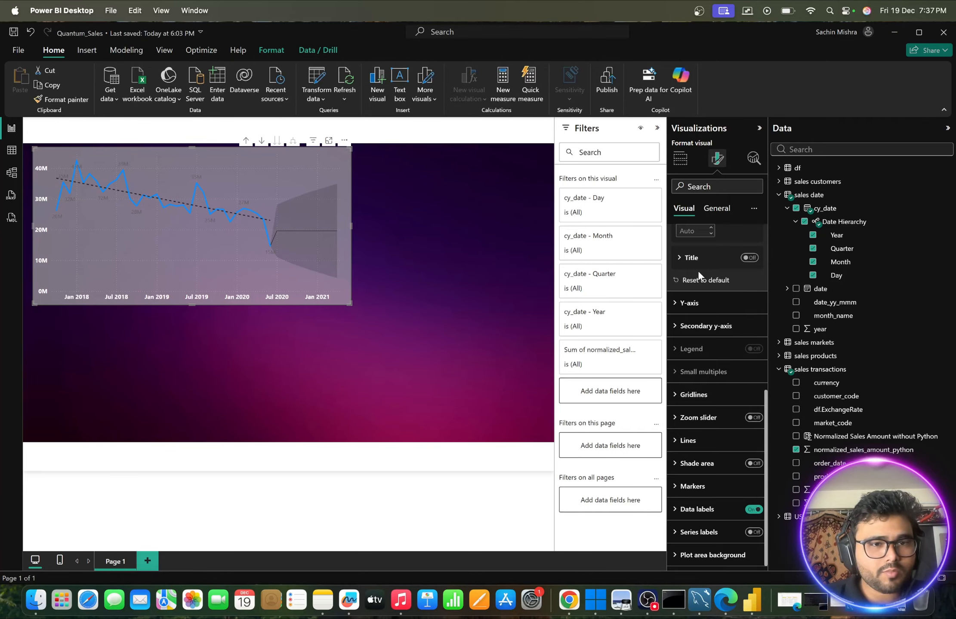
scroll(697, 270, up, 5)
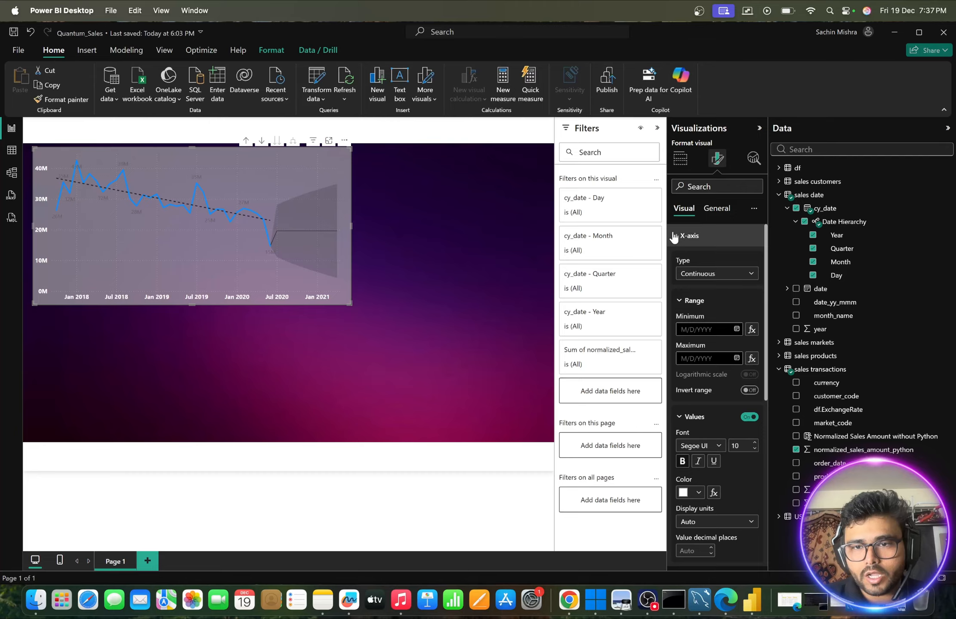
click(673, 237)
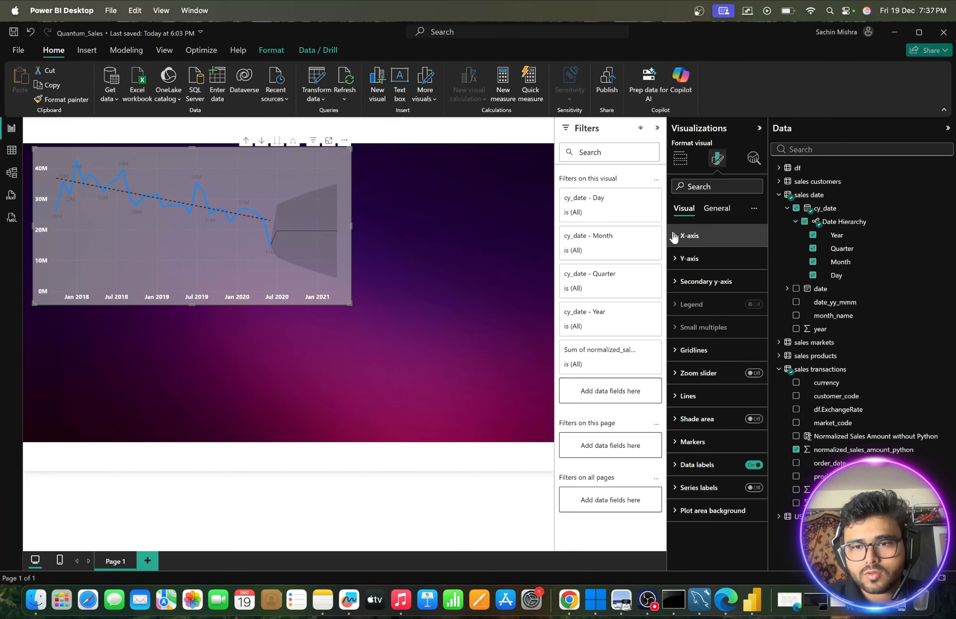
- Turn off both the horizontal and the vertical gridlines of the line chart
click(675, 352)
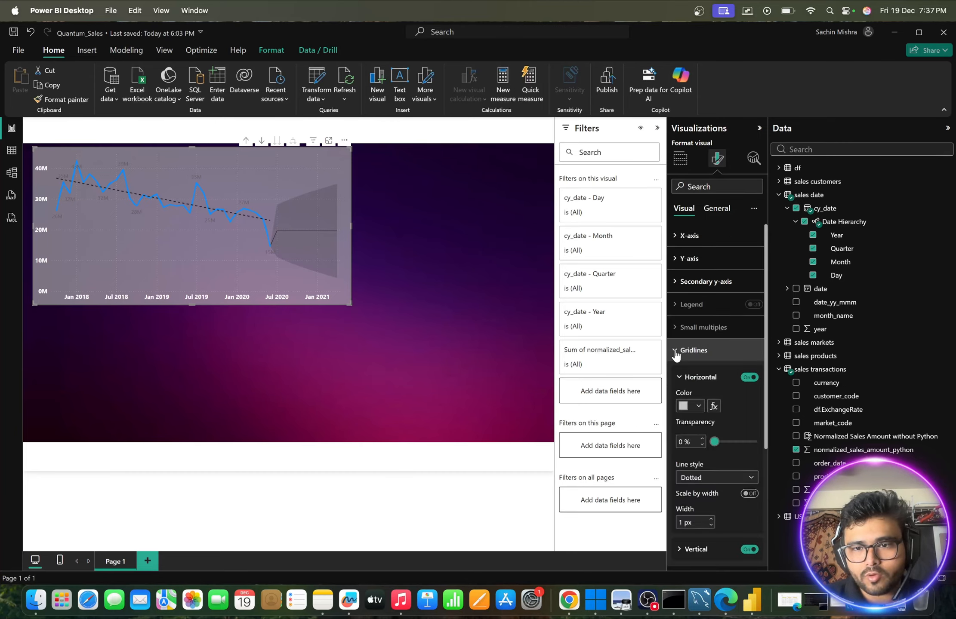
click(749, 377)
scroll(720, 378, down, 3)
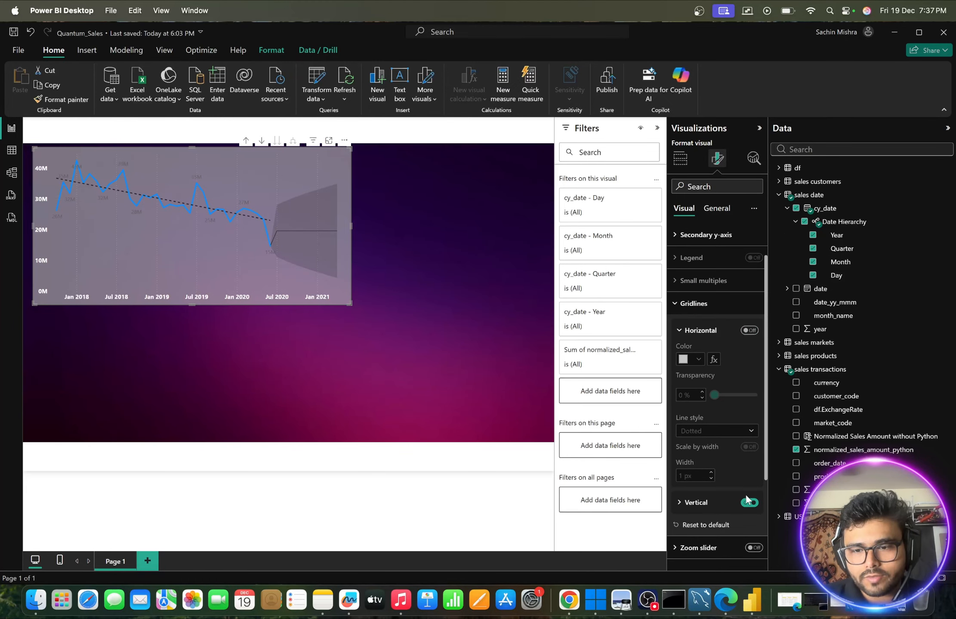
click(749, 503)
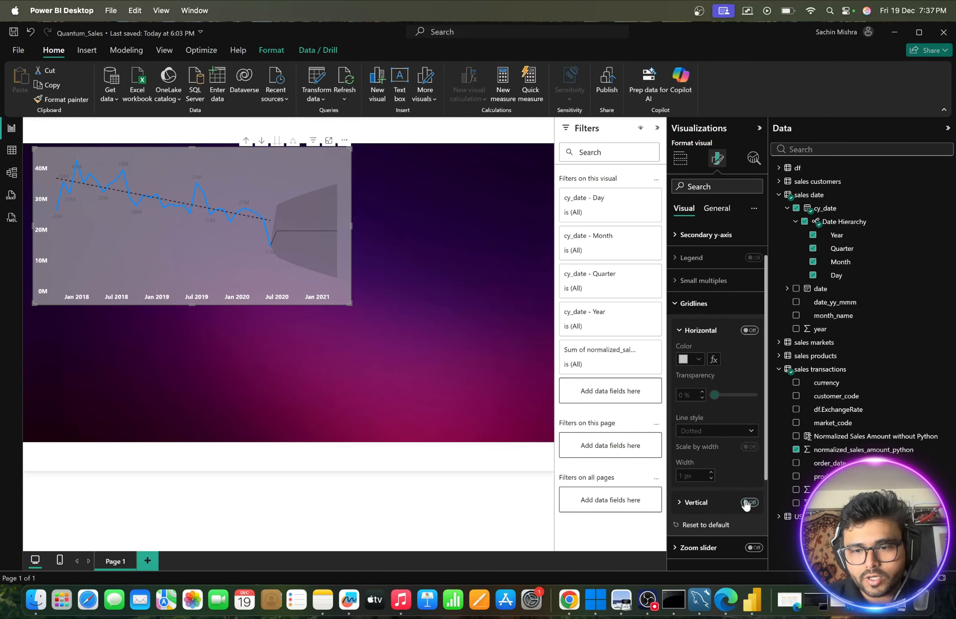
click(679, 309)
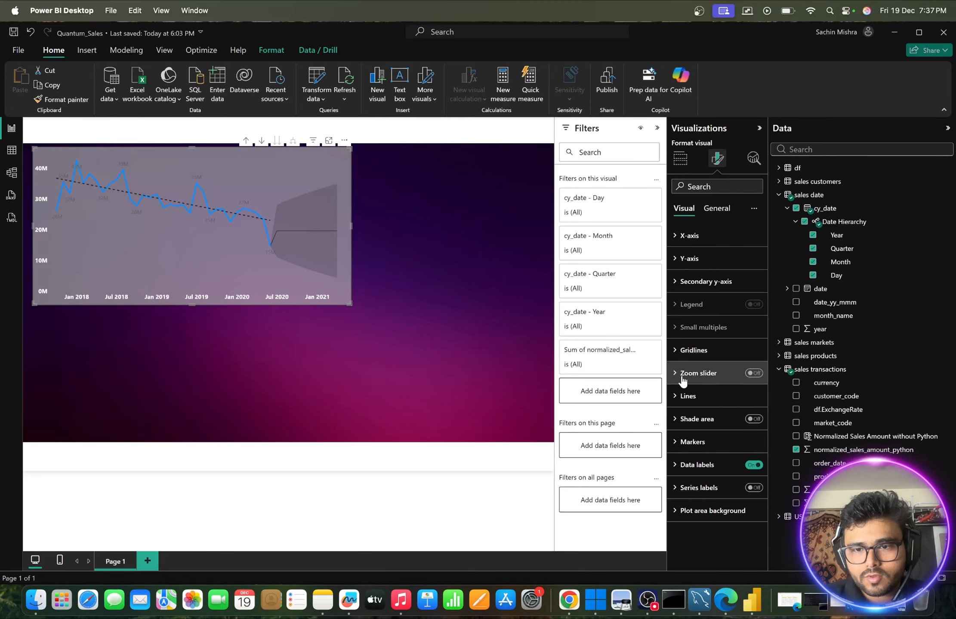
click(684, 396)
scroll(678, 396, down, 5)
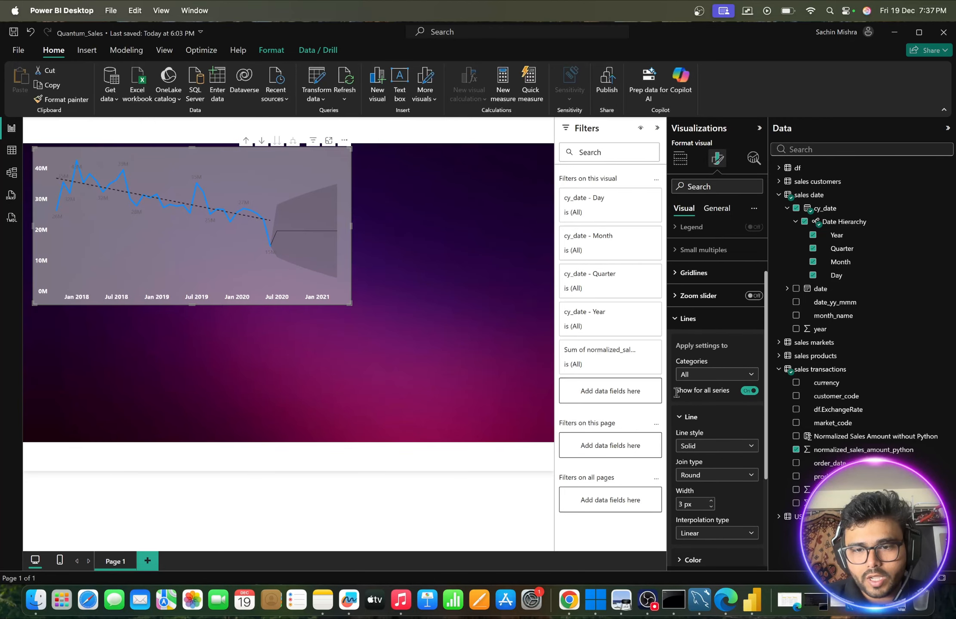
scroll(676, 398, down, 5)
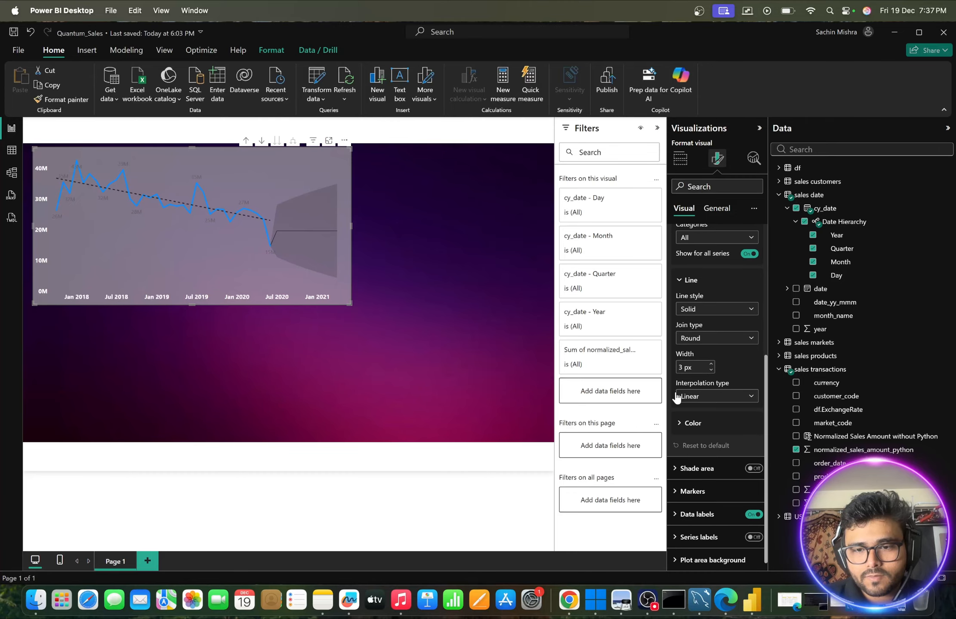
click(677, 487)
scroll(677, 482, down, 8)
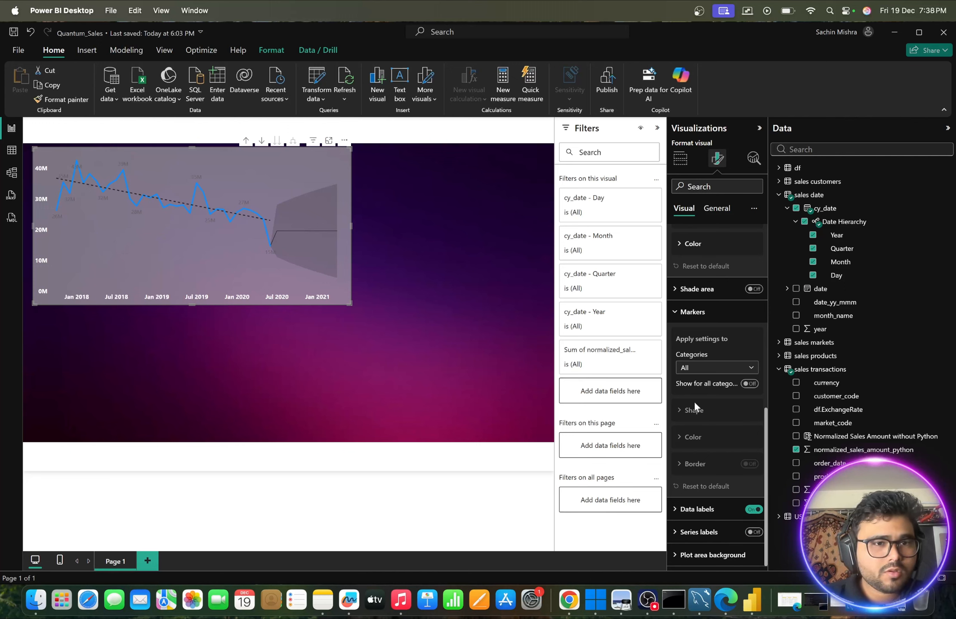
- Make the value labels of the line chart's secondary Y-axis white and bold
click(389, 252)
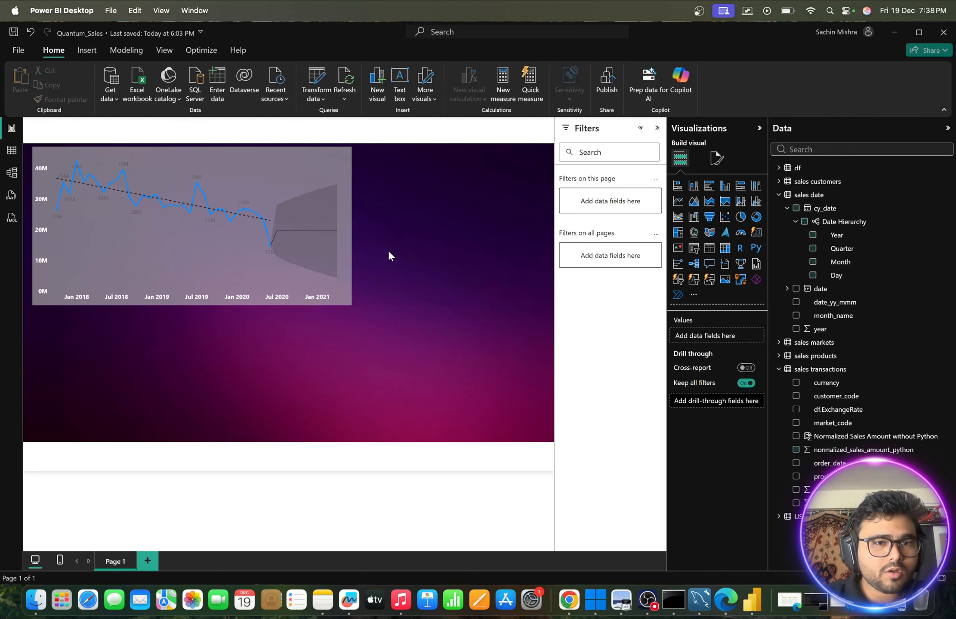
click(335, 159)
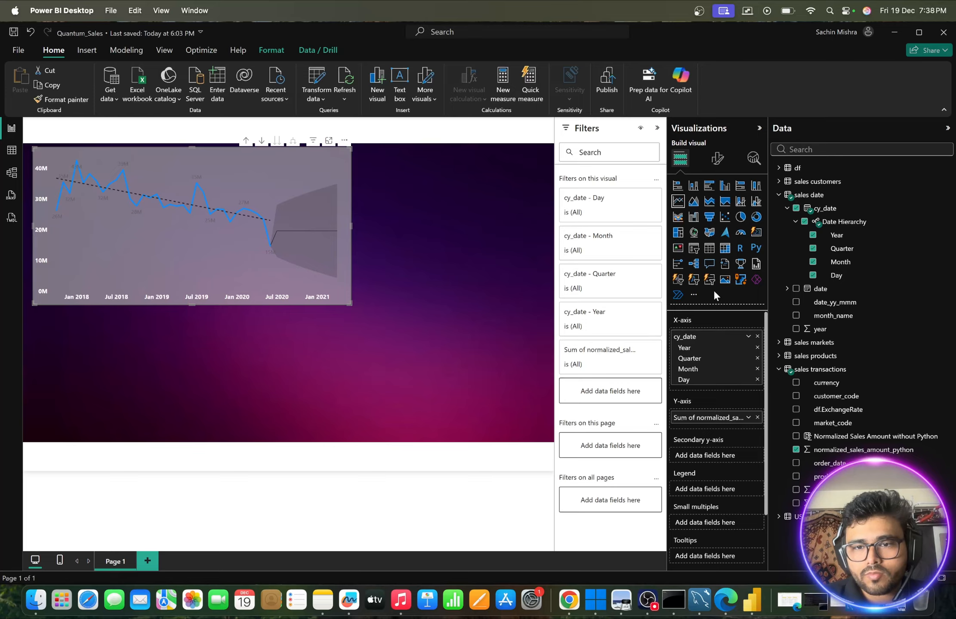
click(710, 157)
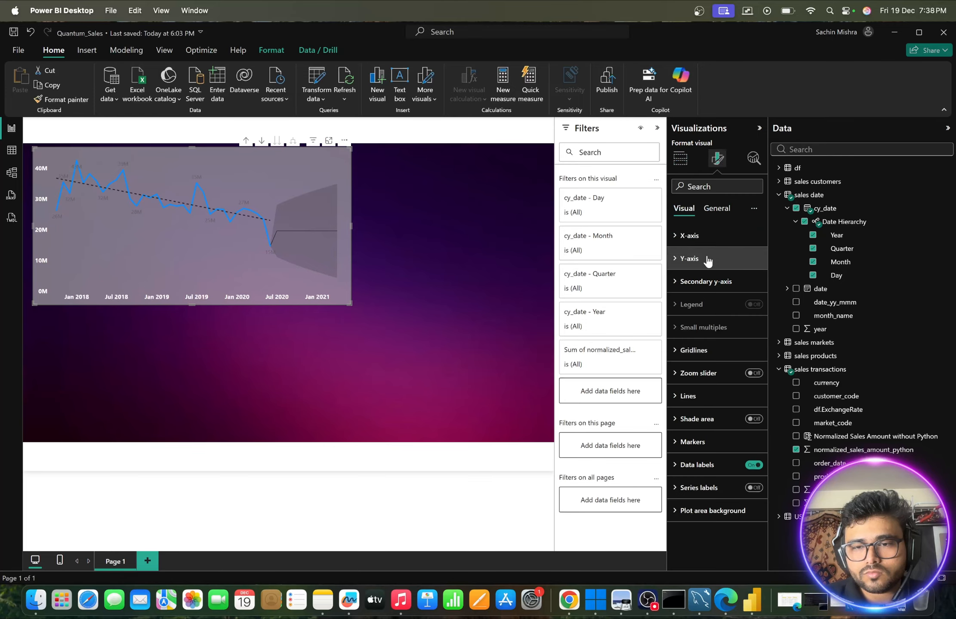
click(676, 282)
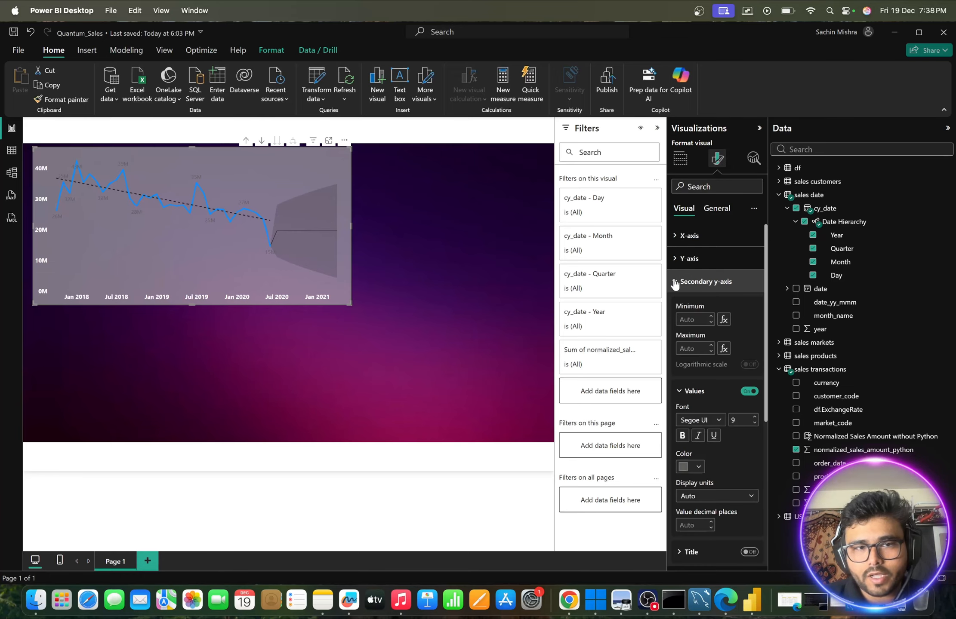
scroll(714, 378, down, 3)
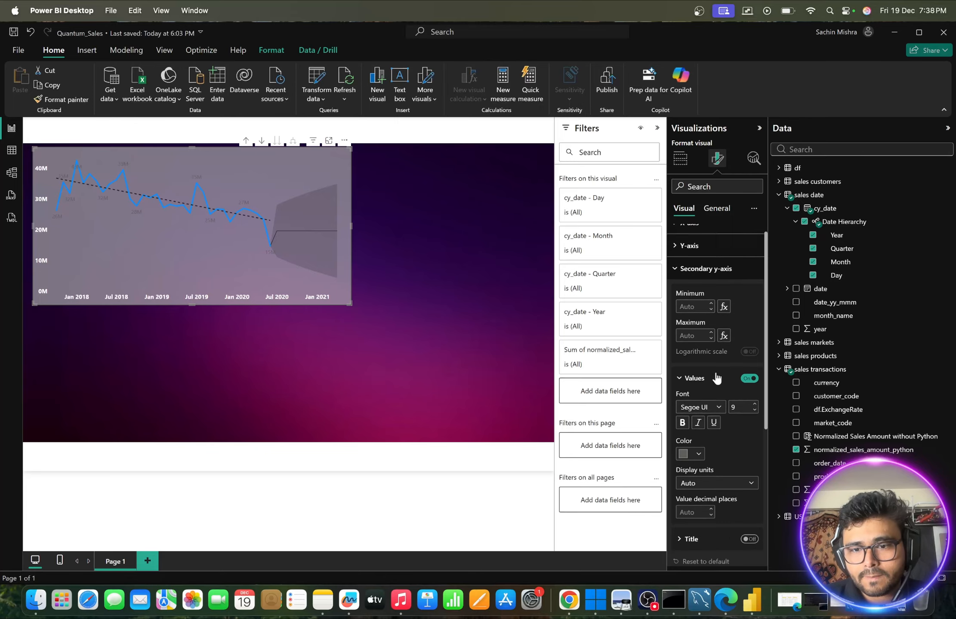
click(699, 416)
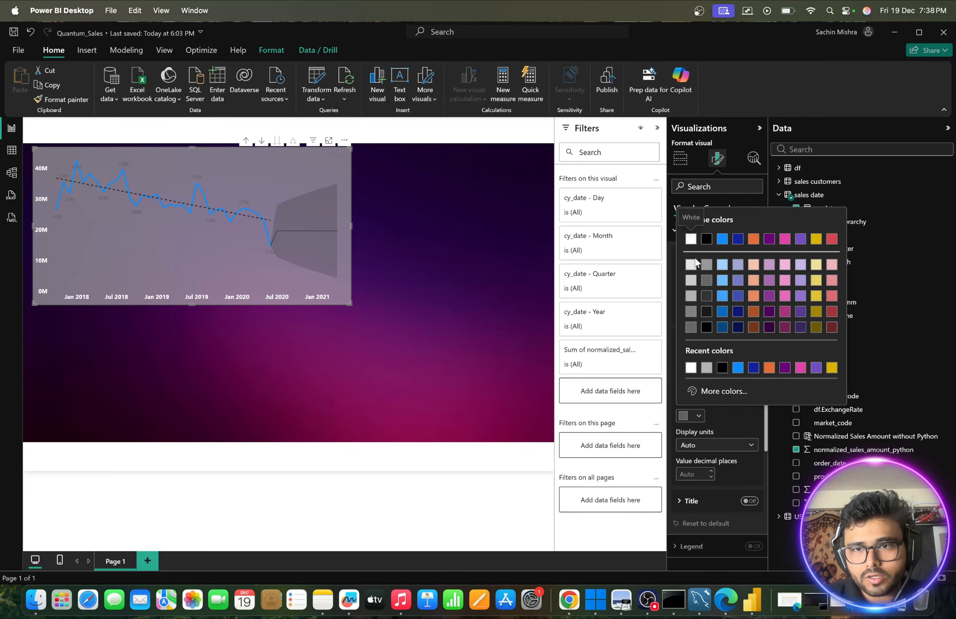
click(691, 244)
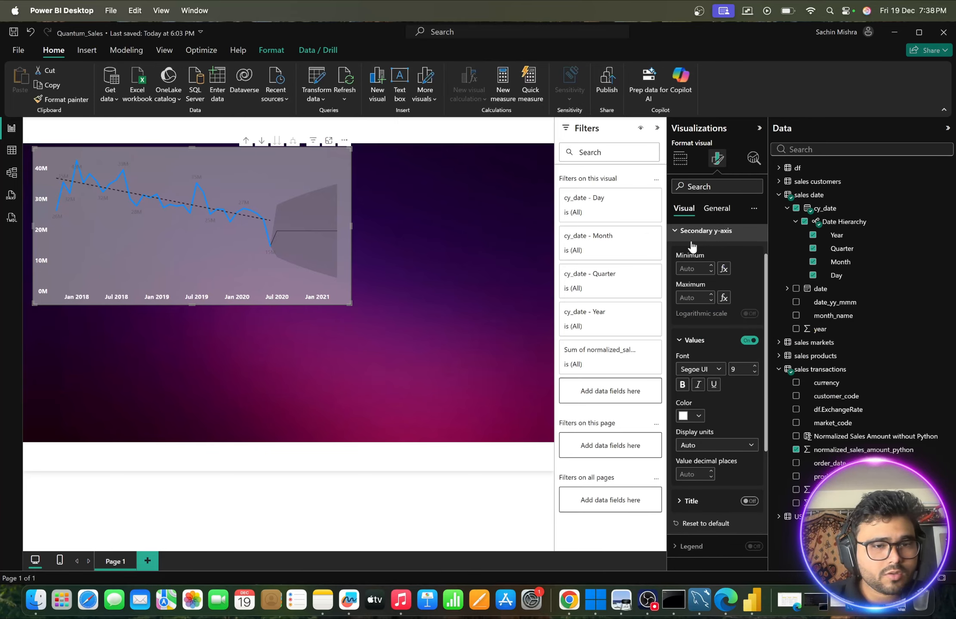
click(684, 384)
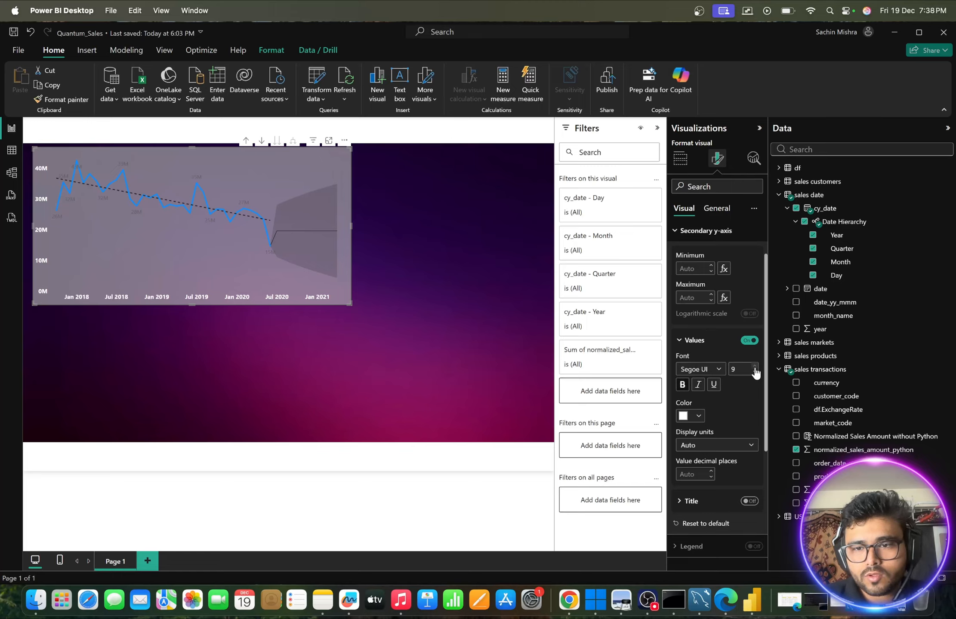
click(679, 341)
click(678, 231)
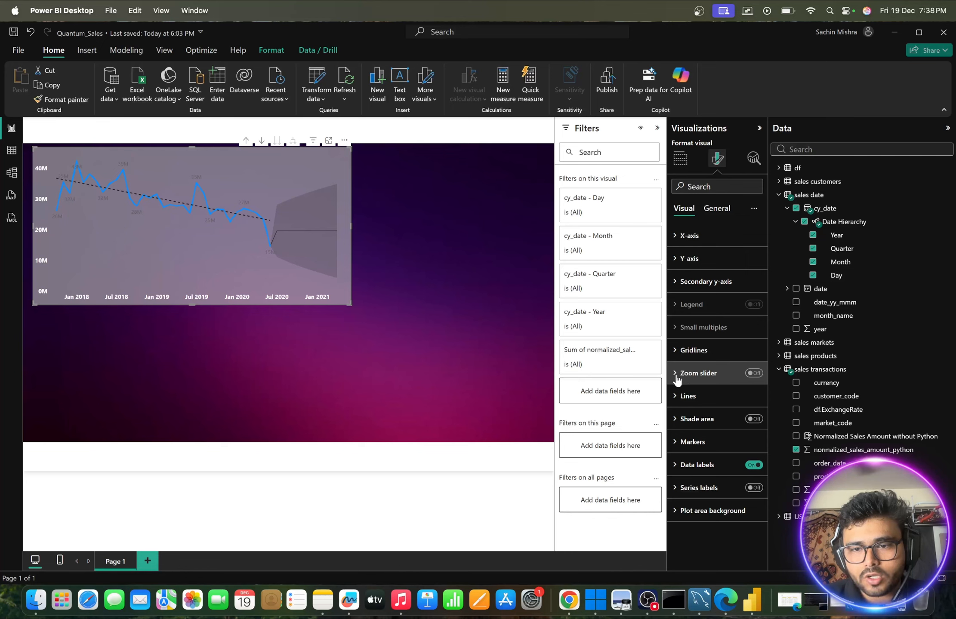
- Try the zoom slider on the line chart and turn it back off
click(753, 373)
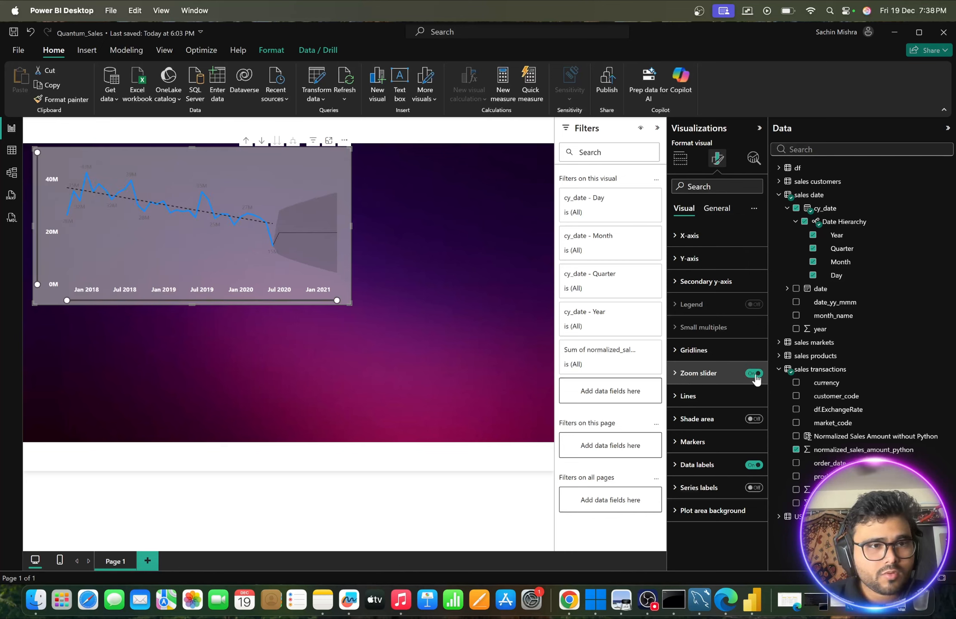
click(754, 373)
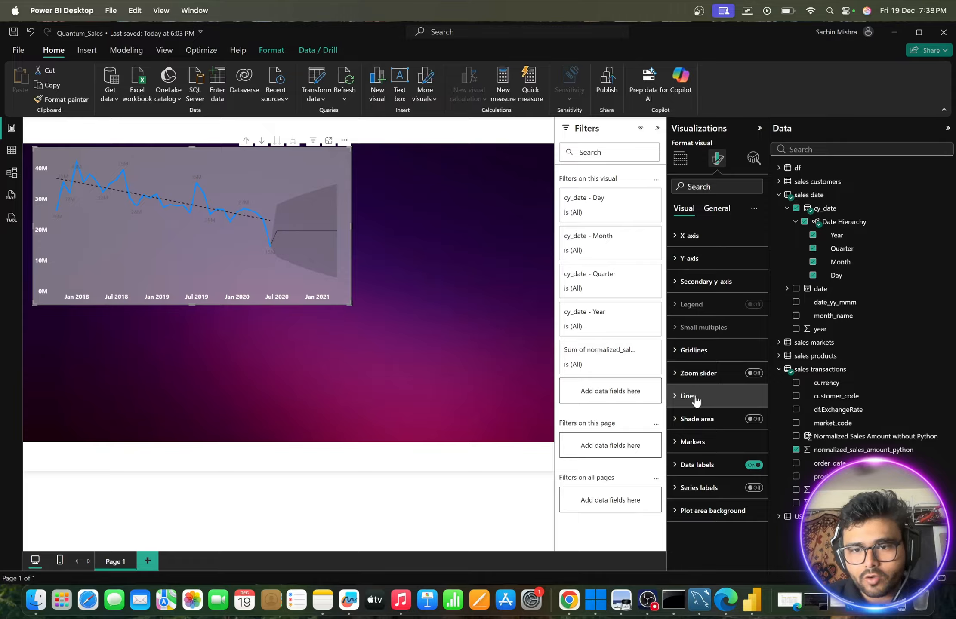
- Try the Dashed line style on the line chart's series and restore the Solid style
click(679, 396)
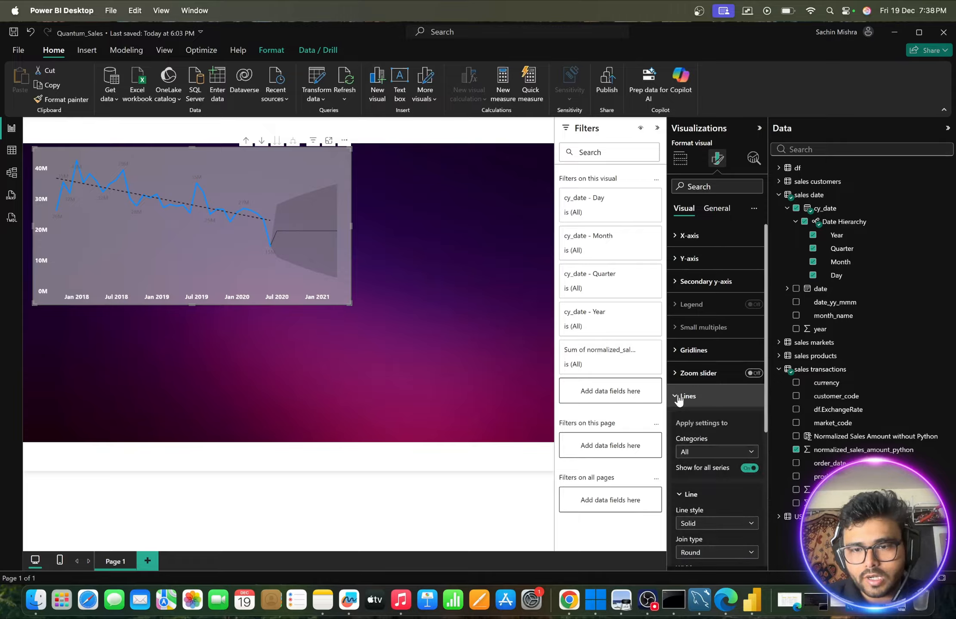
scroll(680, 400, down, 5)
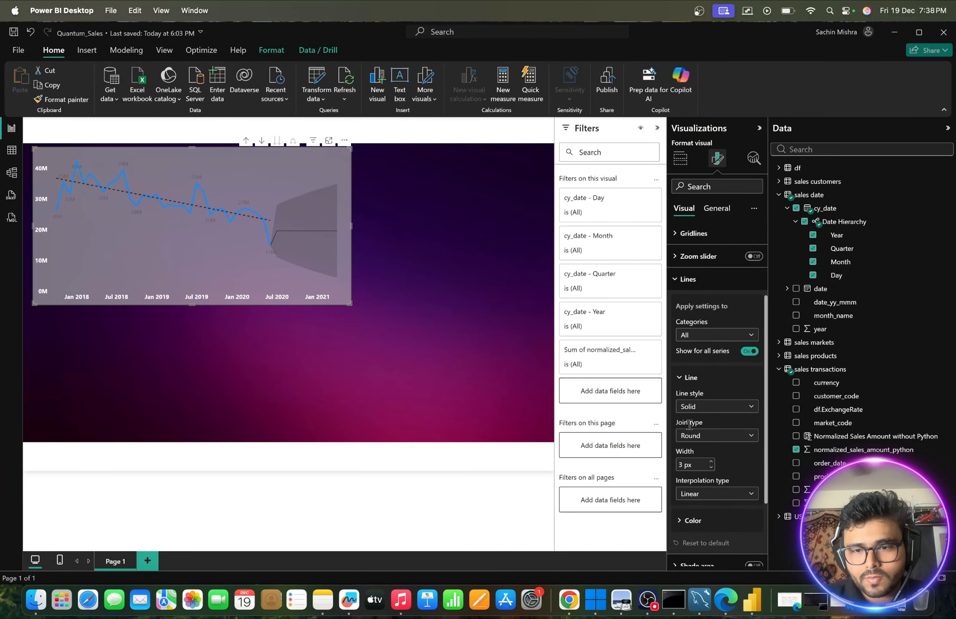
scroll(714, 400, down, 2)
click(733, 371)
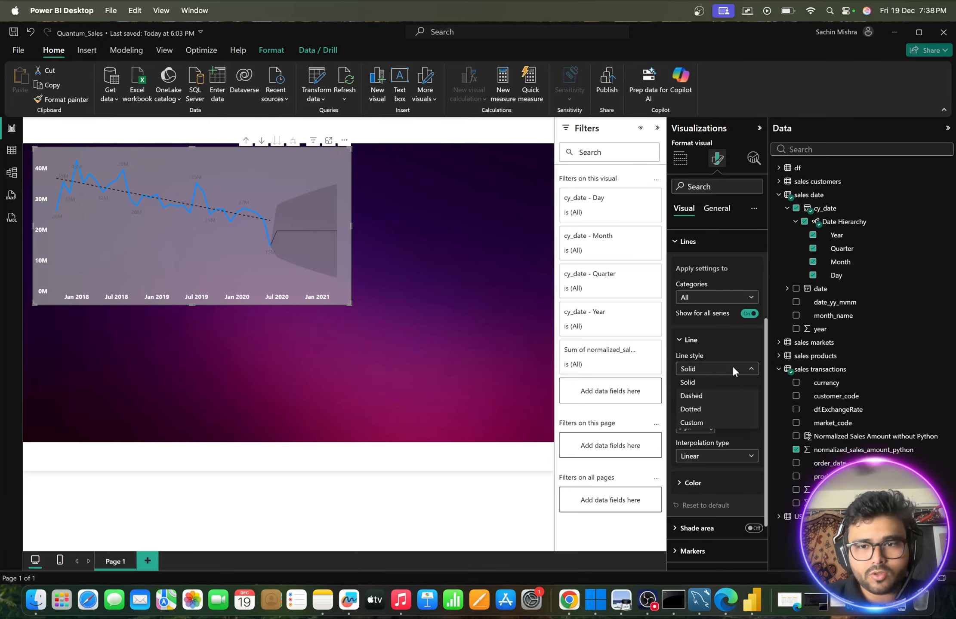
click(699, 397)
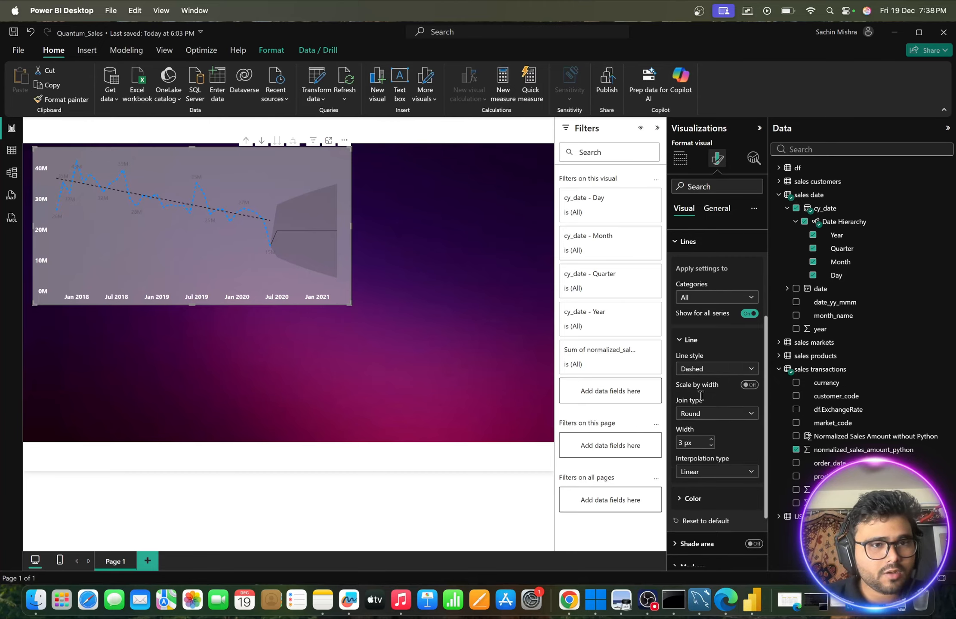
click(733, 370)
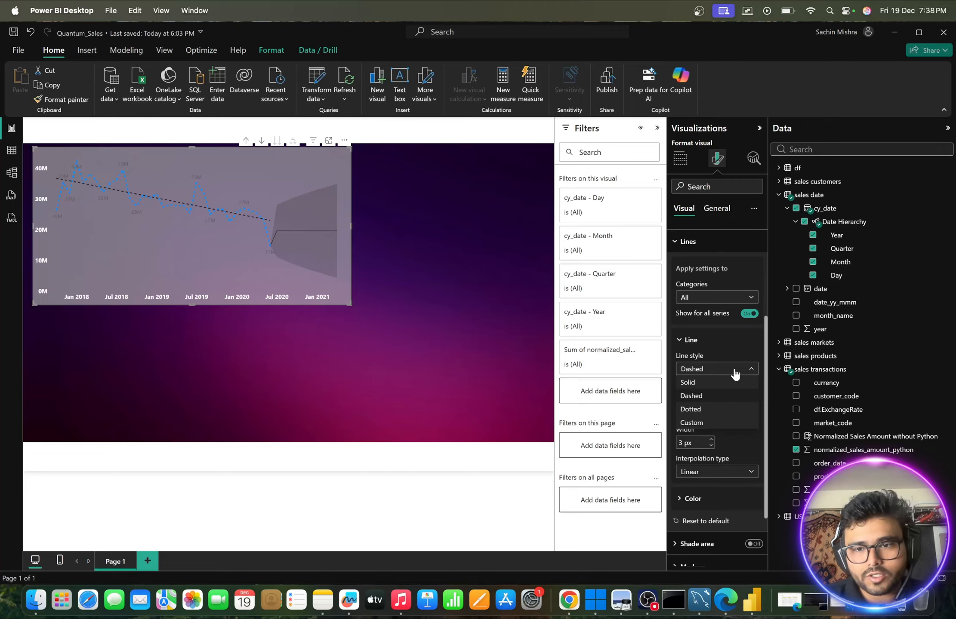
click(705, 381)
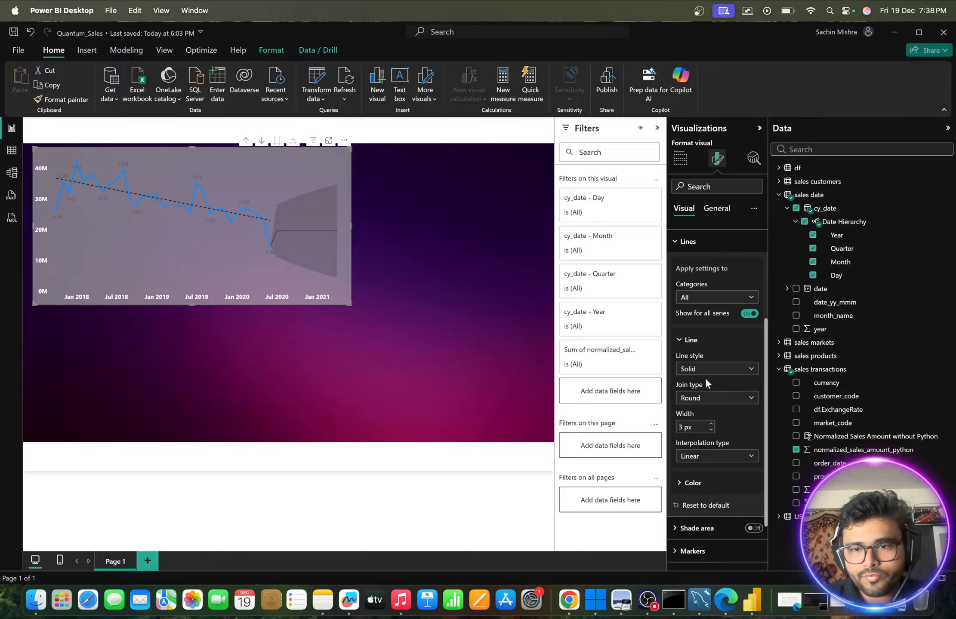
- Recolor the line chart's series line to the custom blue #130FFF and set its transparency to 49%
scroll(704, 430, down, 3)
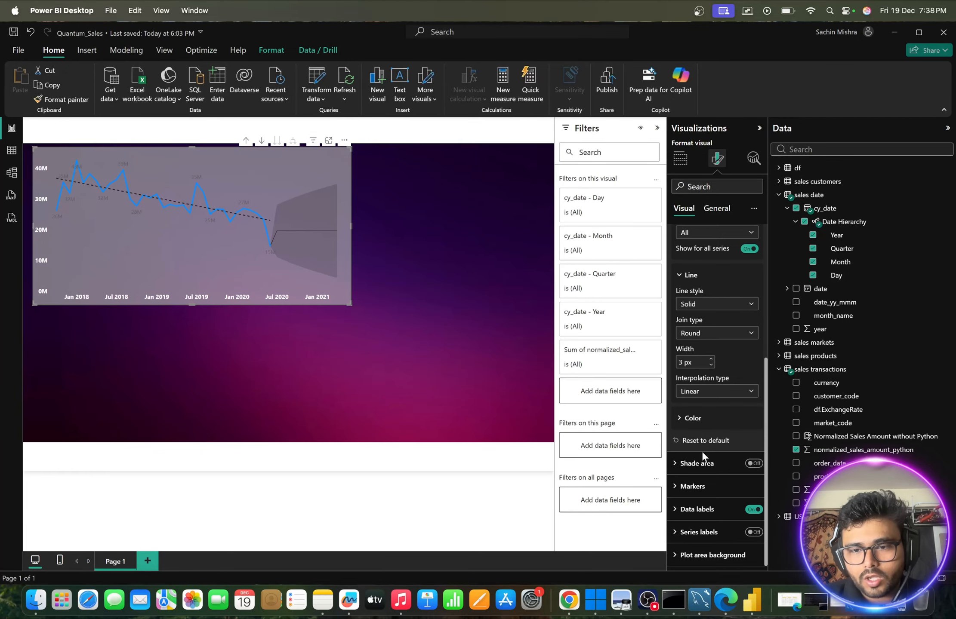
click(681, 420)
scroll(711, 446, down, 2)
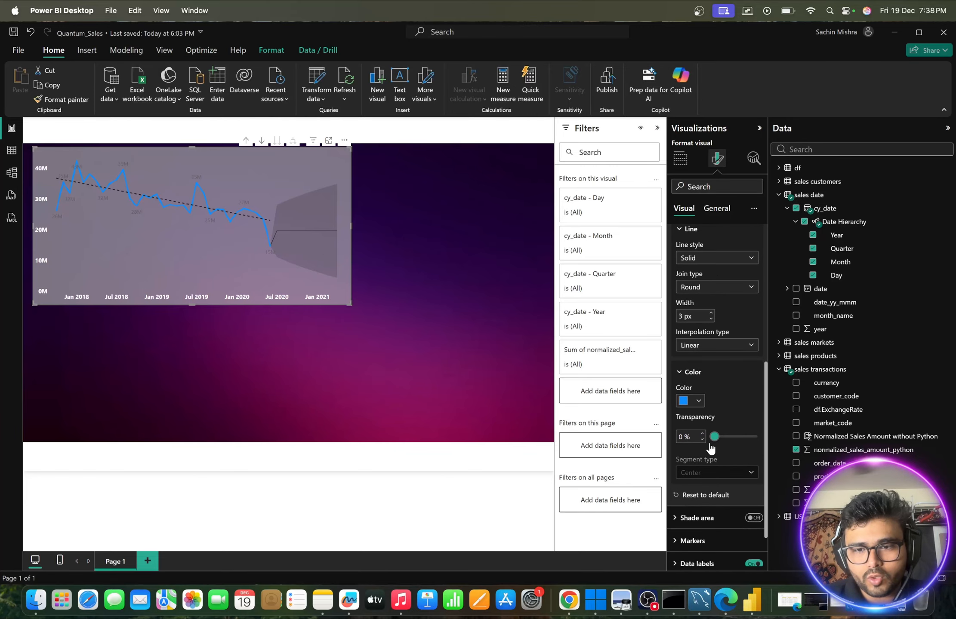
mouse_move(714, 437)
mouse_down()
mouse_move(745, 437)
mouse_move(714, 437)
mouse_up()
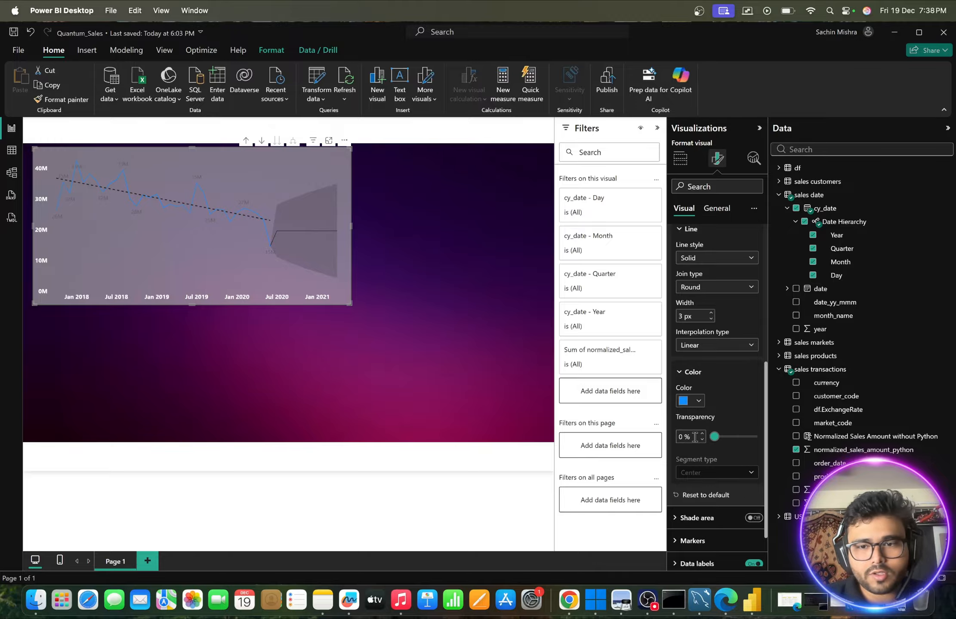
click(699, 401)
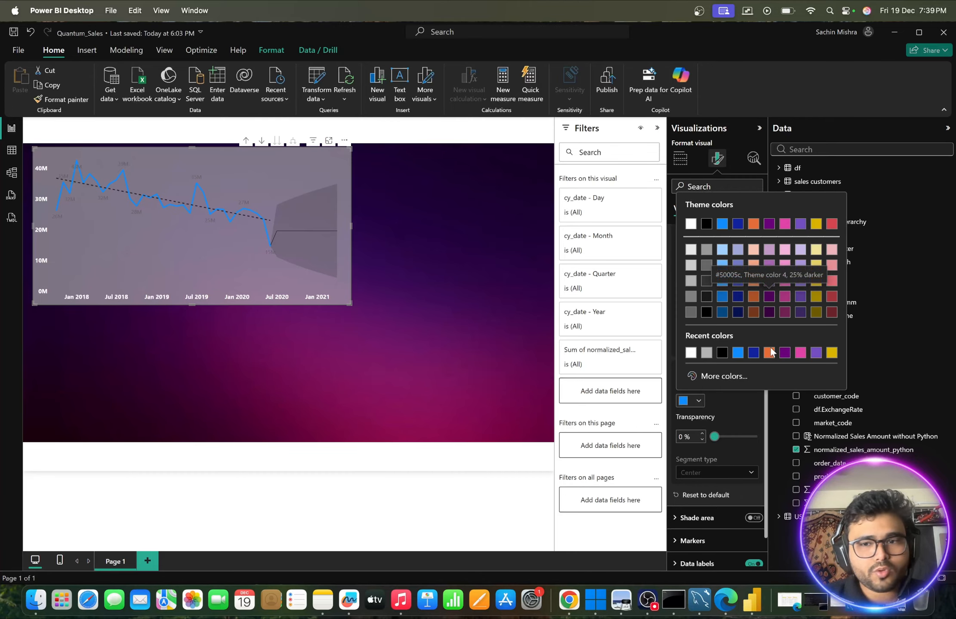
click(724, 376)
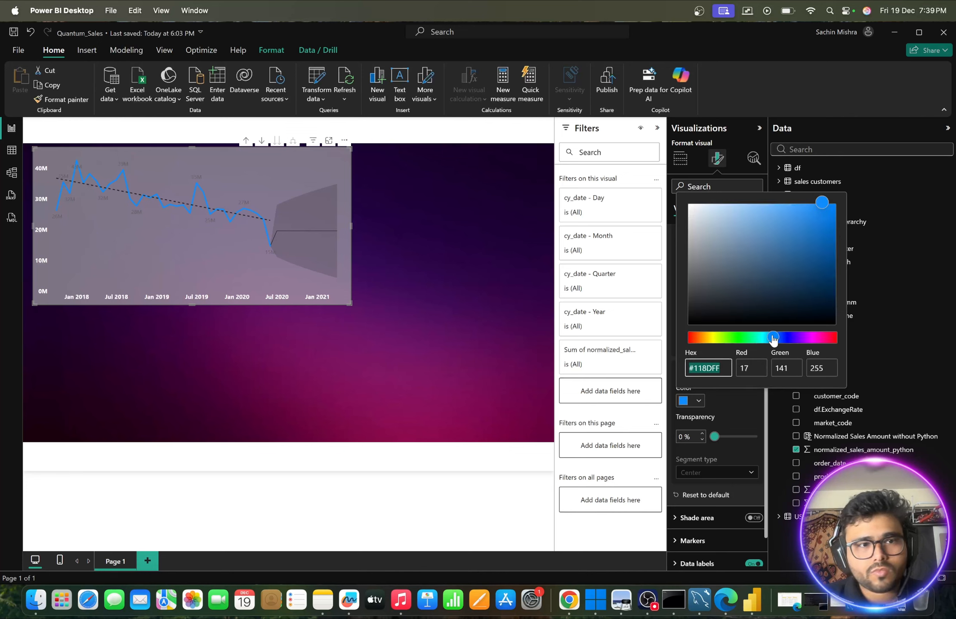
drag(773, 340, 782, 340)
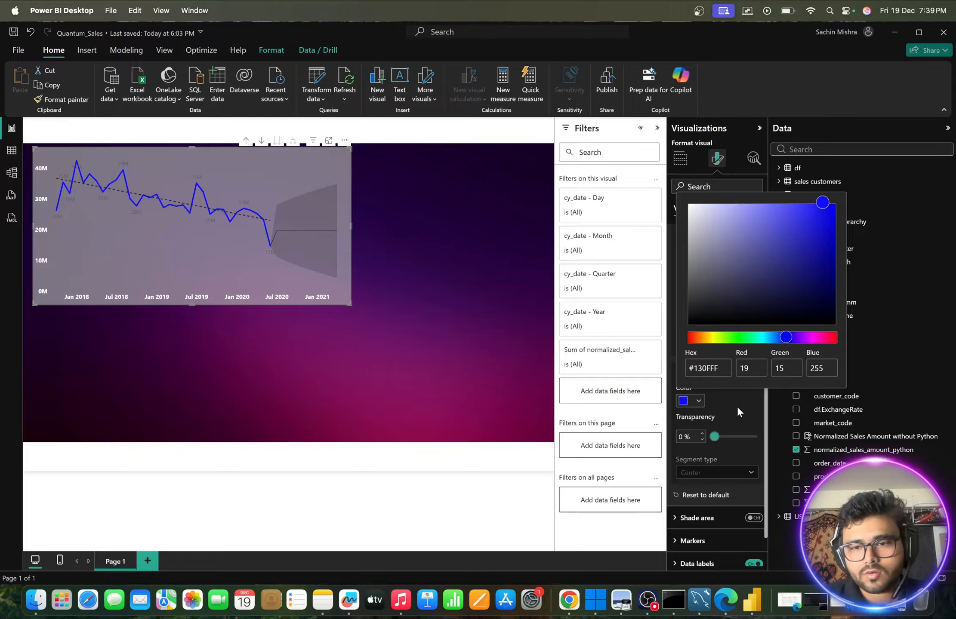
click(718, 437)
drag(715, 437, 735, 441)
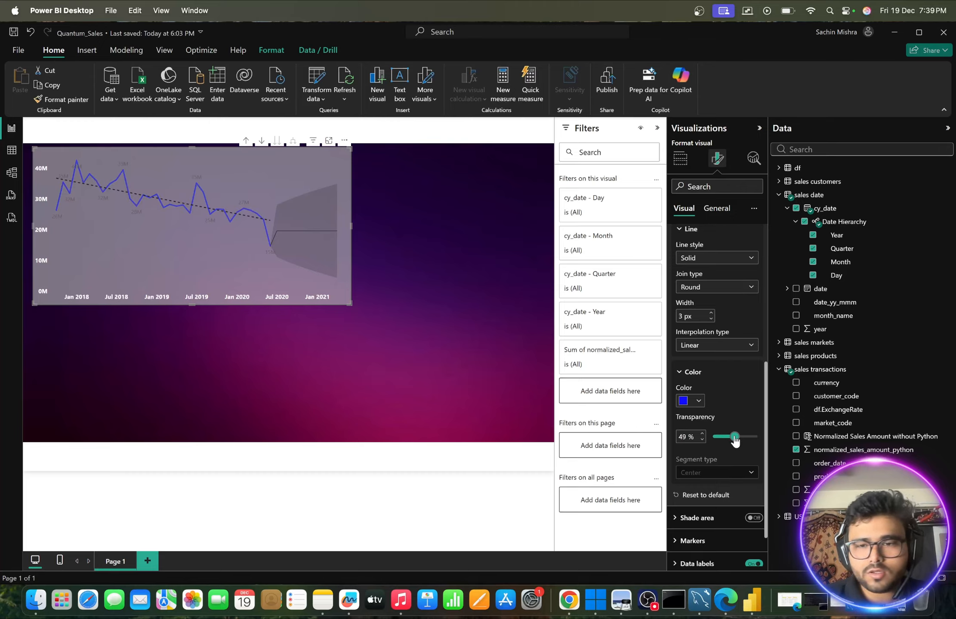
- Turn on the line chart's markers for all categories
scroll(723, 409, down, 3)
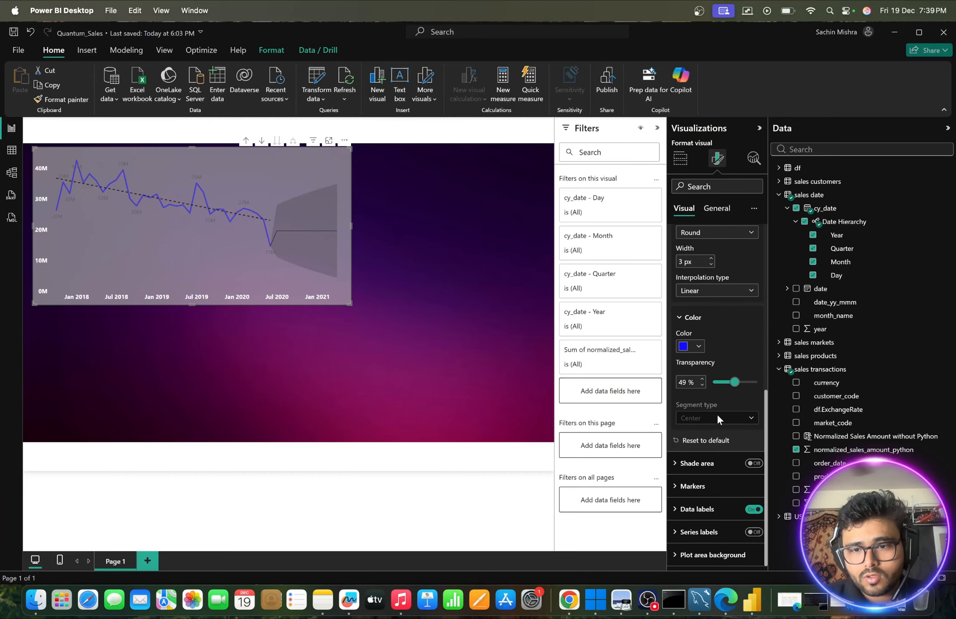
click(684, 486)
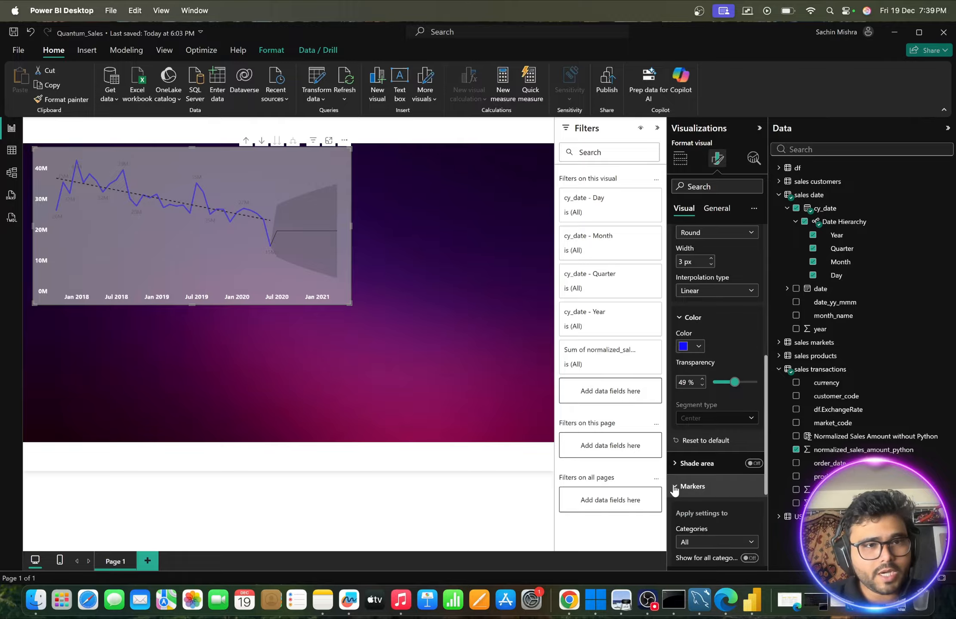
scroll(702, 471, down, 2)
scroll(701, 468, down, 2)
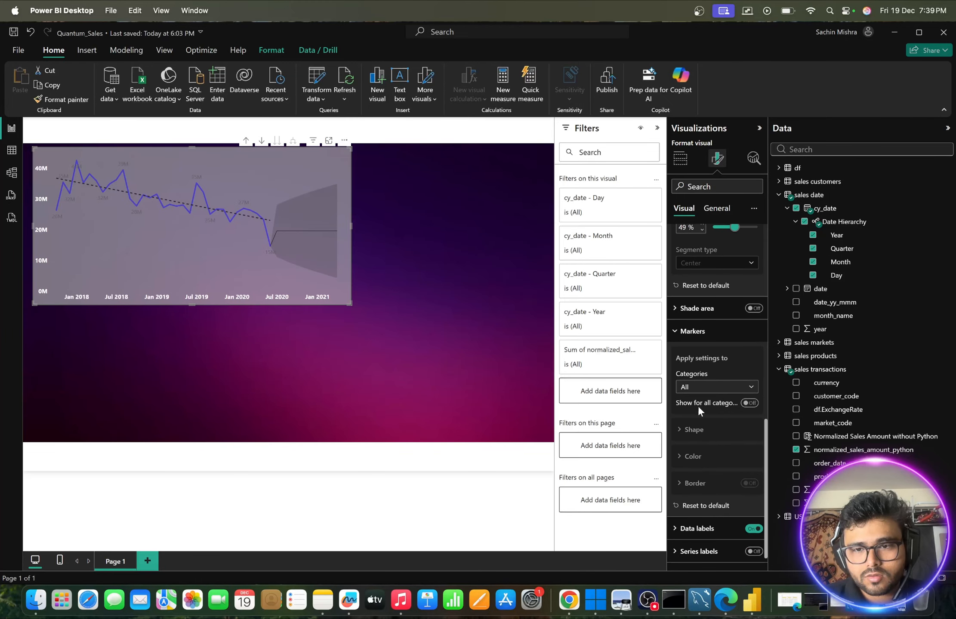
click(749, 405)
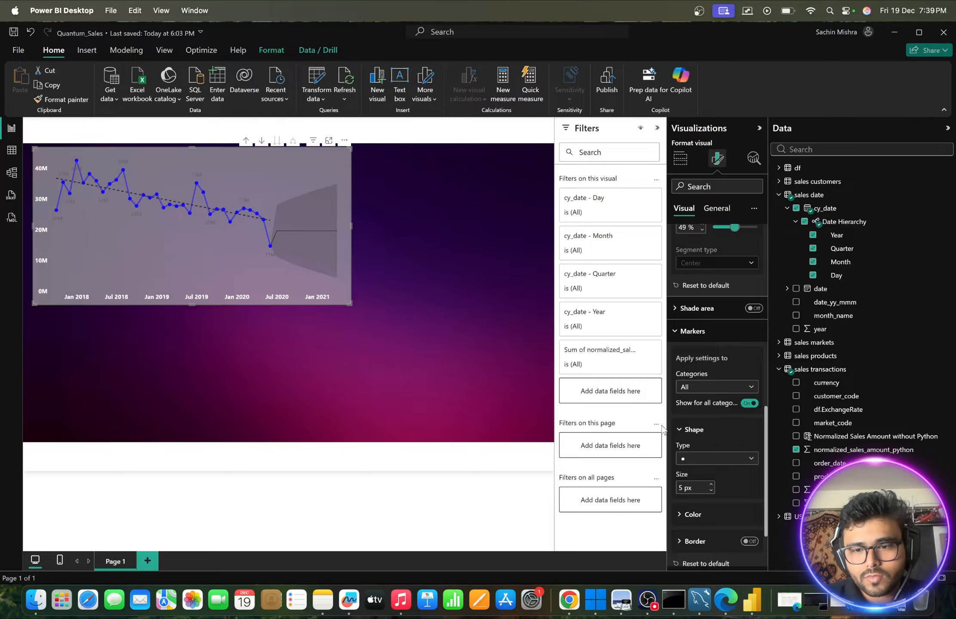
- Make the line chart's data label values white and bold with a font size of 10
scroll(684, 439, down, 2)
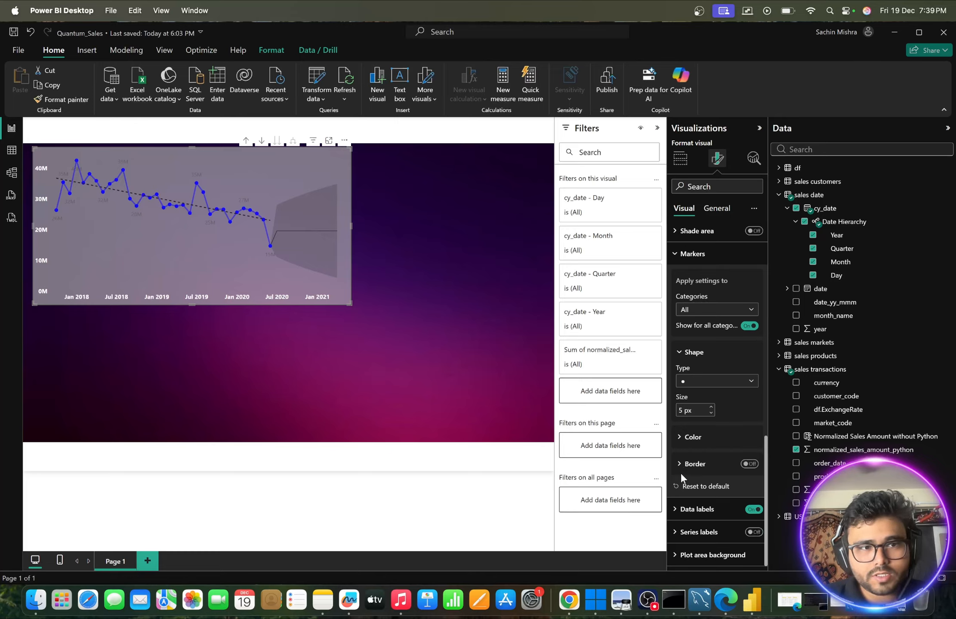
click(680, 510)
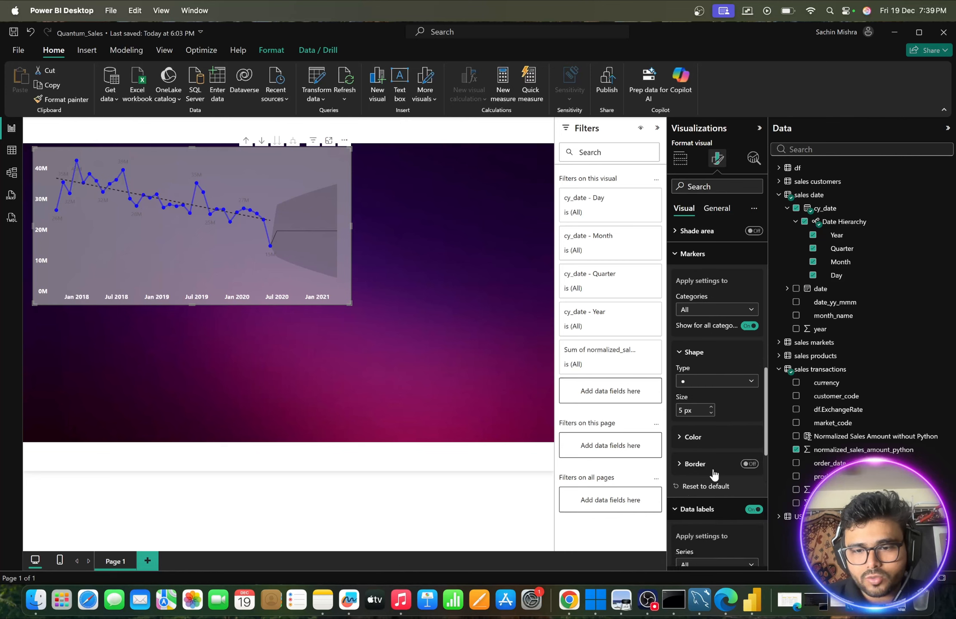
scroll(713, 473, down, 6)
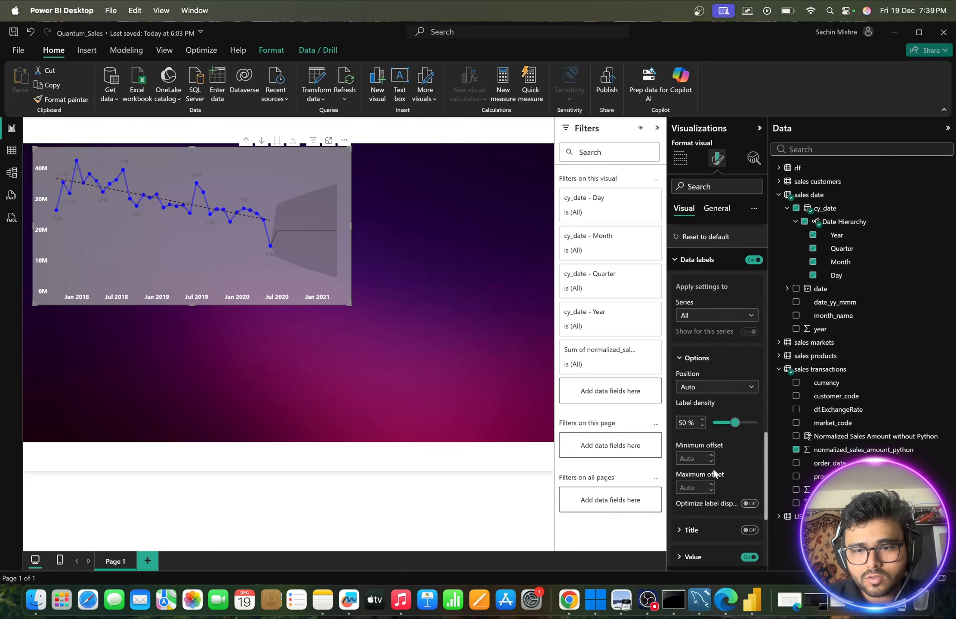
scroll(714, 471, down, 2)
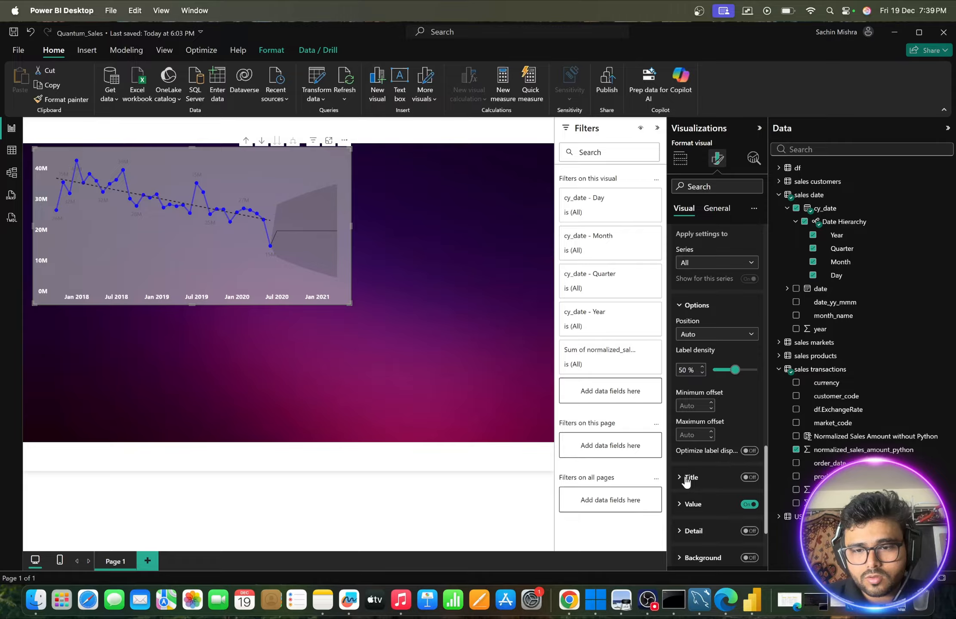
scroll(685, 477, down, 2)
click(676, 466)
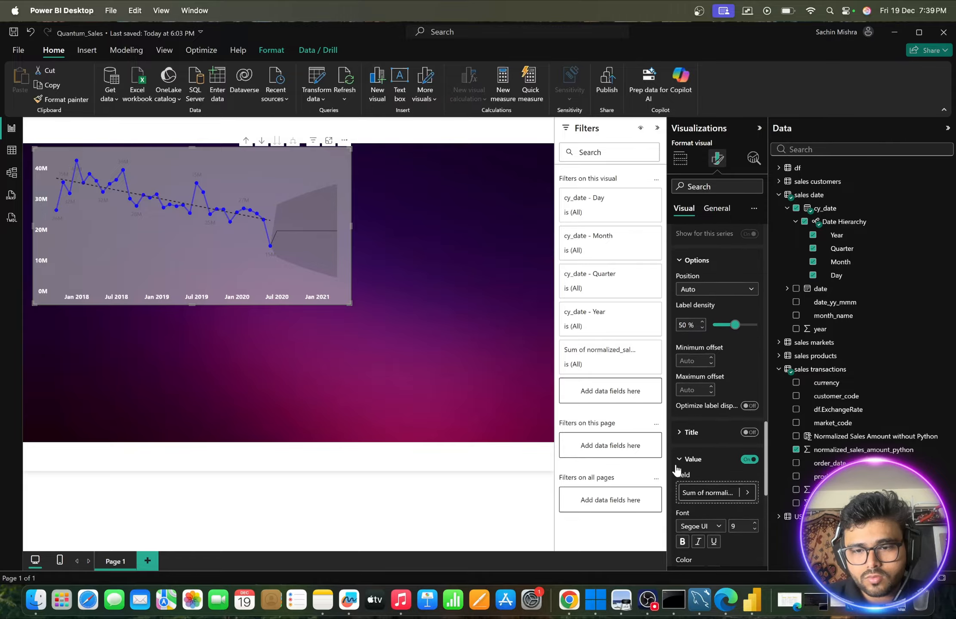
scroll(676, 470, down, 2)
click(698, 509)
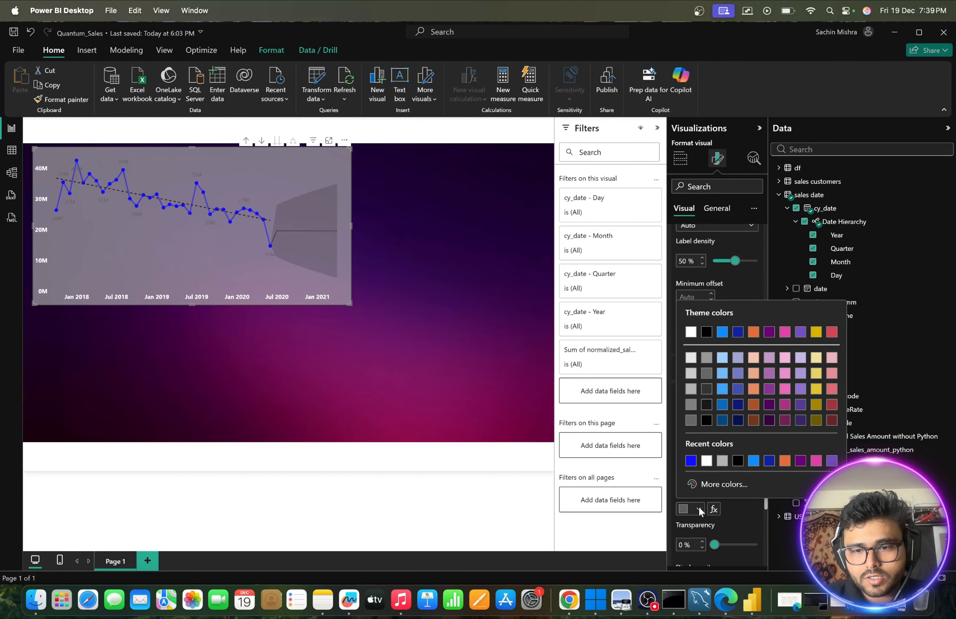
click(690, 332)
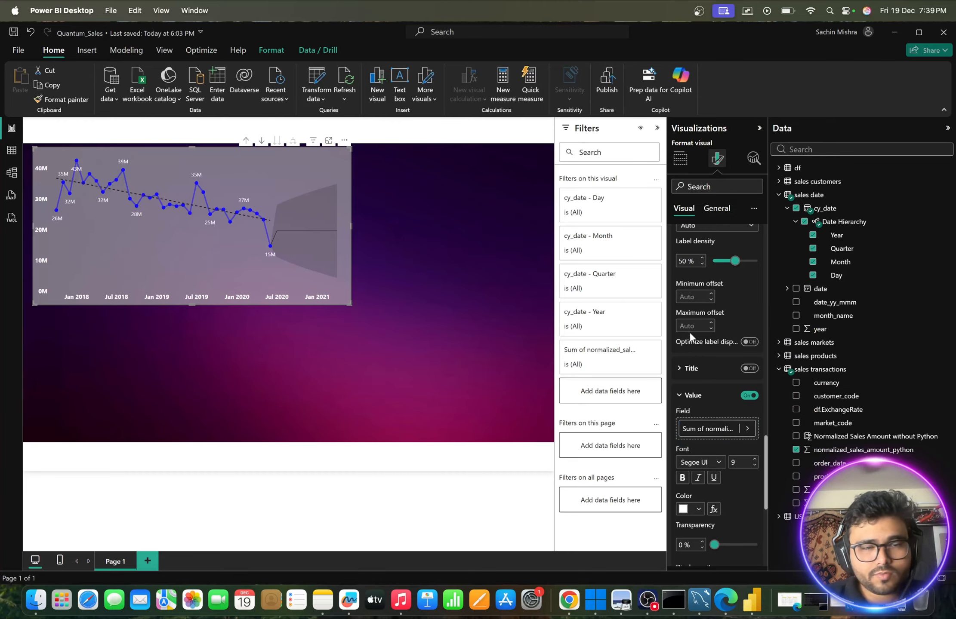
click(683, 477)
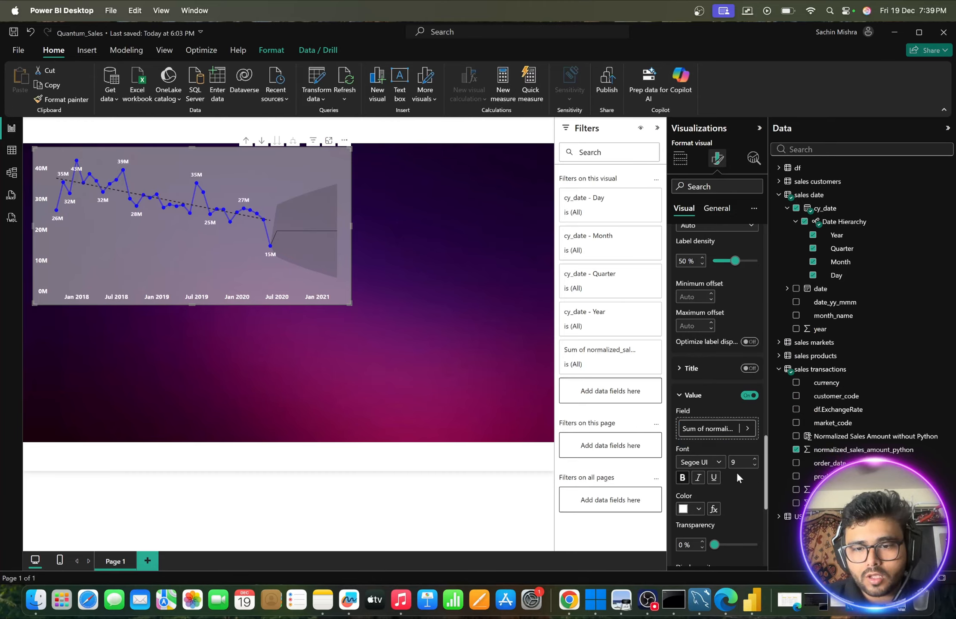
click(754, 459)
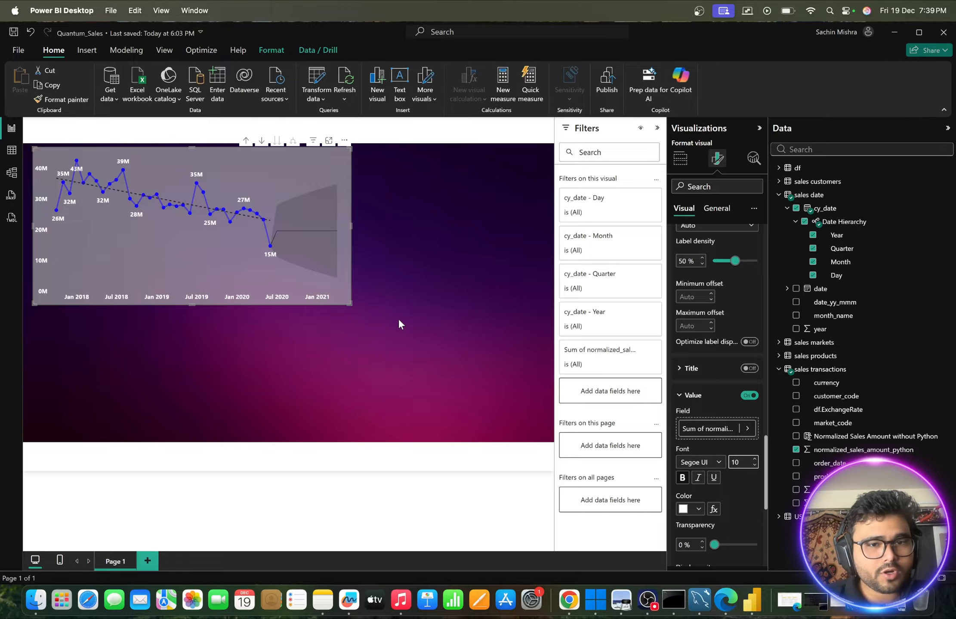
- Widen the line chart slightly towards the right and check the tooltips along its line and forecast area
drag(350, 302, 375, 301)
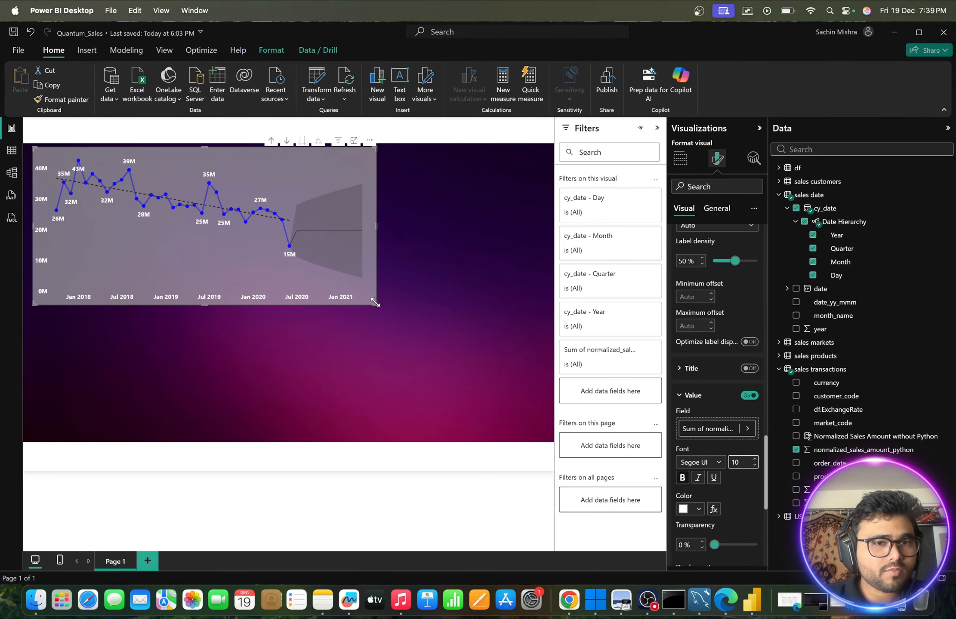
mouse_move(347, 231)
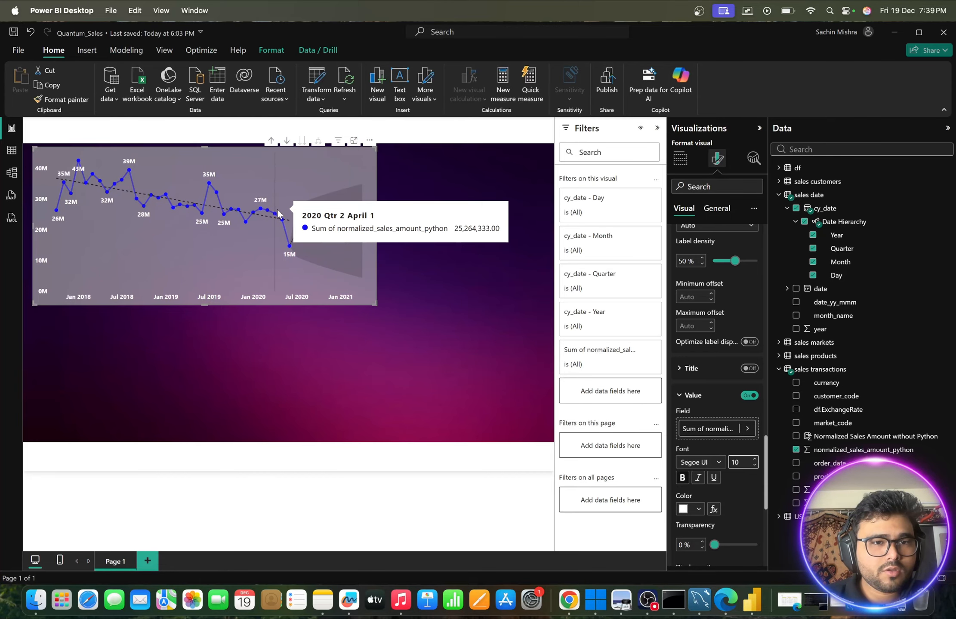
click(440, 187)
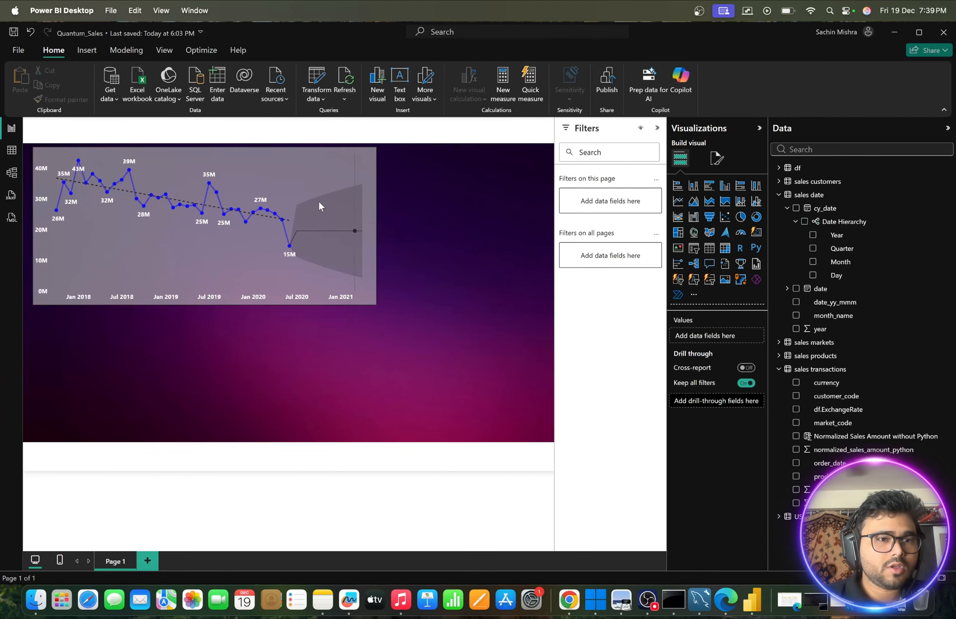
mouse_move(311, 199)
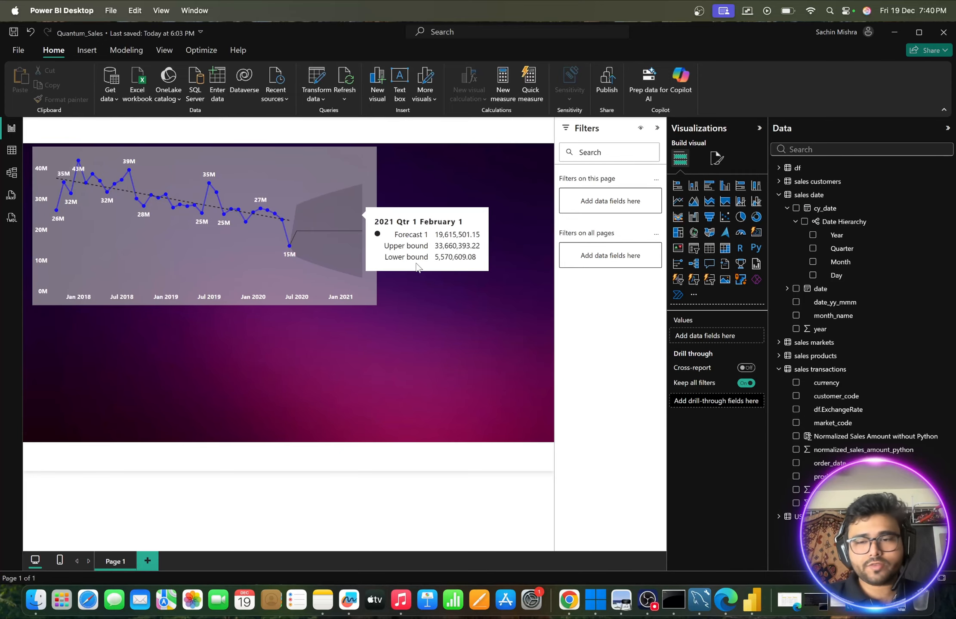
- Set the line chart's background transparency to 59% and check how the chart looks deselected
click(718, 159)
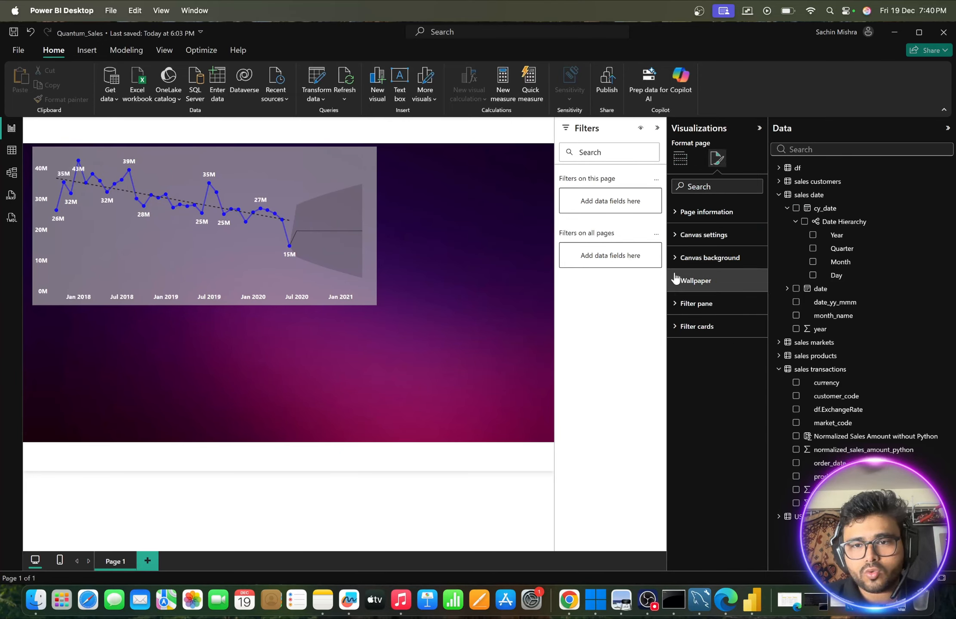
click(364, 160)
click(716, 208)
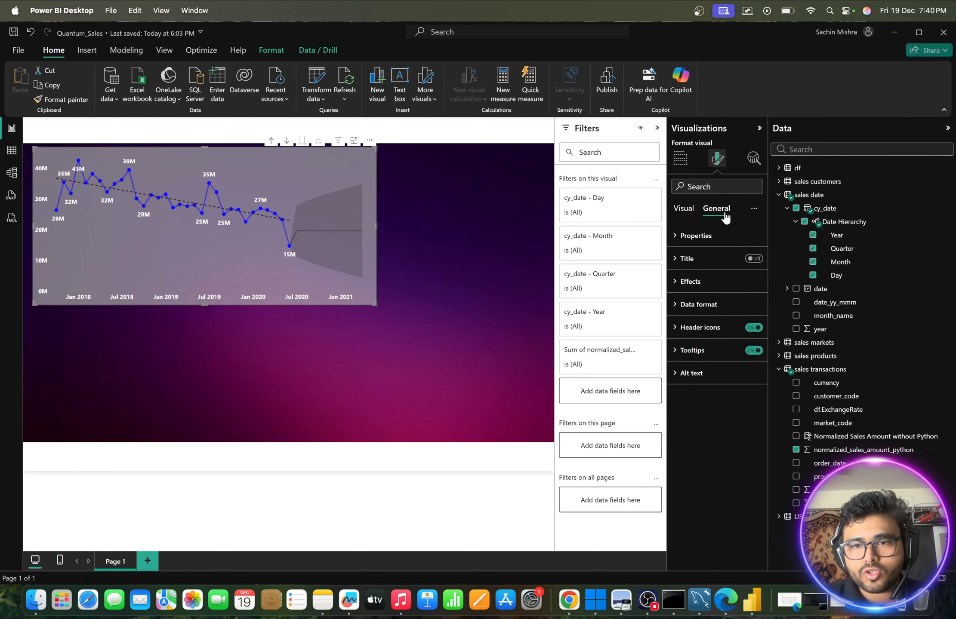
click(676, 282)
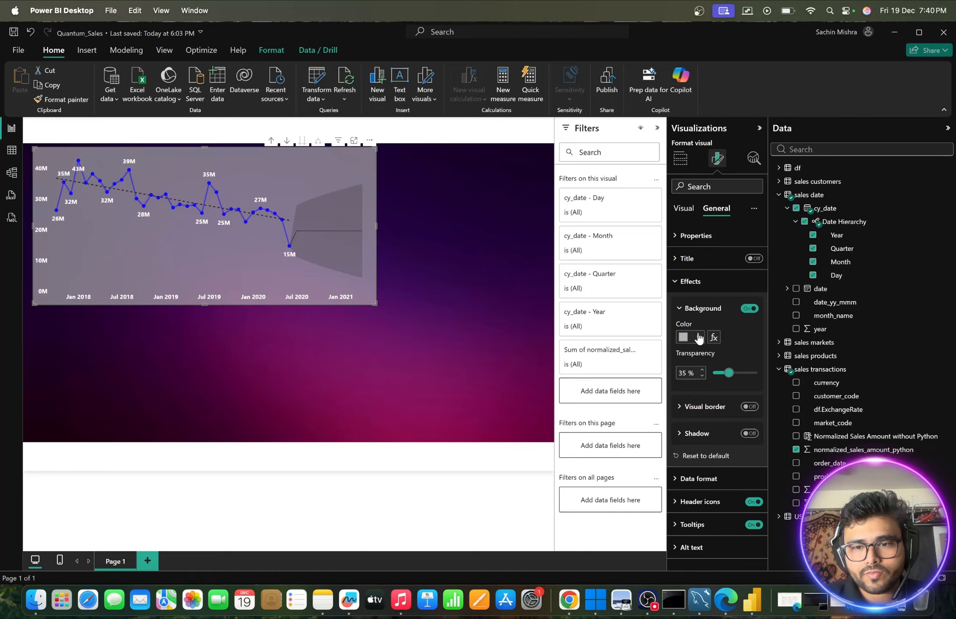
drag(730, 377, 739, 377)
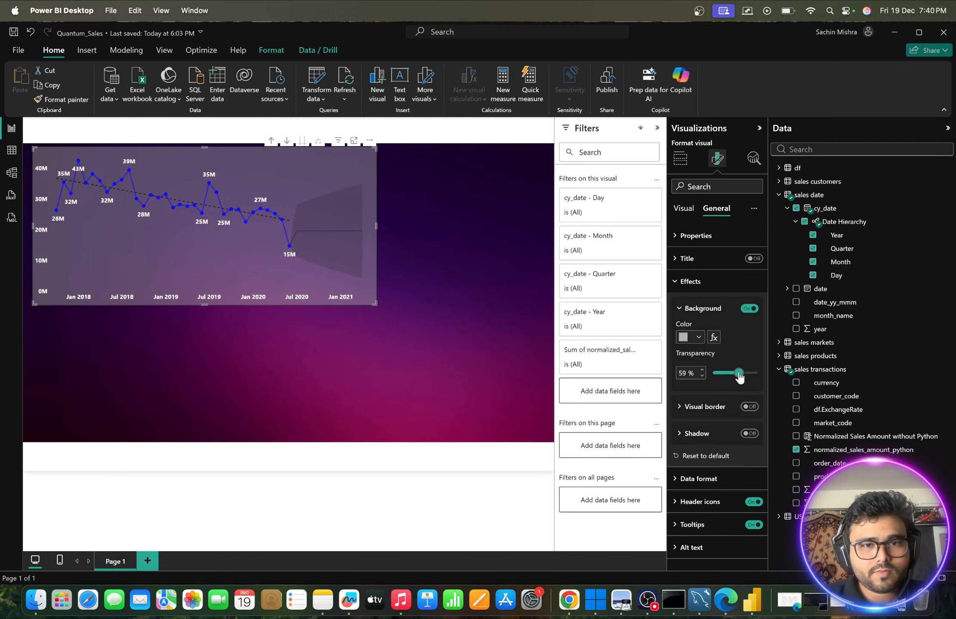
click(421, 218)
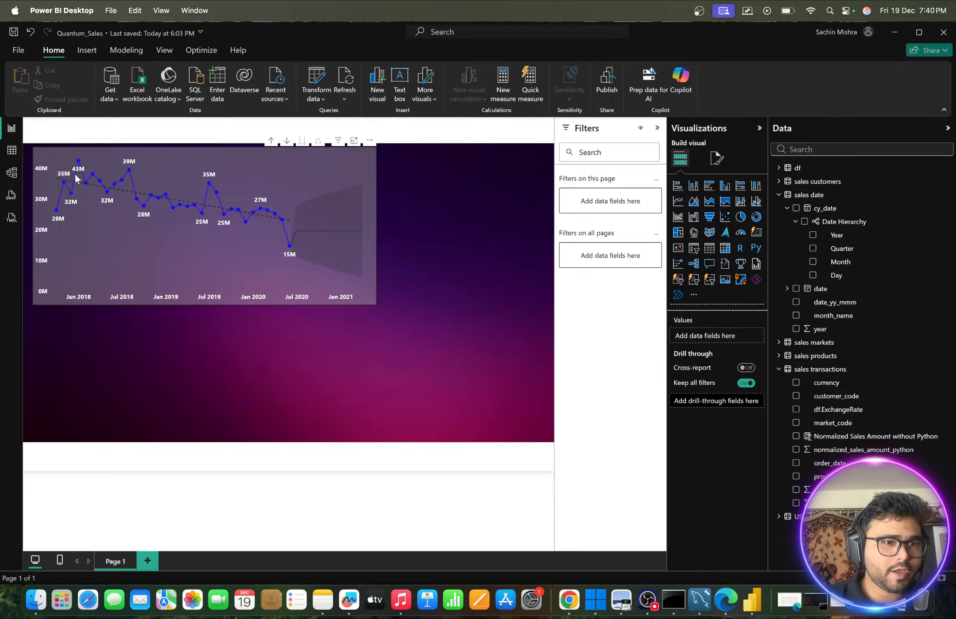
mouse_move(120, 179)
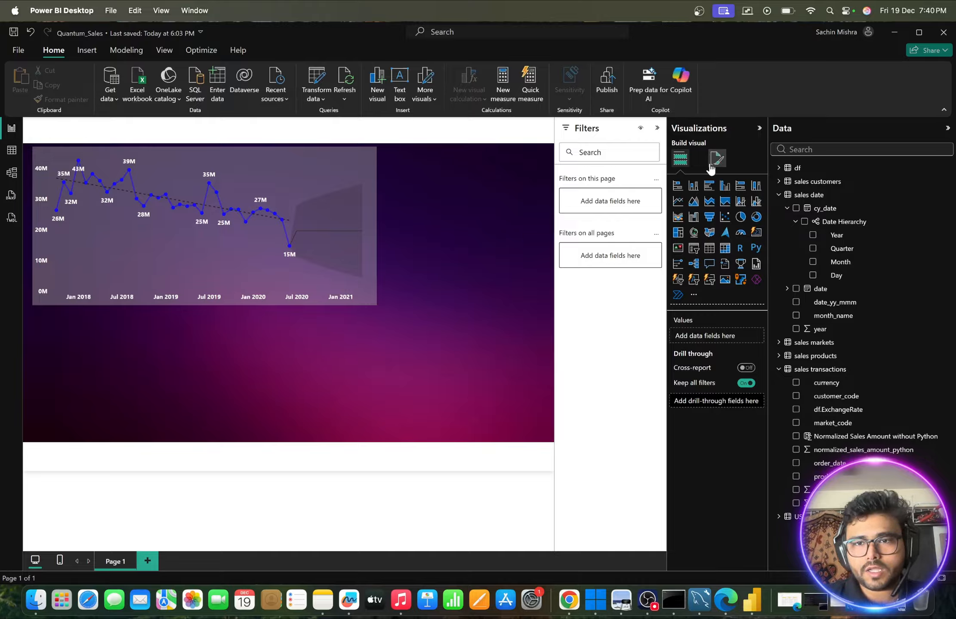
- Set the line chart's background transparency to 70%
click(358, 174)
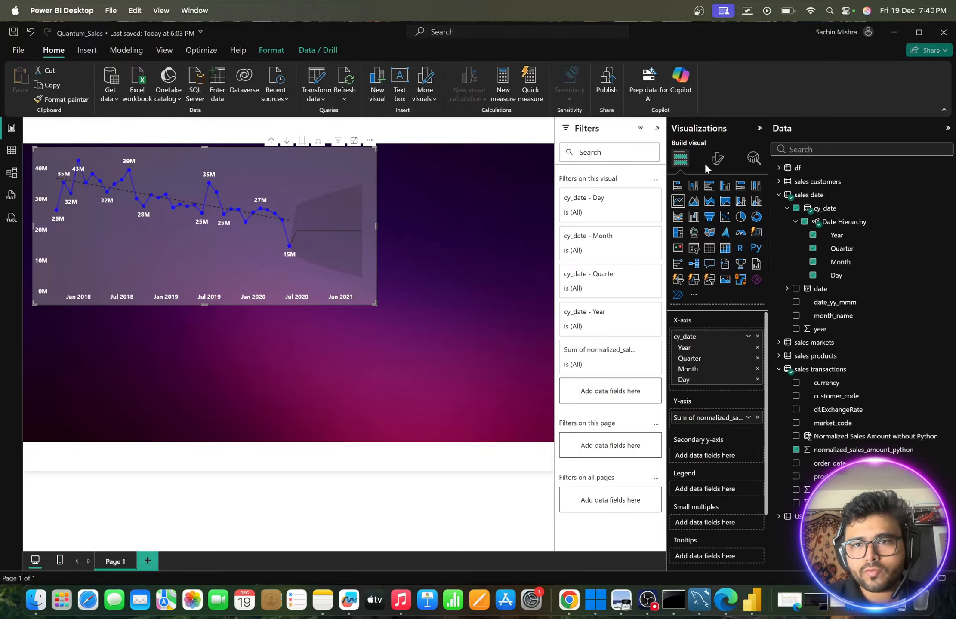
click(717, 160)
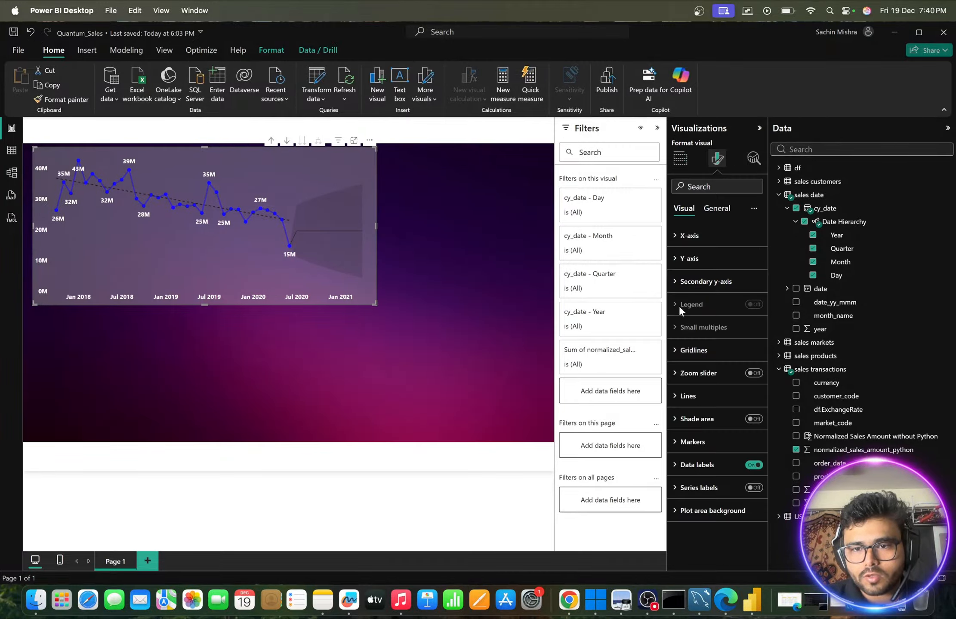
click(714, 209)
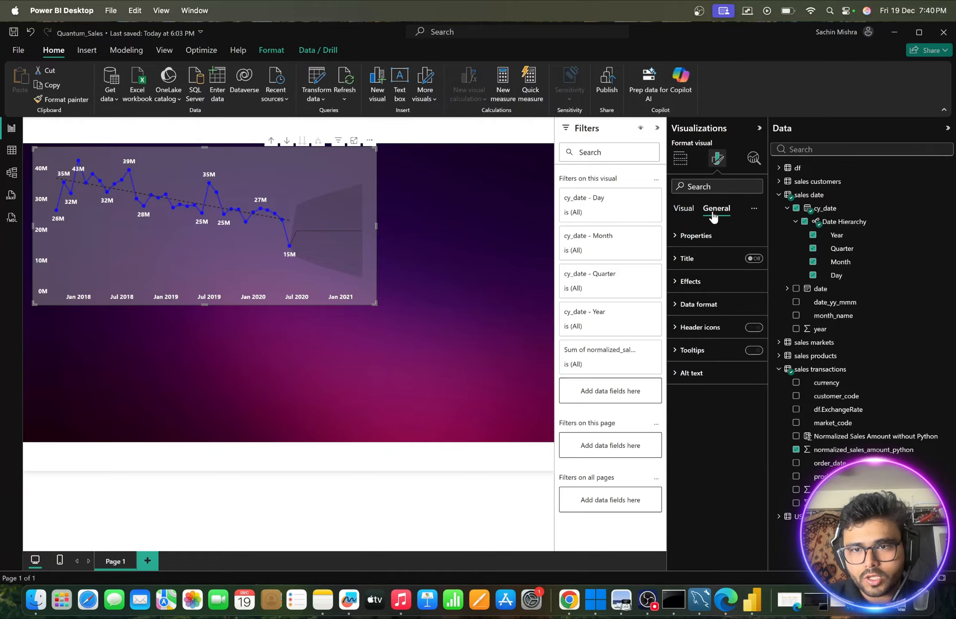
click(680, 280)
drag(738, 373, 745, 375)
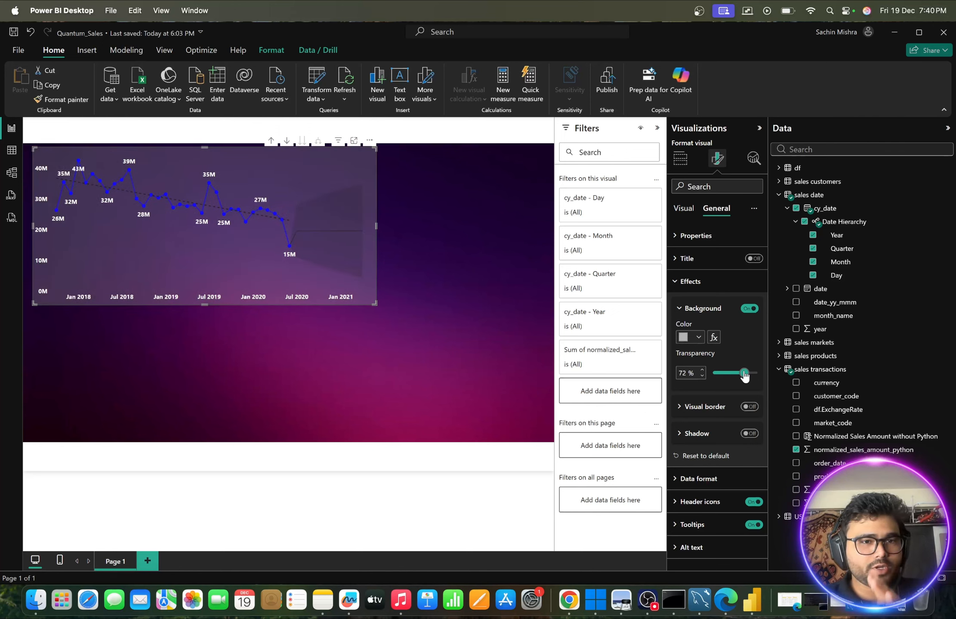
drag(744, 376, 744, 376)
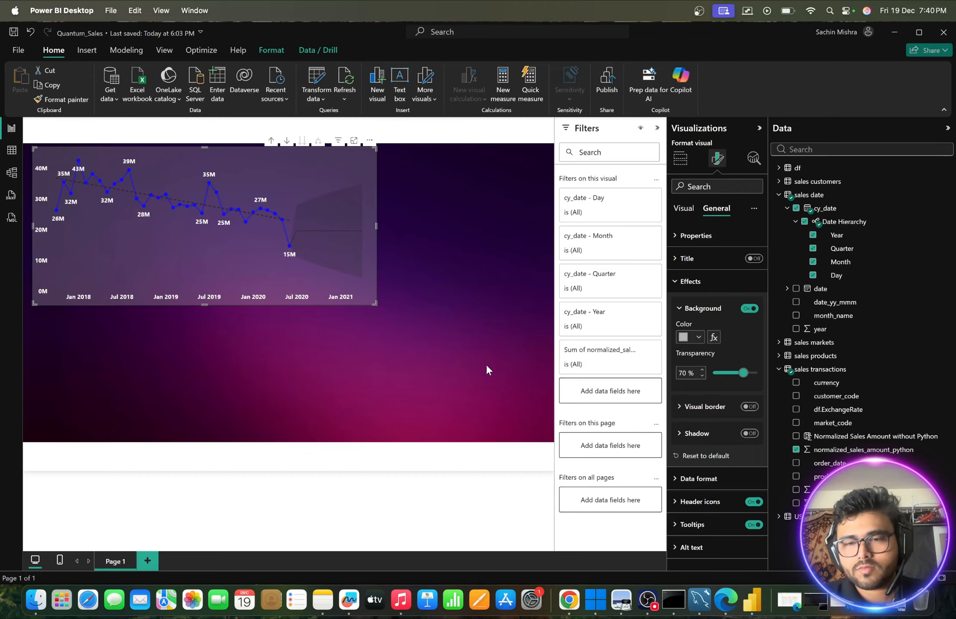
- Change the line chart's line colour to the custom blue #0E7AFF and deselect the chart
click(686, 209)
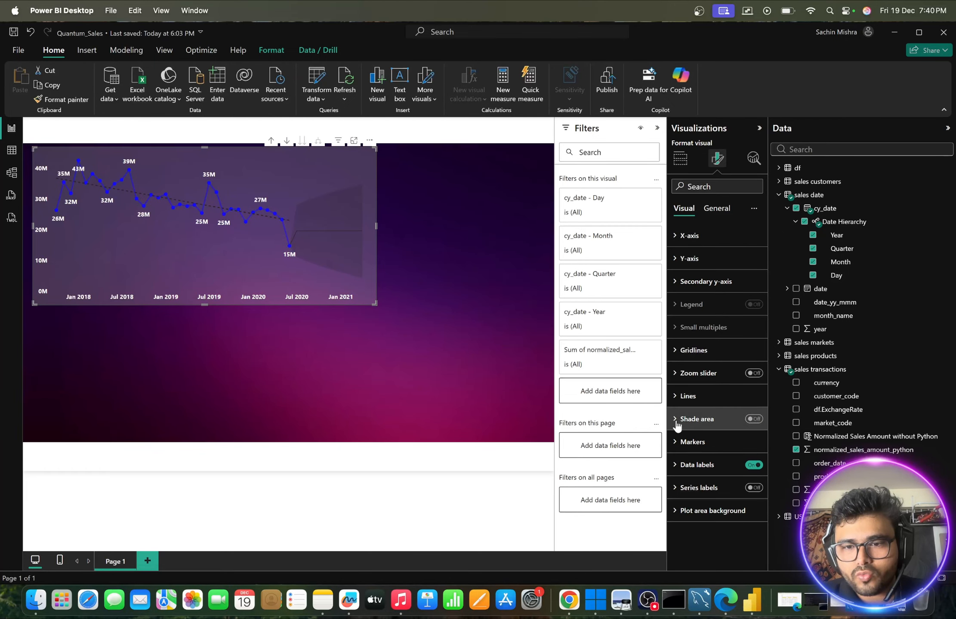
click(675, 397)
scroll(675, 397, down, 5)
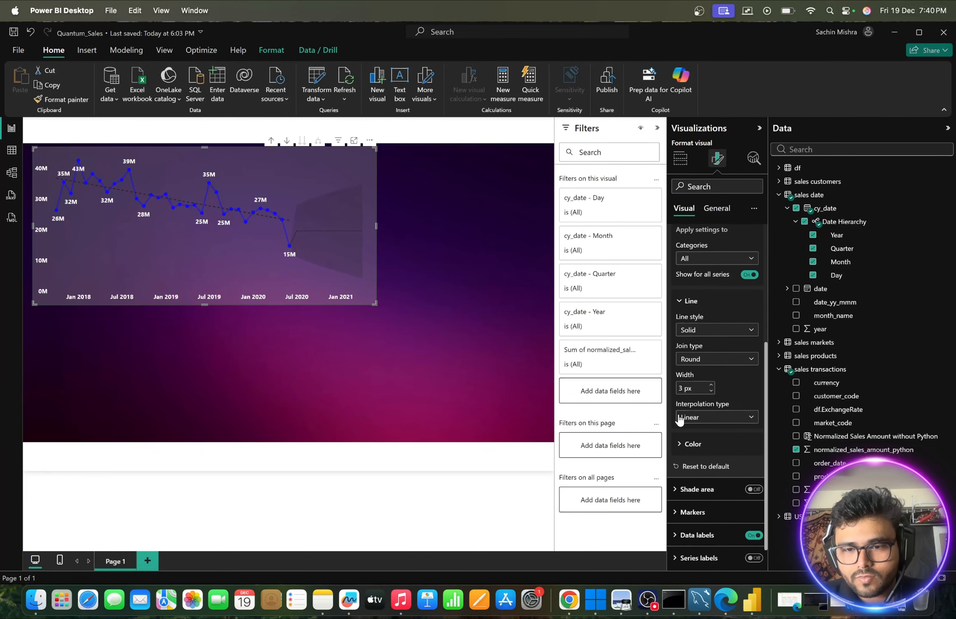
click(679, 446)
scroll(700, 454, down, 2)
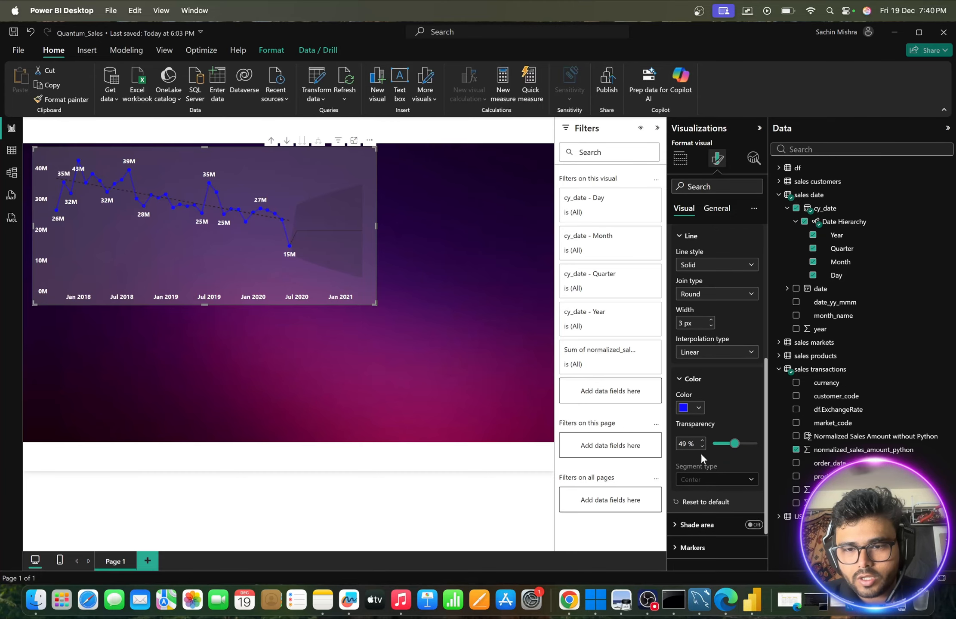
click(699, 409)
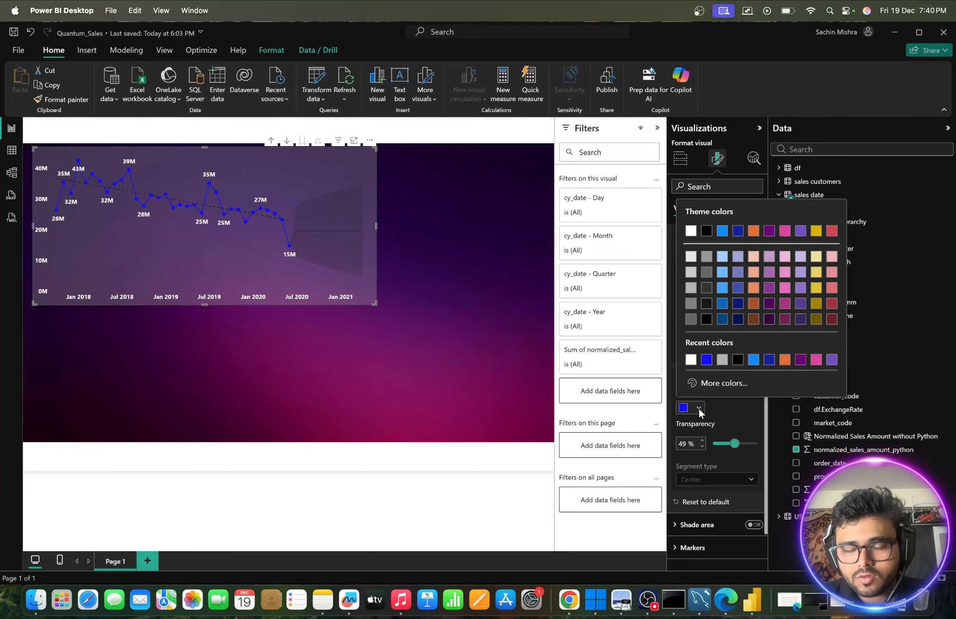
click(720, 383)
mouse_move(760, 347)
mouse_down()
mouse_move(782, 345)
mouse_move(757, 346)
mouse_up()
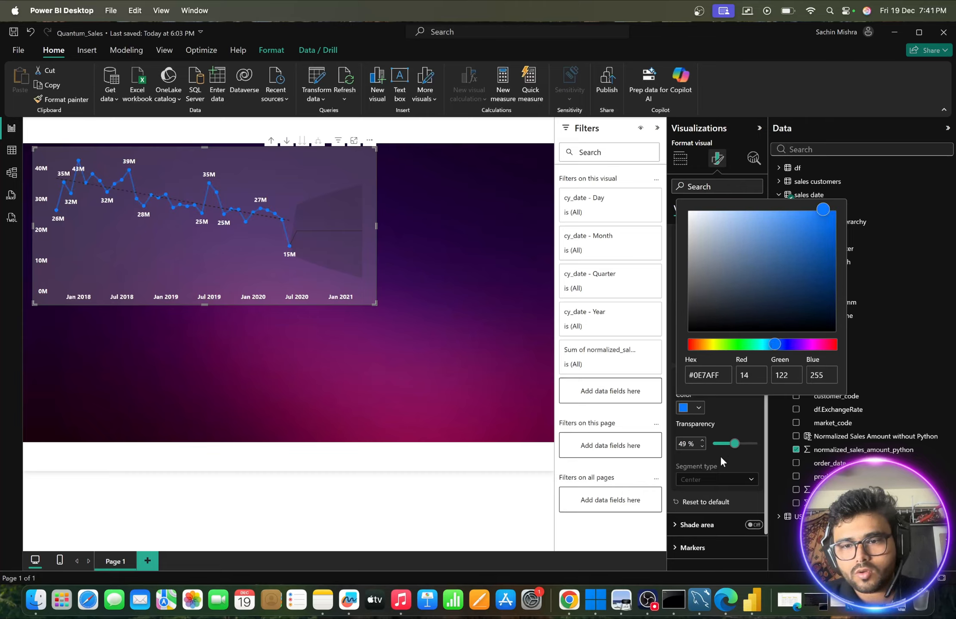
click(730, 415)
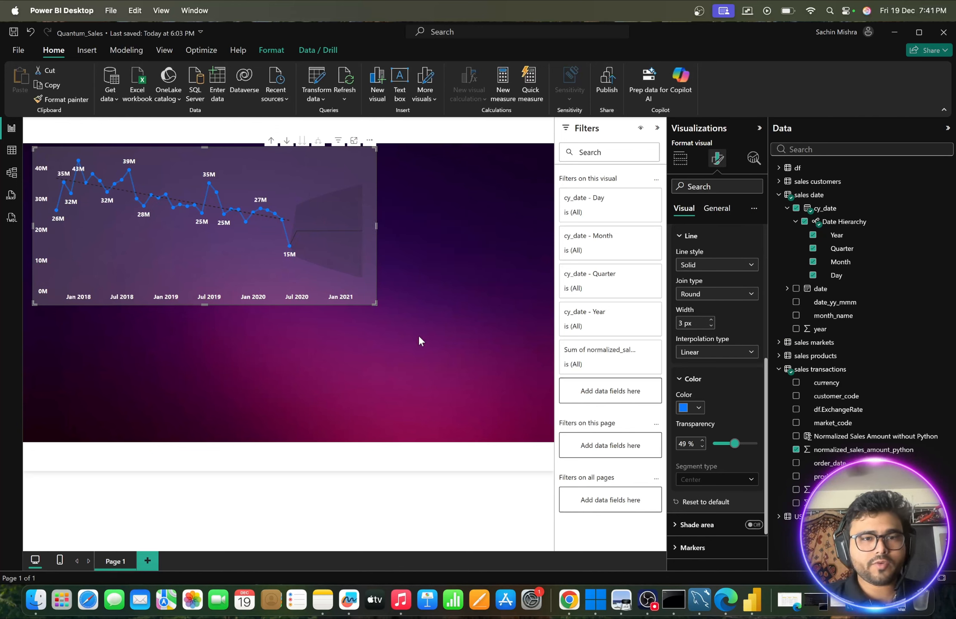
click(456, 214)
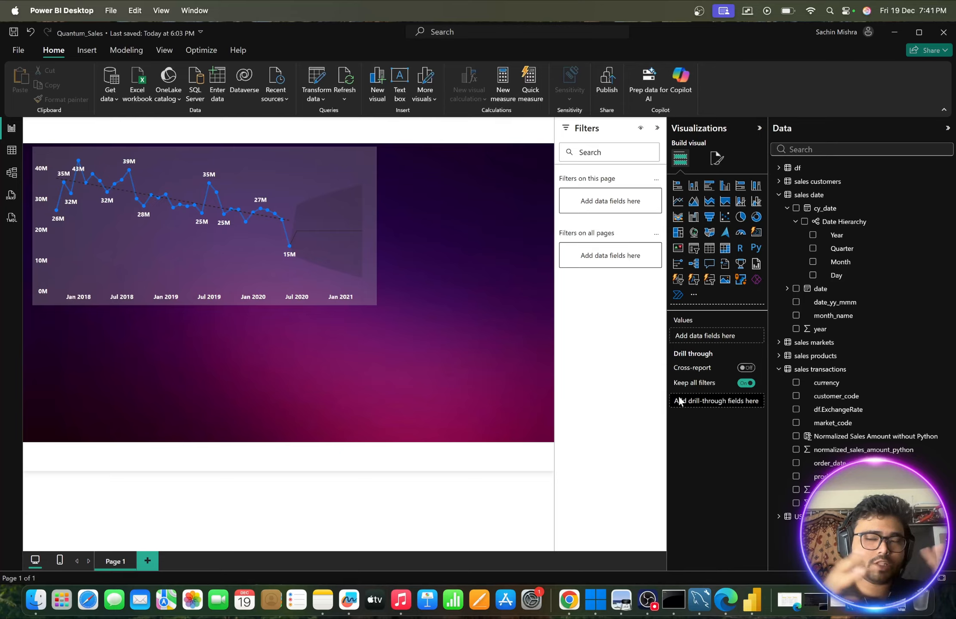
- Add a KPI visual with the sum of normalized_sales_amount_python as its value and convert it to a card
click(678, 248)
drag(255, 375, 426, 314)
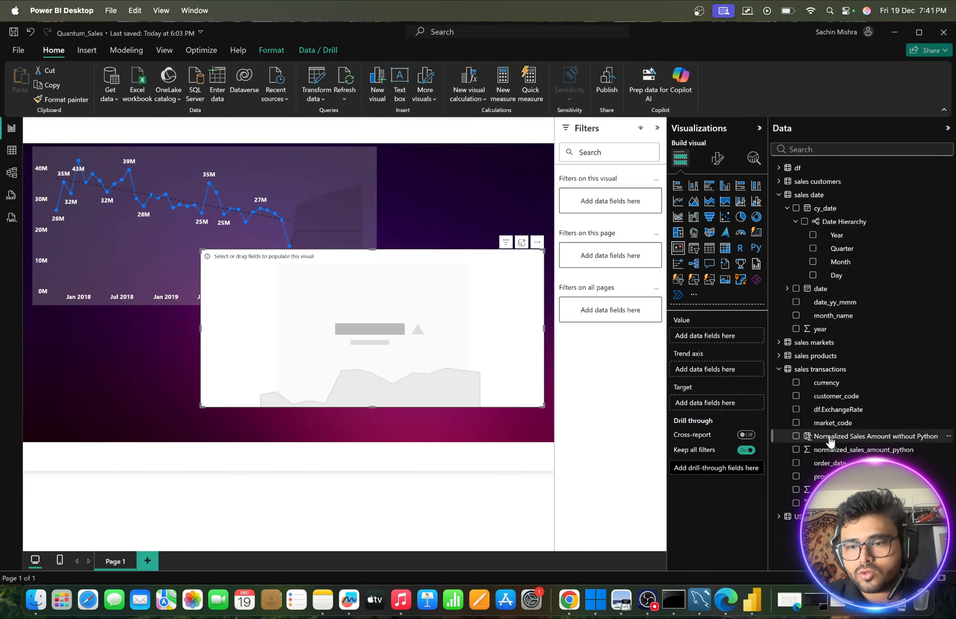
click(806, 372)
drag(849, 453, 390, 315)
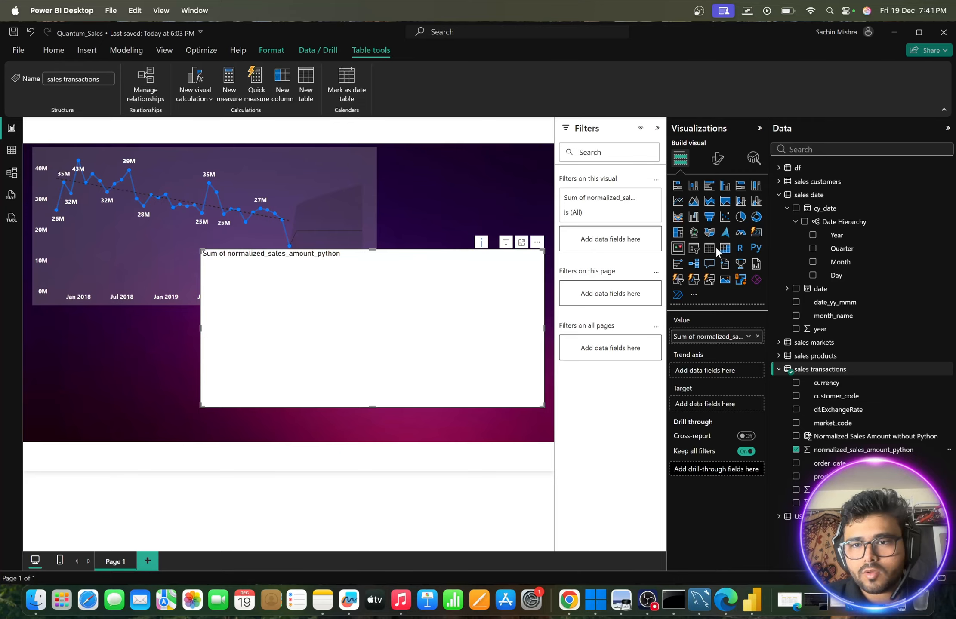
click(756, 232)
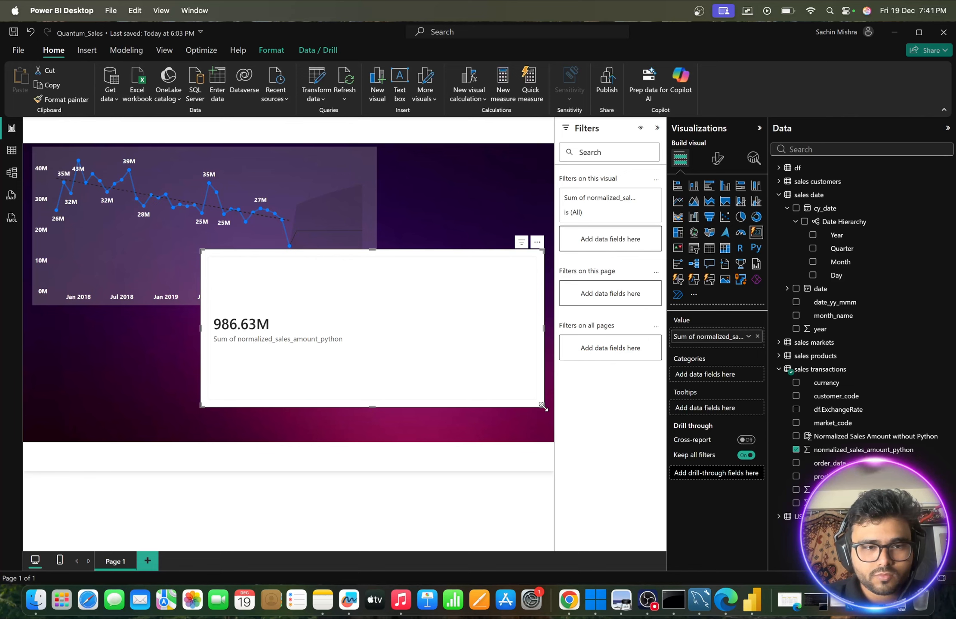
- Shrink the card to a smaller rectangle wide enough for its full label and place it against the line chart's right edge
drag(543, 406, 349, 361)
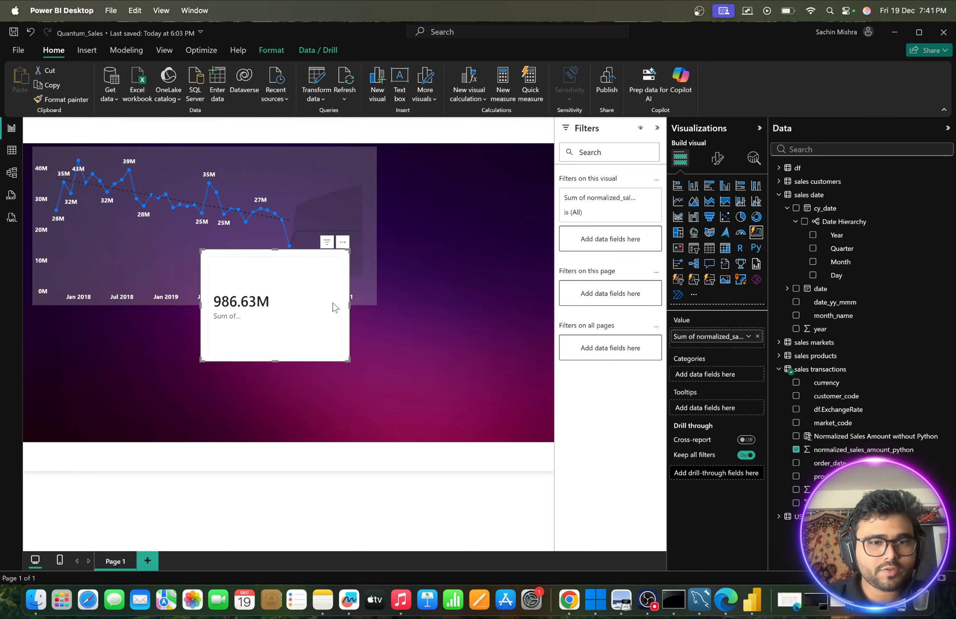
drag(349, 304, 400, 308)
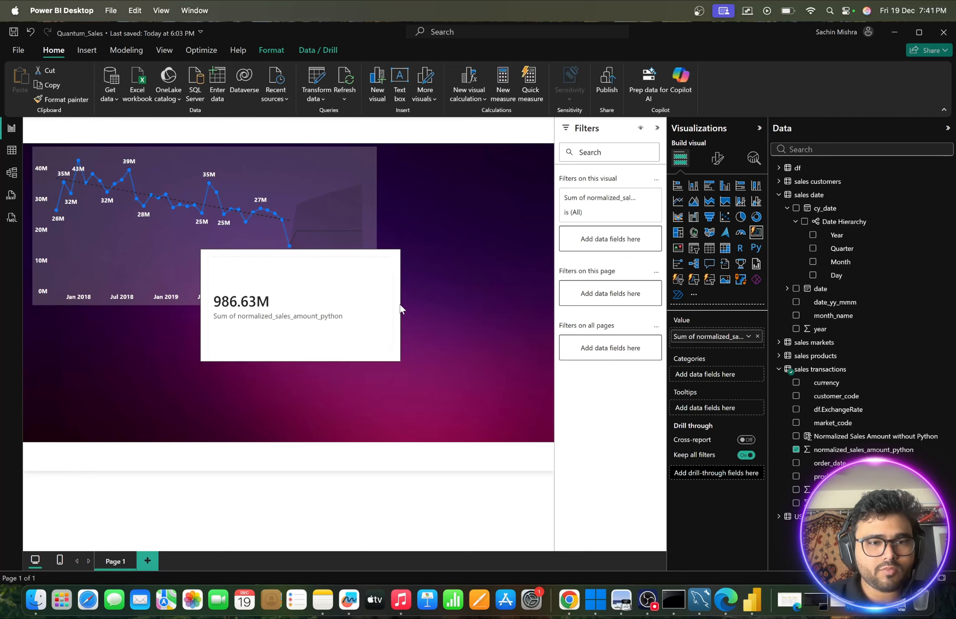
drag(318, 272, 473, 184)
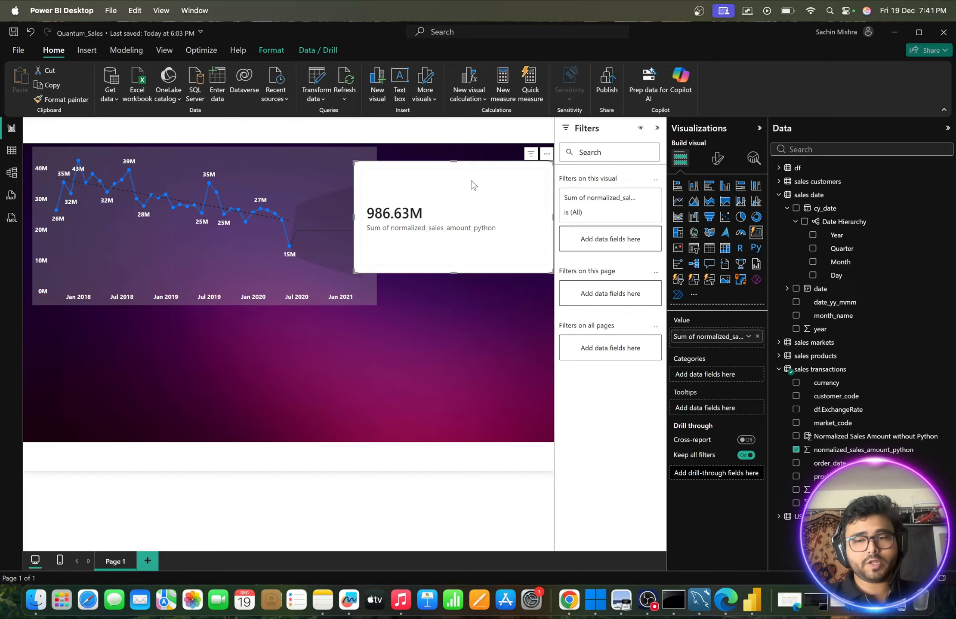
- Try a larger corner radius on the card's rounded rectangle shape and view the card deselected
click(716, 165)
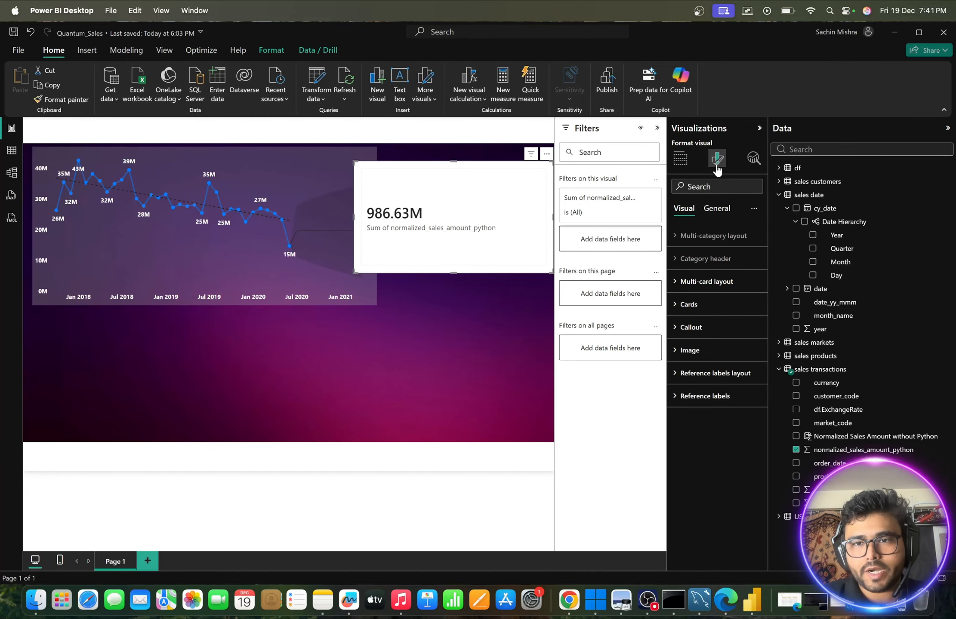
click(715, 210)
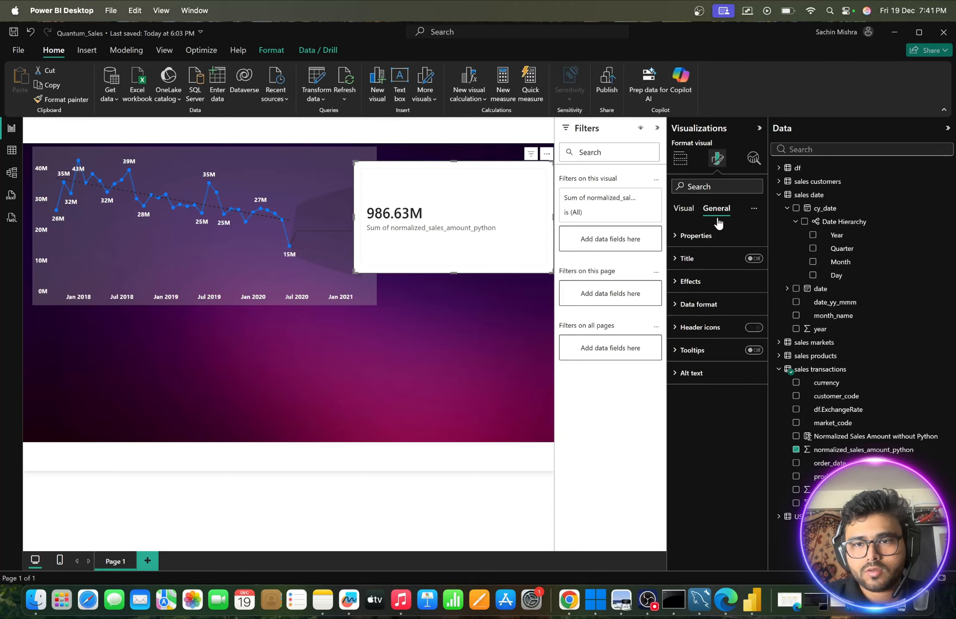
click(677, 259)
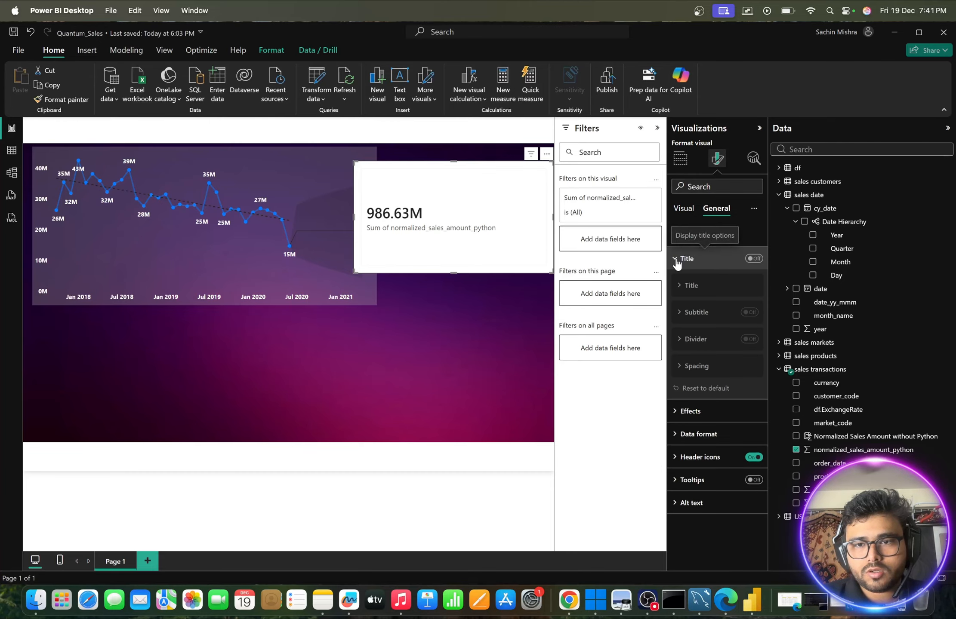
click(676, 260)
click(684, 210)
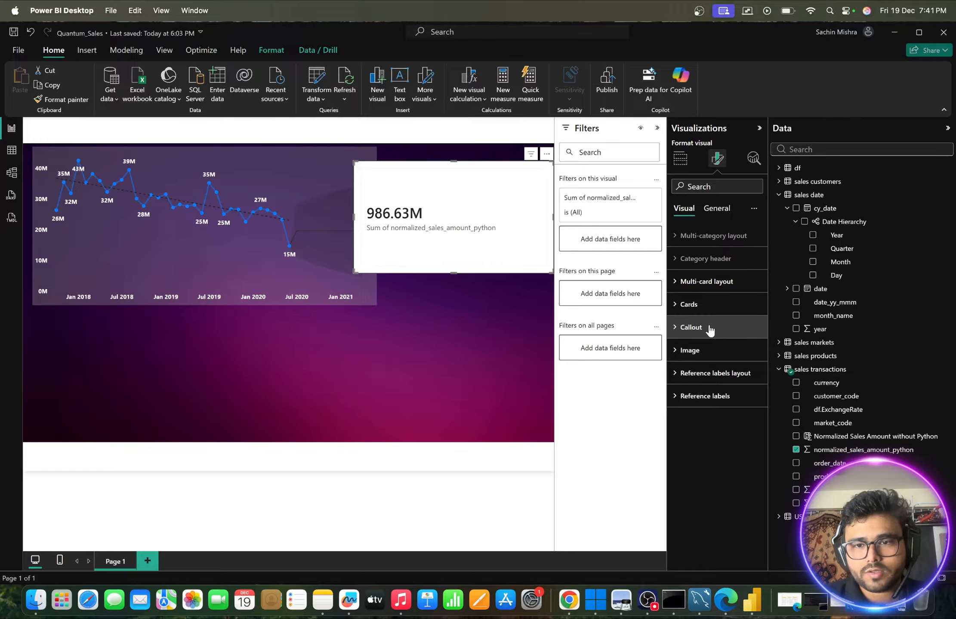
click(678, 310)
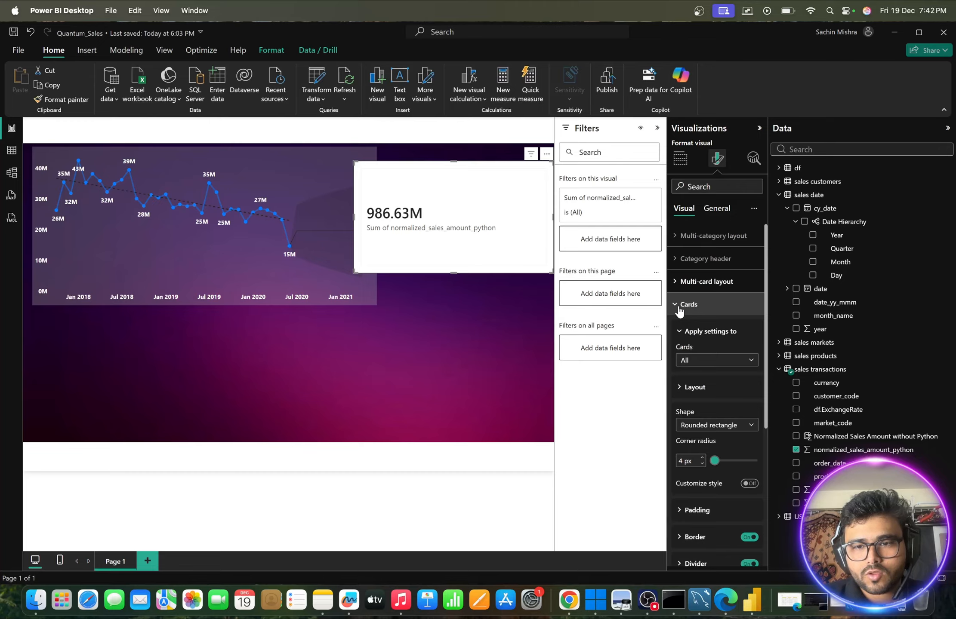
scroll(702, 360, down, 2)
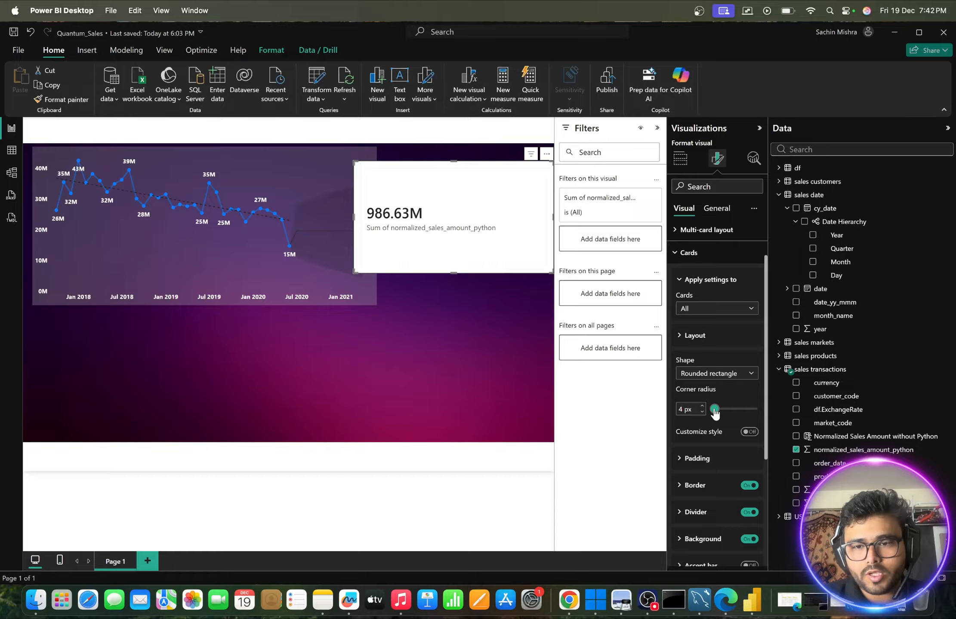
drag(714, 412, 723, 412)
click(462, 318)
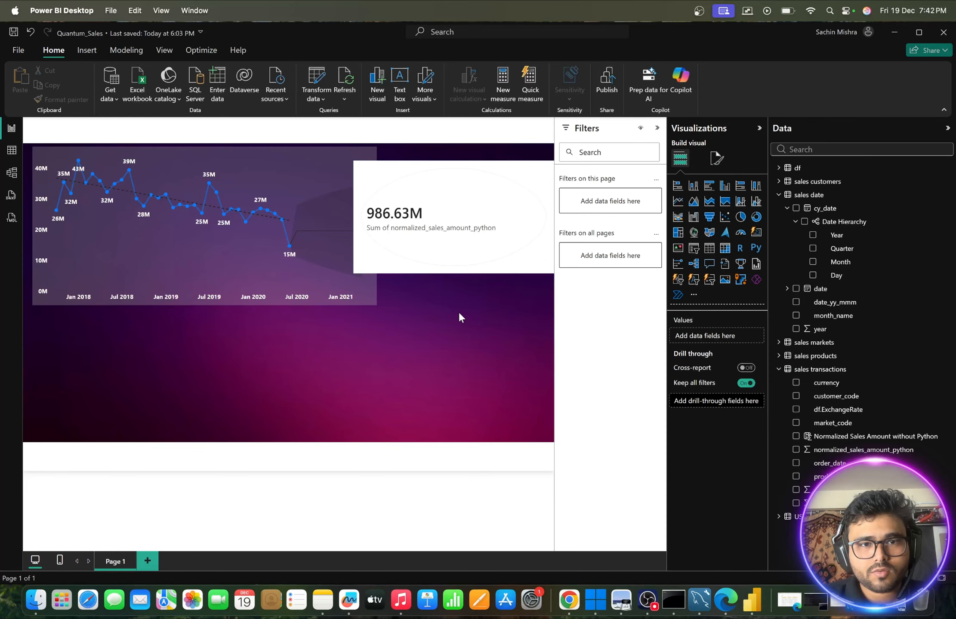
click(428, 212)
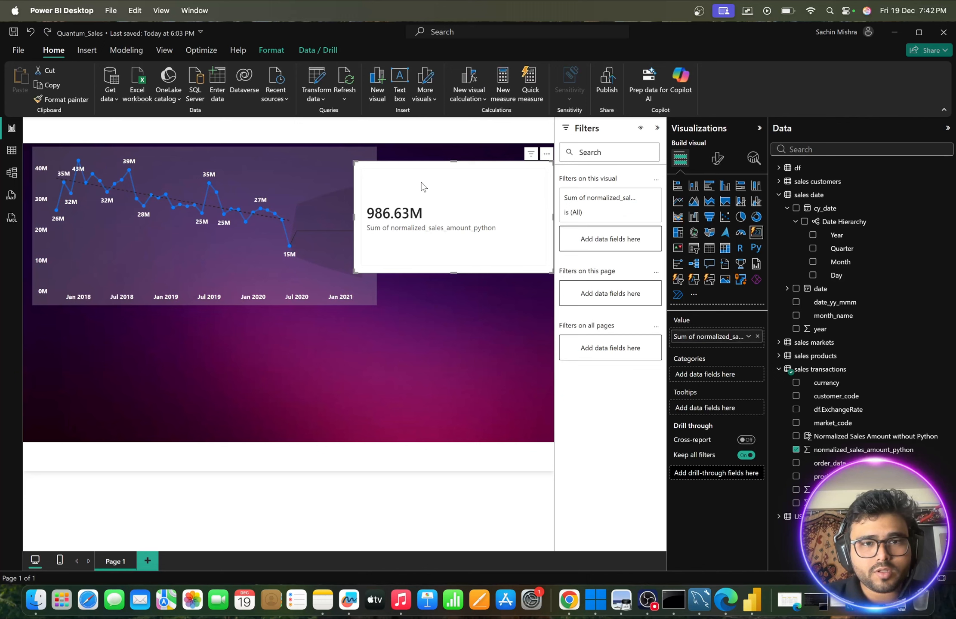
click(716, 165)
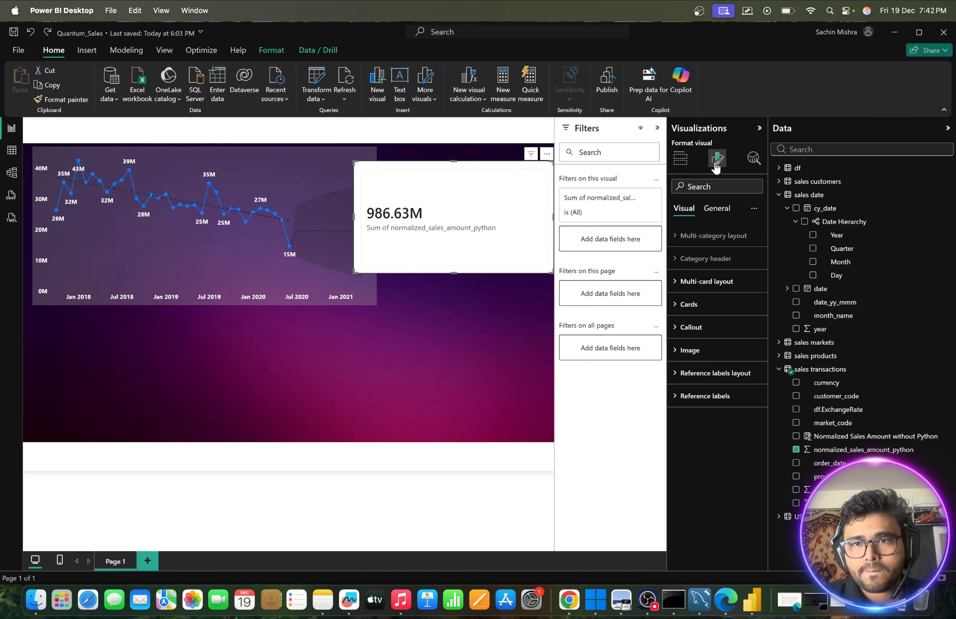
click(716, 210)
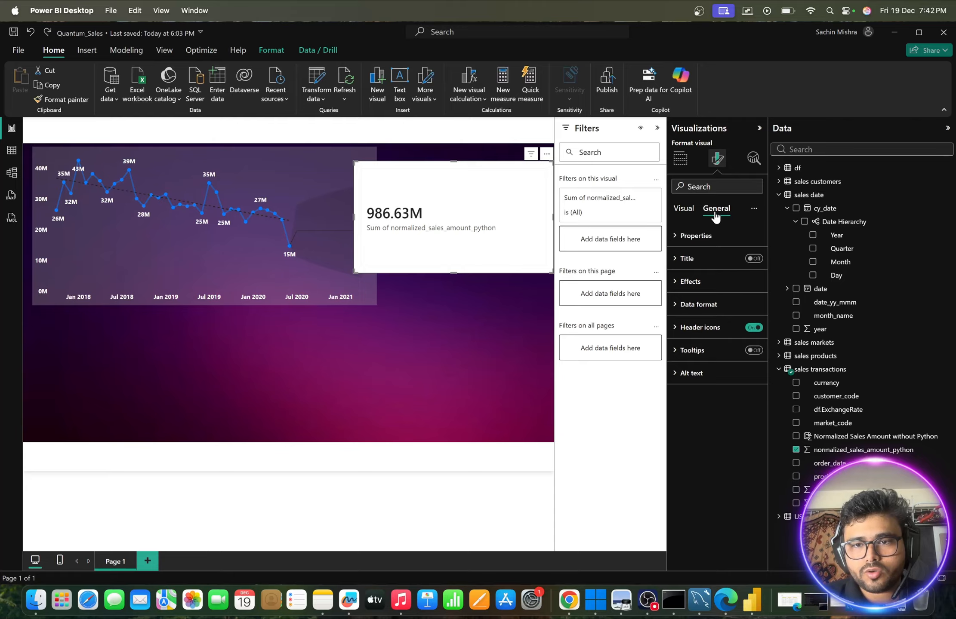
click(678, 282)
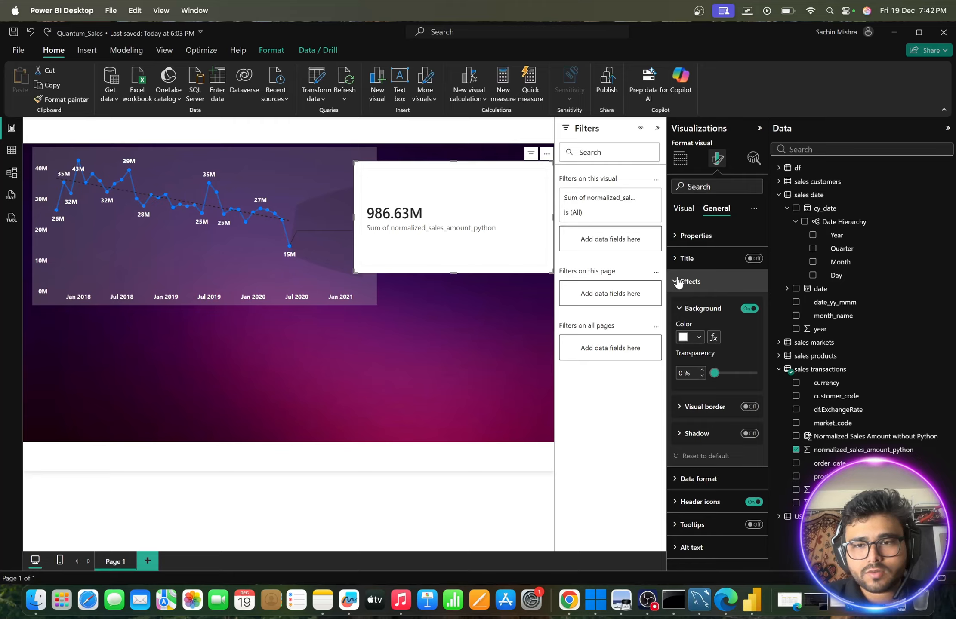
click(699, 337)
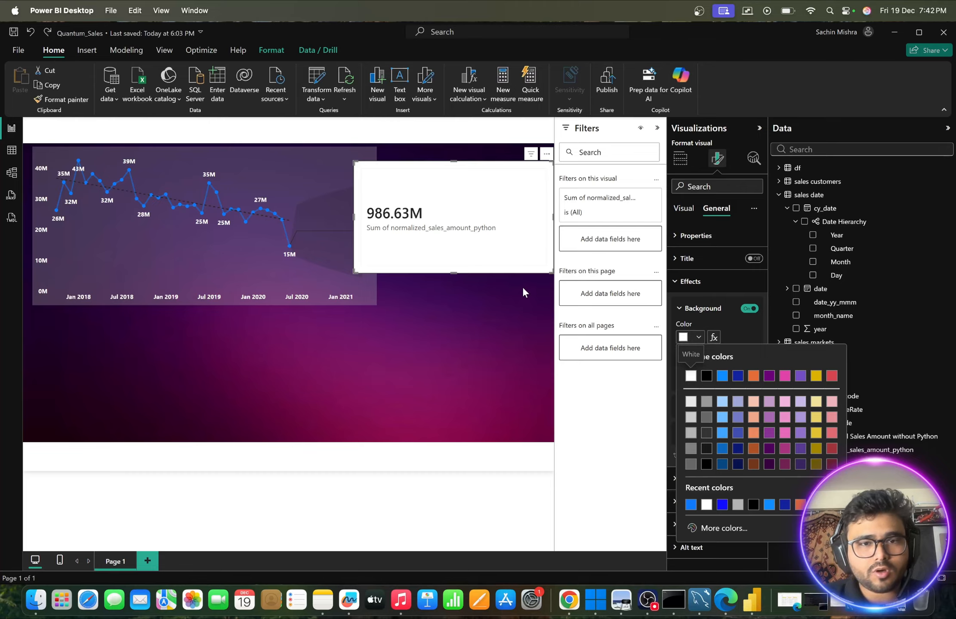
click(518, 306)
- Copy the line chart's formatting onto the card with Format Painter and nudge the card slightly downwards
click(323, 163)
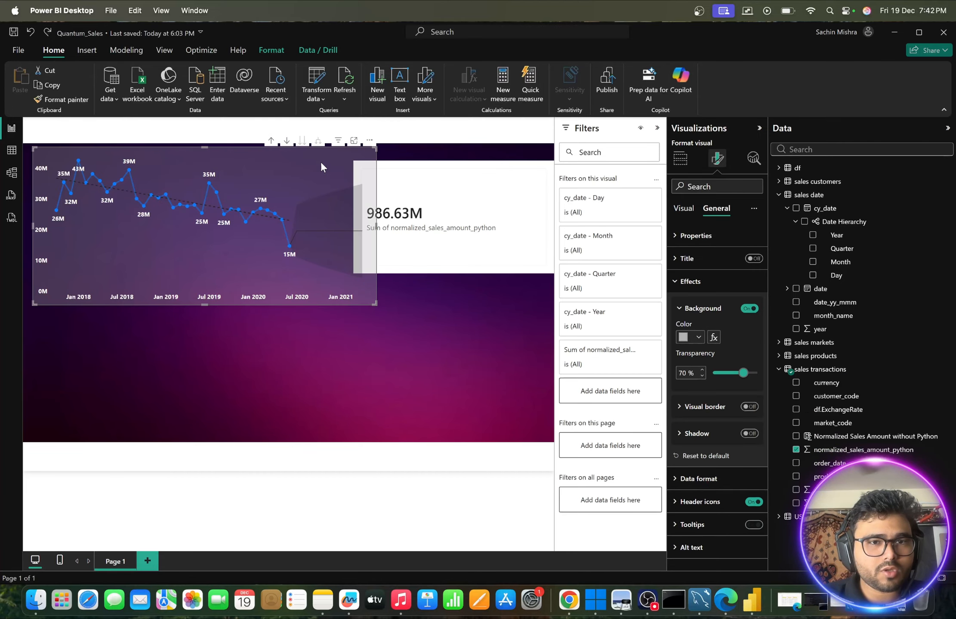
click(48, 100)
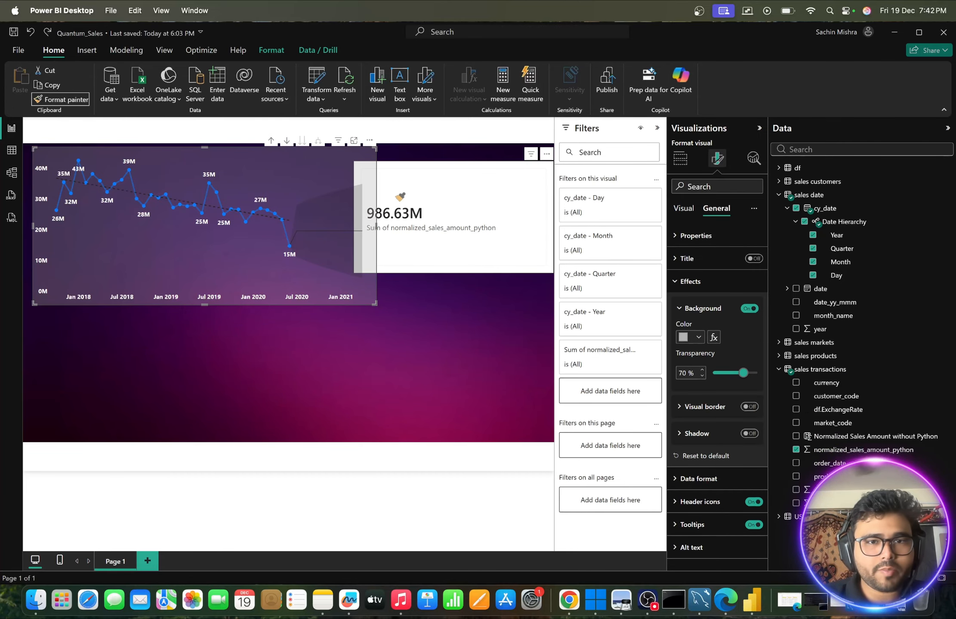
click(427, 179)
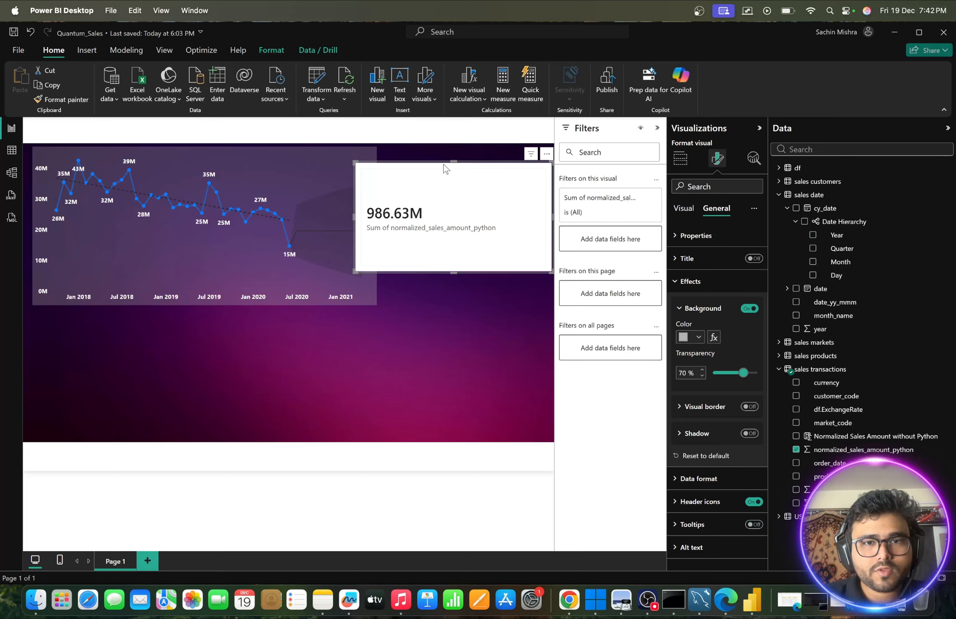
mouse_move(445, 168)
mouse_down()
mouse_move(416, 245)
mouse_move(467, 207)
mouse_move(461, 173)
mouse_up()
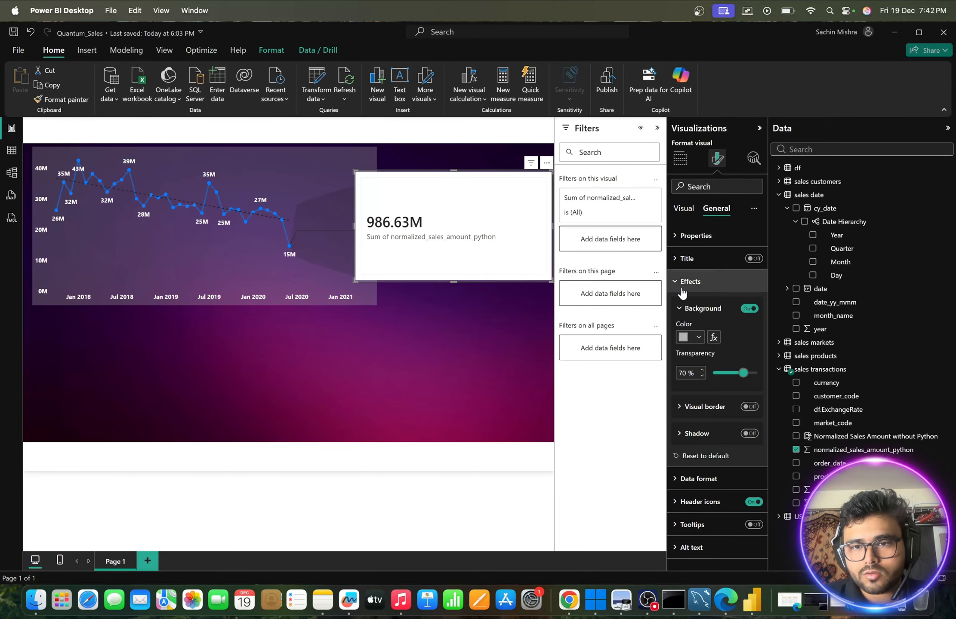
- Set the card's background to the third grey shade of the white theme colour and move the card to the page's lower right corner
click(698, 338)
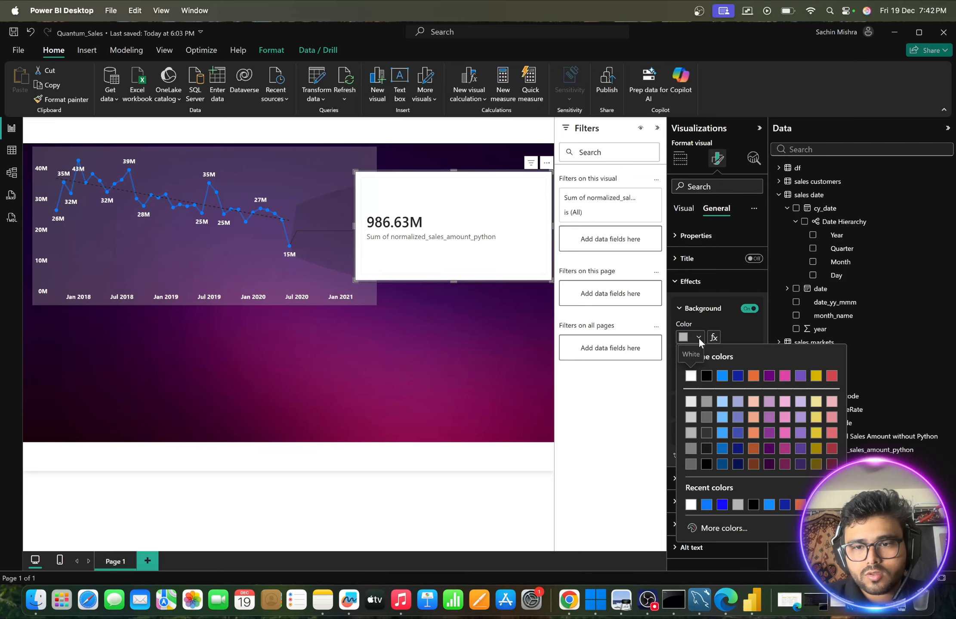
click(691, 432)
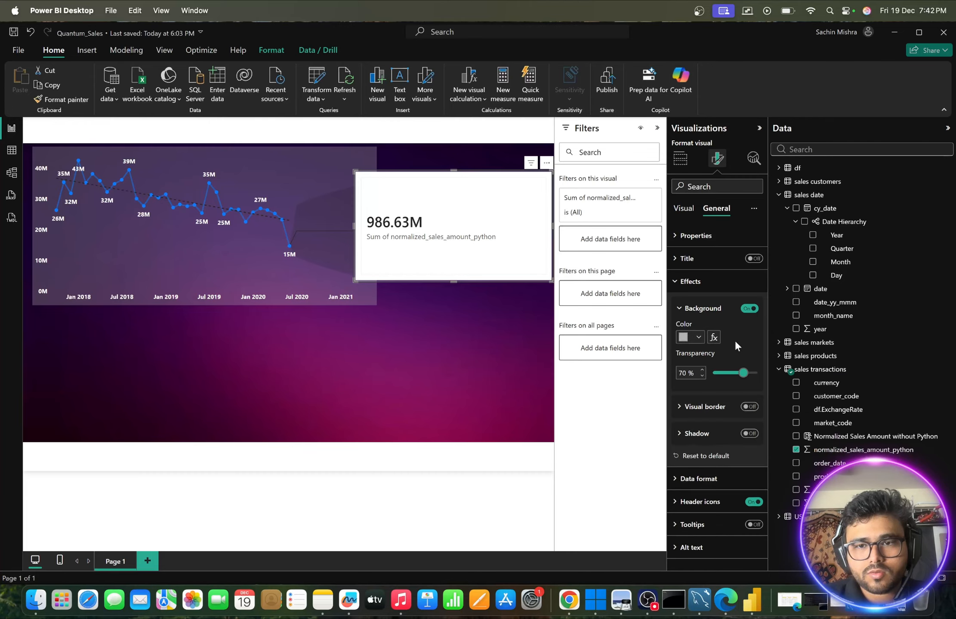
click(688, 308)
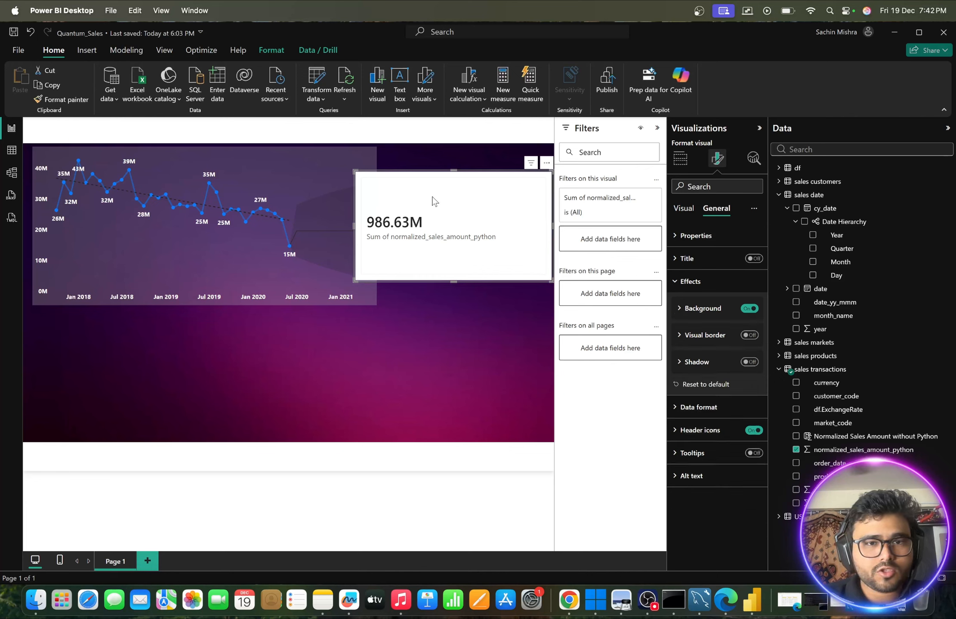
drag(434, 200, 433, 353)
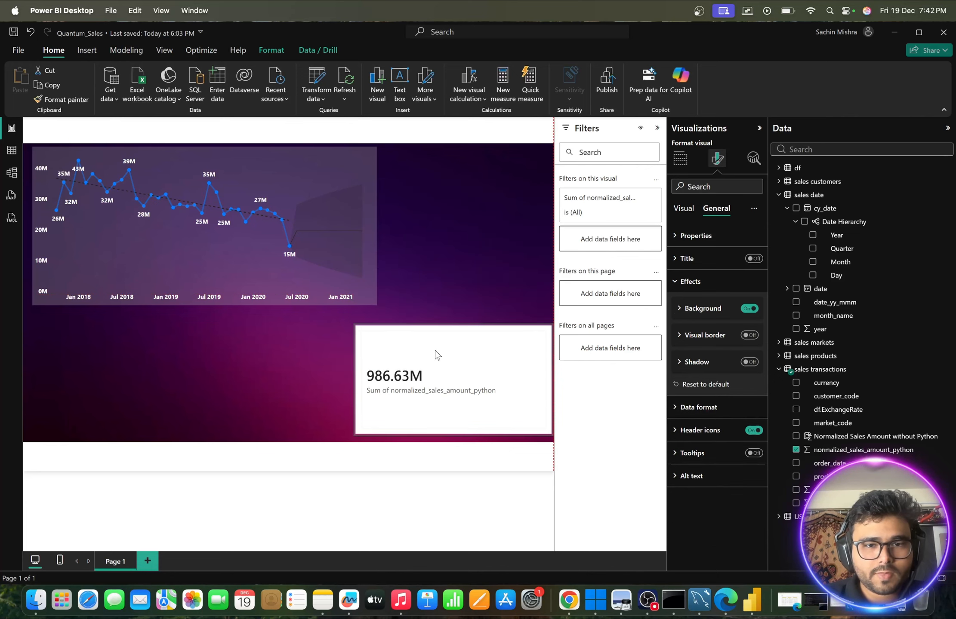
click(456, 235)
- Remove the existing sales card and insert a new card showing the sum of normalized_sales_amount_python
click(454, 398)
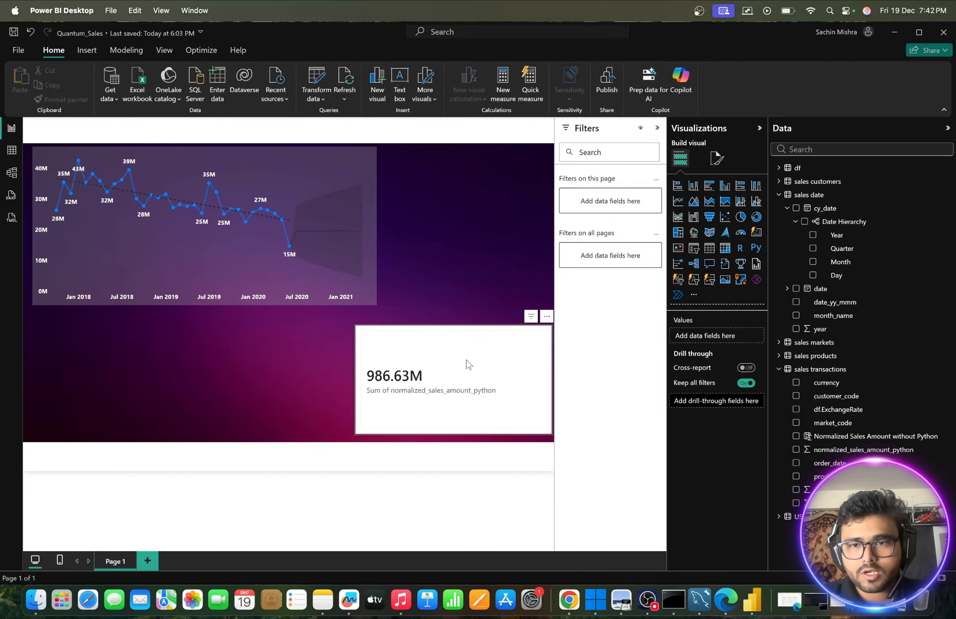
click(547, 316)
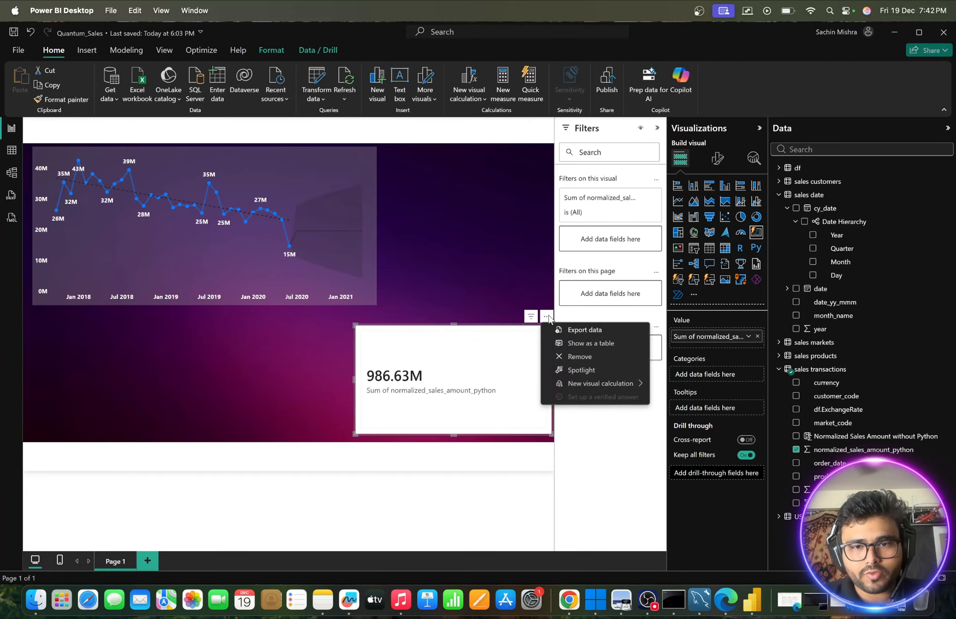
click(573, 358)
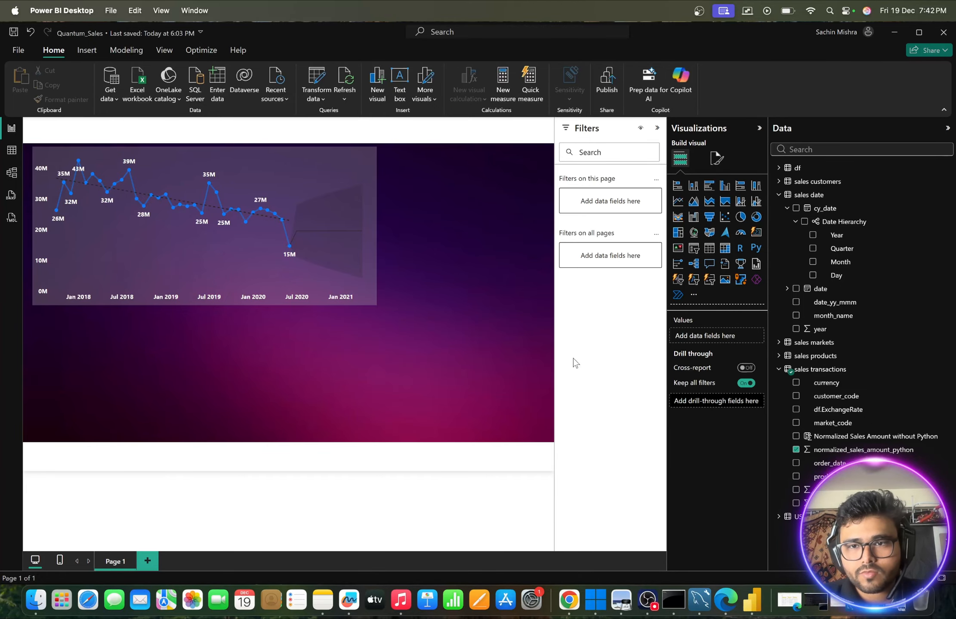
click(756, 233)
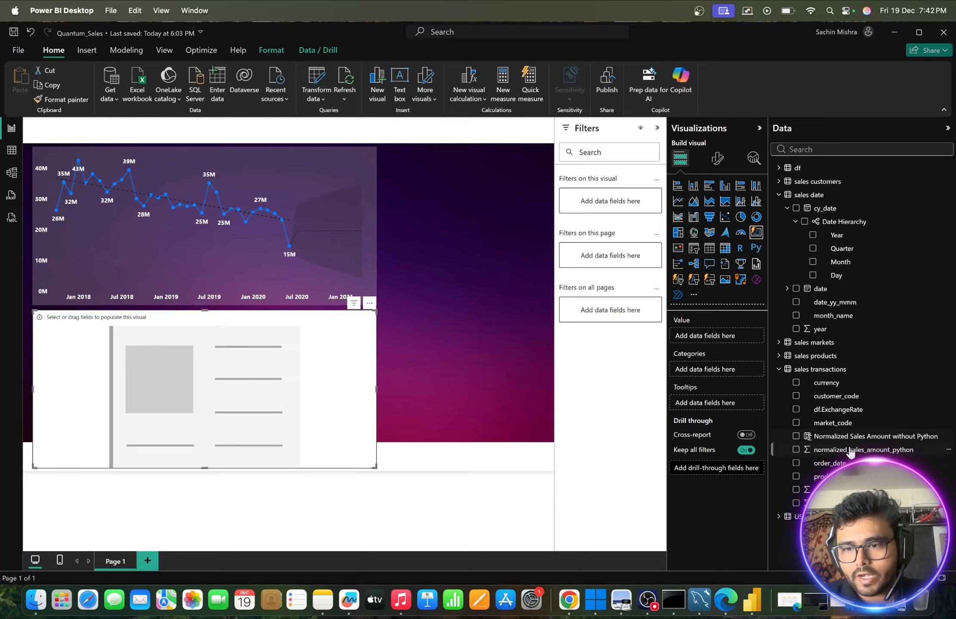
drag(856, 450, 252, 364)
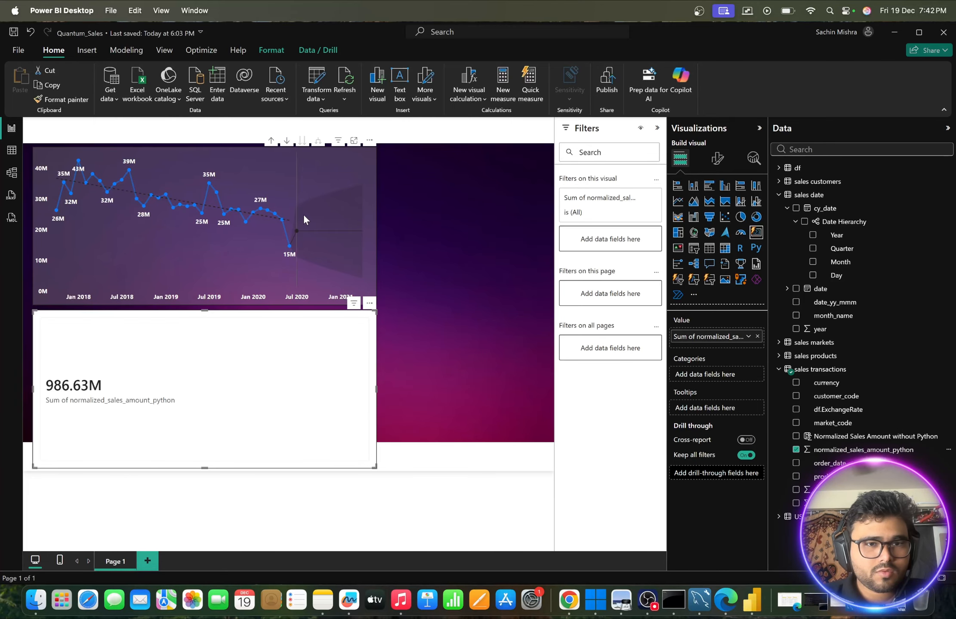
- Copy the line chart's formatting onto the new card with Format Painter and place the card, shrunk to about 327 by 226, below the chart's lower right corner
click(315, 174)
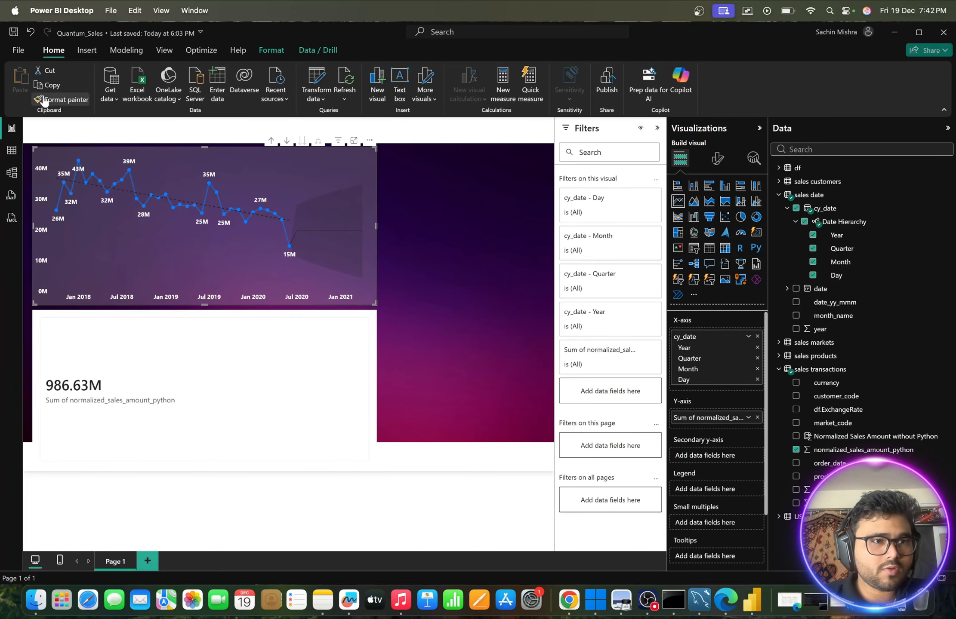
click(62, 100)
click(178, 363)
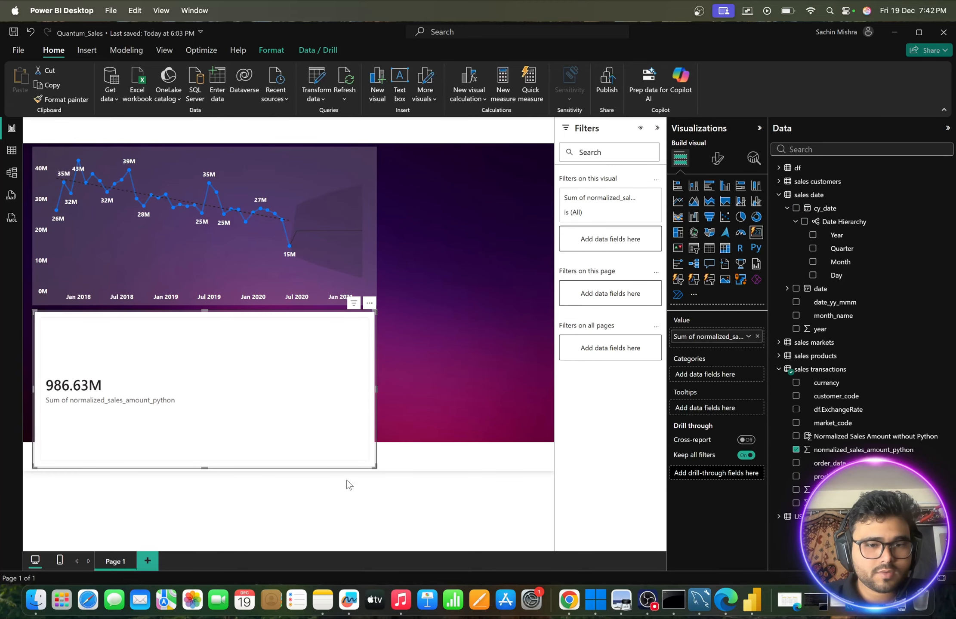
drag(371, 464, 165, 386)
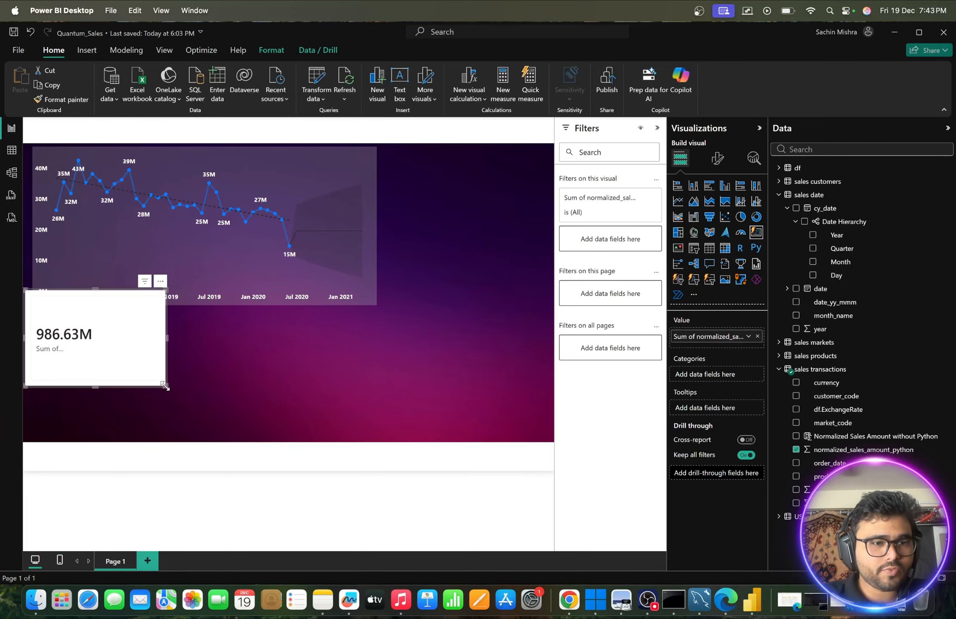
drag(111, 329, 448, 349)
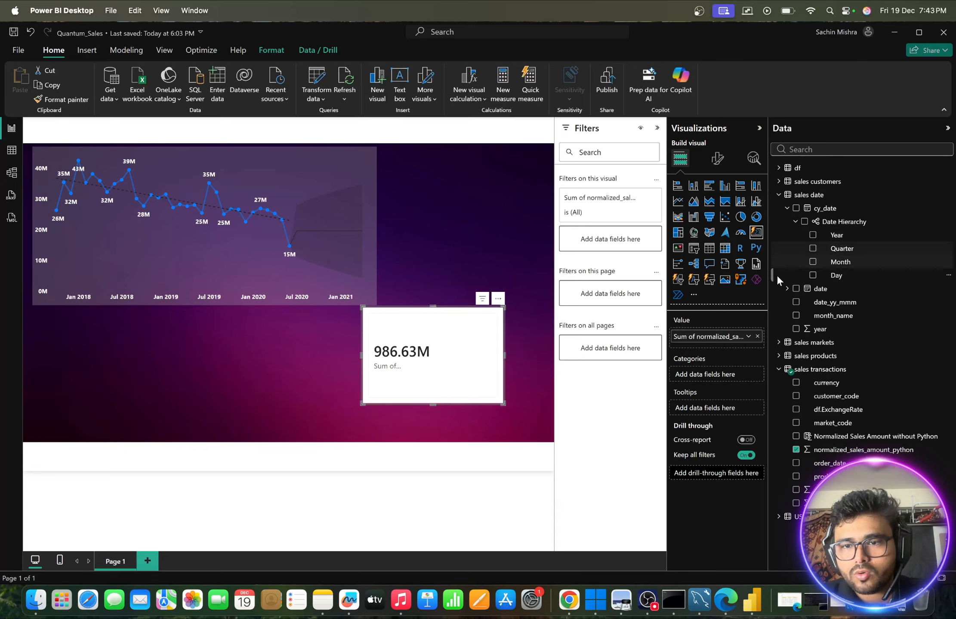
- Examine the card's general formatting settings for size, title and data format
click(718, 158)
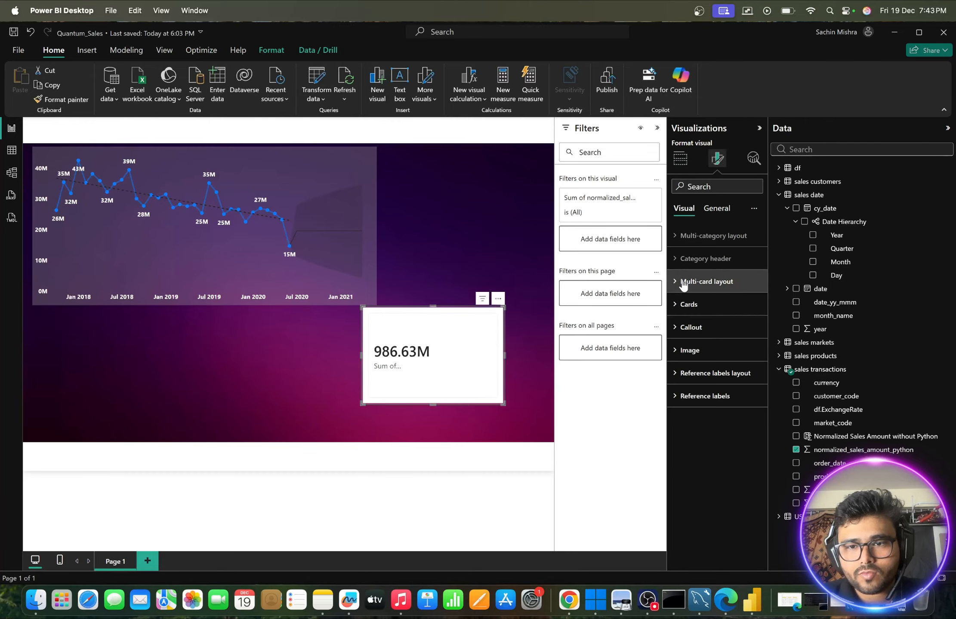
click(718, 210)
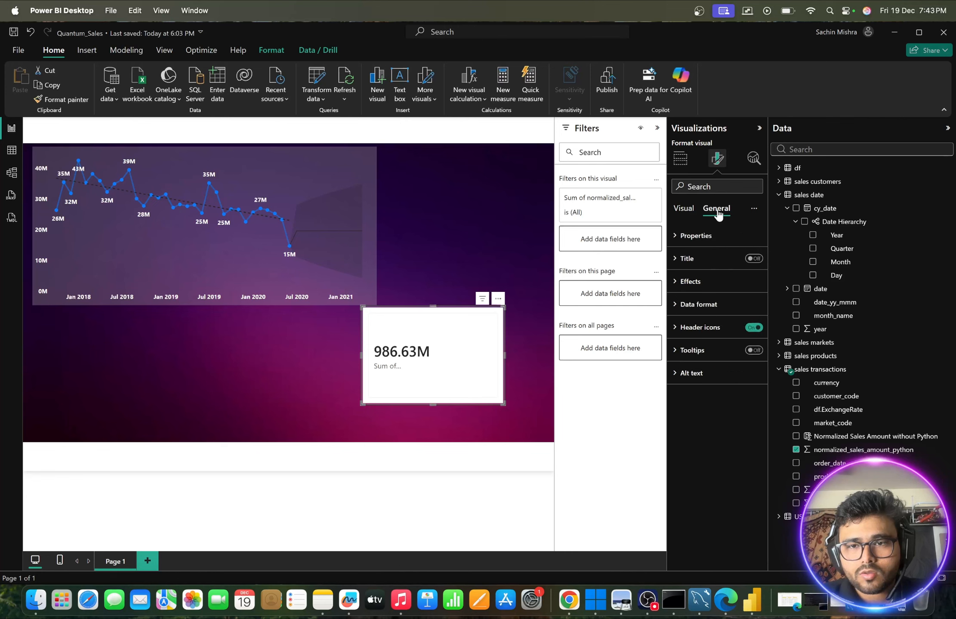
click(686, 236)
scroll(701, 291, down, 1)
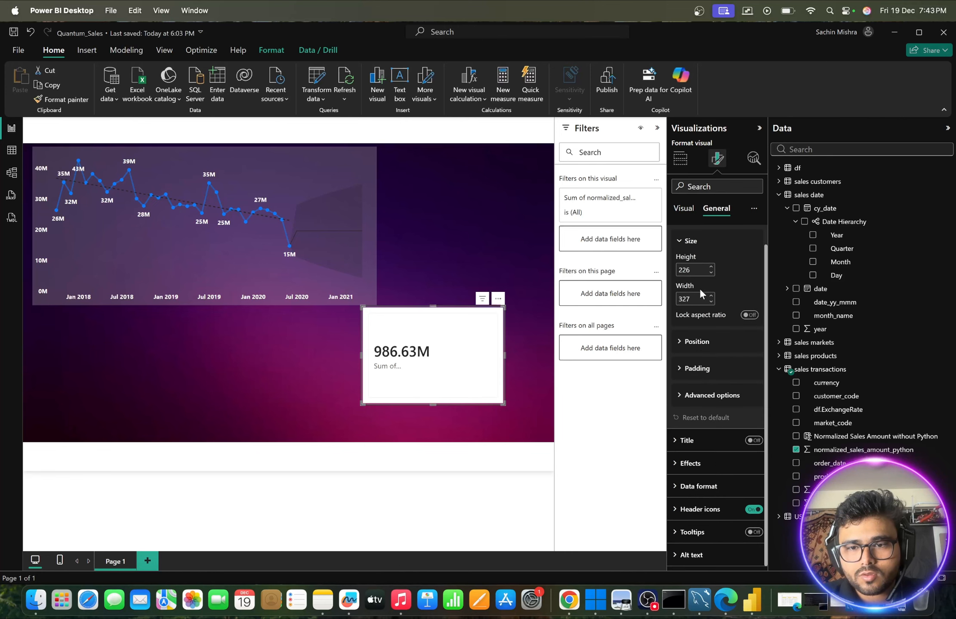
click(681, 242)
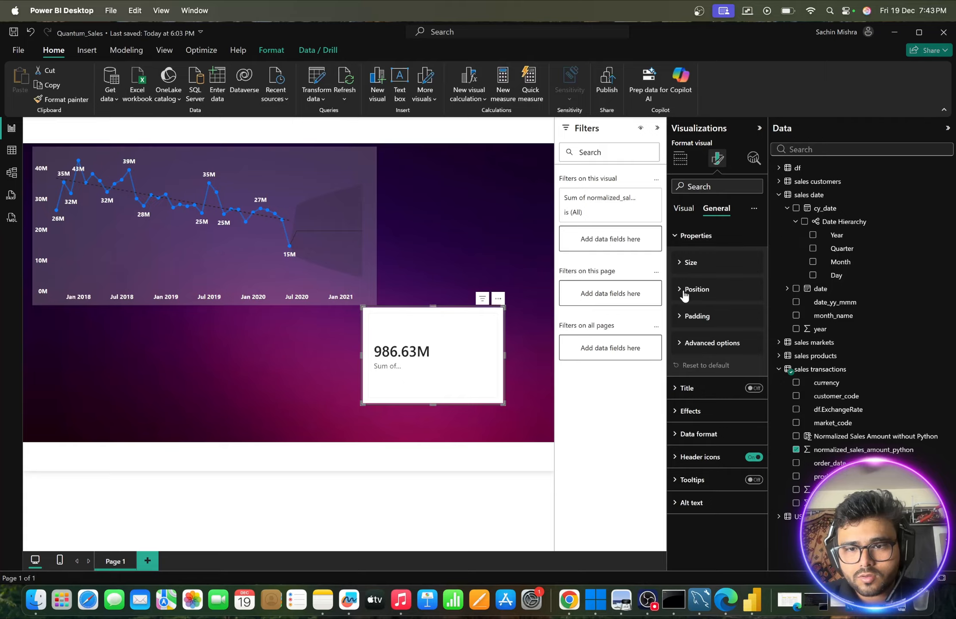
click(676, 396)
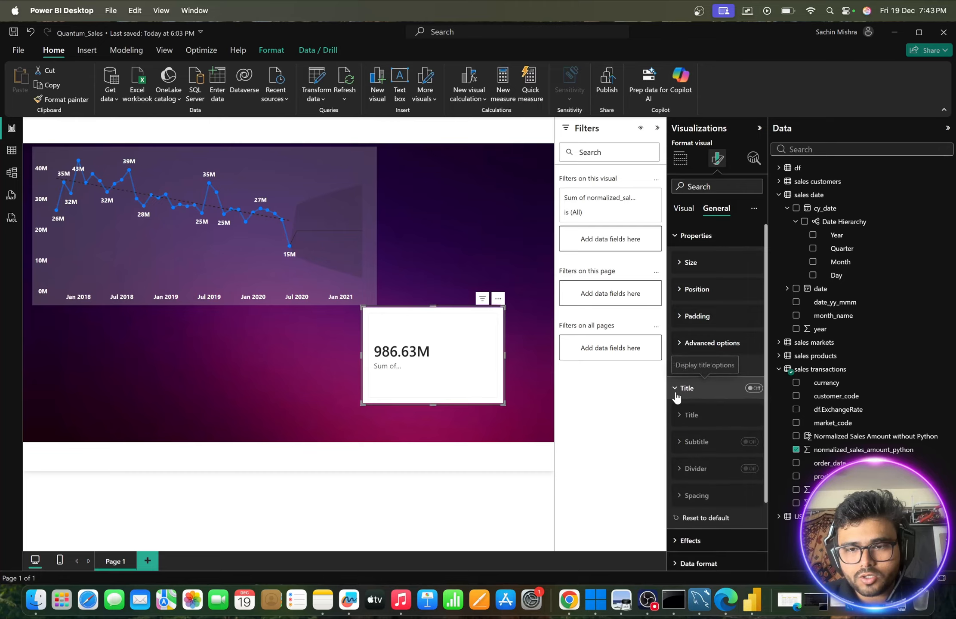
click(676, 396)
click(676, 395)
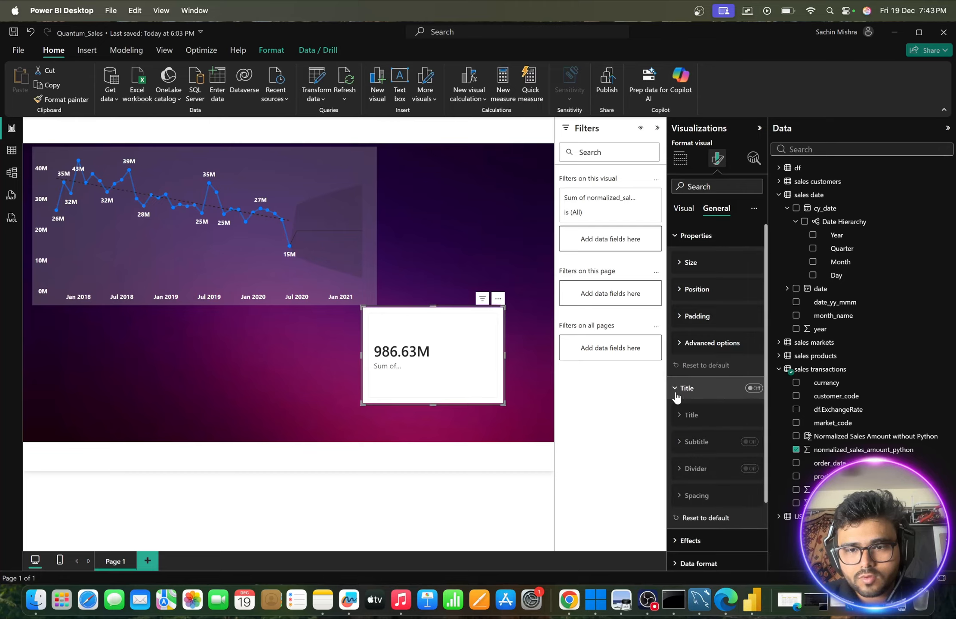
click(676, 396)
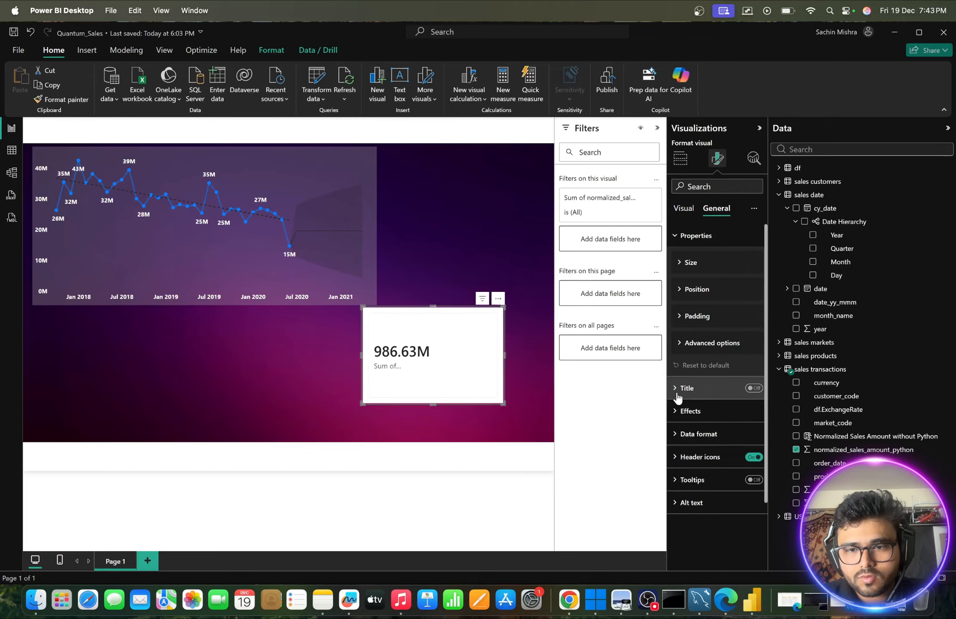
click(675, 436)
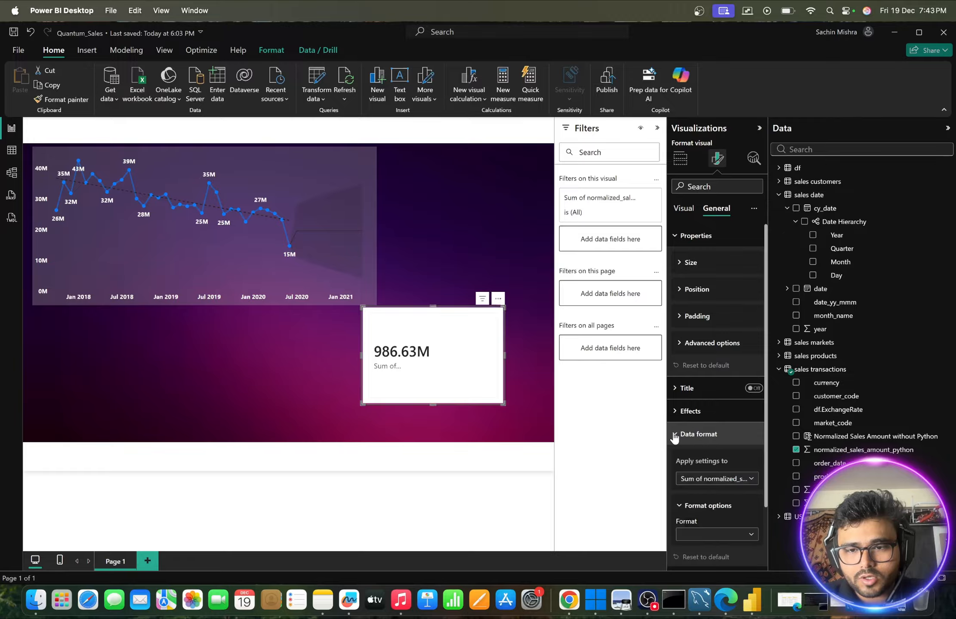
click(701, 482)
click(708, 493)
scroll(709, 496, down, 2)
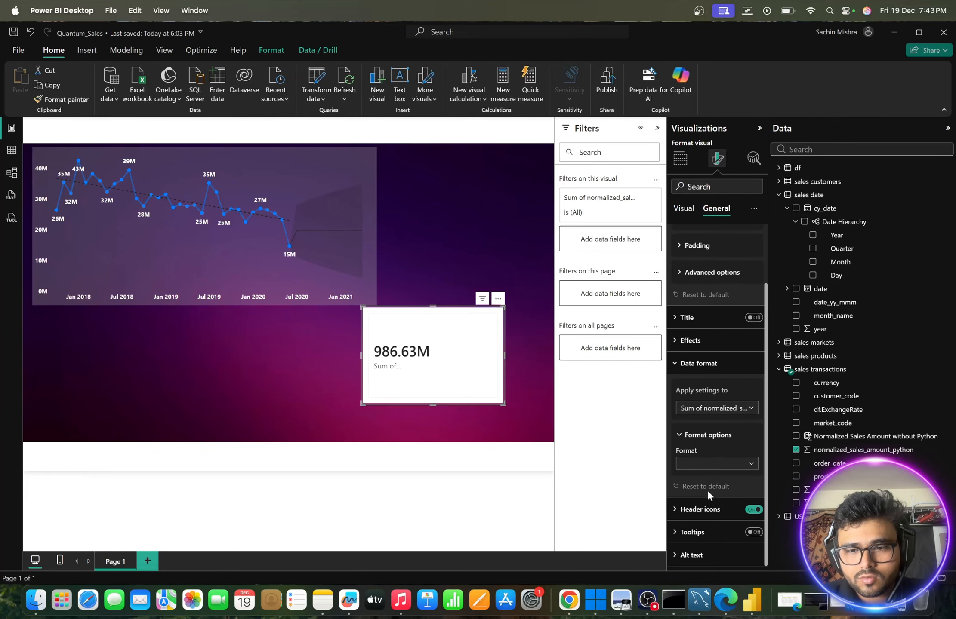
- Set the card's header icon background to the third grey shade of the white theme colour with 72% transparency
click(710, 506)
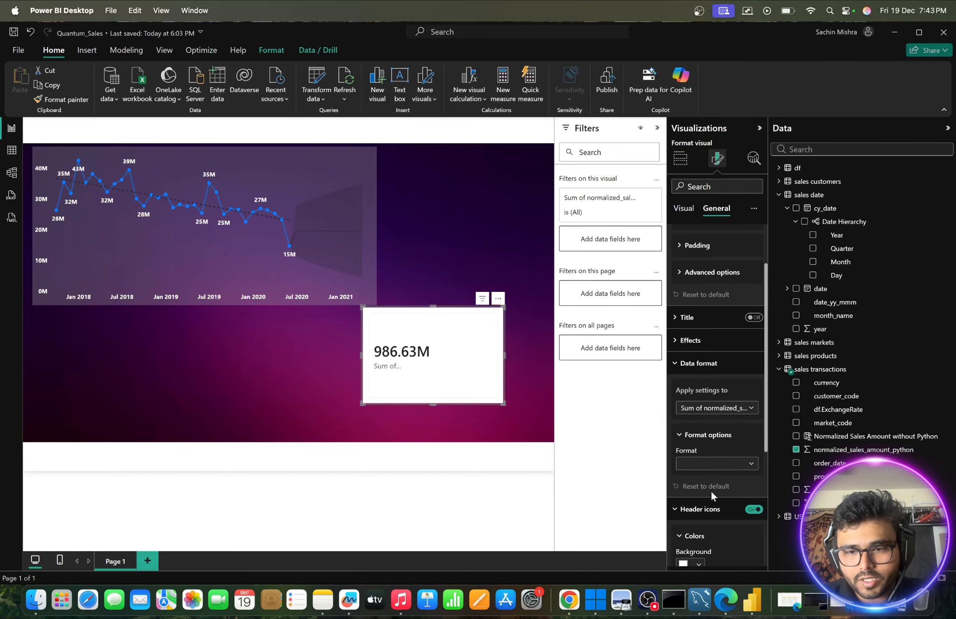
scroll(711, 491, down, 3)
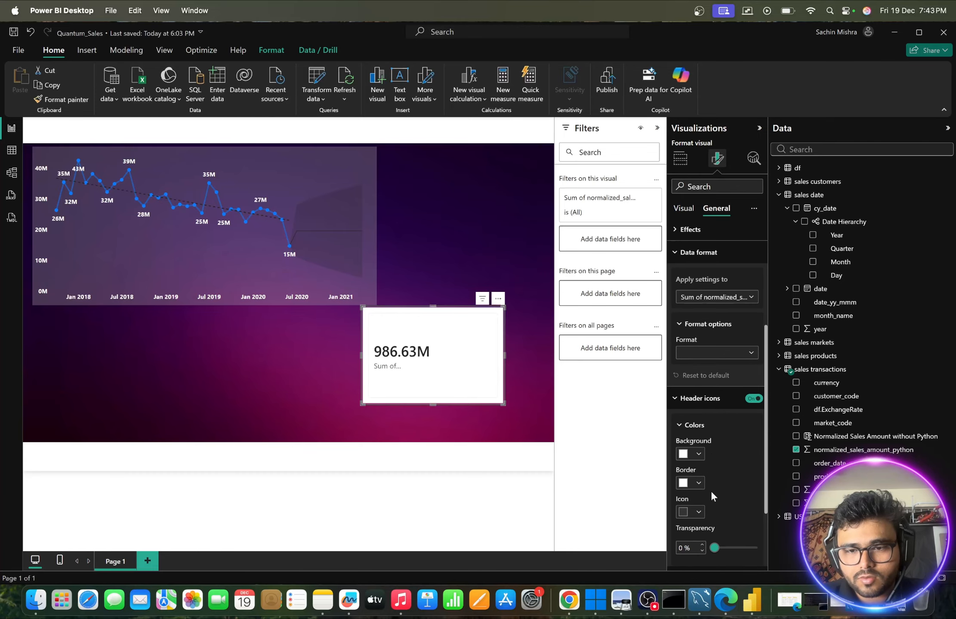
click(699, 455)
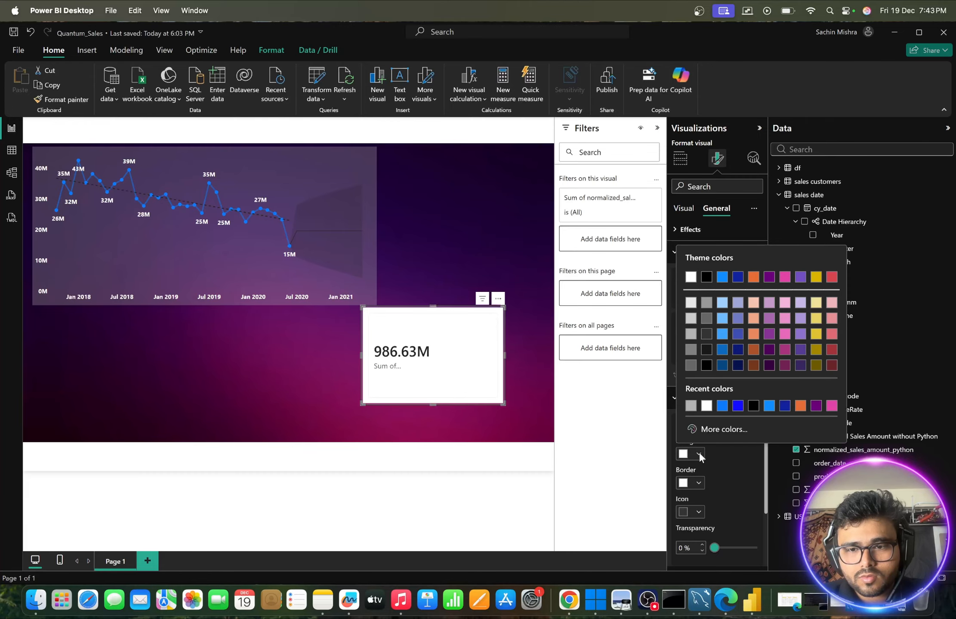
click(694, 336)
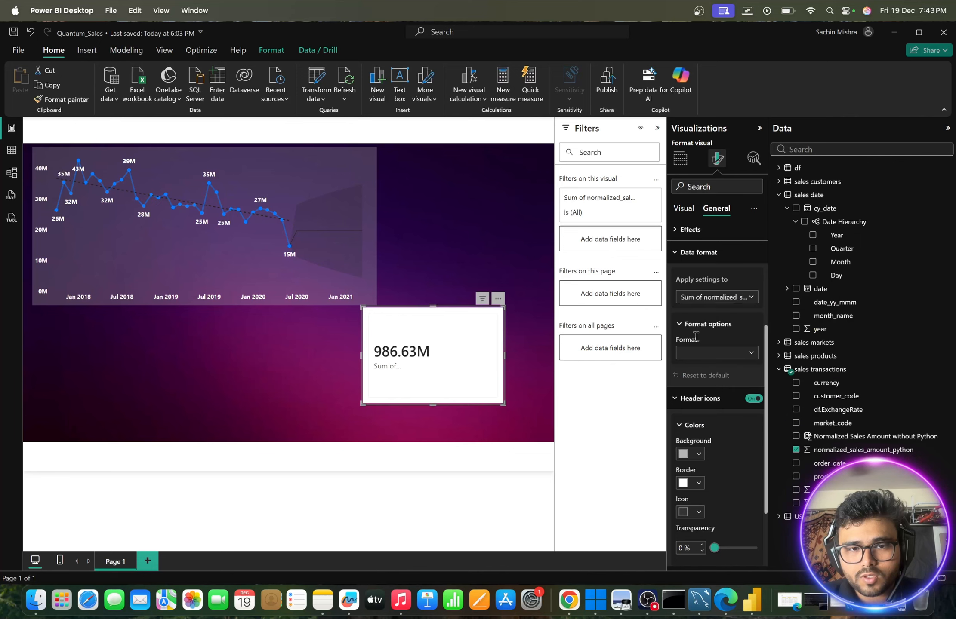
scroll(694, 460, down, 2)
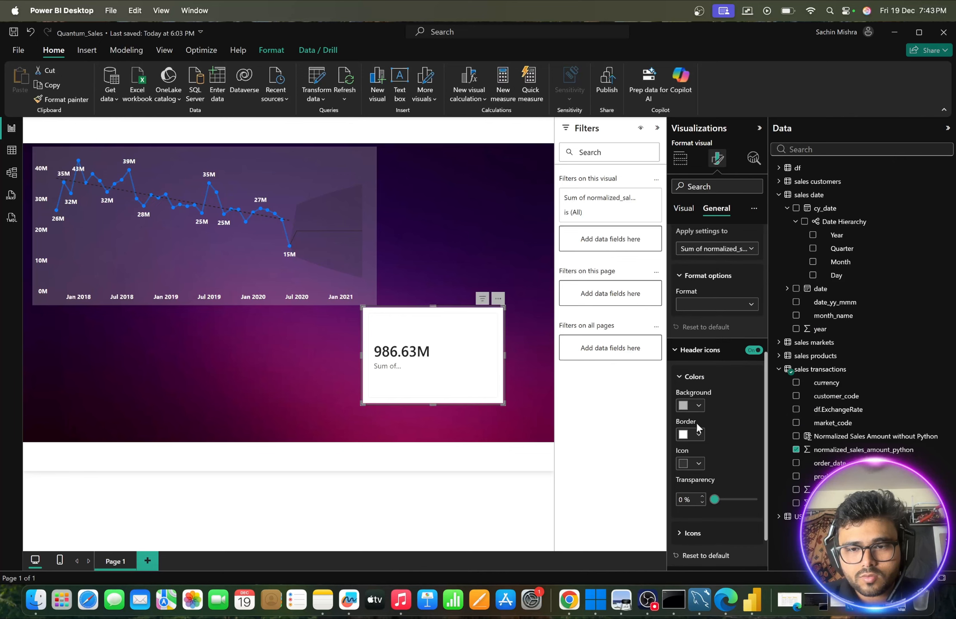
drag(714, 501, 744, 502)
scroll(735, 460, down, 2)
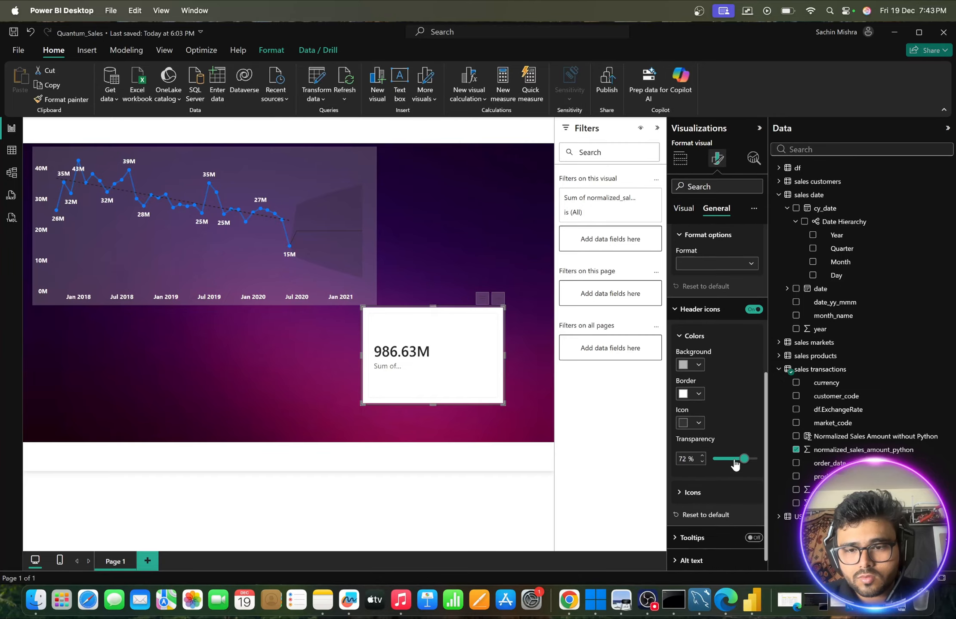
- Fill the inner card background with the third grey shade of the white theme colour at 63% transparency
scroll(706, 363, up, 10)
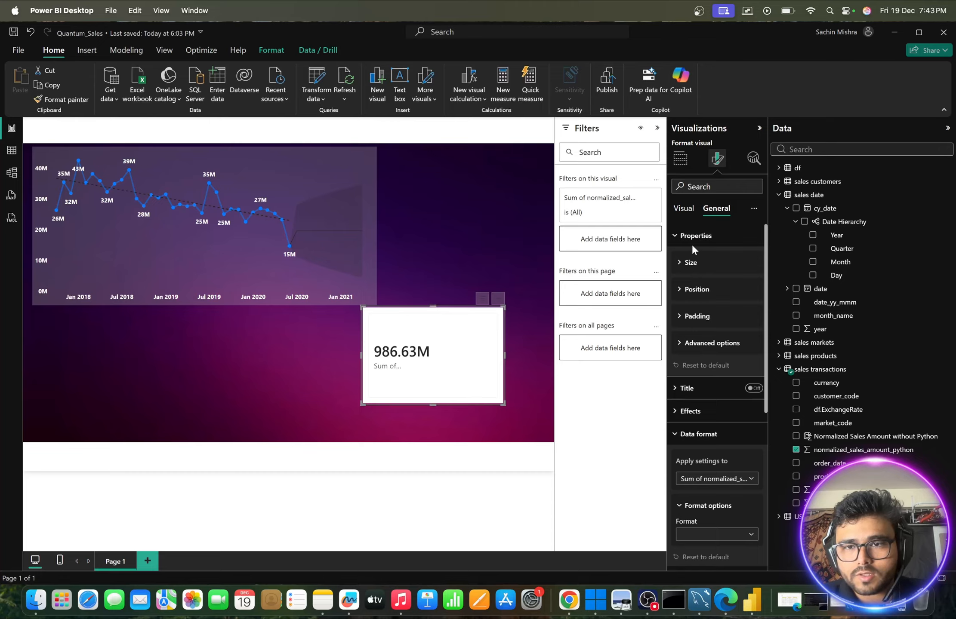
click(684, 210)
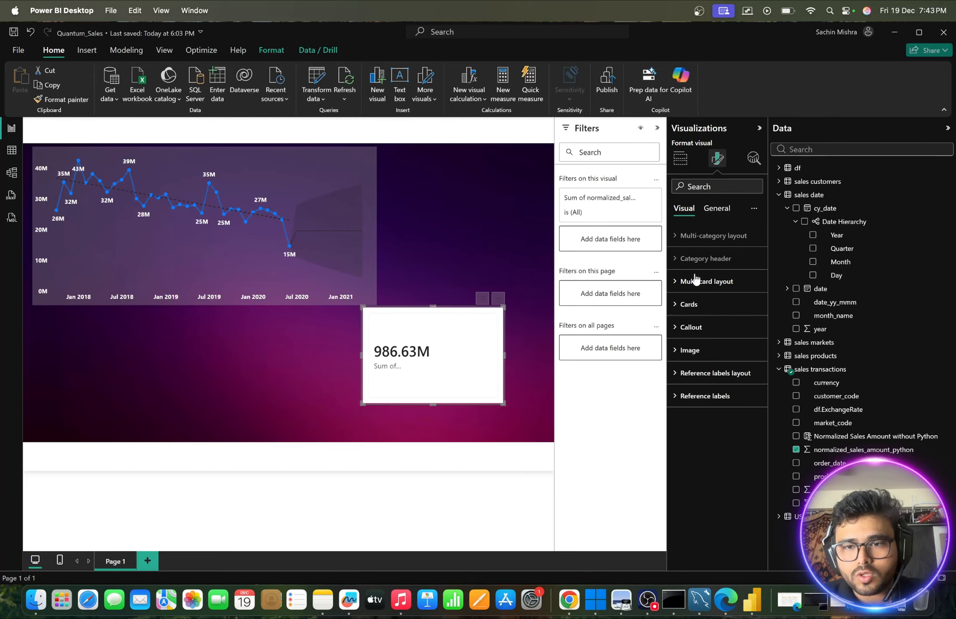
click(685, 305)
scroll(709, 372, down, 5)
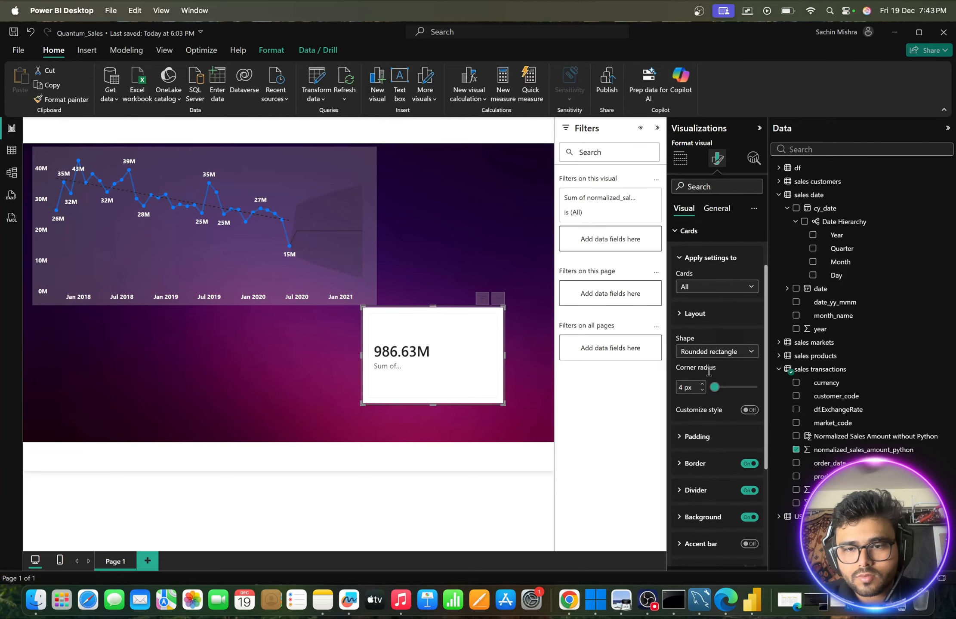
scroll(708, 375, down, 2)
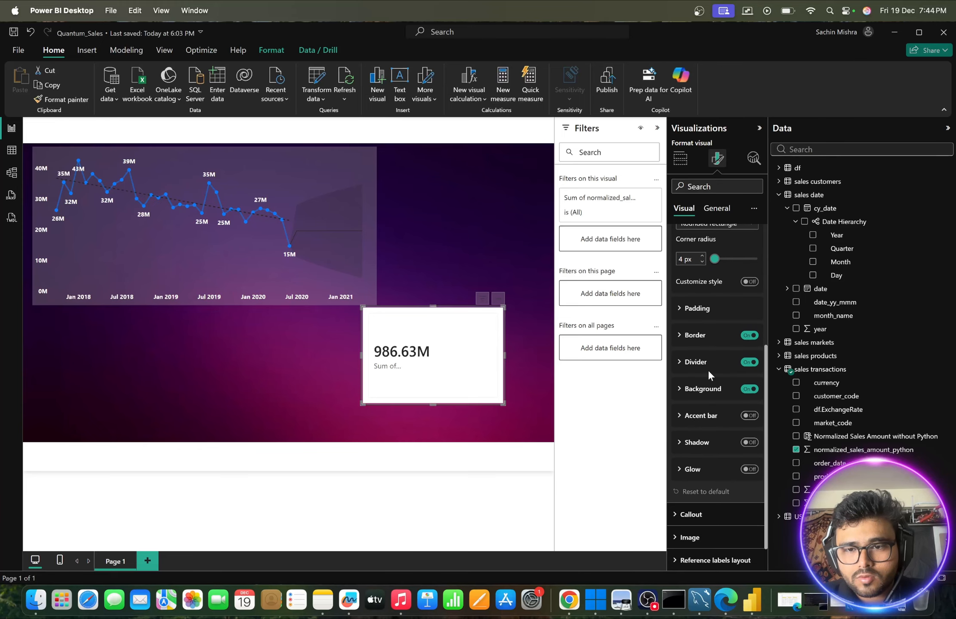
click(681, 390)
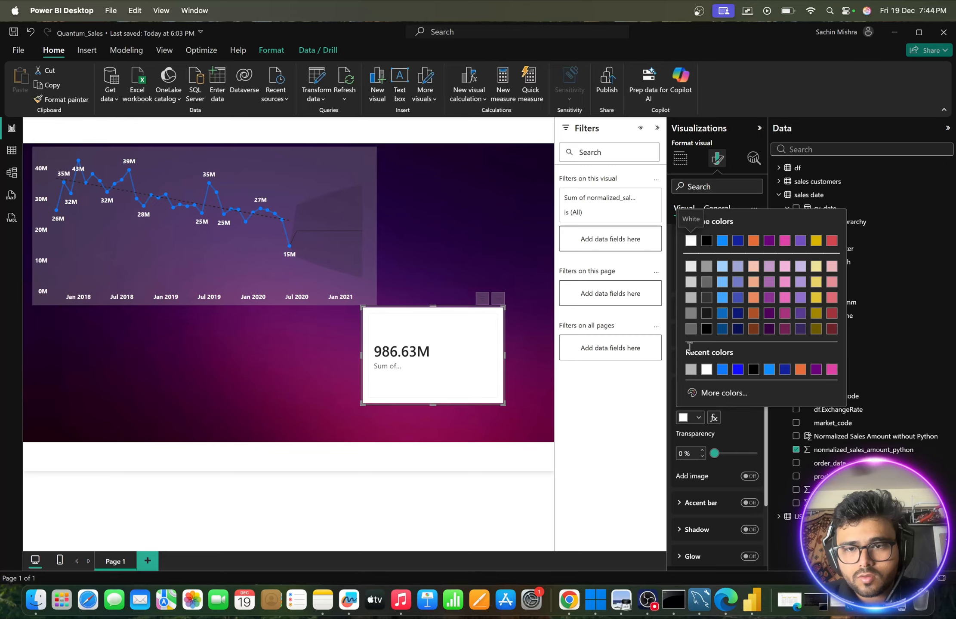
click(691, 297)
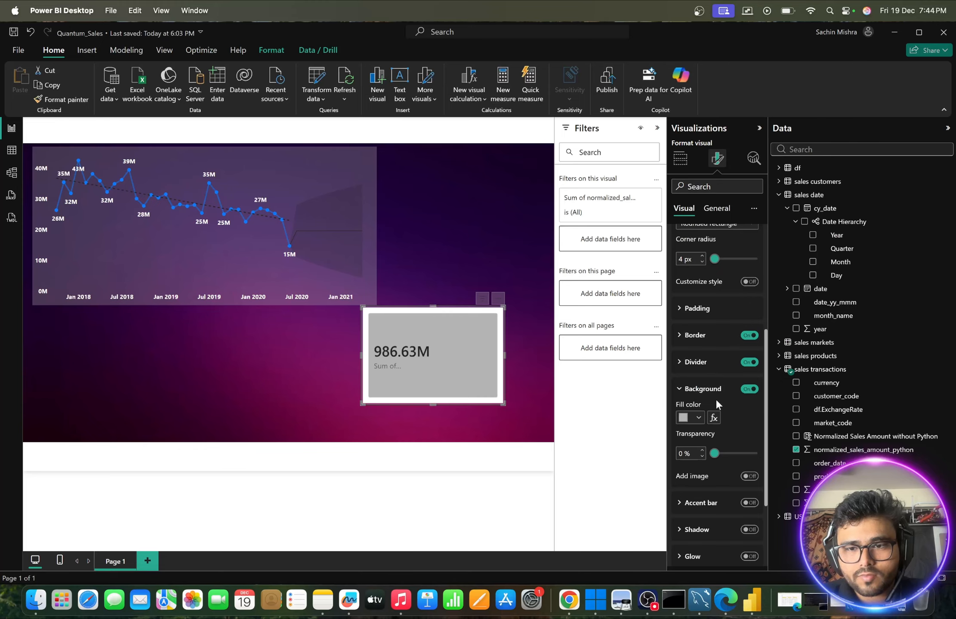
drag(714, 454, 740, 455)
- Turn off the inner card background and look through the remaining card formatting settings
click(747, 395)
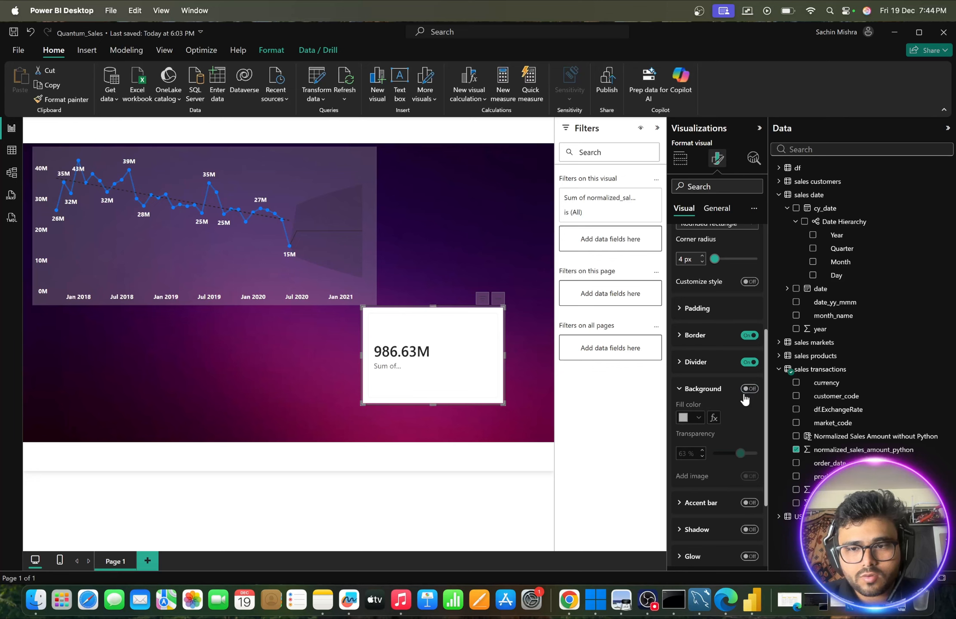
click(747, 394)
click(748, 394)
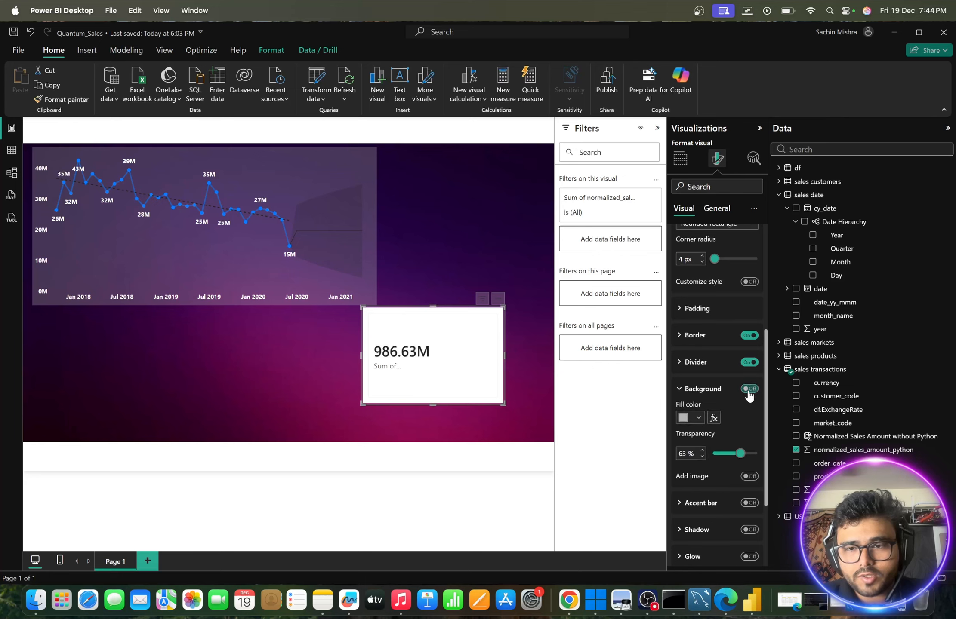
scroll(686, 443, down, 2)
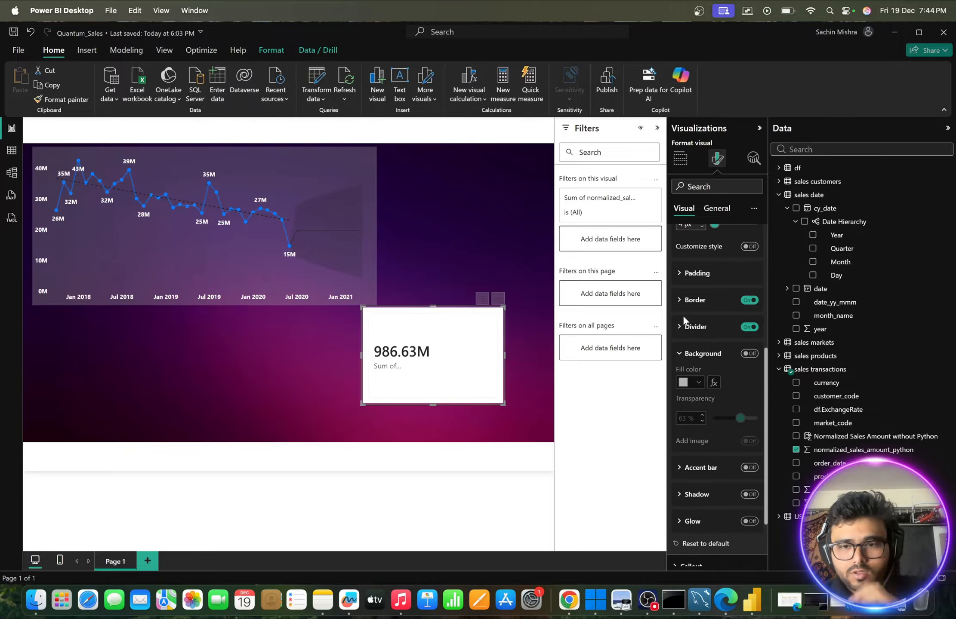
scroll(704, 425, down, 4)
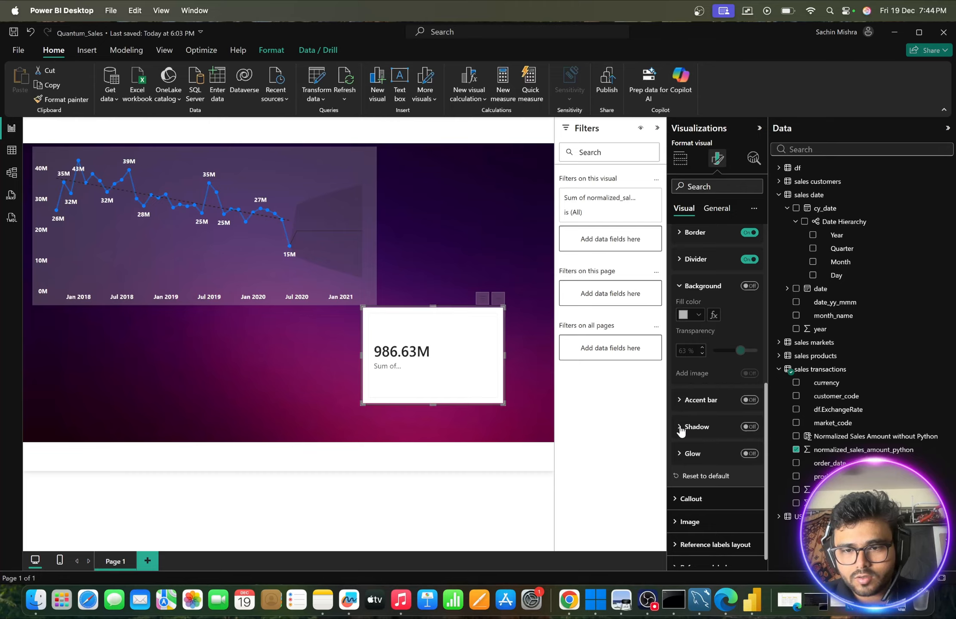
scroll(684, 467, down, 1)
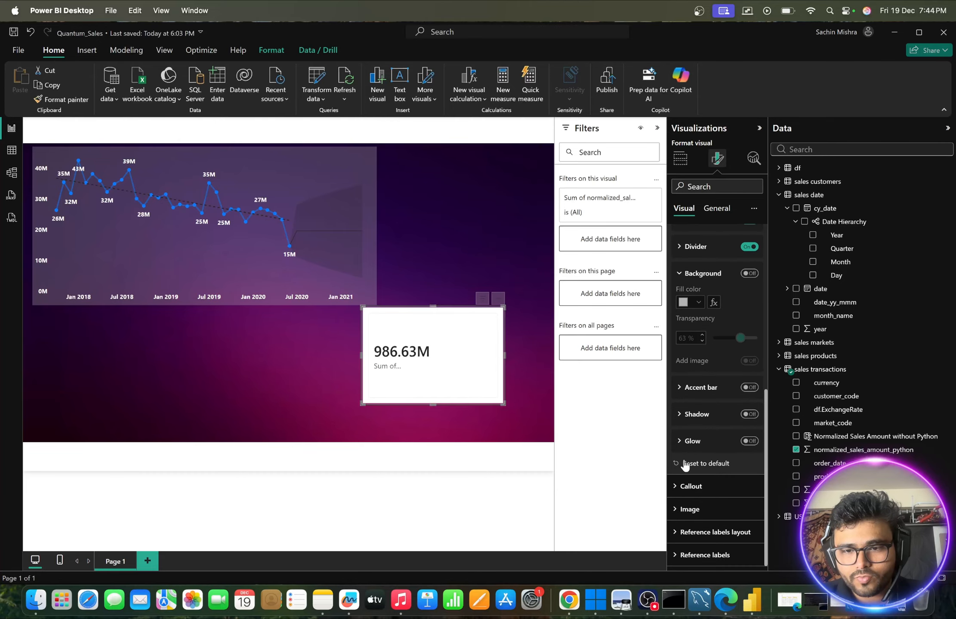
- Set the card's callout label colour to the fourth grey shade of the white theme colour
click(678, 488)
scroll(713, 448, down, 11)
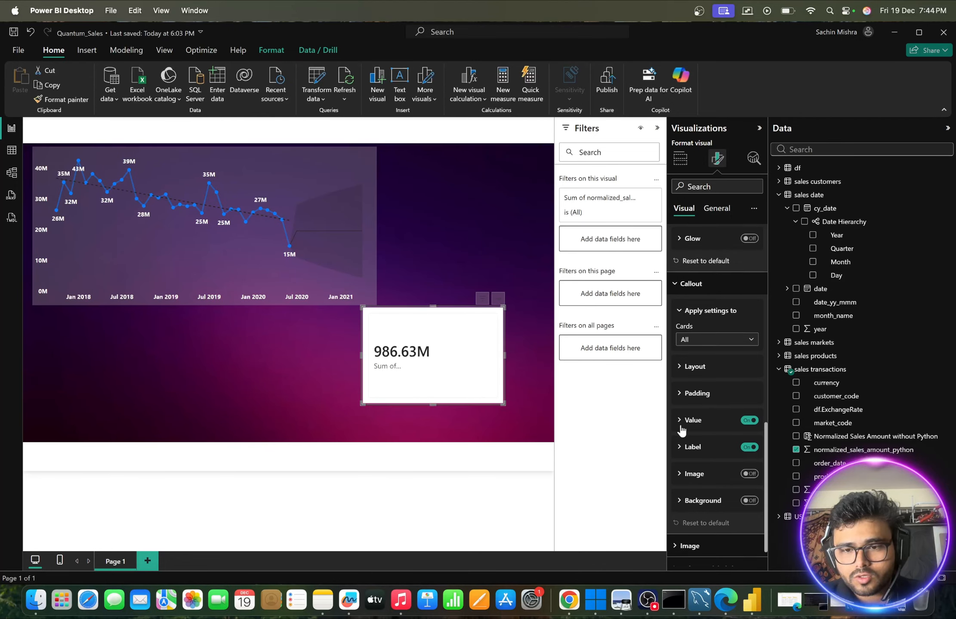
scroll(681, 437, down, 2)
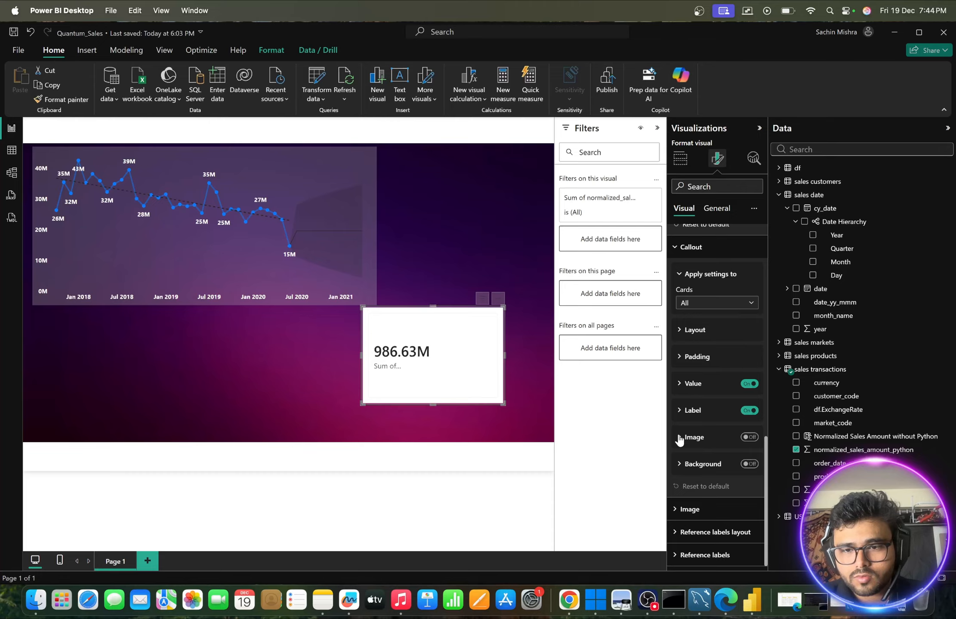
click(680, 438)
scroll(679, 438, down, 3)
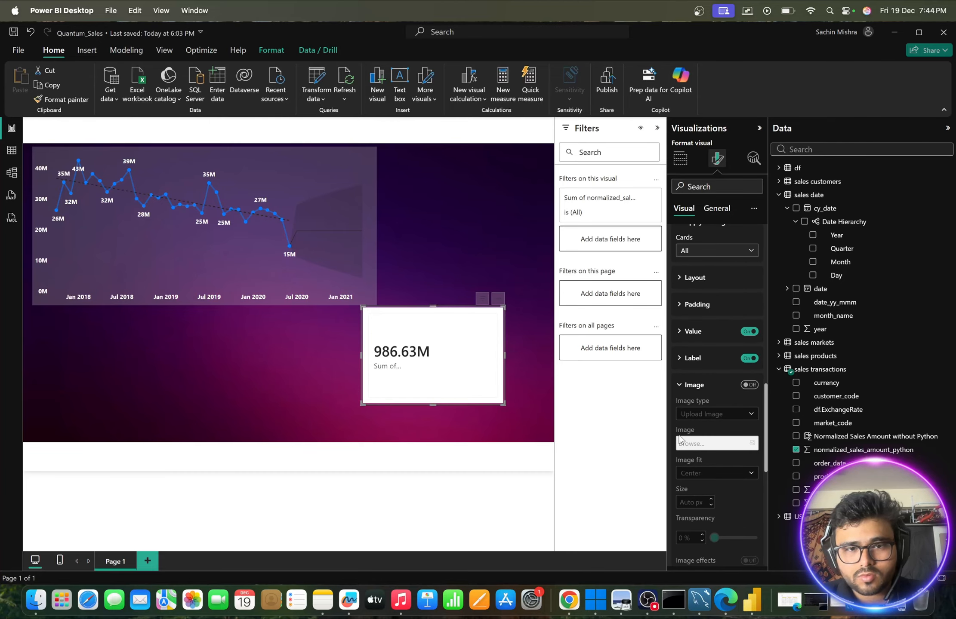
click(682, 365)
scroll(701, 447, down, 2)
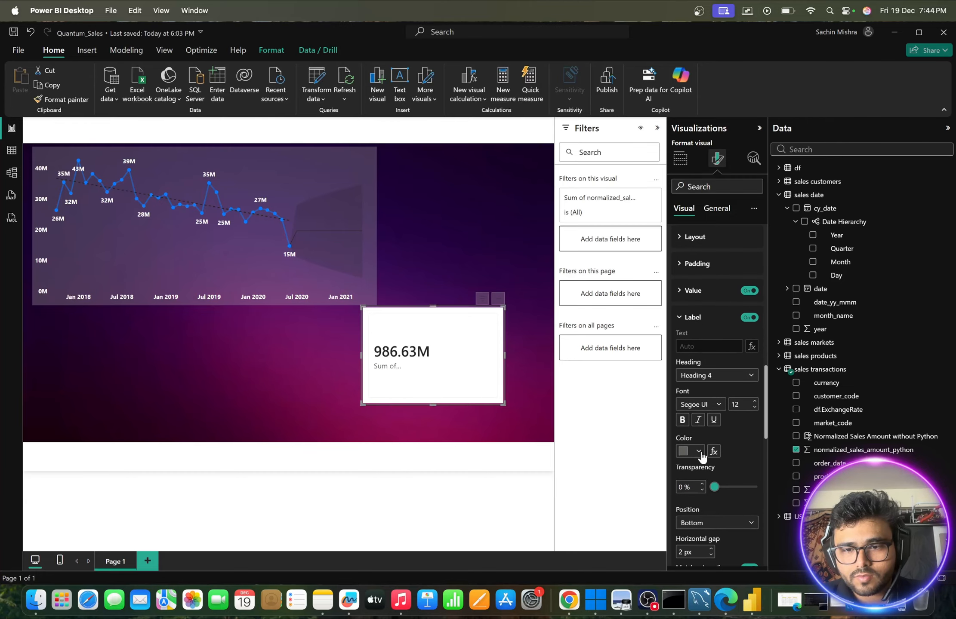
click(699, 452)
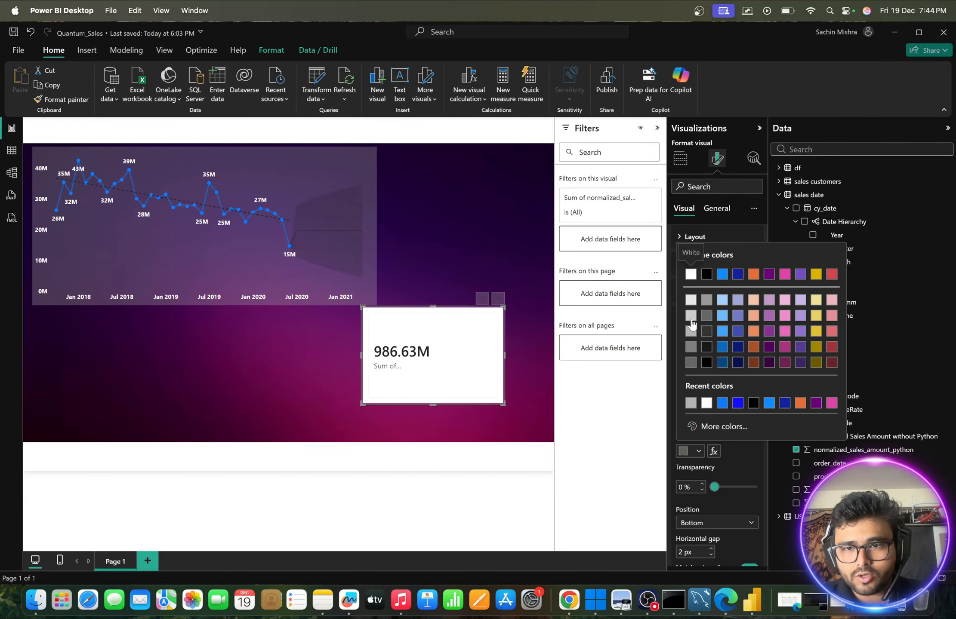
click(692, 351)
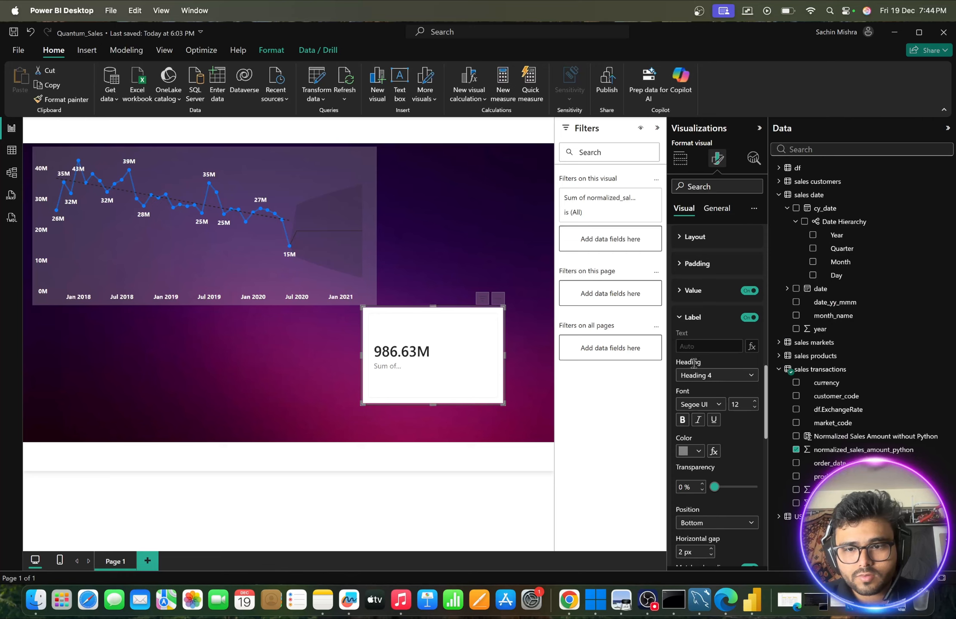
mouse_move(714, 487)
mouse_down()
mouse_move(753, 490)
mouse_move(713, 491)
mouse_up()
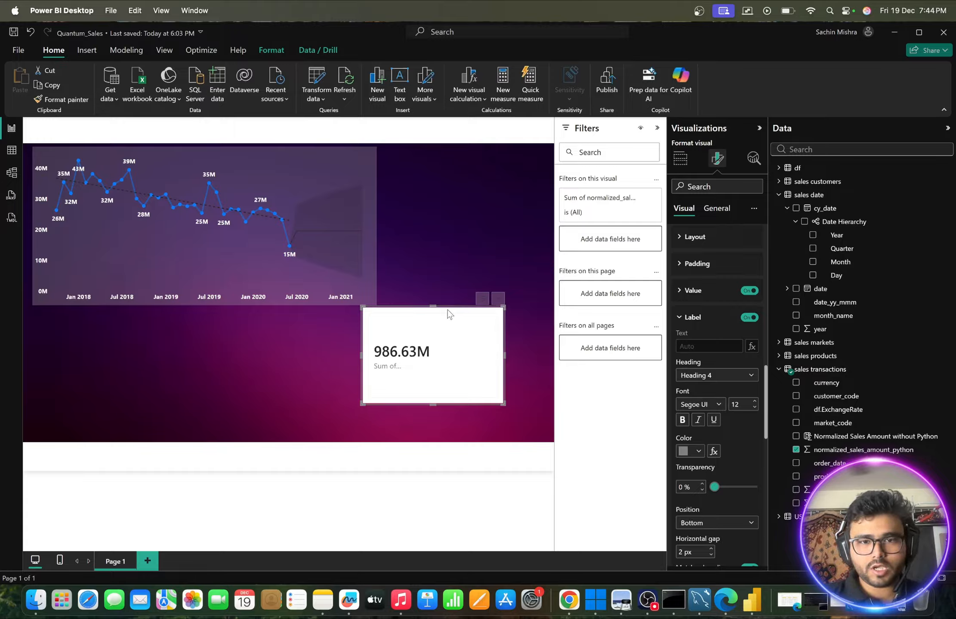
- Move the total sales card beside the line chart and check the planned visualizations in Quantum Sales Analytics Report.pdf in Preview
drag(448, 312, 477, 189)
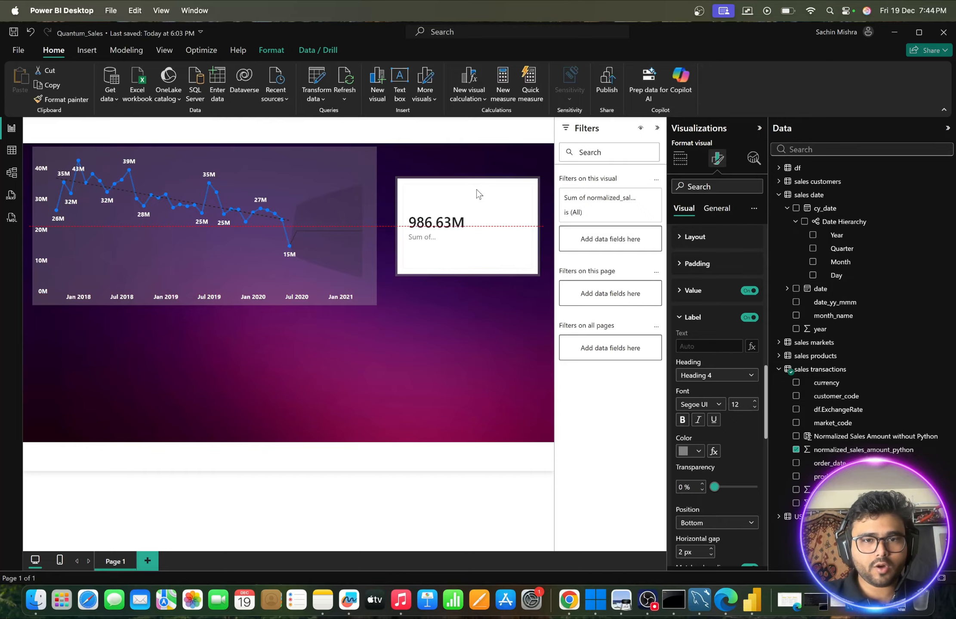
click(516, 331)
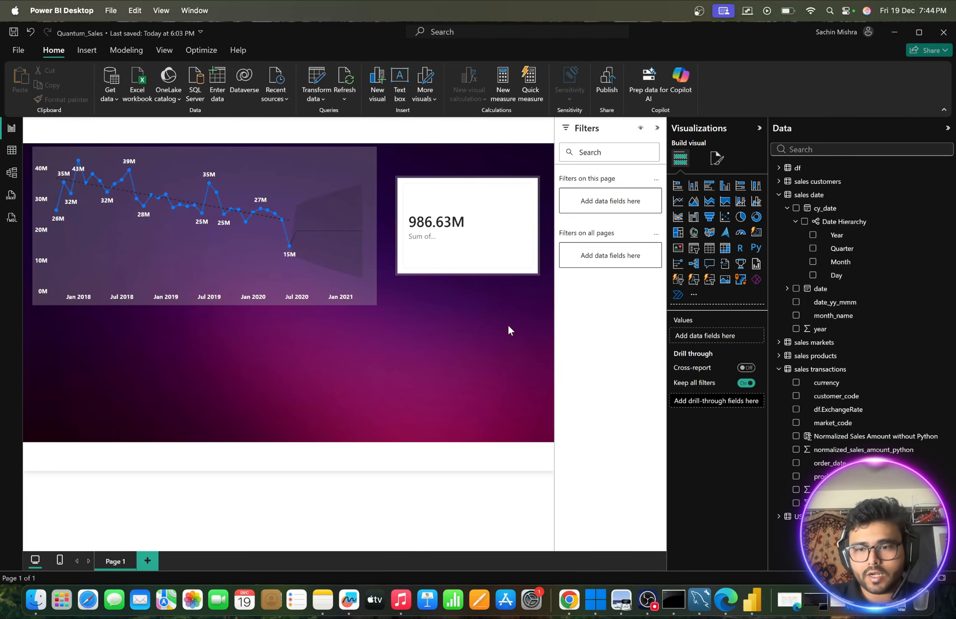
click(839, 600)
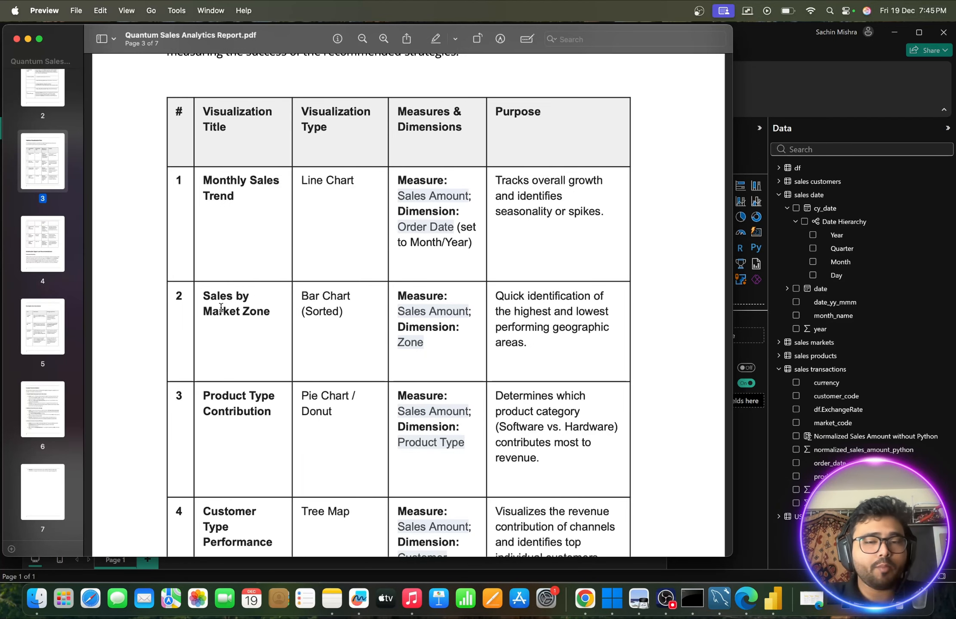
click(28, 39)
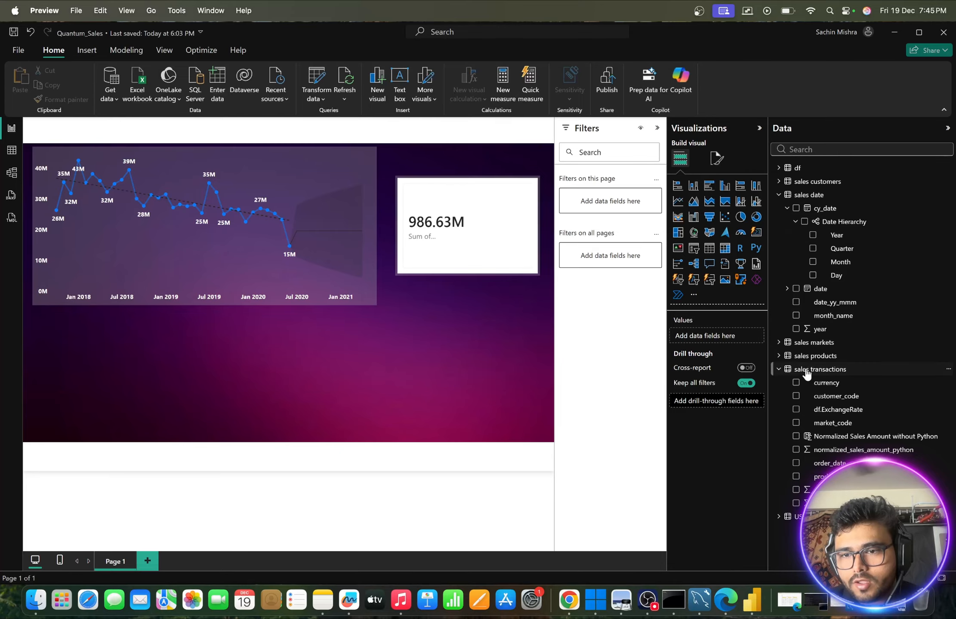
- Create a table of normalized_sales_amount_python by sales markets zone below the line chart and shorten its frame to fit the page
click(785, 348)
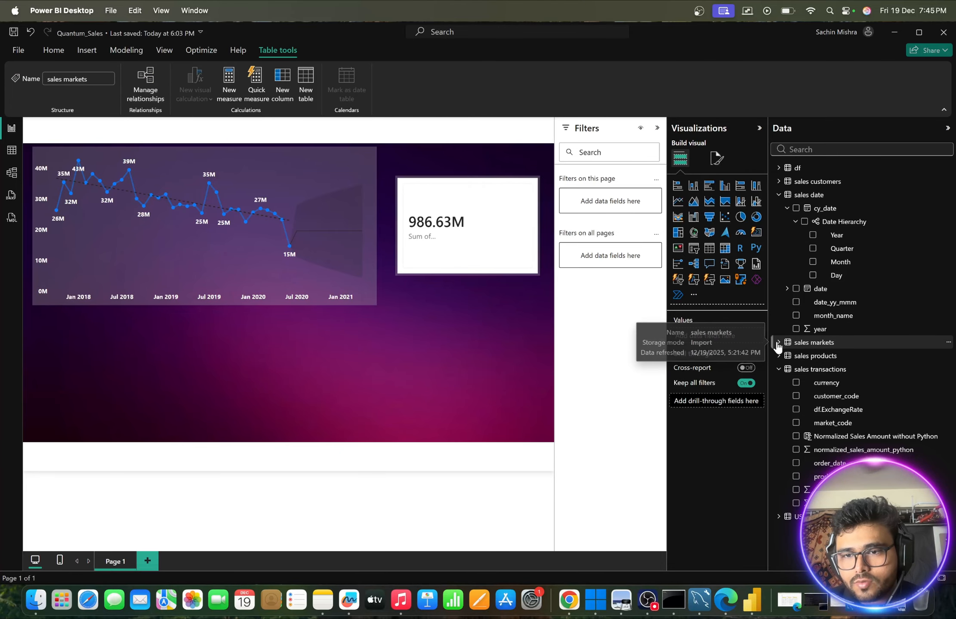
click(778, 343)
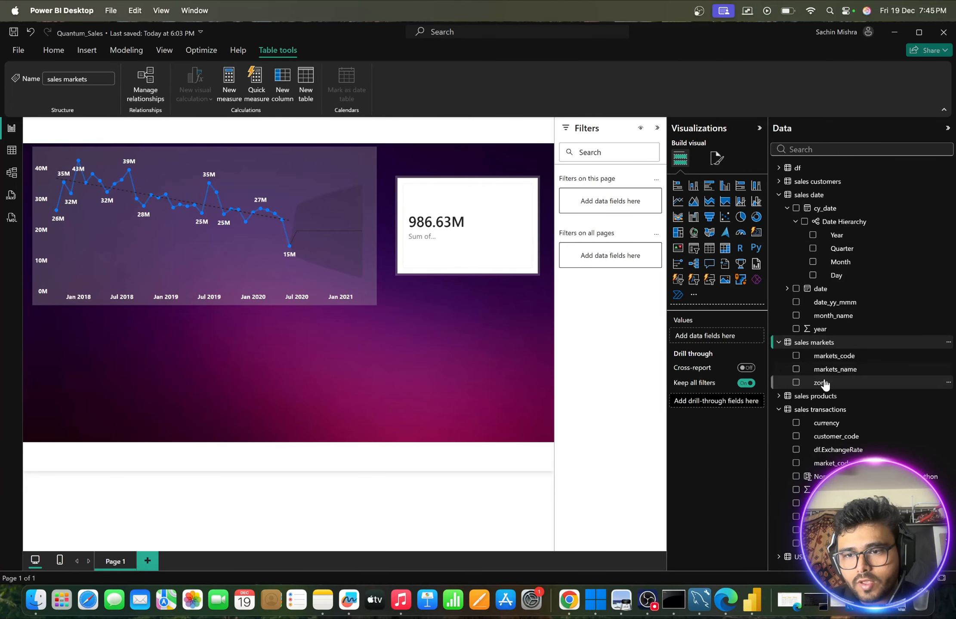
drag(821, 385, 362, 366)
drag(234, 357, 235, 364)
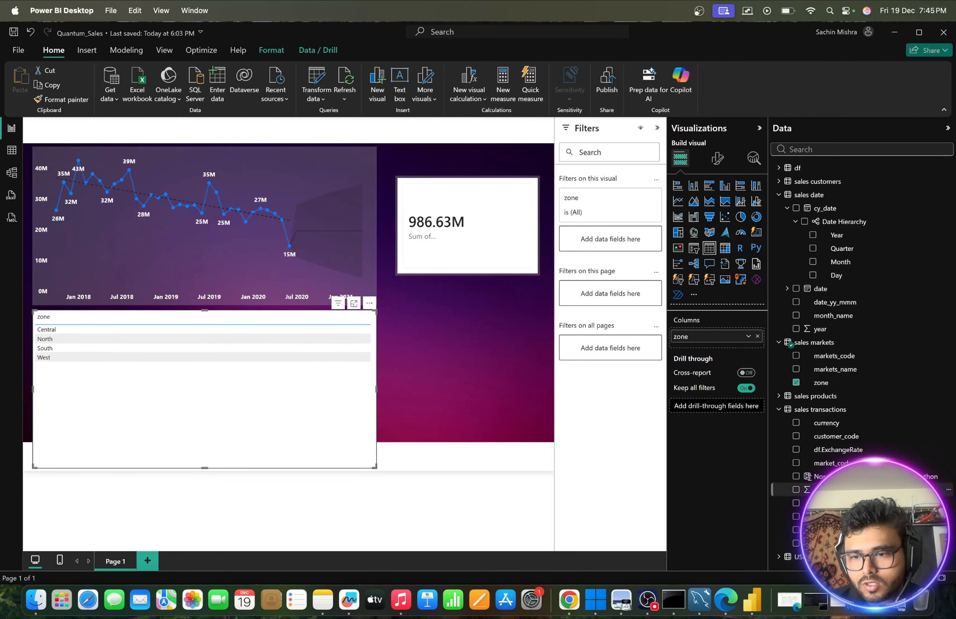
drag(817, 489, 229, 344)
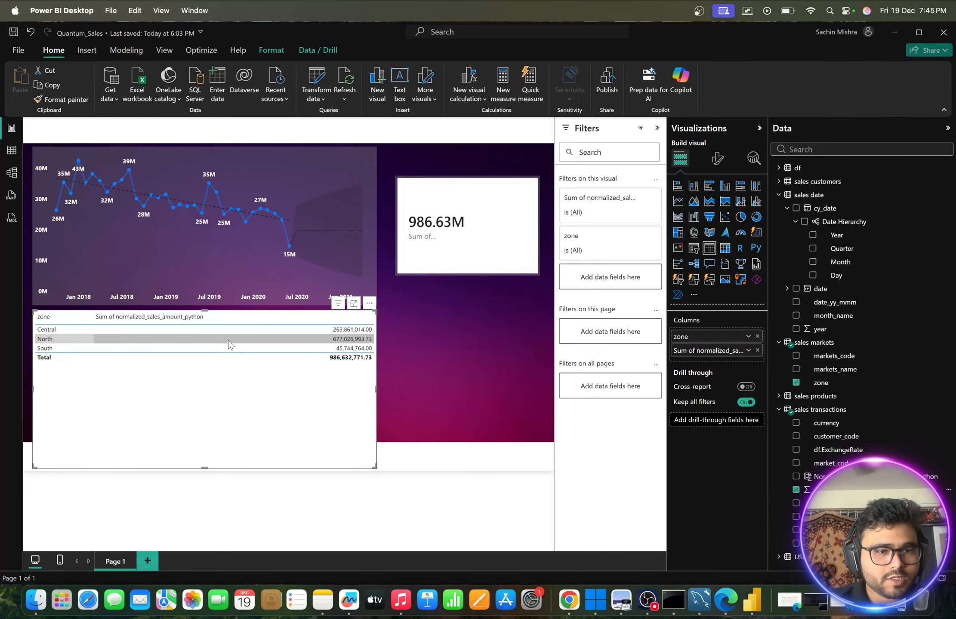
drag(377, 468, 376, 380)
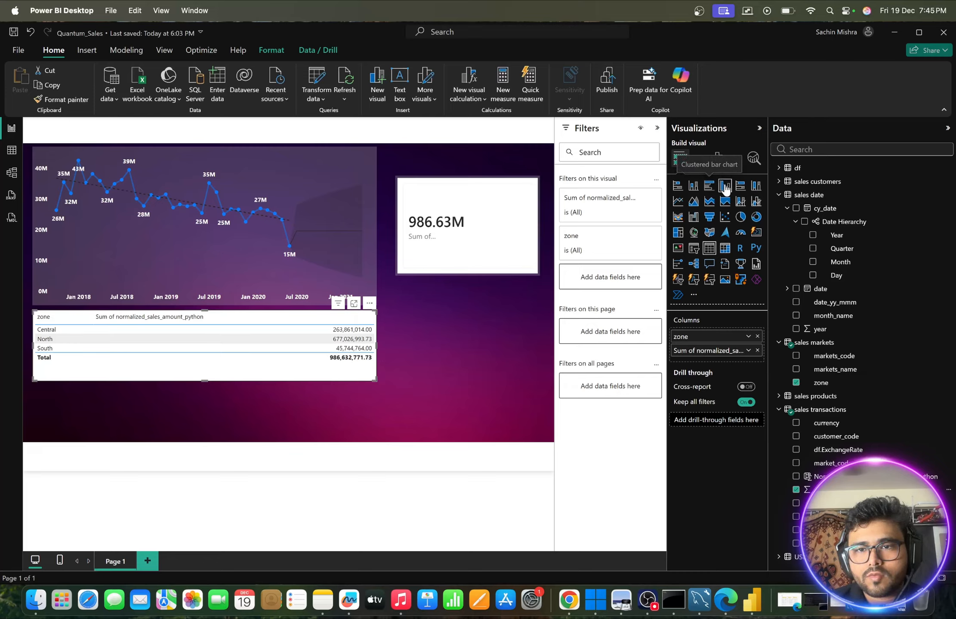
- Try the zone sales table as a resized and repositioned 100% stacked bar chart, and undo these changes
click(740, 186)
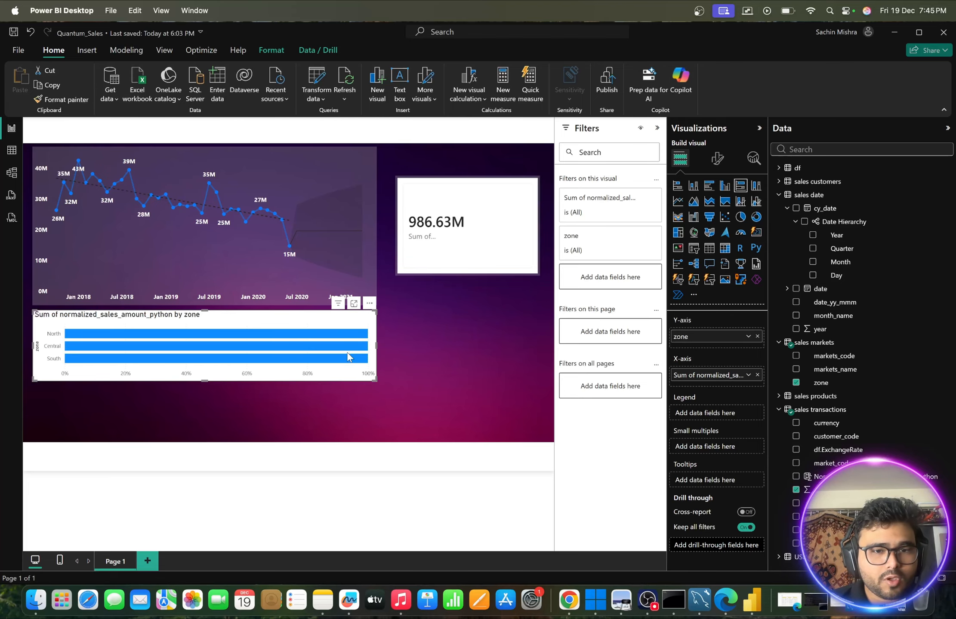
drag(376, 380, 375, 413)
drag(267, 325, 439, 325)
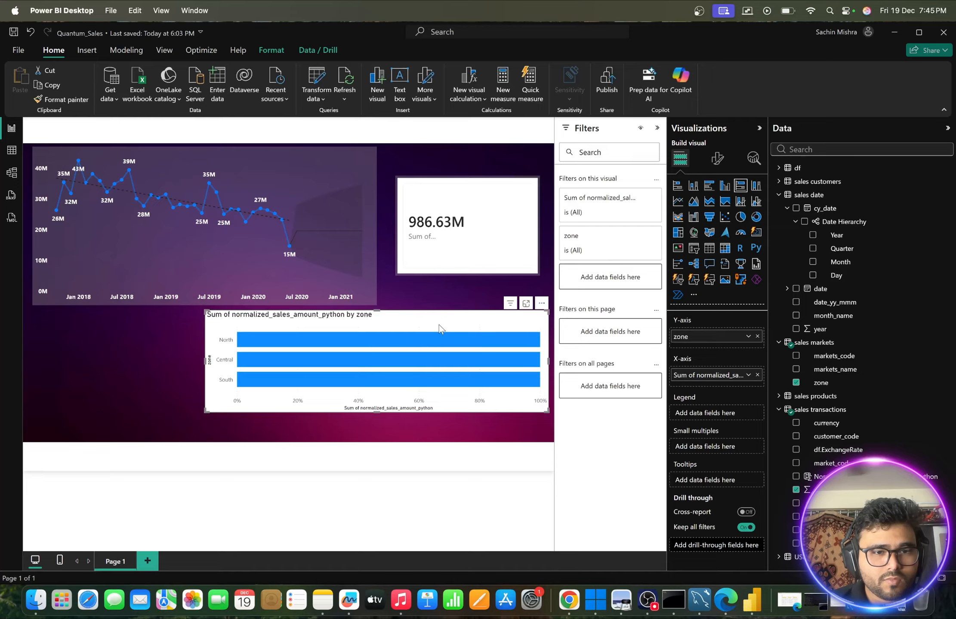
mouse_move(406, 343)
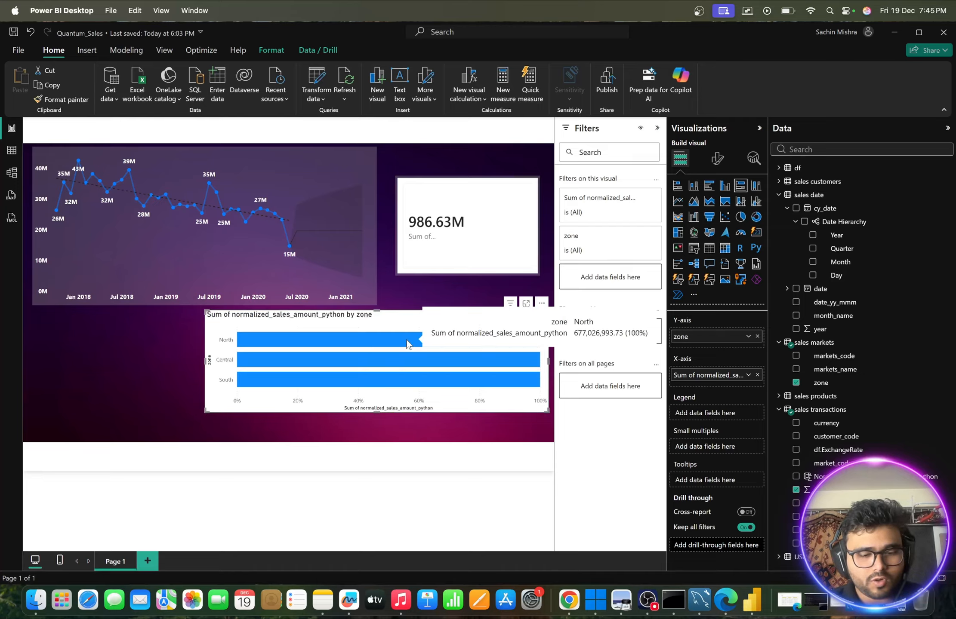
key(ctrl+z)
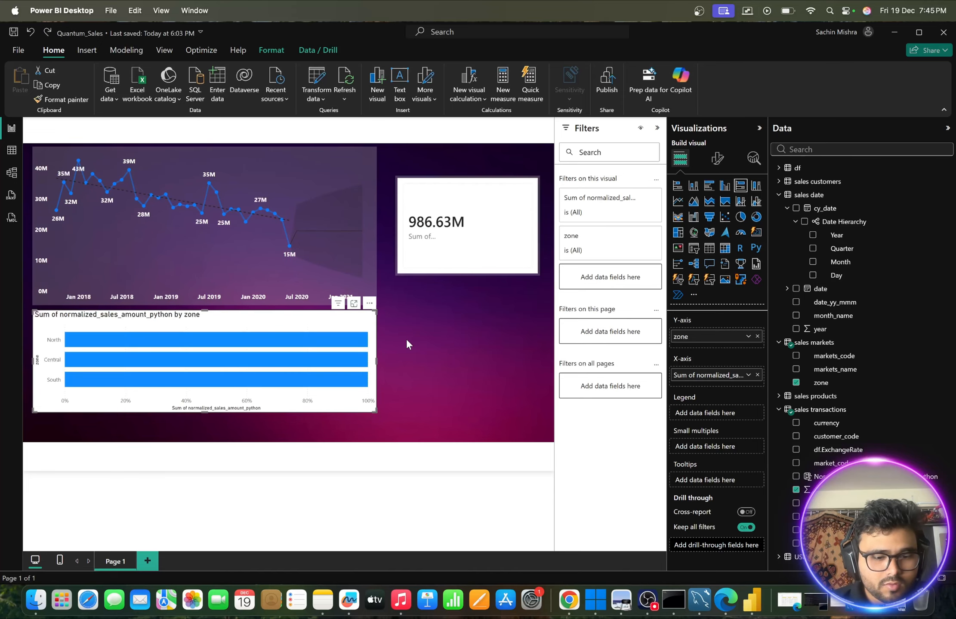
key(ctrl+z)
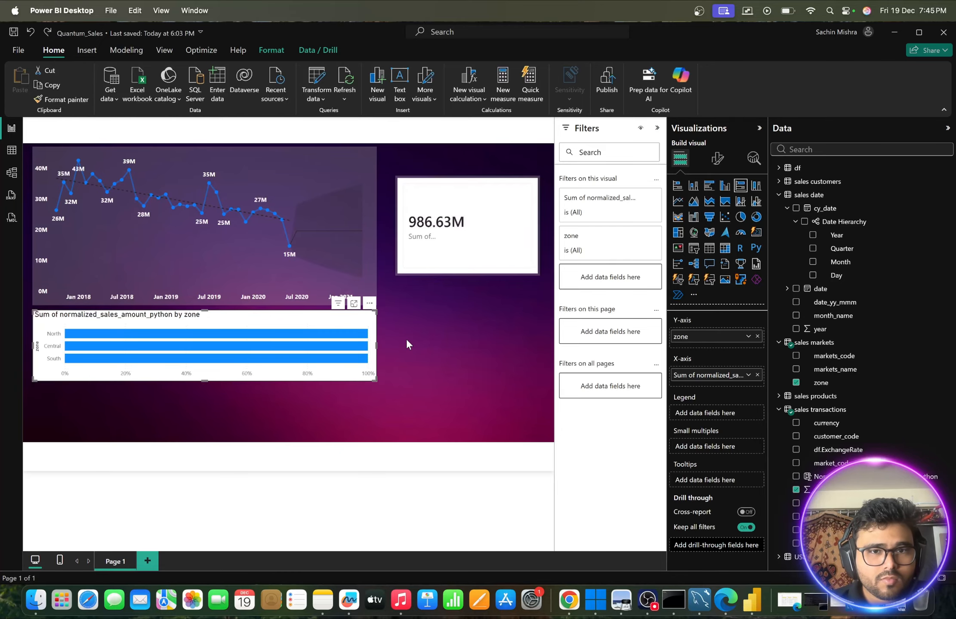
key(ctrl+z)
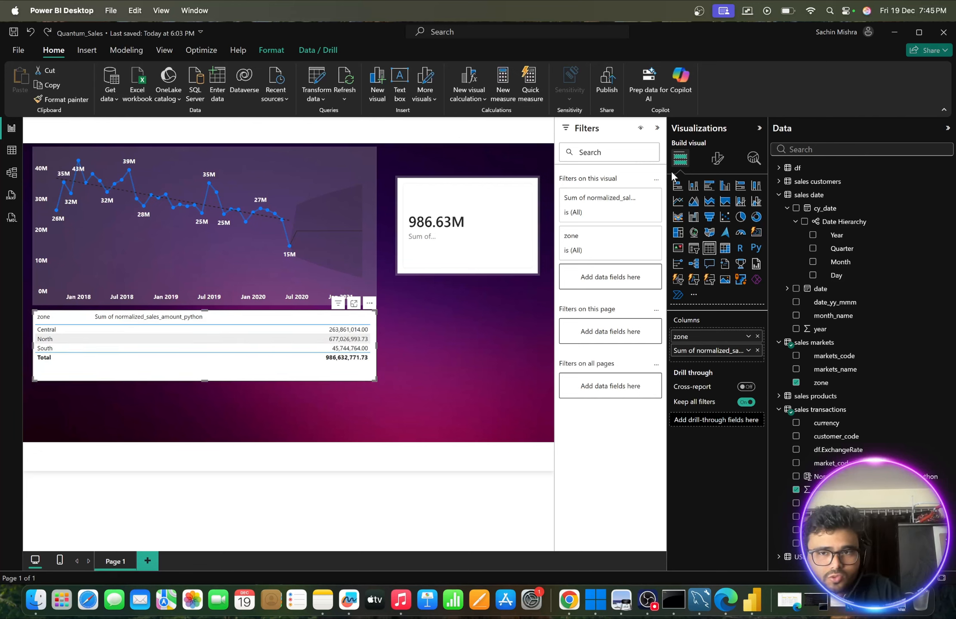
- Convert the zone sales table to a clustered bar chart, enlarge its frame slightly and inspect the North bar's value
click(709, 185)
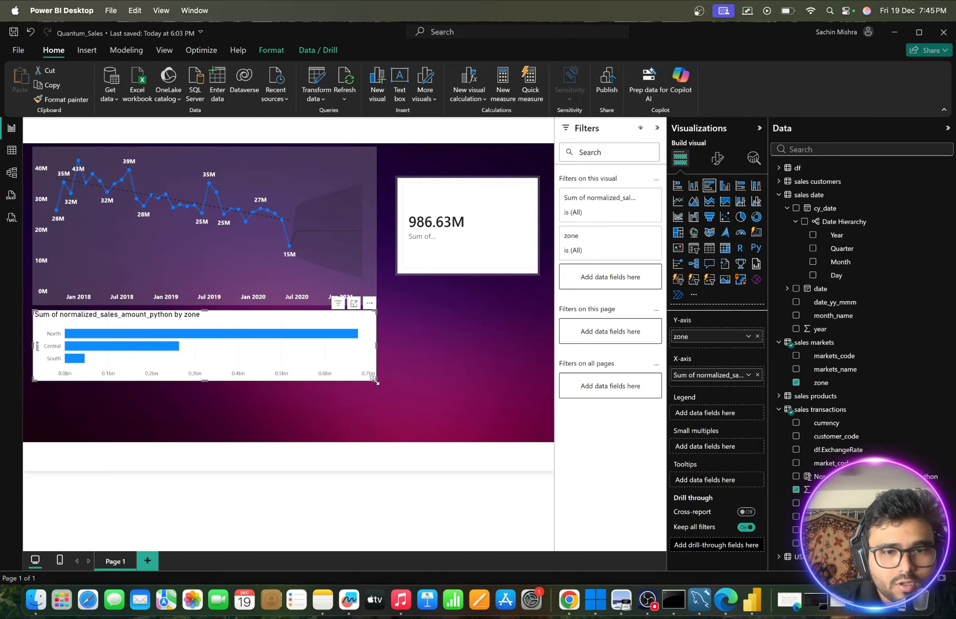
click(385, 432)
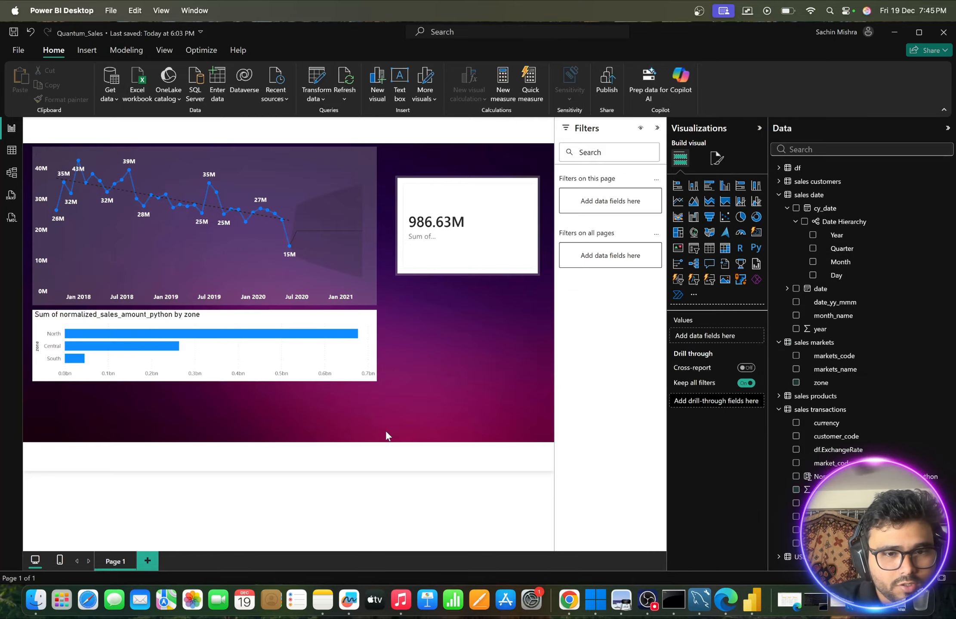
click(359, 355)
drag(372, 382, 380, 403)
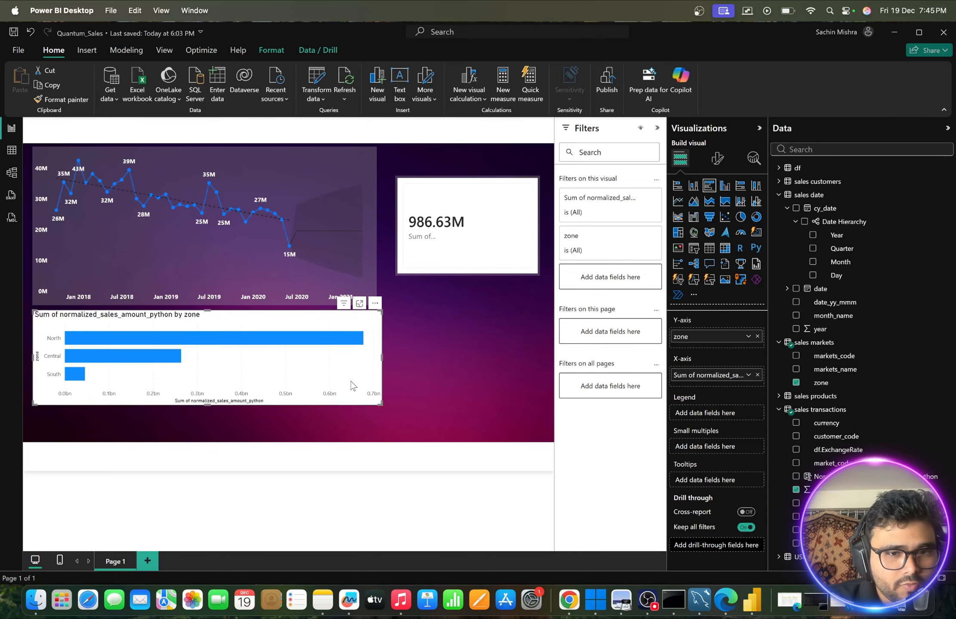
mouse_move(311, 343)
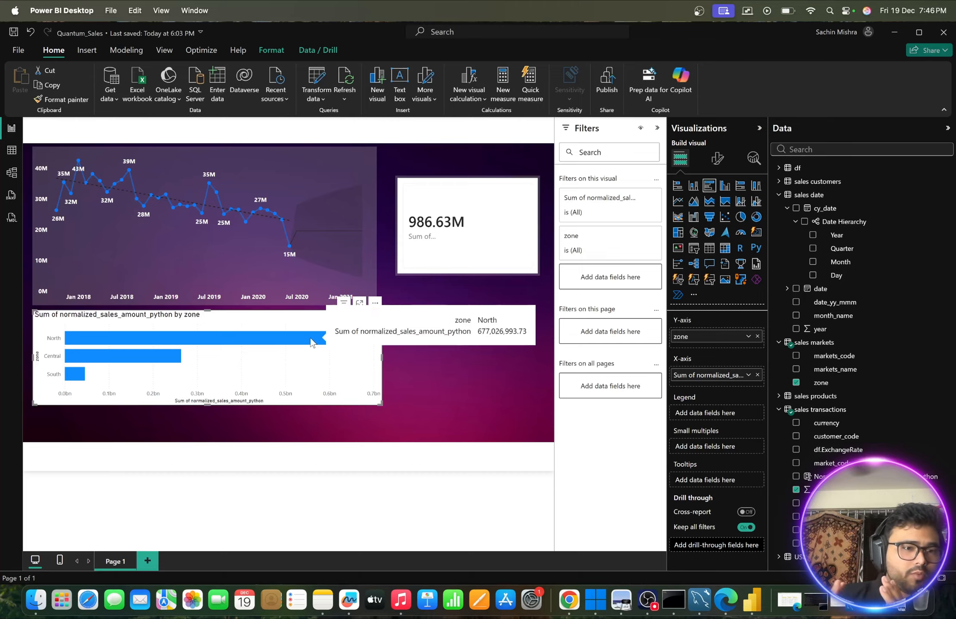
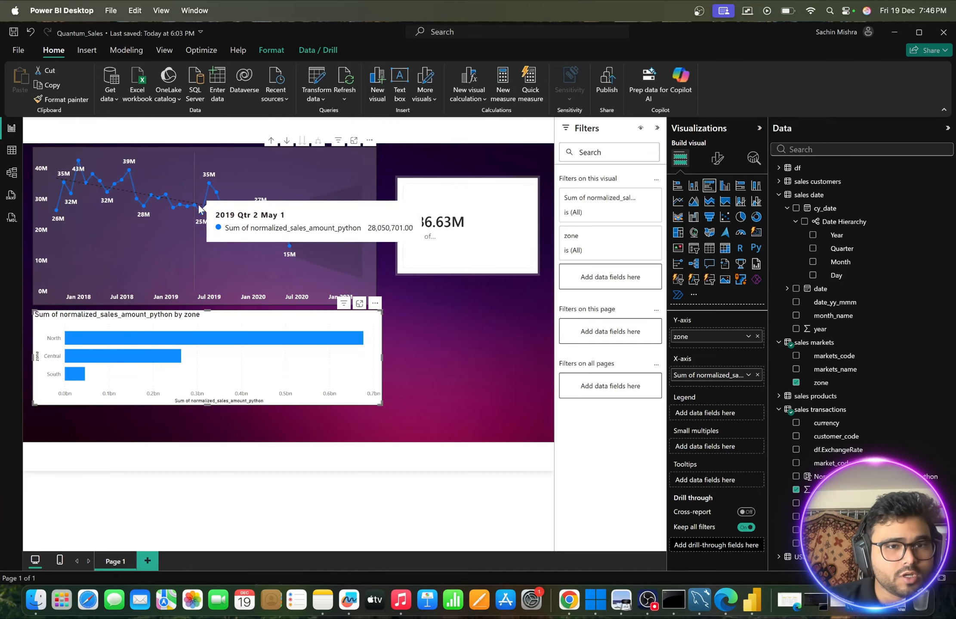
- Copy the line chart's formatting to the zone bar chart, then narrow the bar chart and shift it slightly below the line chart
click(246, 168)
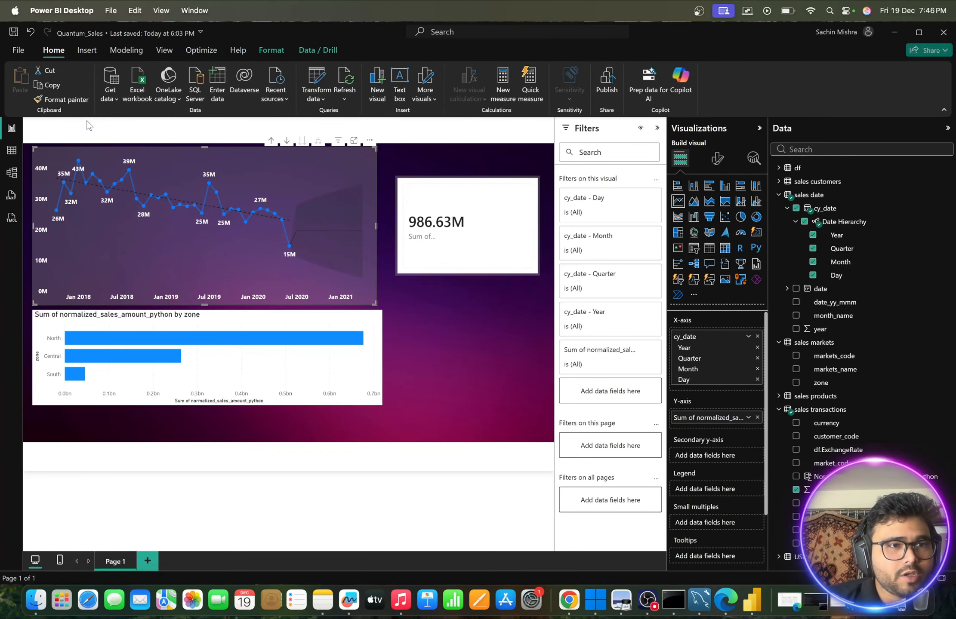
click(49, 100)
click(233, 316)
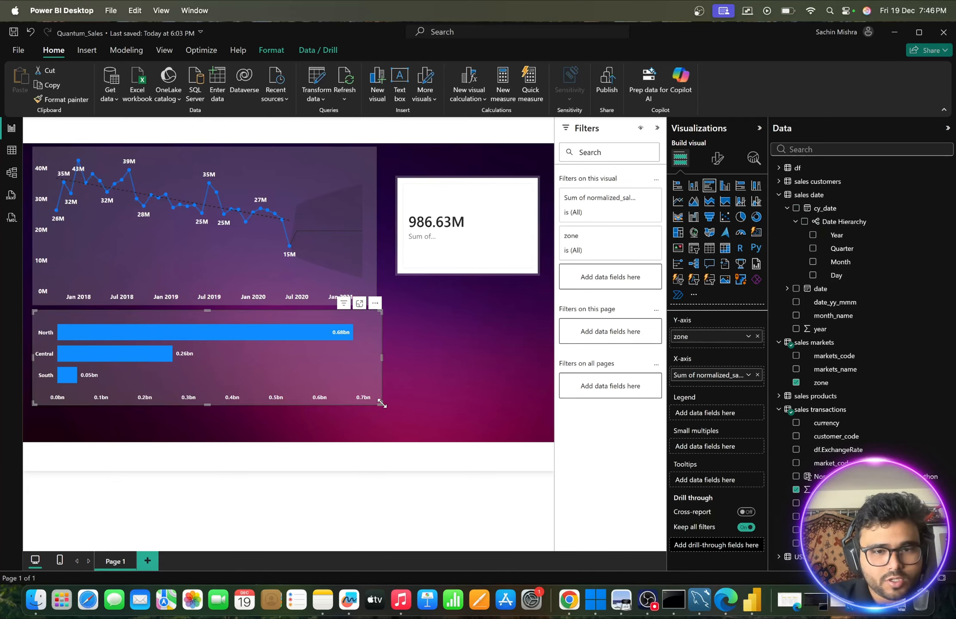
drag(381, 403, 265, 407)
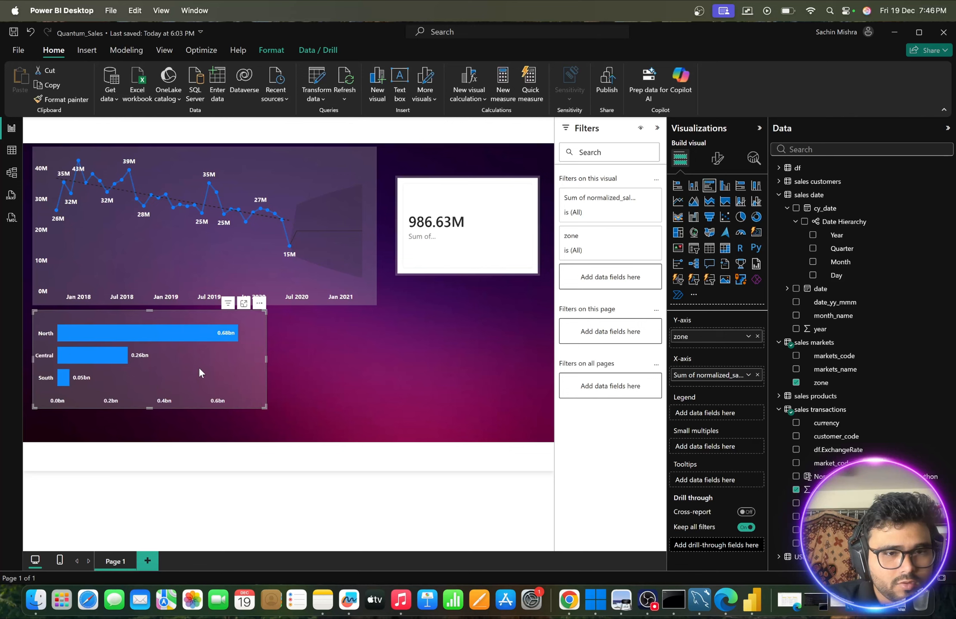
mouse_move(198, 367)
mouse_down()
mouse_move(427, 372)
mouse_move(188, 371)
mouse_move(204, 373)
mouse_up()
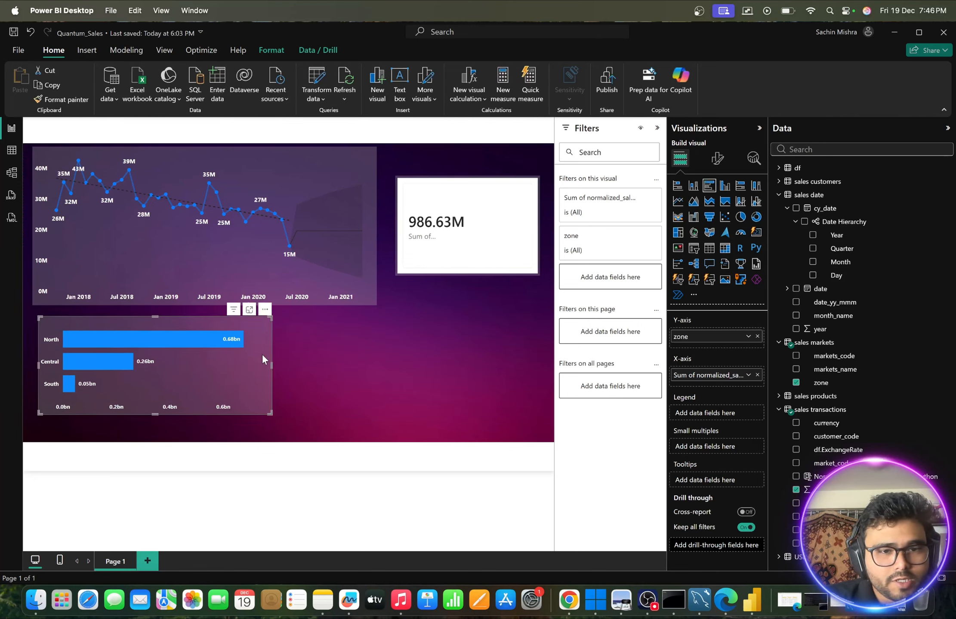
- Turn on a visual border for the zone bar chart with 18 px rounded corners
click(717, 158)
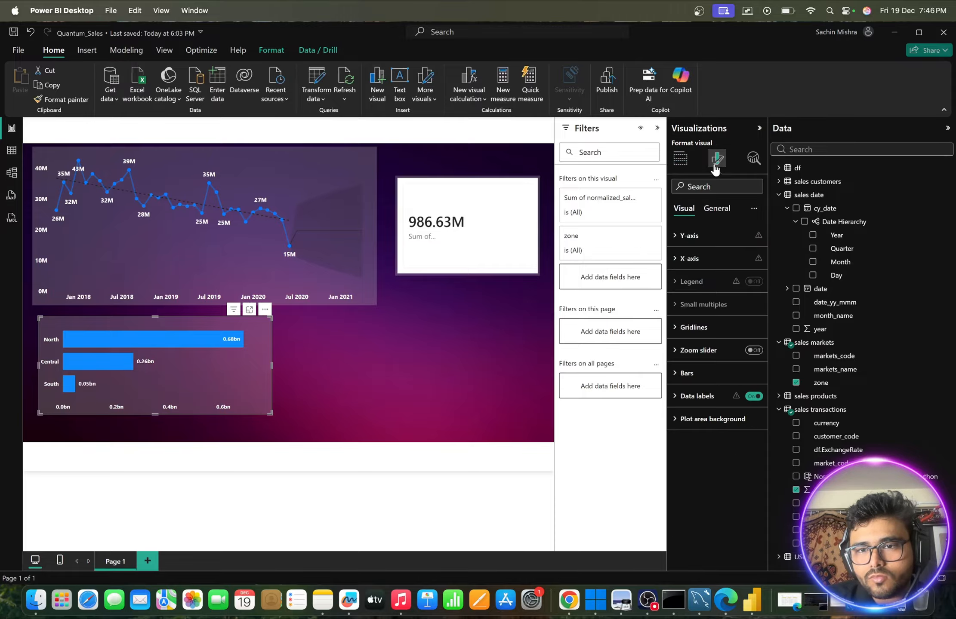
click(717, 208)
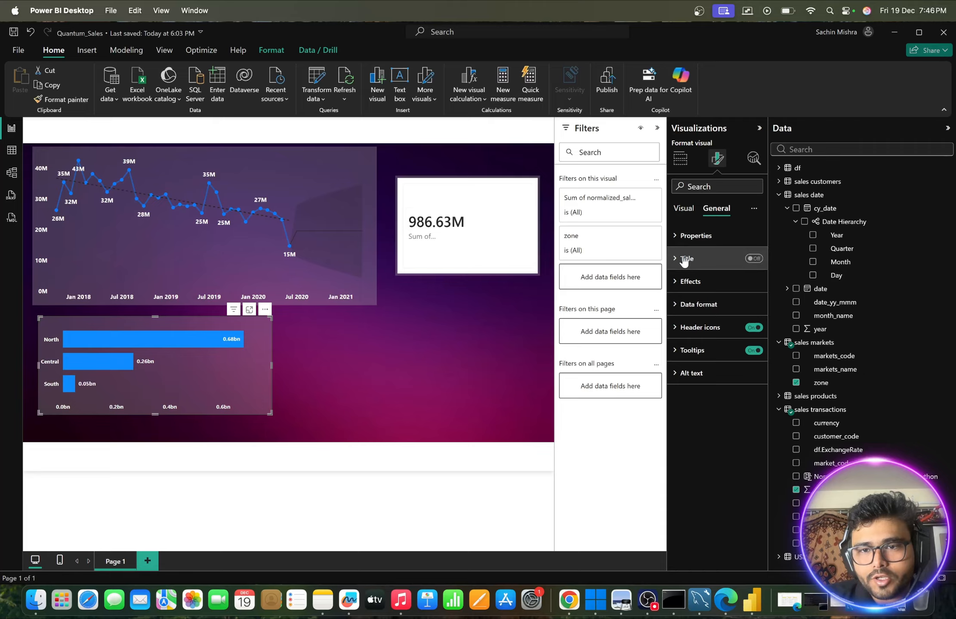
click(684, 282)
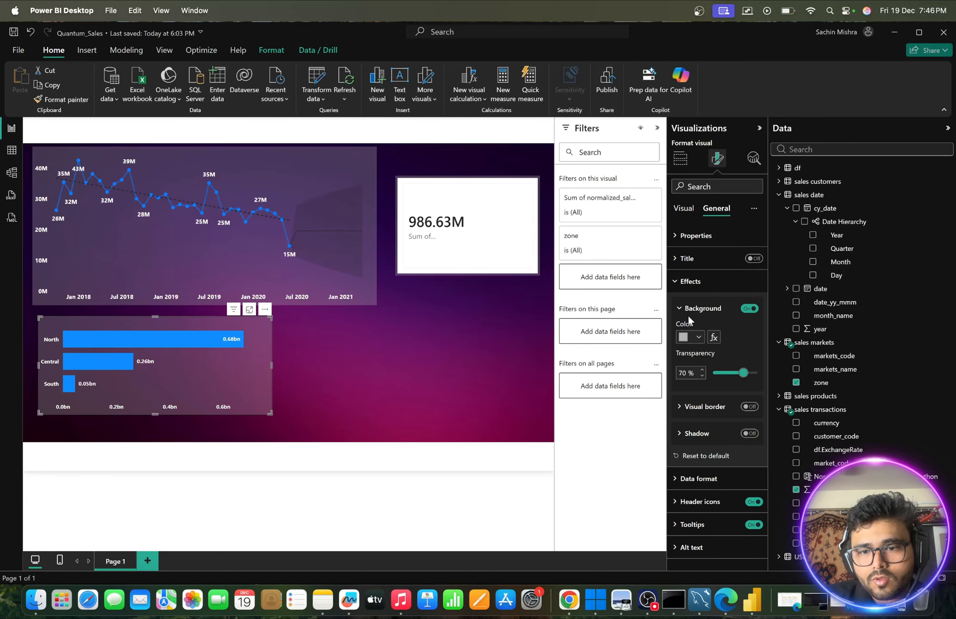
click(749, 407)
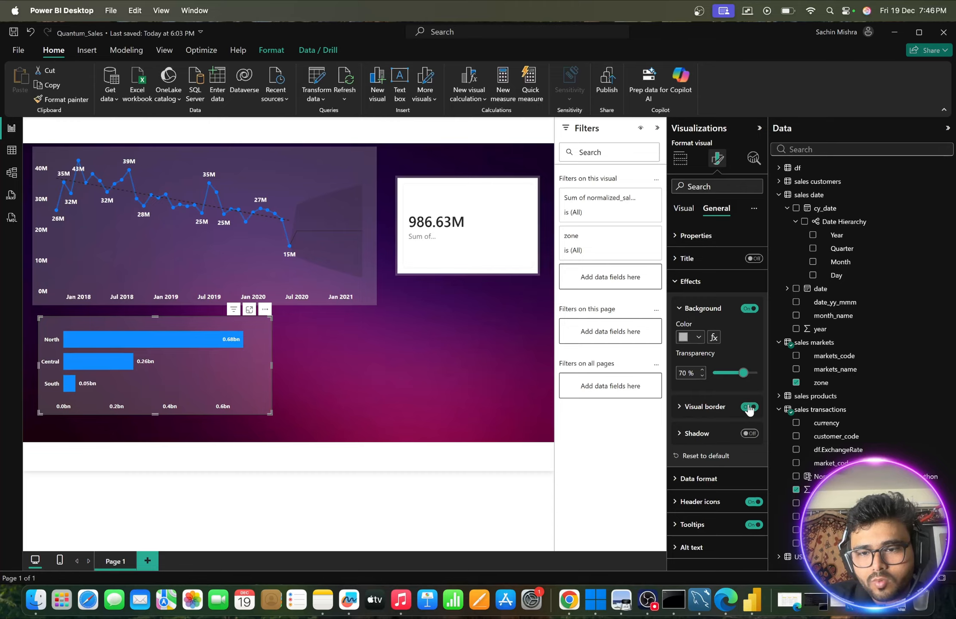
click(717, 409)
scroll(693, 414, down, 2)
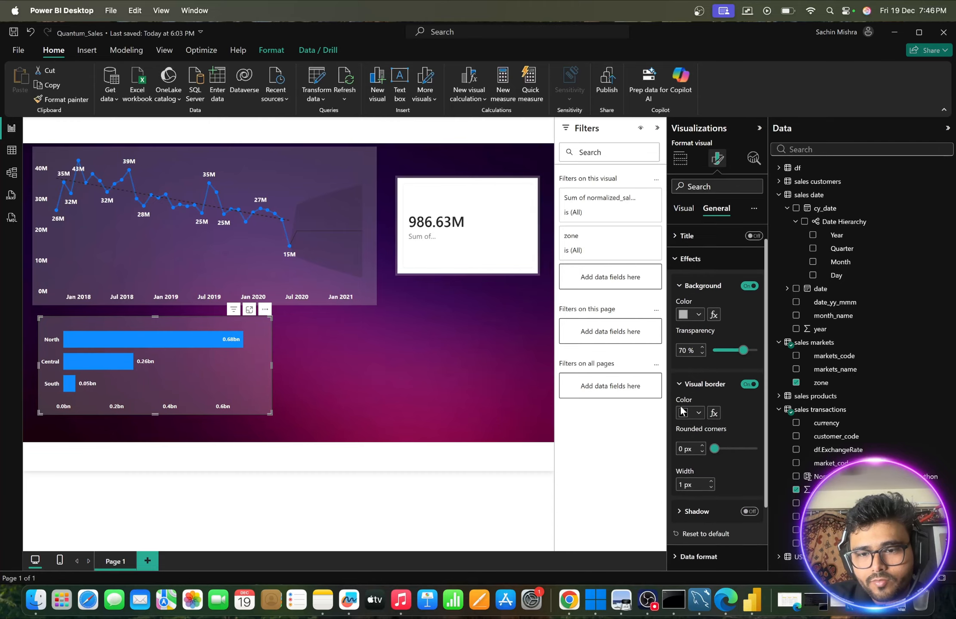
drag(715, 416, 739, 419)
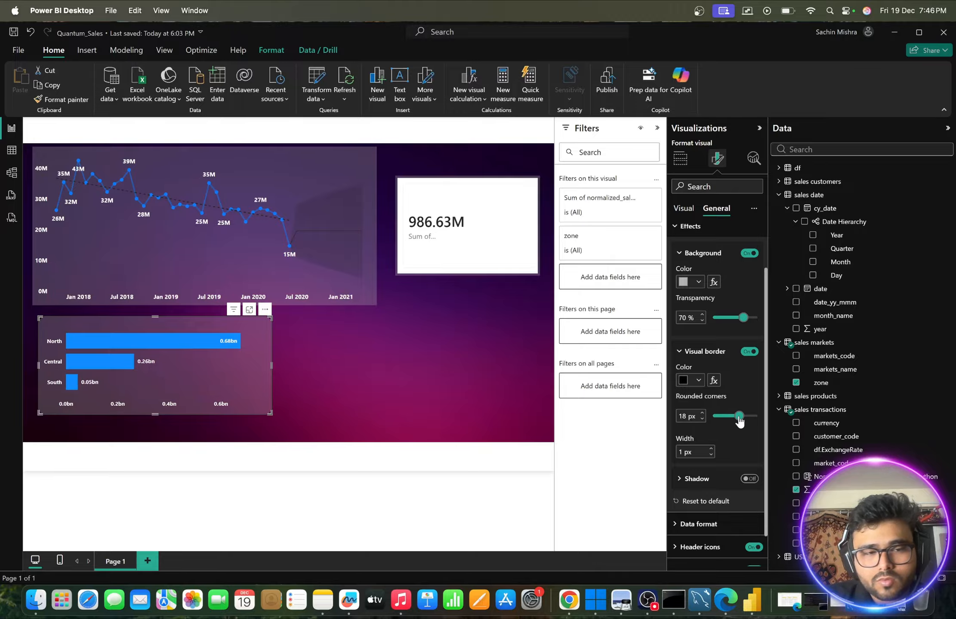
click(437, 379)
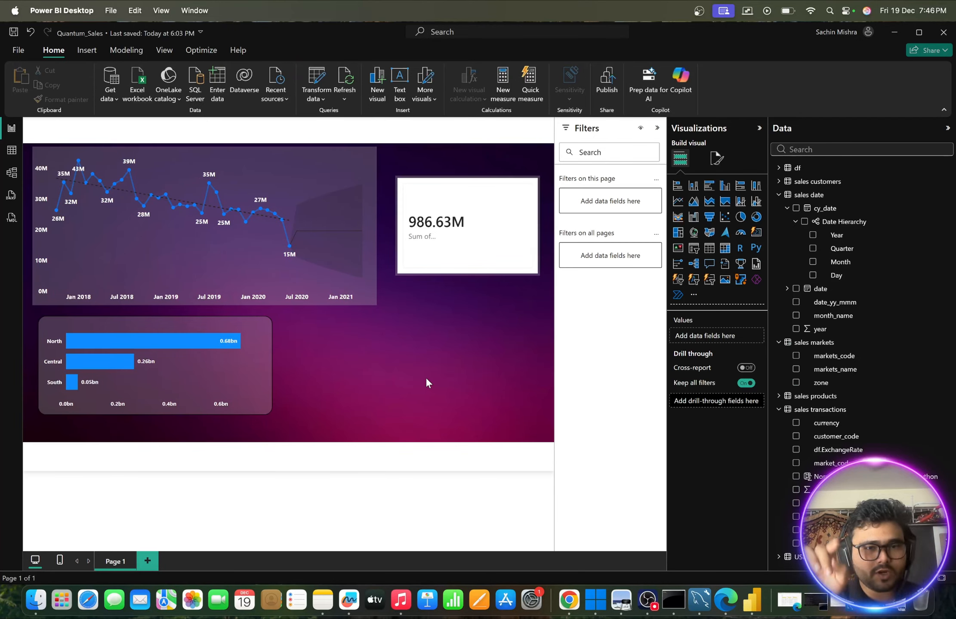
- Copy the zone bar chart's rounded-border formatting to the line chart
click(253, 341)
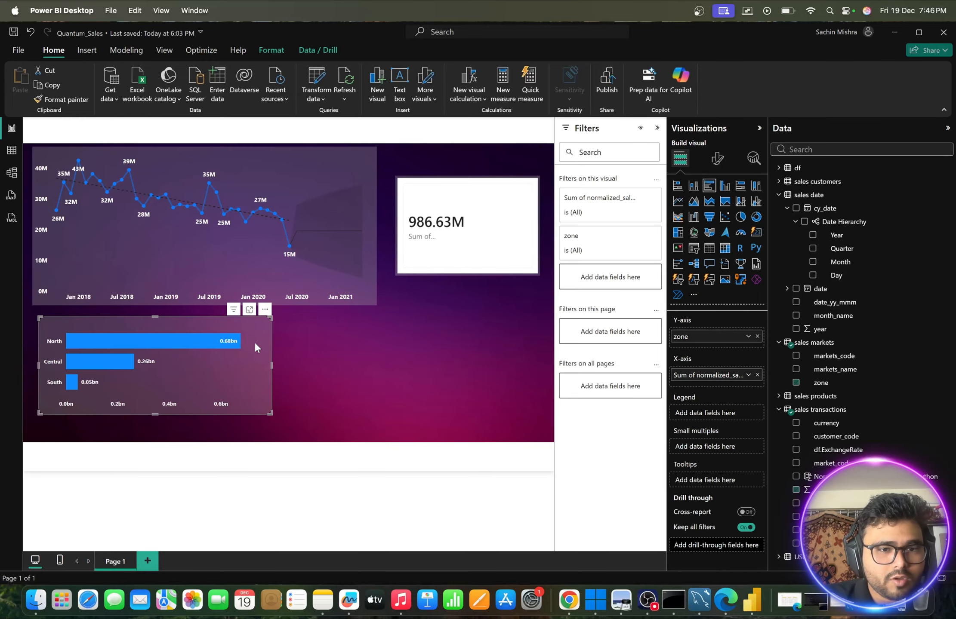
click(329, 160)
click(411, 351)
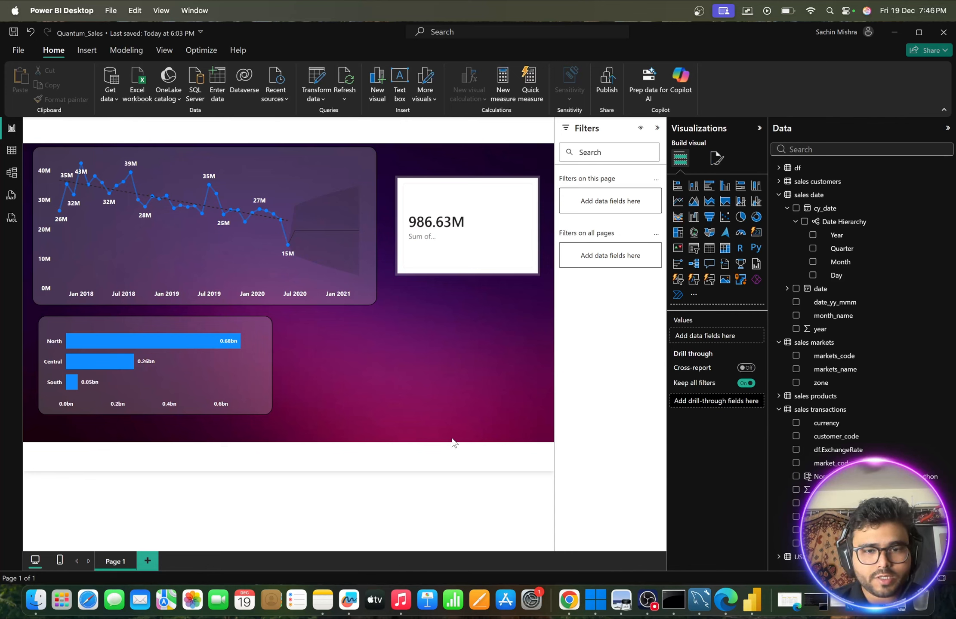
- Set the page's canvas background color to light gray
click(717, 159)
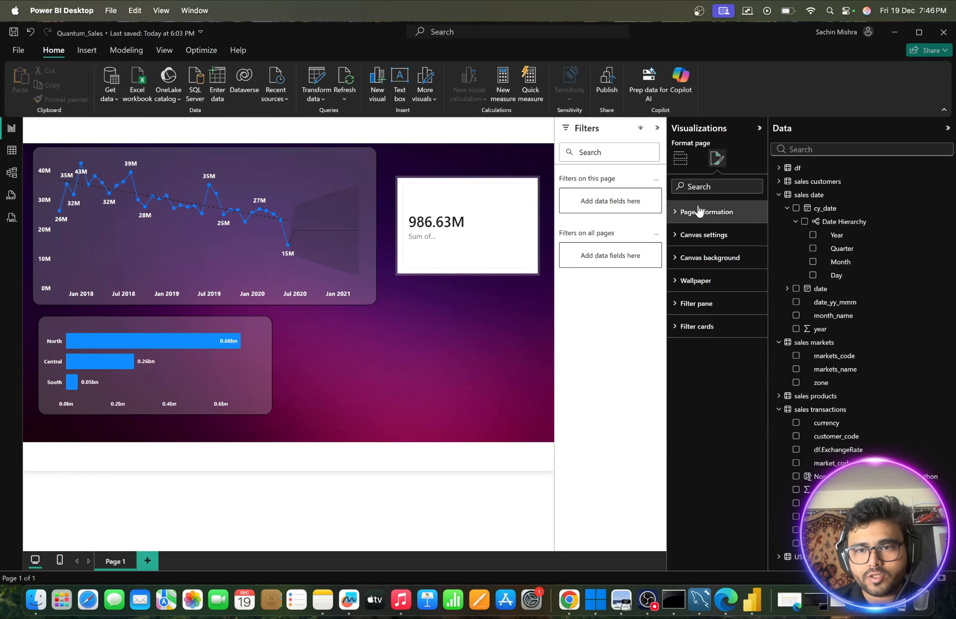
click(679, 218)
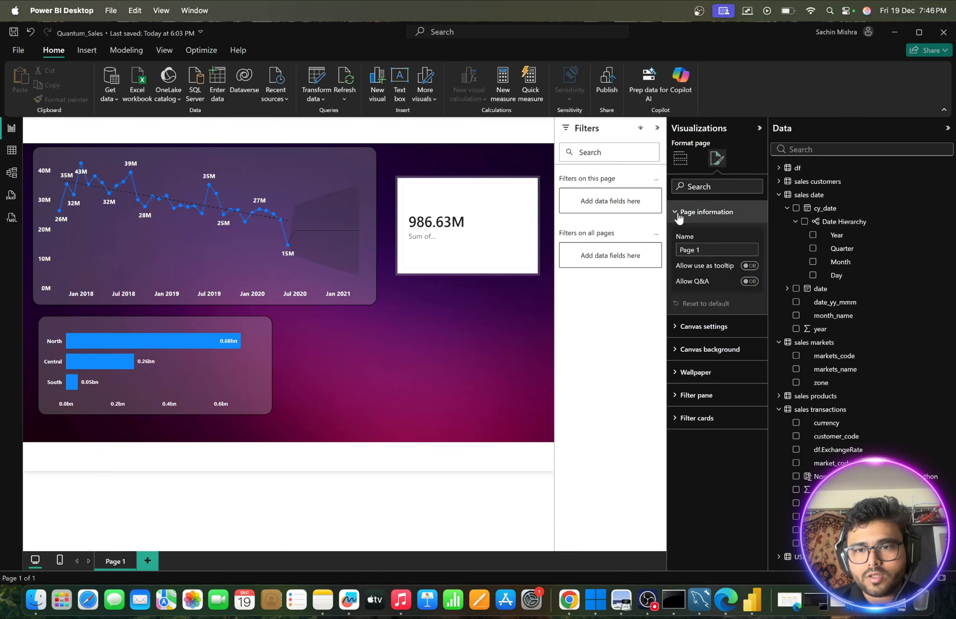
click(679, 215)
click(676, 260)
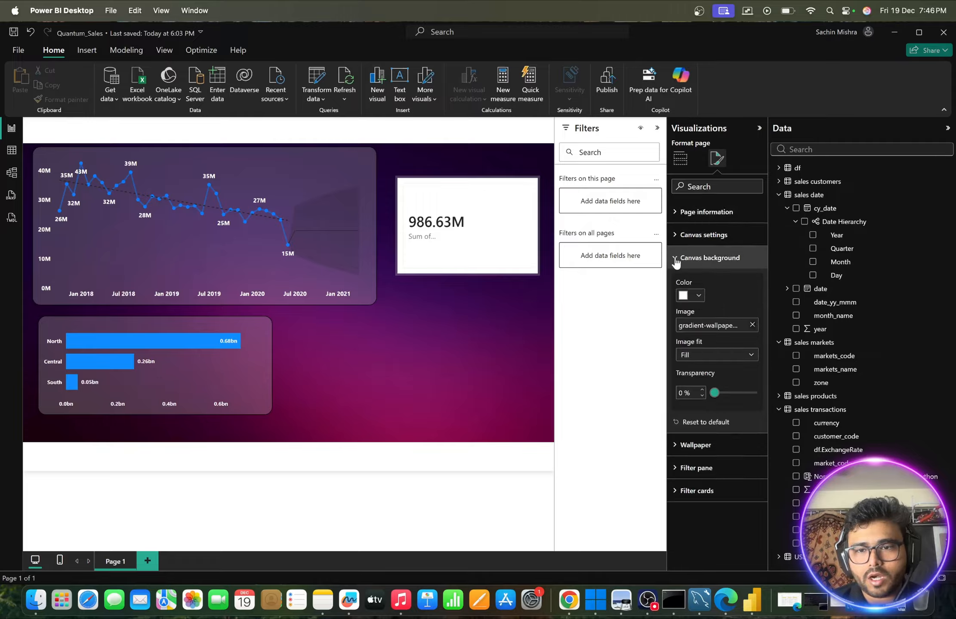
click(699, 295)
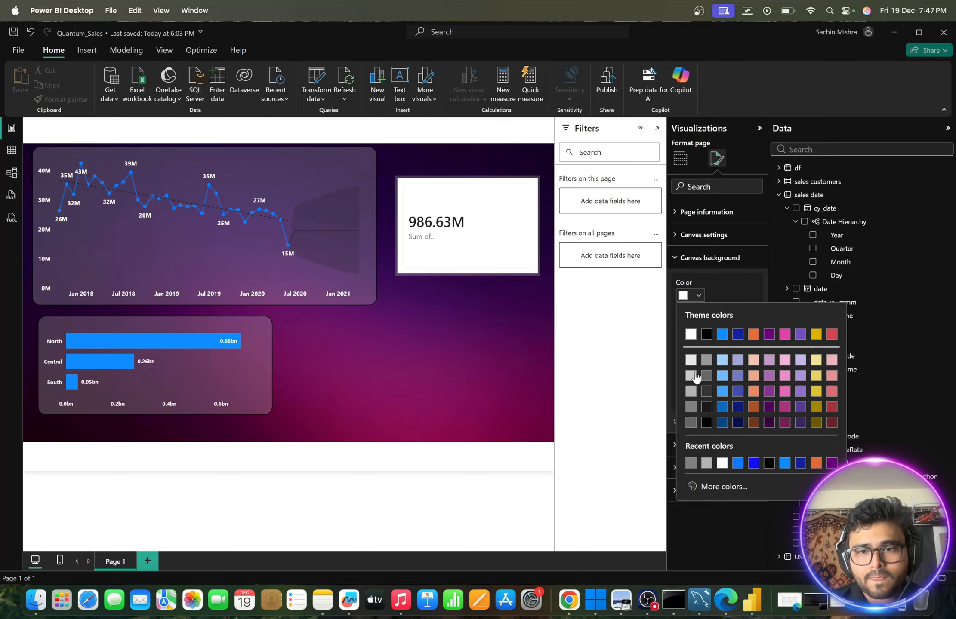
click(691, 376)
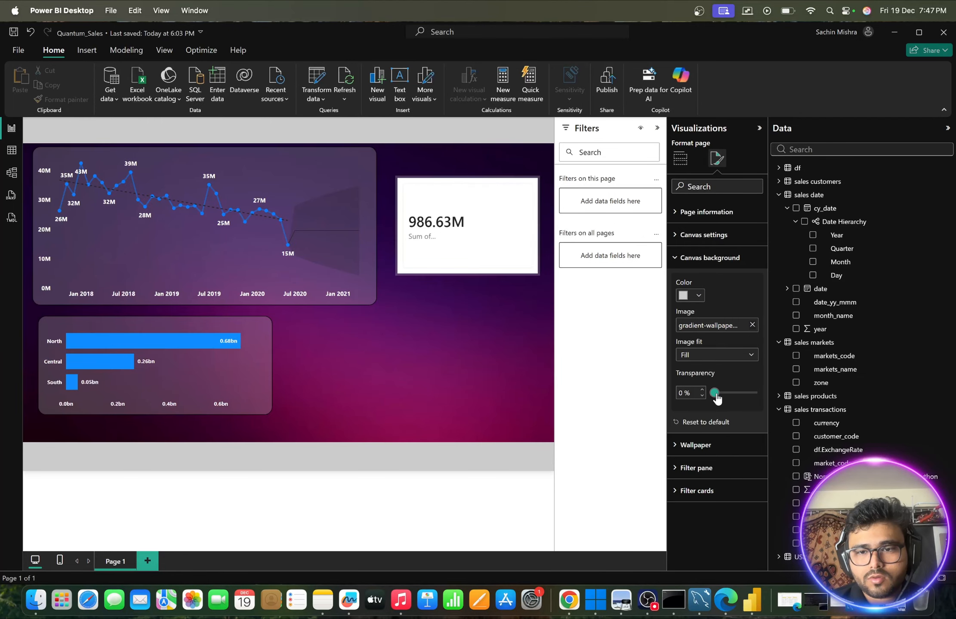
- Set the canvas background image fit to Stretch and open the canvas size settings
drag(716, 398, 669, 393)
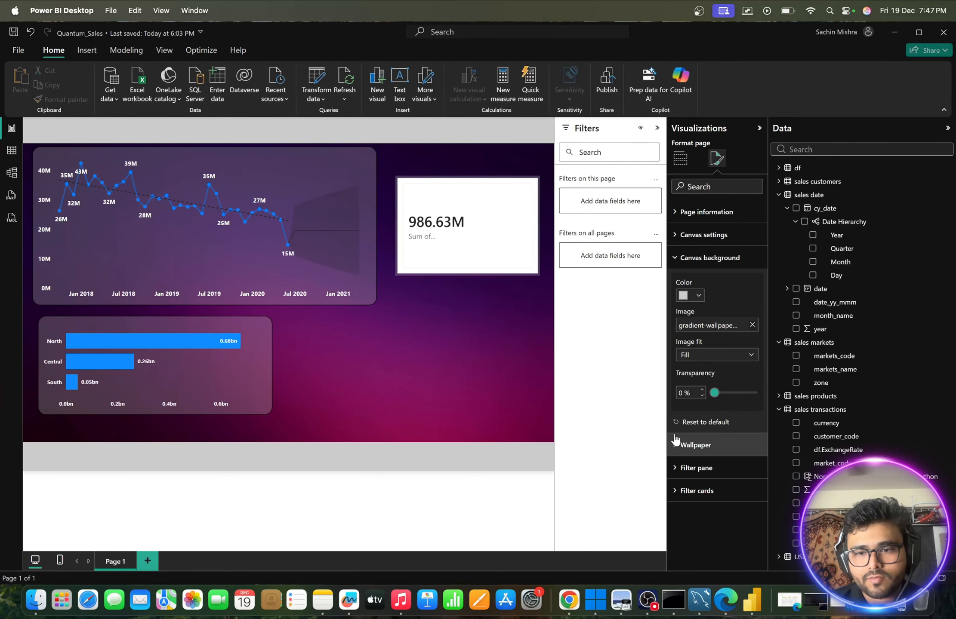
click(741, 360)
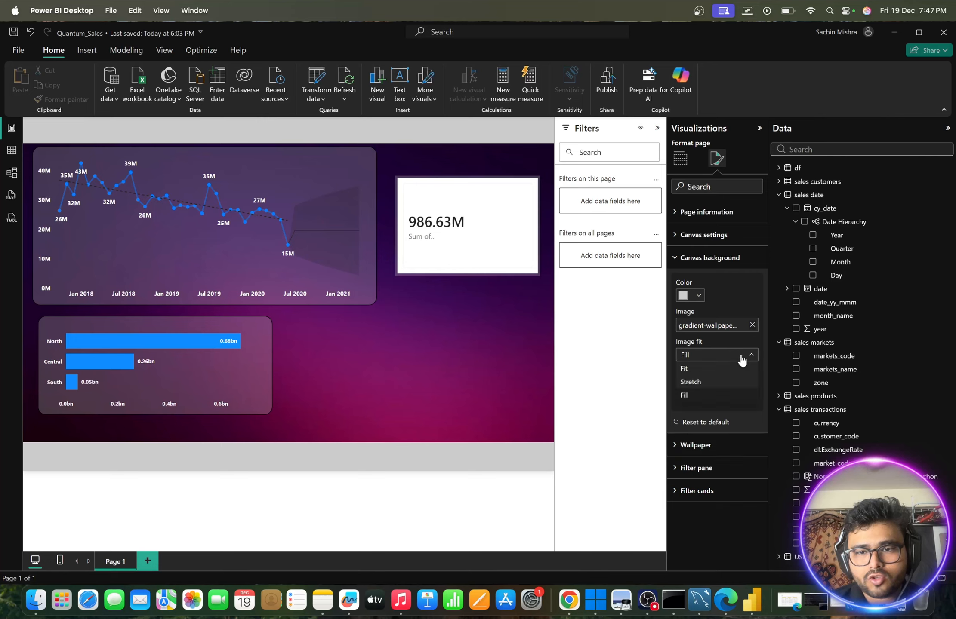
click(701, 383)
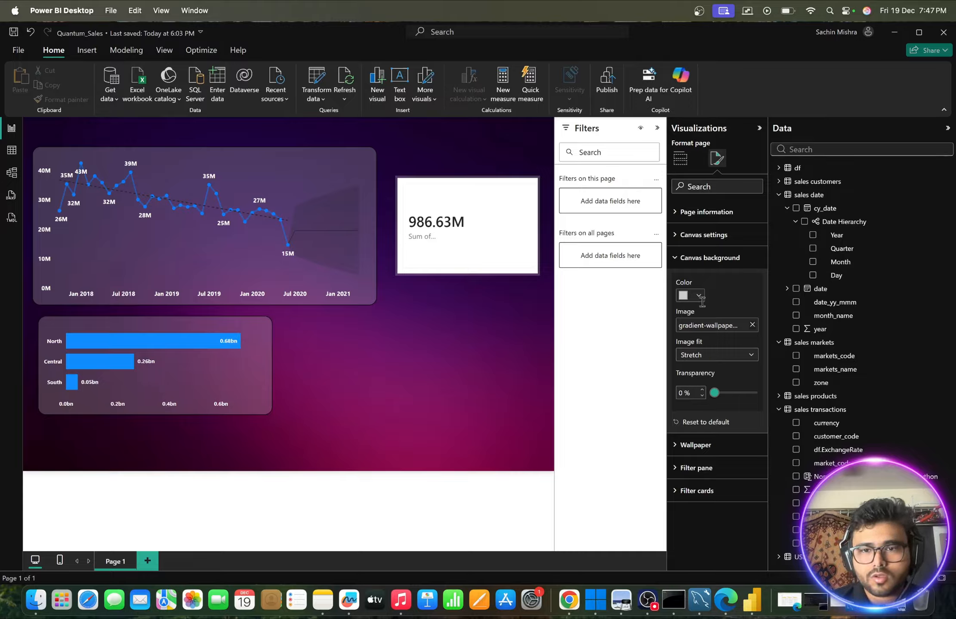
click(671, 257)
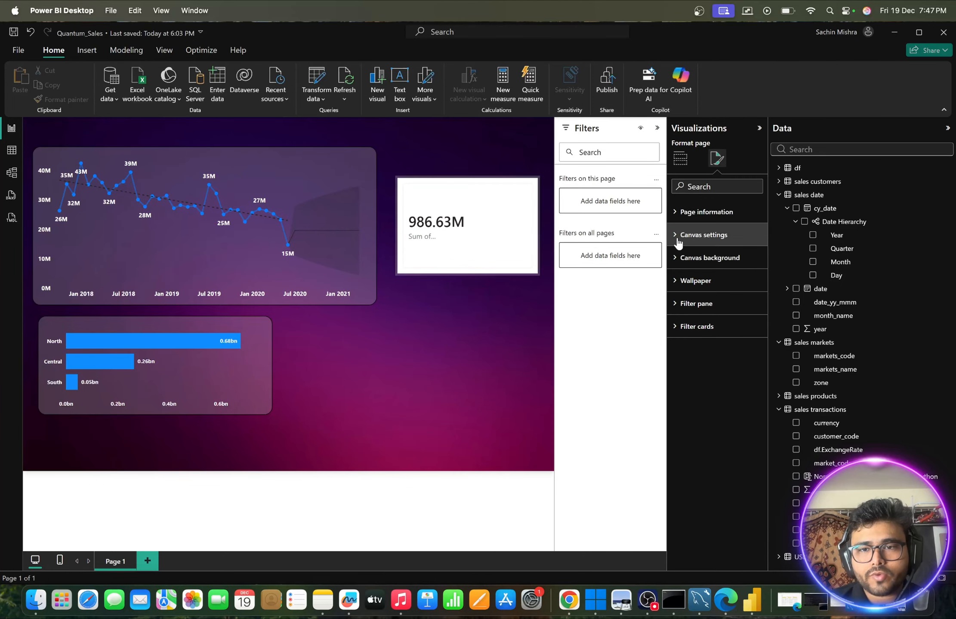
click(680, 236)
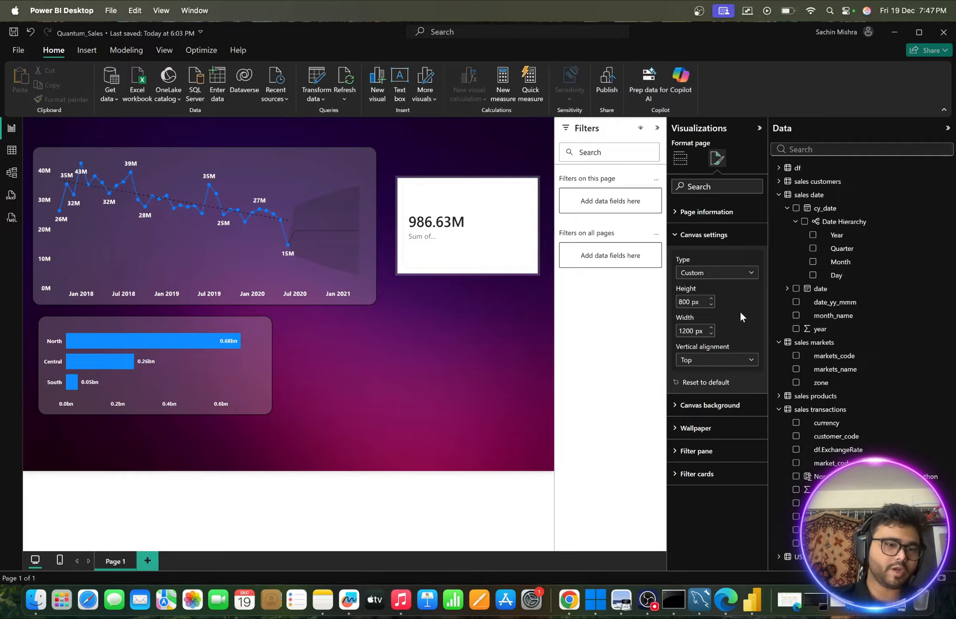
- Shrink the line chart to about half the page width and move it down, closer to the zone bar chart
click(338, 161)
drag(377, 304, 287, 279)
mouse_move(212, 156)
mouse_down()
mouse_move(213, 134)
mouse_move(213, 174)
mouse_up()
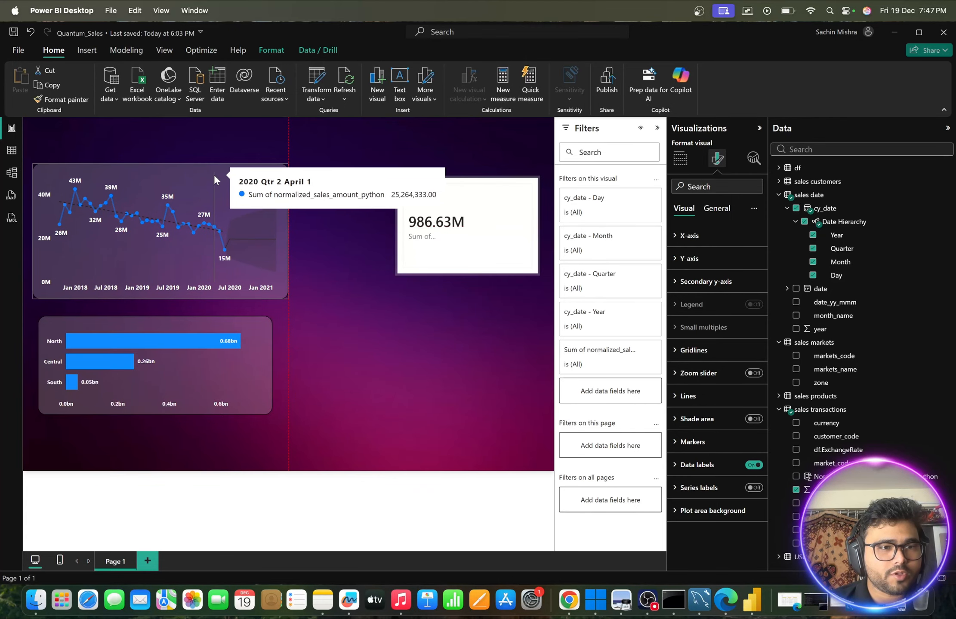
click(396, 380)
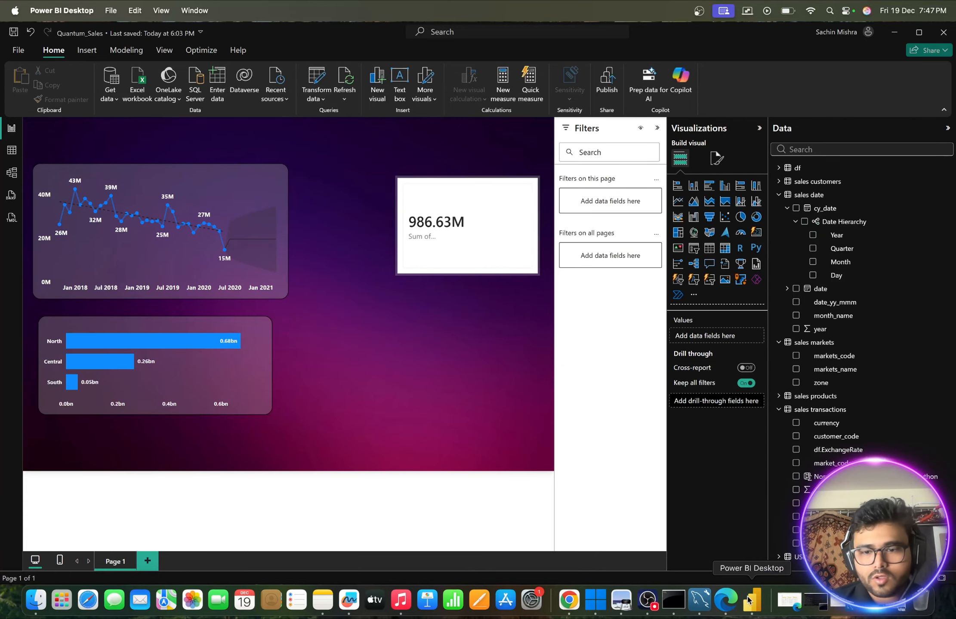
- Check the planned product type and customer type visualizations in Quantum Sales Analytics Report.pdf in Preview, and return to Power BI
click(890, 606)
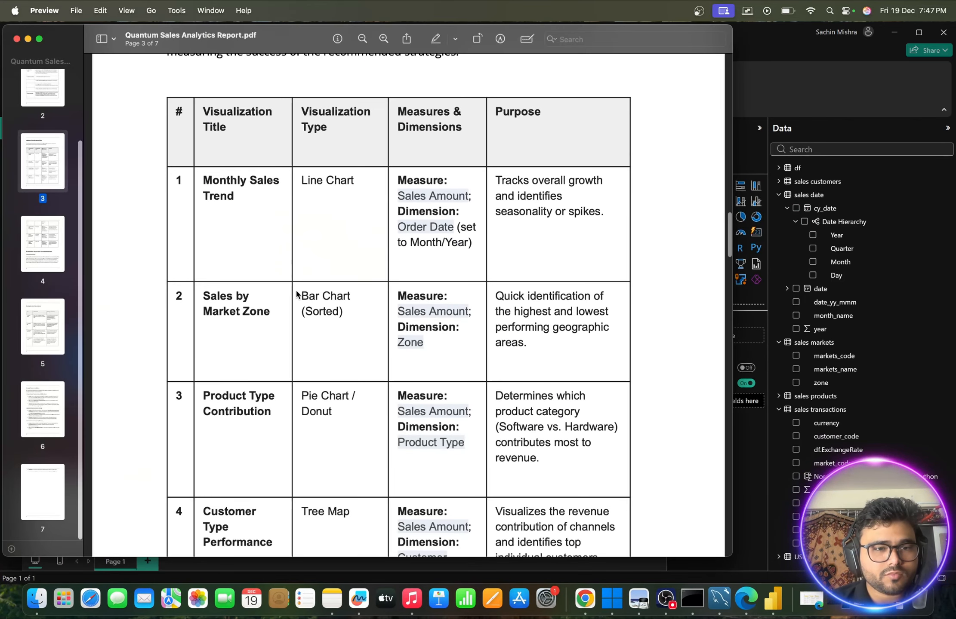
scroll(276, 329, down, 3)
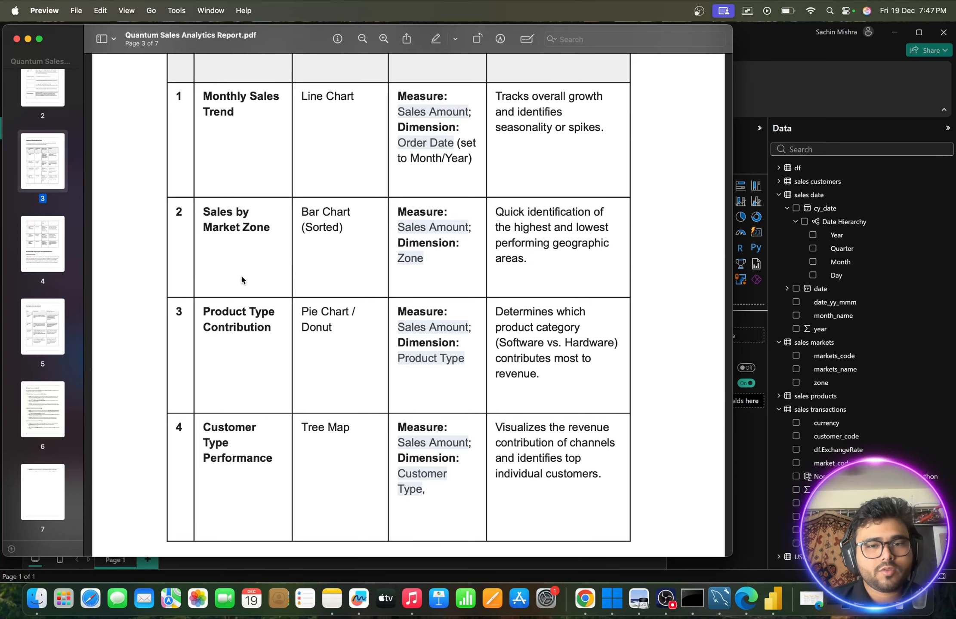
click(27, 39)
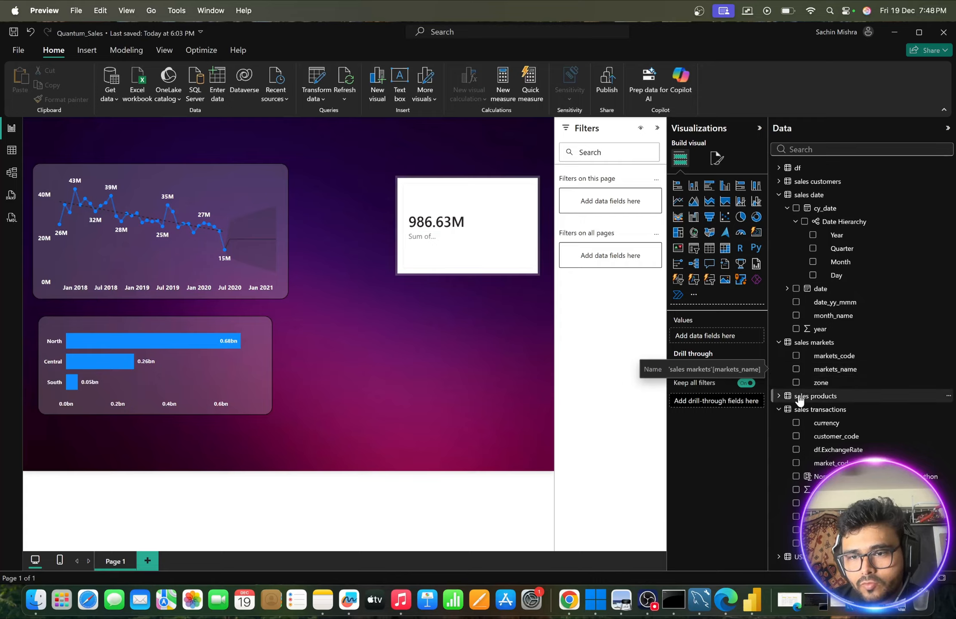
- Create a donut chart of normalized_sales_amount_python by sales products product_type below the total sales card
click(779, 396)
scroll(865, 412, down, 1)
scroll(865, 414, down, 1)
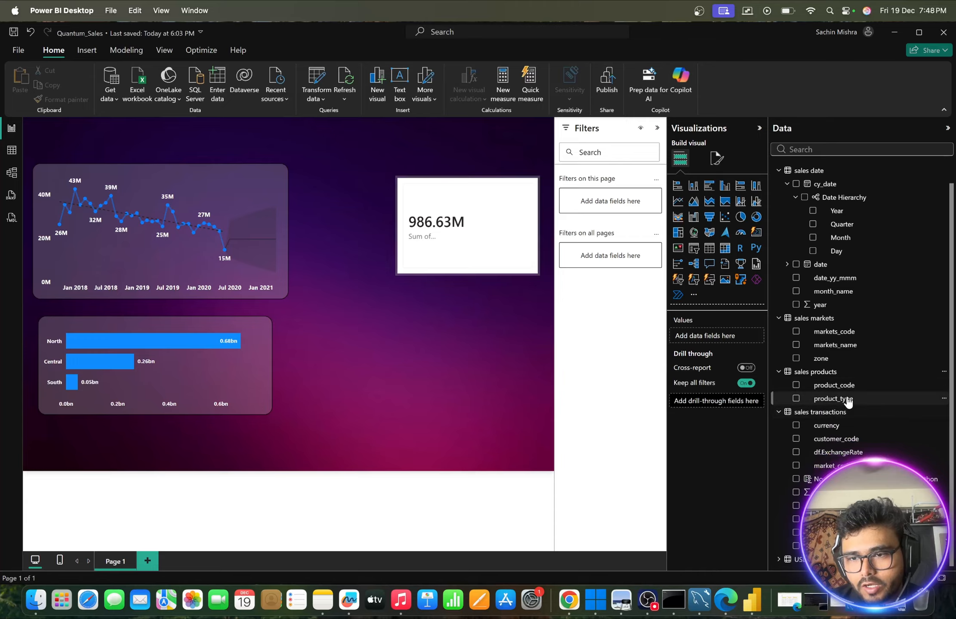
drag(847, 400, 422, 352)
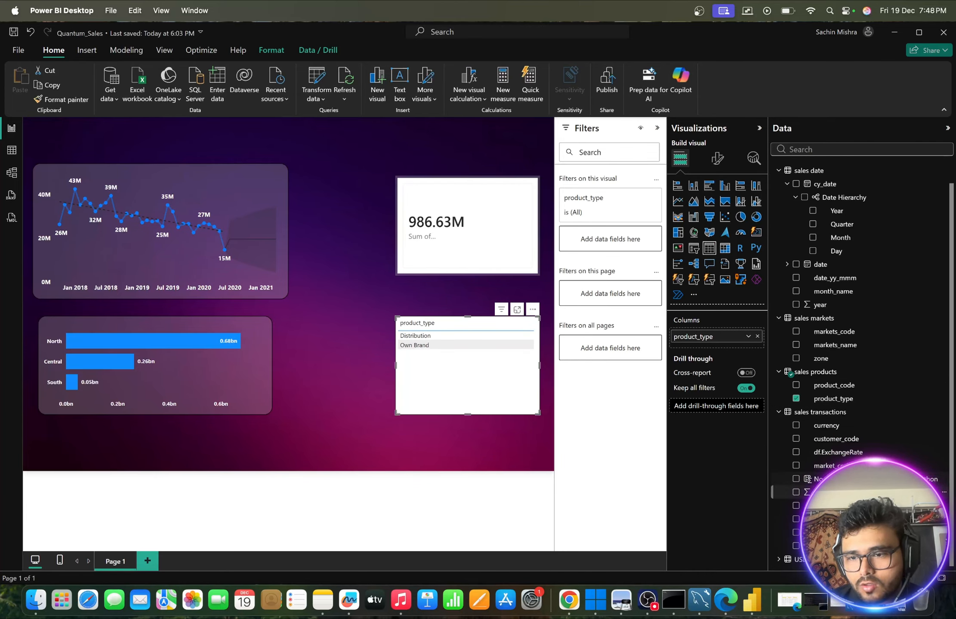
drag(826, 492, 473, 336)
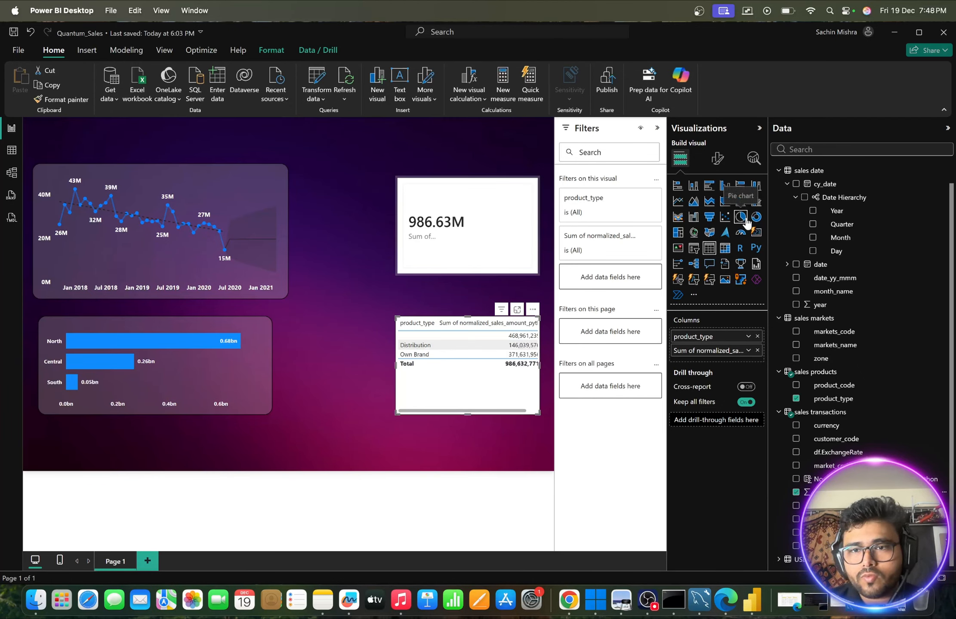
click(755, 219)
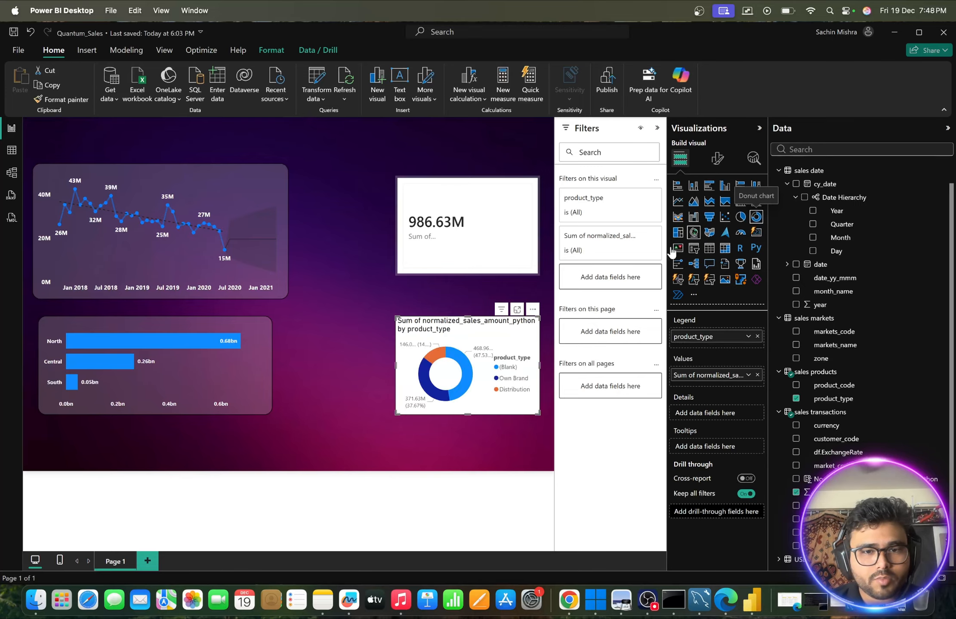
- Move the product type donut chart closer to the zone bar chart, enlarge its frame slightly and inspect its segments
drag(498, 335, 449, 334)
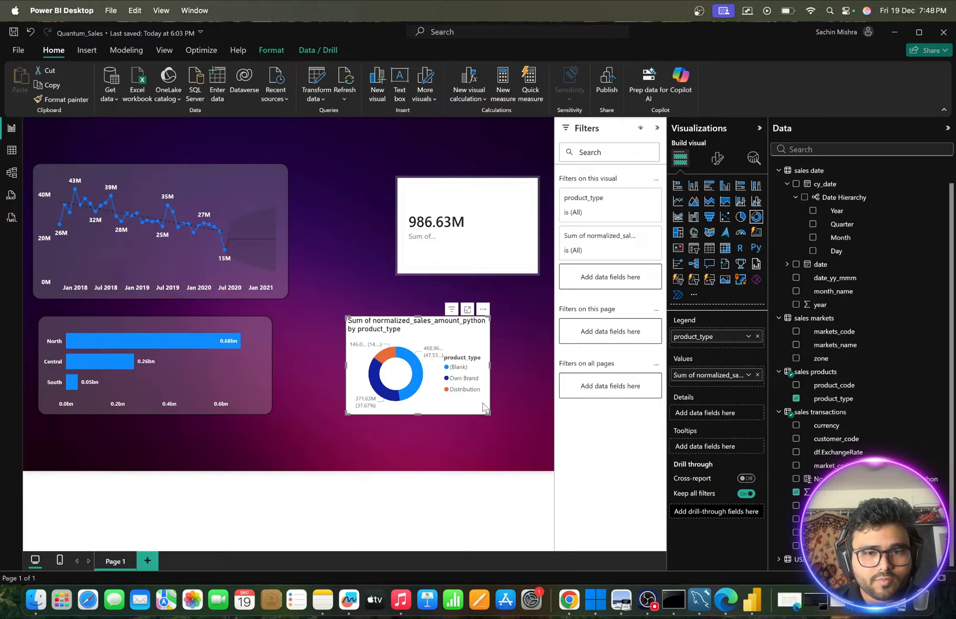
drag(487, 411, 511, 427)
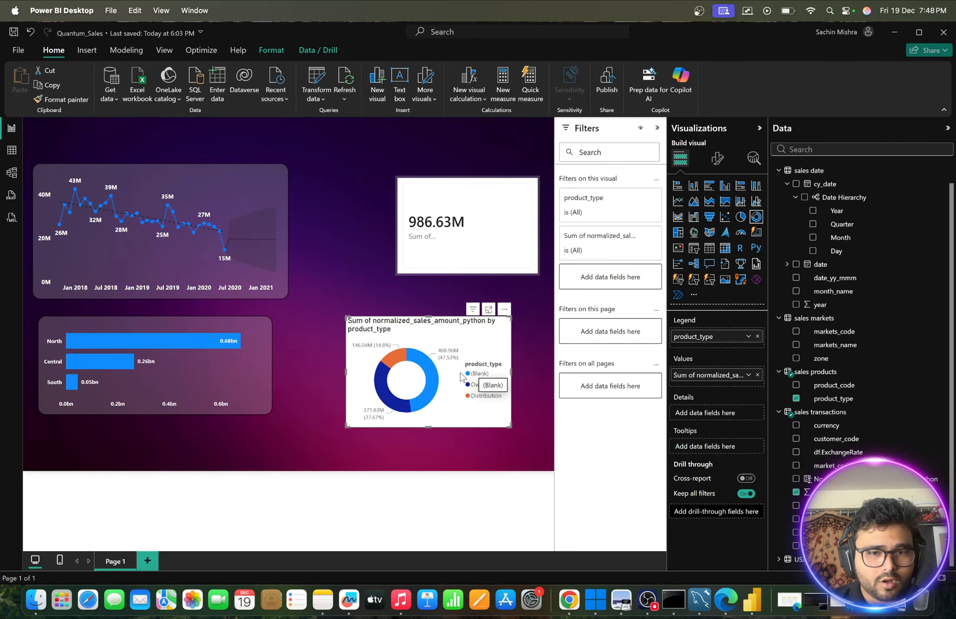
mouse_move(433, 380)
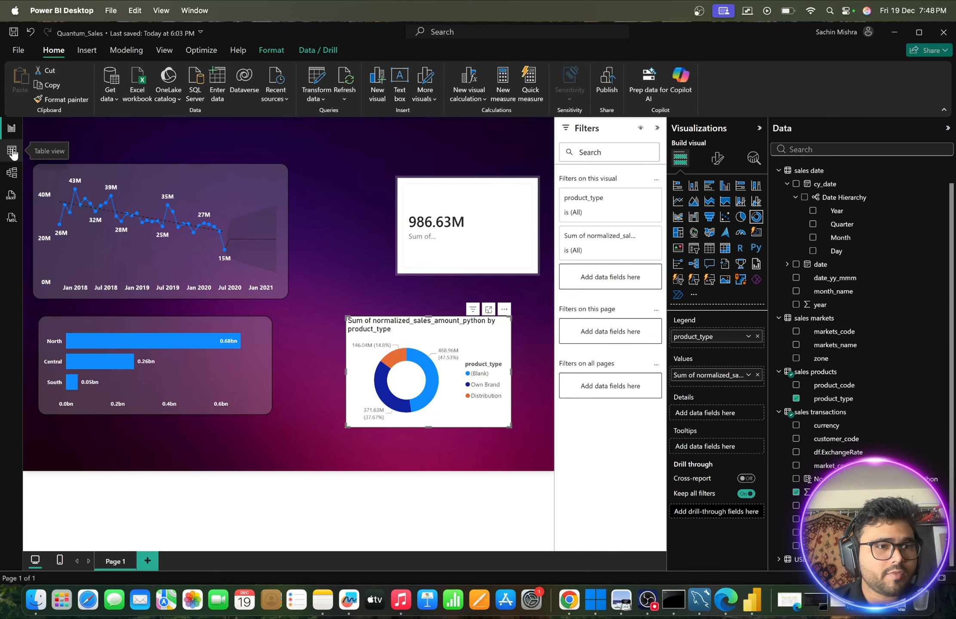
- Examine the product types in the sales products table and the rows of the sales transactions table, and return to the report page
click(12, 151)
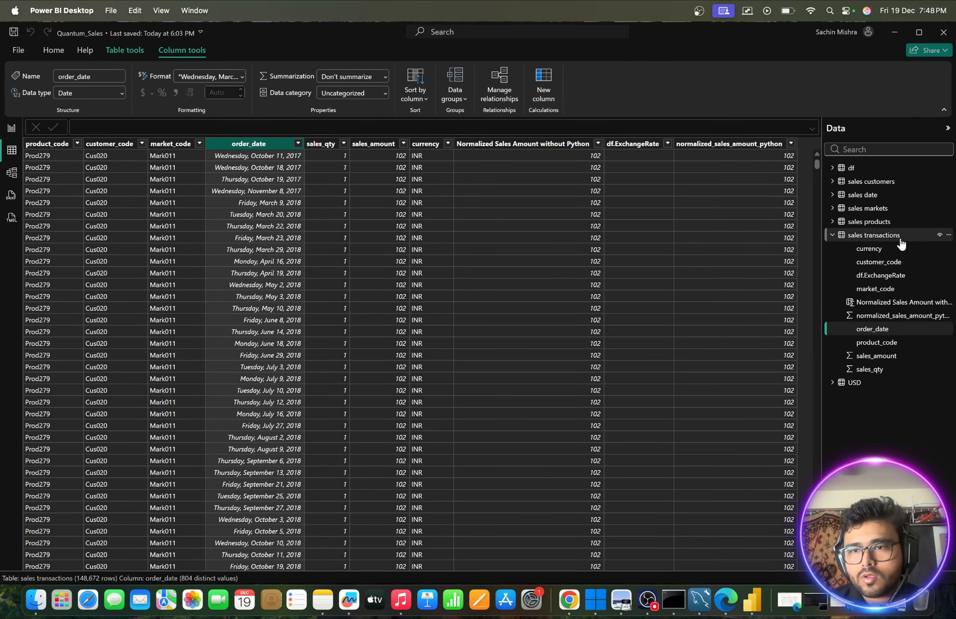
click(846, 222)
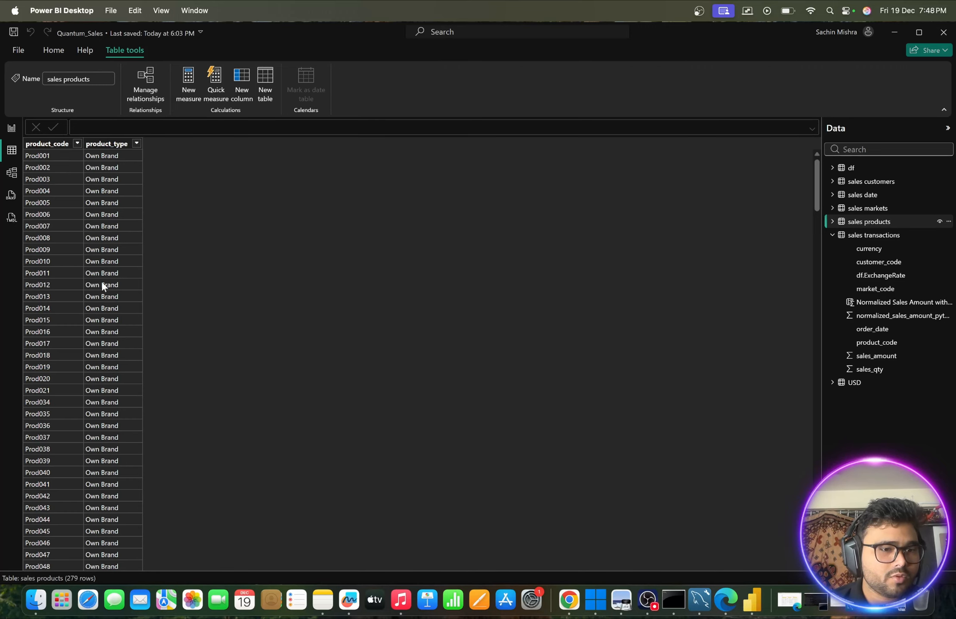
scroll(101, 281, down, 20)
scroll(102, 282, down, 6)
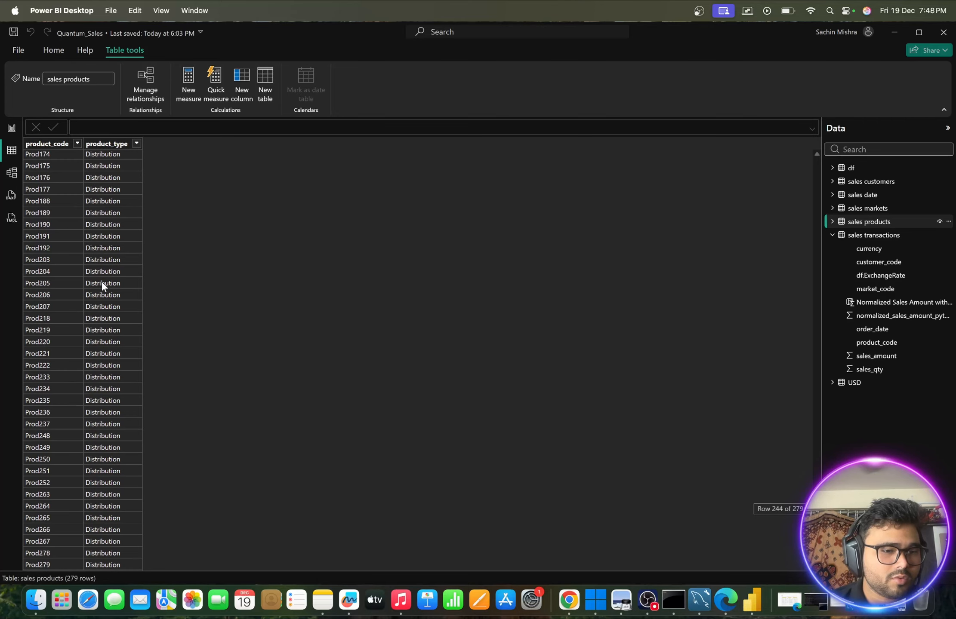
scroll(102, 281, up, 20)
scroll(102, 281, up, 15)
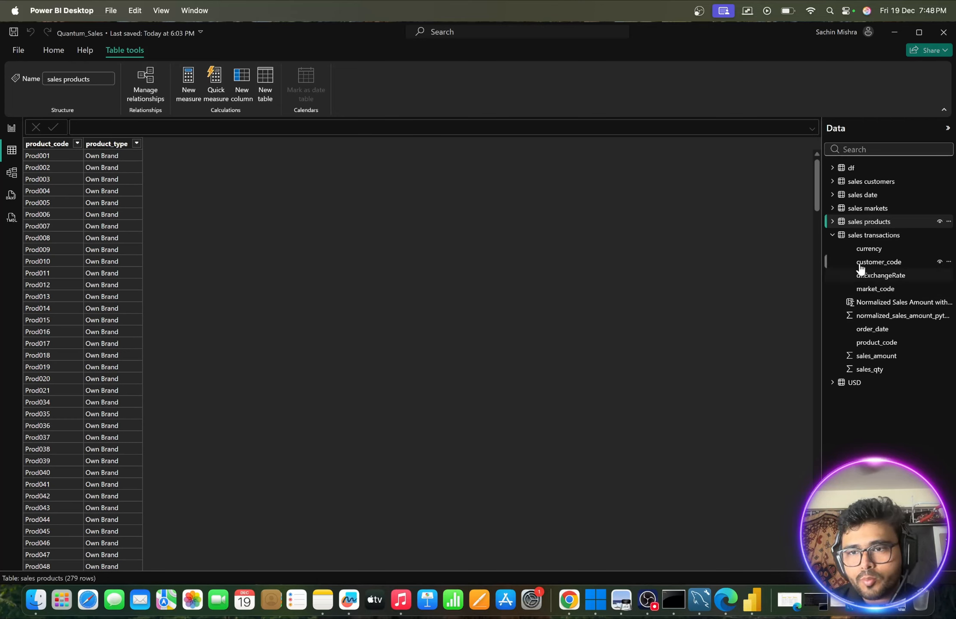
click(854, 240)
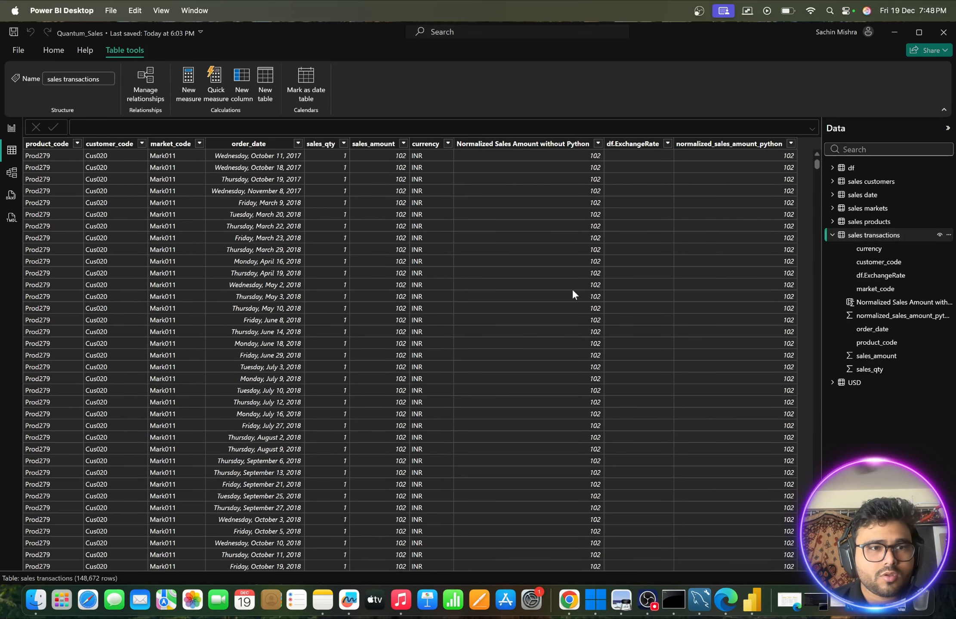
scroll(572, 294, down, 5)
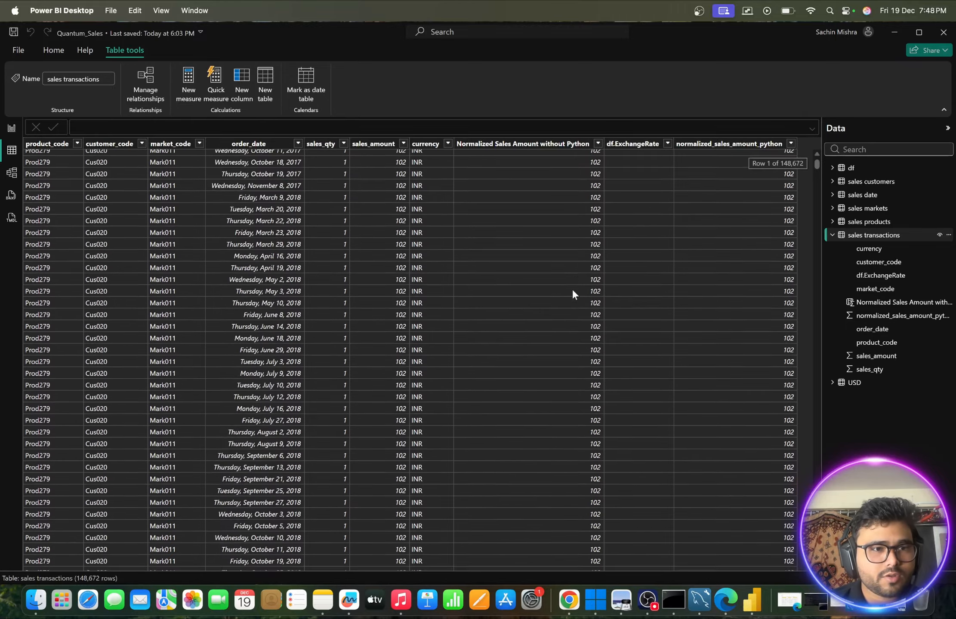
scroll(572, 294, up, 5)
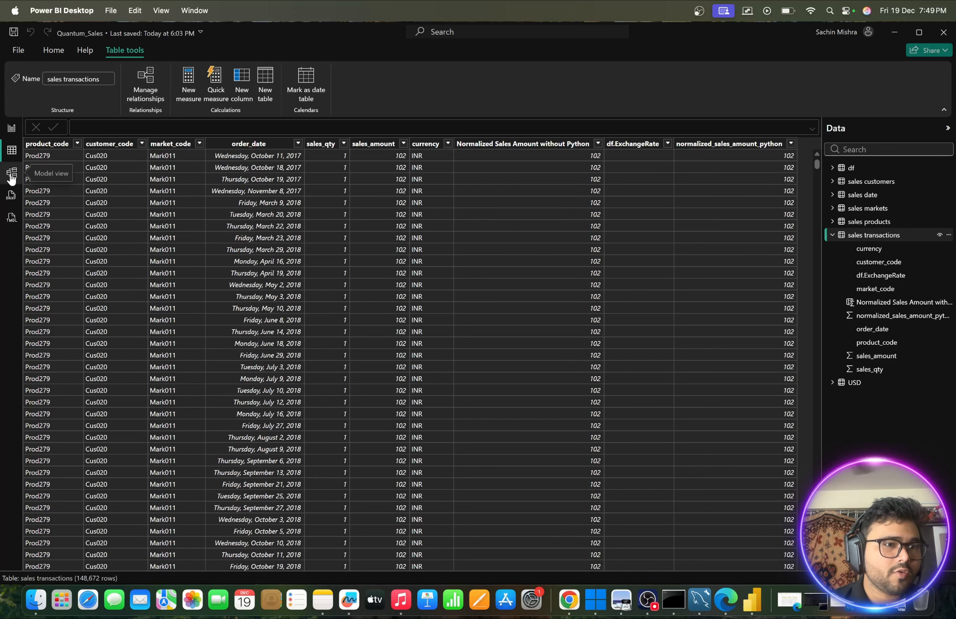
click(12, 127)
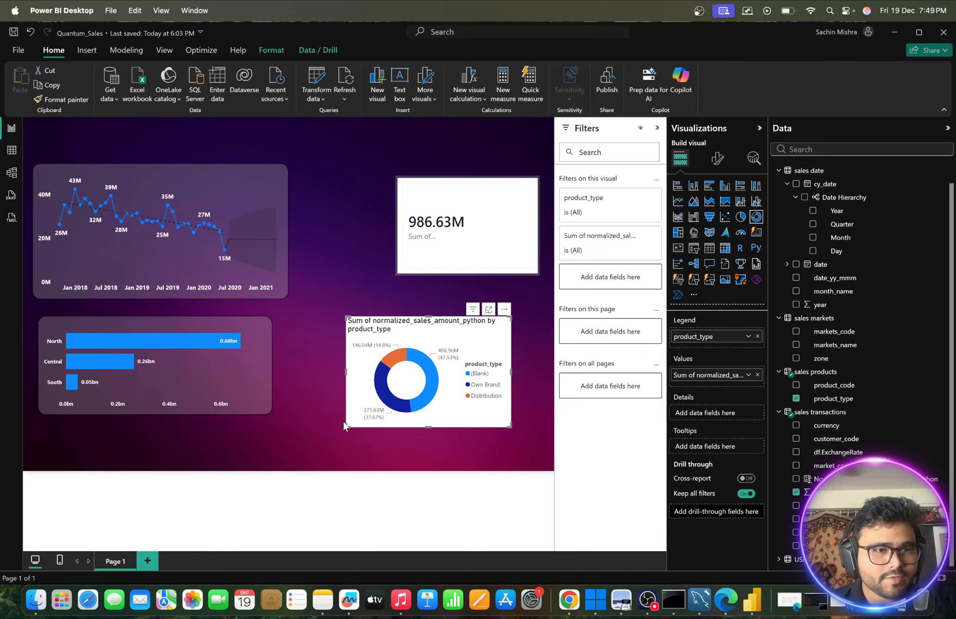
- Copy the line chart's formatting onto the product type donut chart
click(266, 186)
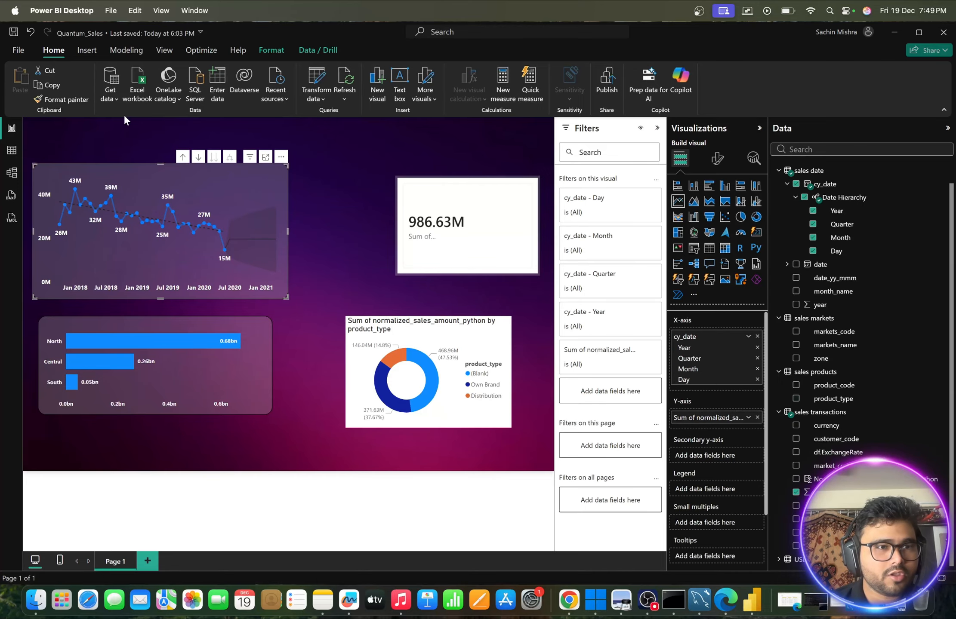
click(62, 99)
click(424, 329)
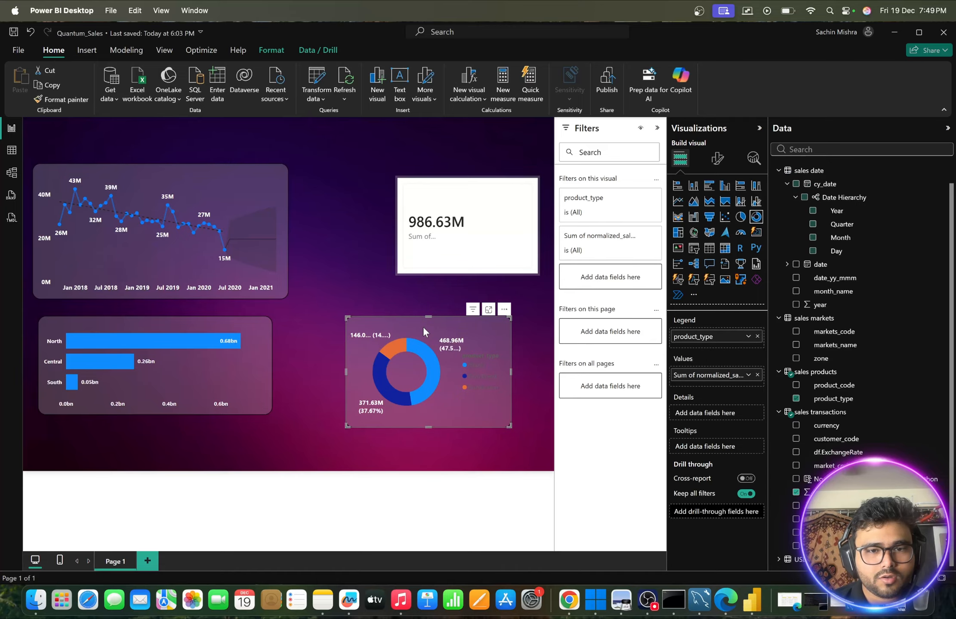
- Set the legend text color of the product type donut chart to white
click(478, 364)
click(478, 364)
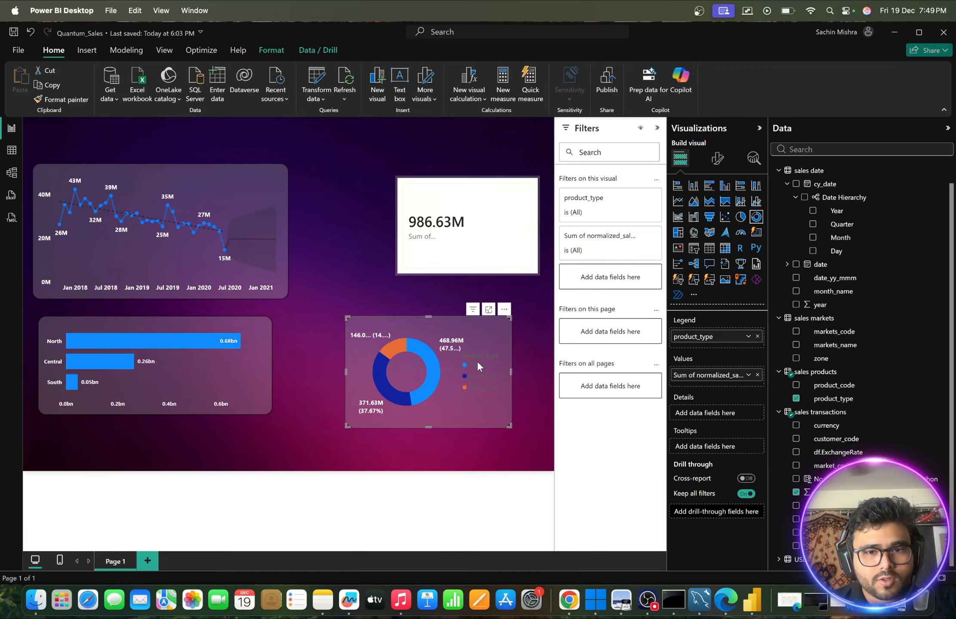
click(717, 159)
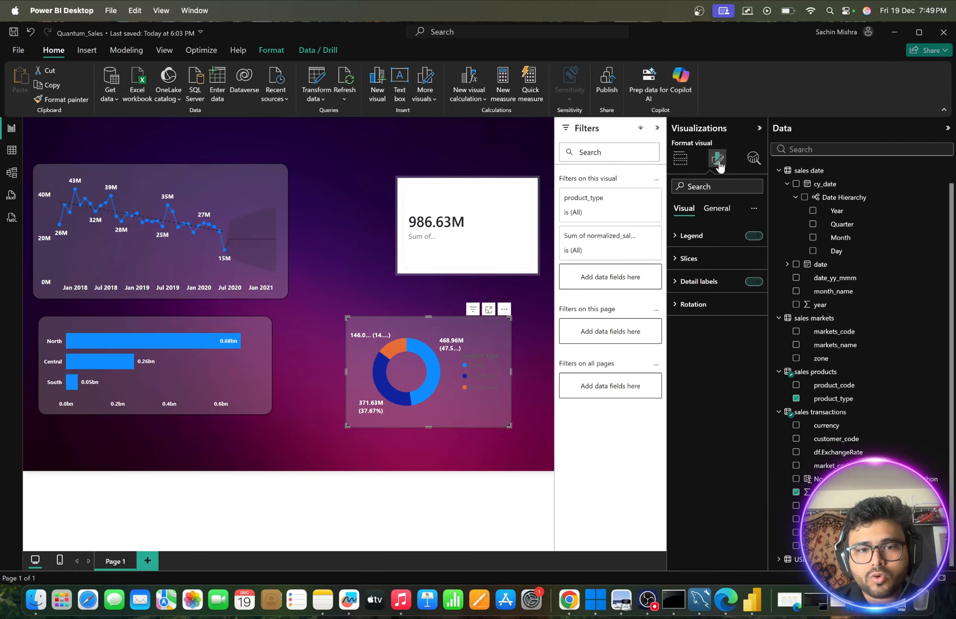
click(693, 234)
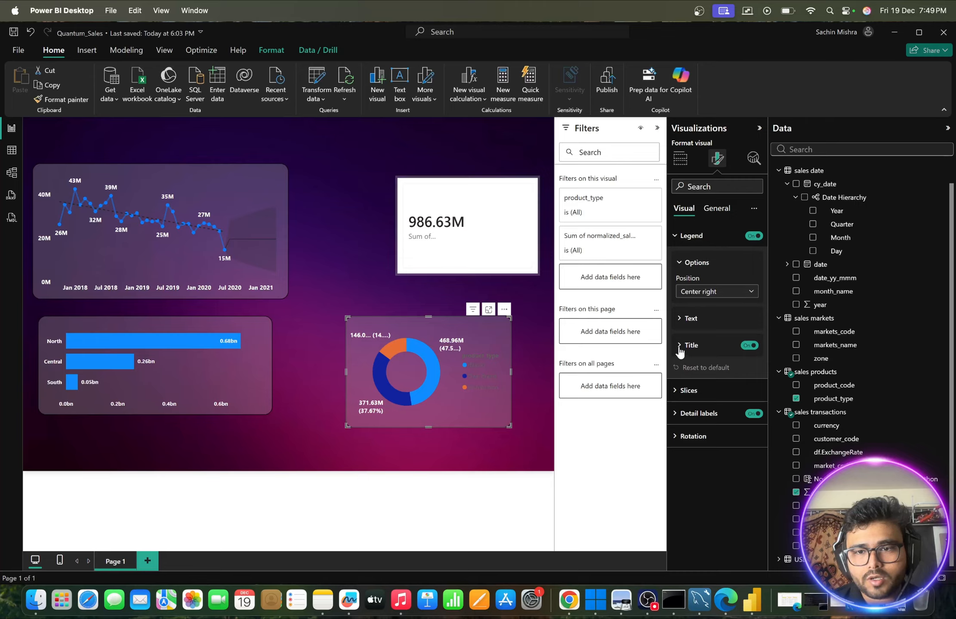
click(678, 323)
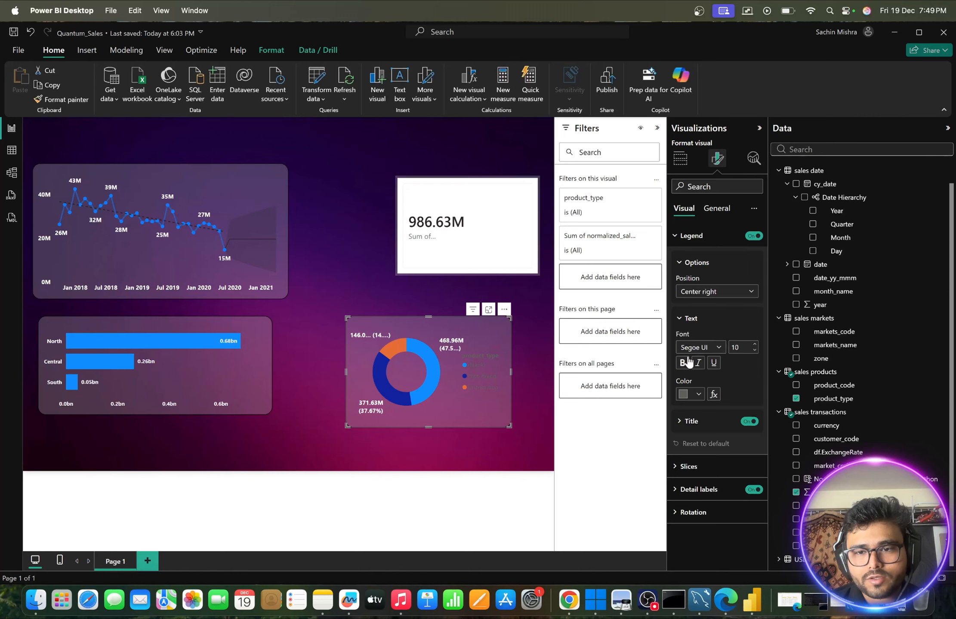
click(698, 395)
click(691, 218)
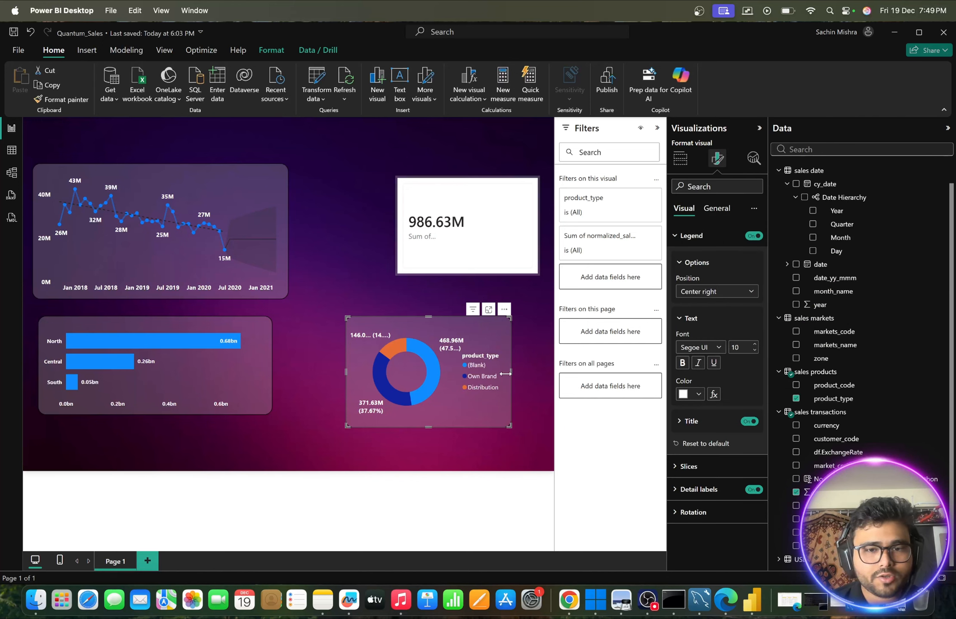
click(378, 280)
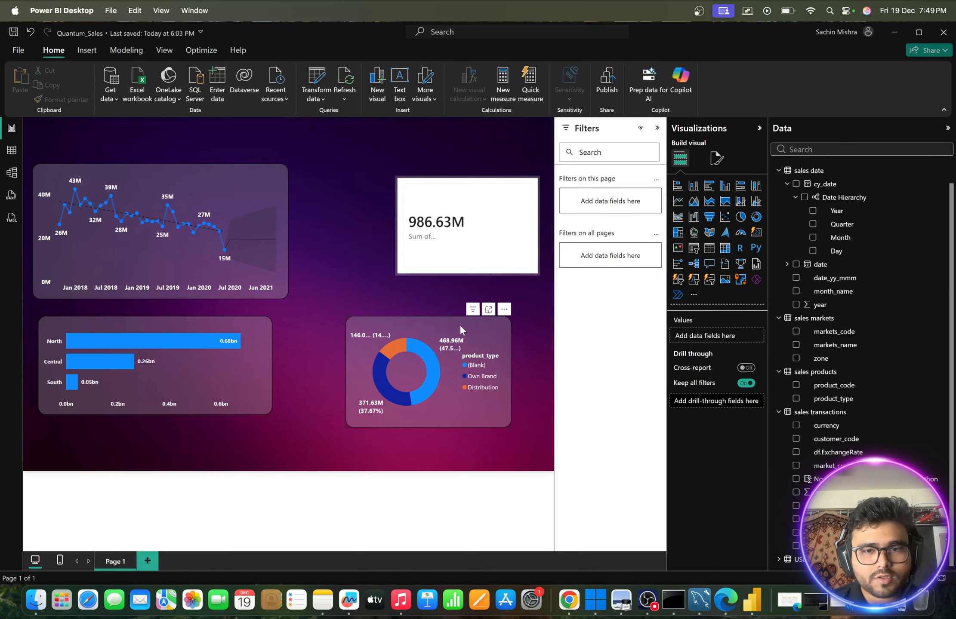
- Widen the product type donut chart very slightly and place it directly below the total sales card, aligned with the card's right edge
drag(474, 324, 418, 313)
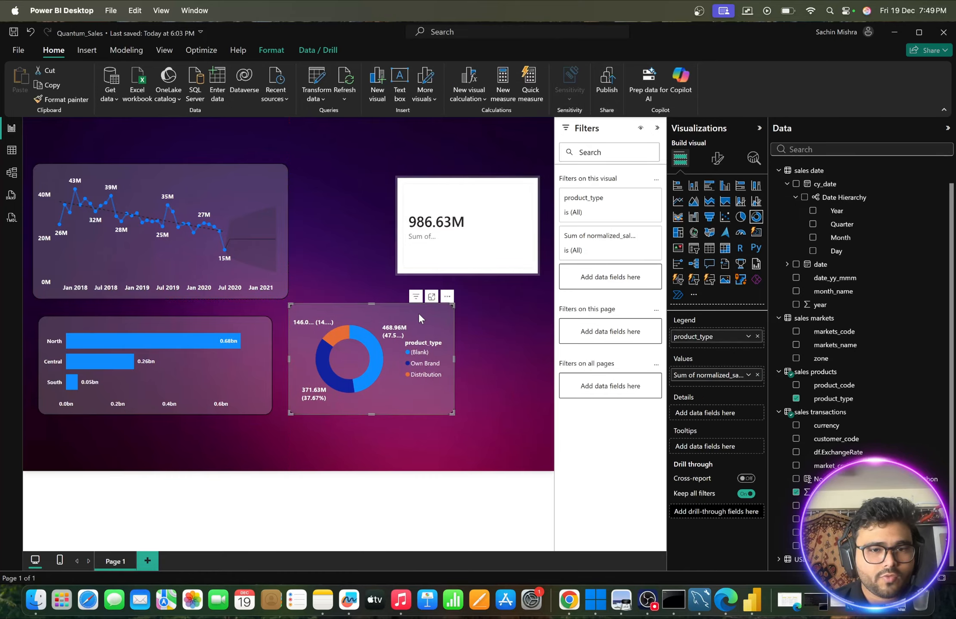
drag(452, 412, 454, 414)
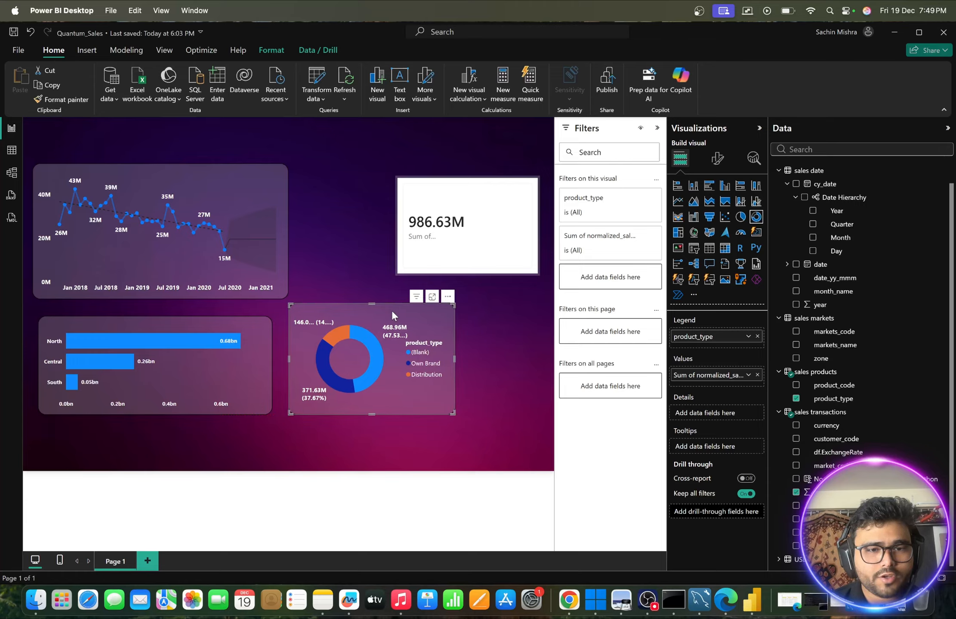
drag(371, 309, 457, 293)
click(328, 259)
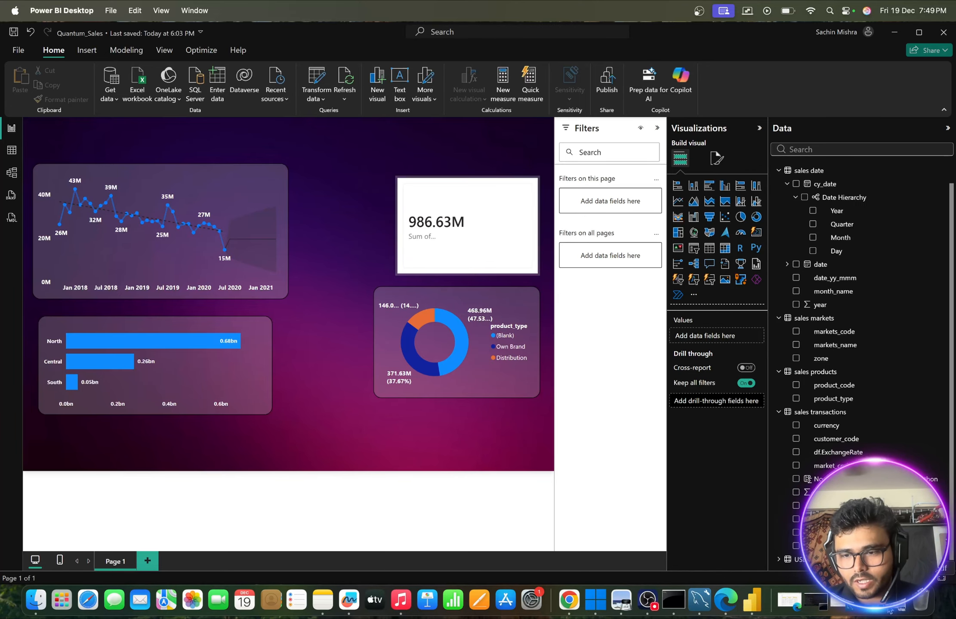
- Check the planned customer type visualization in Quantum Sales Analytics Report.pdf in Preview, and return to Power BI
click(789, 600)
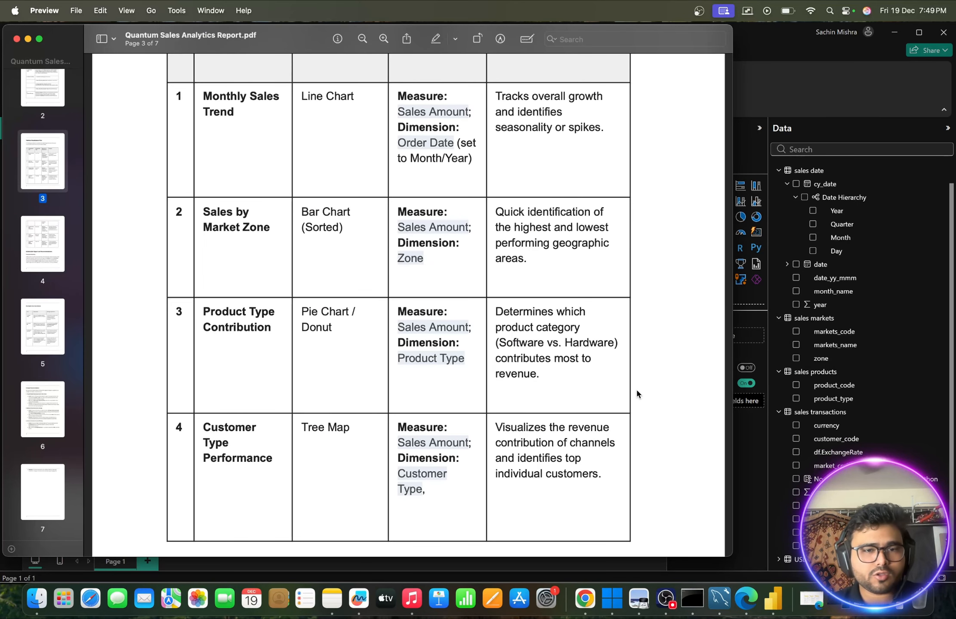
scroll(555, 338, down, 3)
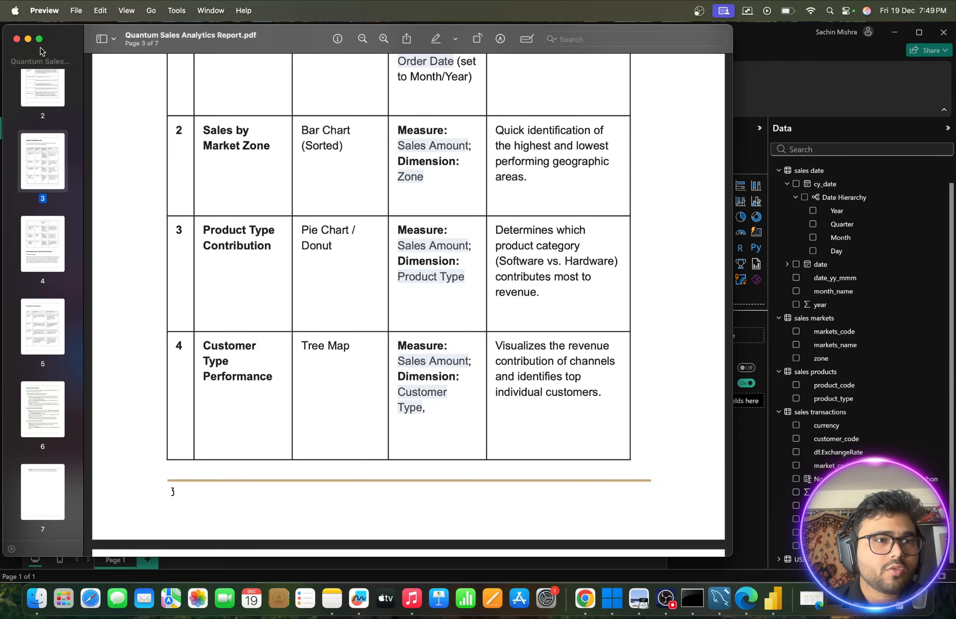
click(28, 39)
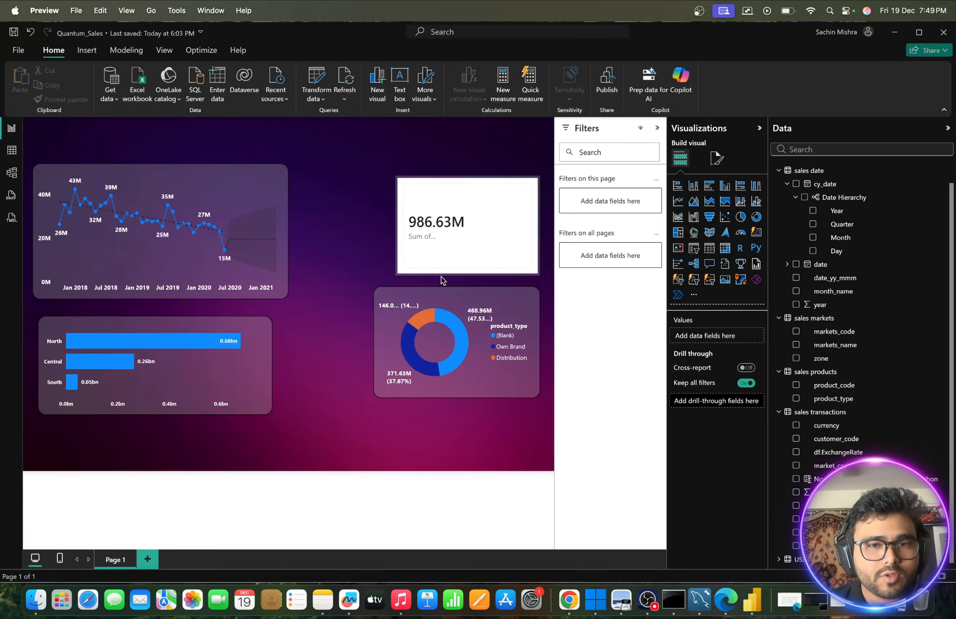
- Move the total sales card up to the page's upper edge nearer the line chart, and move the product type donut up beneath it
click(483, 200)
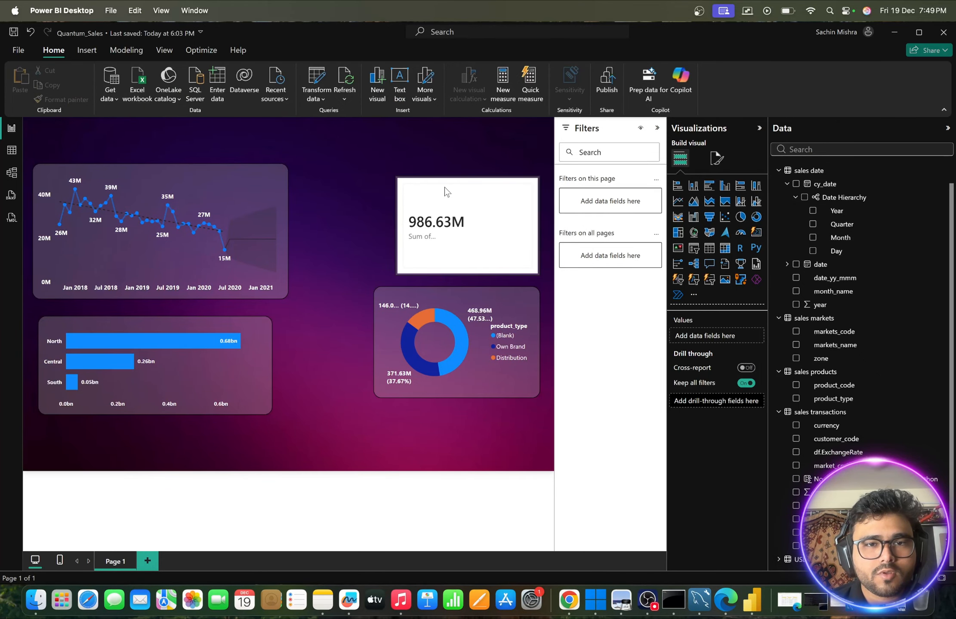
drag(445, 191, 437, 153)
drag(512, 297, 443, 248)
click(527, 265)
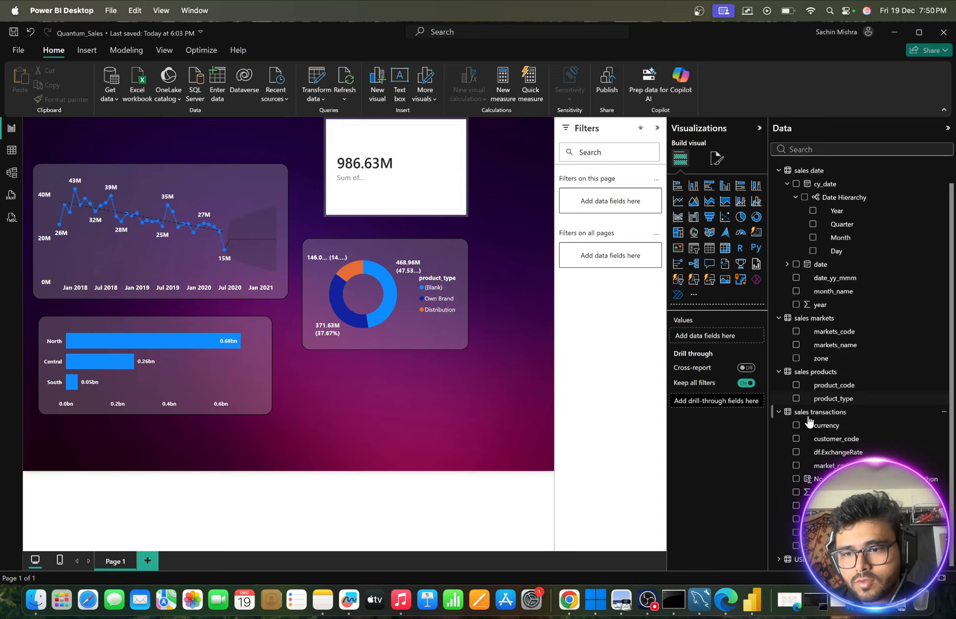
- Create a pie chart of normalized_sales_amount_python by sales customers customer_type below the product type donut
scroll(820, 446, up, 2)
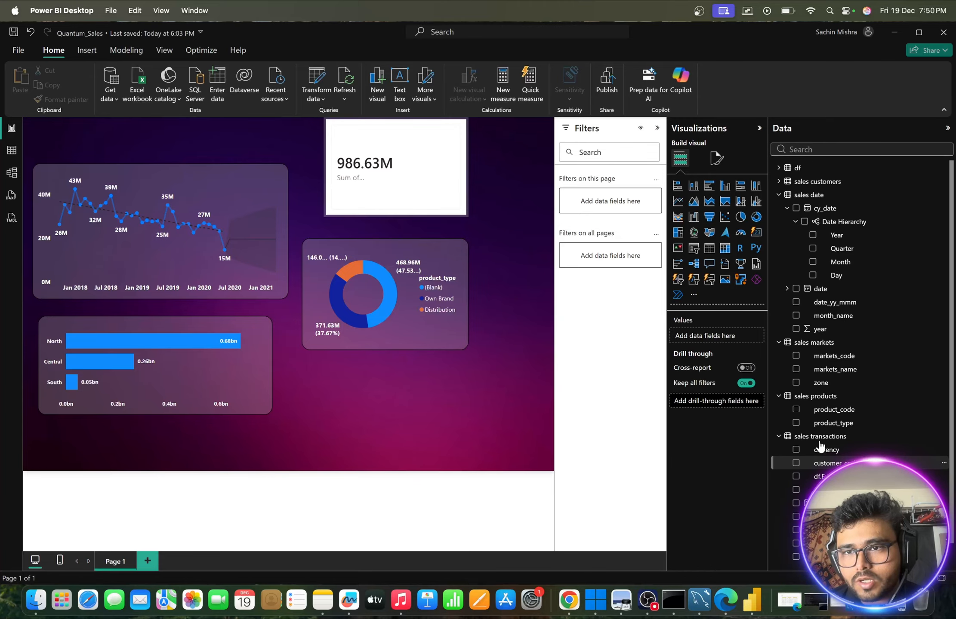
click(816, 182)
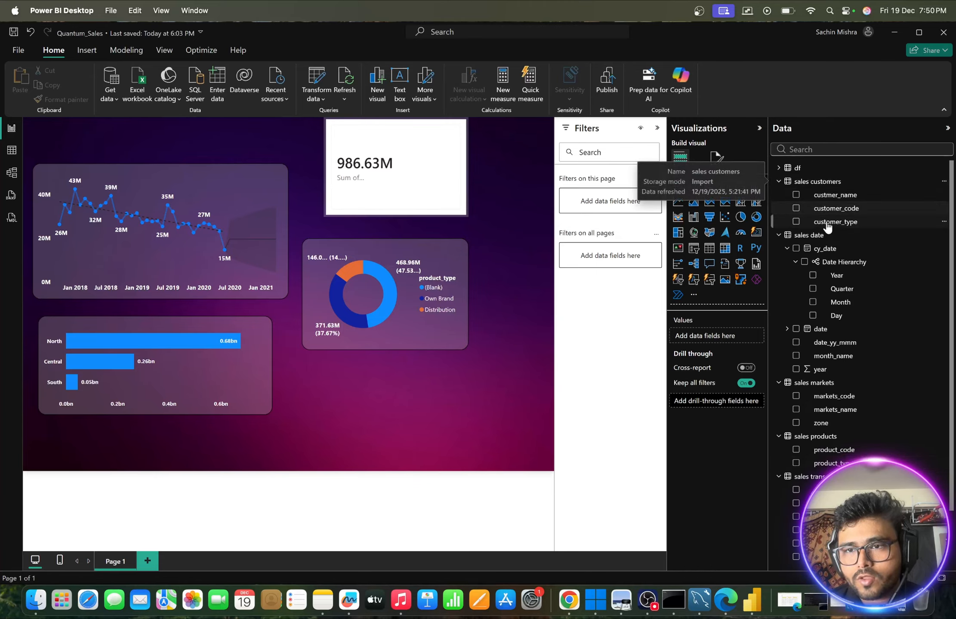
drag(827, 227, 423, 399)
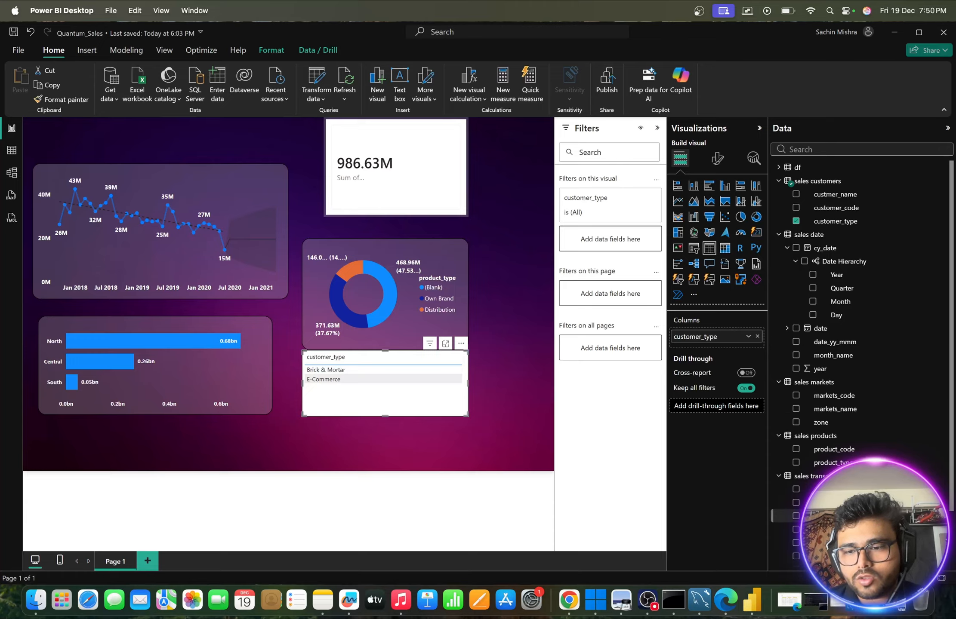
scroll(860, 344, down, 3)
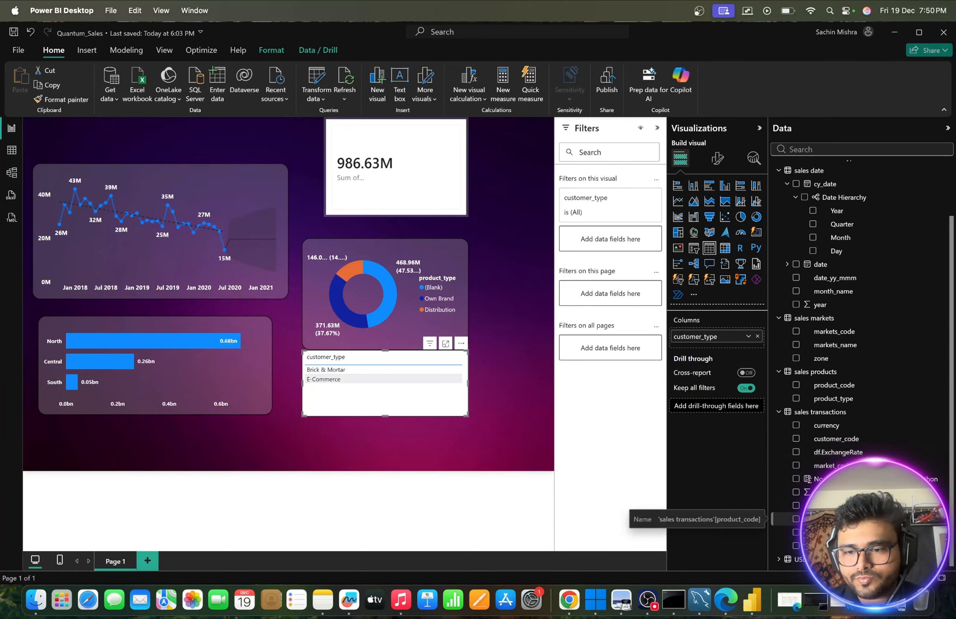
drag(818, 492, 441, 379)
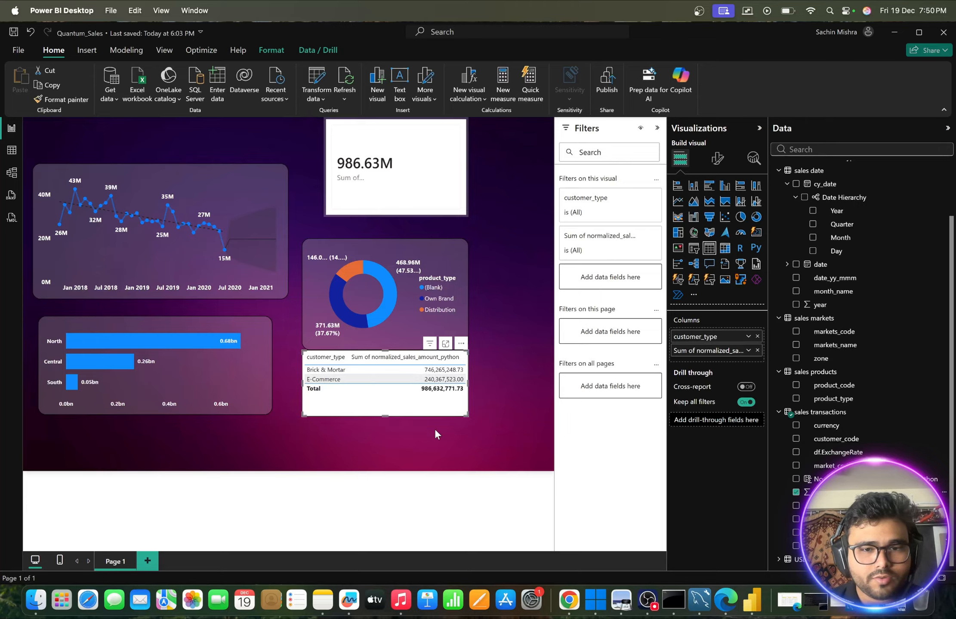
click(741, 218)
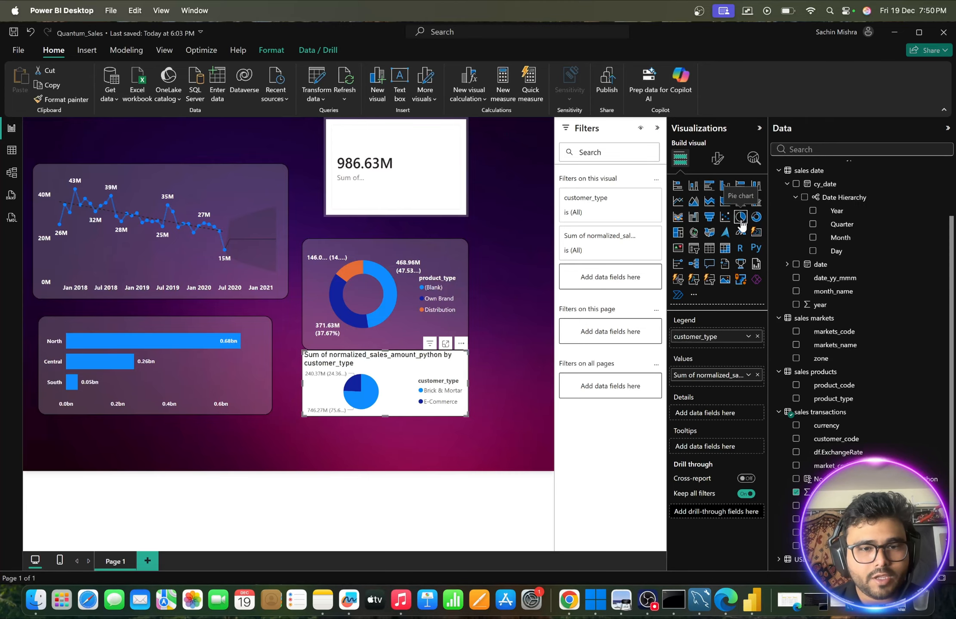
- Copy the product type donut's formatting onto the customer type pie chart
click(369, 246)
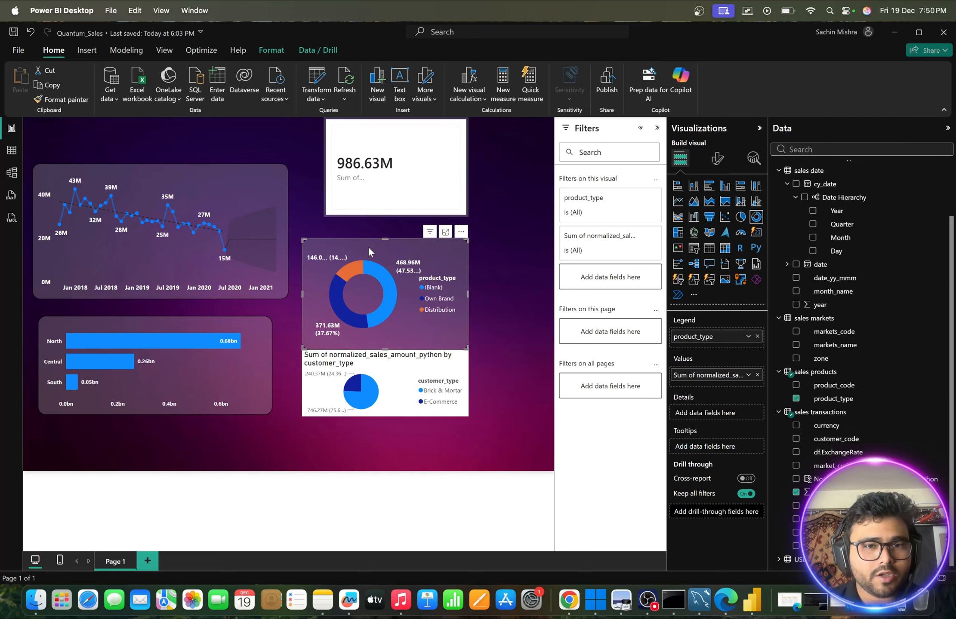
click(63, 100)
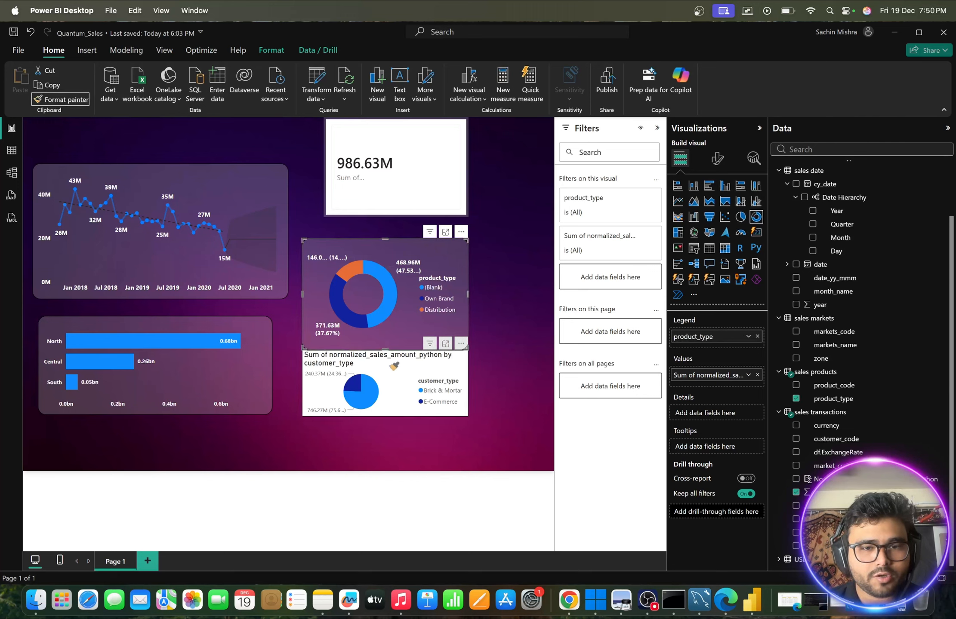
click(344, 378)
- Extend the customer type pie chart's frame downward to about the height of the product type donut, keeping their widths aligned
drag(385, 416, 385, 430)
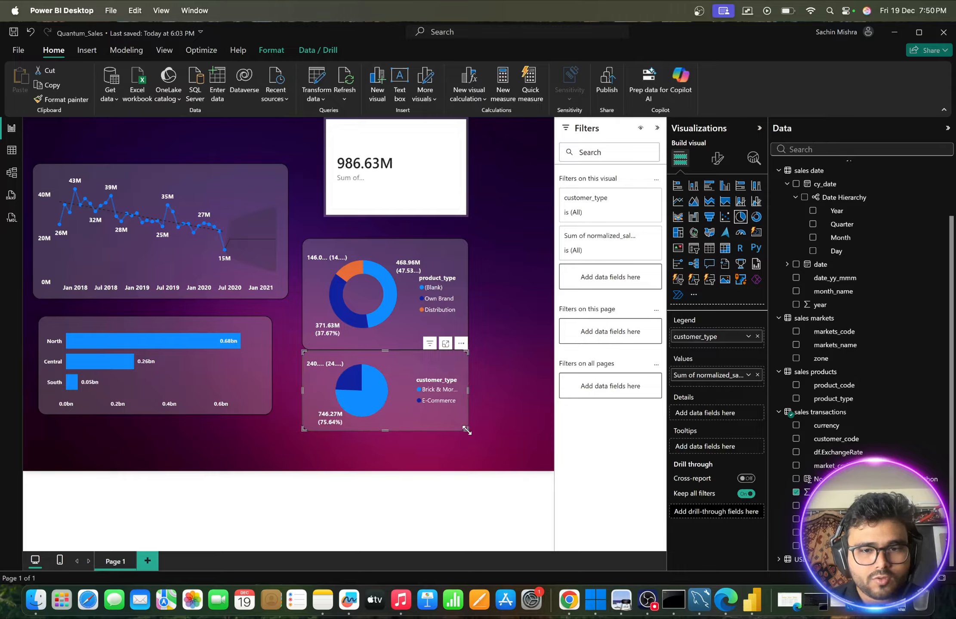
drag(467, 430, 468, 458)
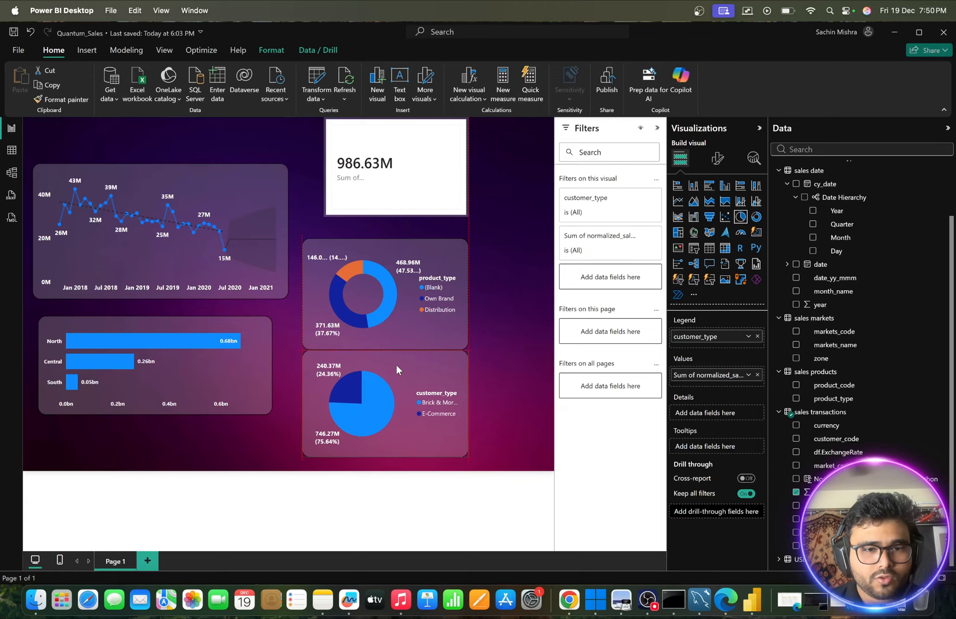
drag(396, 366, 397, 369)
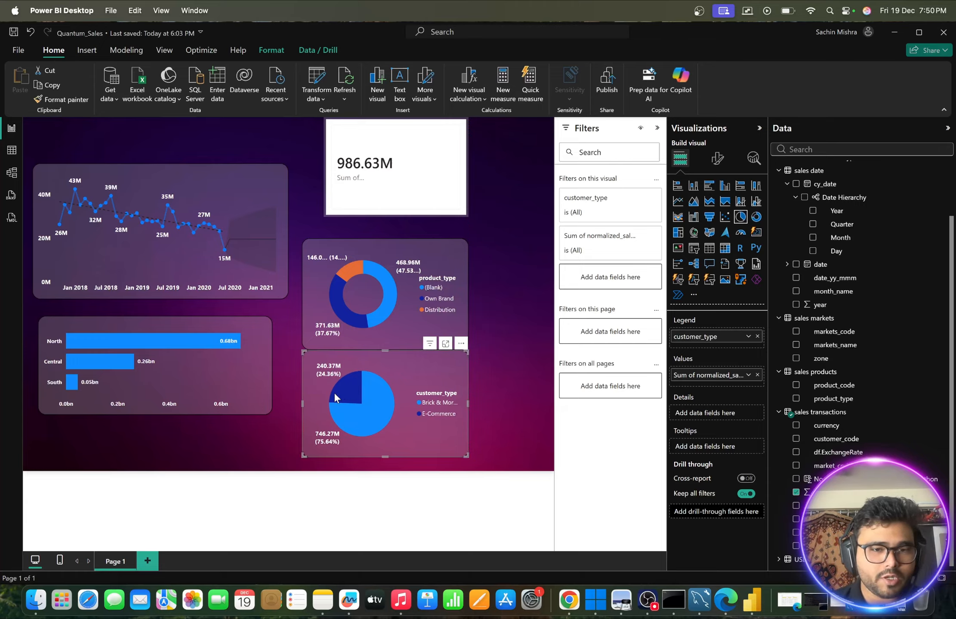
- Inspect the E-Commerce and Brick & Mortar slice details in the customer type pie chart and deselect the chart
mouse_move(338, 393)
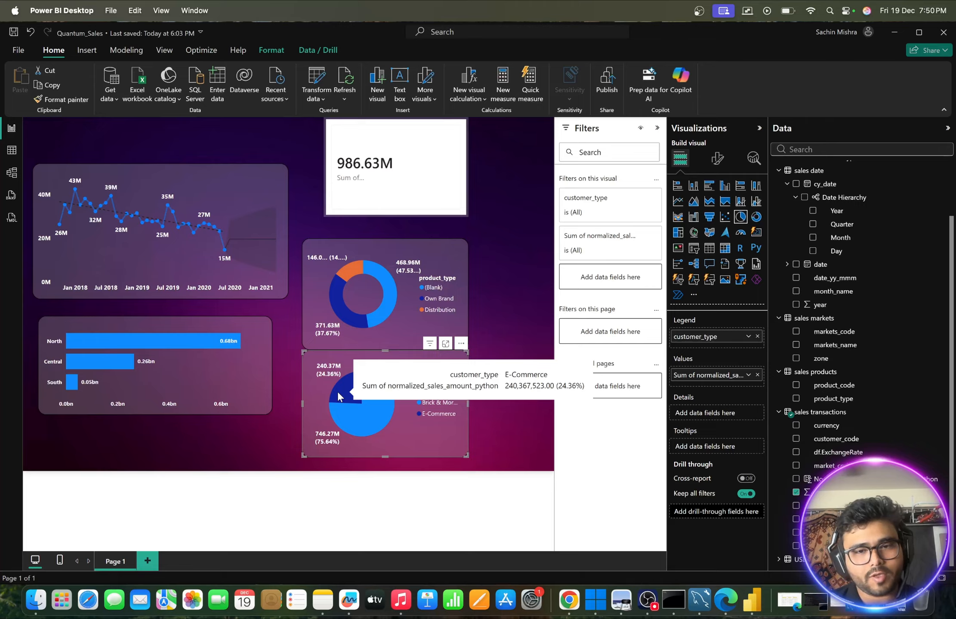
mouse_move(362, 421)
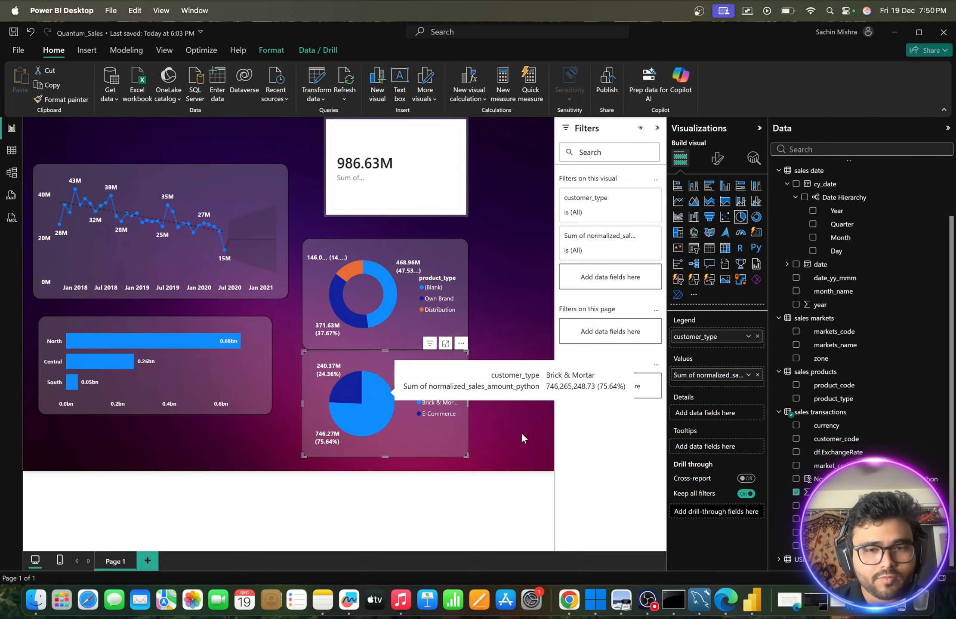
click(509, 425)
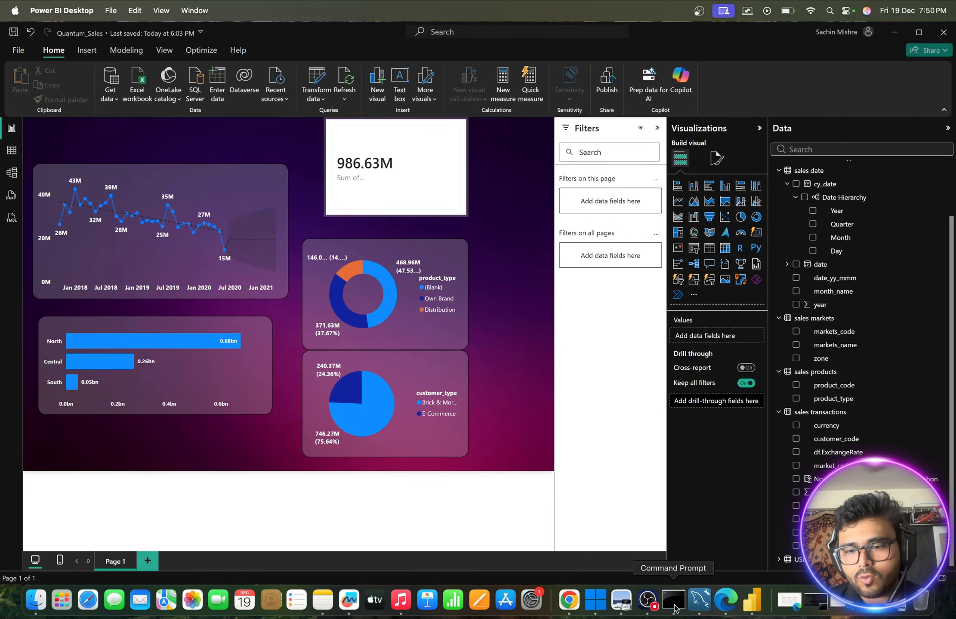
- Check the Top 10 Products by Revenue requirement in Quantum Sales Analytics Report.pdf in Preview, and return to the Power BI report
click(790, 600)
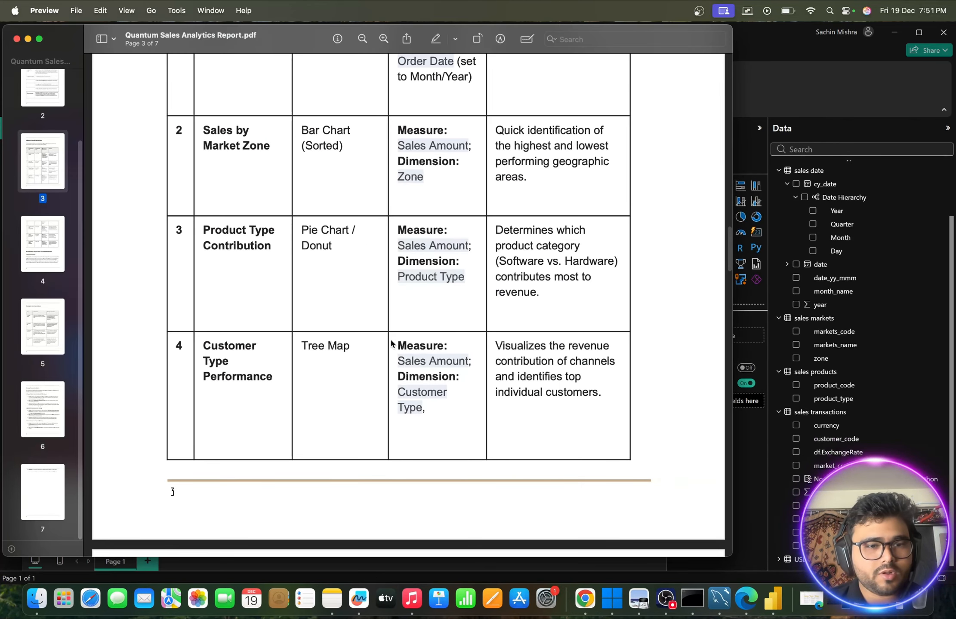
scroll(359, 352, down, 10)
scroll(360, 356, down, 5)
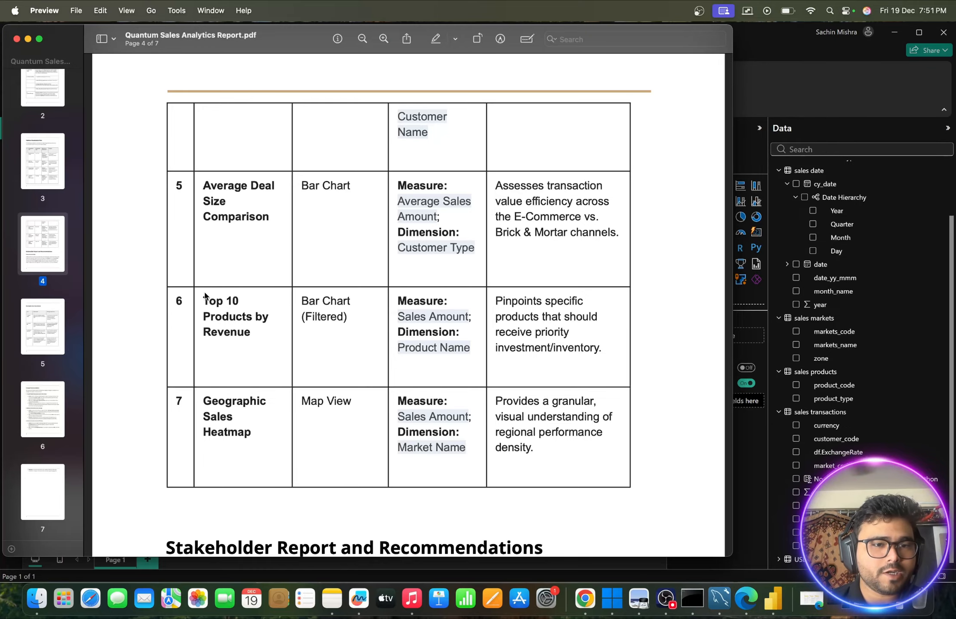
drag(204, 301, 260, 362)
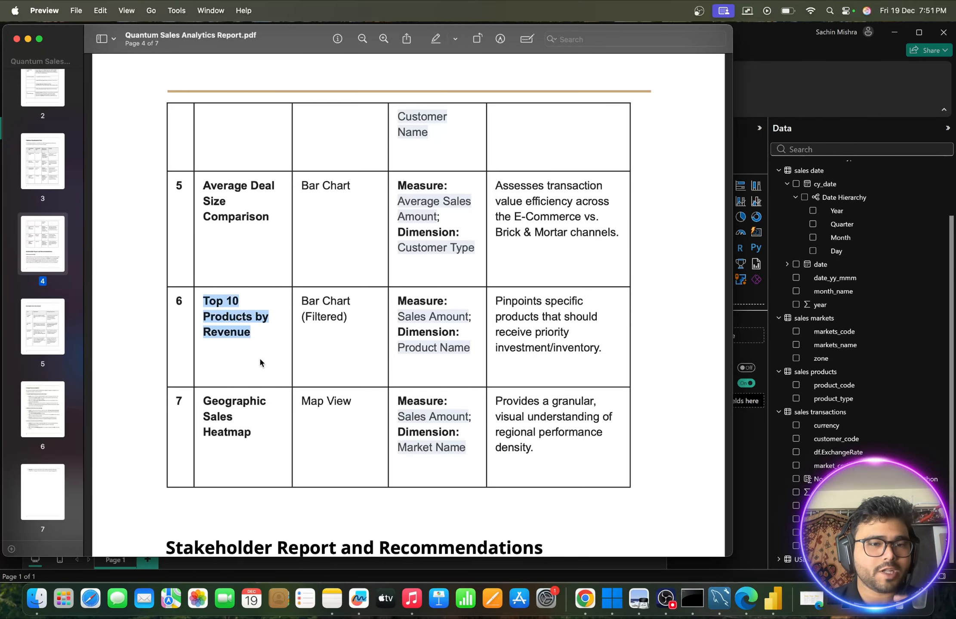
click(28, 39)
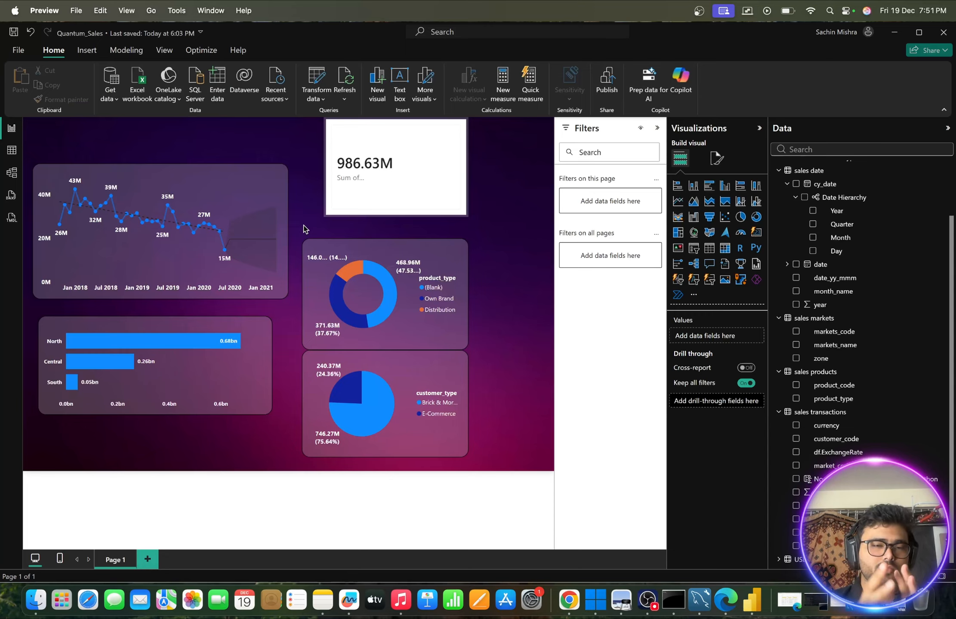
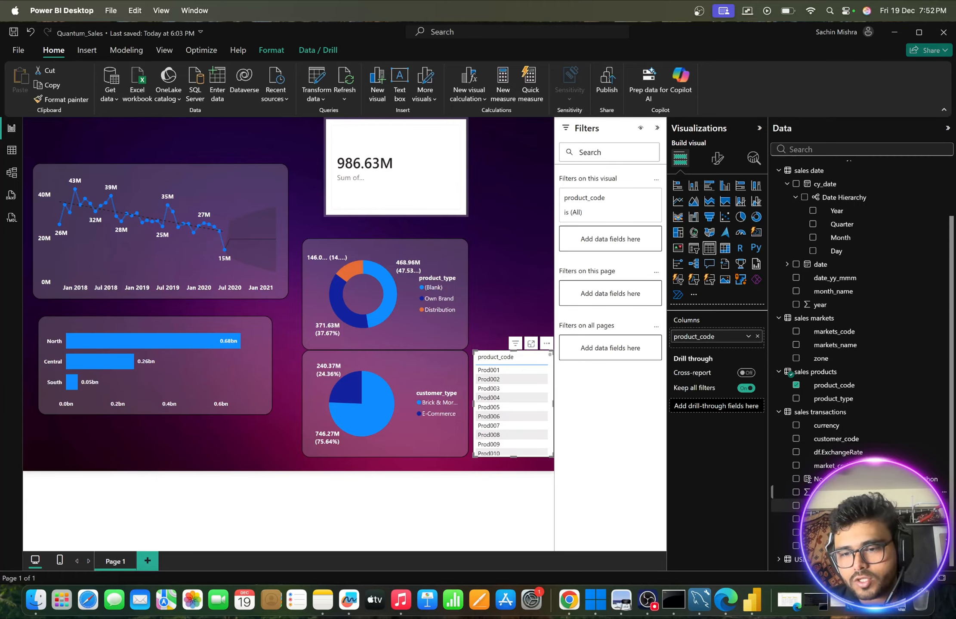
- Add normalized_sales_amount_python to the product_code table, convert it to a clustered bar chart, and place it beside the donut chart
drag(817, 492, 531, 402)
scroll(532, 439, down, 8)
scroll(532, 440, right, 2)
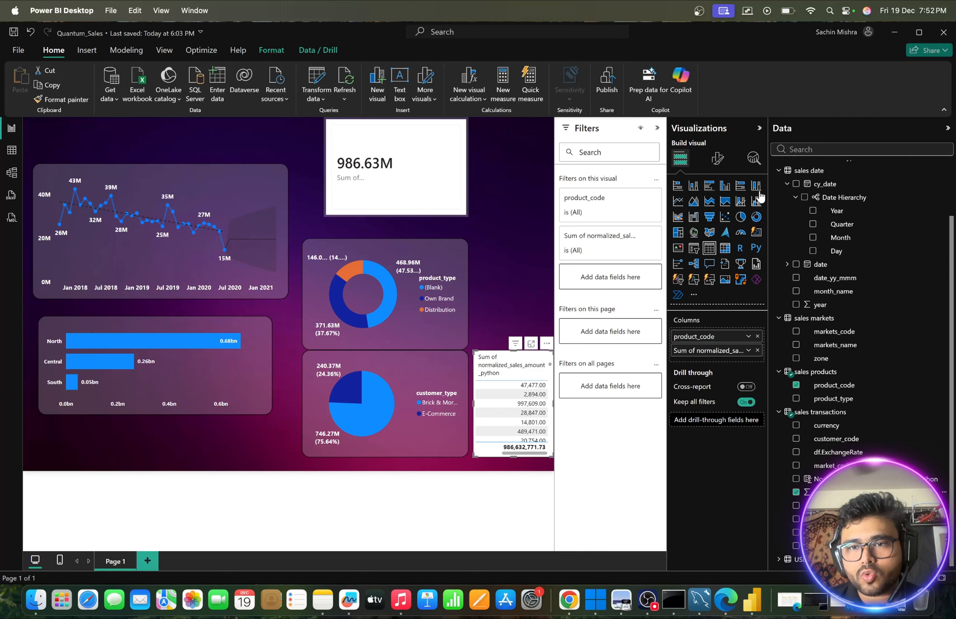
click(709, 186)
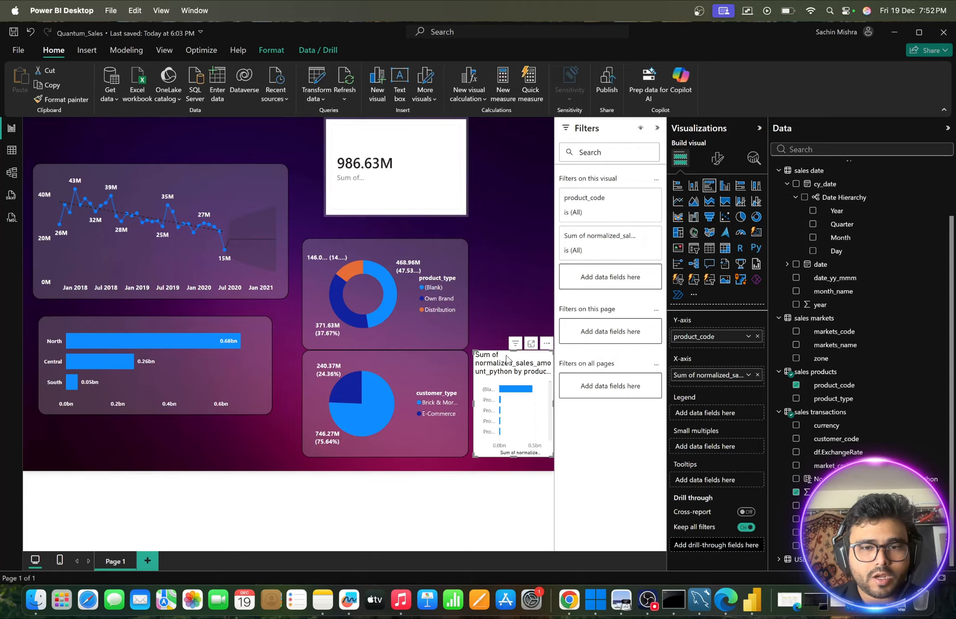
drag(507, 361, 501, 274)
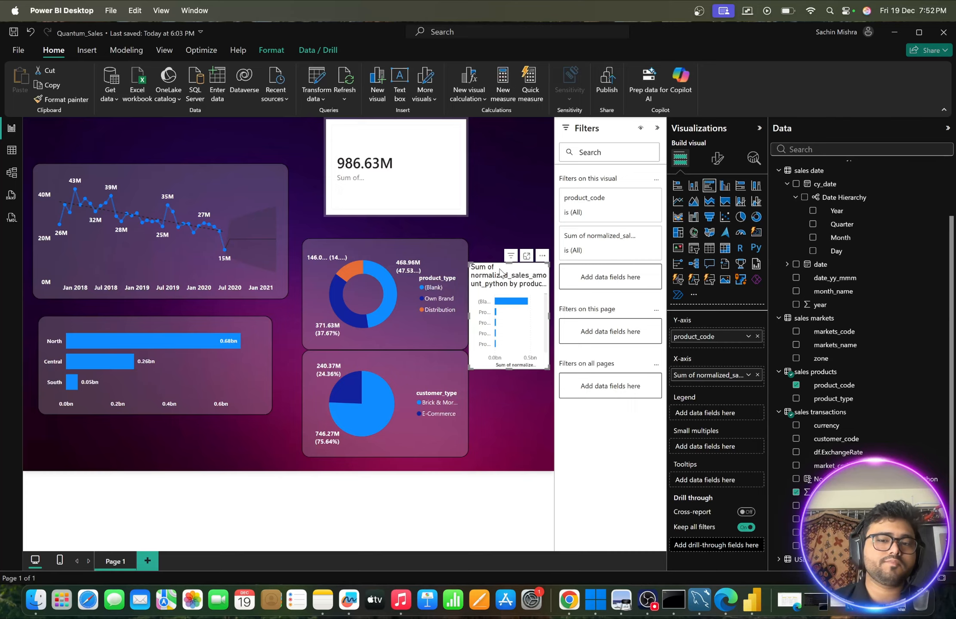
- Copy the line chart's formatting onto the product sales bar chart with Format painter
click(228, 183)
click(62, 102)
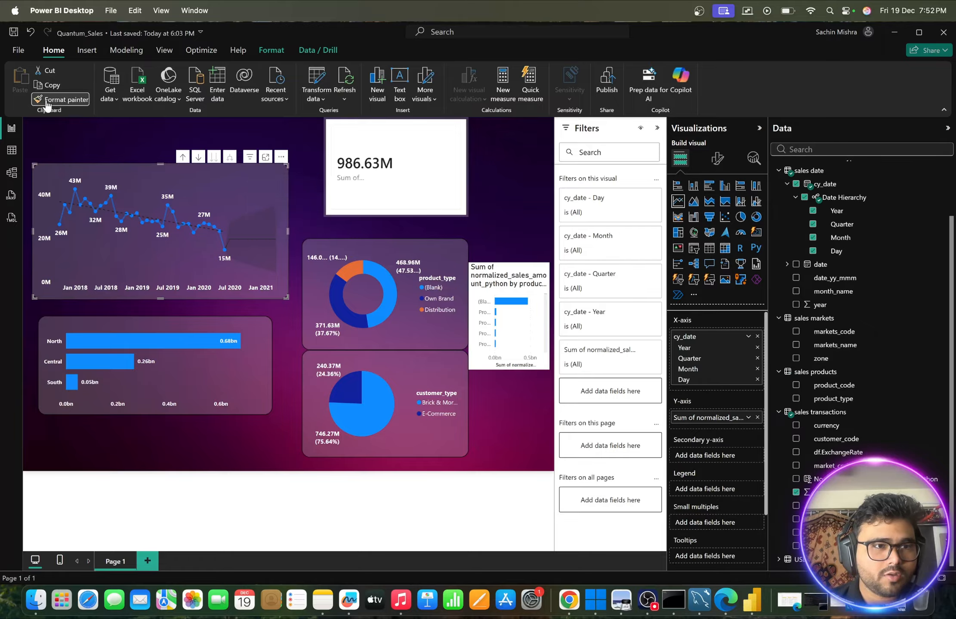
click(513, 267)
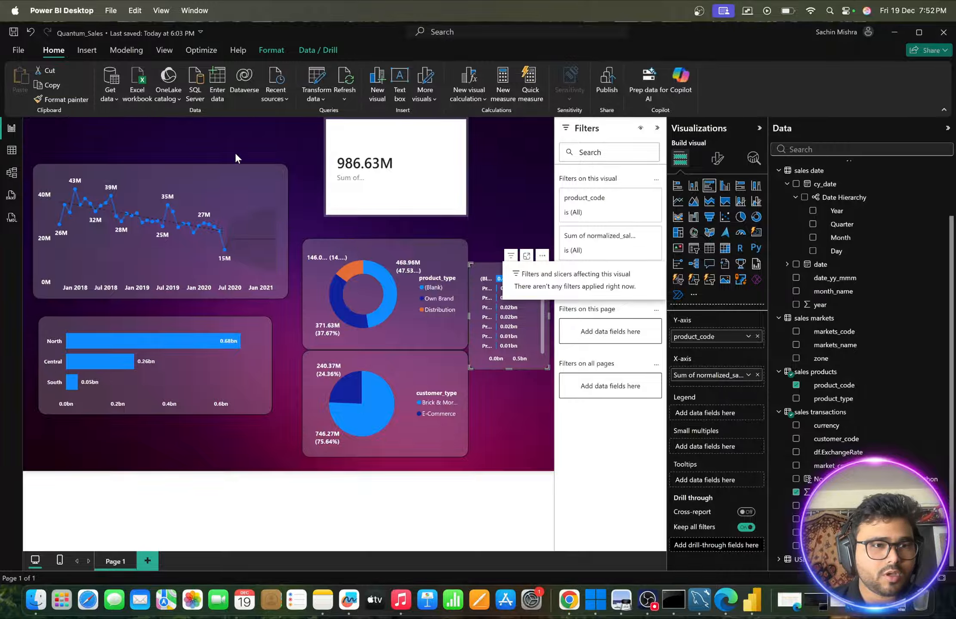
- Shrink the zone sales bar chart and move it to the free area above the donut chart, overlapping the card
click(242, 324)
drag(272, 414, 177, 403)
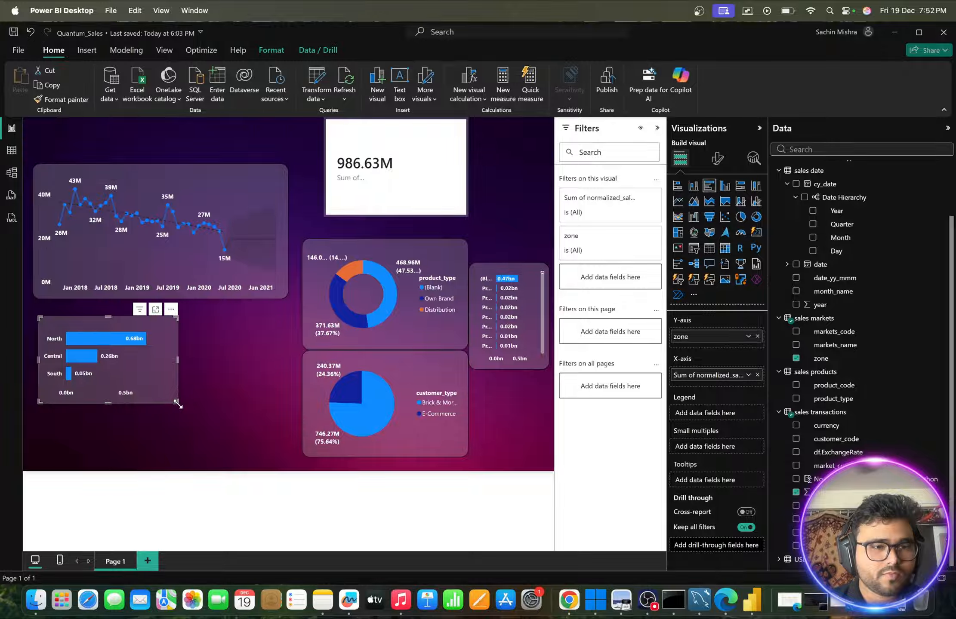
drag(153, 360, 530, 200)
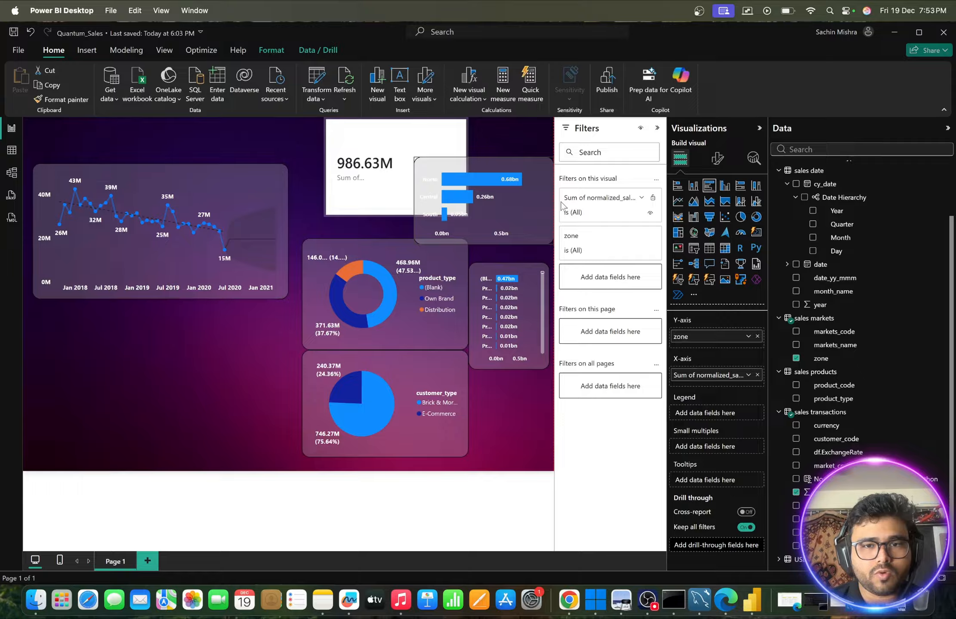
- Place the product sales bar chart below the line chart, widen it to about the same width, and review its product bars
drag(525, 269, 106, 303)
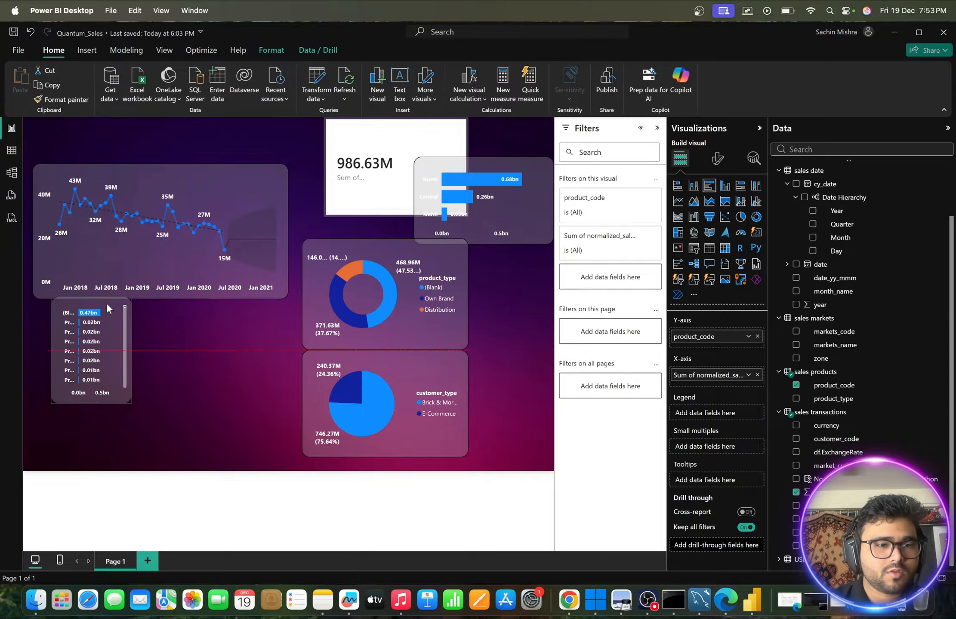
drag(130, 401, 293, 405)
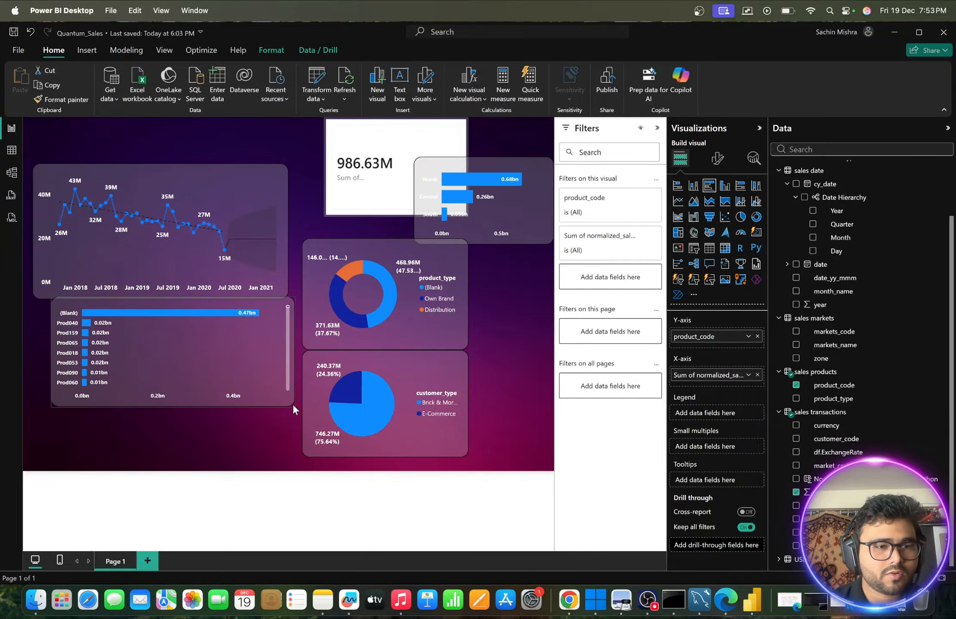
drag(173, 310, 169, 316)
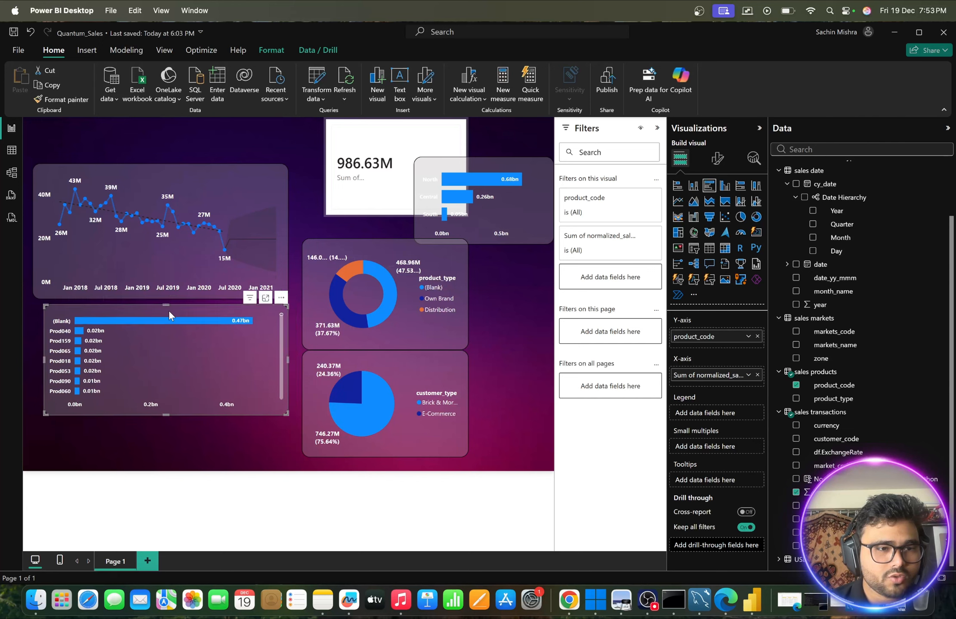
mouse_move(111, 323)
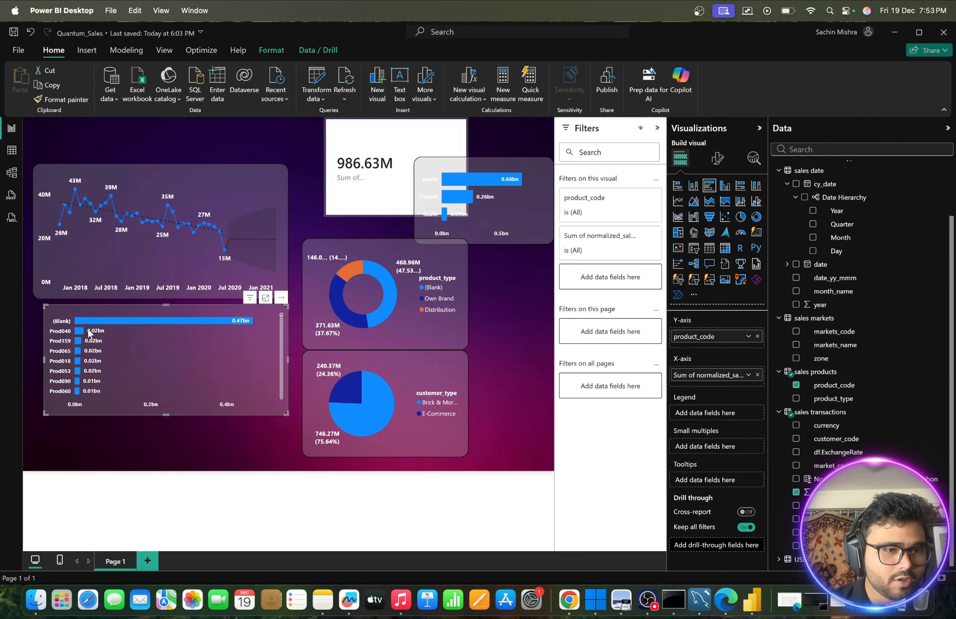
mouse_move(79, 333)
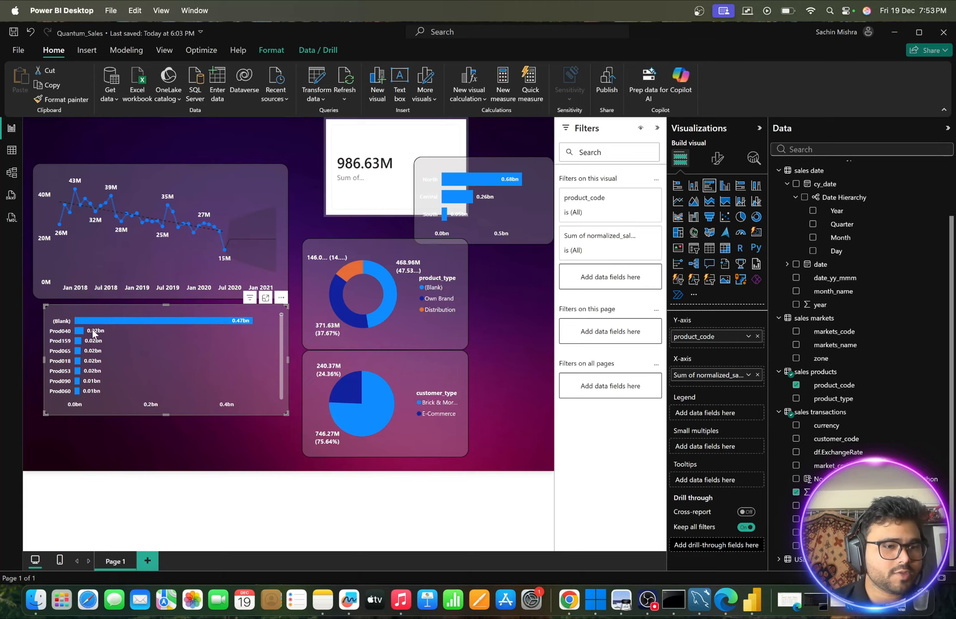
scroll(73, 330, down, 15)
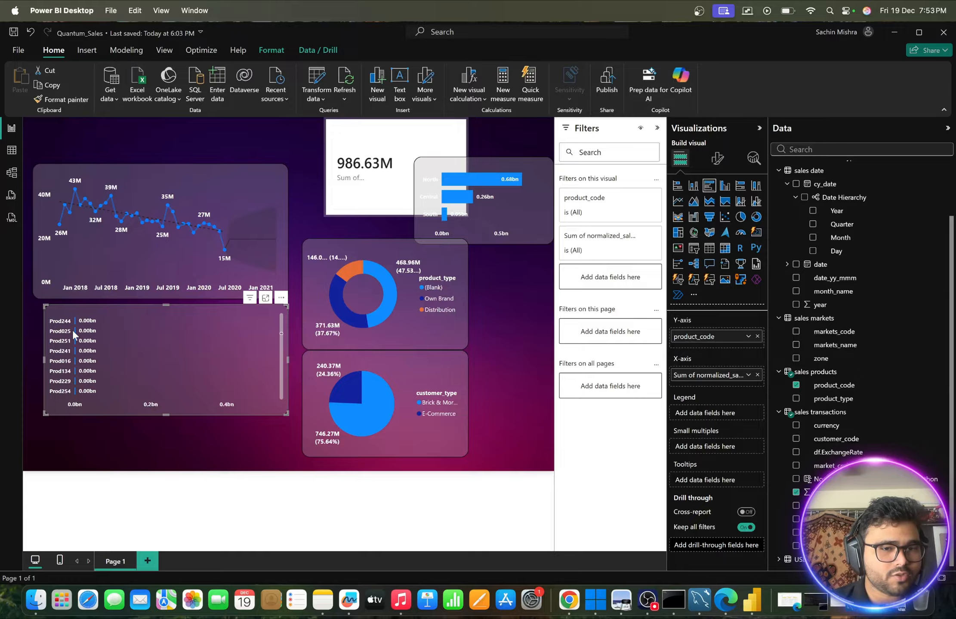
scroll(72, 330, down, 5)
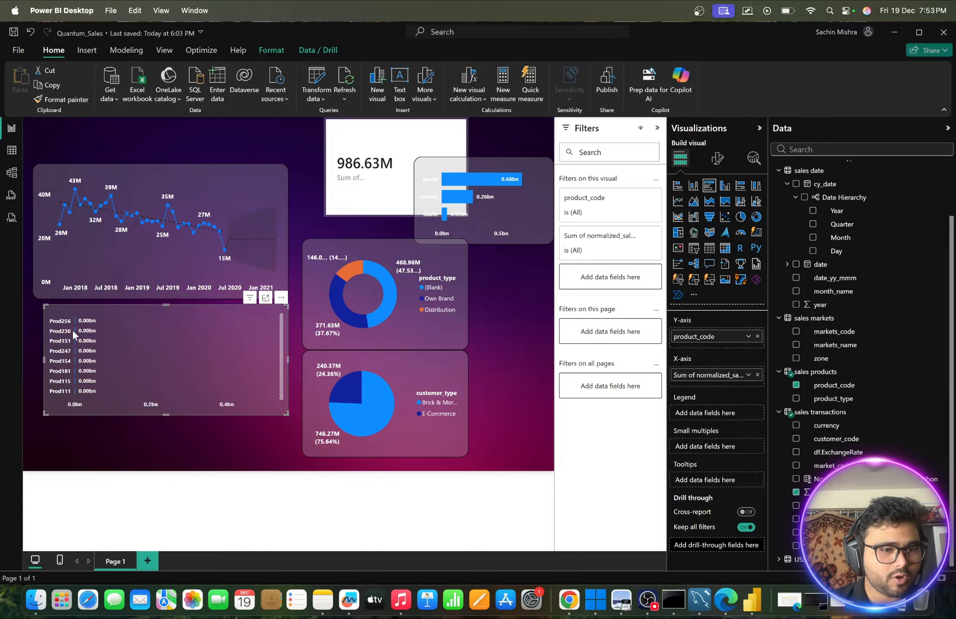
scroll(162, 373, up, 20)
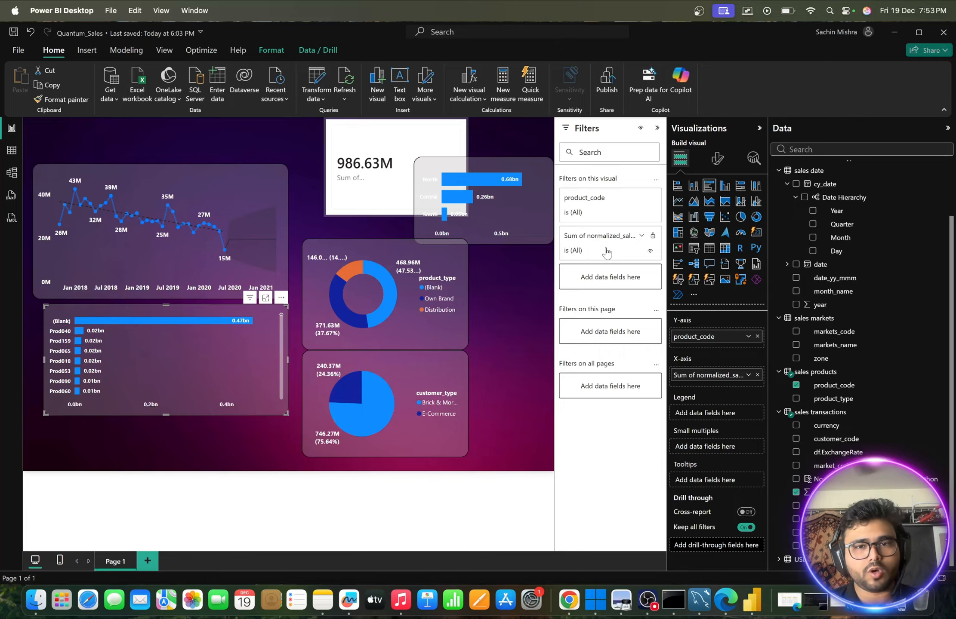
- Move and shrink the sales total card above the line chart, and place the zone bar chart directly above the donut chart
drag(403, 131, 325, 131)
drag(389, 215, 258, 154)
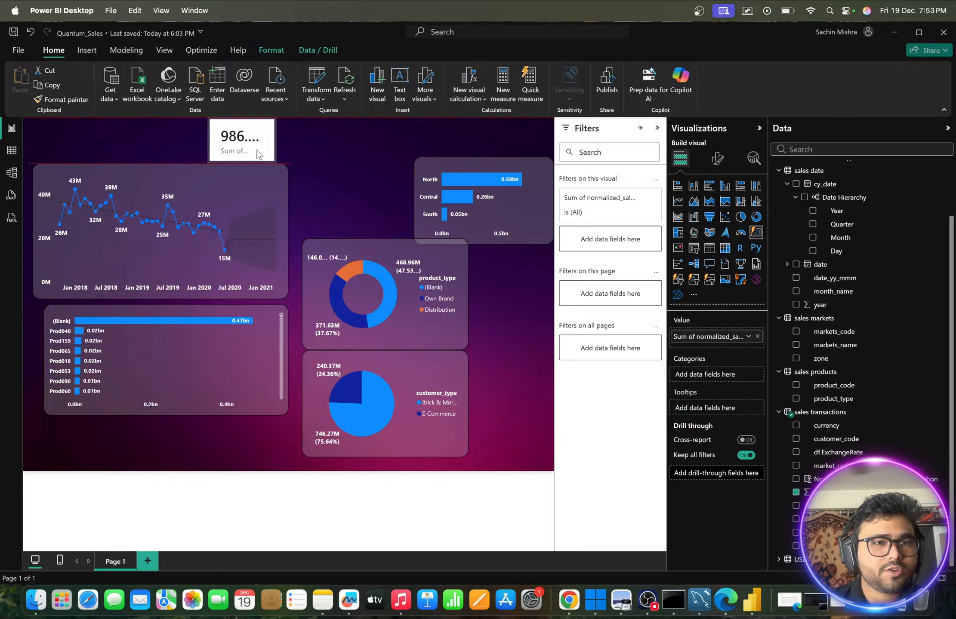
drag(450, 165, 344, 151)
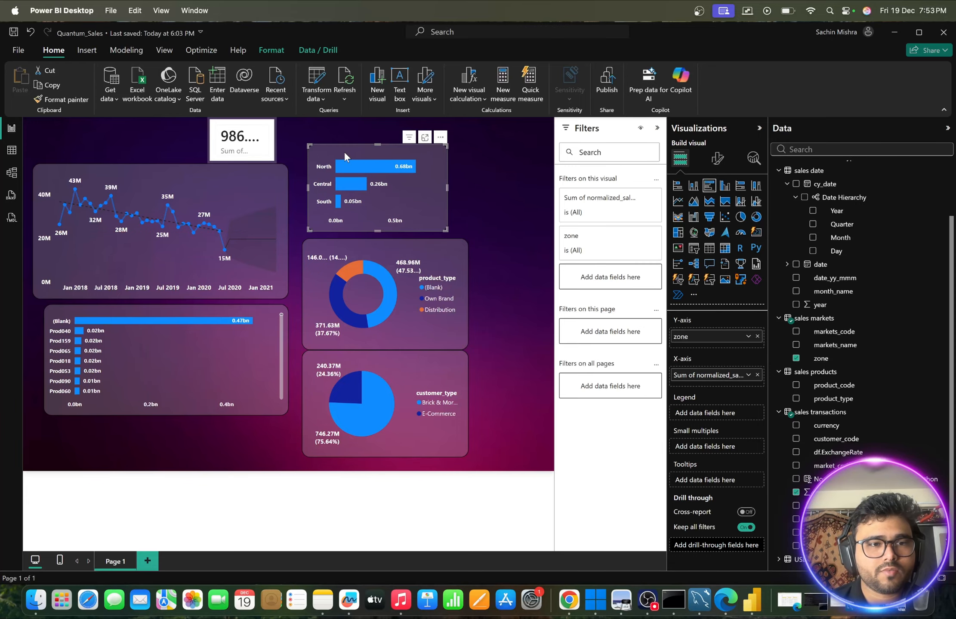
click(475, 185)
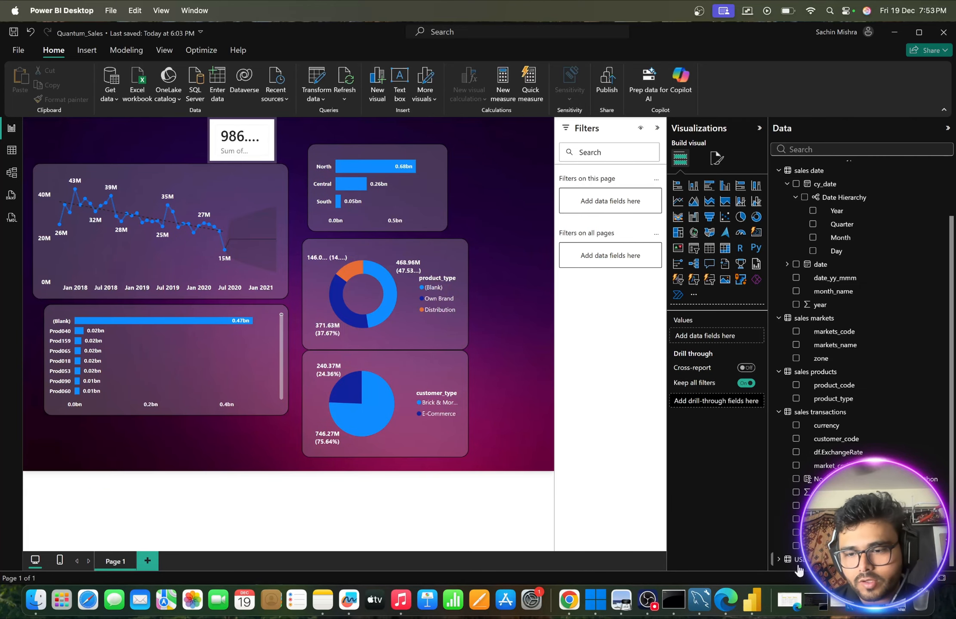
- Switch to Preview and check the Geographic Sales Heatmap requirements in Quantum Sales Analytics Report.pdf before returning to the dashboard
click(870, 601)
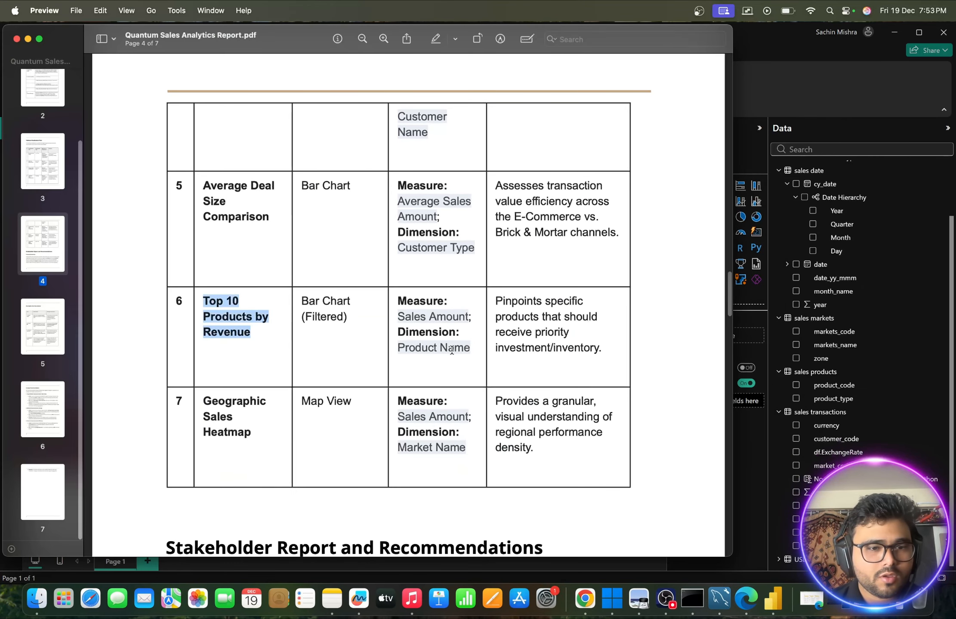
scroll(433, 399, down, 2)
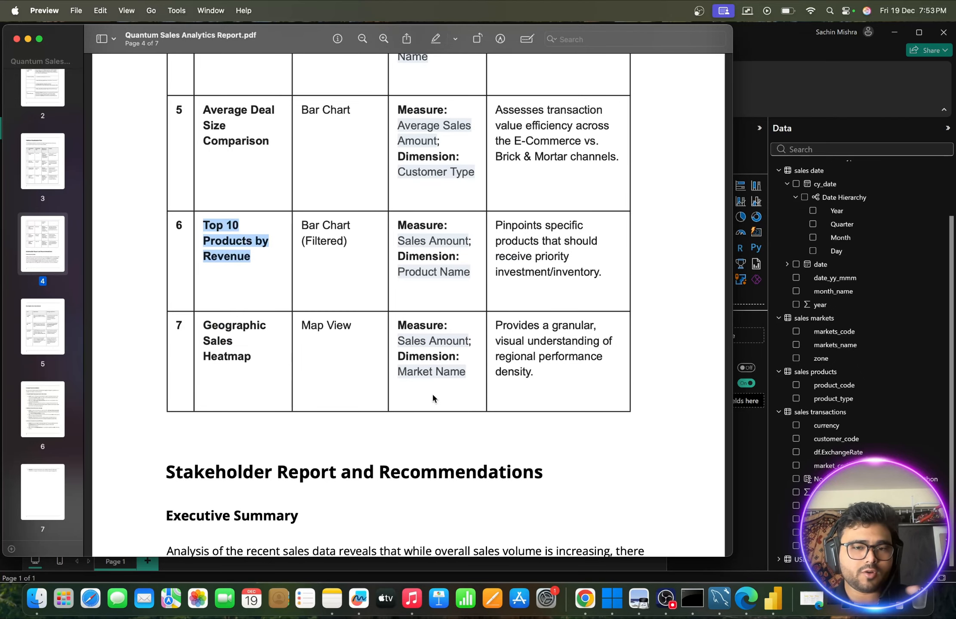
click(28, 39)
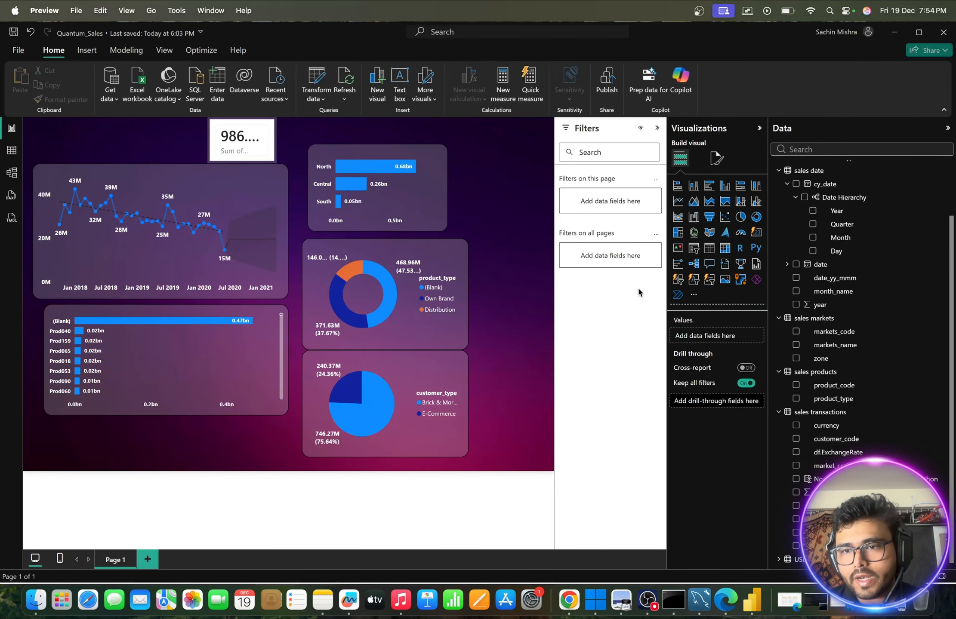
scroll(827, 298, up, 1)
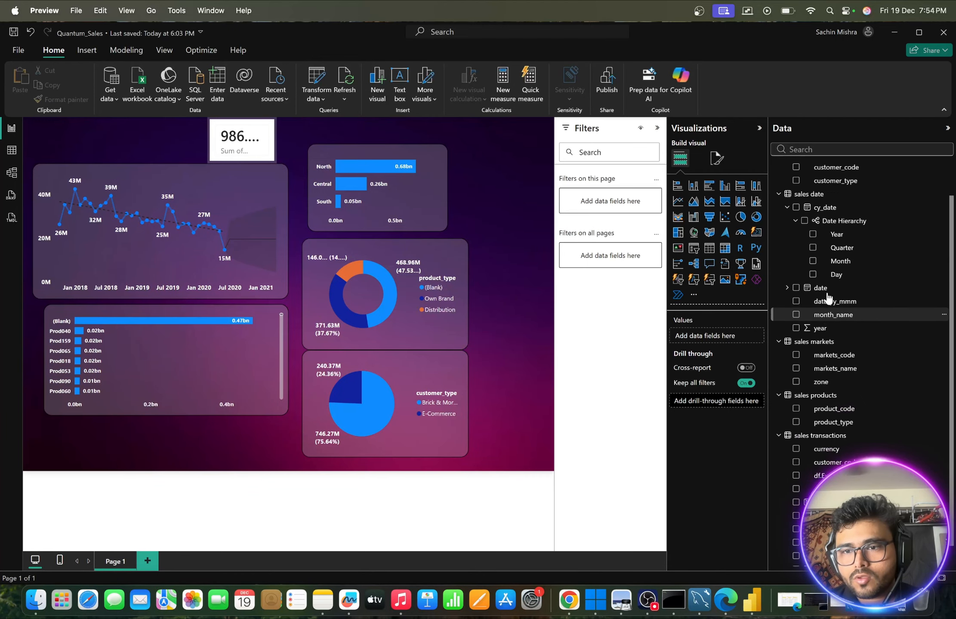
scroll(827, 298, up, 3)
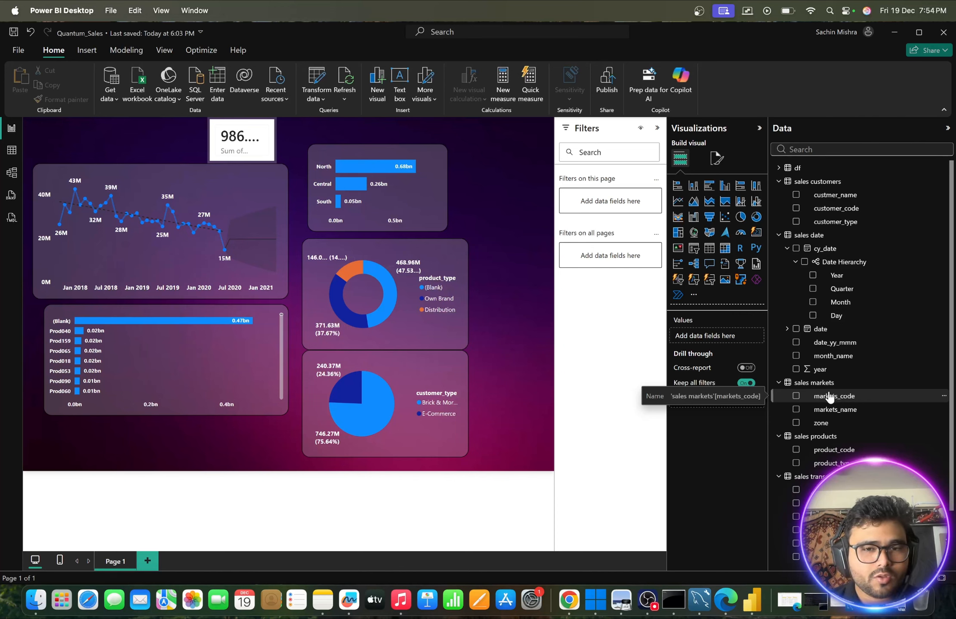
drag(831, 398, 509, 349)
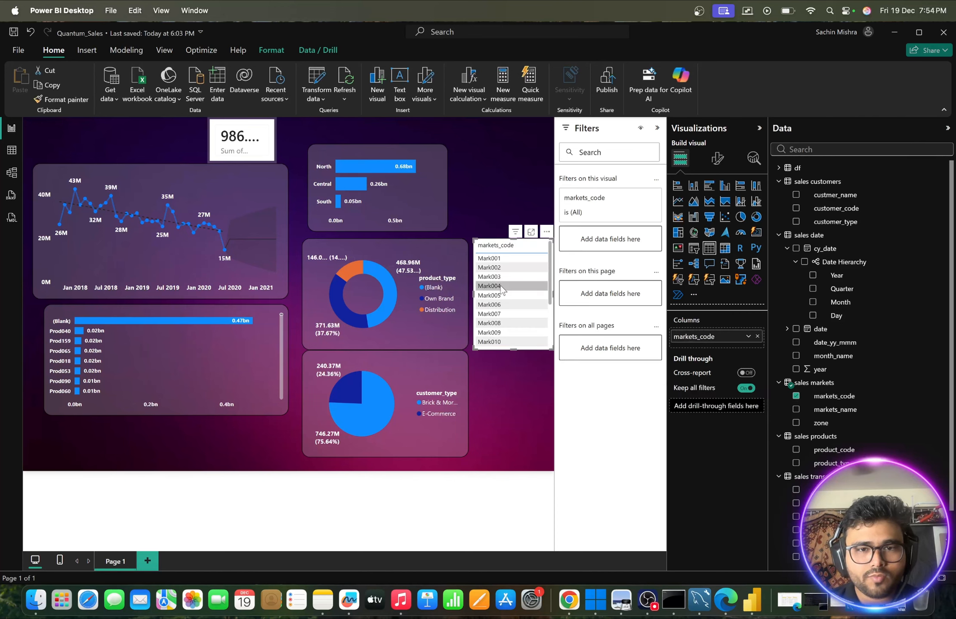
click(546, 232)
click(572, 273)
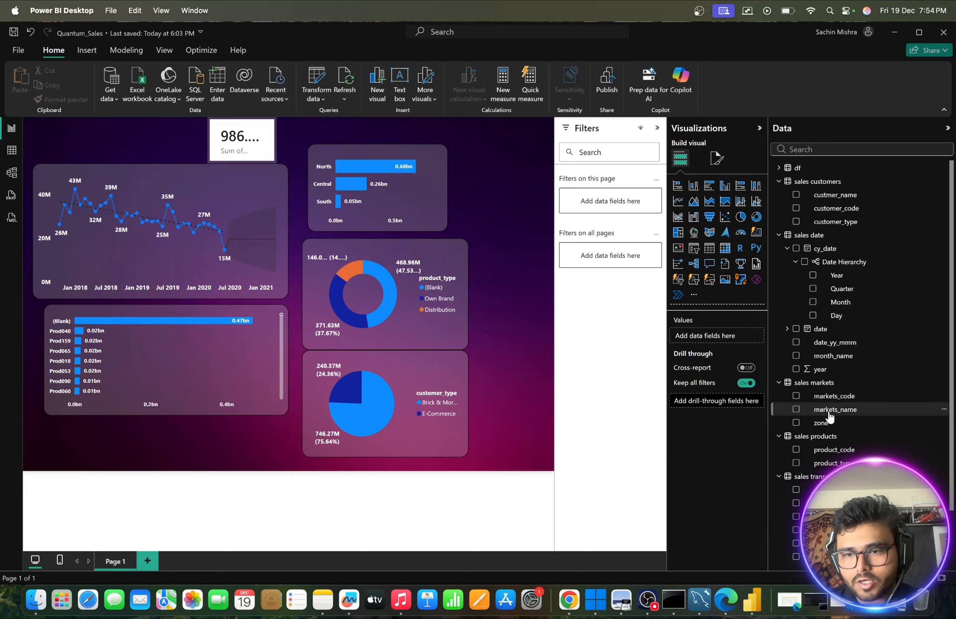
- Create a filled map beside the donut chart with markets_name from sales markets as its location
drag(832, 409, 502, 300)
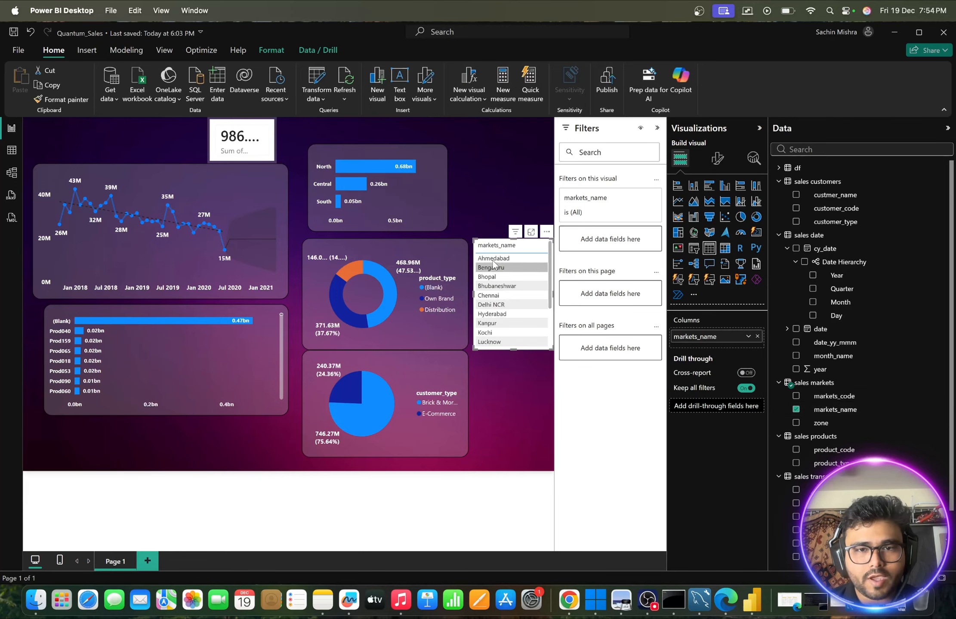
scroll(499, 299, down, 5)
scroll(493, 298, up, 3)
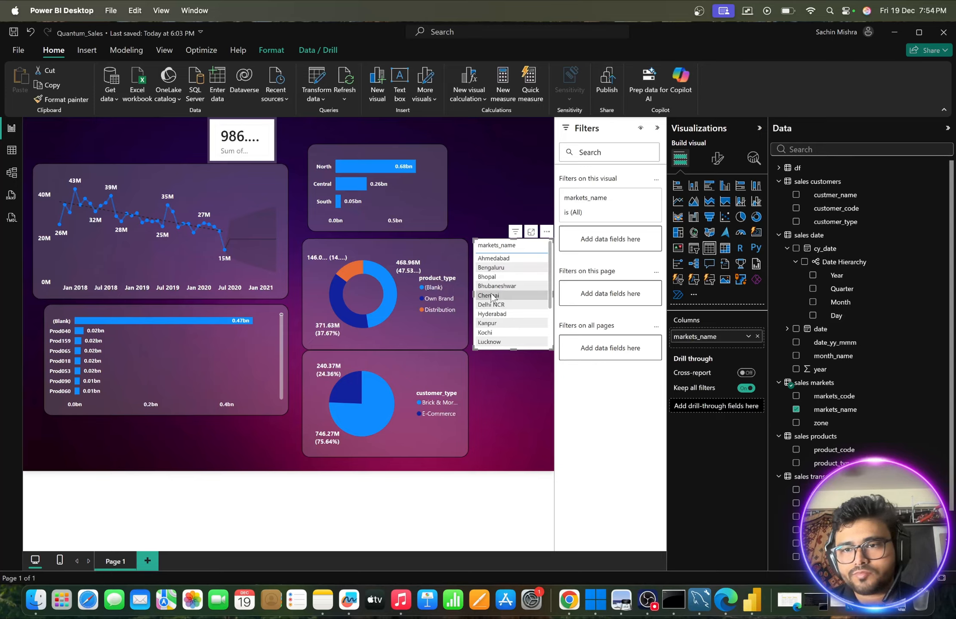
click(708, 233)
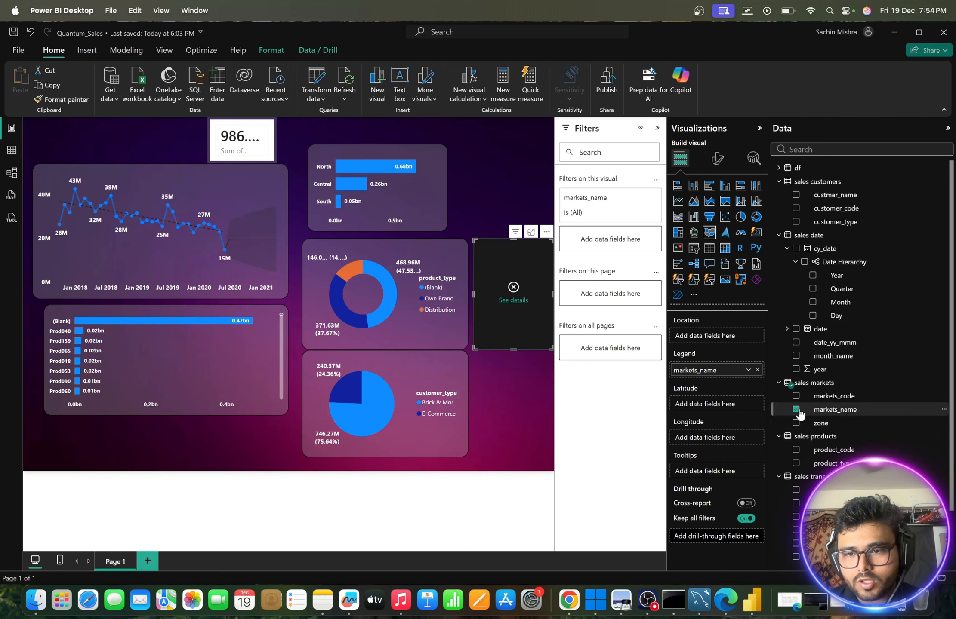
click(834, 411)
drag(834, 411, 717, 340)
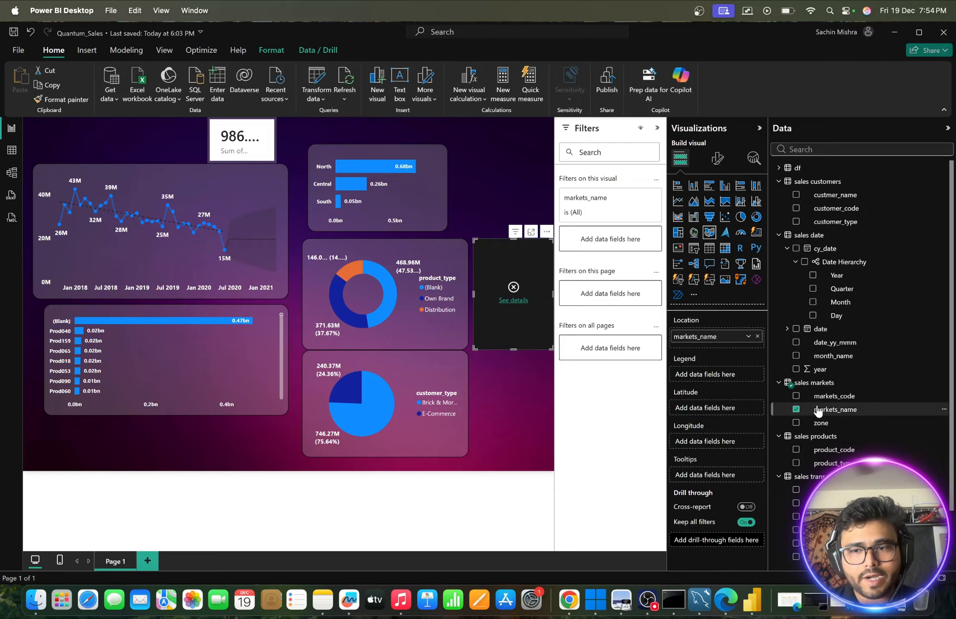
- Assign normalized_sales_amount_python from sales transactions as the filled map's legend, undoing its trial removal
scroll(861, 482, down, 3)
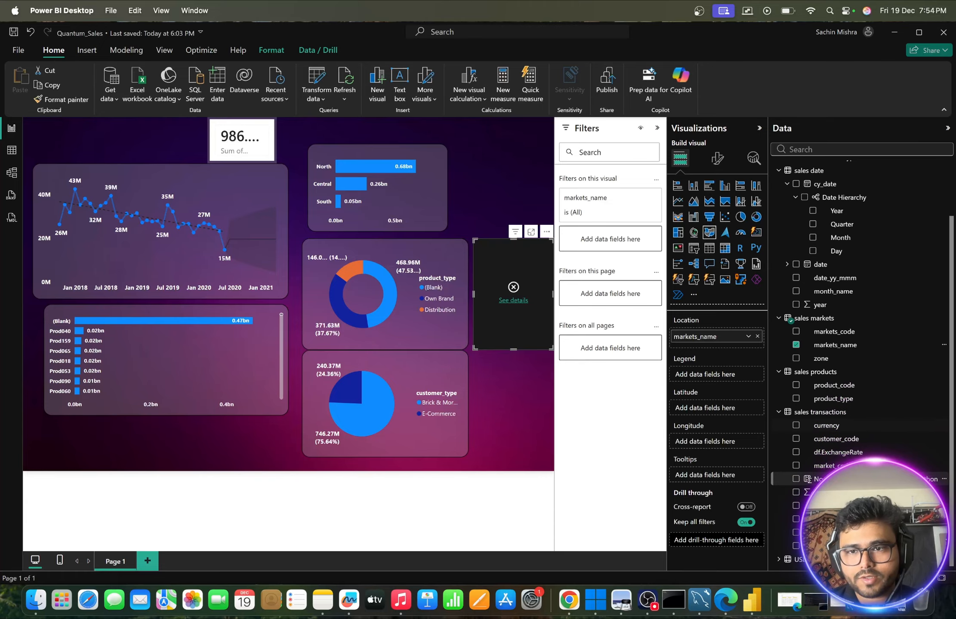
scroll(825, 425, up, 3)
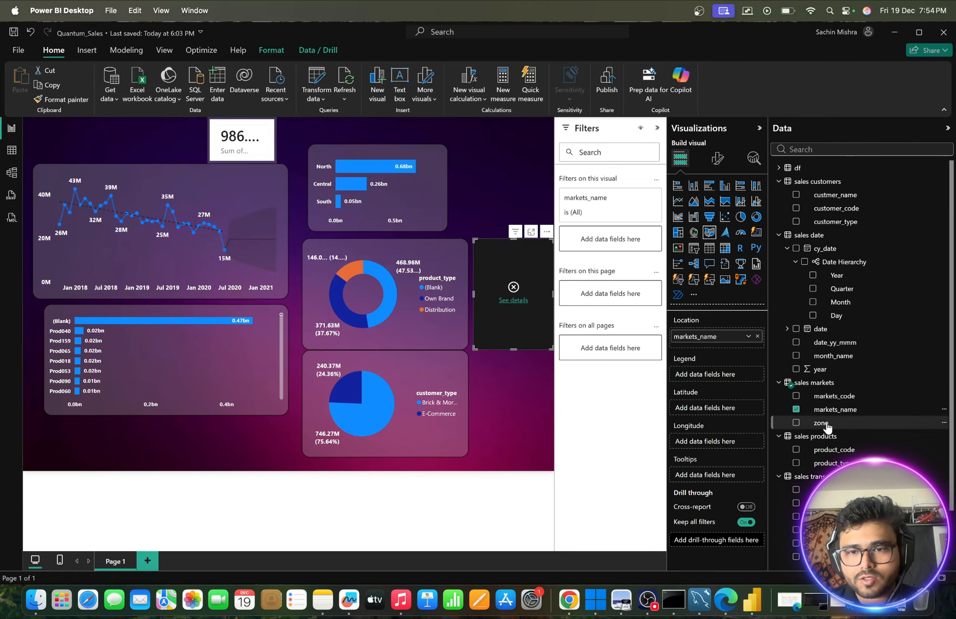
scroll(826, 426, down, 3)
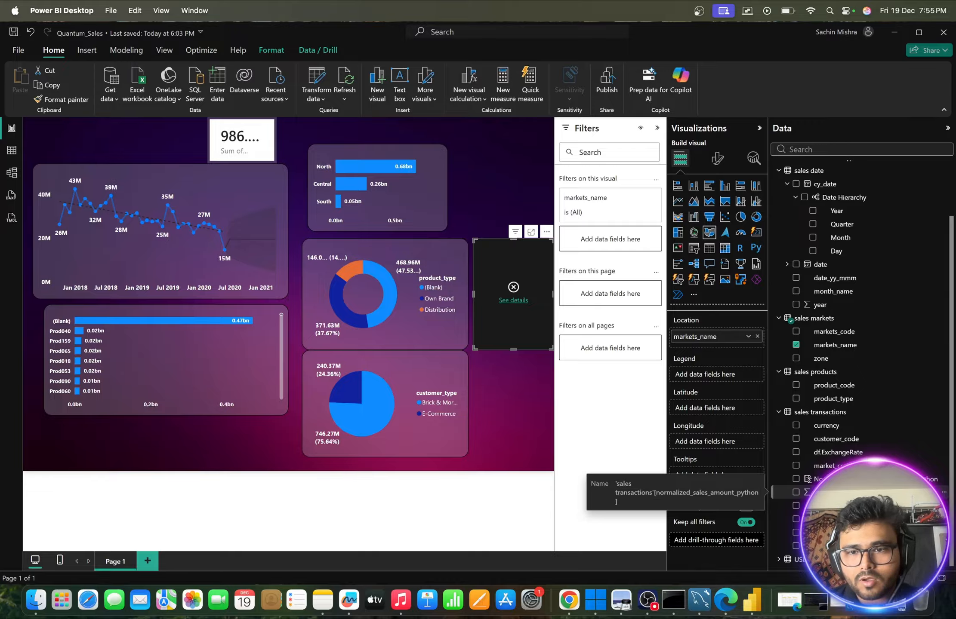
drag(822, 492, 720, 377)
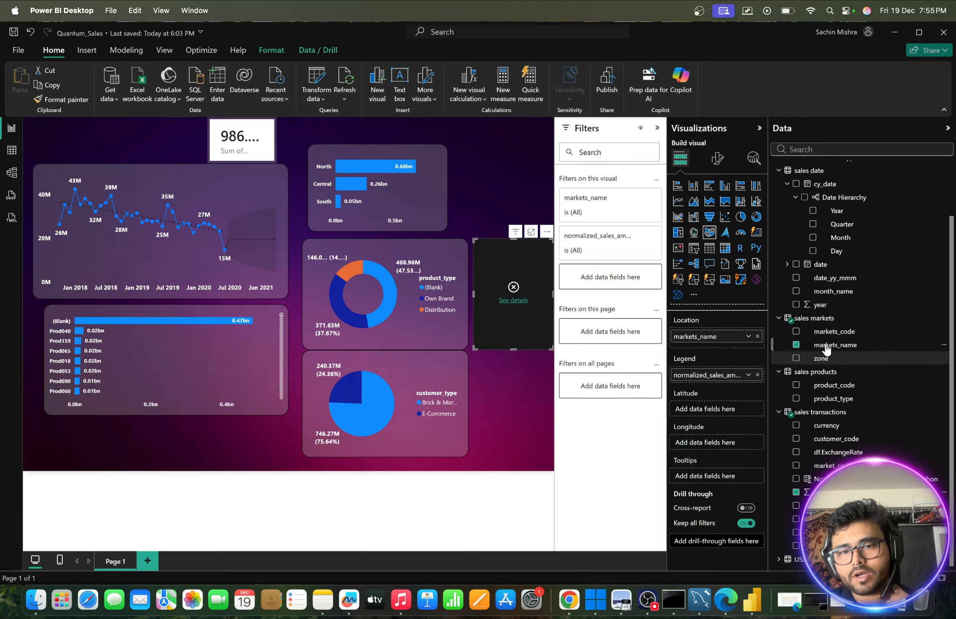
click(796, 492)
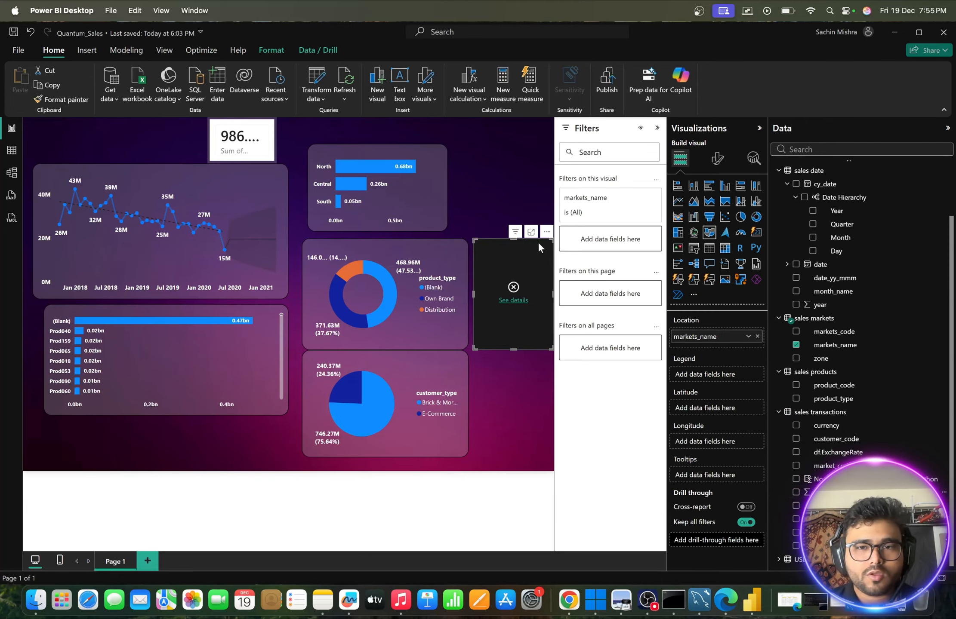
key(super+z)
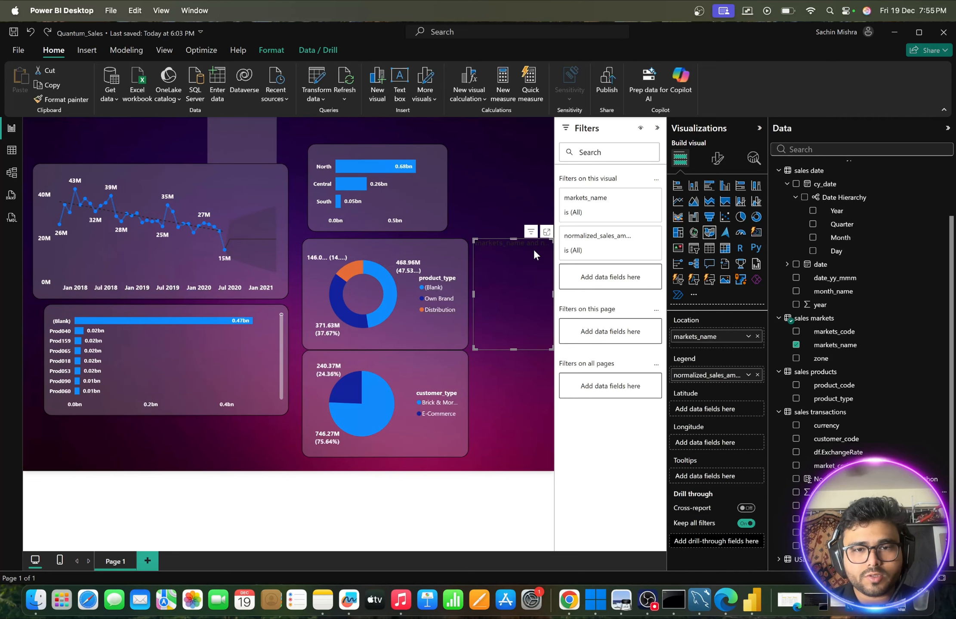
- Undo the filled map's field assignments and remove the map from the report page
key(super+shift+z)
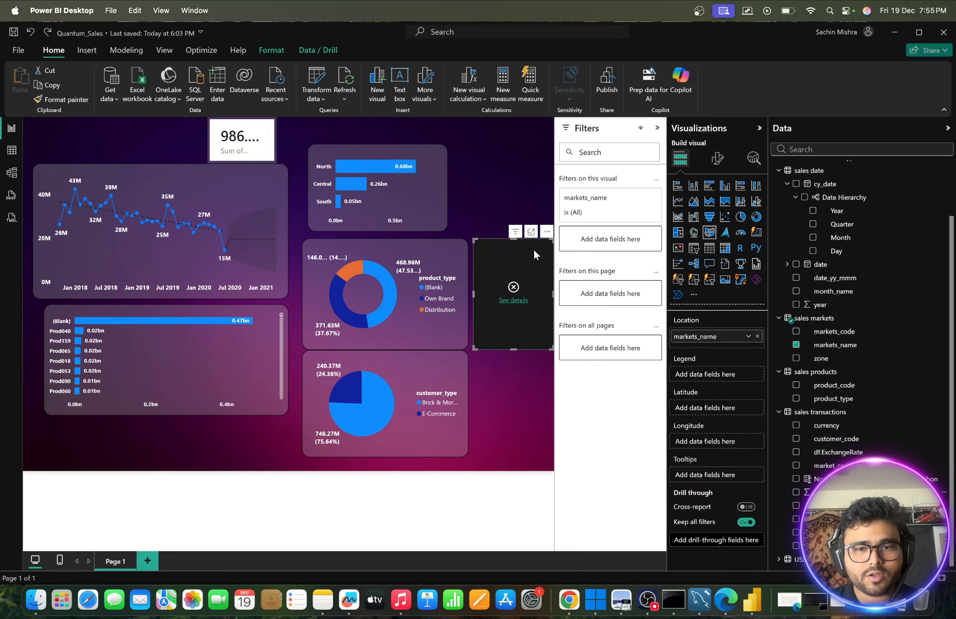
key(super+z)
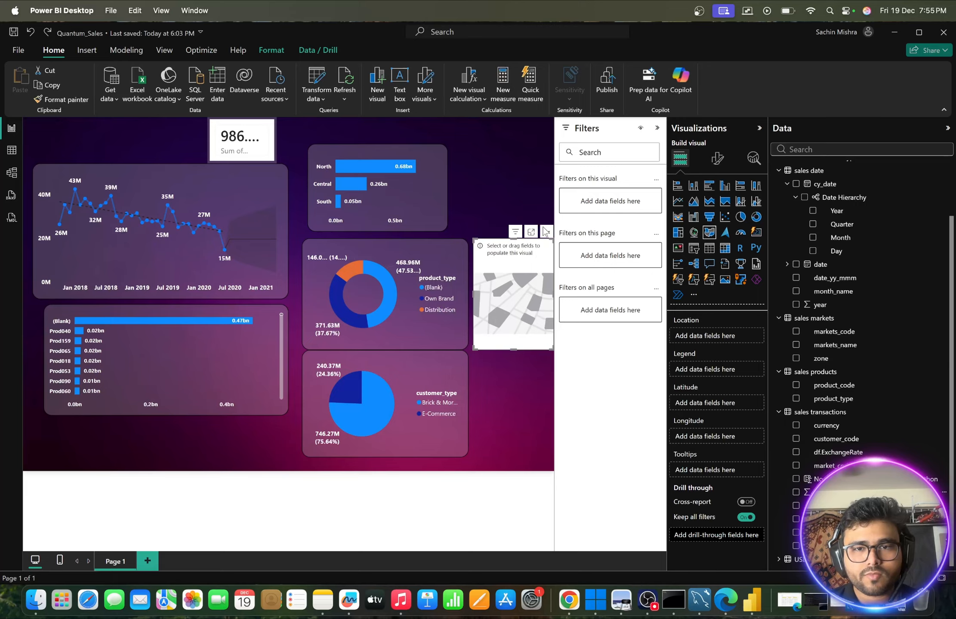
click(544, 232)
click(570, 245)
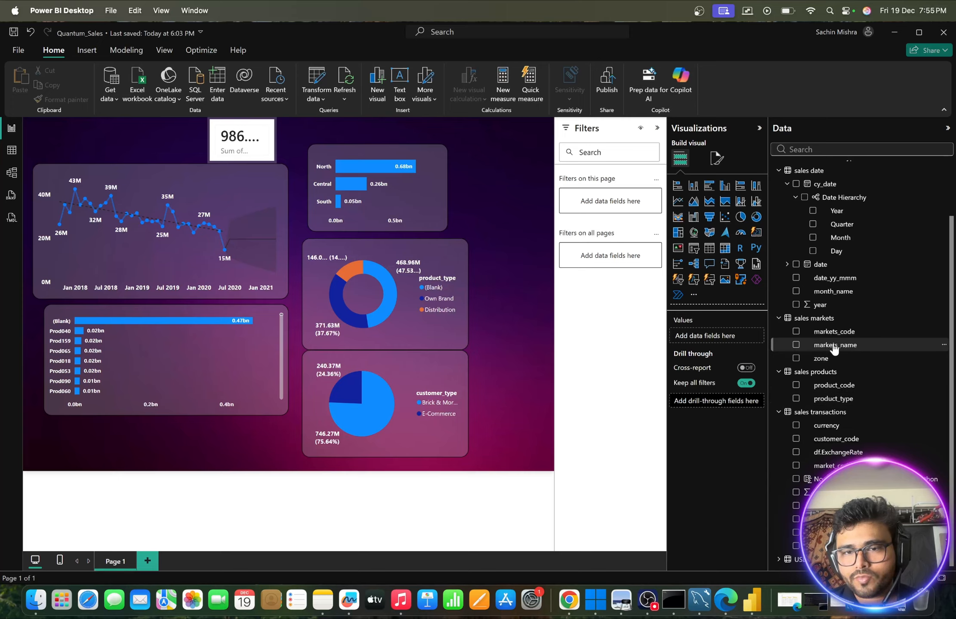
- Create a ribbon chart beside the donut chart with markets_name on the X-axis and normalized_sales_amount_python on the Y-axis
drag(833, 346, 519, 291)
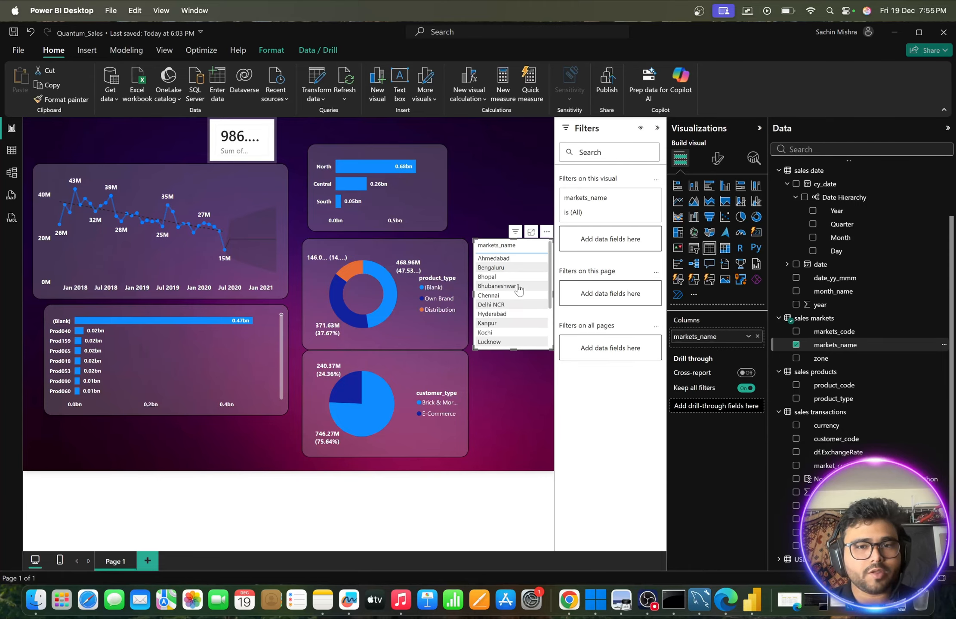
scroll(520, 291, down, 5)
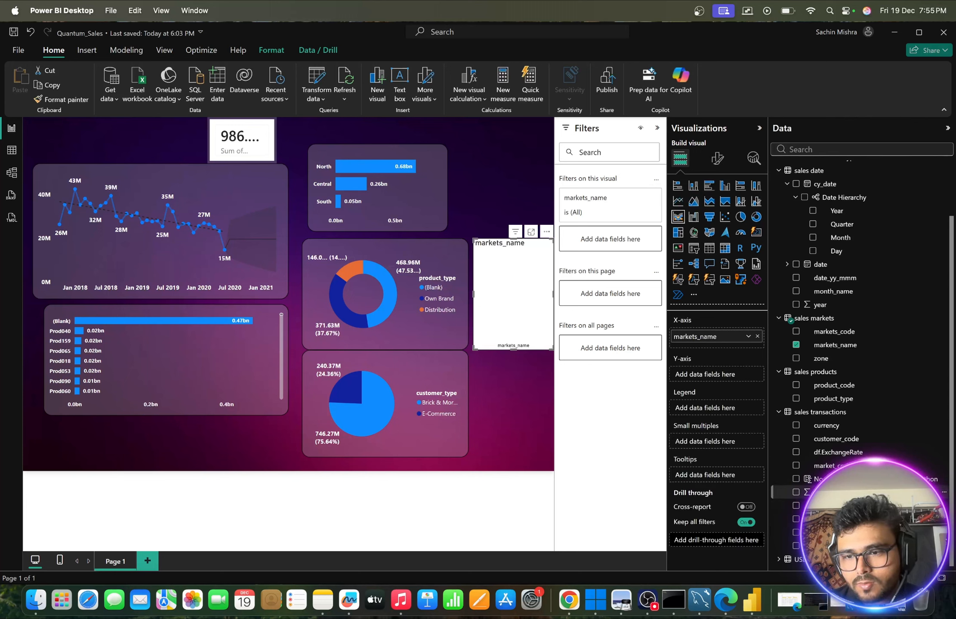
drag(800, 492, 522, 305)
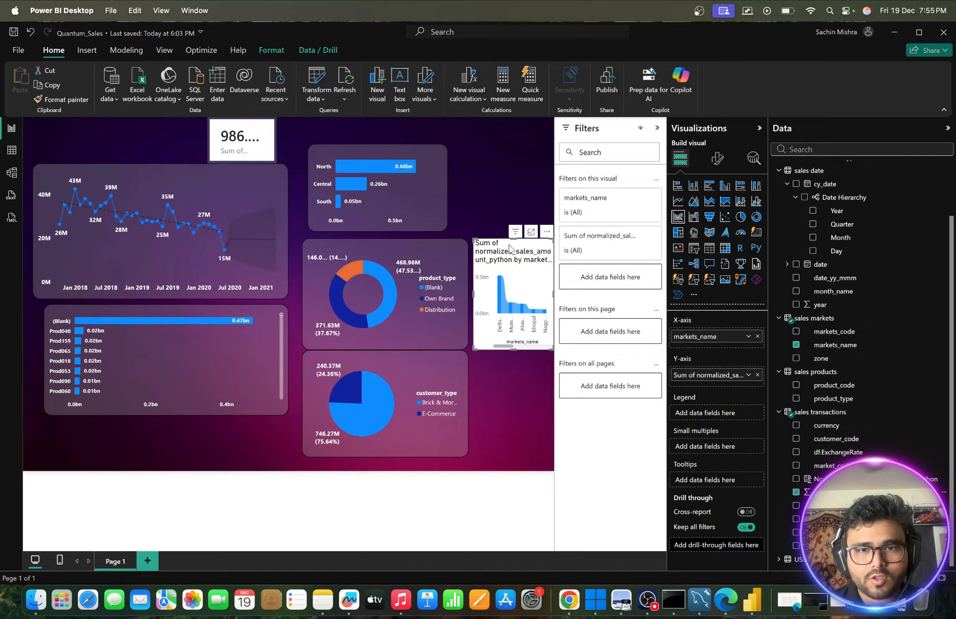
- Enlarge the market ribbon chart and position it over the donut and pie charts so all market names fit
drag(510, 248, 415, 202)
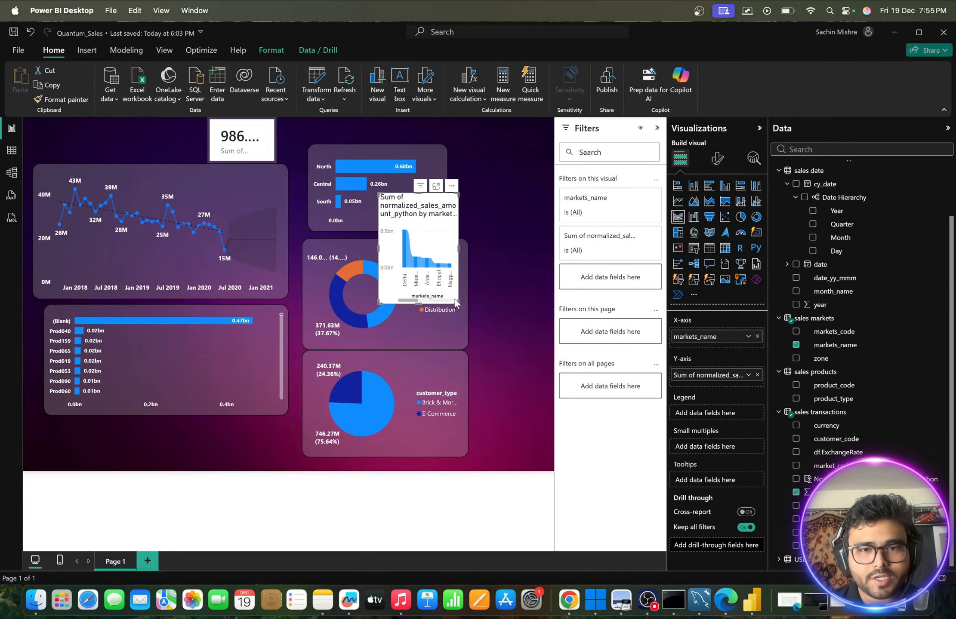
drag(458, 302, 618, 388)
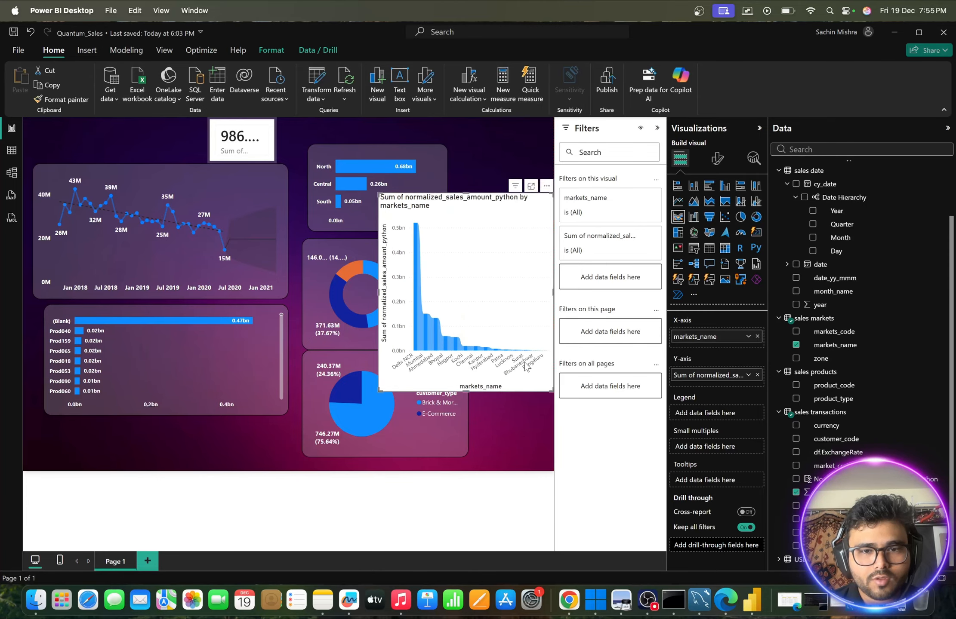
mouse_move(415, 285)
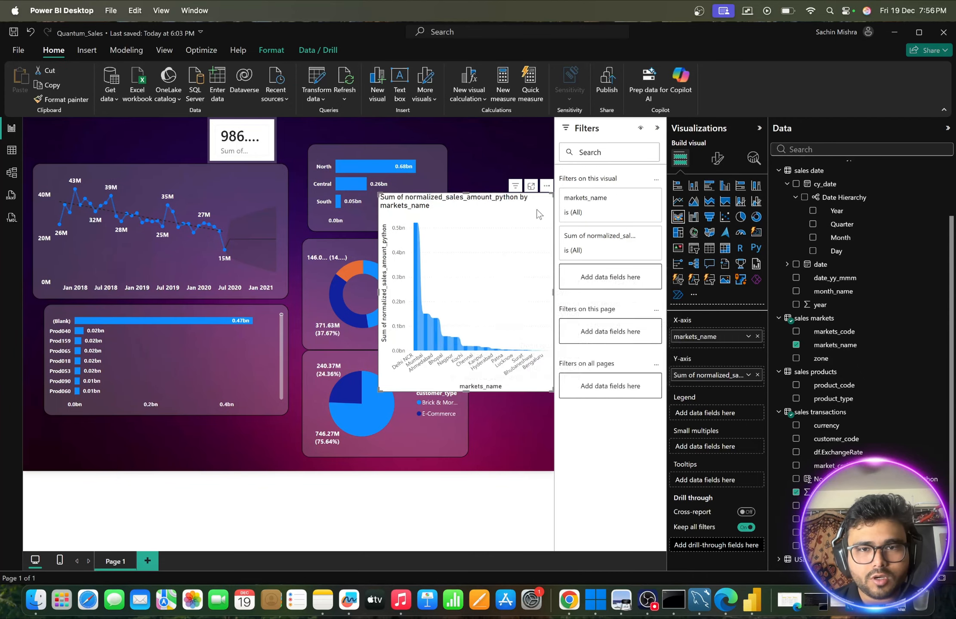
drag(536, 210, 480, 206)
click(493, 188)
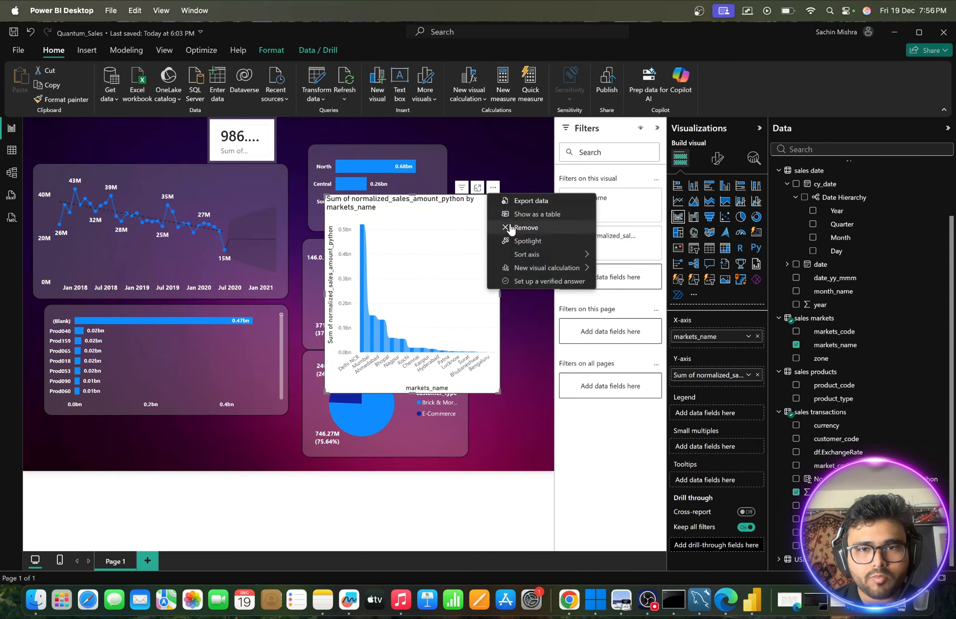
click(488, 146)
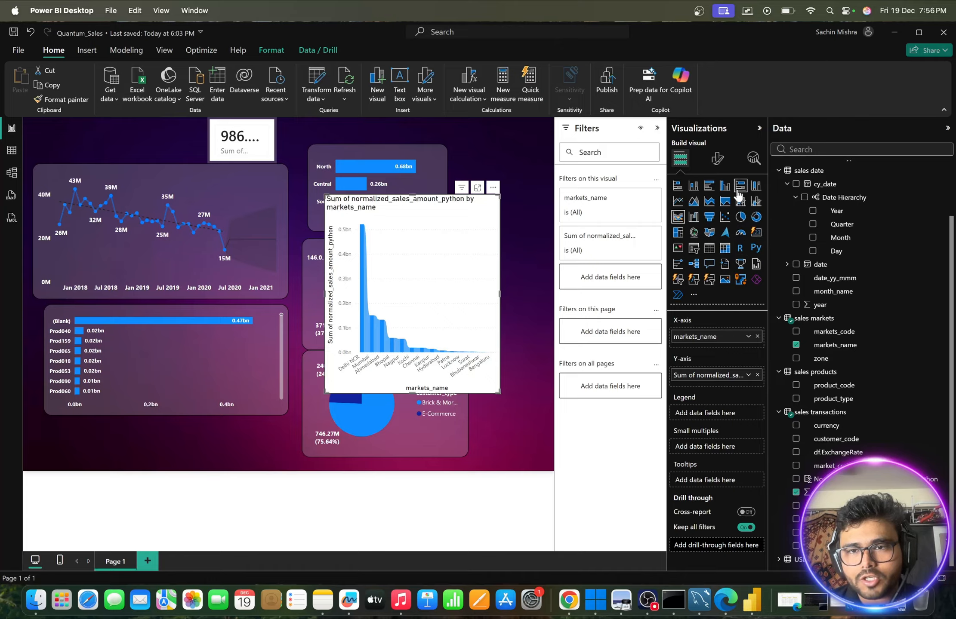
- Convert the market ribbon chart into a clustered bar chart and enlarge it slightly
click(709, 187)
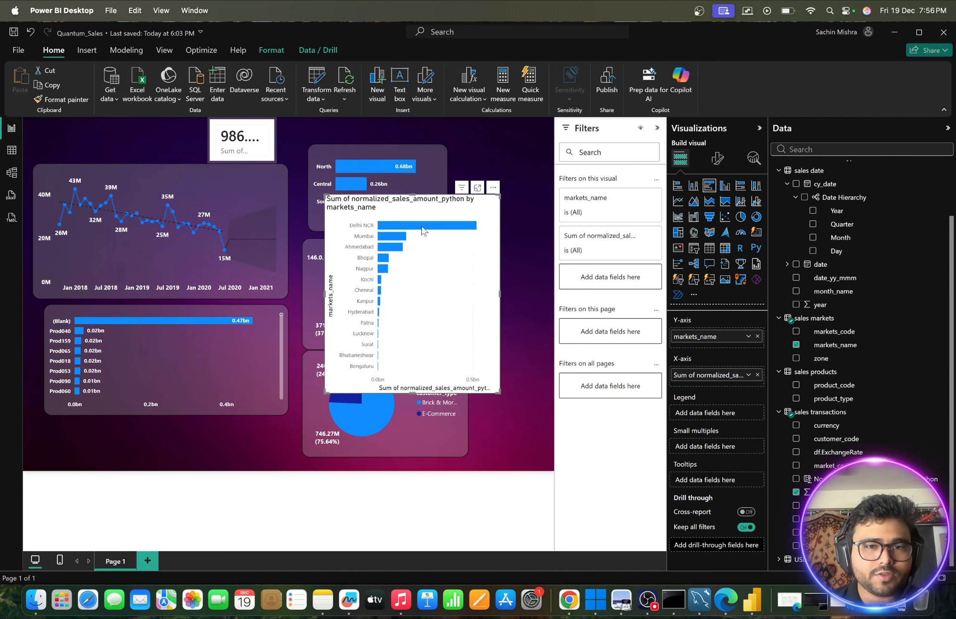
mouse_move(422, 228)
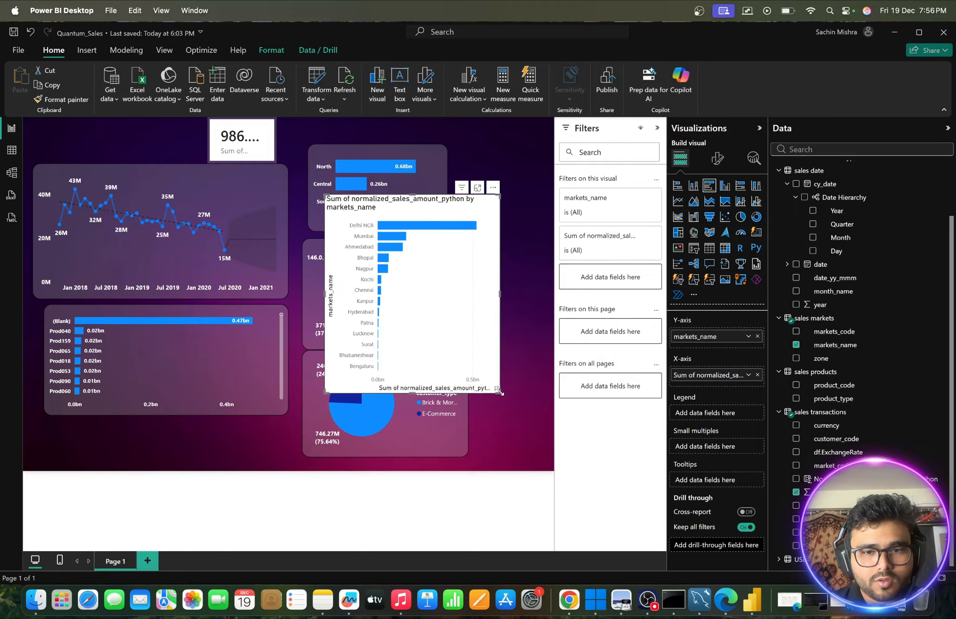
drag(498, 390, 524, 425)
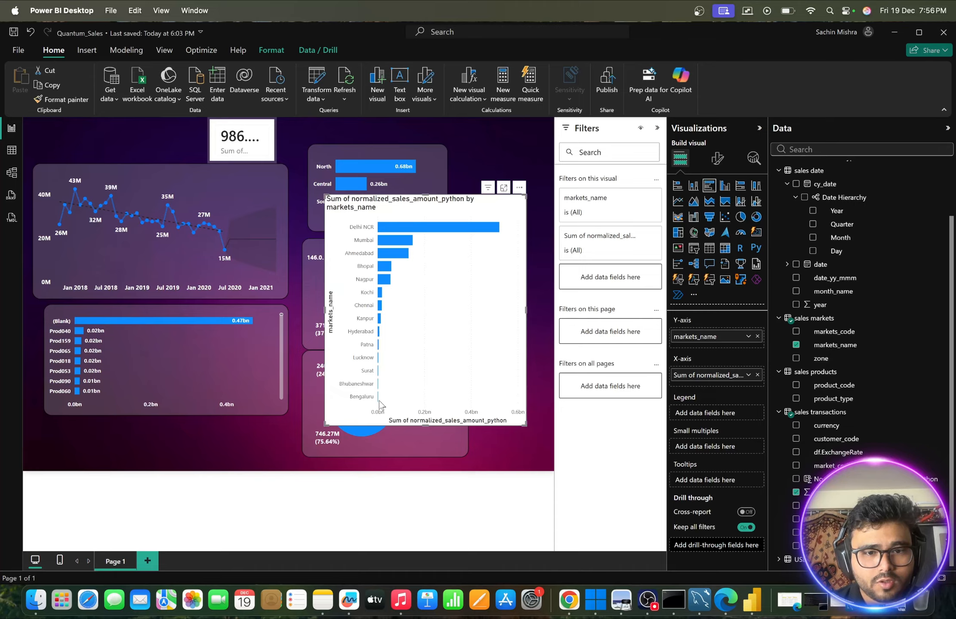
mouse_move(379, 403)
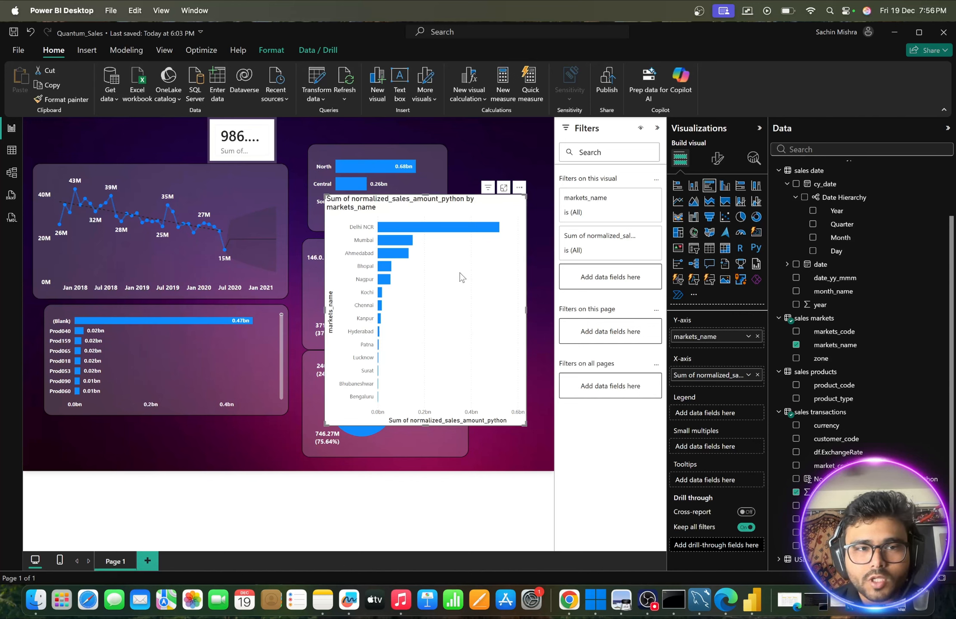
- Copy the product_code bar chart's formatting onto the market bar chart with Format painter
click(274, 332)
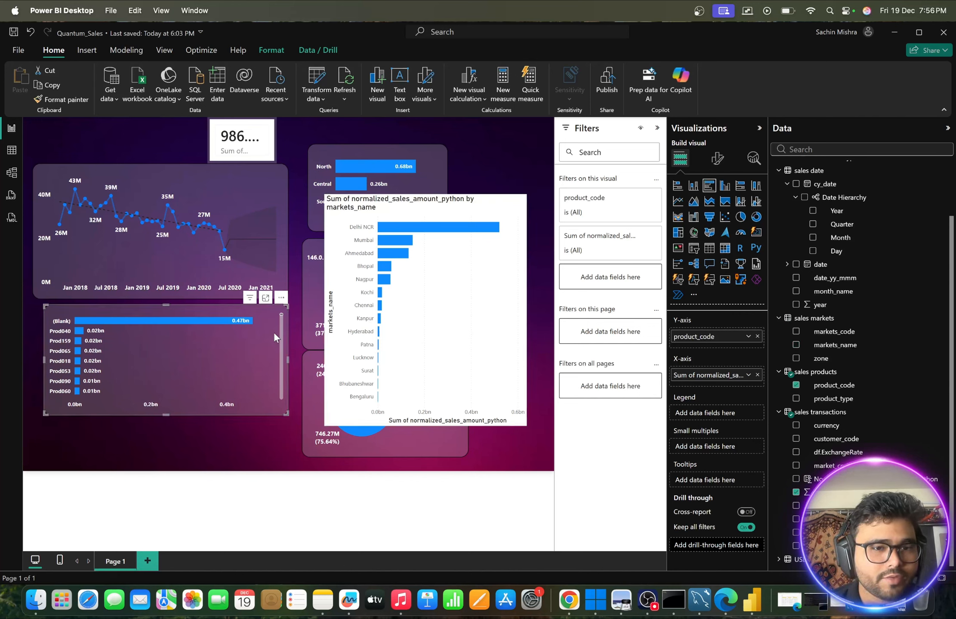
click(43, 98)
click(482, 208)
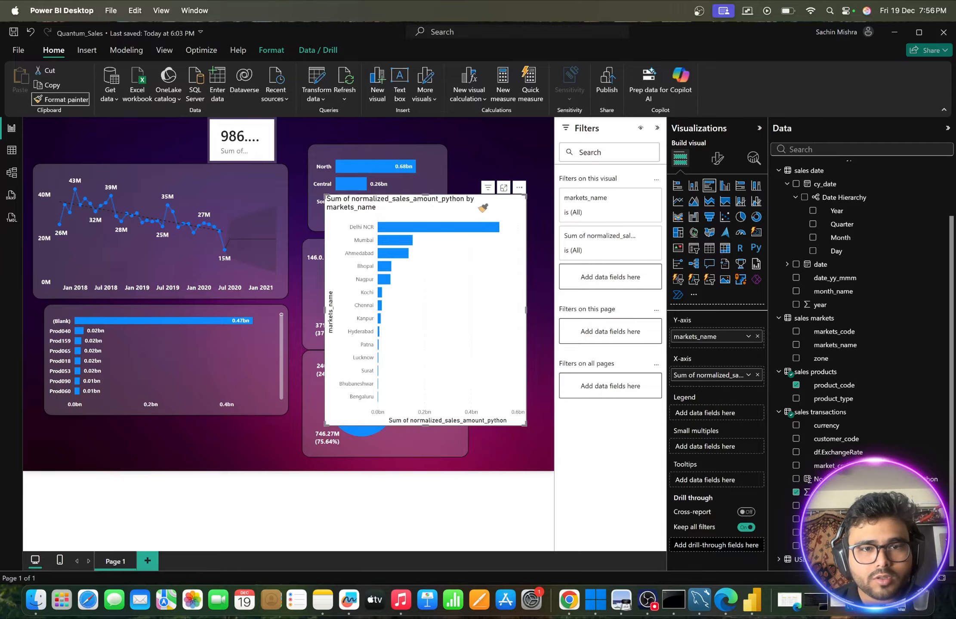
click(477, 202)
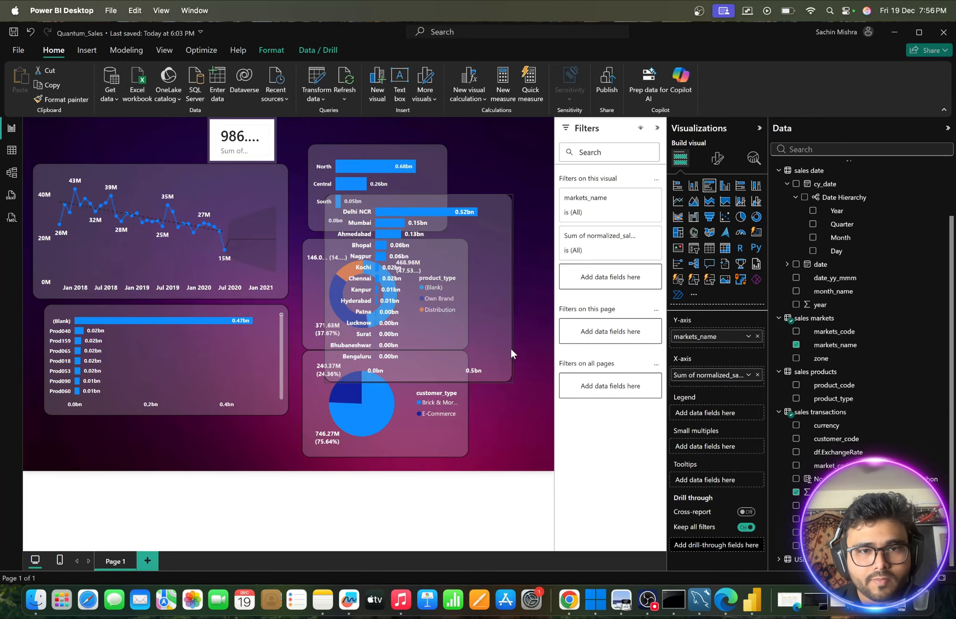
- Shorten the market bar chart and place it below the zone bar chart, moving the shrunken donut chart up beside the zone chart
drag(511, 350, 524, 278)
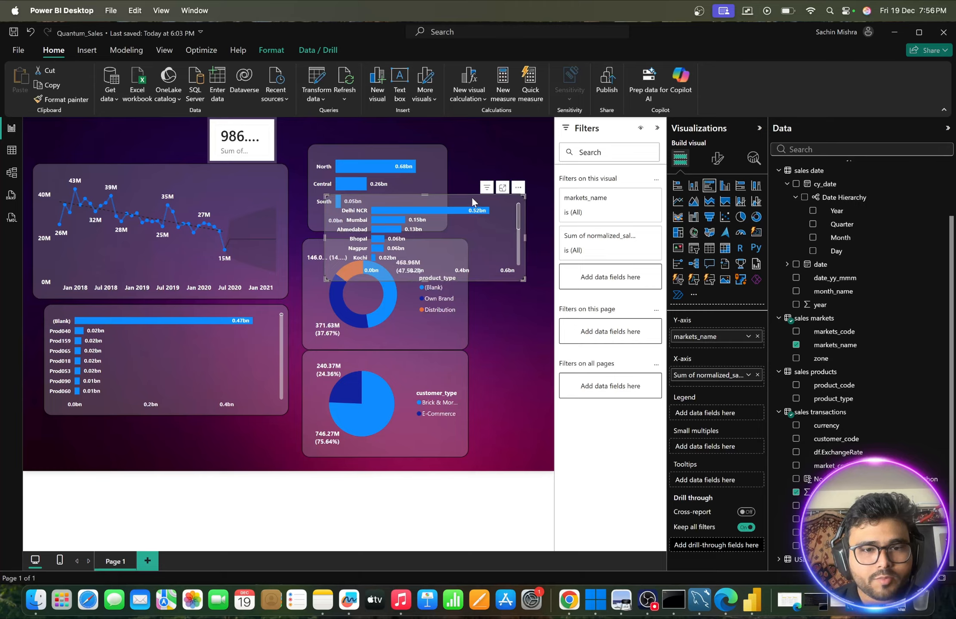
drag(471, 197, 500, 283)
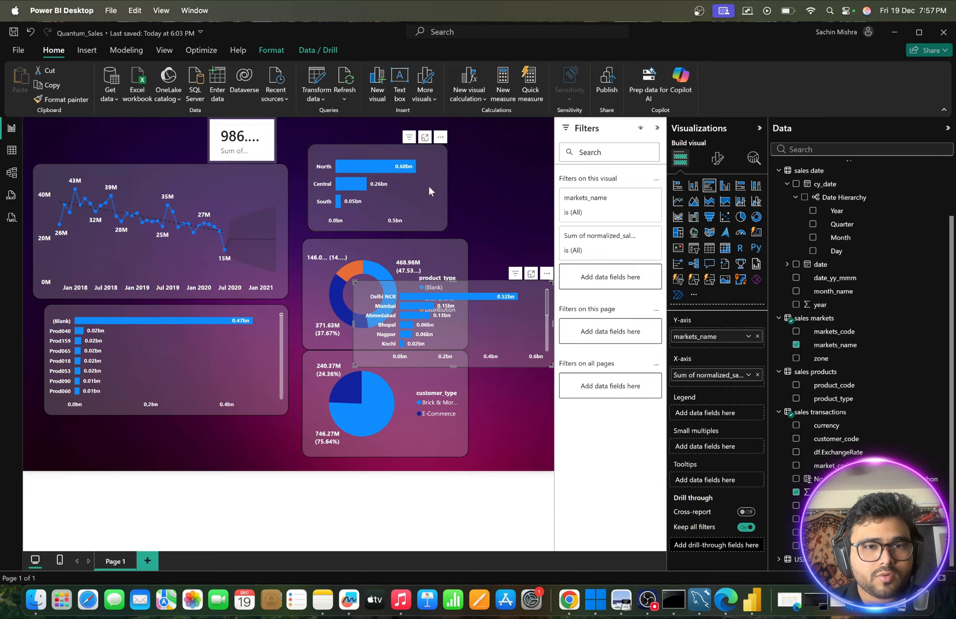
drag(428, 188, 415, 185)
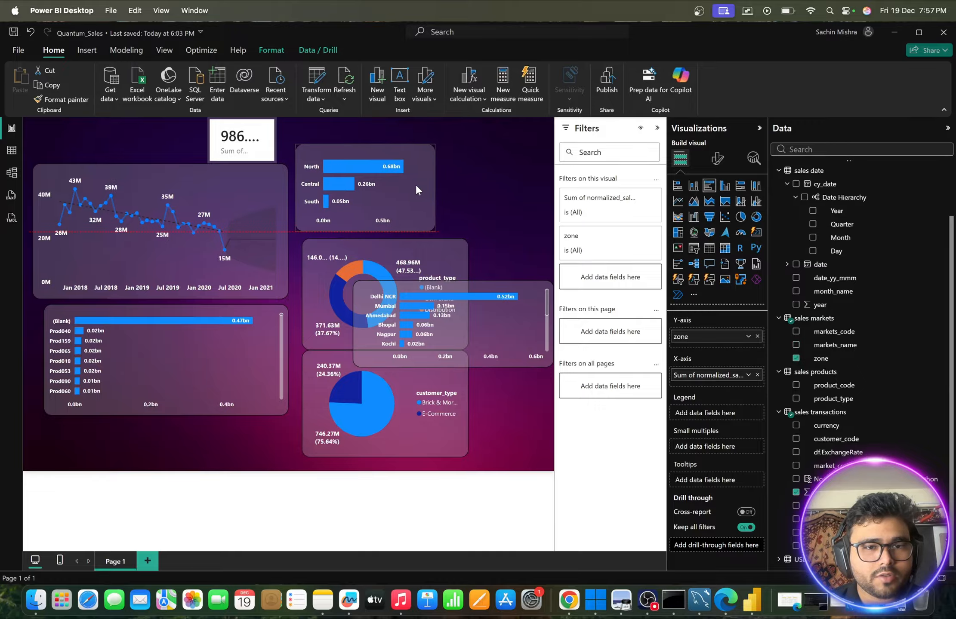
click(451, 248)
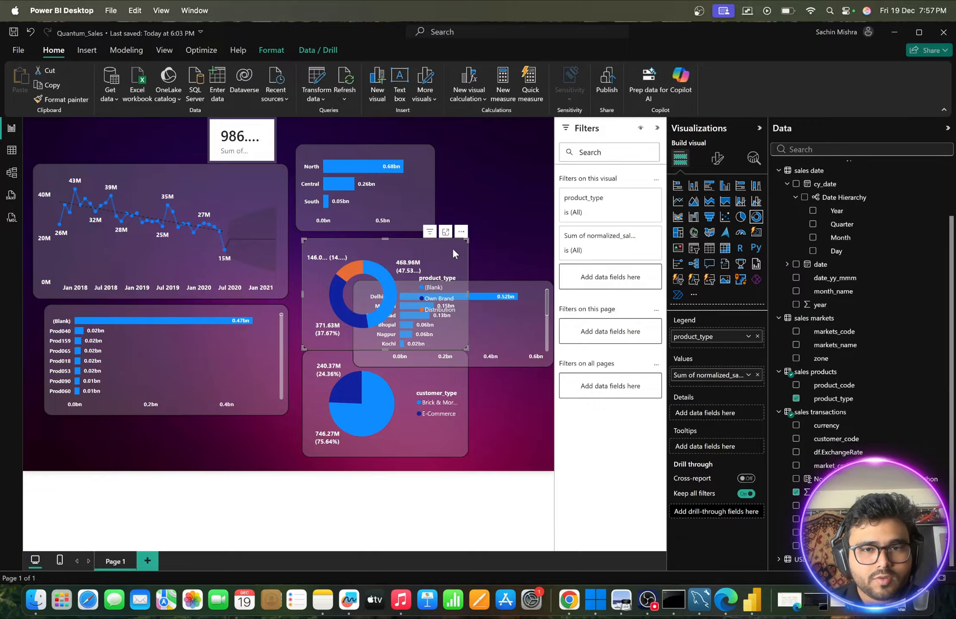
drag(467, 239, 506, 156)
drag(483, 285, 429, 260)
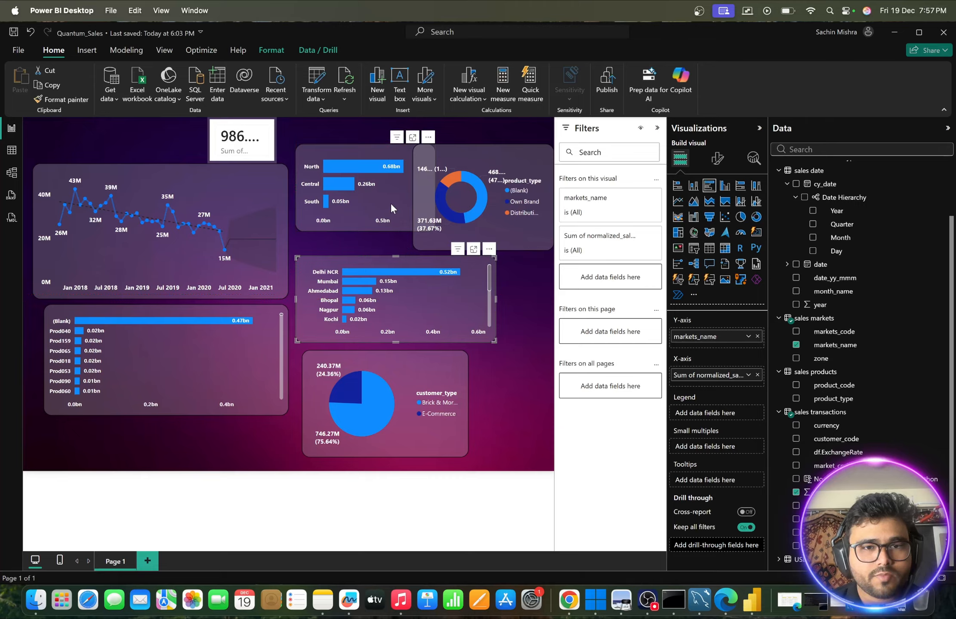
- Shrink the zone bar chart and the customer_type pie chart to free space on the page
drag(390, 202, 379, 204)
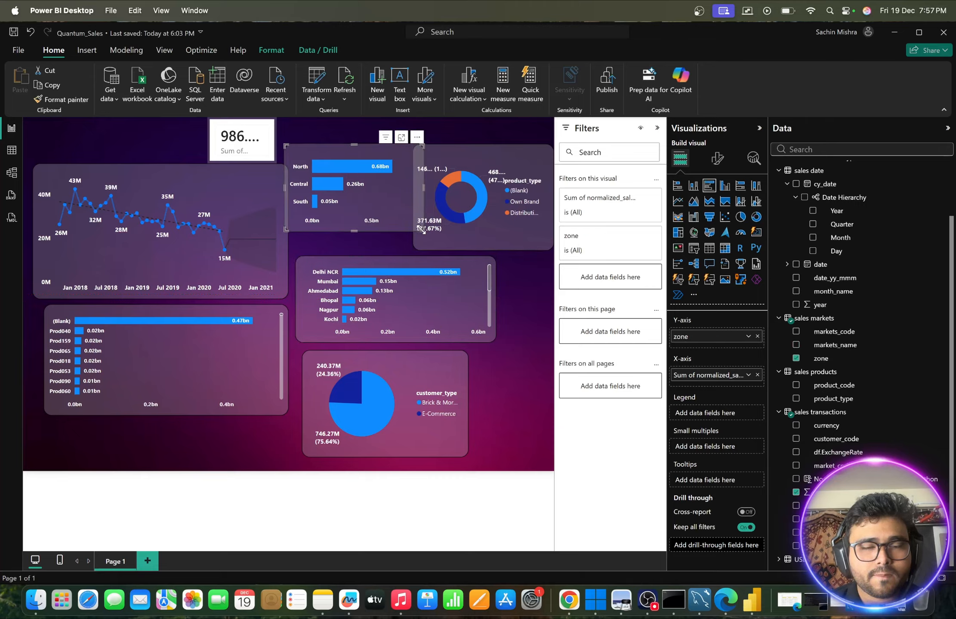
drag(422, 231, 391, 207)
click(493, 235)
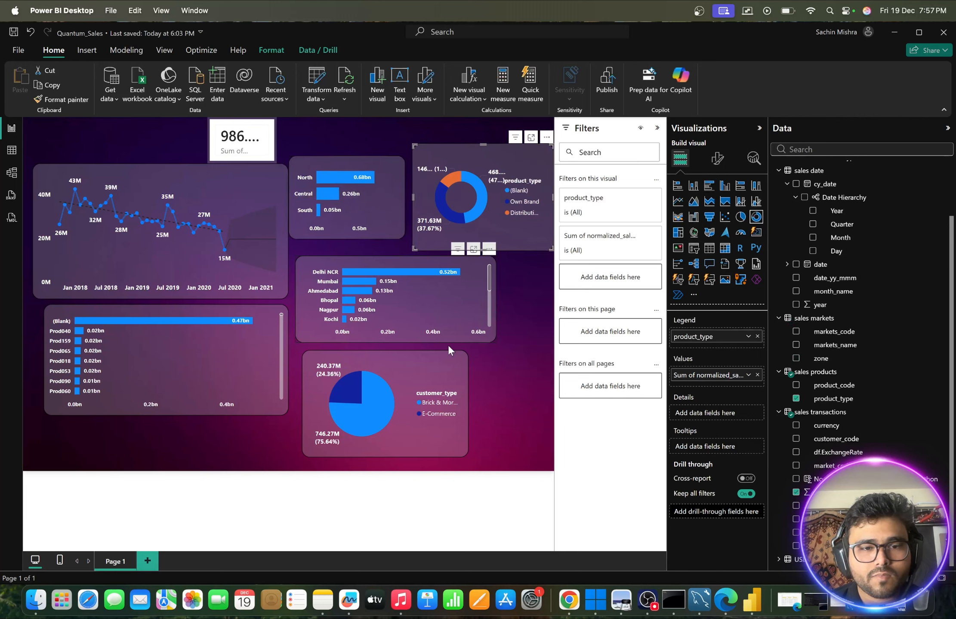
click(431, 375)
drag(466, 455, 418, 434)
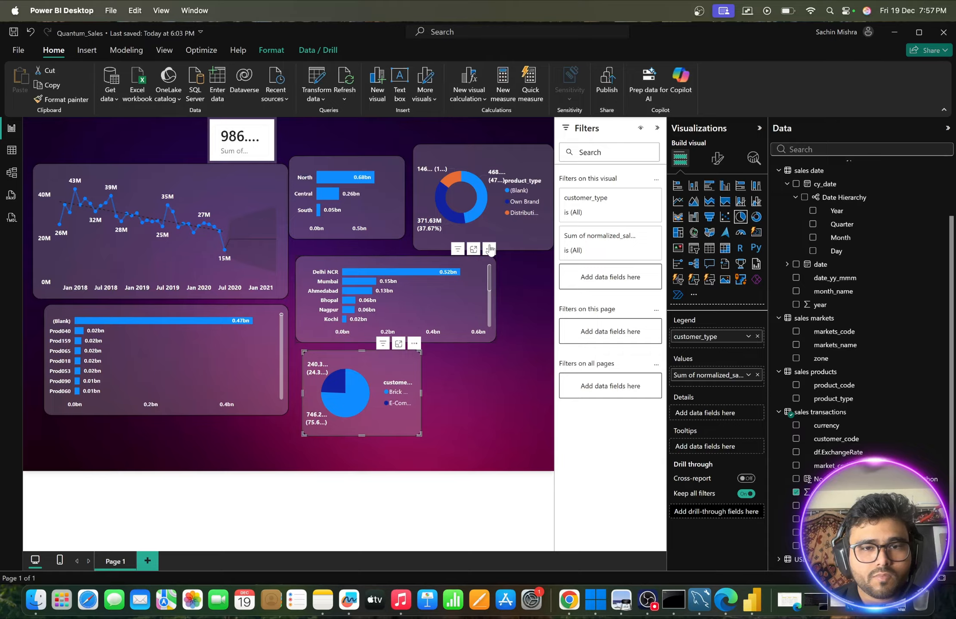
- Swap the donut and pie charts' places, and adjust the zone bar chart to sit between the line chart and the pie chart
drag(494, 233, 502, 439)
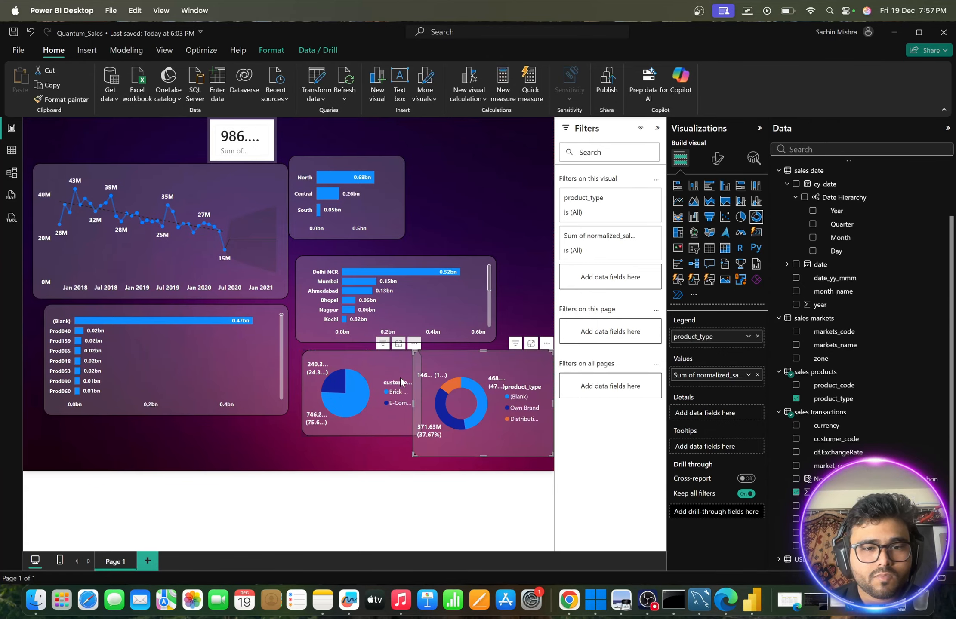
drag(383, 365, 502, 171)
click(388, 207)
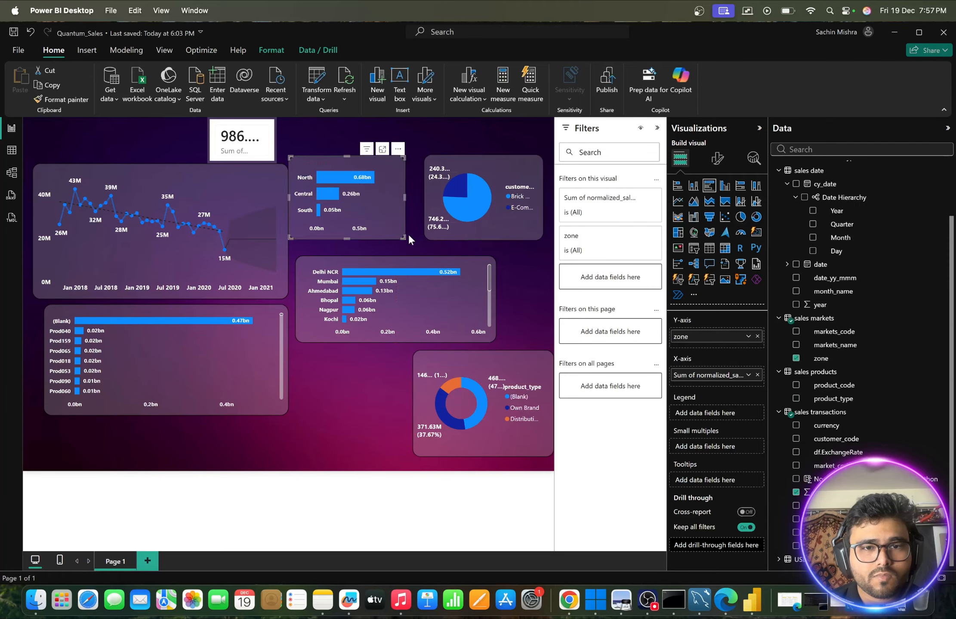
mouse_move(406, 237)
mouse_down()
mouse_move(414, 239)
mouse_move(404, 219)
mouse_move(415, 238)
mouse_up()
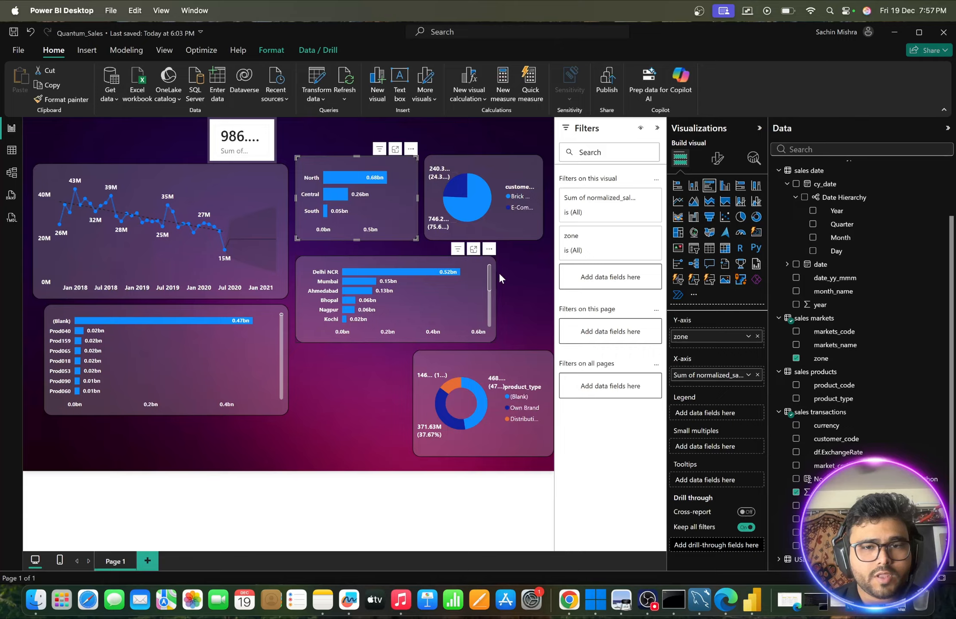
- Place the product_type donut chart directly below the market bar chart, aligned with its edge, and widen it slightly
click(515, 285)
drag(425, 364, 371, 365)
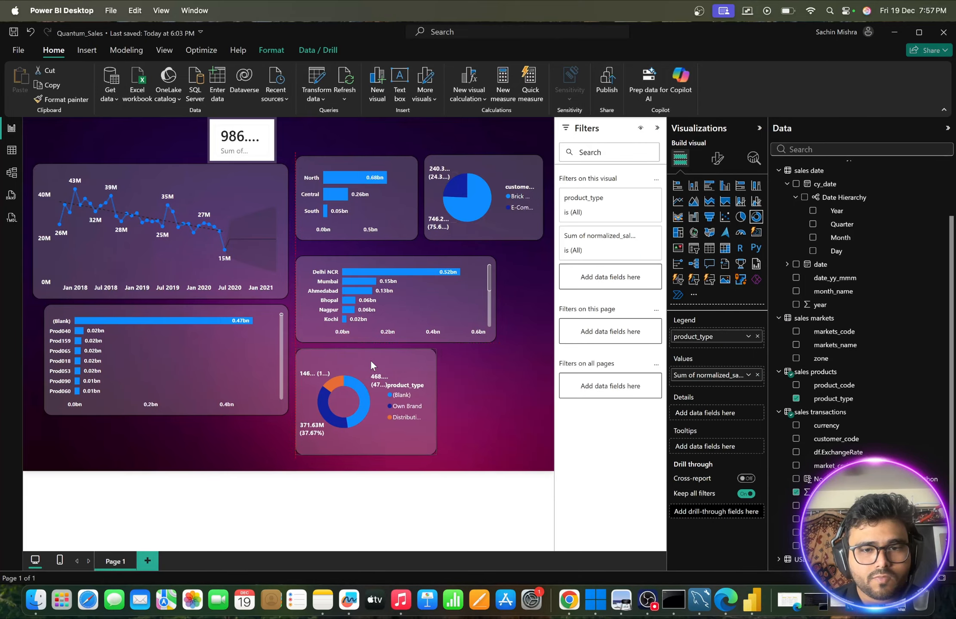
click(484, 388)
click(425, 437)
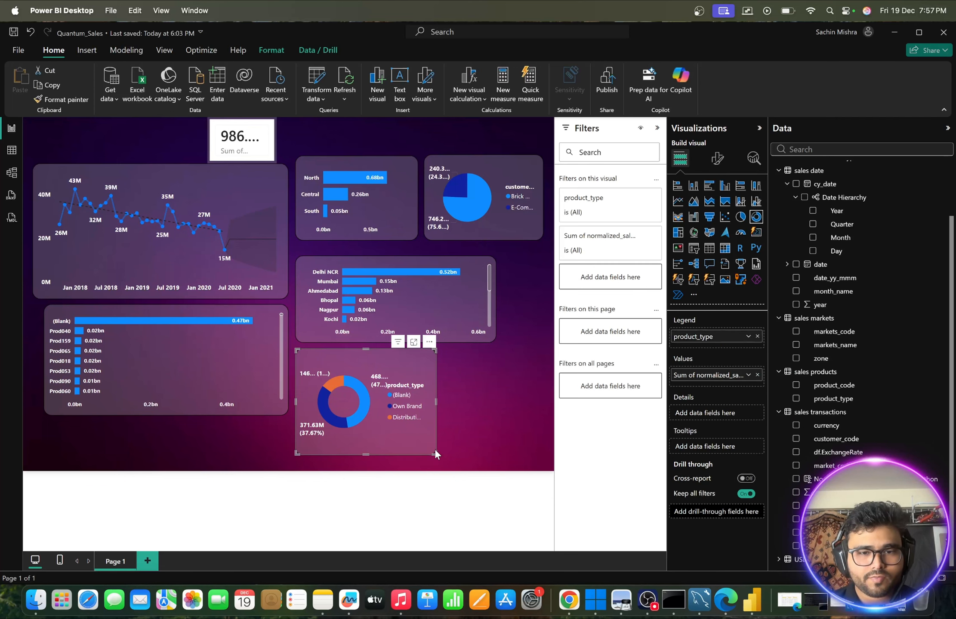
drag(436, 455, 452, 457)
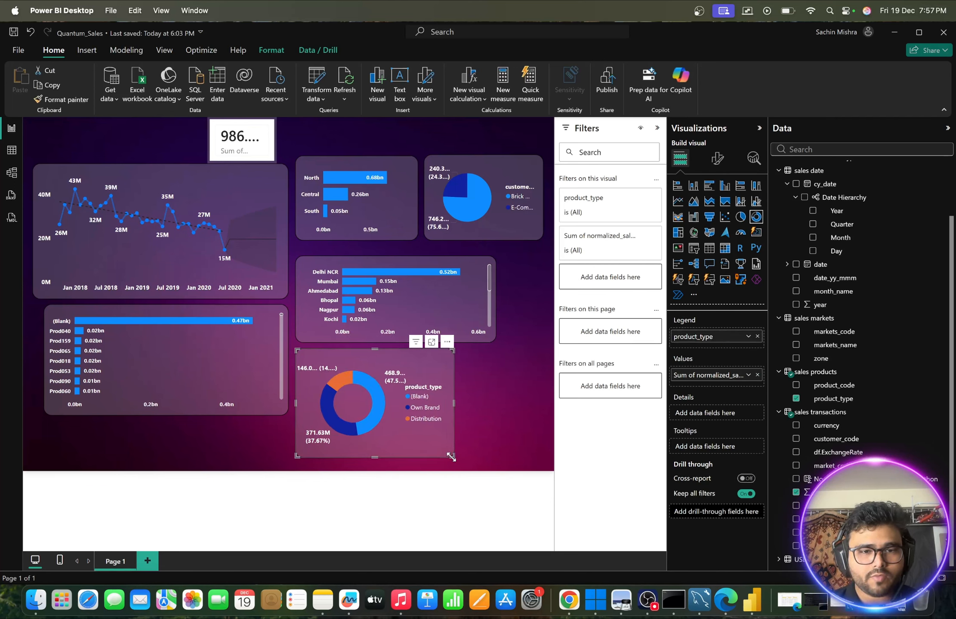
- Insert a text box on the report page and enter the title "Quantum Sales Insights" in it
click(513, 426)
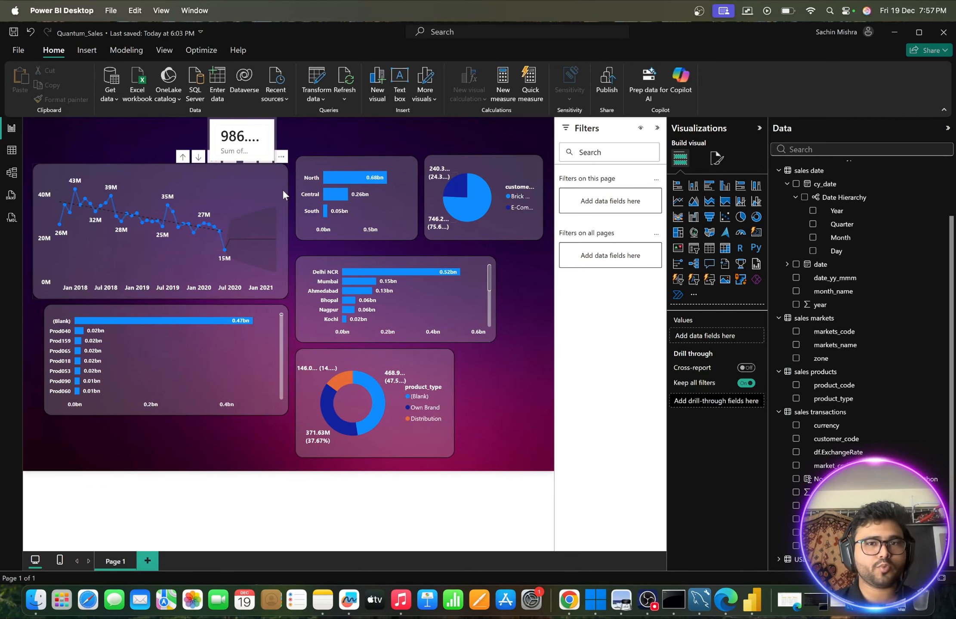
click(400, 83)
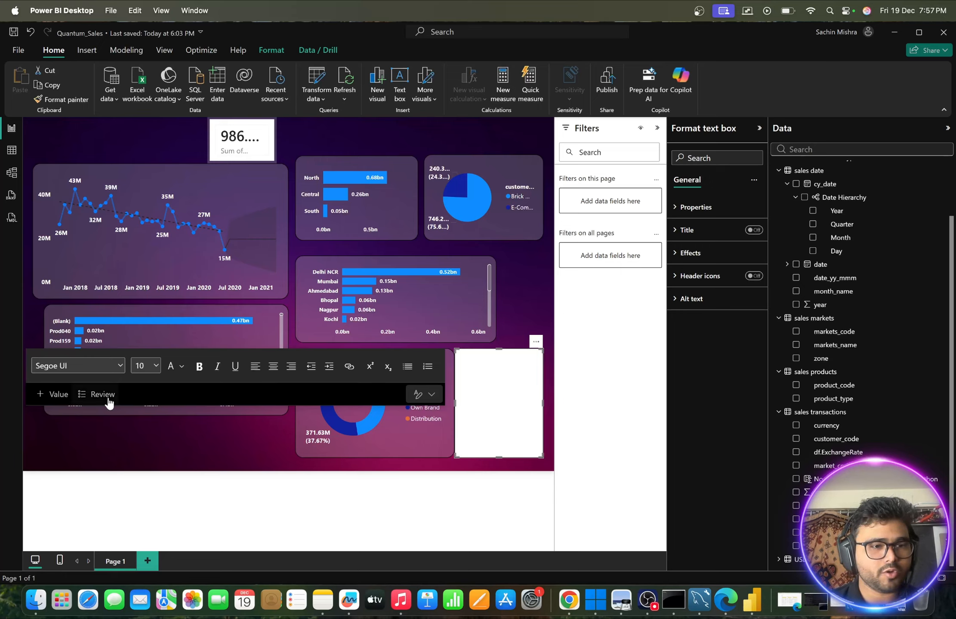
click(471, 387)
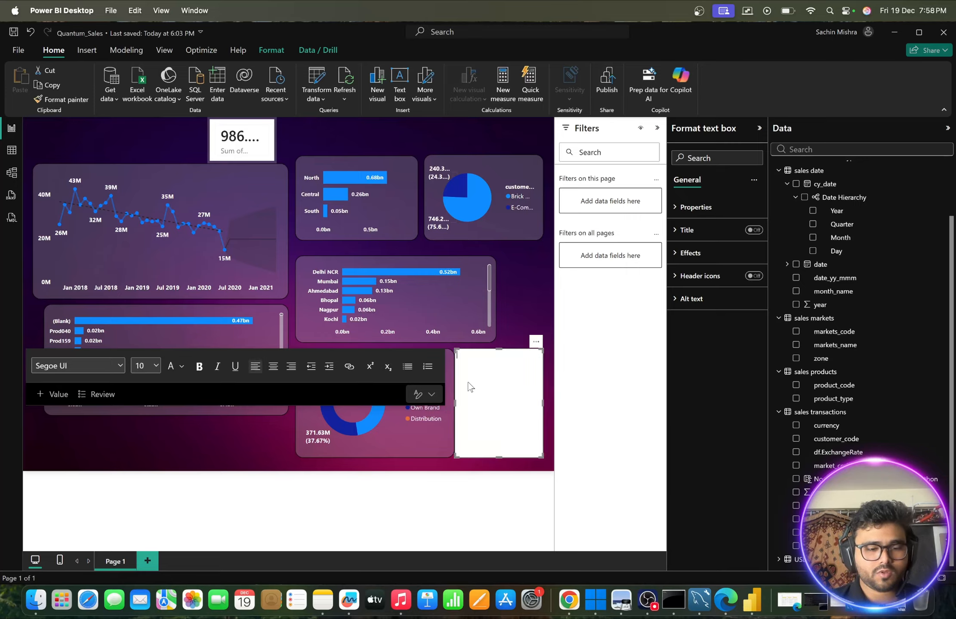
text(Quantum Sales Insights)
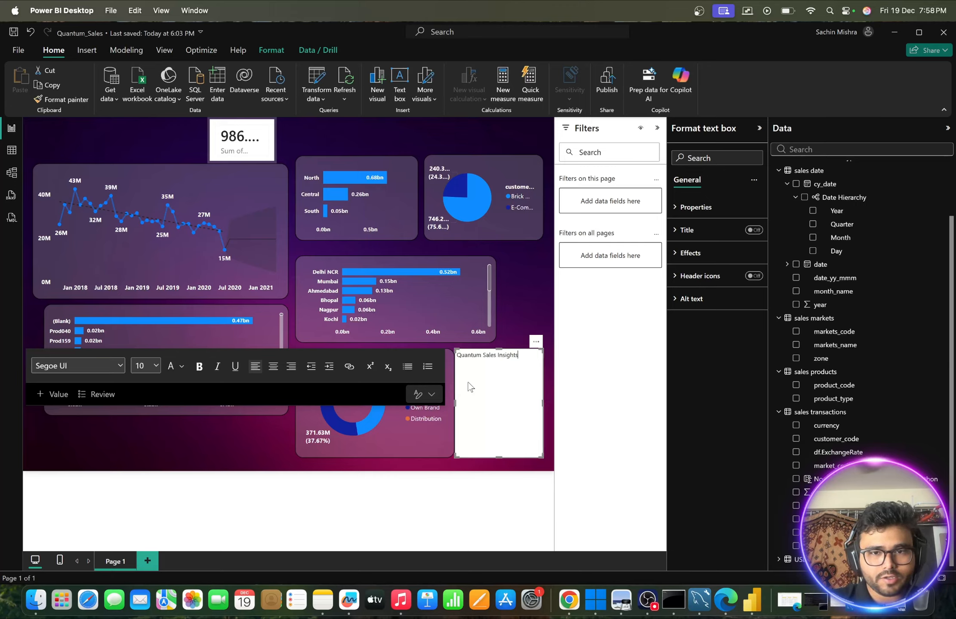
- Try to enlarge the title's font size, choosing 32 and then 40
click(156, 365)
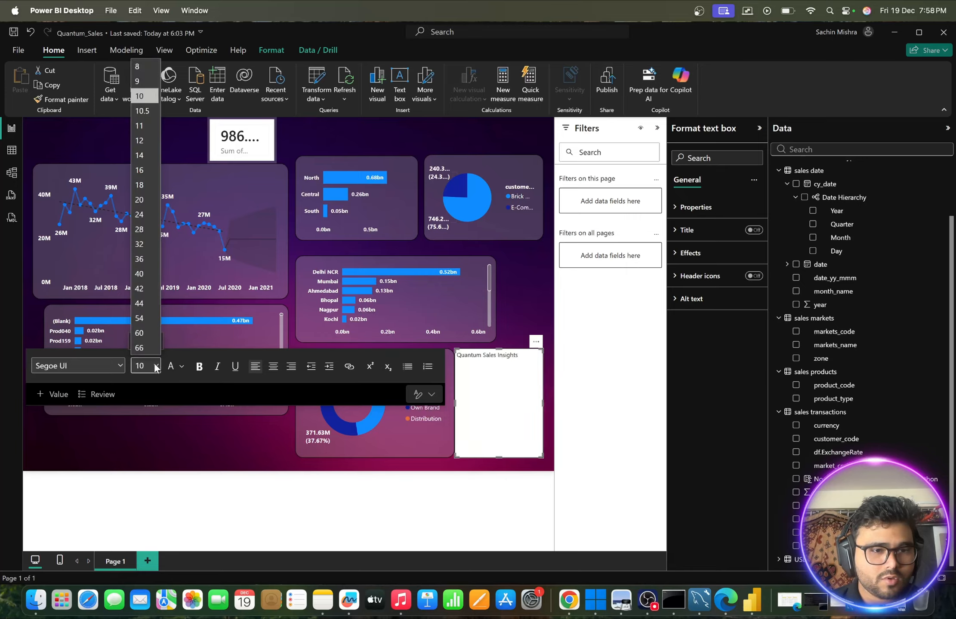
click(139, 243)
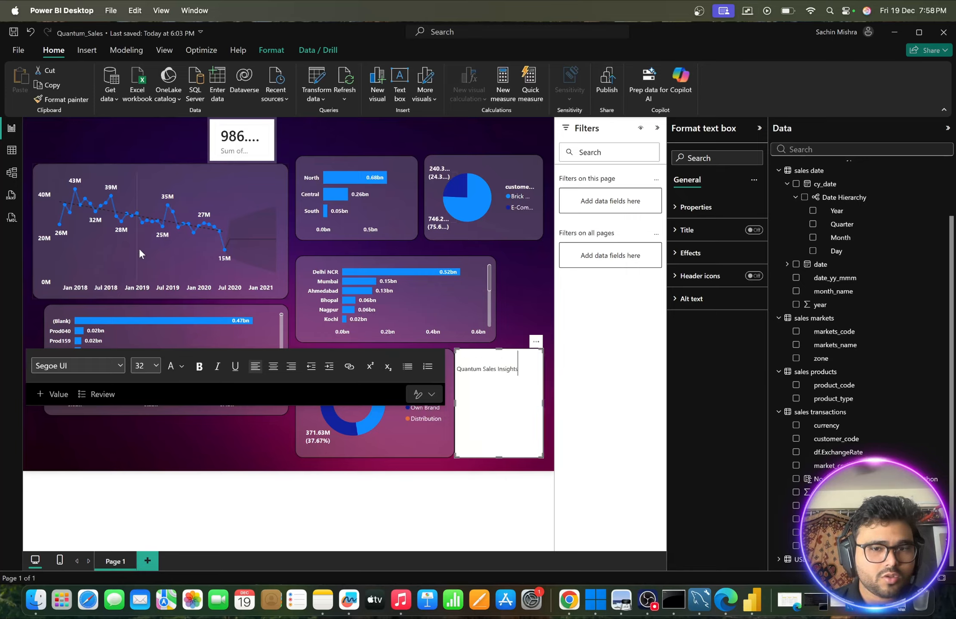
click(156, 365)
click(139, 272)
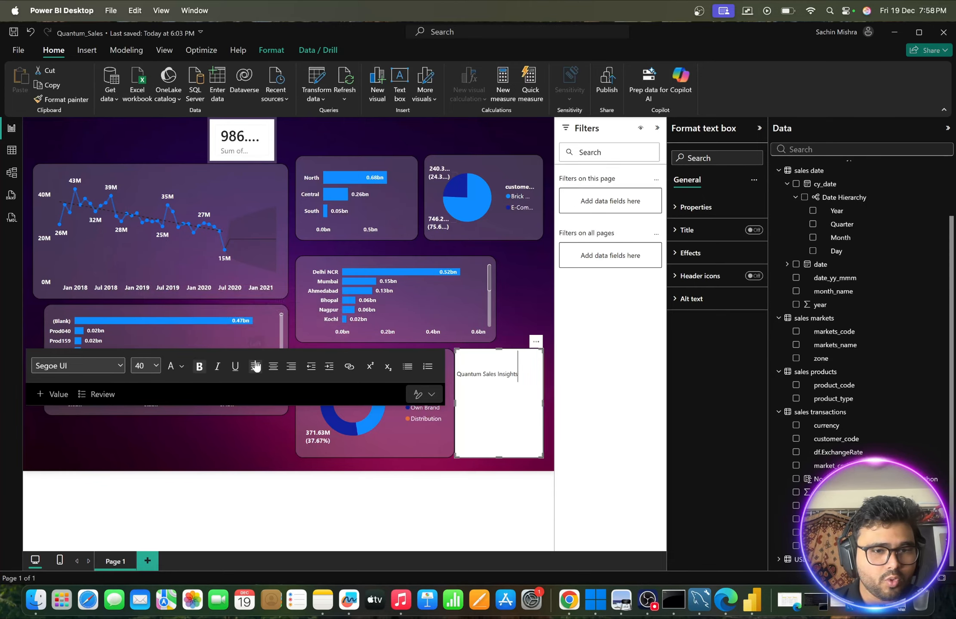
- Center the title text and reduce the text box to about half its height
click(273, 366)
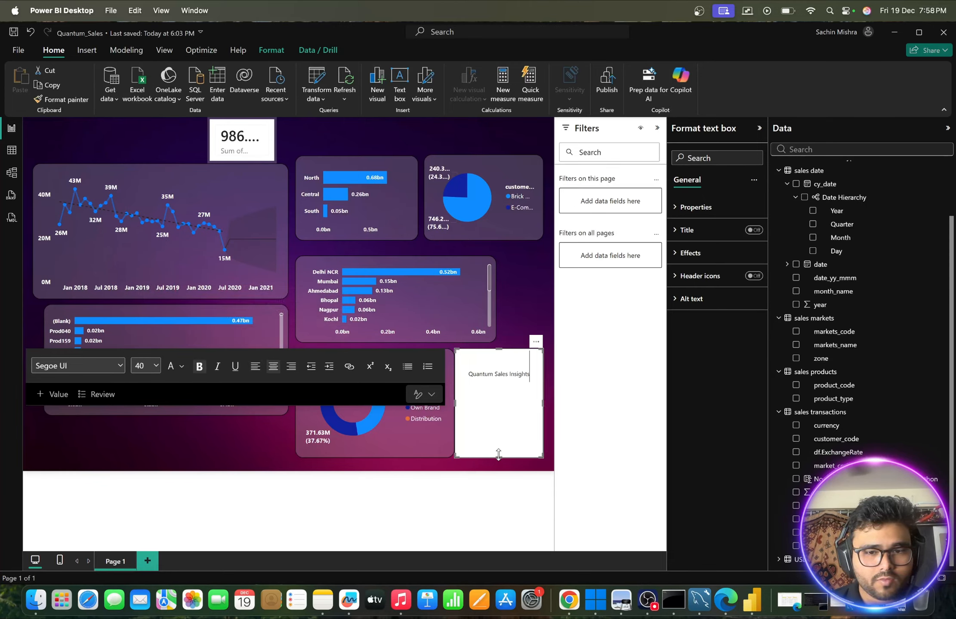
drag(499, 456, 497, 397)
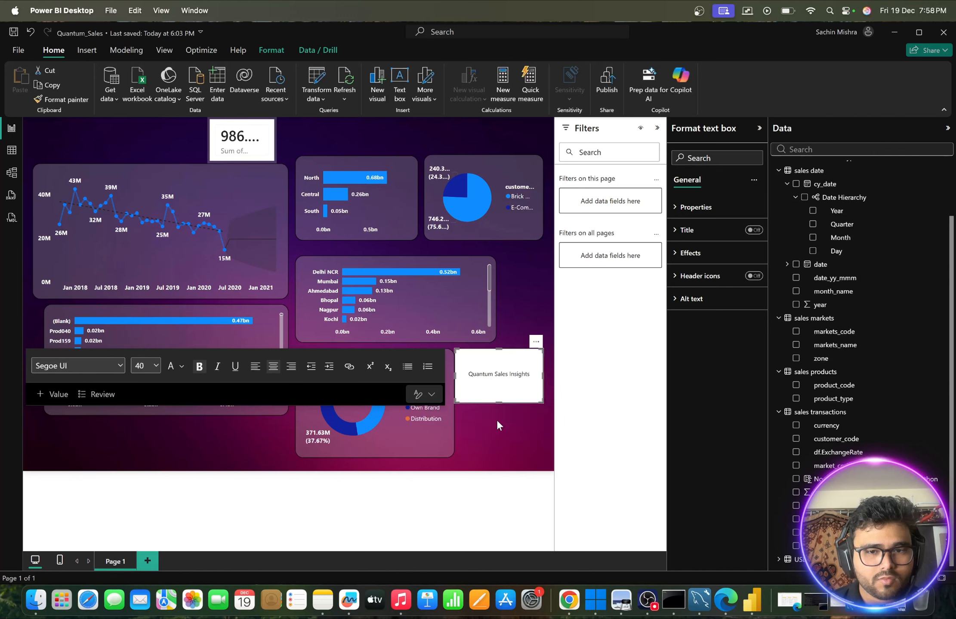
click(497, 420)
- Set the whole title text to font size 32 and resize the text box to fit it snugly on one line
double_click(488, 378)
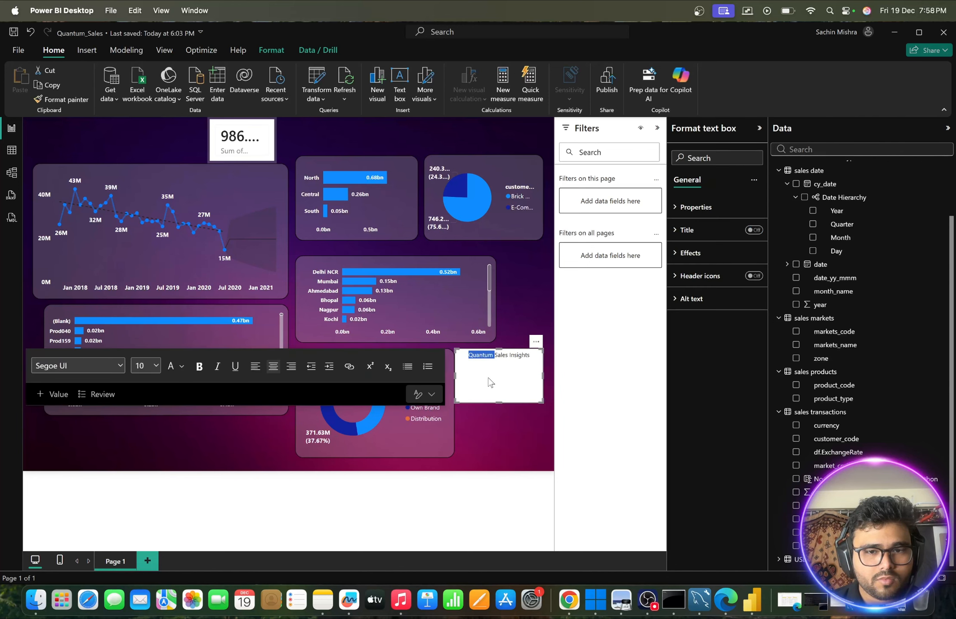
triple_click(499, 356)
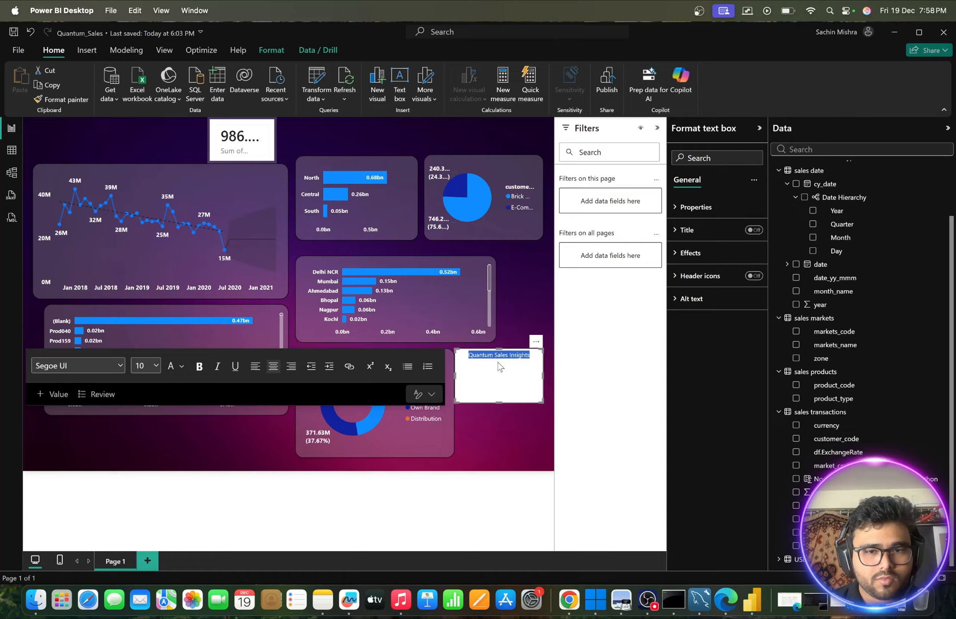
click(198, 366)
click(158, 365)
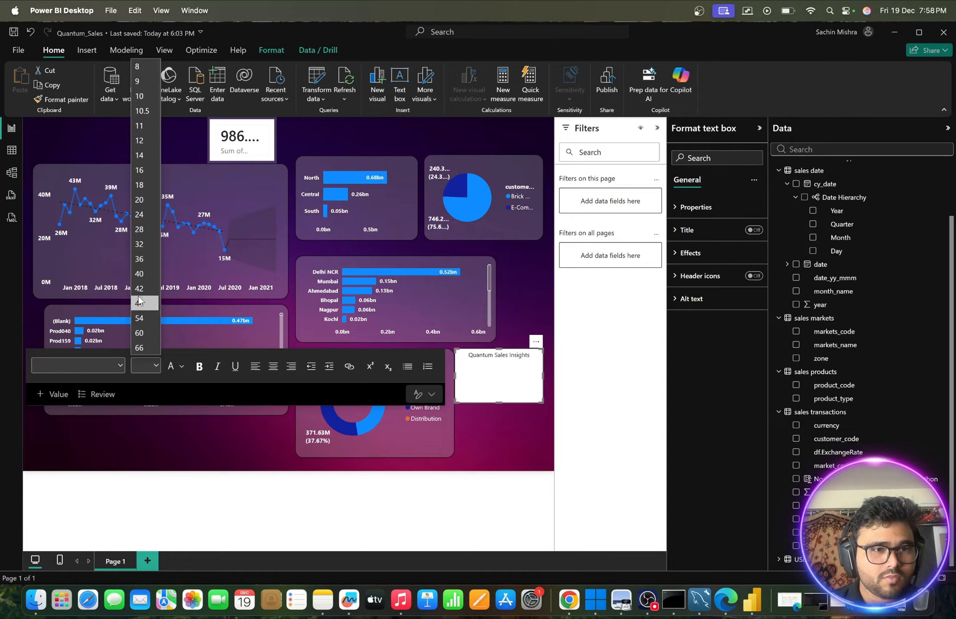
click(146, 244)
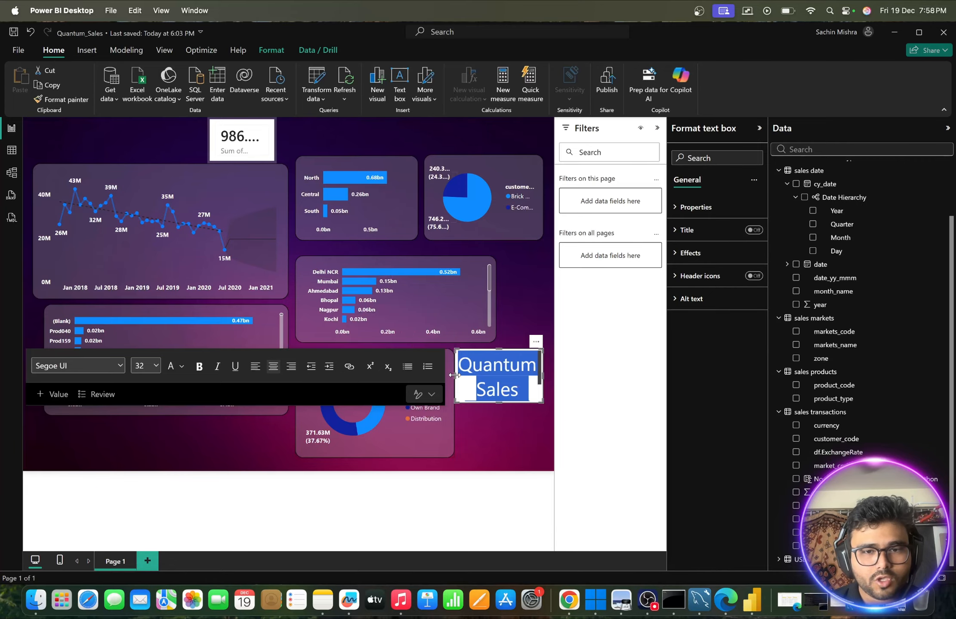
drag(454, 375, 313, 375)
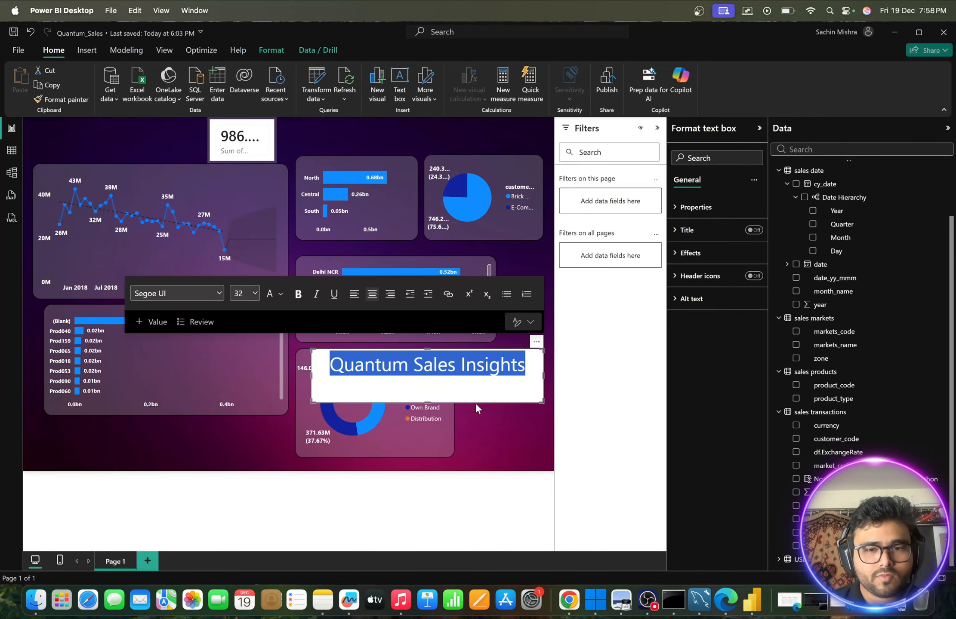
drag(431, 402, 428, 382)
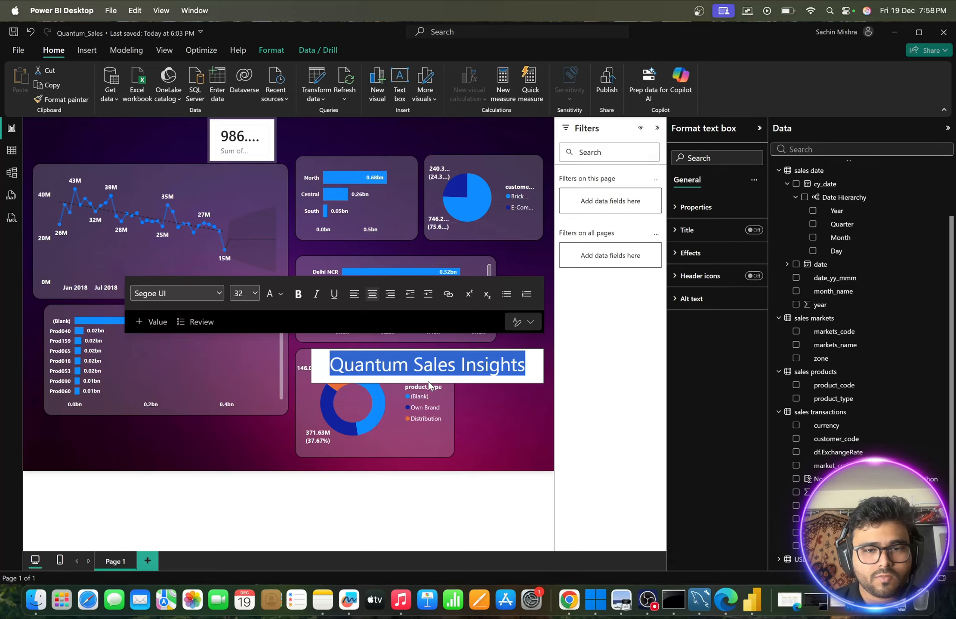
- Move the title text box above the line chart, aligned with its edge, with the sales total card shifted beside it
click(508, 410)
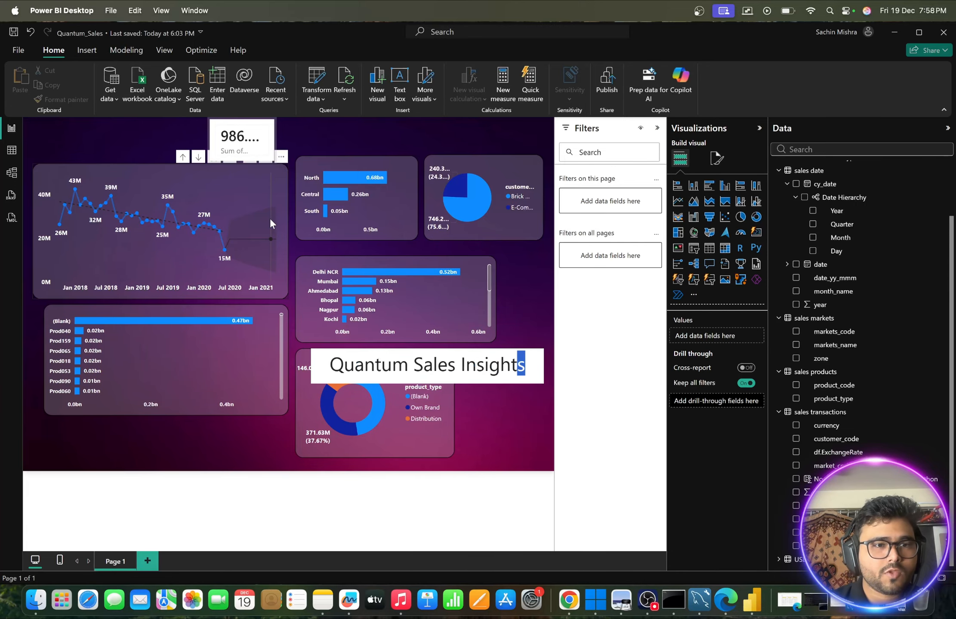
click(538, 431)
drag(325, 375, 254, 305)
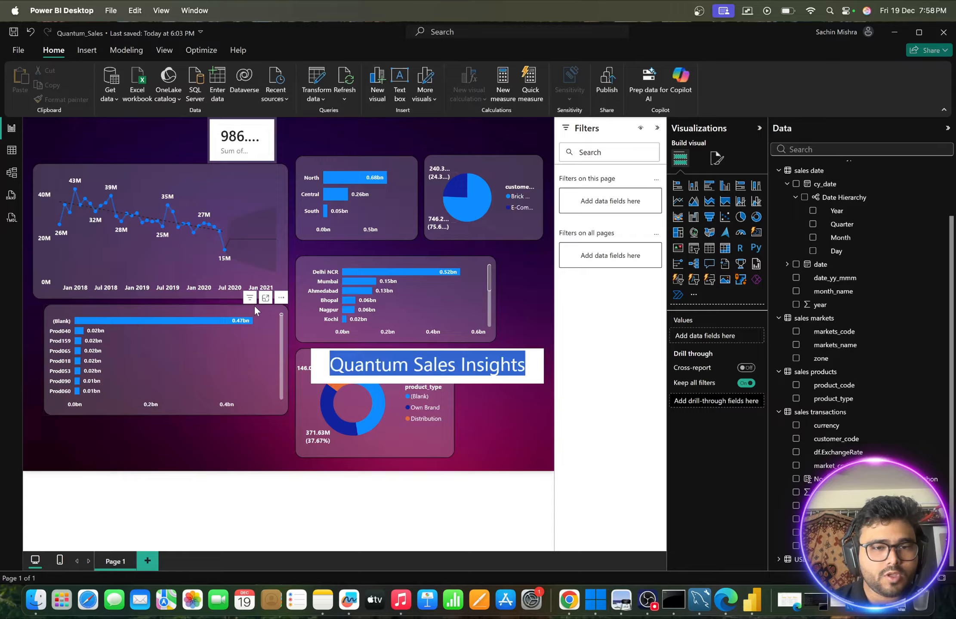
drag(500, 365, 227, 333)
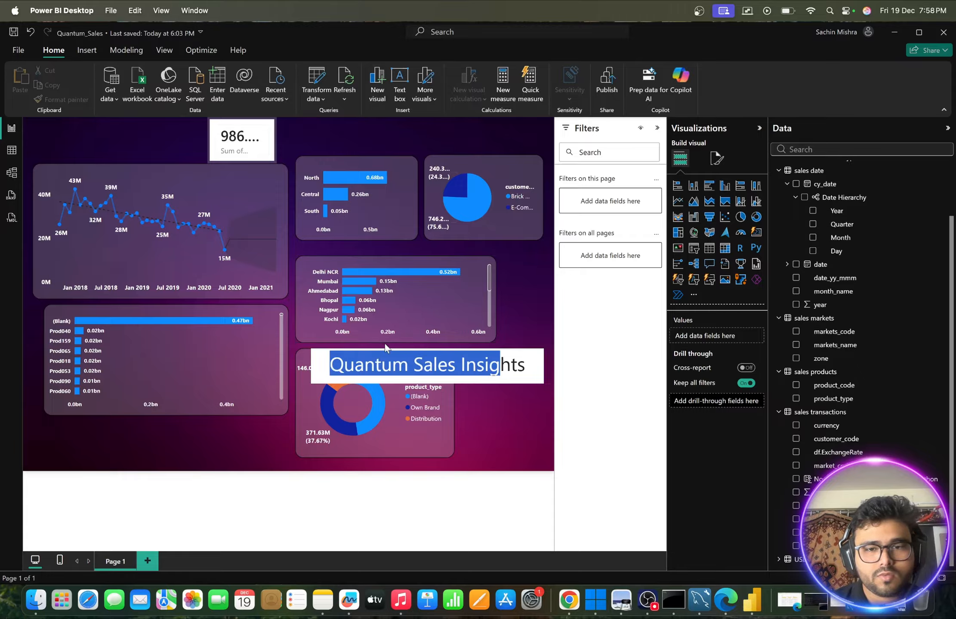
drag(533, 338, 328, 135)
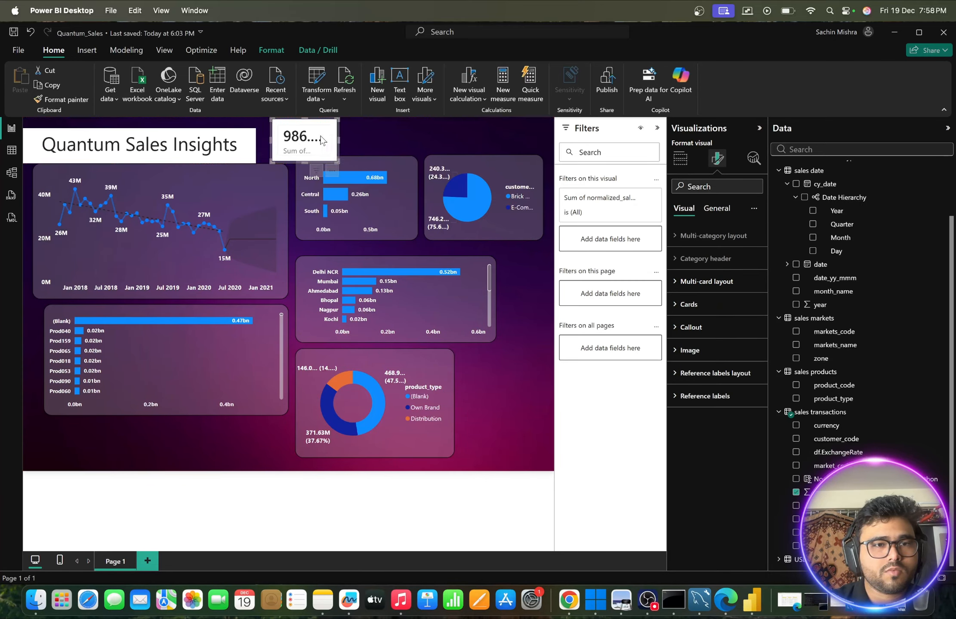
click(250, 134)
drag(249, 122, 258, 122)
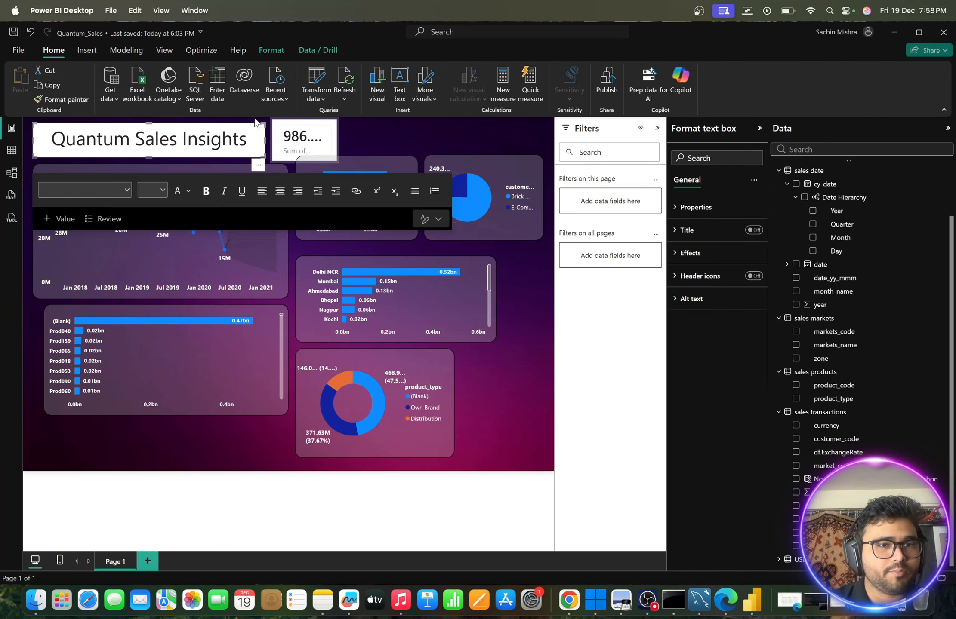
- Copy the line chart's formatting onto the title text box with the format painter
click(134, 270)
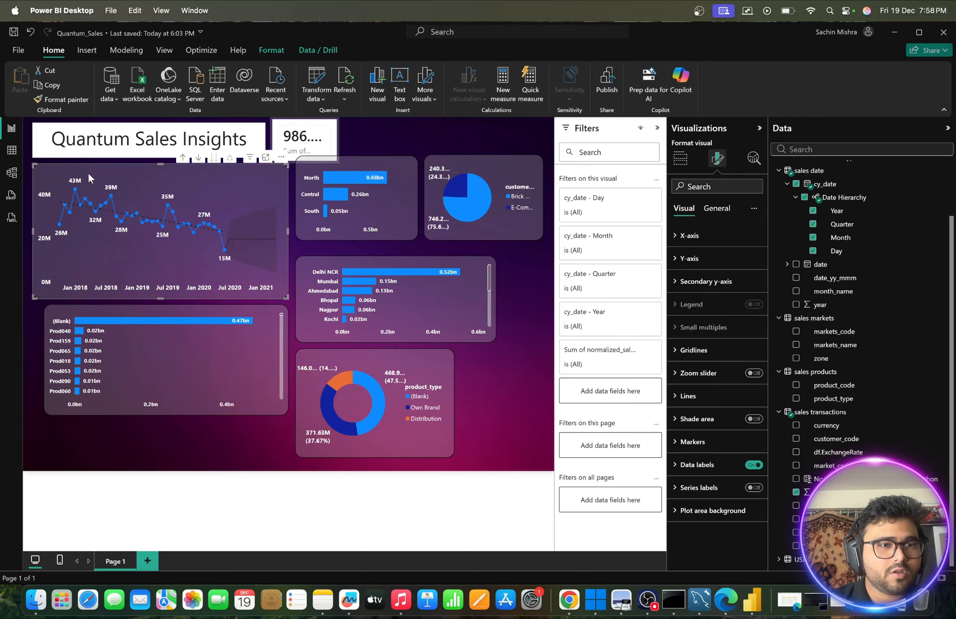
click(62, 99)
click(48, 143)
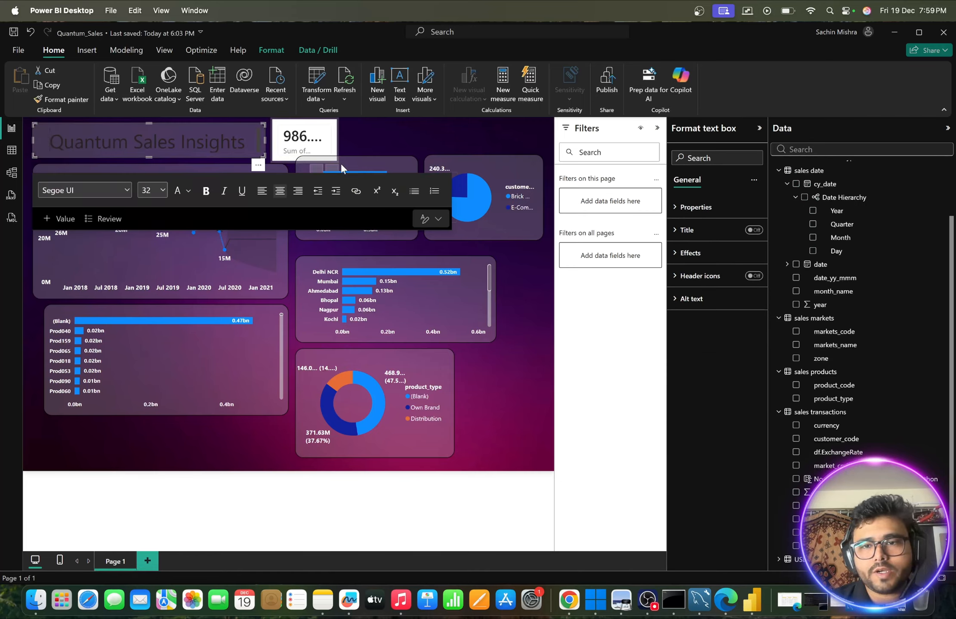
- Try to change the title's font color to white
click(674, 231)
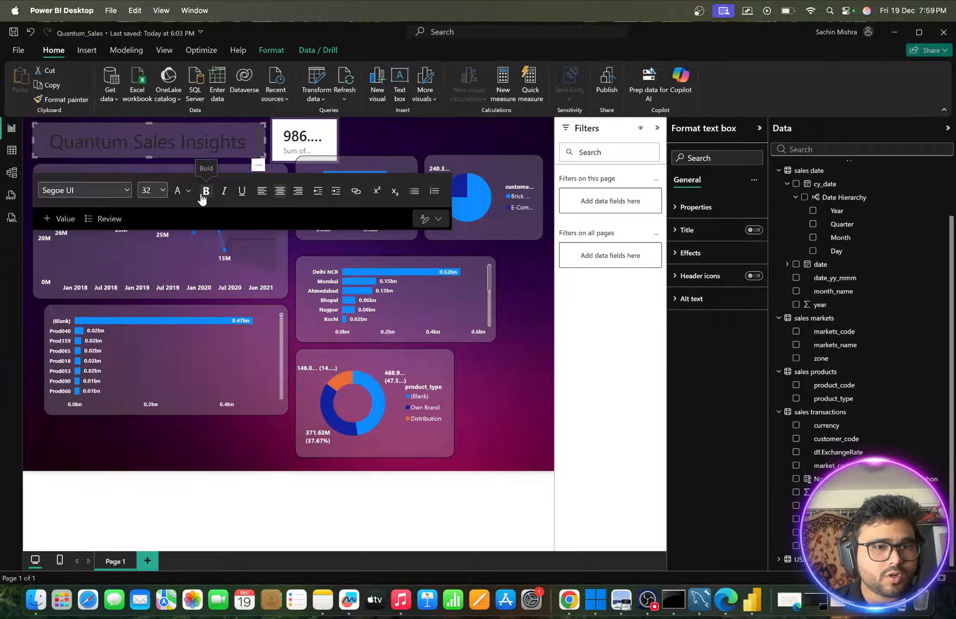
click(188, 191)
click(199, 231)
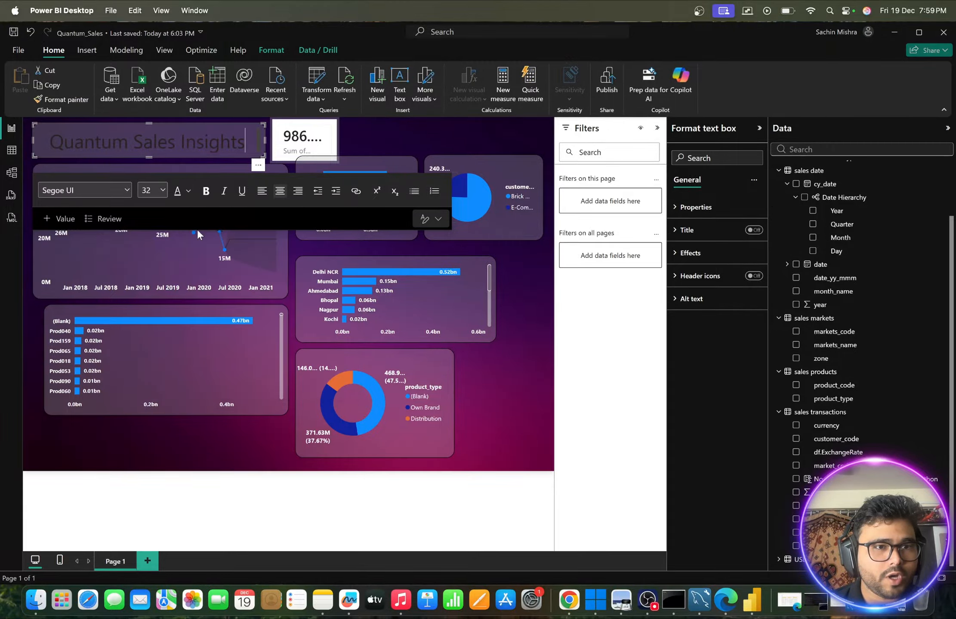
click(188, 191)
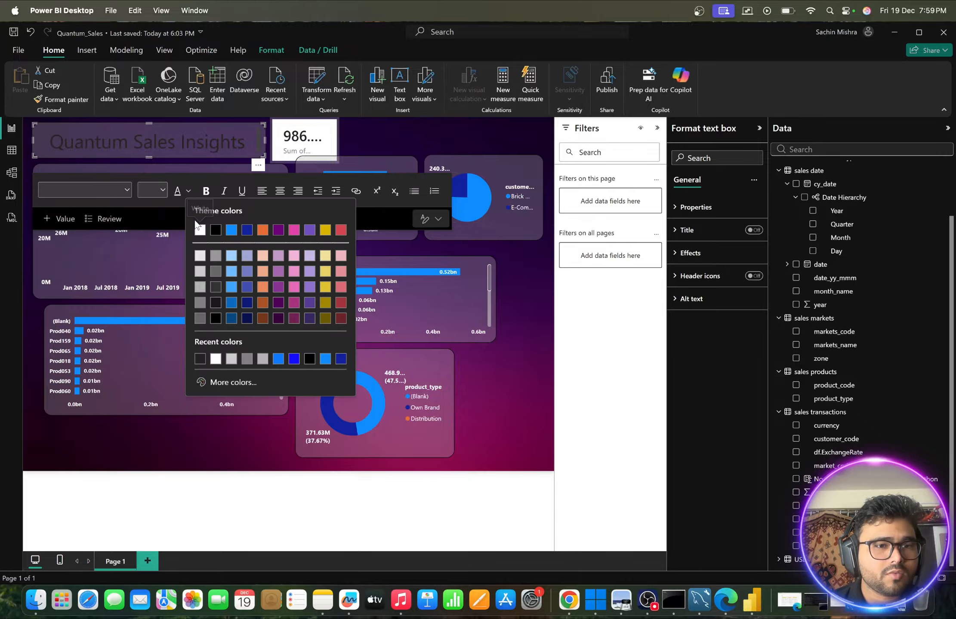
click(200, 230)
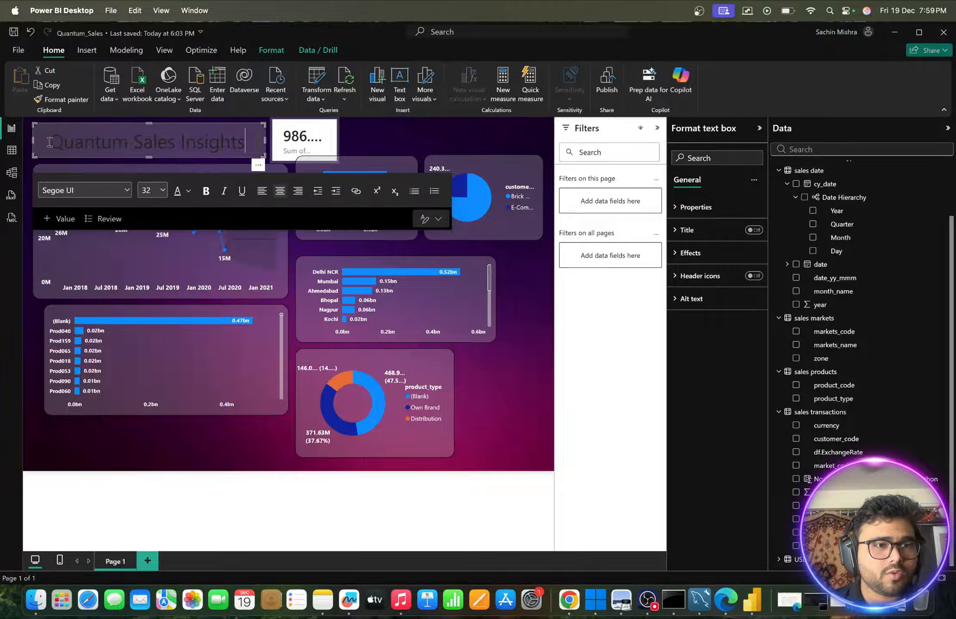
- Select the entire "Quantum Sales Insights" text and set its font color to white
drag(247, 142, 49, 140)
click(188, 190)
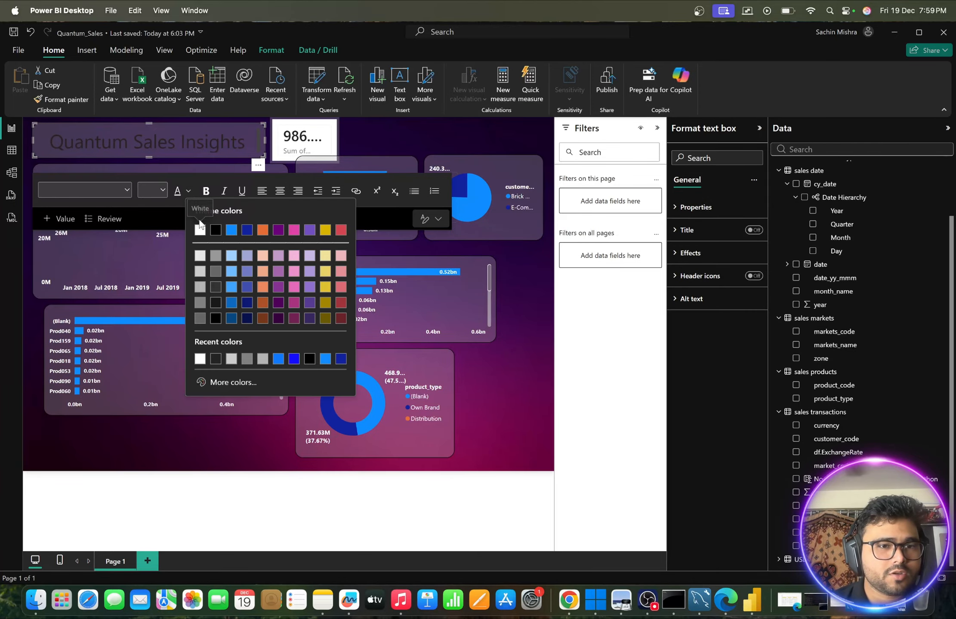
click(200, 229)
click(382, 152)
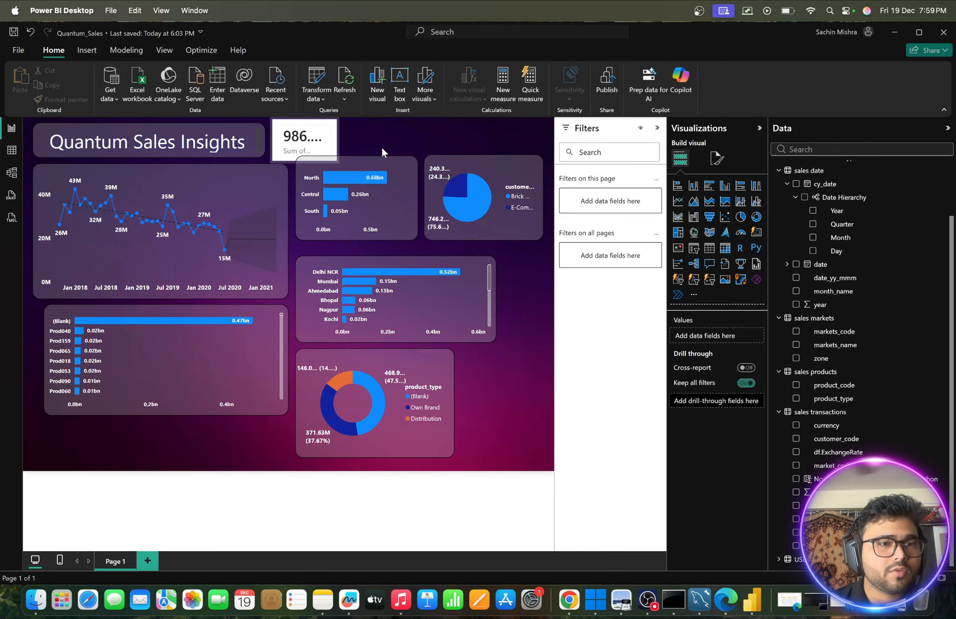
- Make the whole "Quantum Sales Insights" title bold
double_click(211, 140)
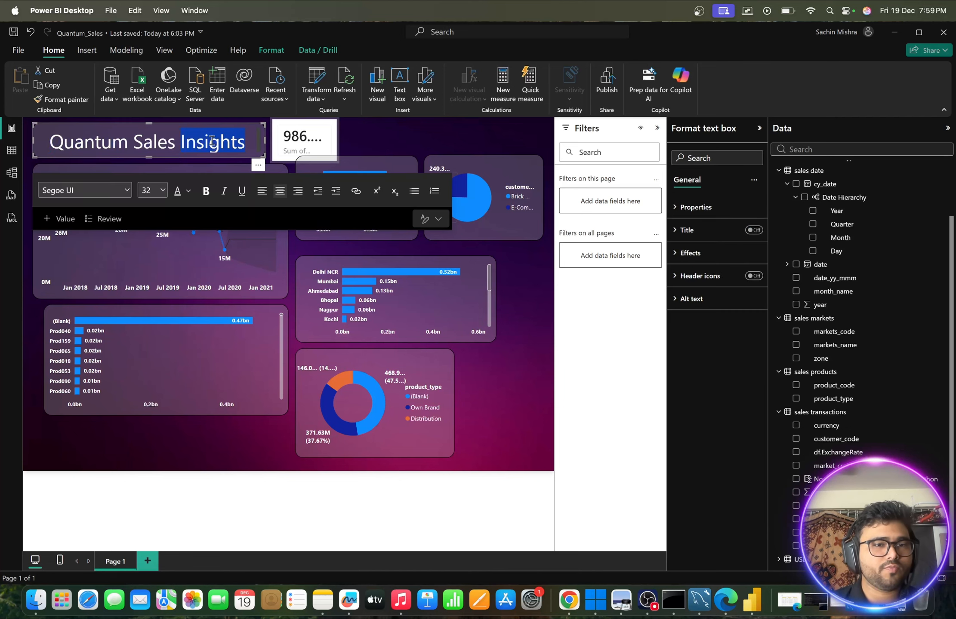
click(206, 190)
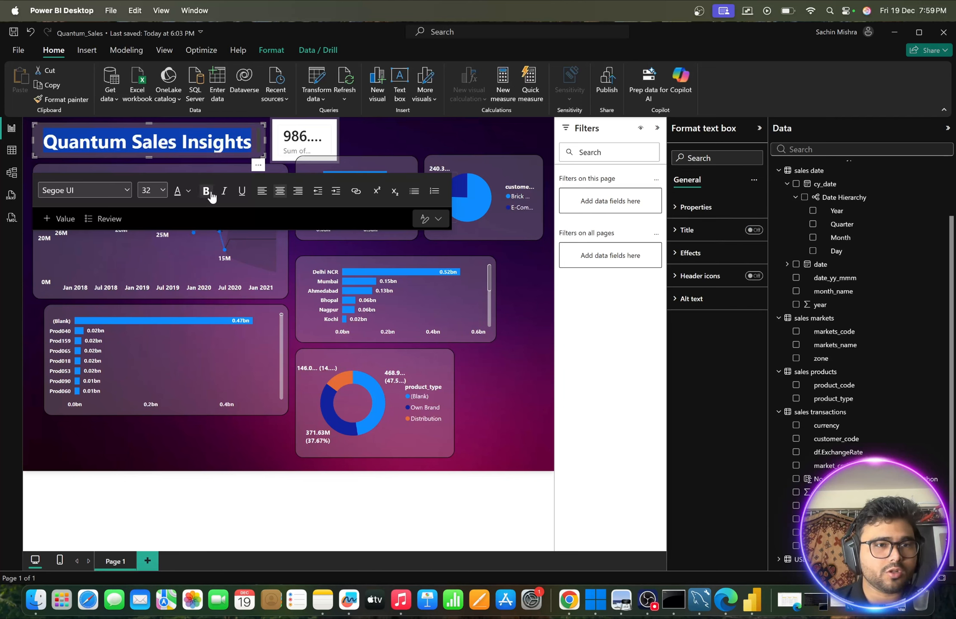
click(373, 124)
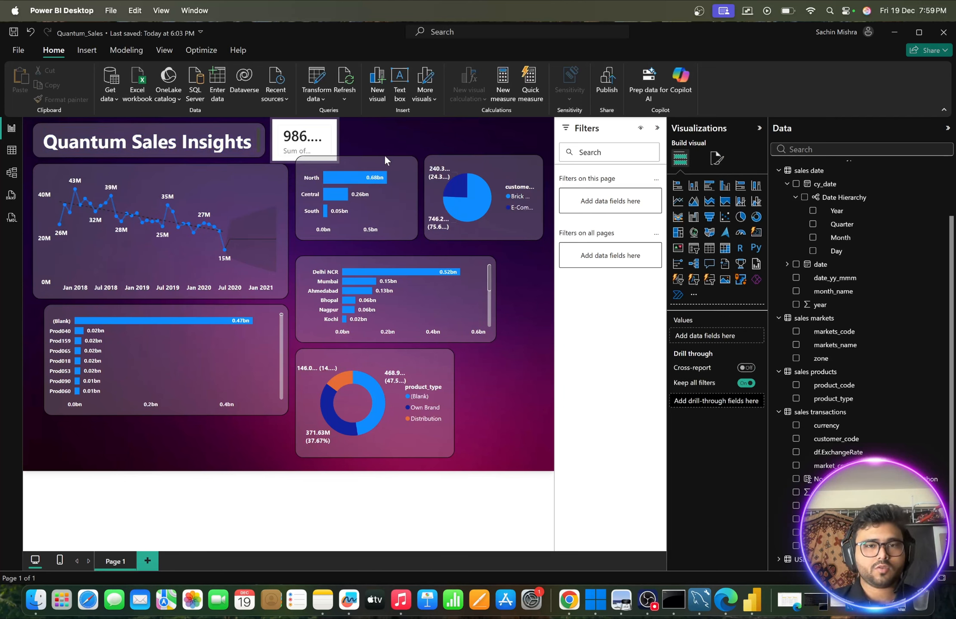
- Move the zone bar chart down slightly, level with the line chart's upper edge and clear of the sales total card
click(402, 171)
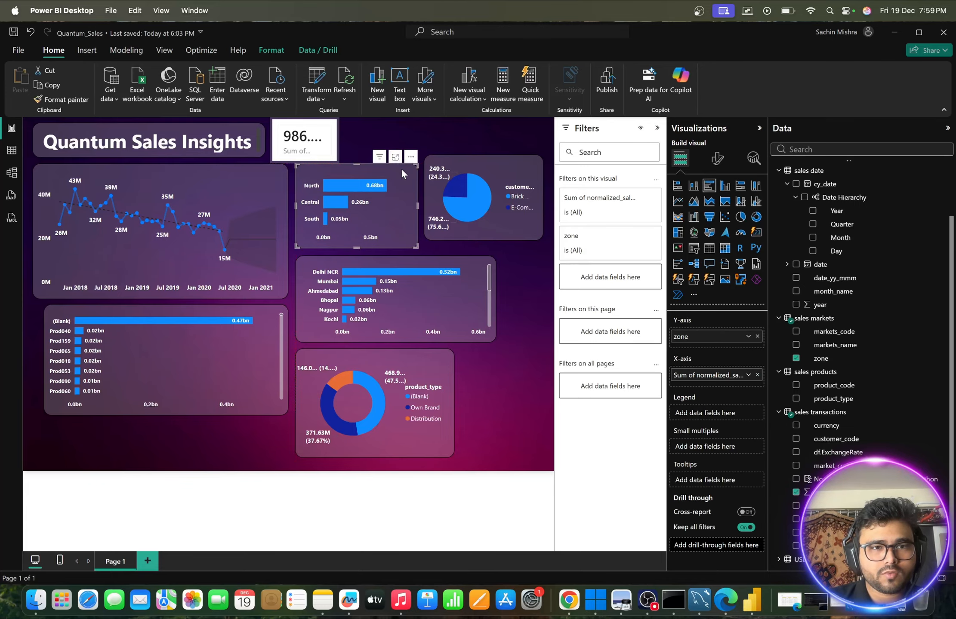
click(370, 133)
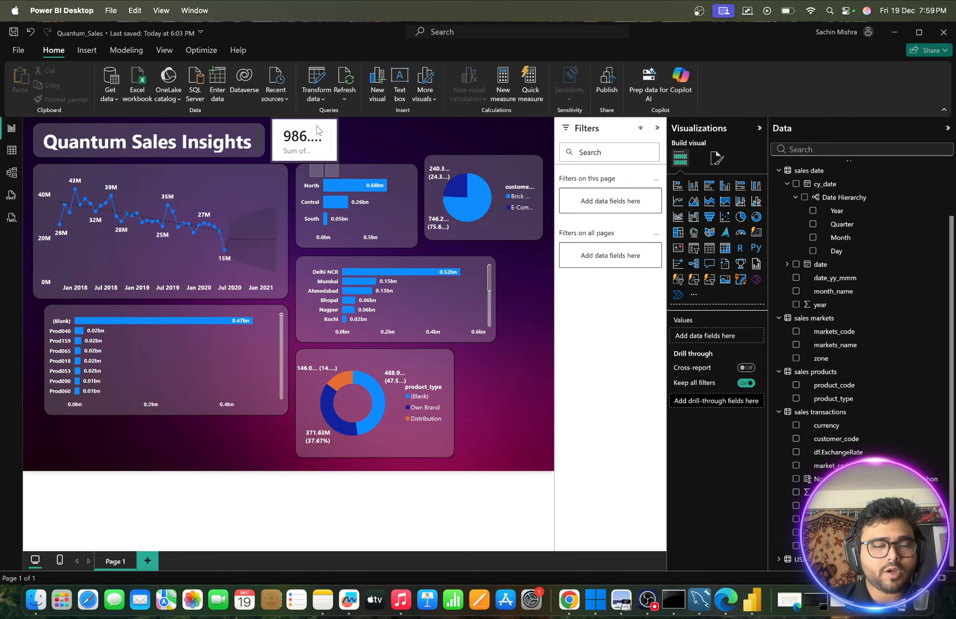
- Try adjusting the transparency of the callout value on the sales total card
click(315, 126)
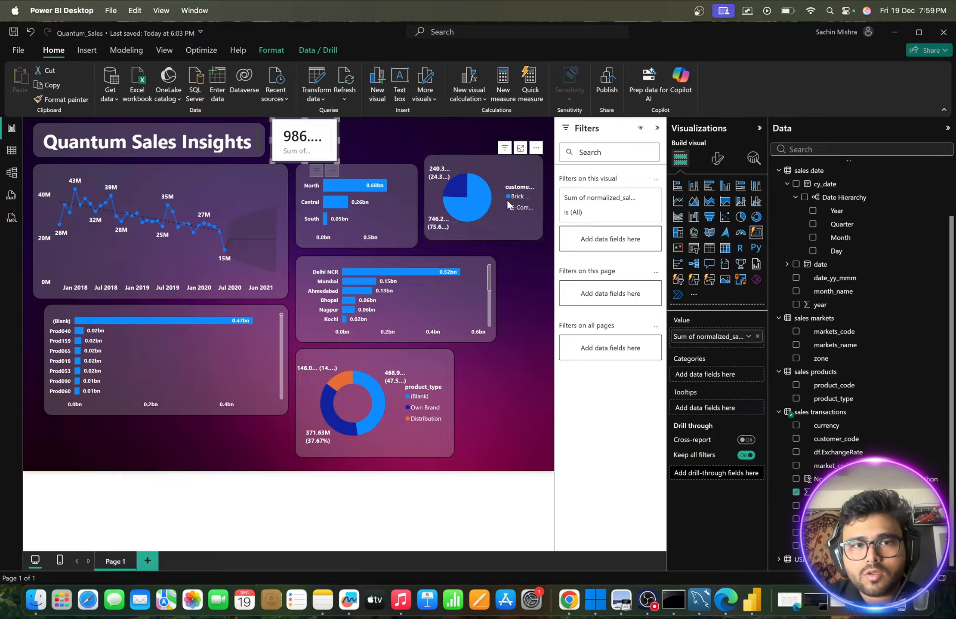
click(716, 160)
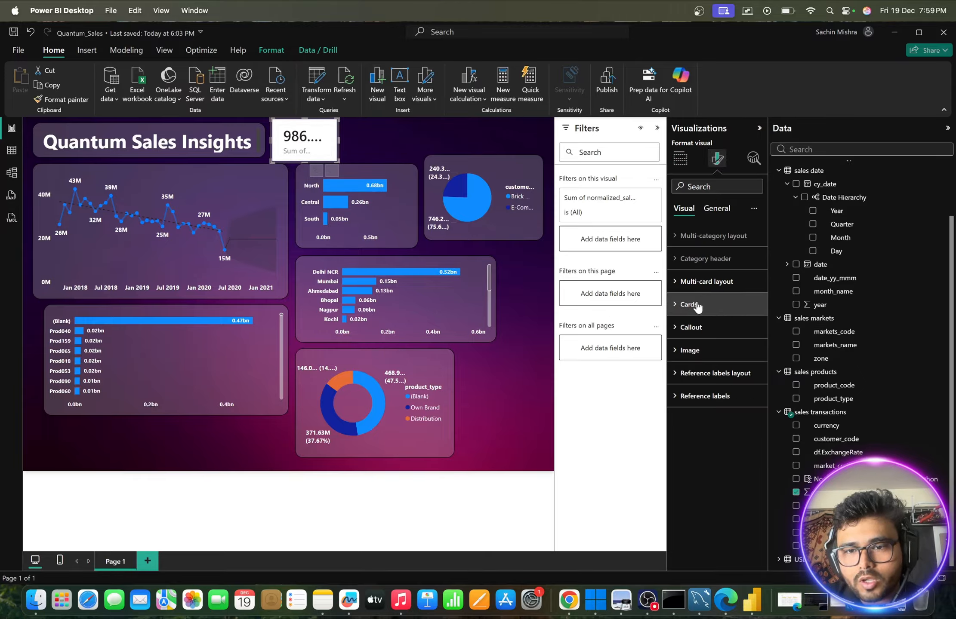
click(674, 328)
scroll(674, 329, down, 3)
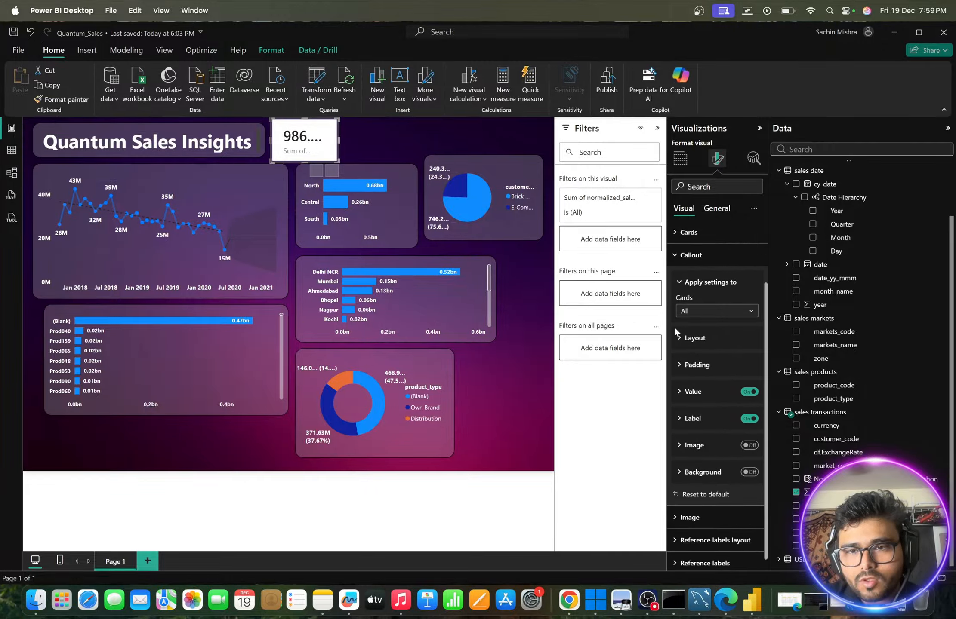
scroll(674, 327, down, 1)
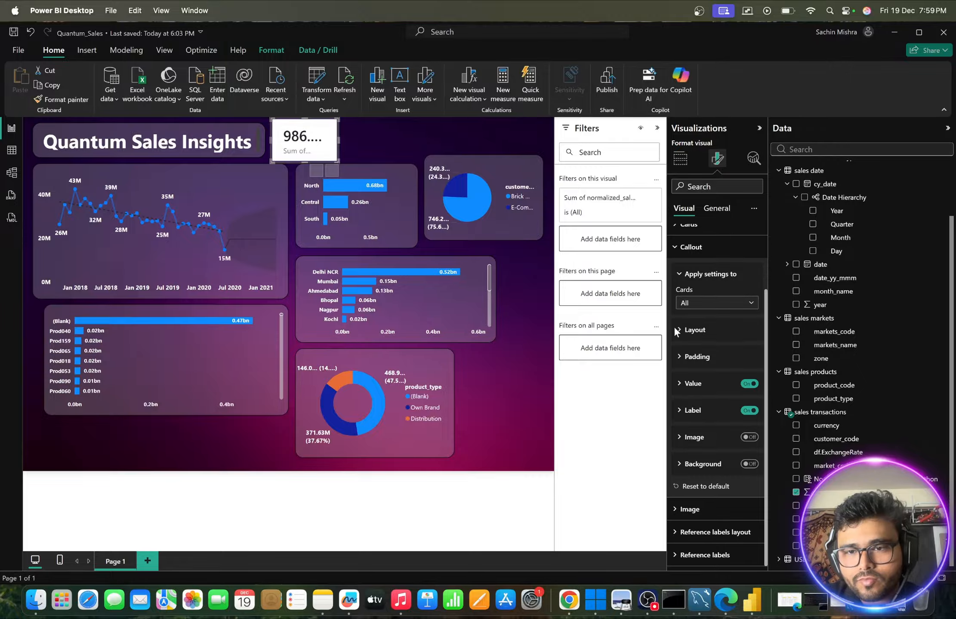
click(677, 332)
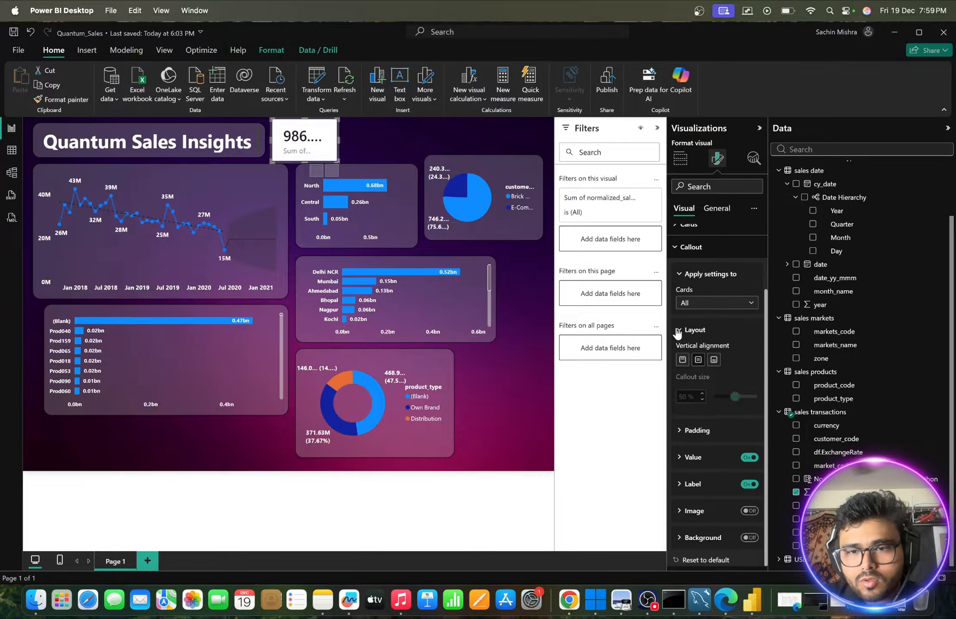
click(677, 330)
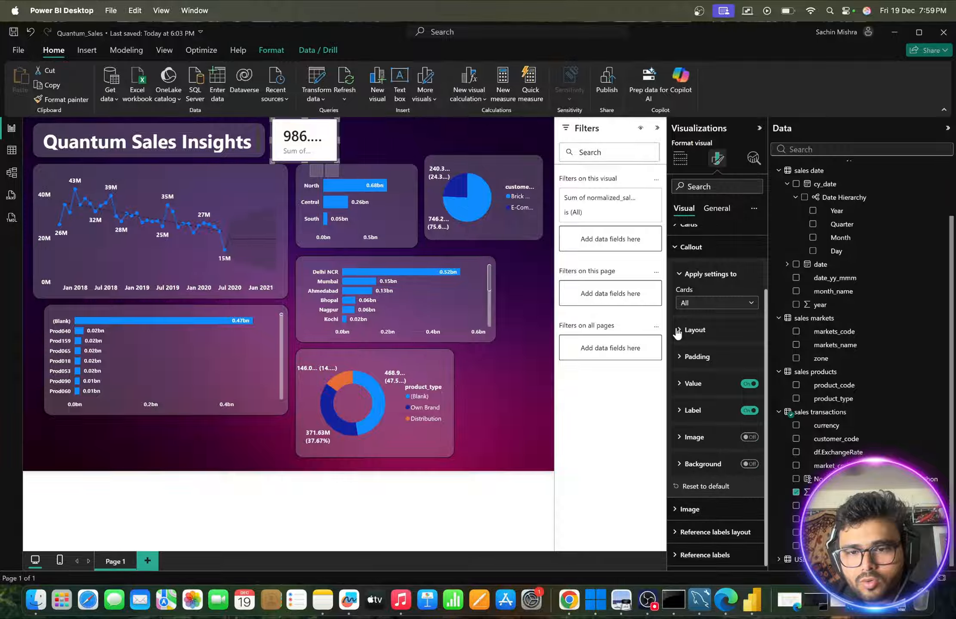
click(677, 383)
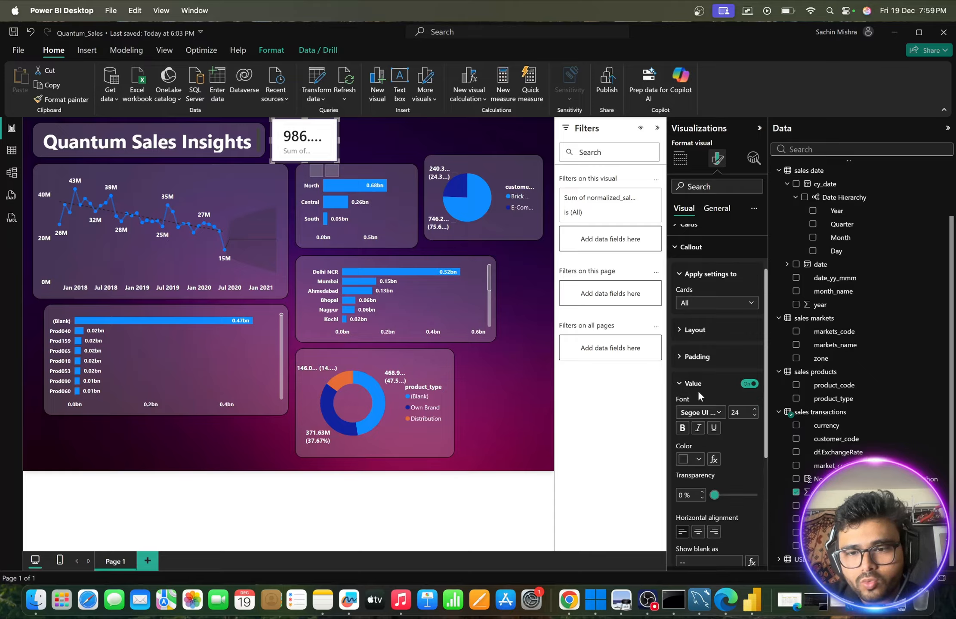
scroll(697, 390, down, 2)
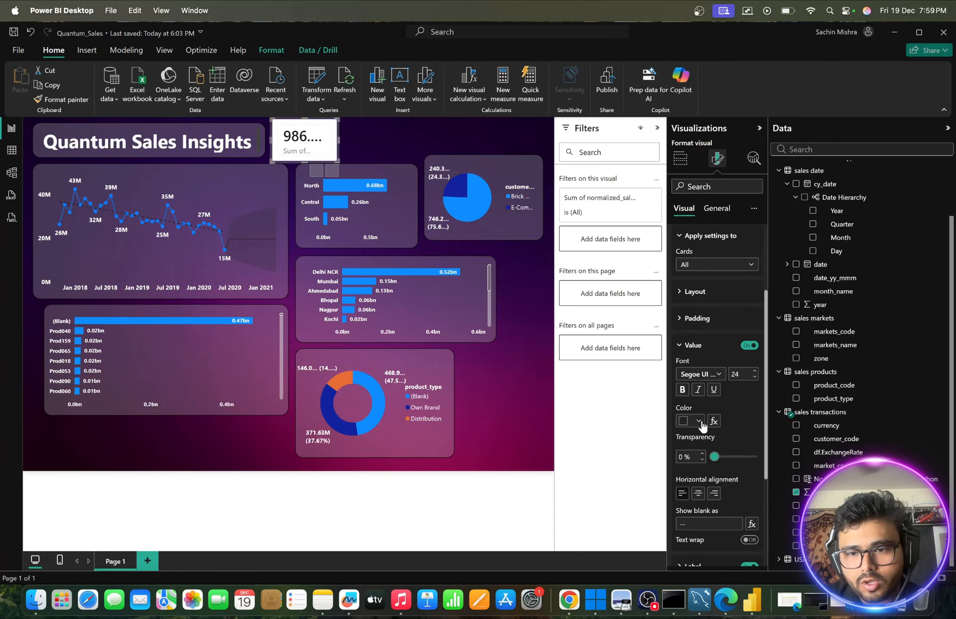
mouse_move(718, 461)
mouse_down()
mouse_move(756, 462)
mouse_move(710, 456)
mouse_up()
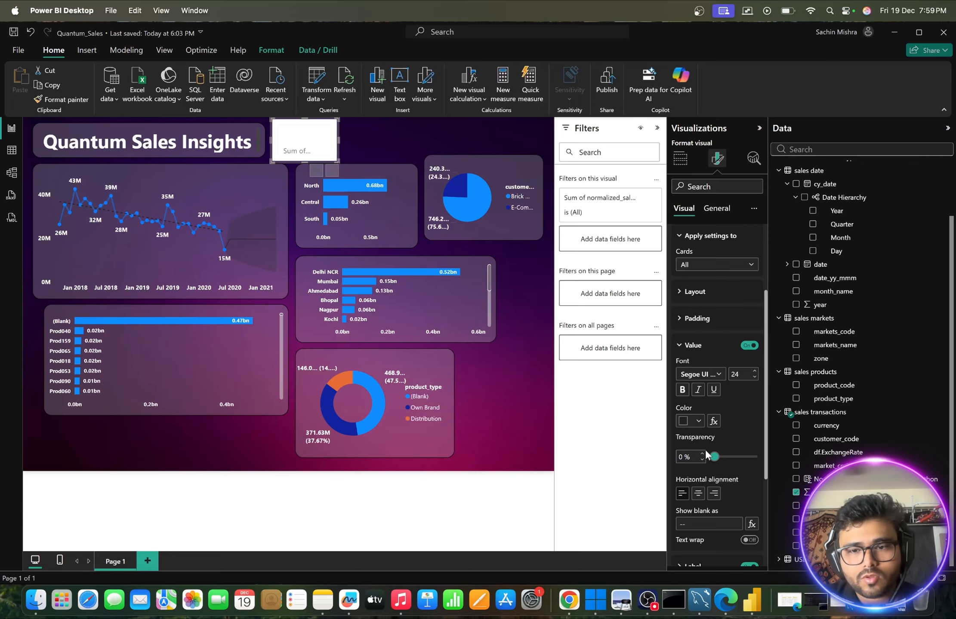
click(385, 134)
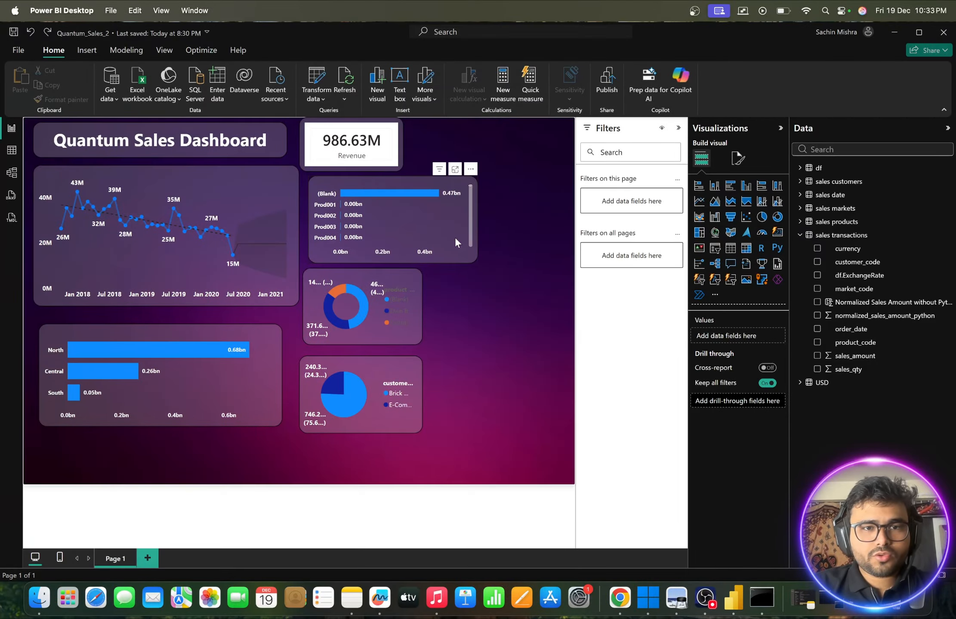
- Copy the formatting of the "Quantum Sales Dashboard" title onto the Revenue card with Format painter
click(399, 151)
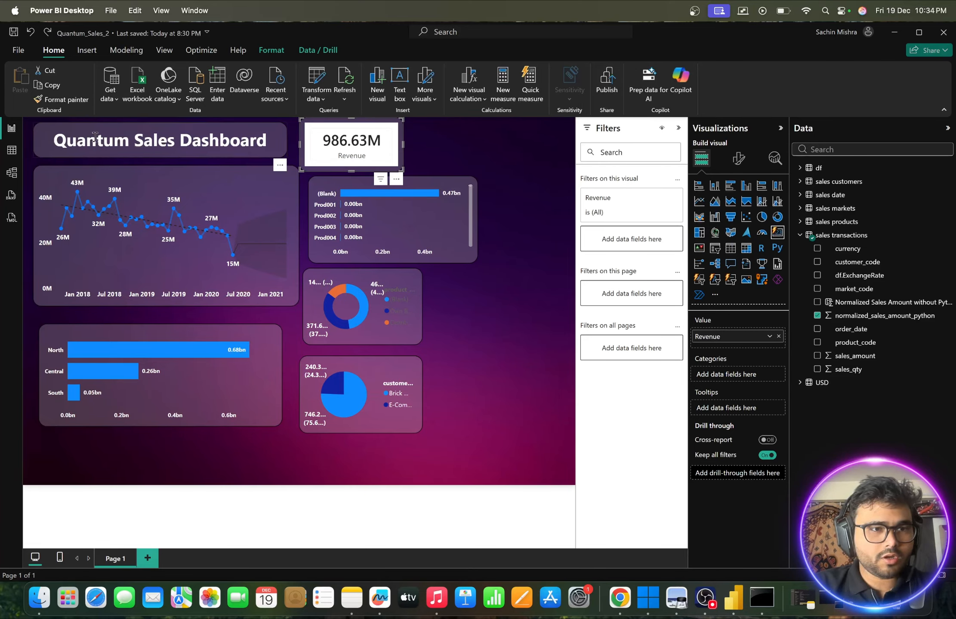
click(179, 154)
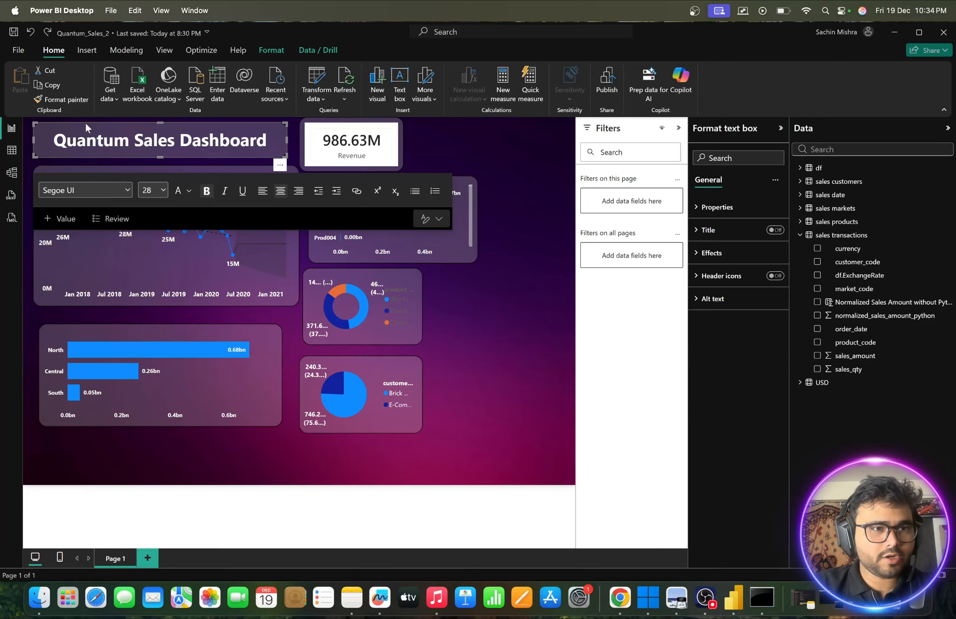
click(60, 100)
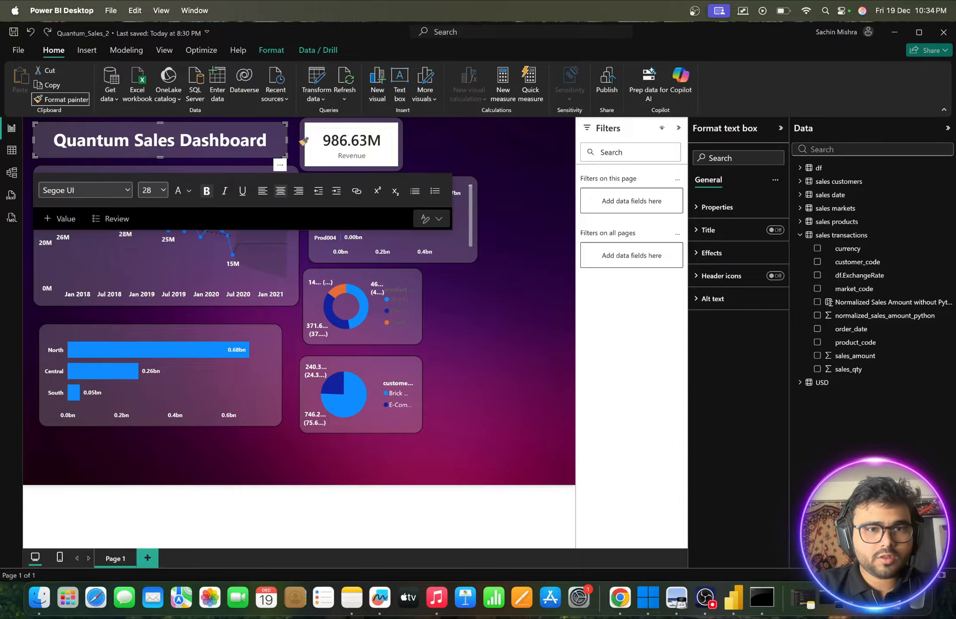
click(304, 143)
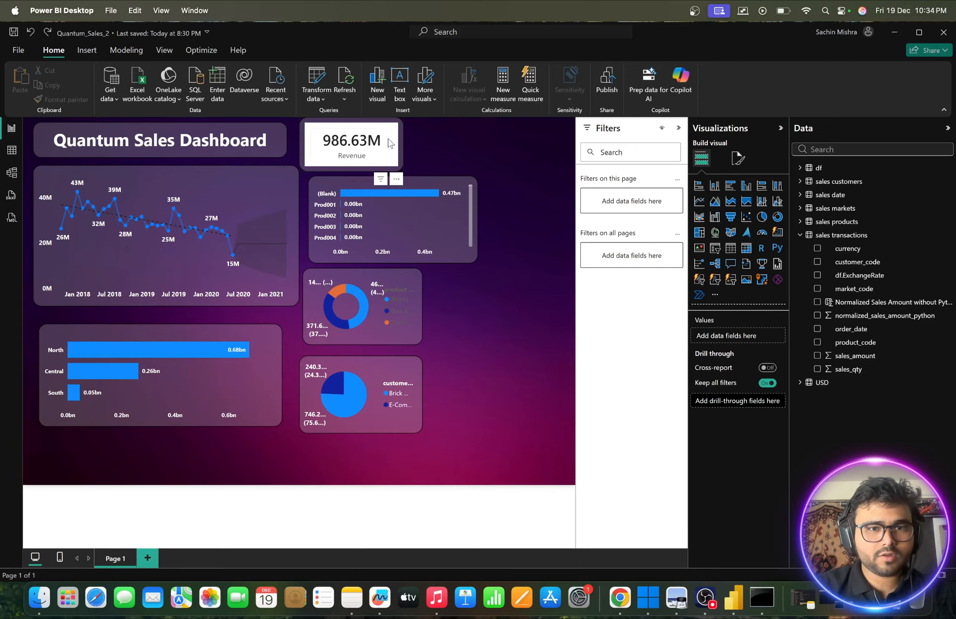
- Turn off the multi-card layout background of the Revenue card
click(400, 156)
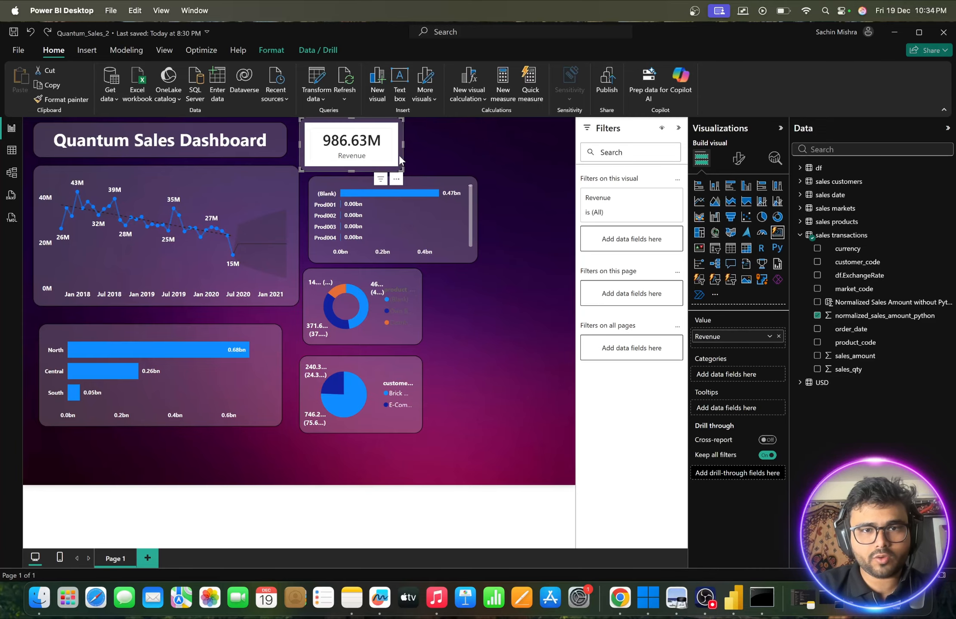
click(739, 159)
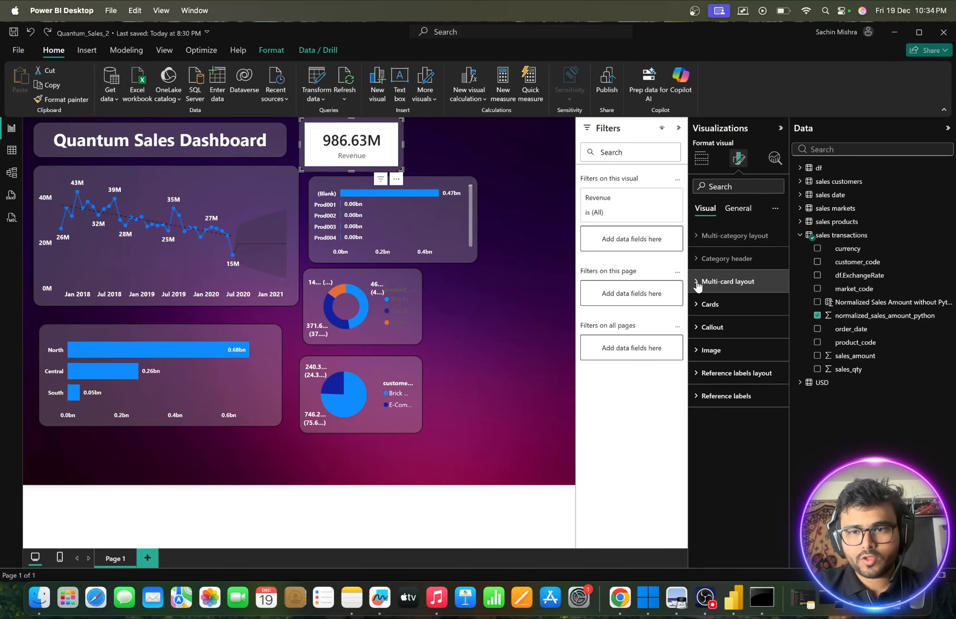
click(698, 284)
scroll(717, 333, down, 3)
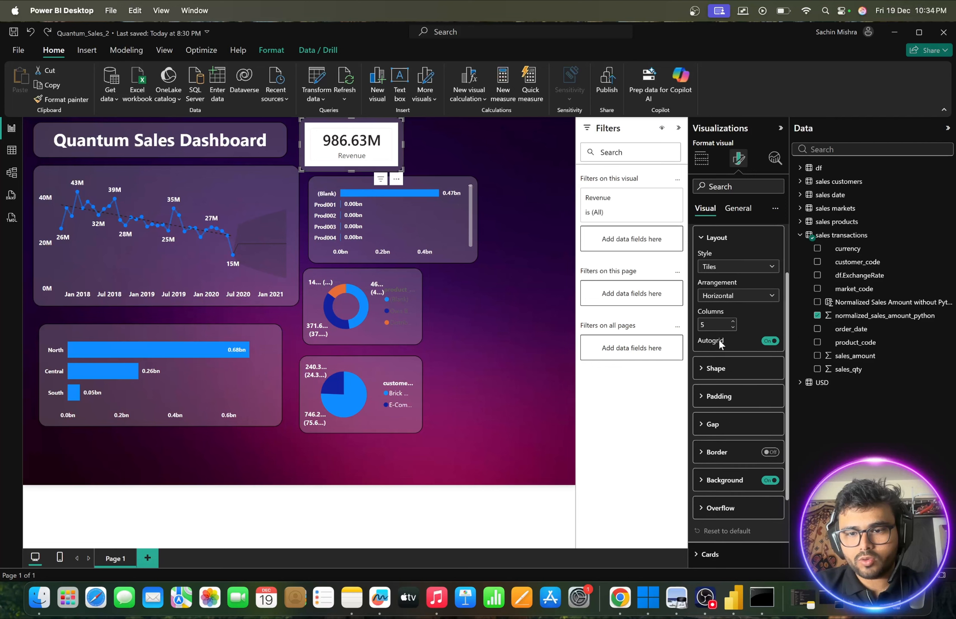
click(767, 480)
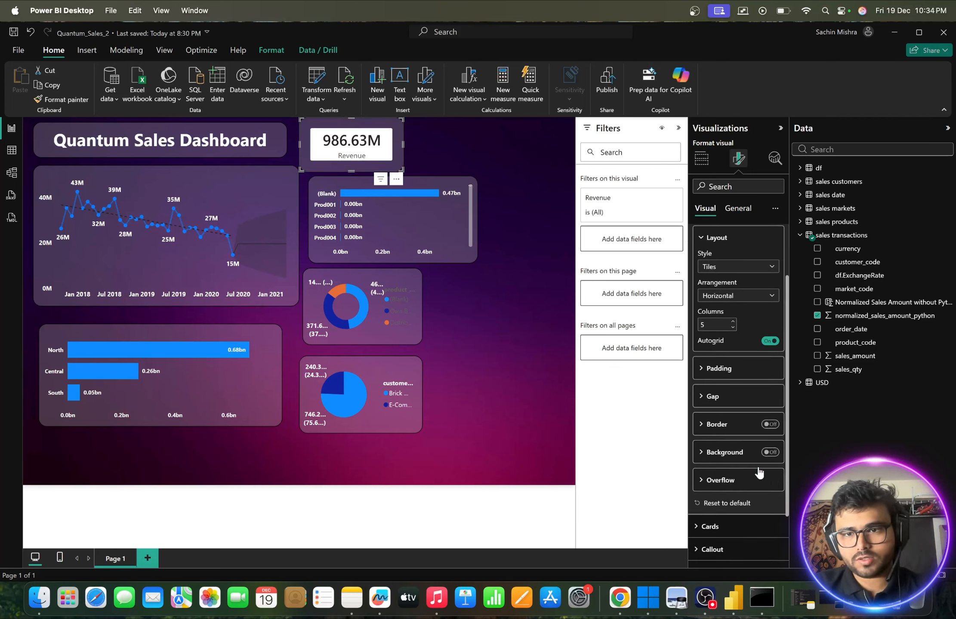
click(702, 239)
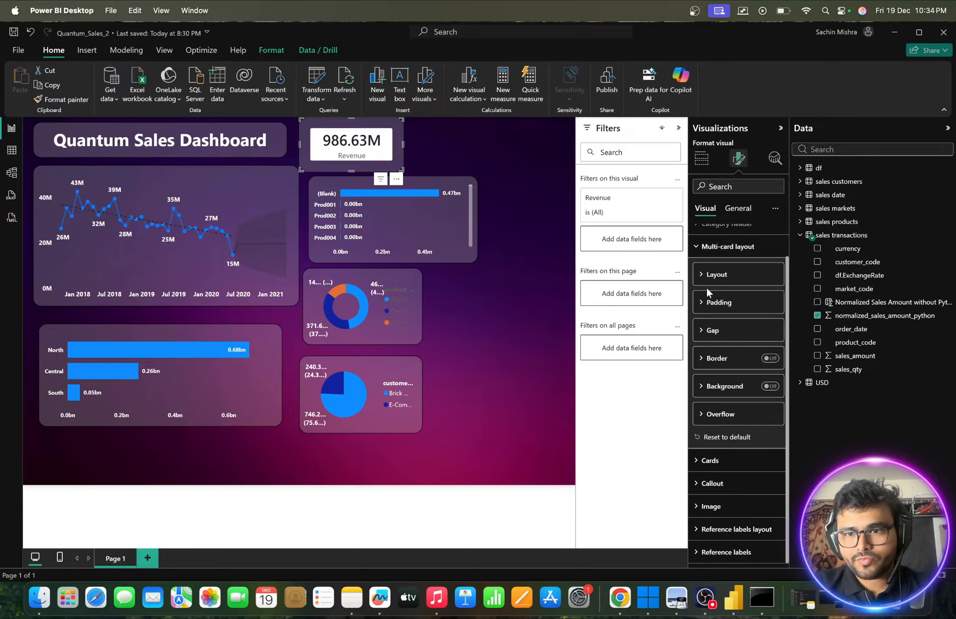
click(702, 246)
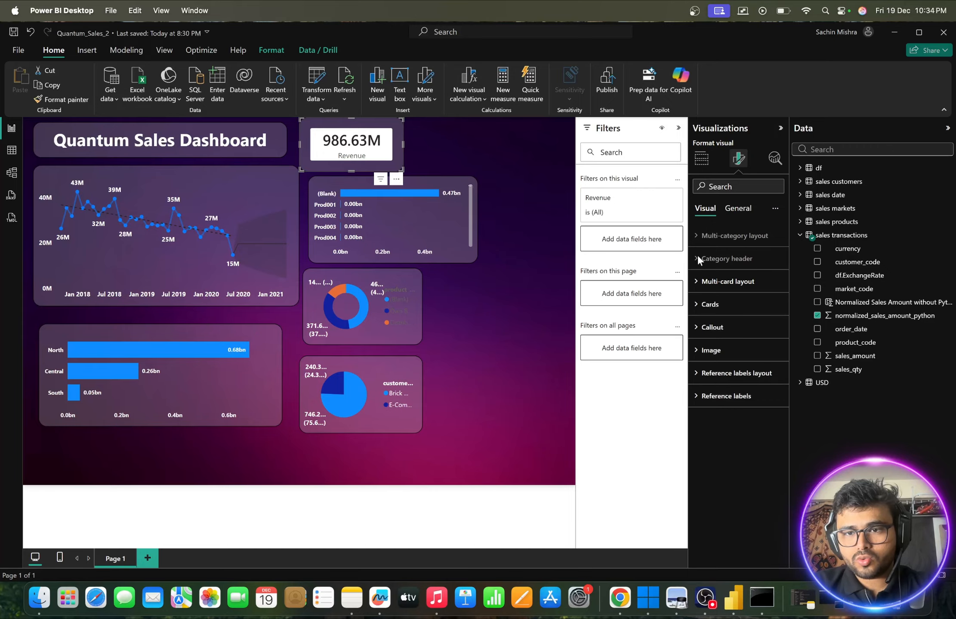
- Turn off the background in the Revenue card's Cards formatting settings
click(697, 305)
scroll(738, 454, down, 3)
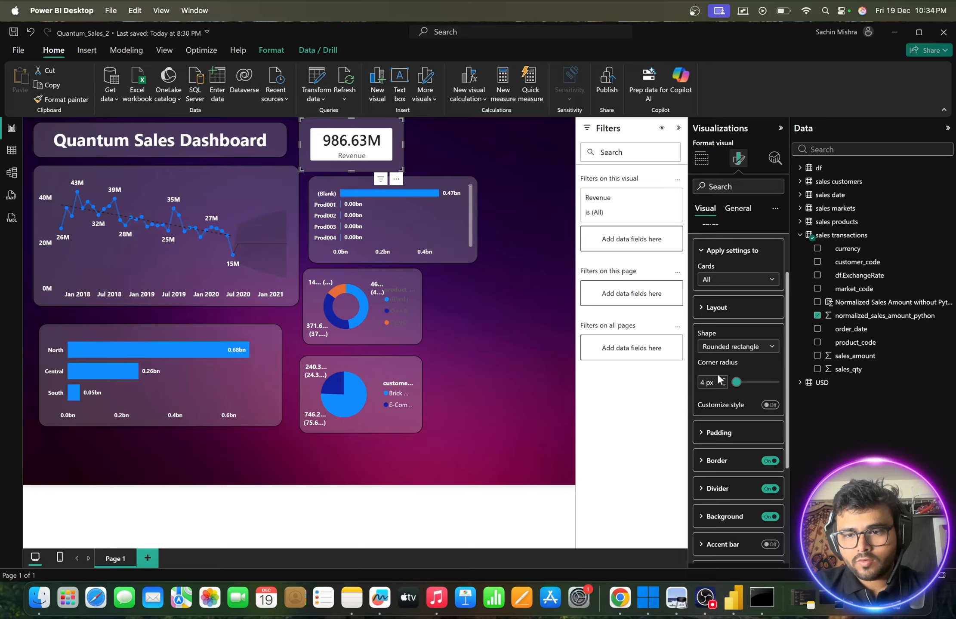
click(767, 465)
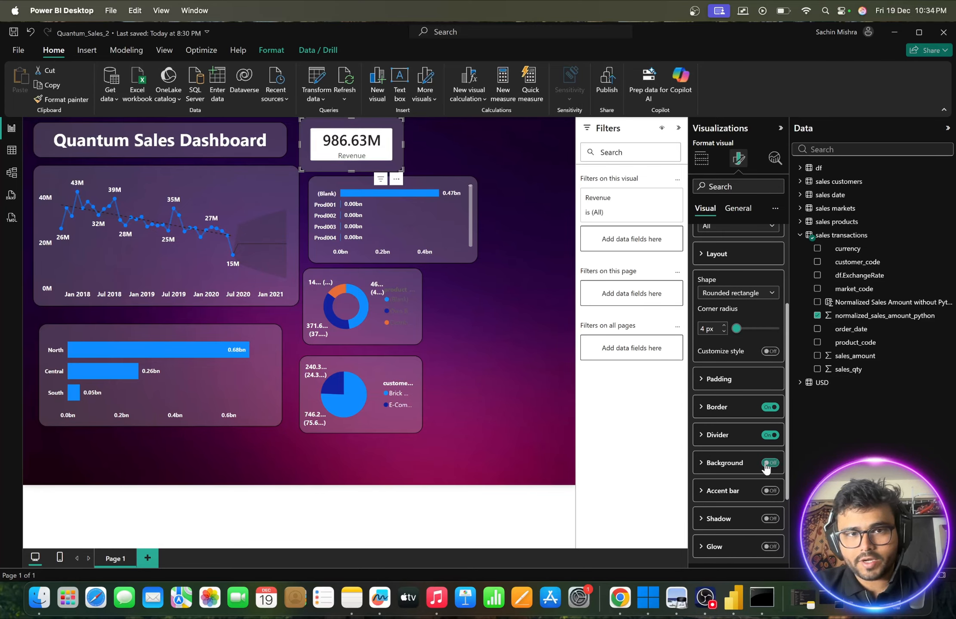
scroll(740, 387, up, 5)
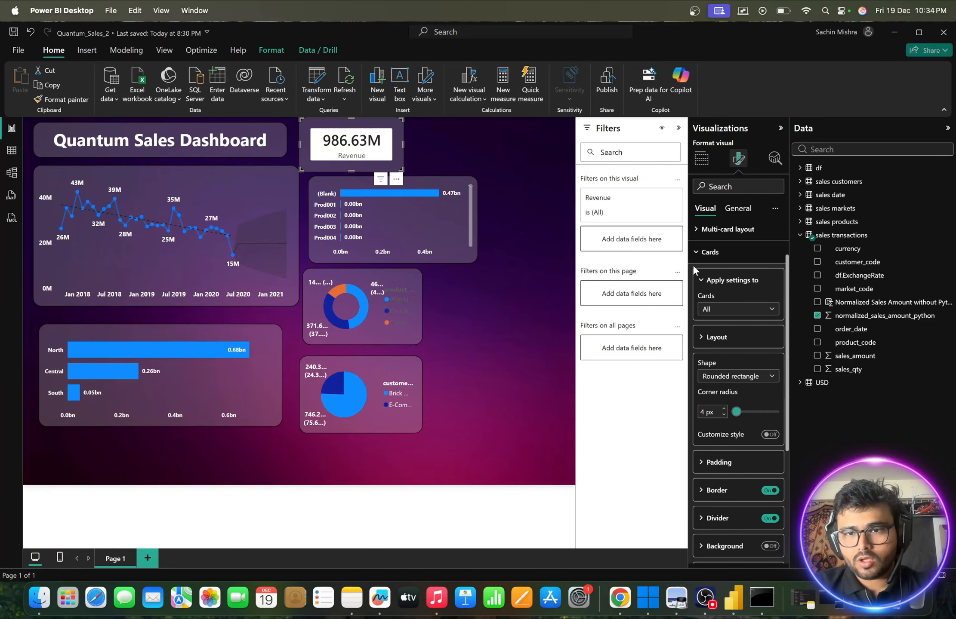
click(694, 253)
- Turn off the callout background of the Revenue card
click(712, 327)
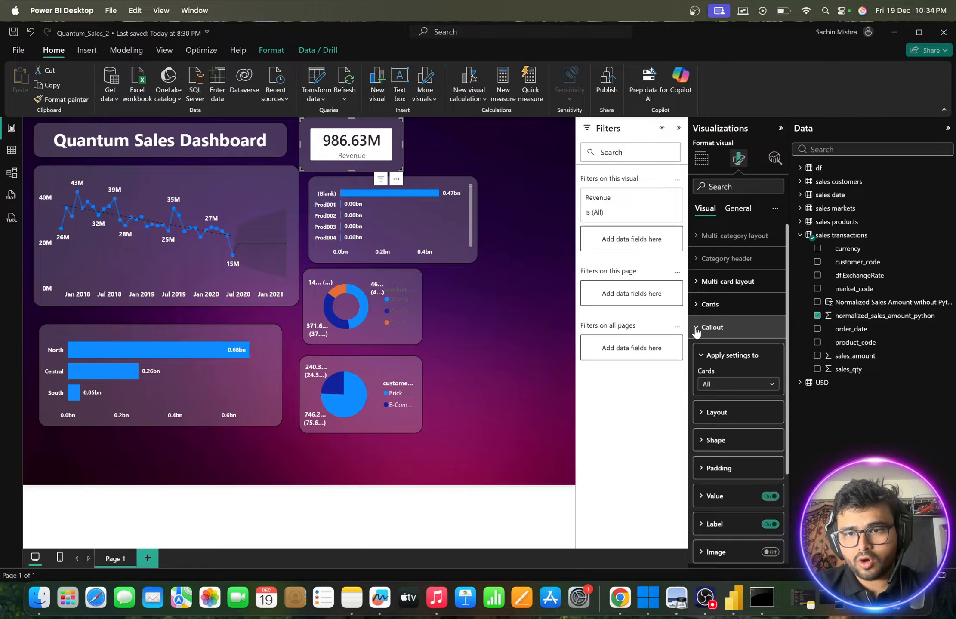
scroll(746, 409, down, 2)
scroll(746, 408, down, 2)
click(770, 460)
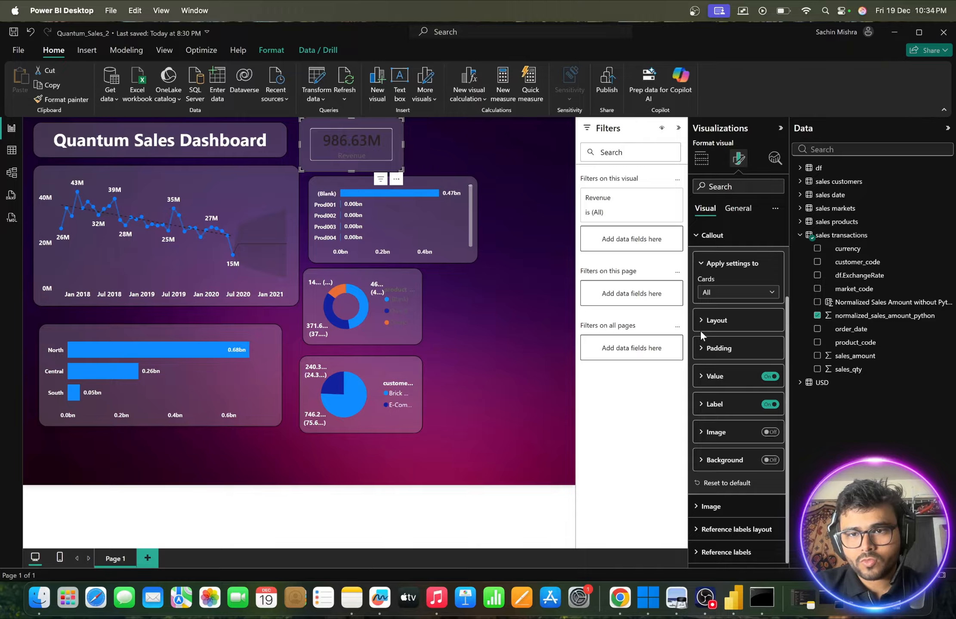
- Set the font color of the Revenue card's callout value to white
scroll(700, 330, up, 1)
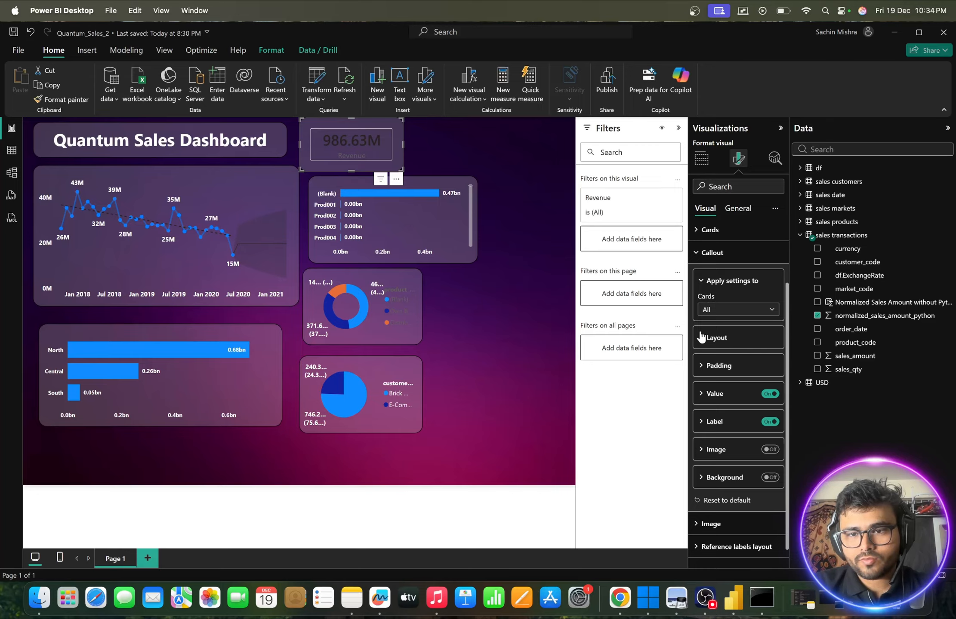
scroll(701, 339, down, 1)
click(703, 377)
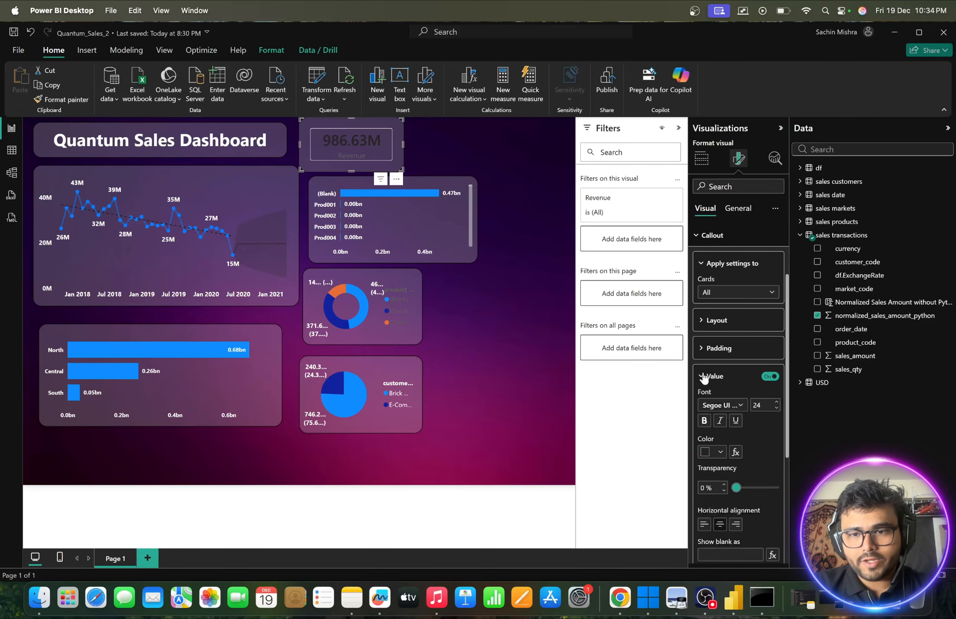
scroll(702, 372, down, 3)
click(720, 393)
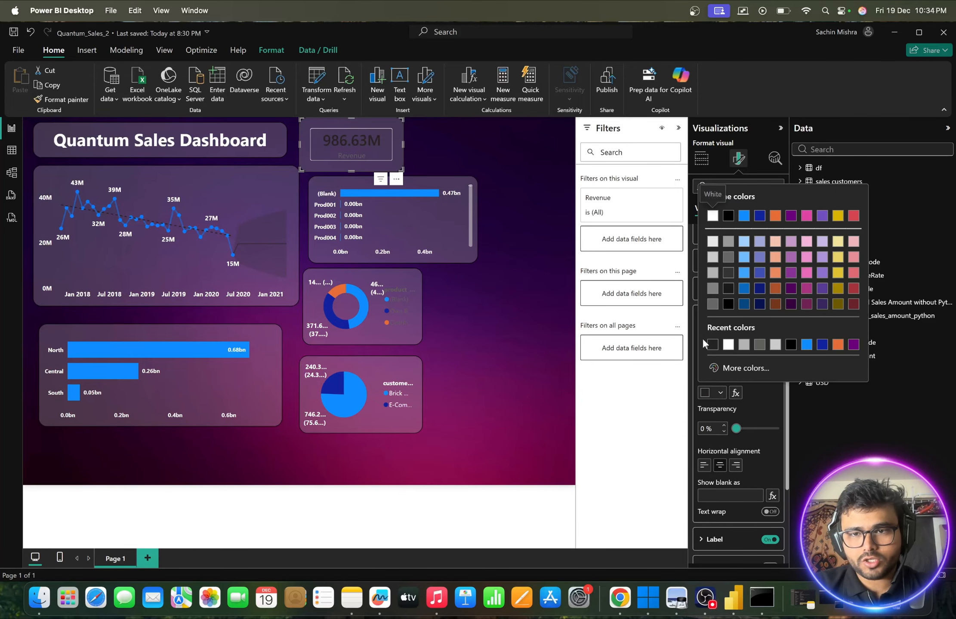
click(711, 216)
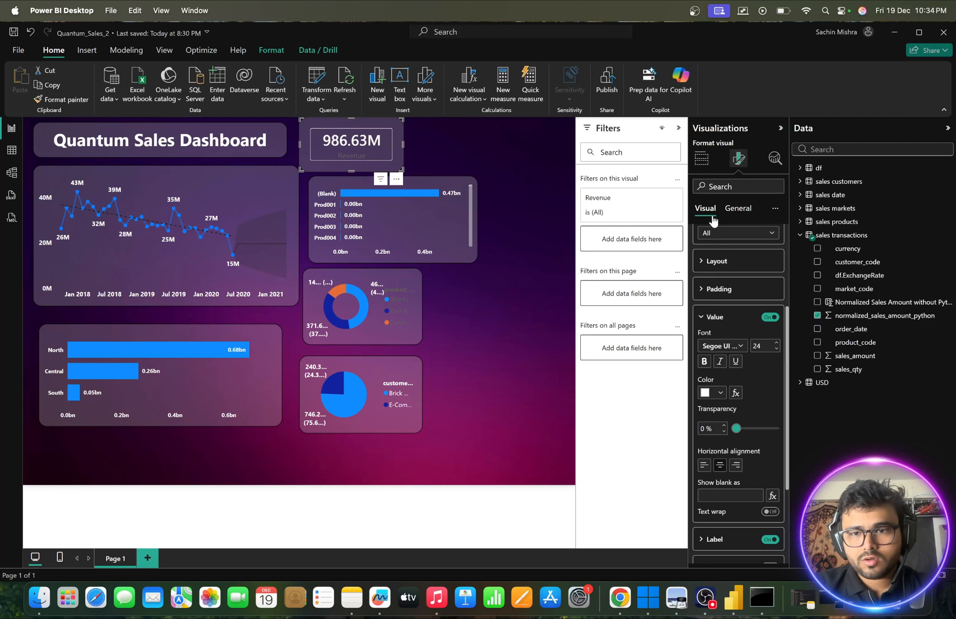
- Make the Revenue card's callout label white and bold, leaving the card deselected
scroll(731, 389, down, 3)
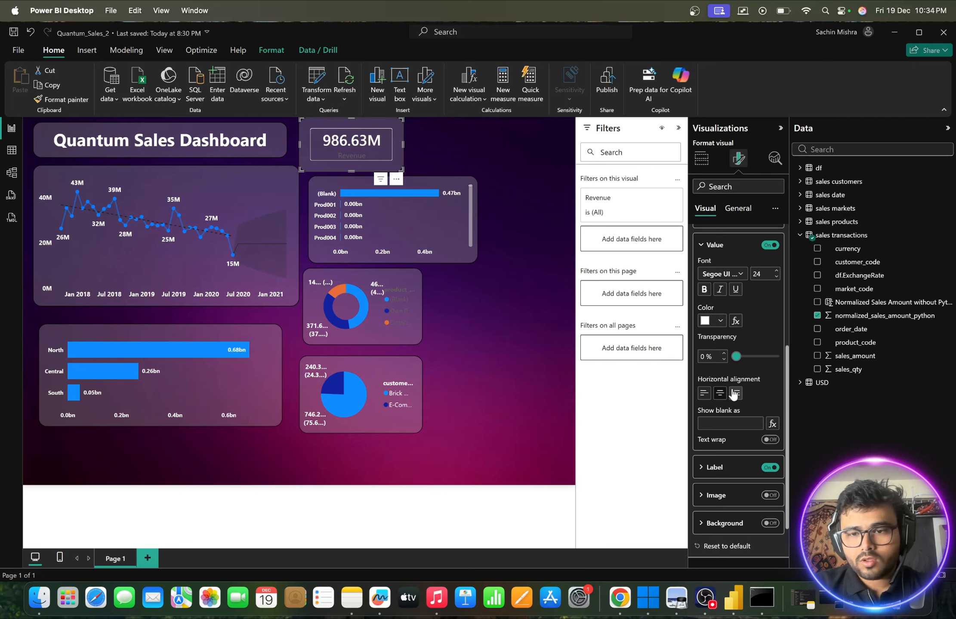
scroll(733, 393, down, 2)
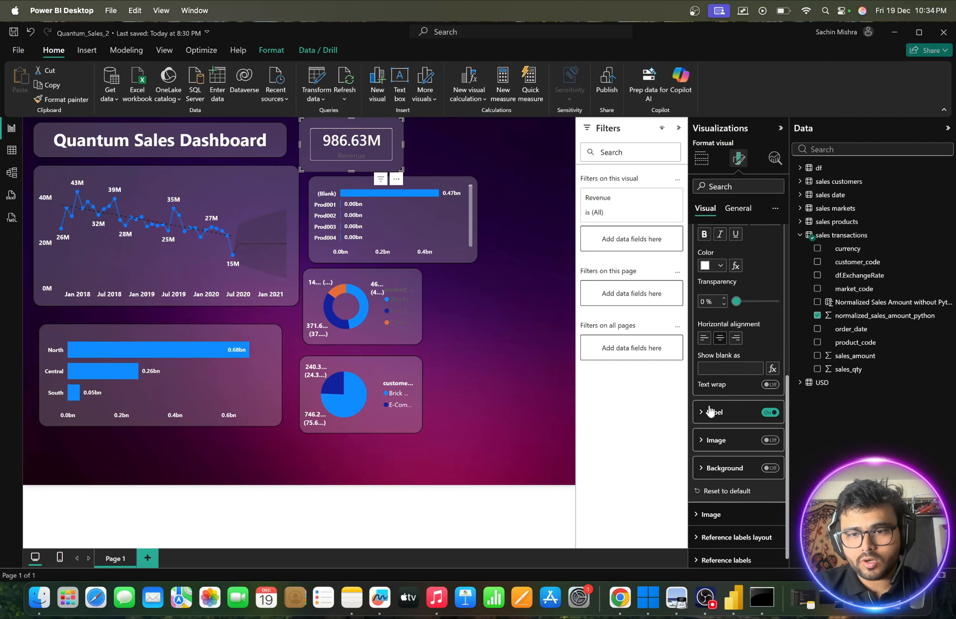
click(707, 412)
scroll(723, 436, down, 2)
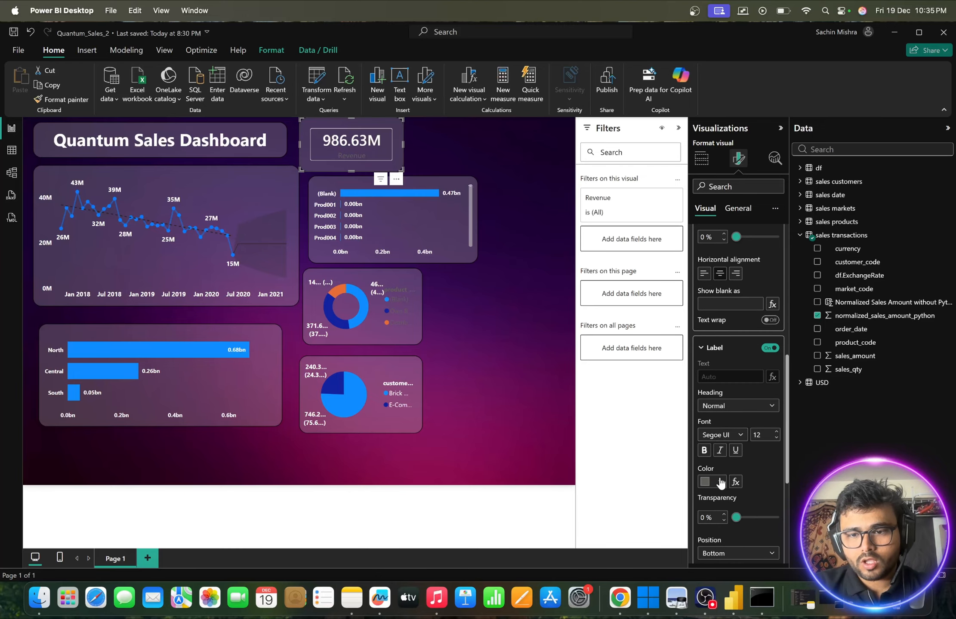
click(720, 482)
click(707, 305)
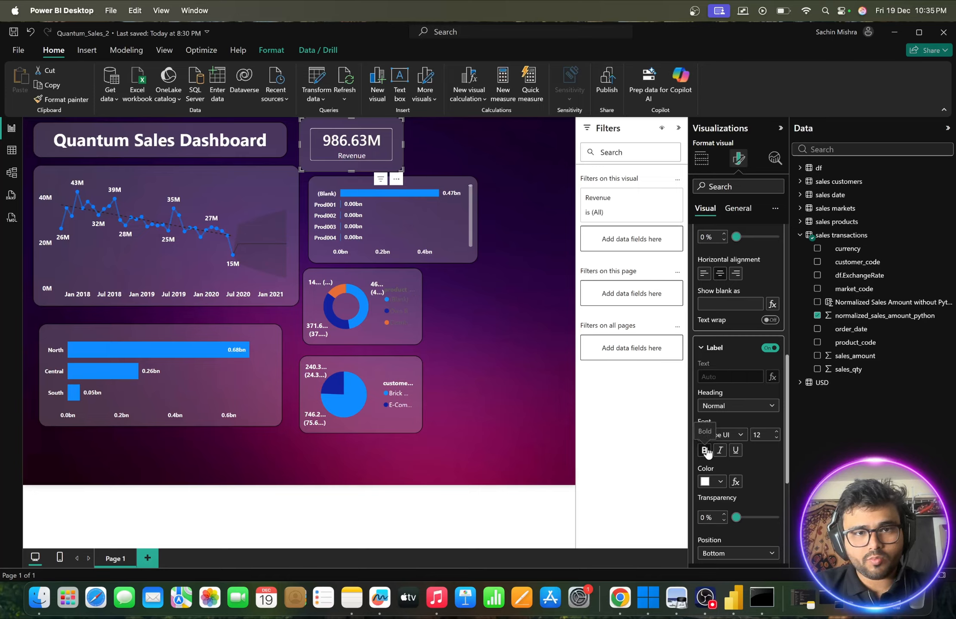
click(705, 450)
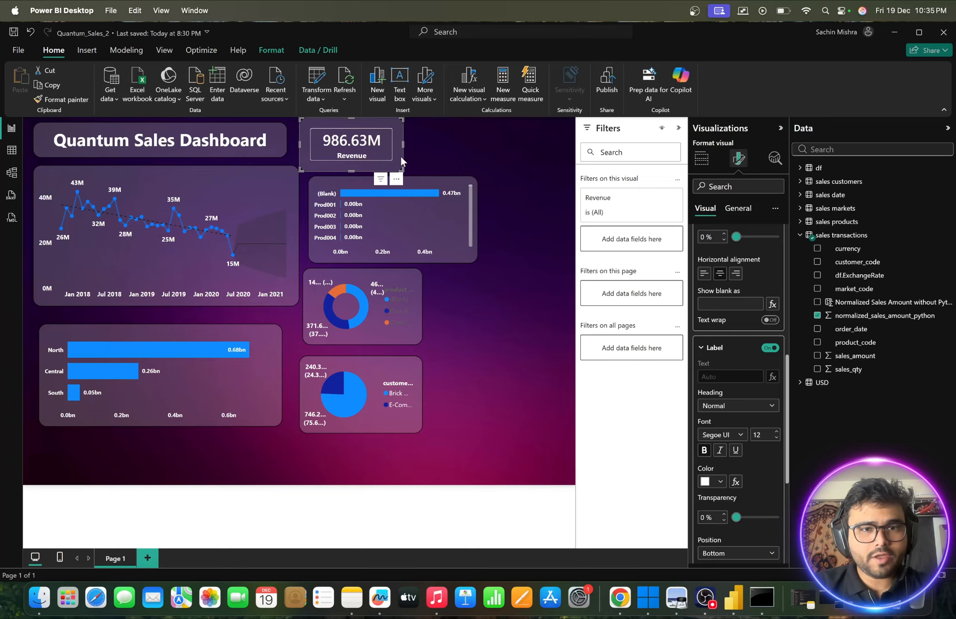
click(481, 159)
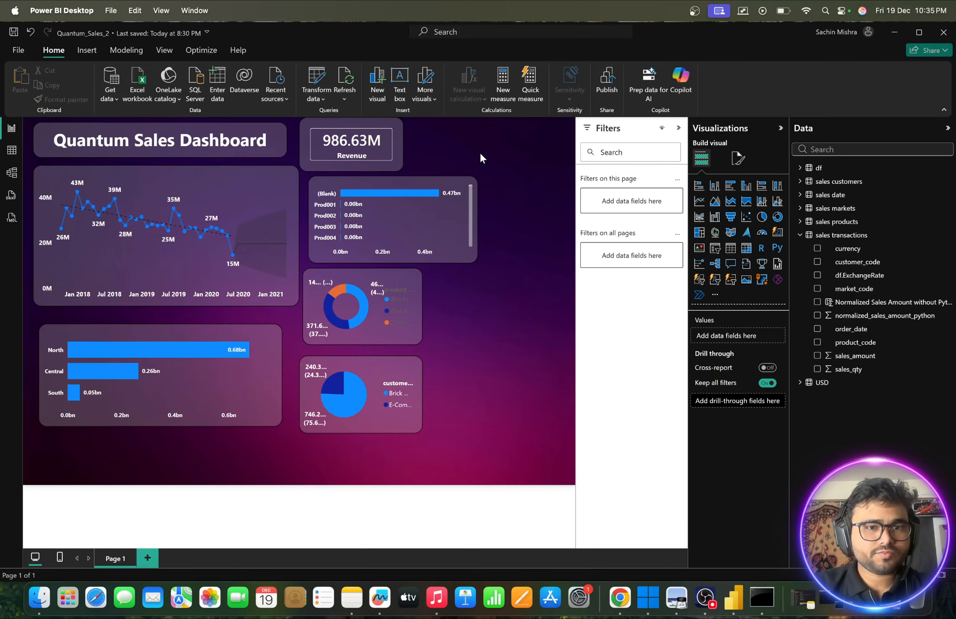
- Duplicate the Revenue card, place the copy directly beside the original, and narrow the original slightly to leave a gap
click(394, 158)
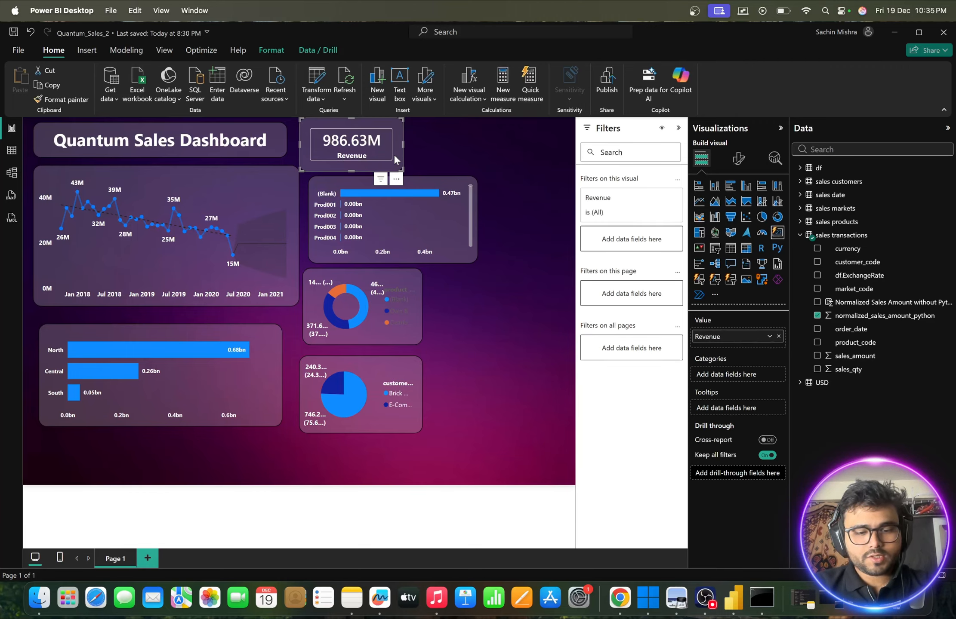
key(ctrl+c)
key(ctrl+v)
drag(380, 165, 481, 160)
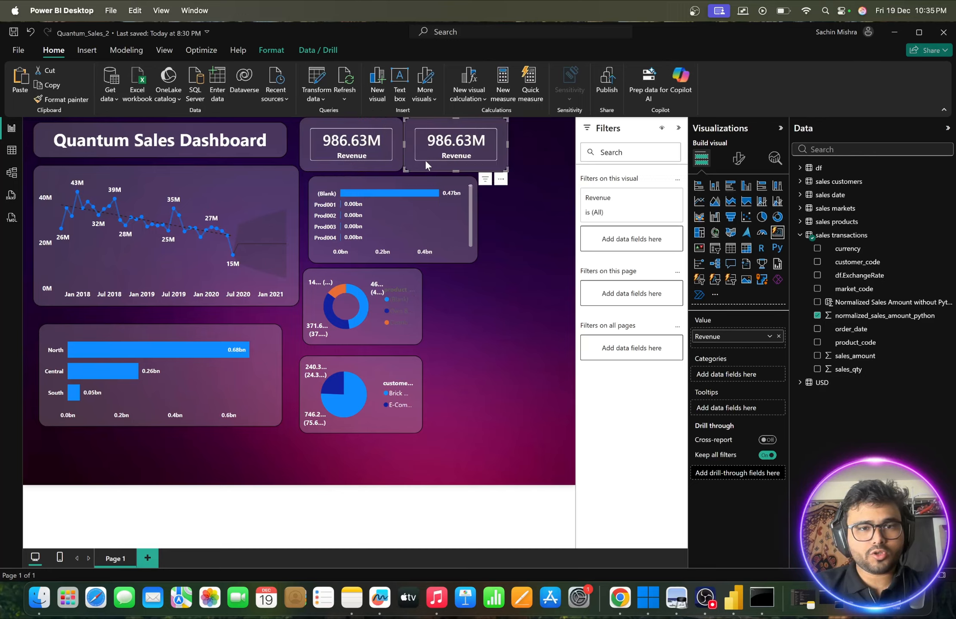
click(388, 162)
mouse_move(398, 168)
mouse_down()
mouse_move(386, 167)
mouse_move(401, 164)
mouse_move(399, 177)
mouse_move(397, 169)
mouse_up()
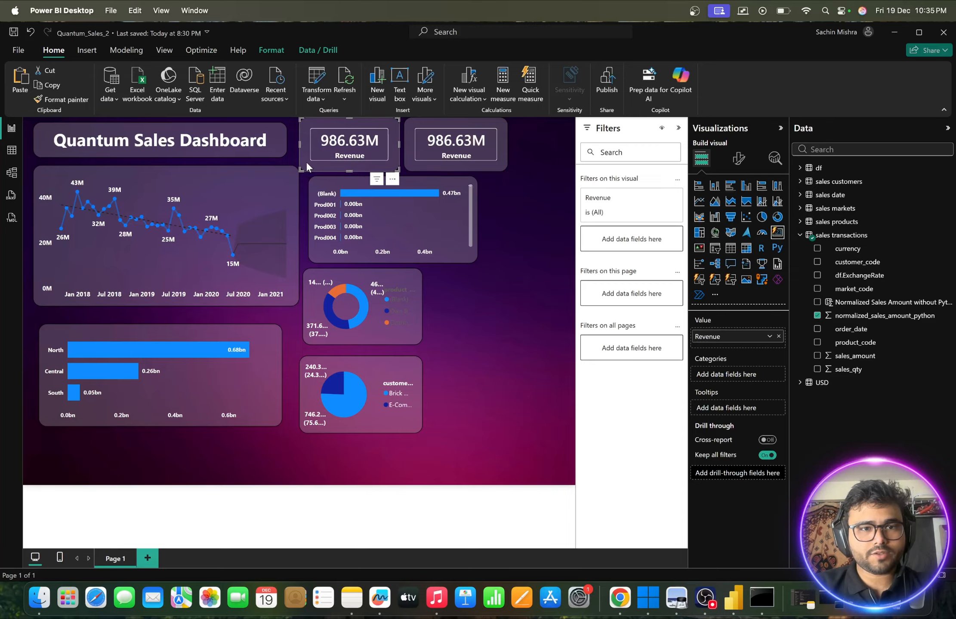
- Replace the Revenue field in the duplicated card with sales_qty from the sales transactions table
click(491, 168)
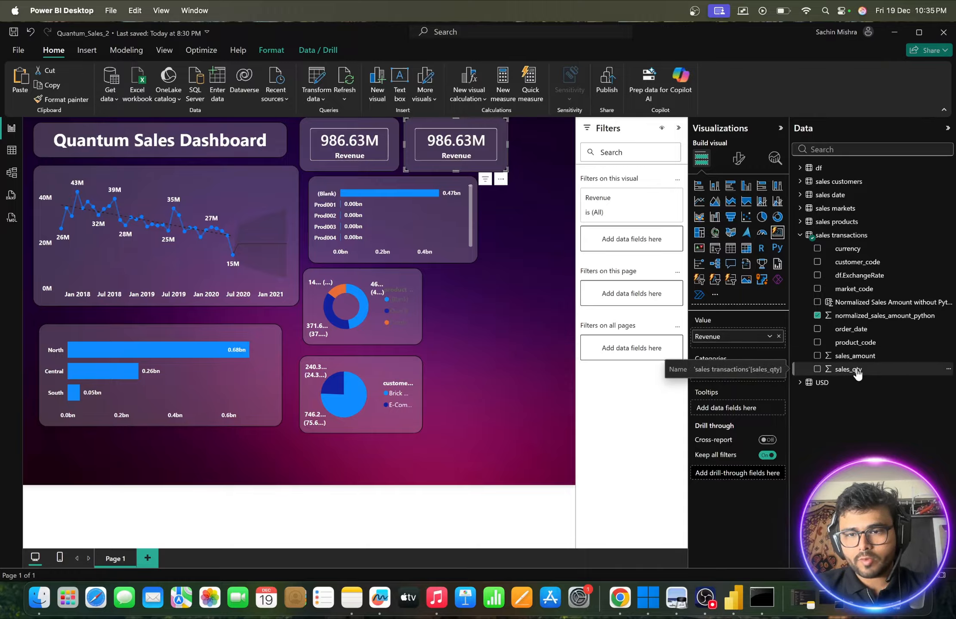
mouse_move(849, 374)
mouse_down()
mouse_move(849, 360)
mouse_move(849, 386)
mouse_up()
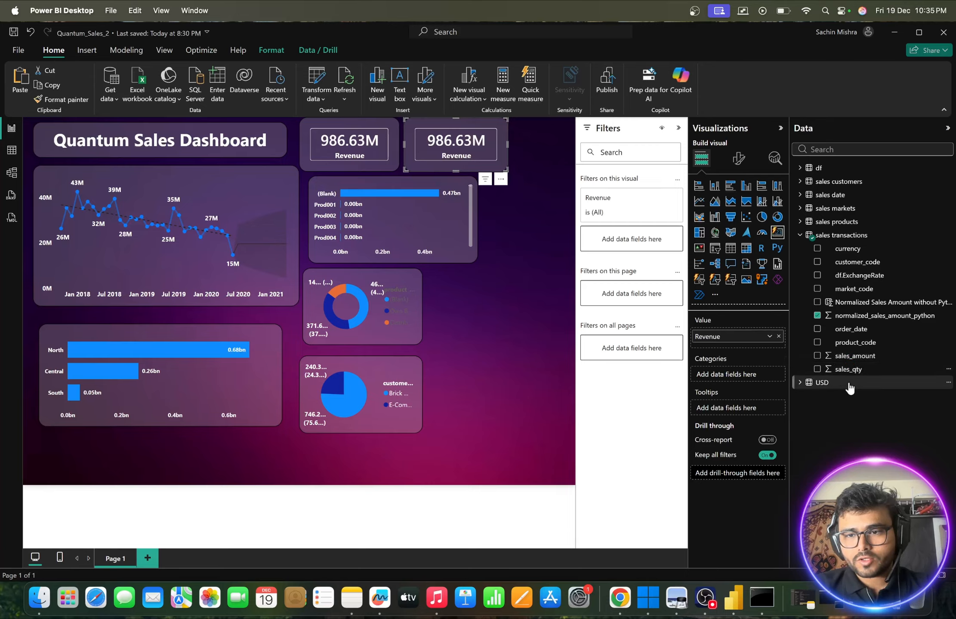
click(779, 338)
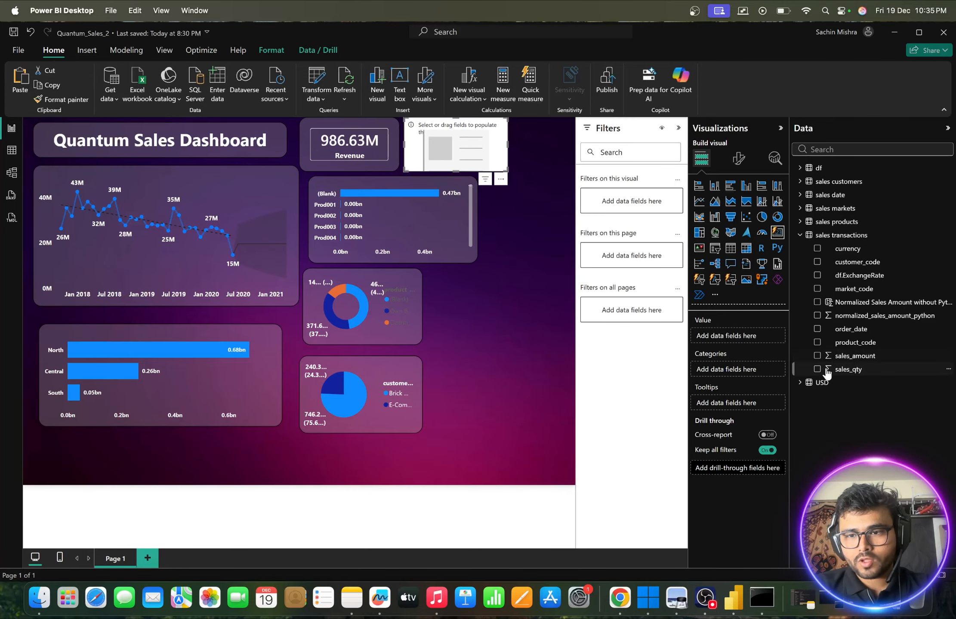
drag(852, 374, 739, 340)
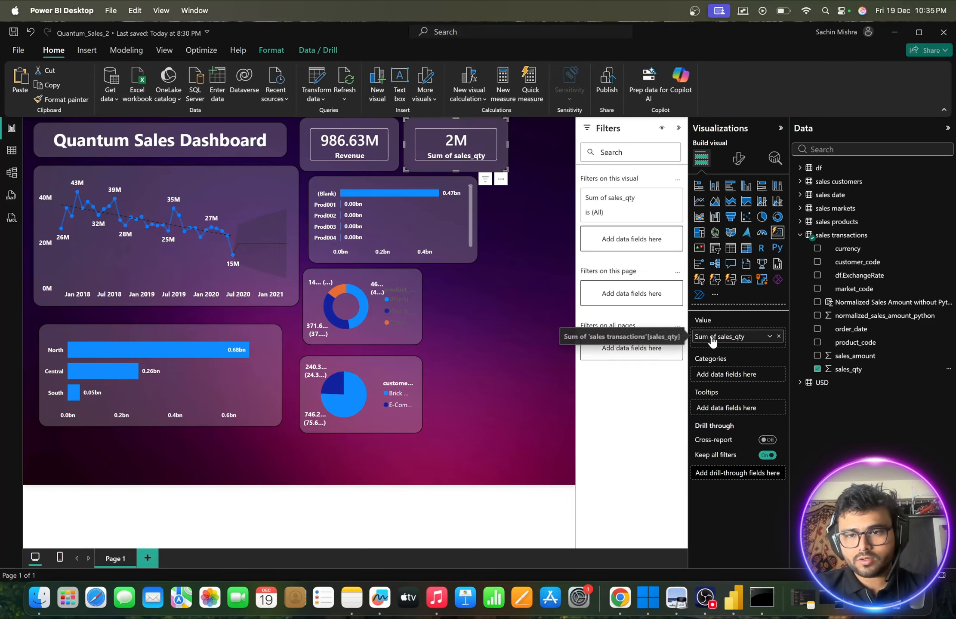
- Rename the duplicated card's sales_qty value as Total Sold Units and deselect the card
double_click(713, 338)
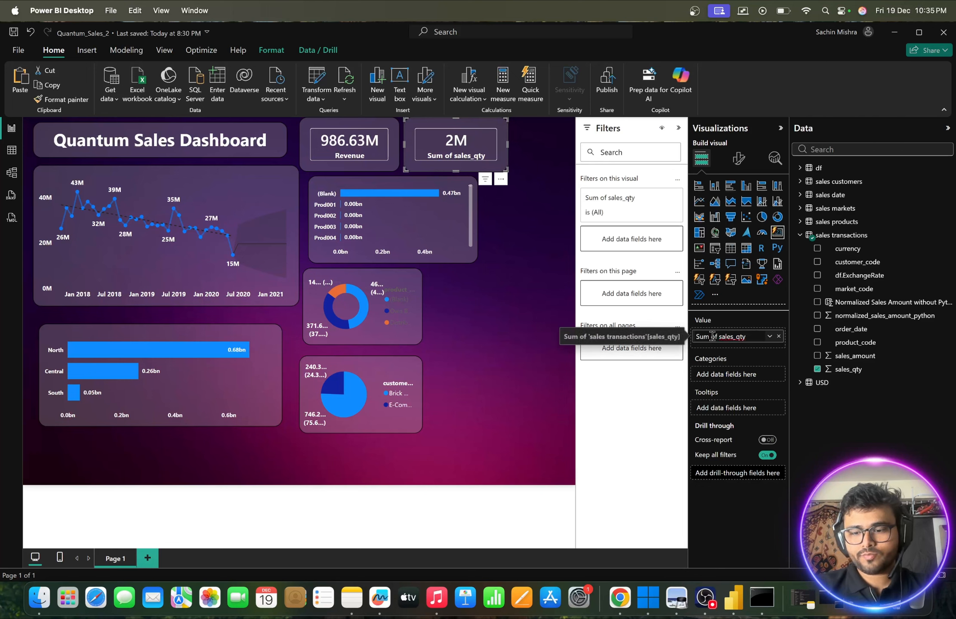
key(BackSpace)
key(BackSpace)
key(BackSpace)
key(BackSpace)
key(BackSpace)
key(BackSpace)
key(BackSpace)
key(BackSpace)
key(BackSpace)
key(BackSpace)
key(BackSpace)
key(BackSpace)
key(BackSpace)
key(BackSpace)
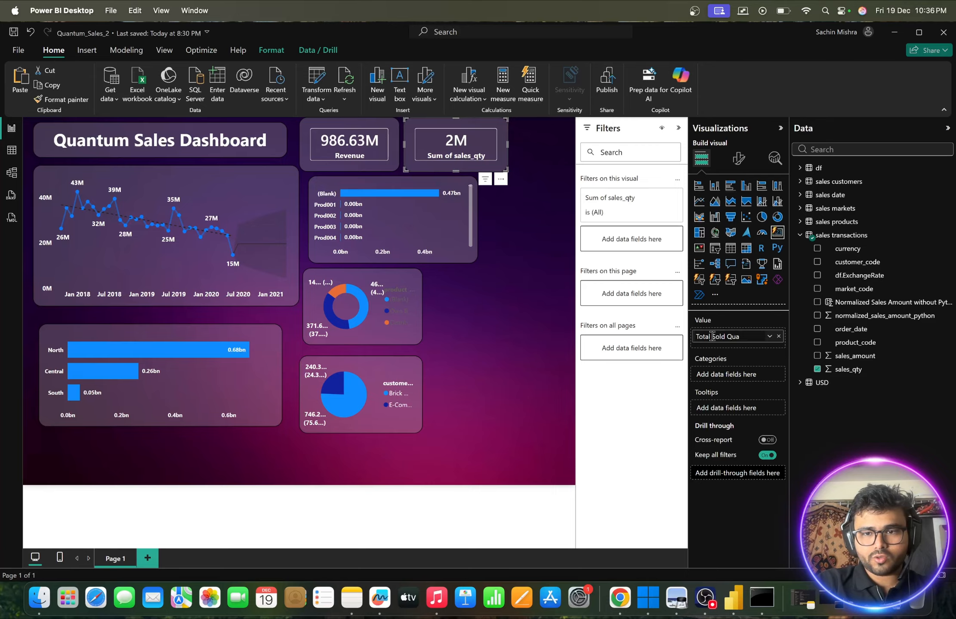
key(BackSpace)
key(BackSpace)
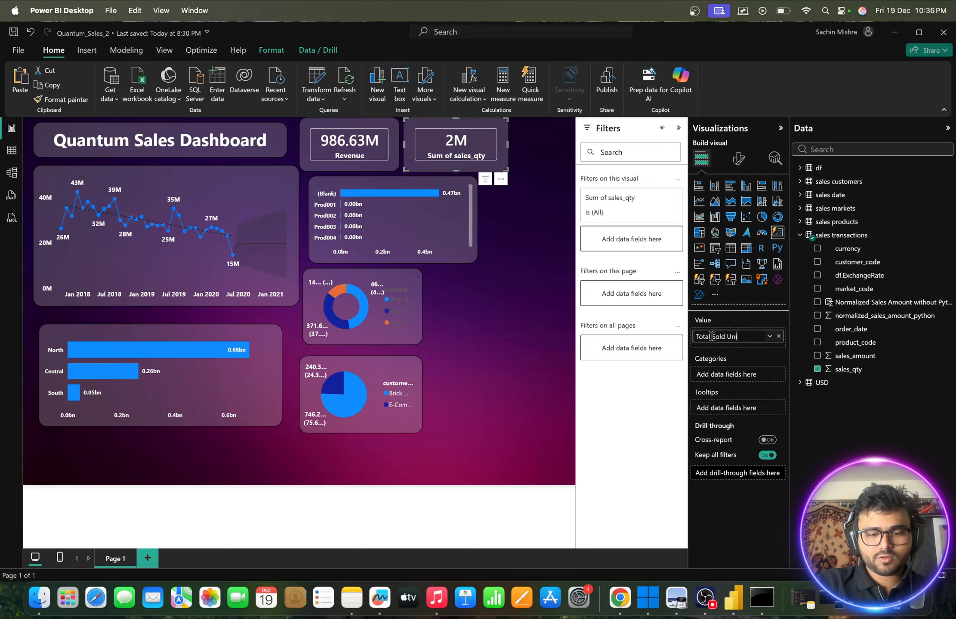
text(Units)
key(Return)
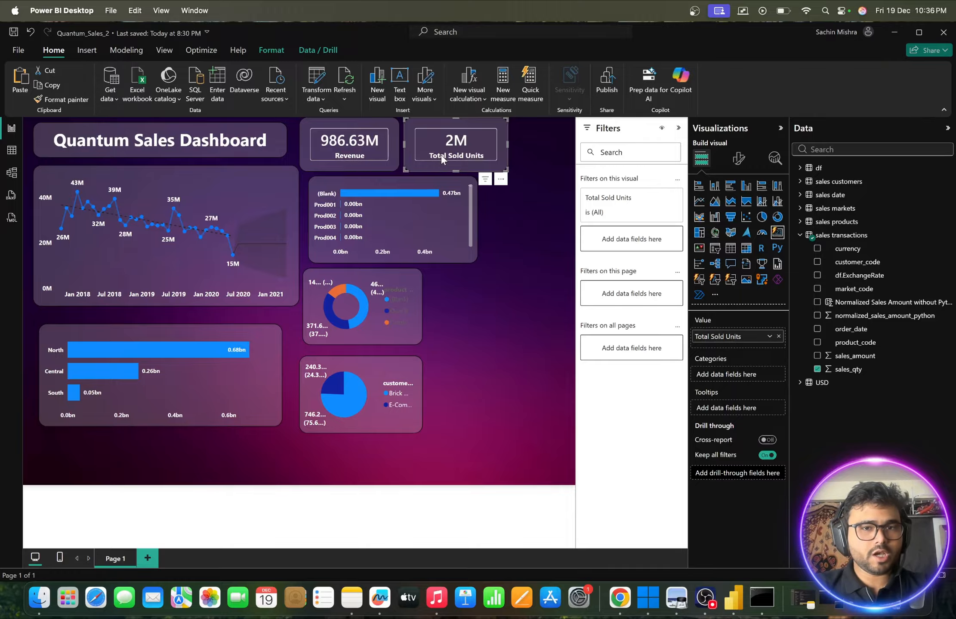
click(533, 148)
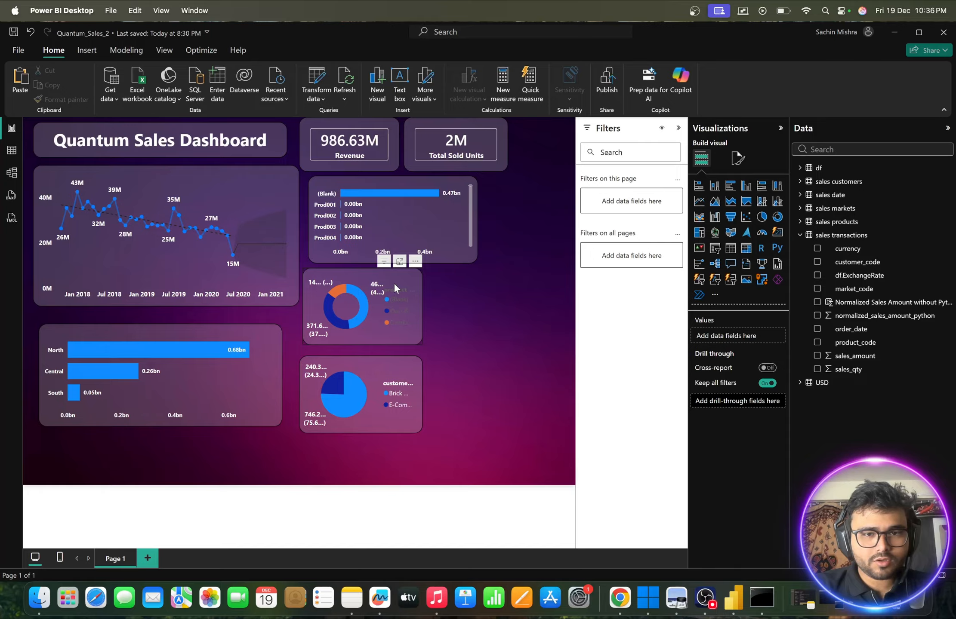
- Copy the customer type pie chart's formatting onto the product type donut chart with Format Painter
click(371, 407)
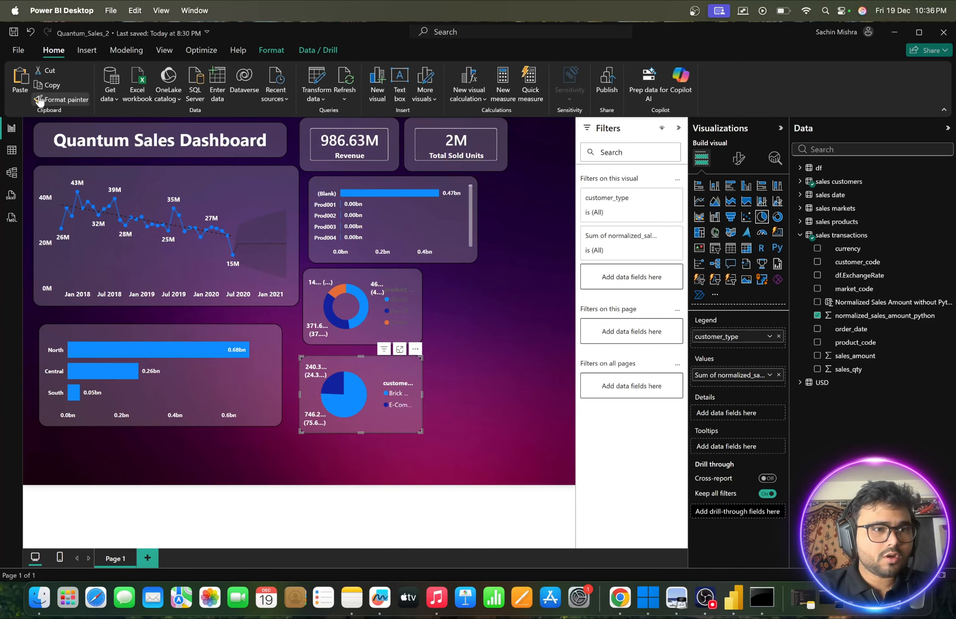
click(40, 101)
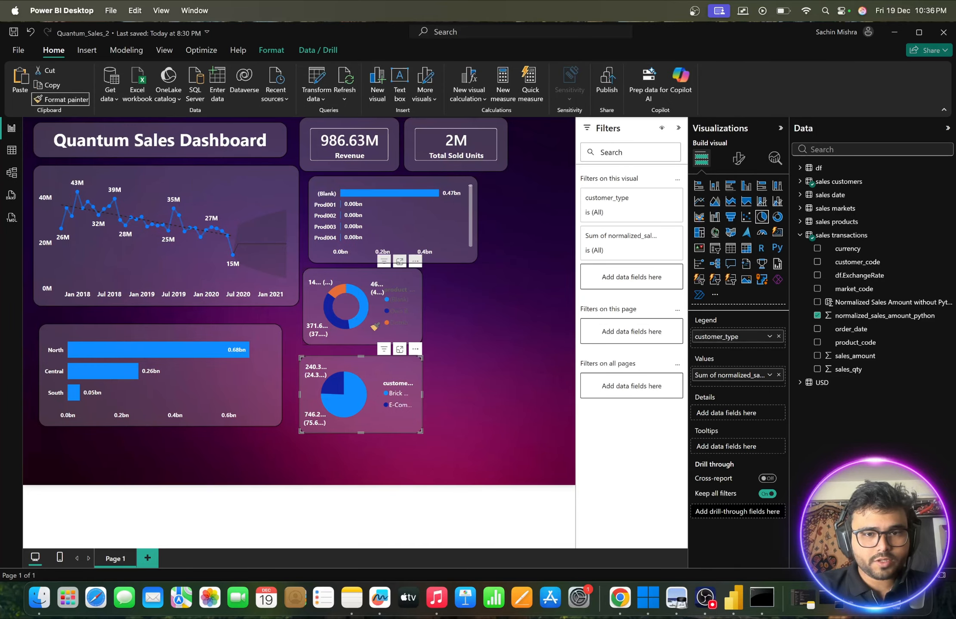
click(374, 326)
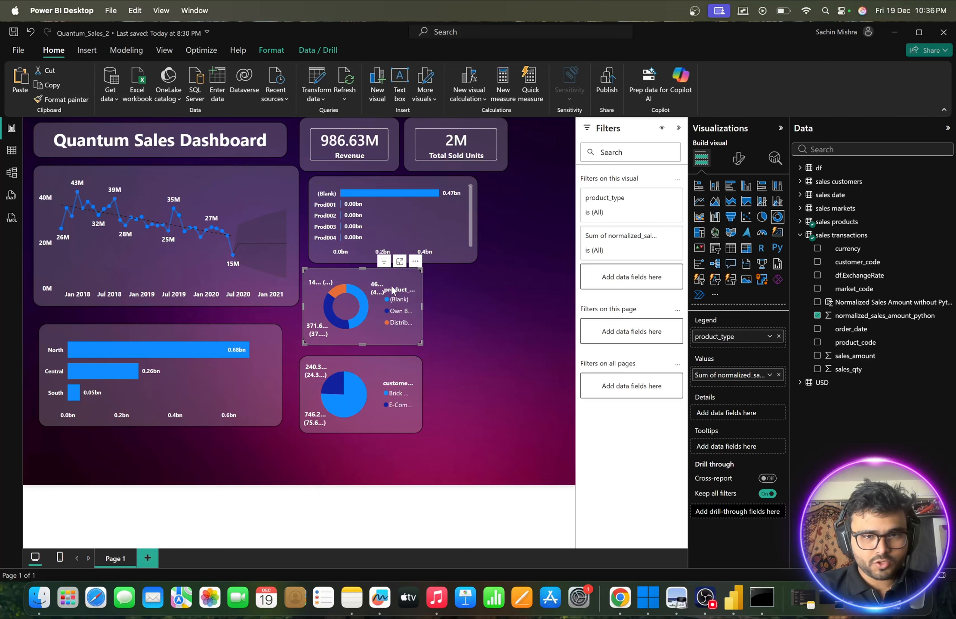
click(475, 304)
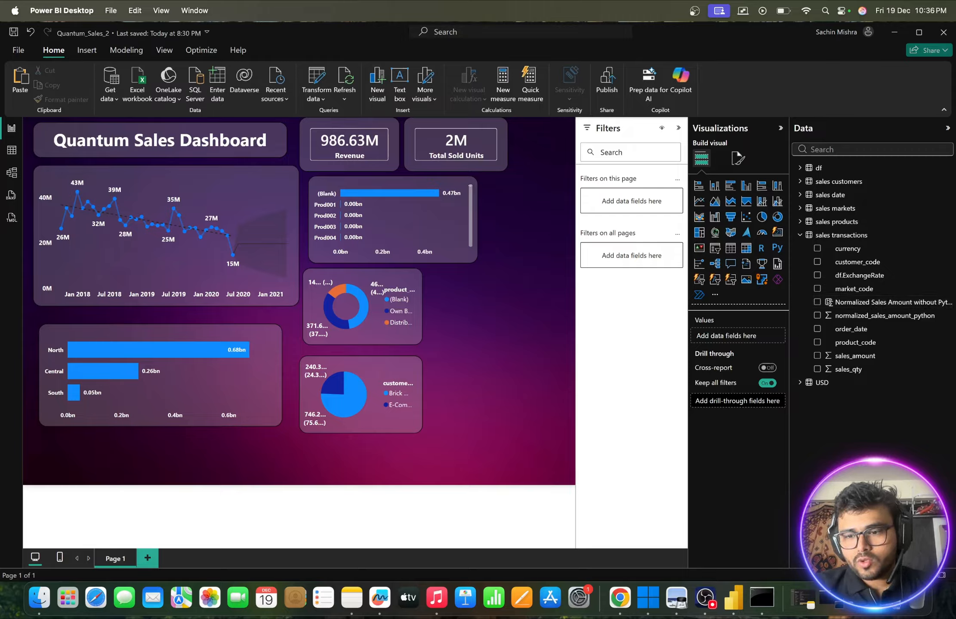
- Switch to Quantum Sales Analytics Report.pdf in Preview and examine the measure and dimension required for the Average Deal Size Comparison
click(676, 598)
scroll(377, 367, up, 3)
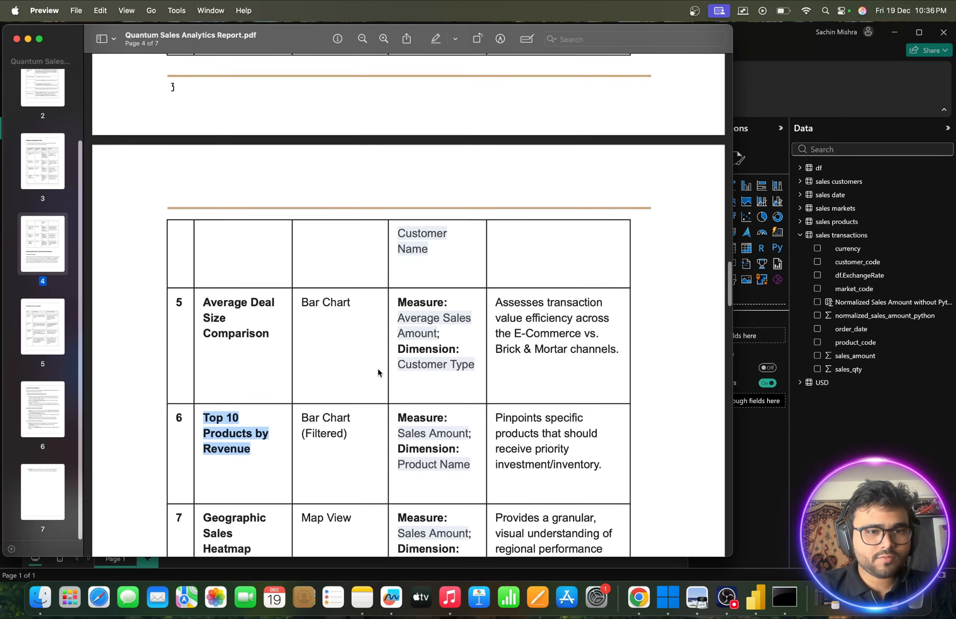
drag(201, 326, 290, 351)
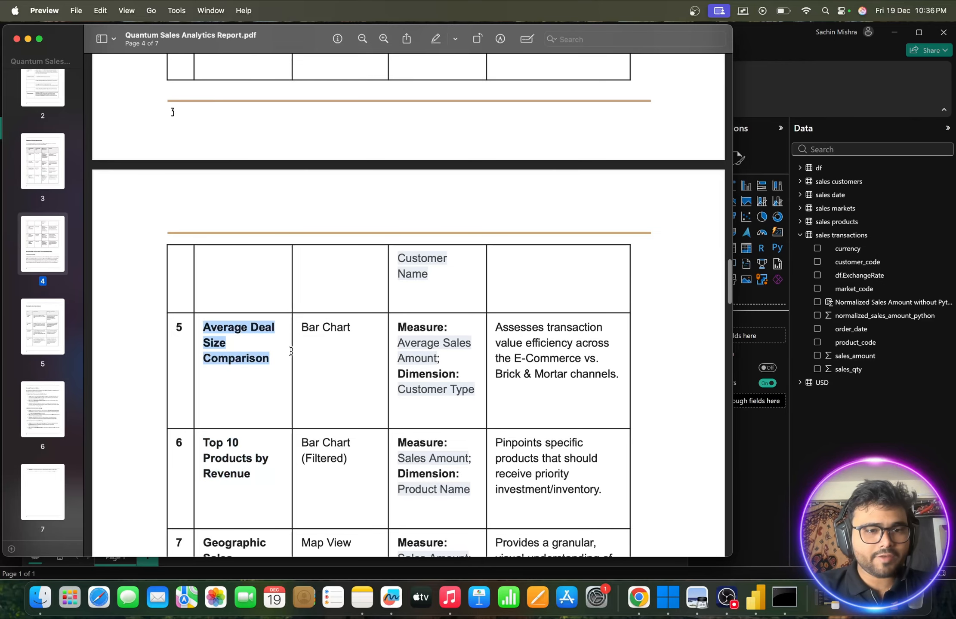
scroll(291, 353, down, 2)
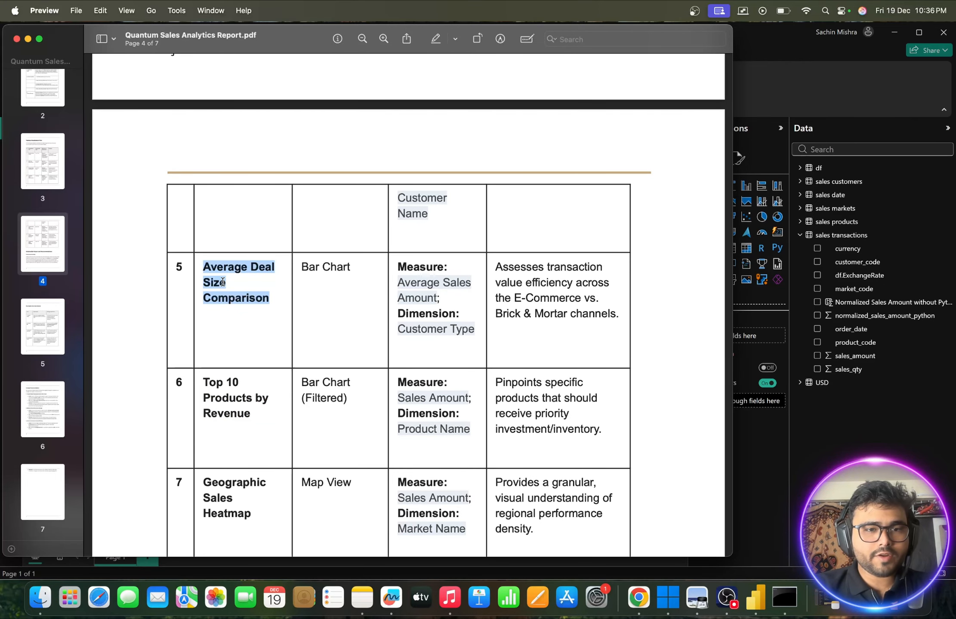
drag(402, 282, 451, 298)
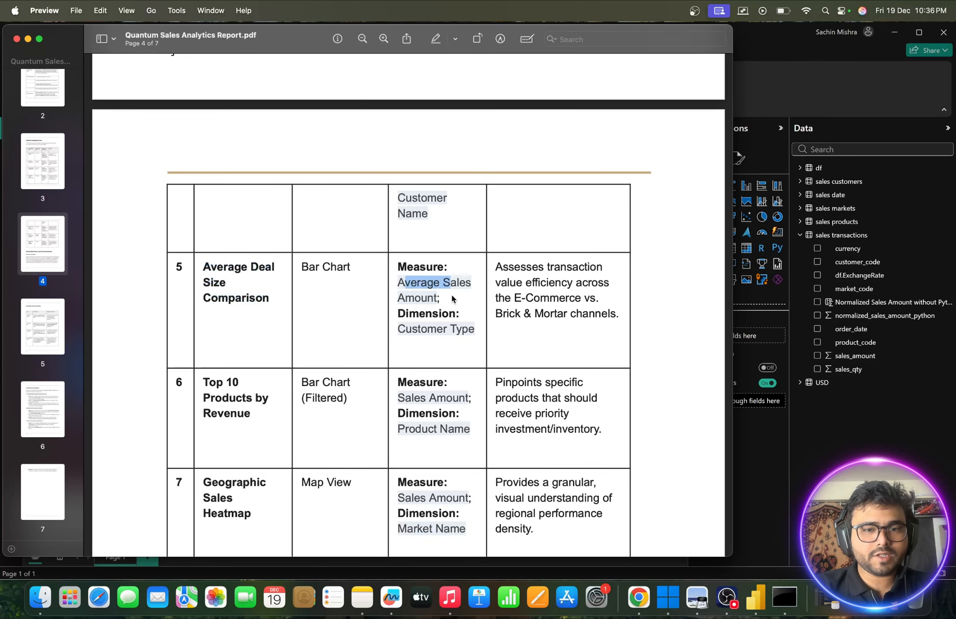
click(28, 40)
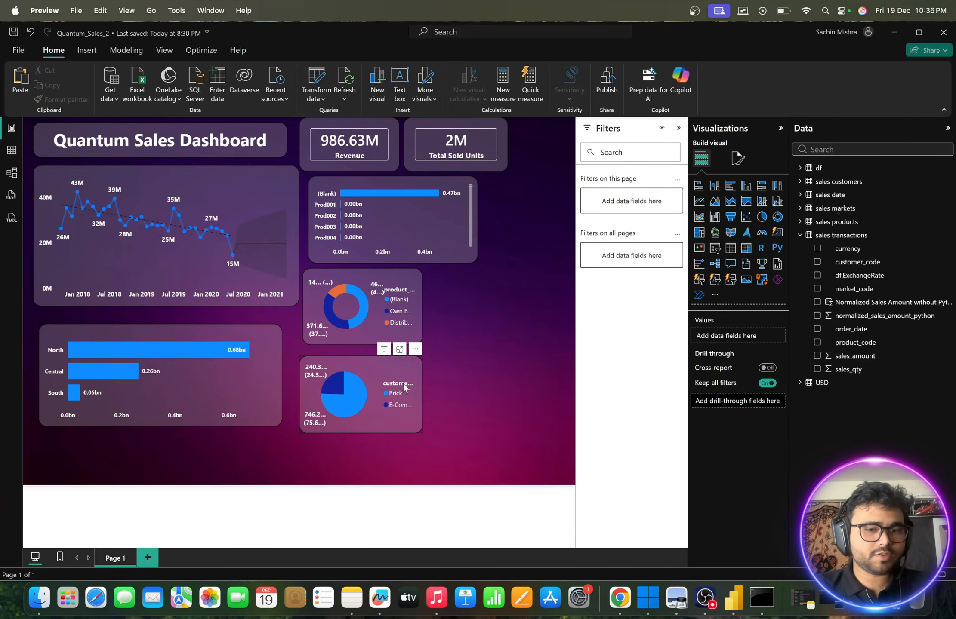
- Reduce the height of the customer type pie chart slightly so it lines up with the zone bar chart's lower edge
click(381, 421)
mouse_move(421, 432)
mouse_down()
mouse_move(472, 436)
mouse_move(421, 424)
mouse_up()
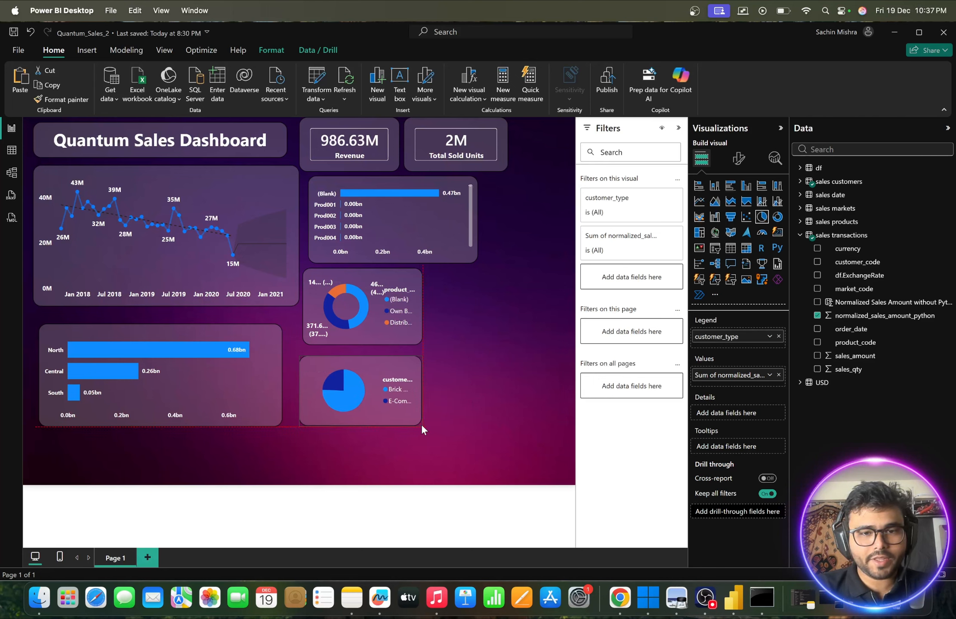
click(495, 347)
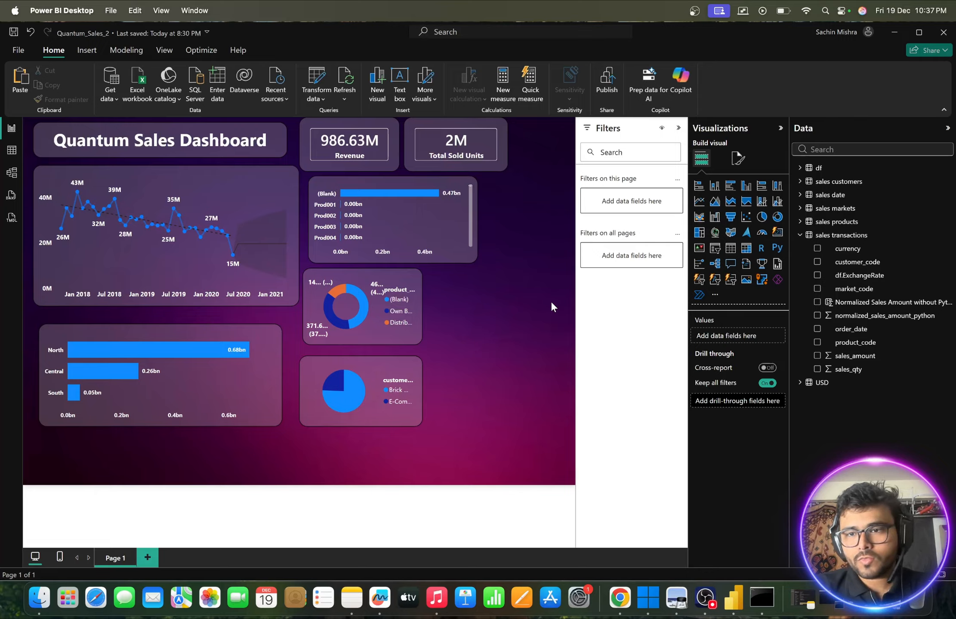
- Create a table visual from the sales markets field markets_name in the empty canvas area beside the donut chart
click(800, 182)
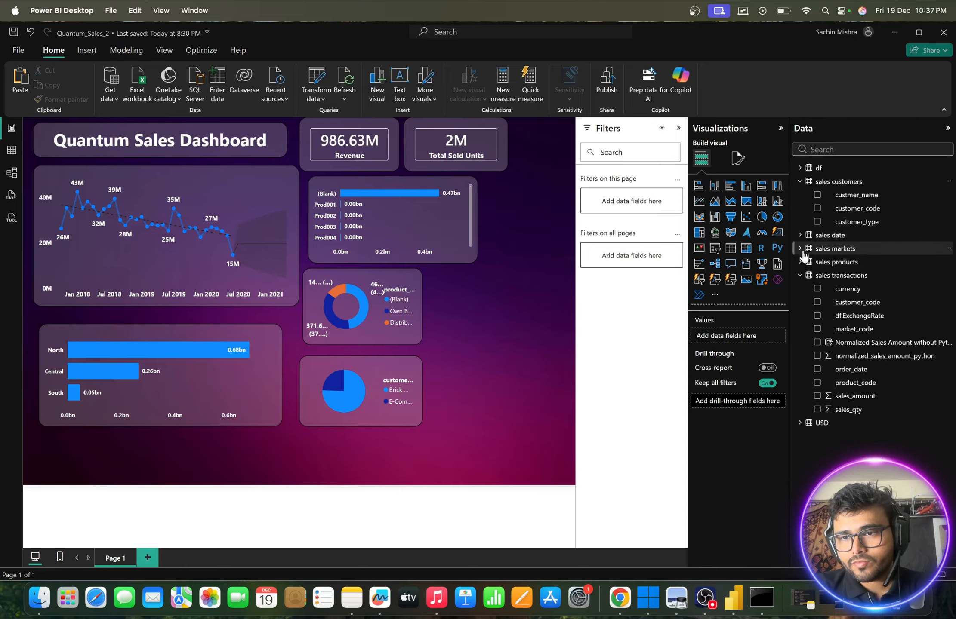
click(805, 268)
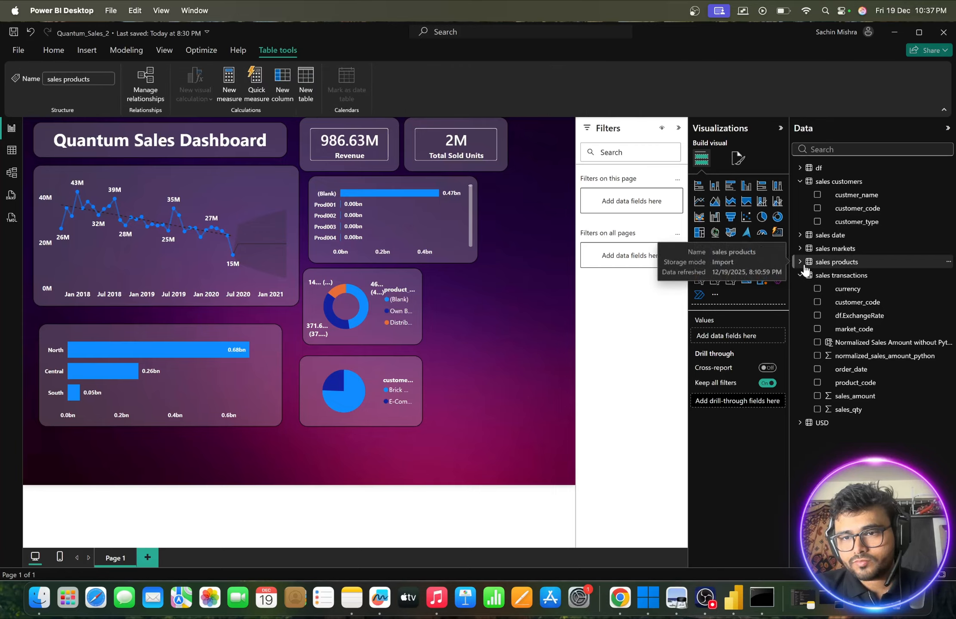
click(800, 263)
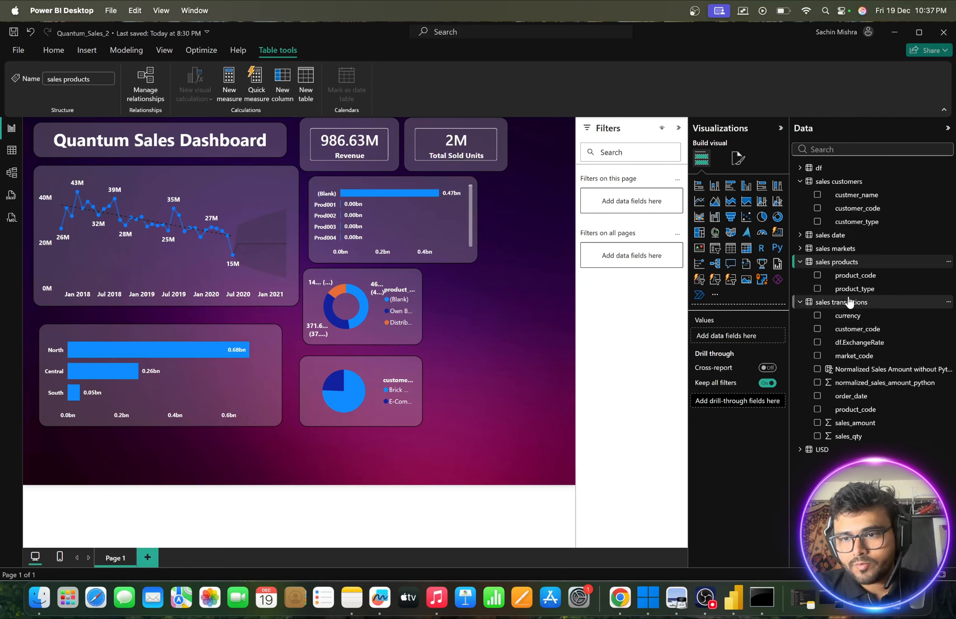
click(799, 249)
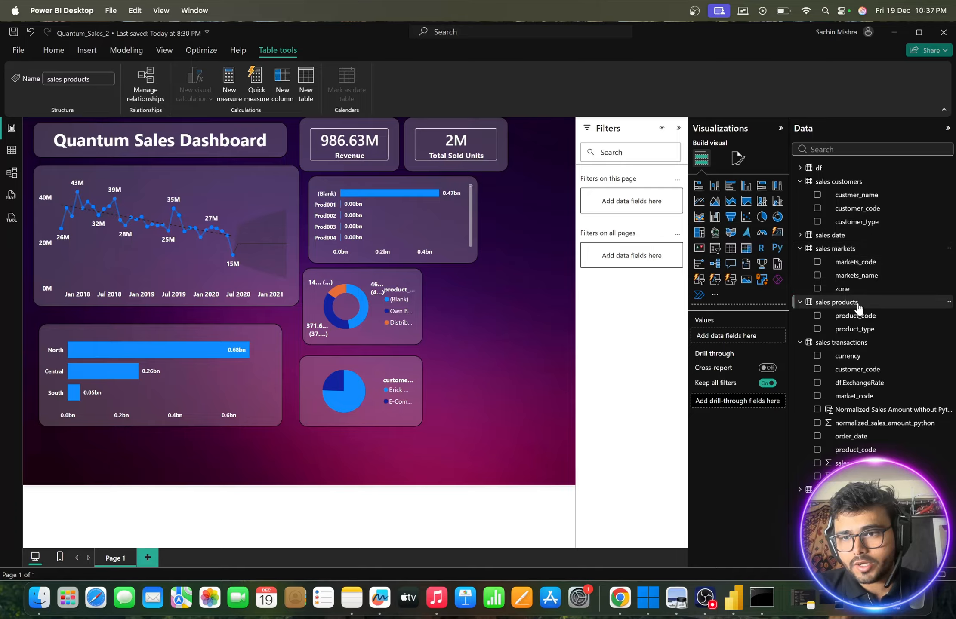
drag(856, 278, 492, 304)
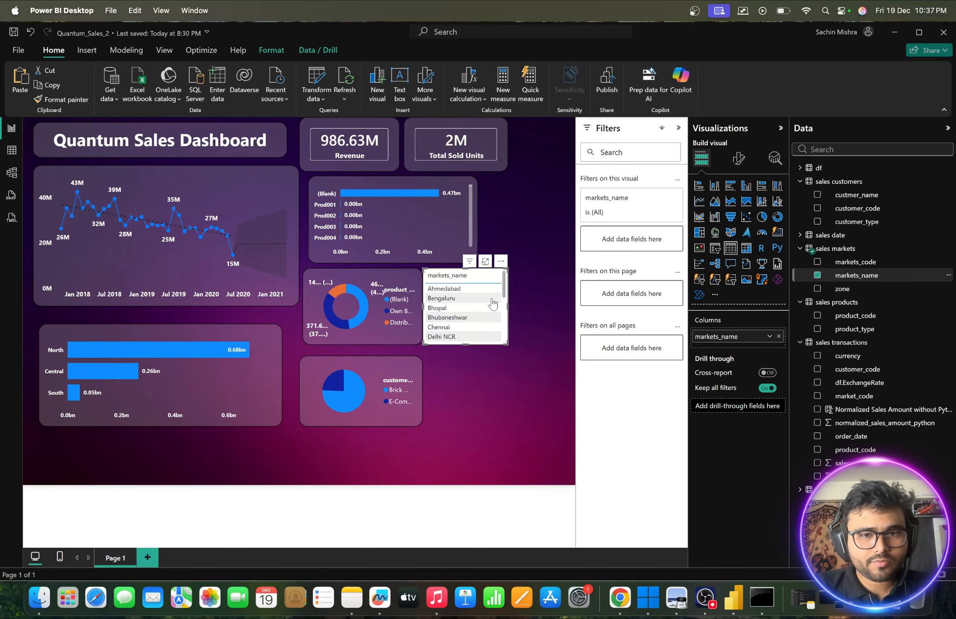
- Add normalized_sales_amount_python to the markets_name table and convert the visual to a treemap
scroll(462, 306, down, 5)
scroll(462, 306, up, 5)
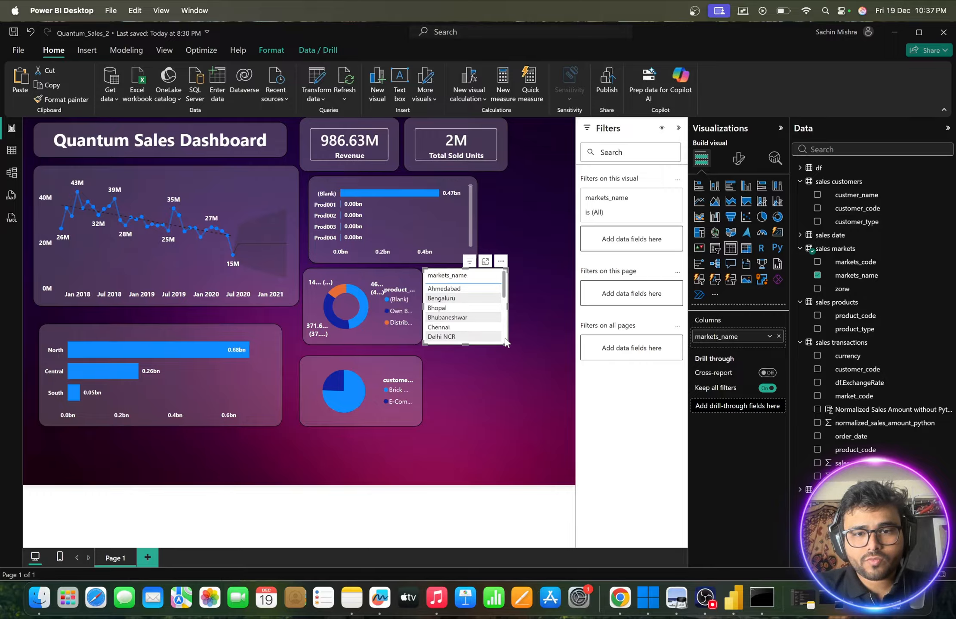
mouse_move(504, 277)
mouse_down()
mouse_move(519, 347)
mouse_move(536, 365)
mouse_move(501, 292)
mouse_up()
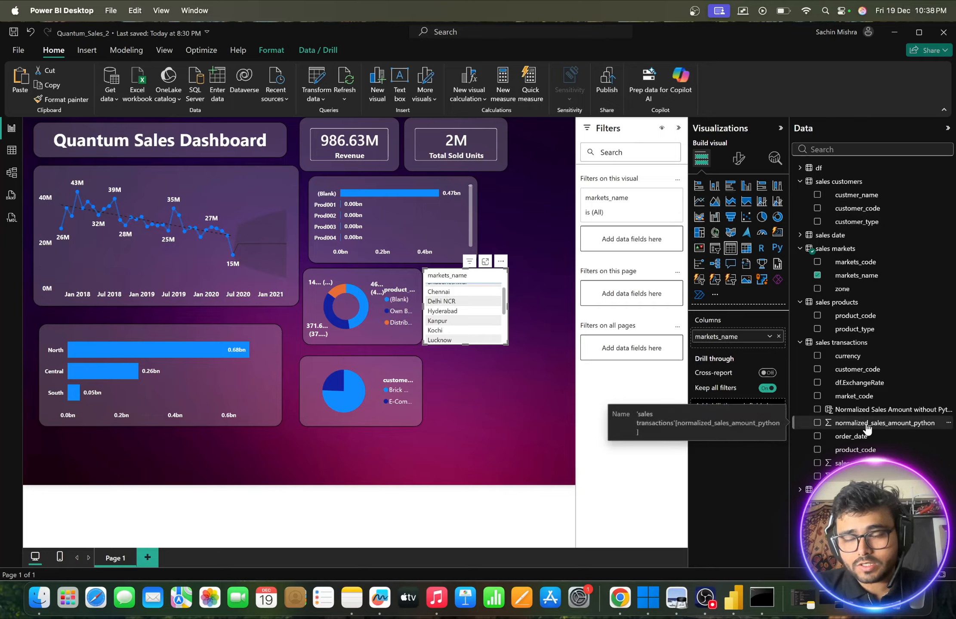
drag(866, 428, 485, 318)
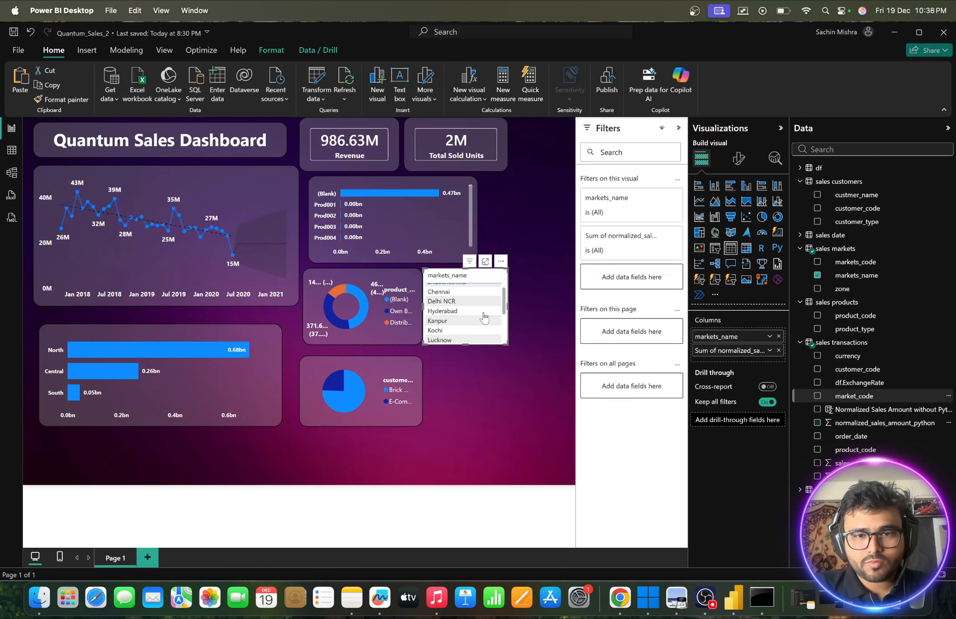
click(698, 234)
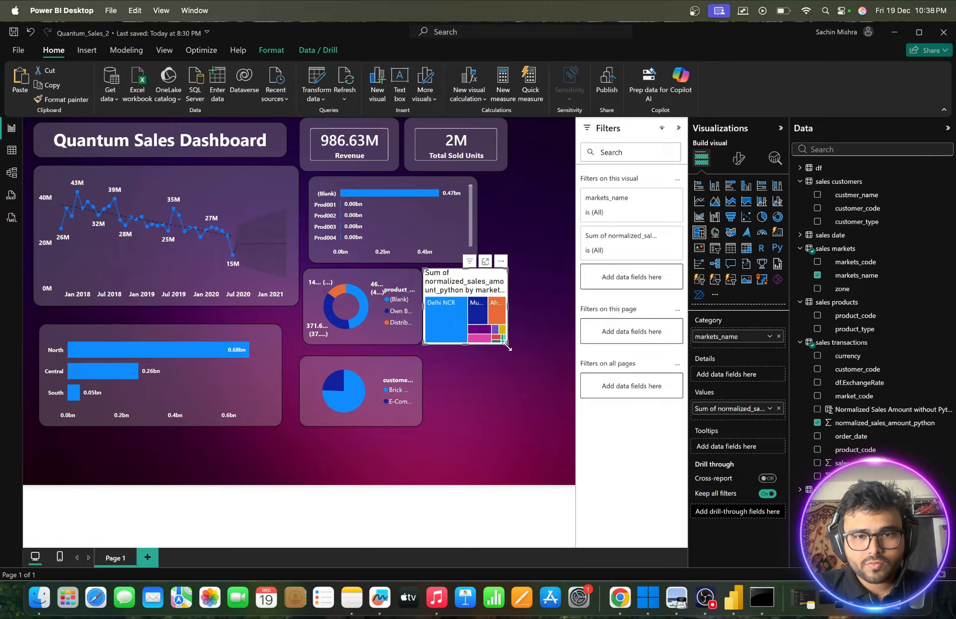
- Enlarge the market sales treemap and position it to fill the empty canvas area beside the donut and pie charts
drag(508, 347, 543, 425)
drag(469, 282, 484, 282)
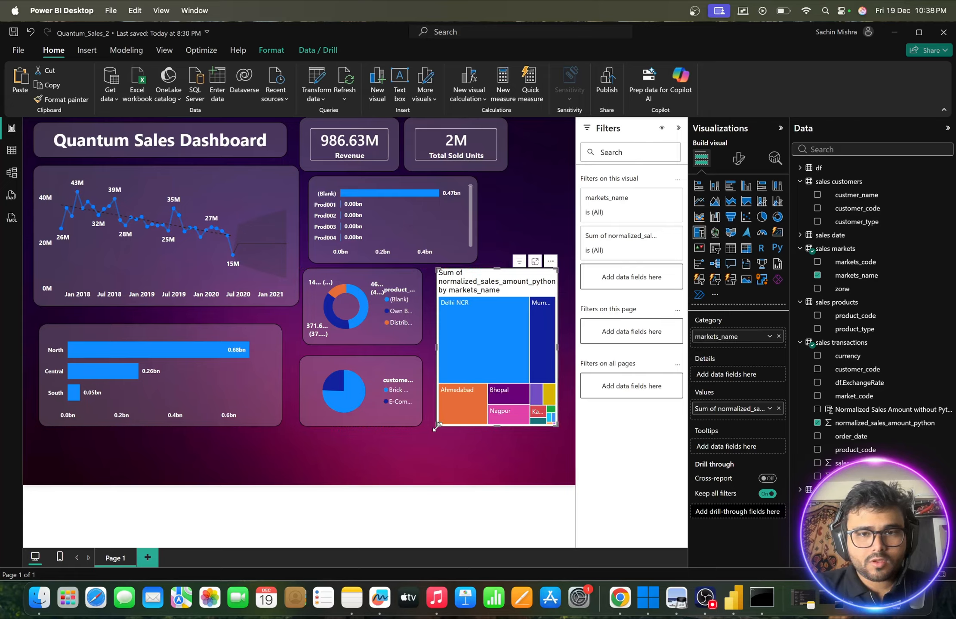
drag(437, 427, 437, 461)
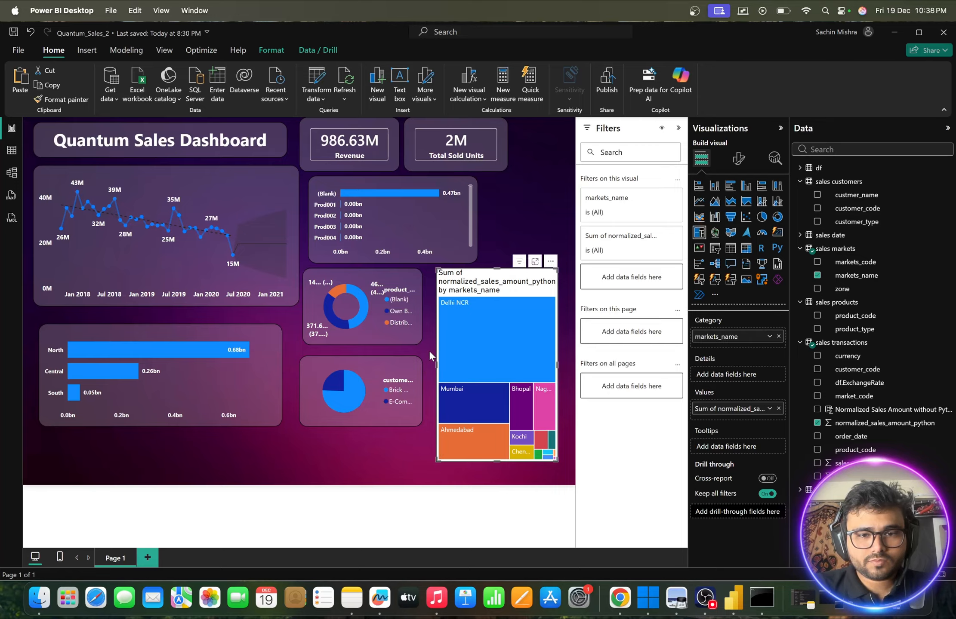
drag(432, 363, 424, 363)
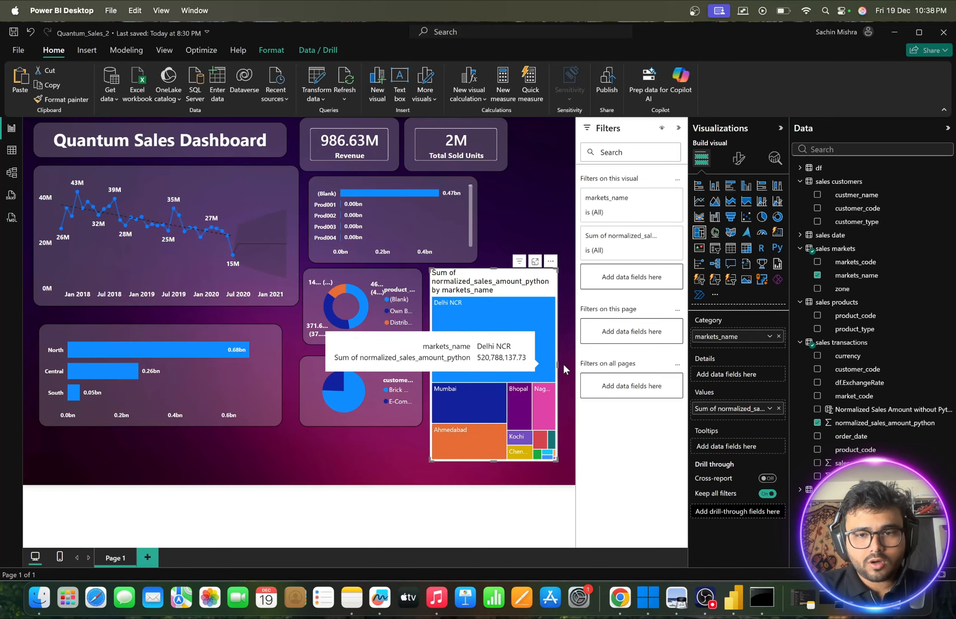
- Widen the market sales treemap slightly and copy the sales trend line chart's formatting onto it with Format Painter
drag(557, 363, 568, 362)
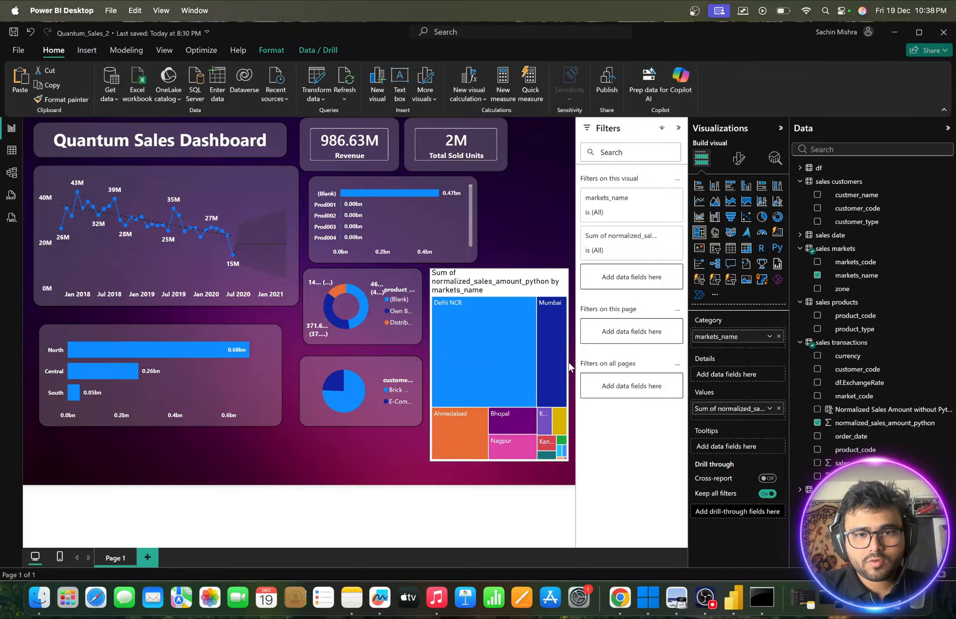
click(248, 184)
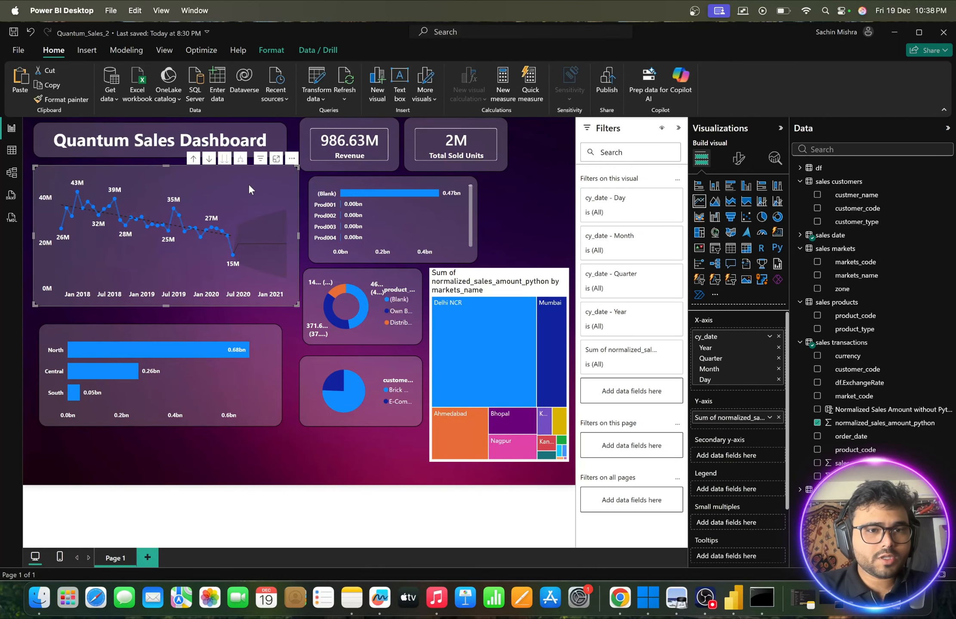
click(60, 99)
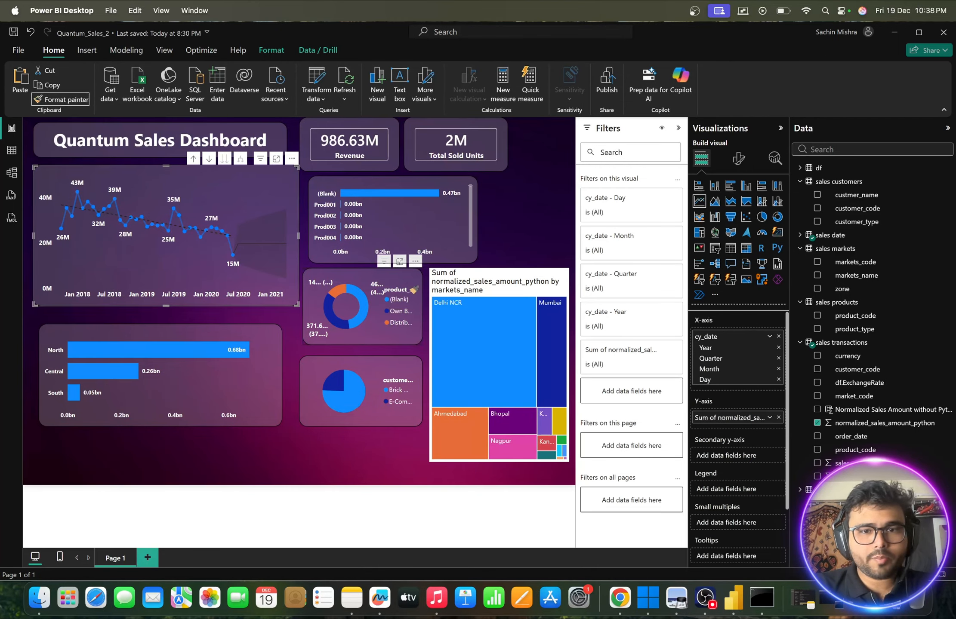
click(497, 289)
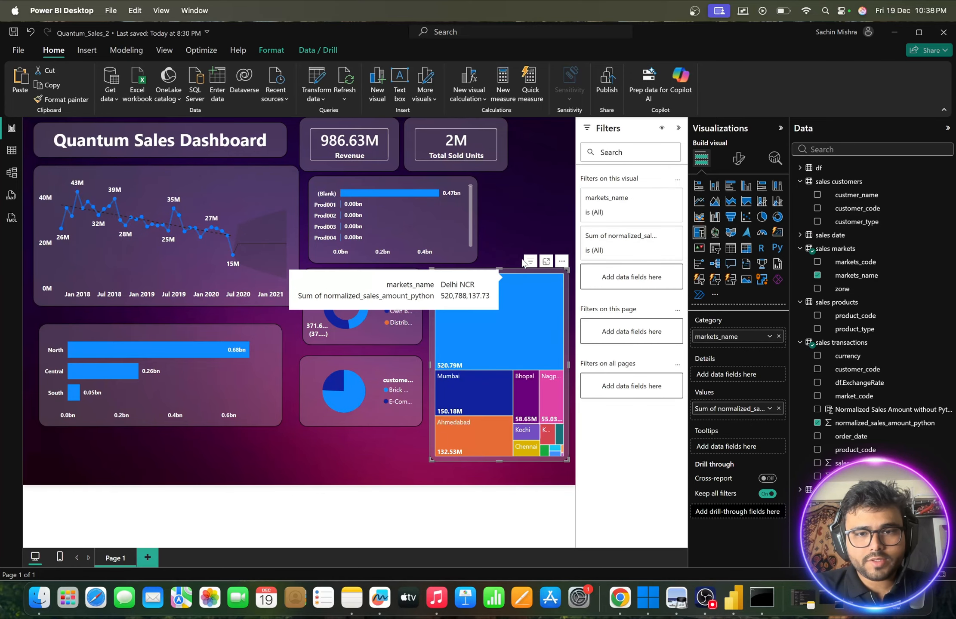
click(525, 234)
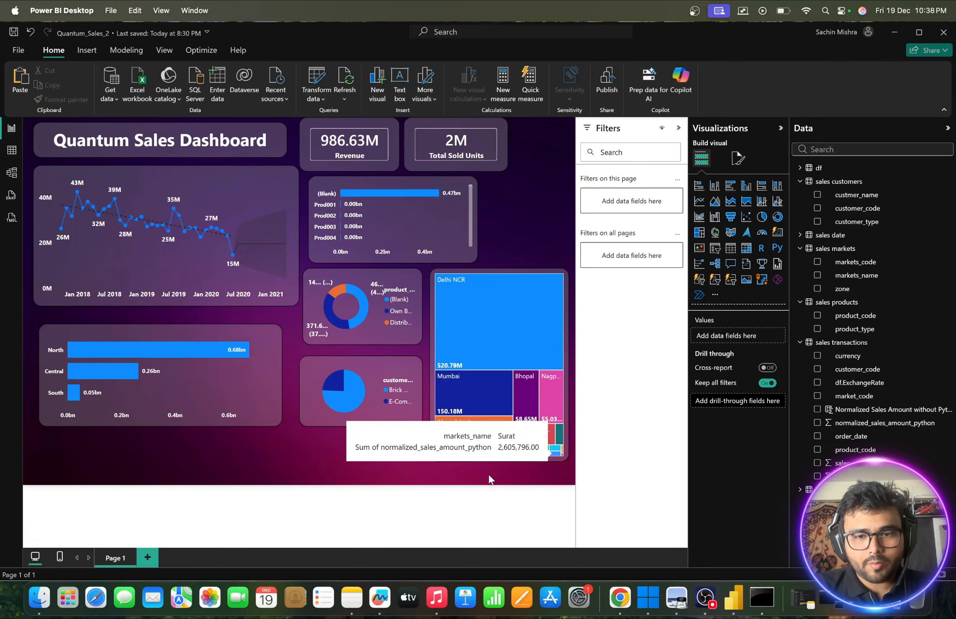
- Enlarge the market sales treemap so it extends slightly wider and down close to the dashboard's lower edge
click(431, 455)
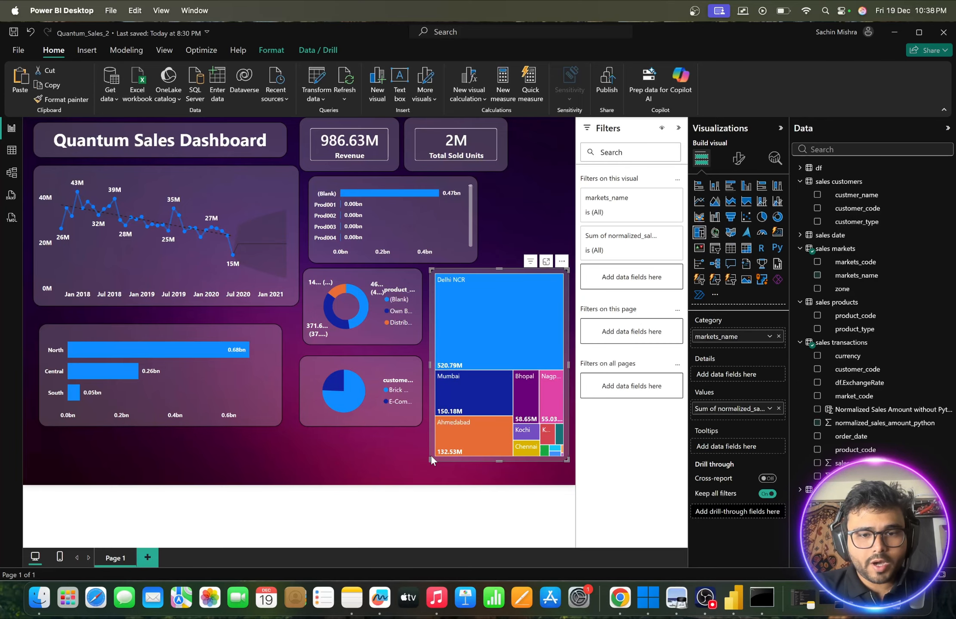
mouse_move(431, 454)
mouse_down()
mouse_move(420, 465)
mouse_move(429, 468)
mouse_up()
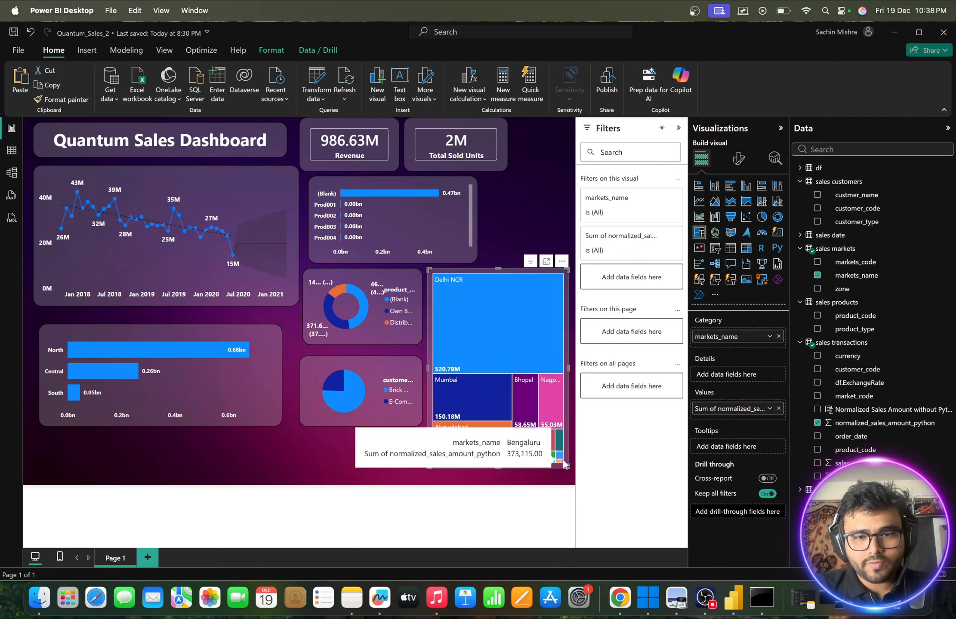
drag(564, 464, 570, 477)
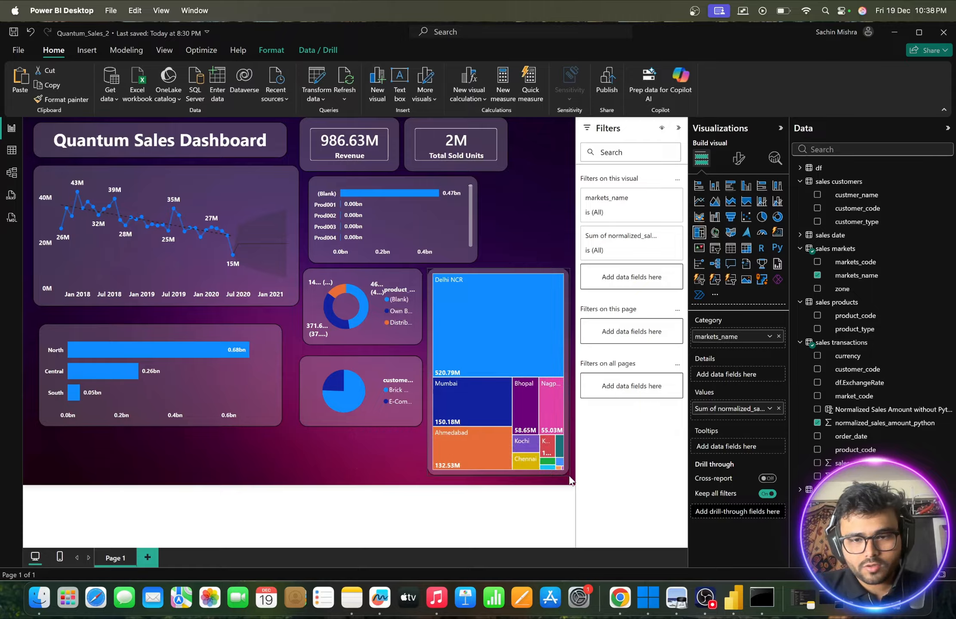
click(524, 231)
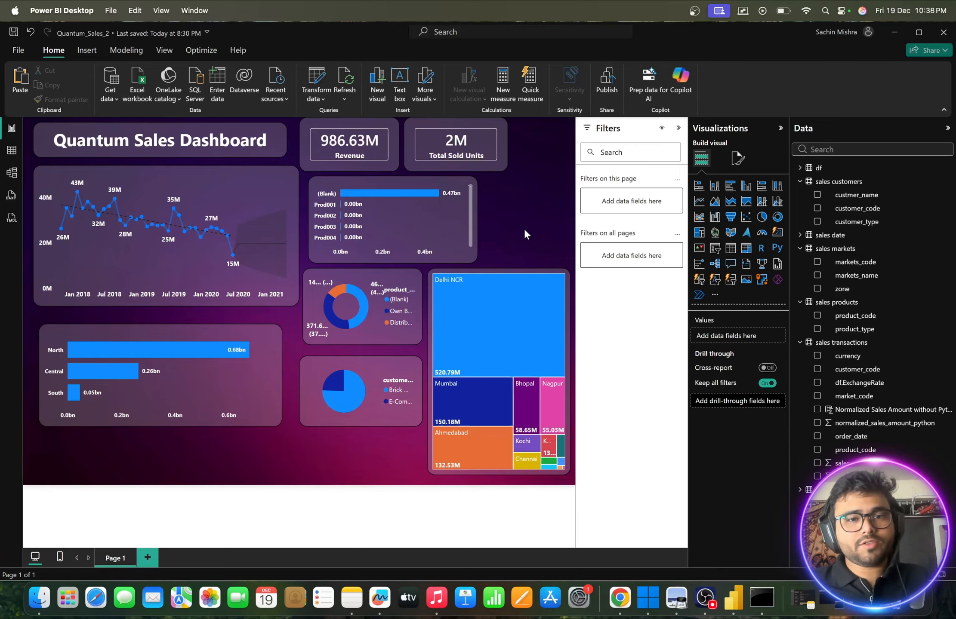
- Add a slicer on the date field from sales date in the empty canvas area beside the product bar chart
mouse_move(482, 329)
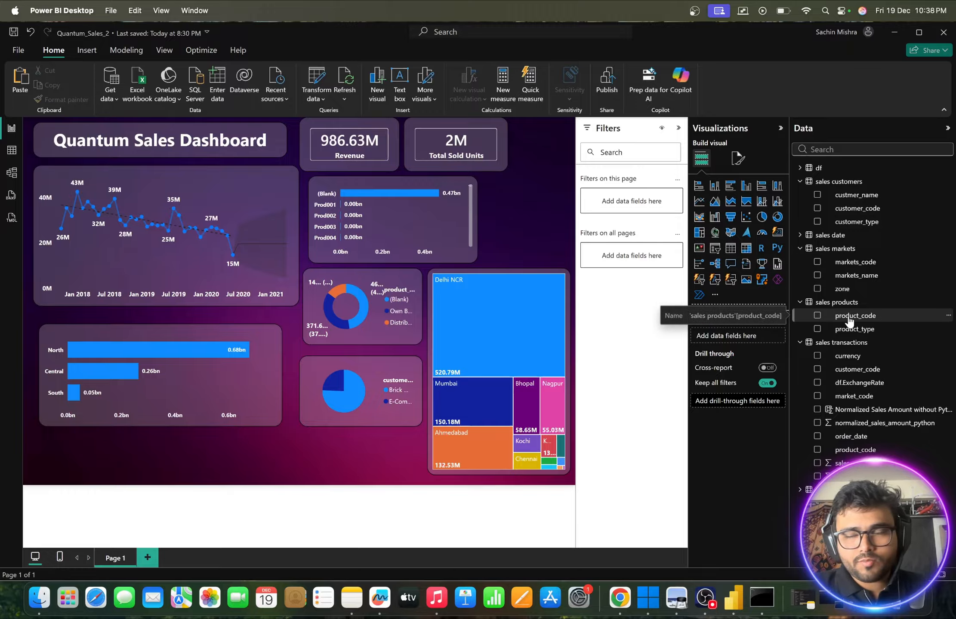
click(800, 236)
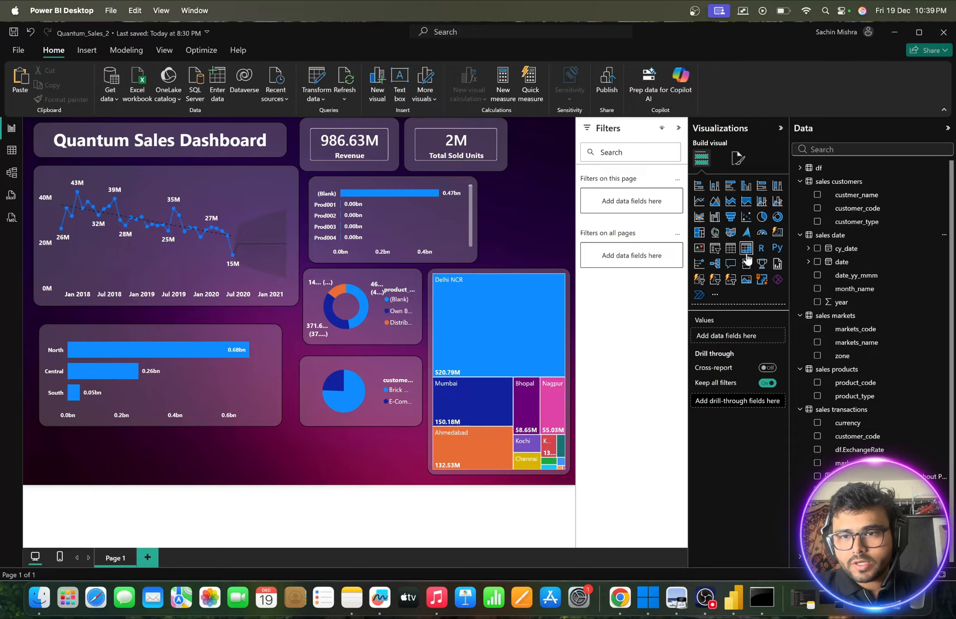
click(714, 249)
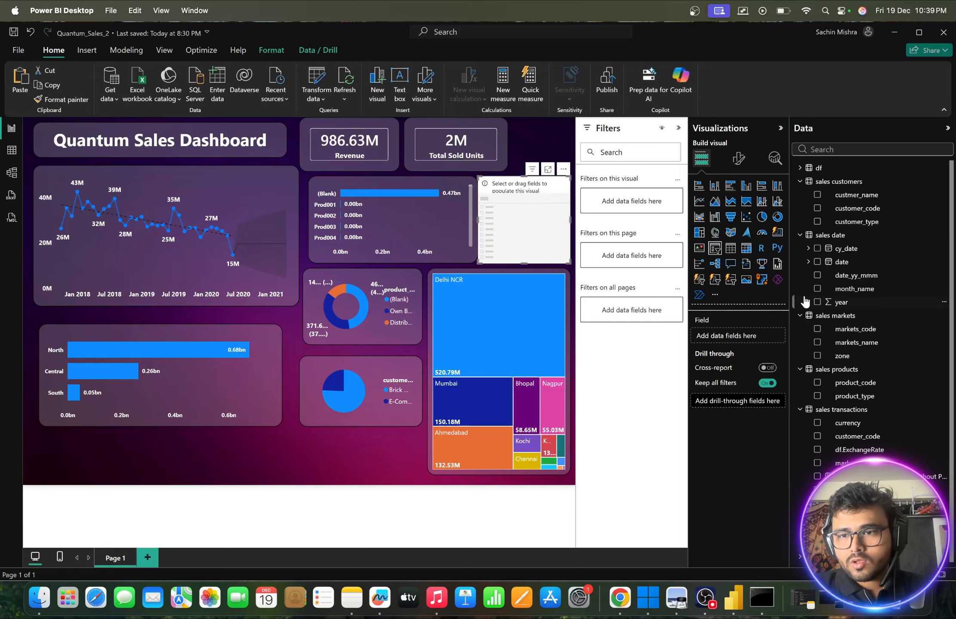
click(817, 262)
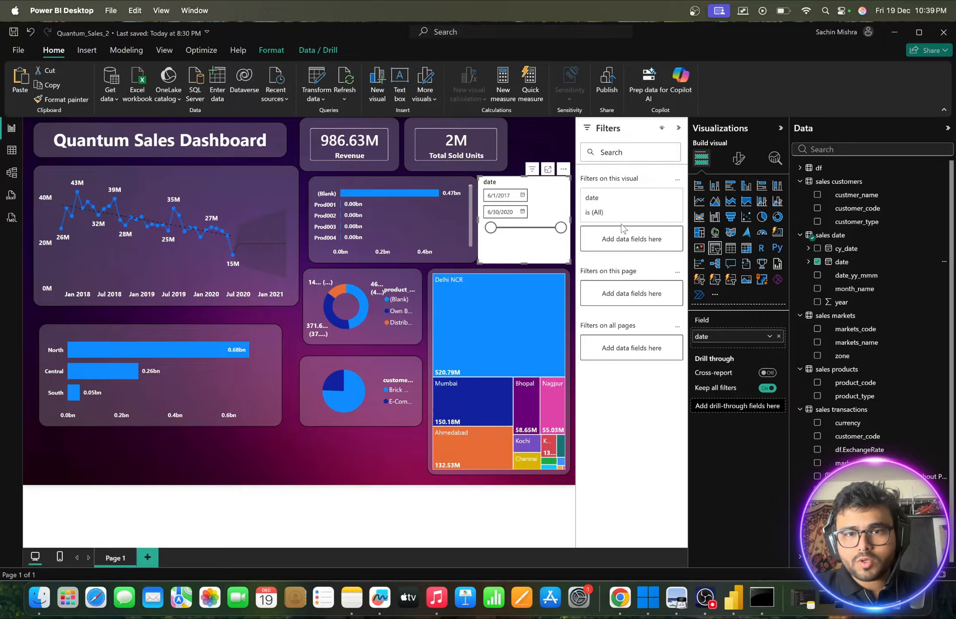
- Change the date slicer's style to Dropdown, continuing the Parallels Desktop trial to dismiss its notice
click(738, 158)
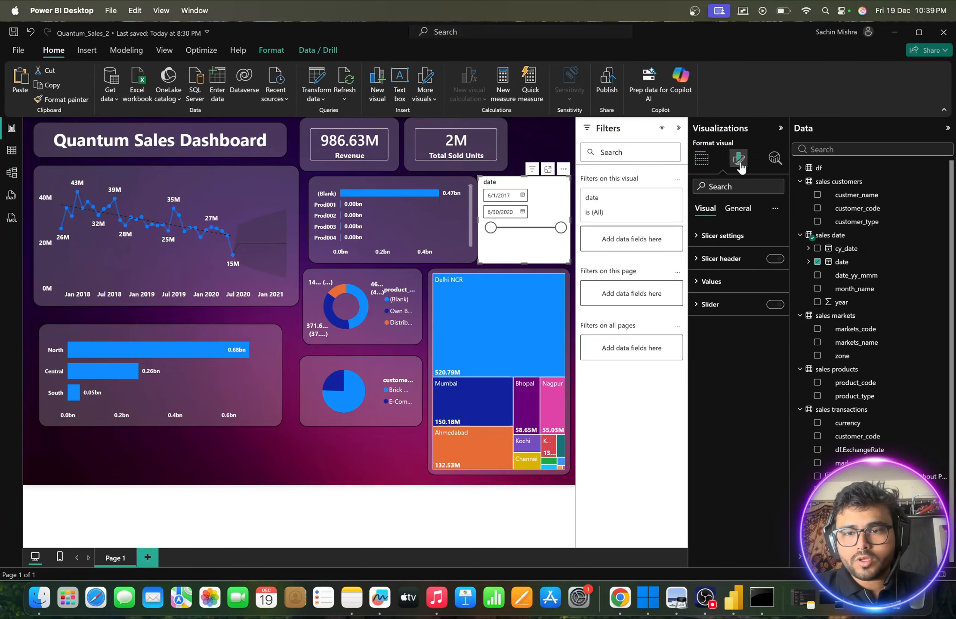
click(696, 239)
click(739, 296)
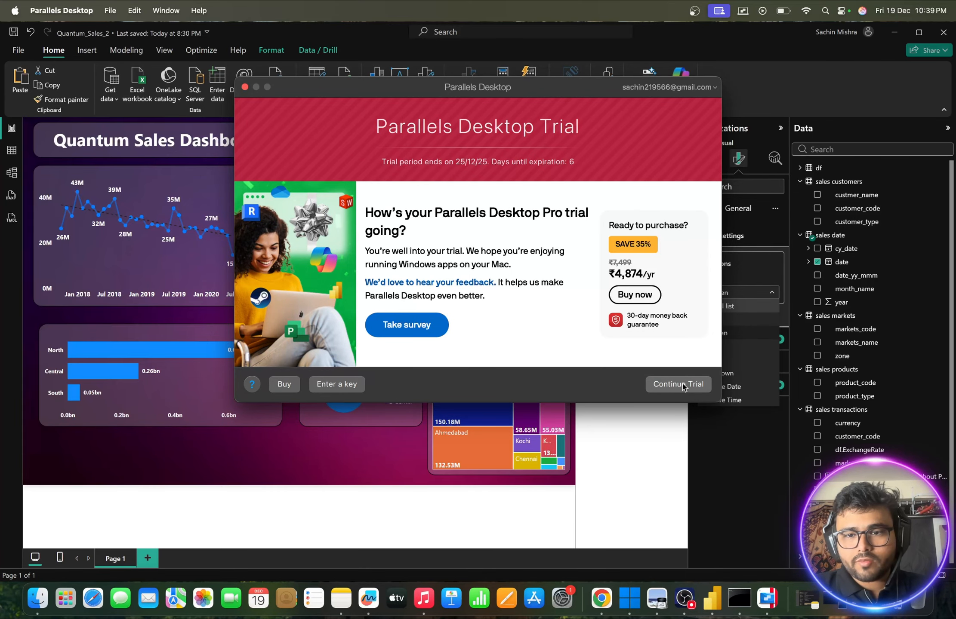
click(683, 384)
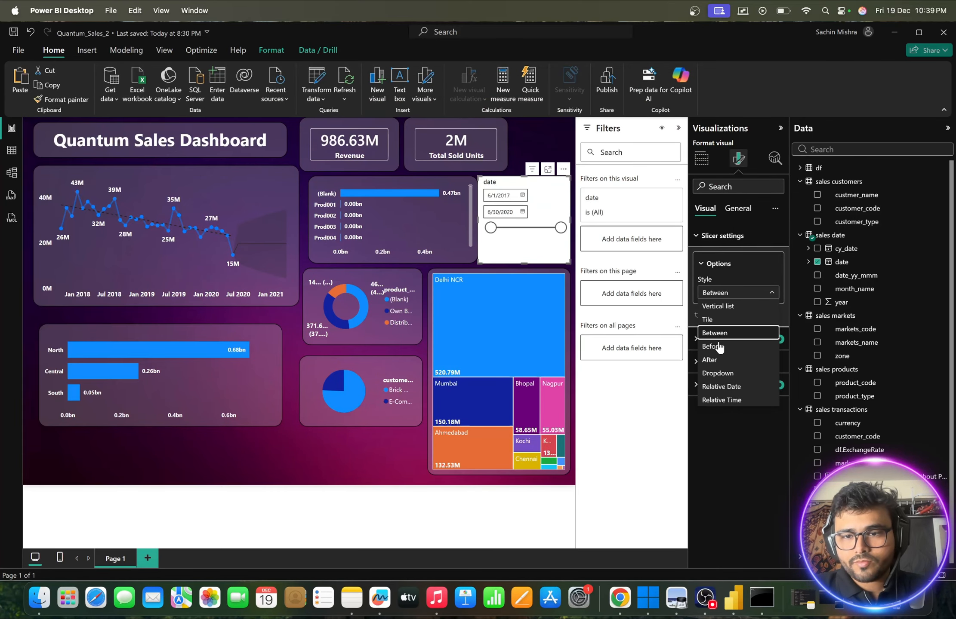
click(732, 375)
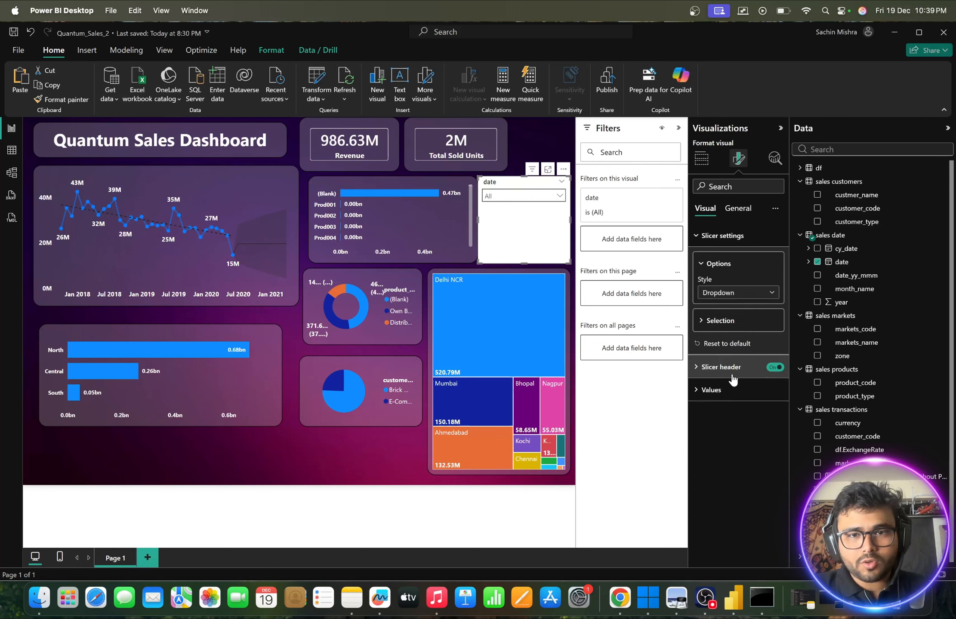
- Look through the date slicer's entries and replace its date field with month_name from sales date
click(560, 197)
scroll(536, 246, down, 10)
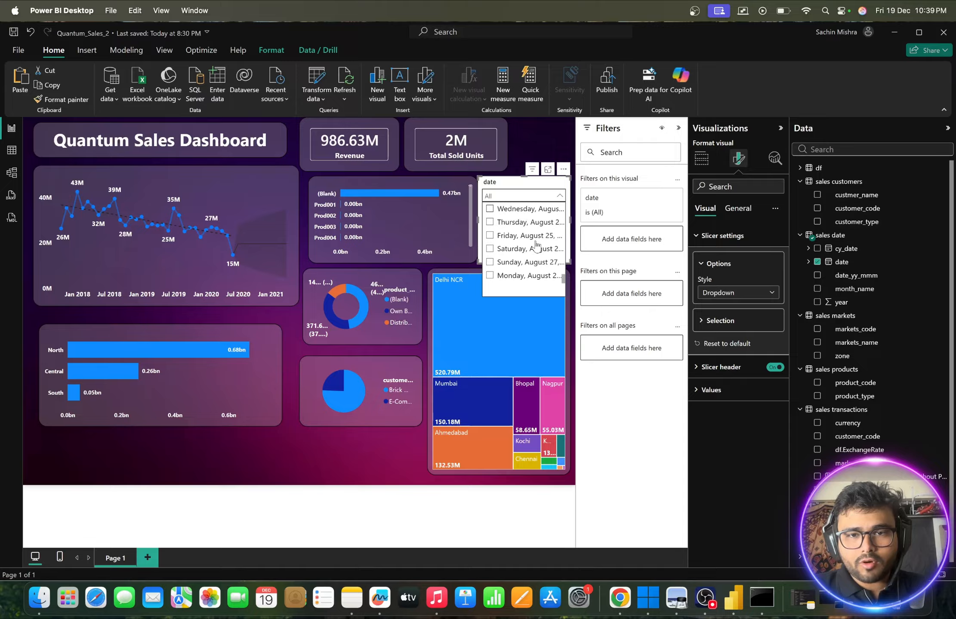
scroll(536, 247, up, 10)
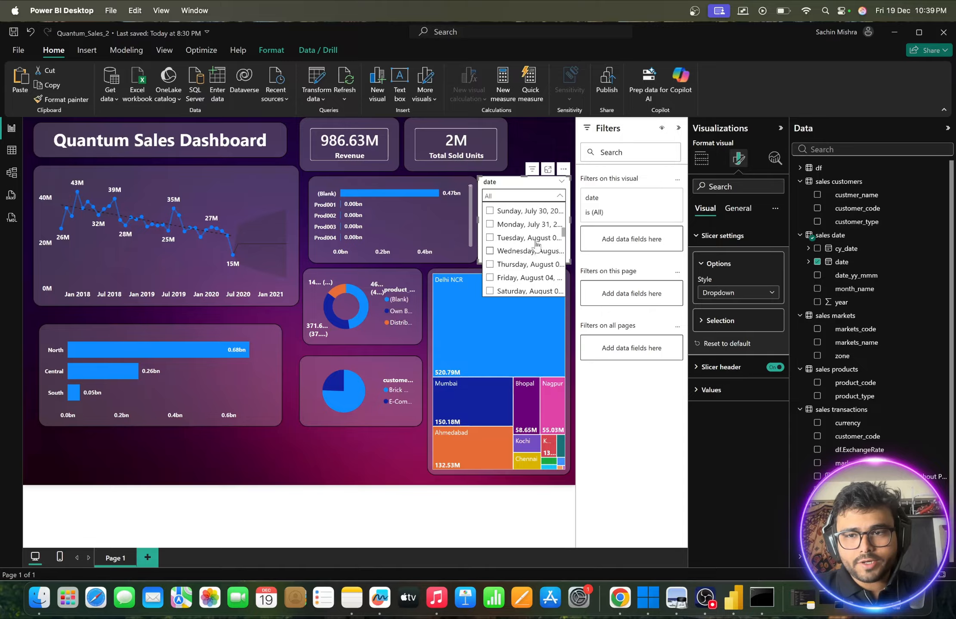
click(817, 289)
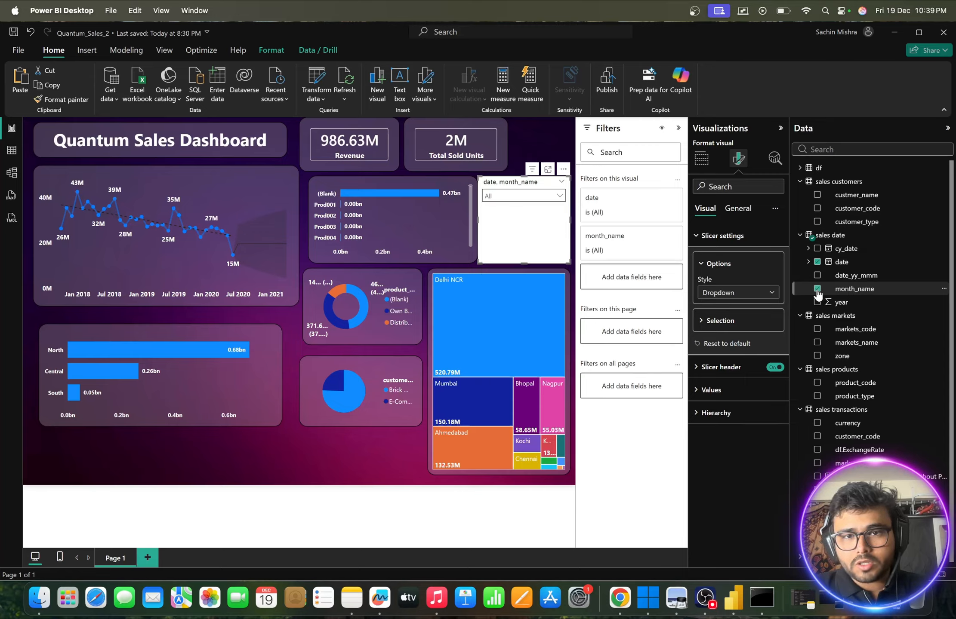
click(559, 196)
scroll(544, 229, down, 3)
scroll(544, 229, down, 3)
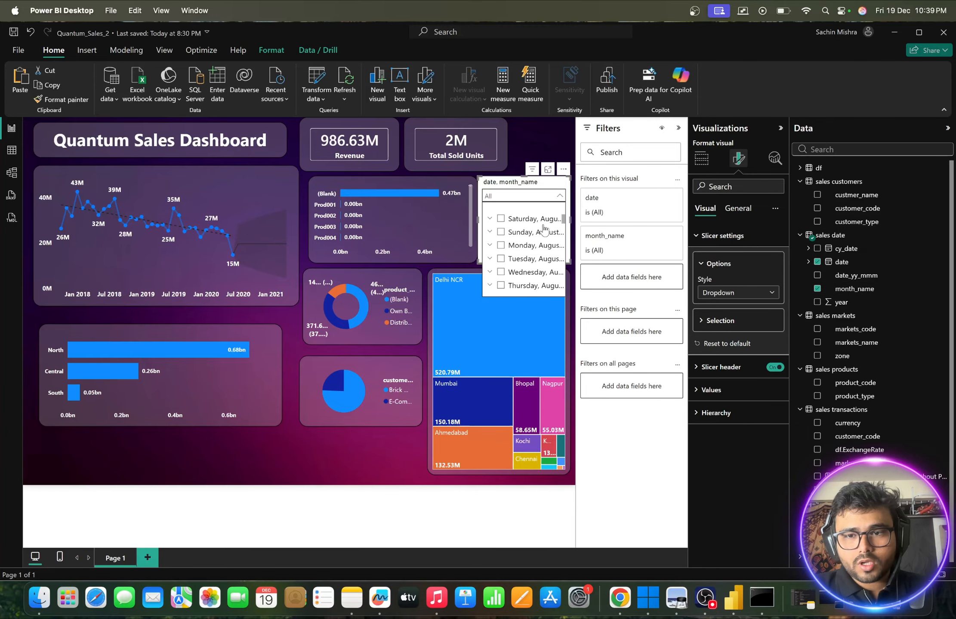
scroll(544, 229, up, 4)
click(817, 262)
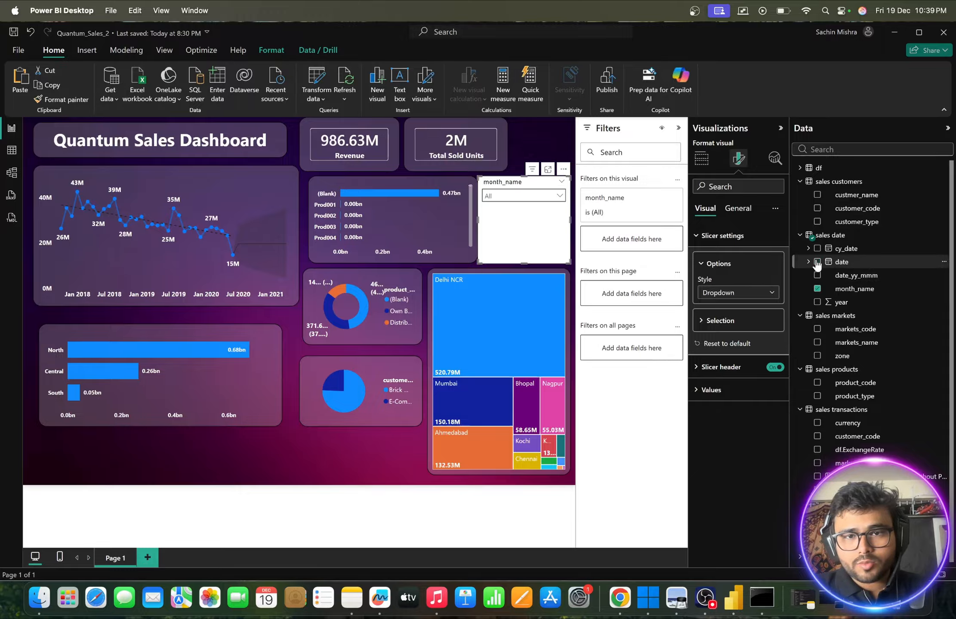
- Test the month_name slicer by filtering the dashboard to April, examining the forecast line chart, and clearing the selection
click(558, 196)
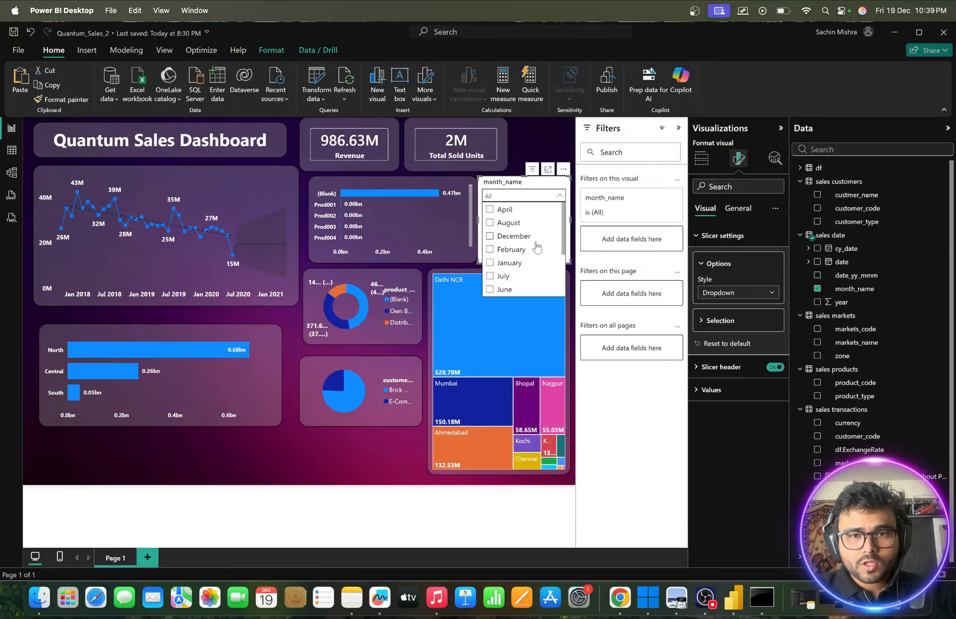
scroll(538, 245, down, 3)
scroll(537, 247, up, 3)
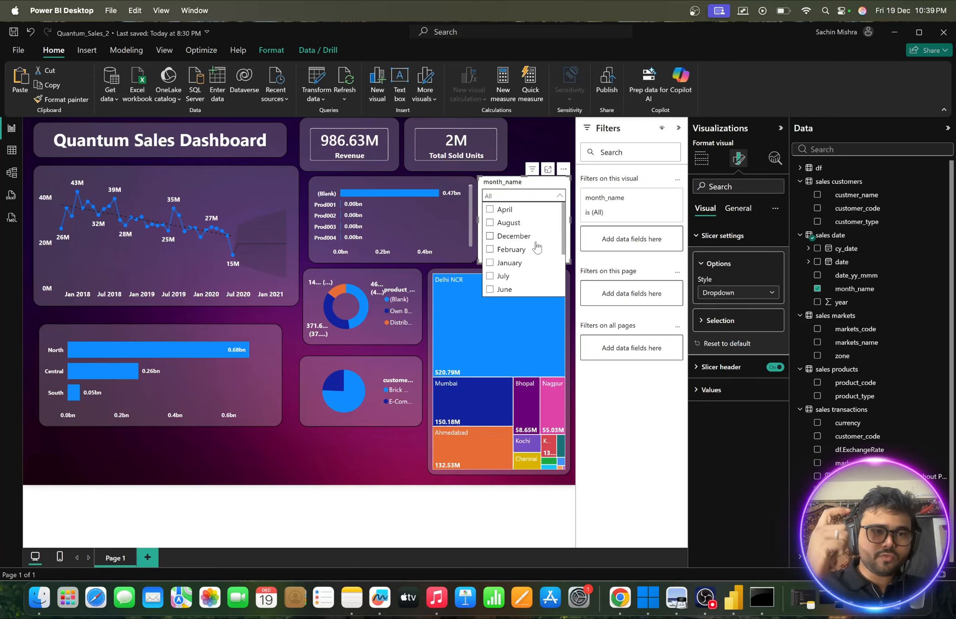
click(490, 210)
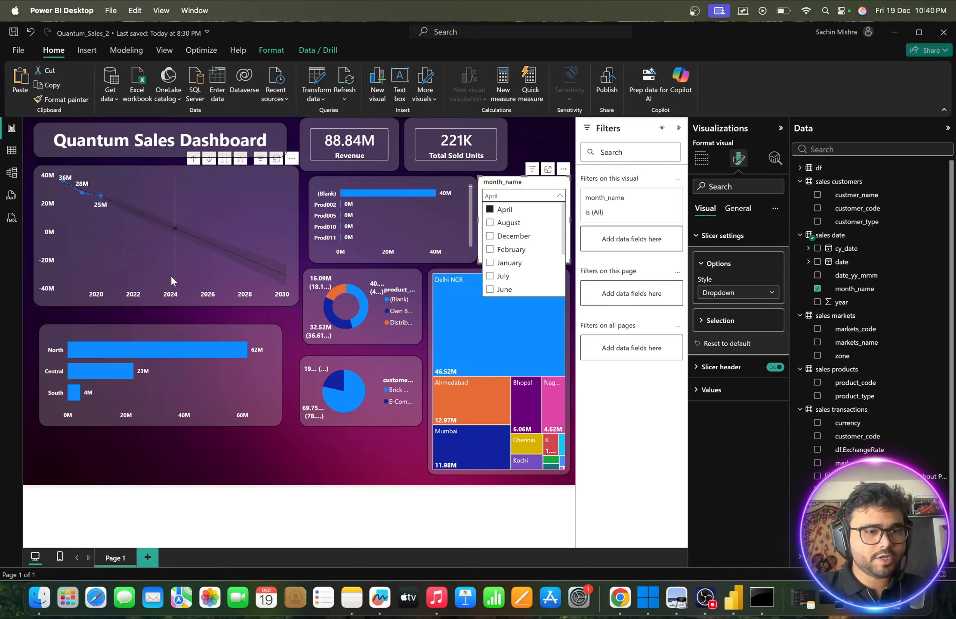
mouse_move(282, 279)
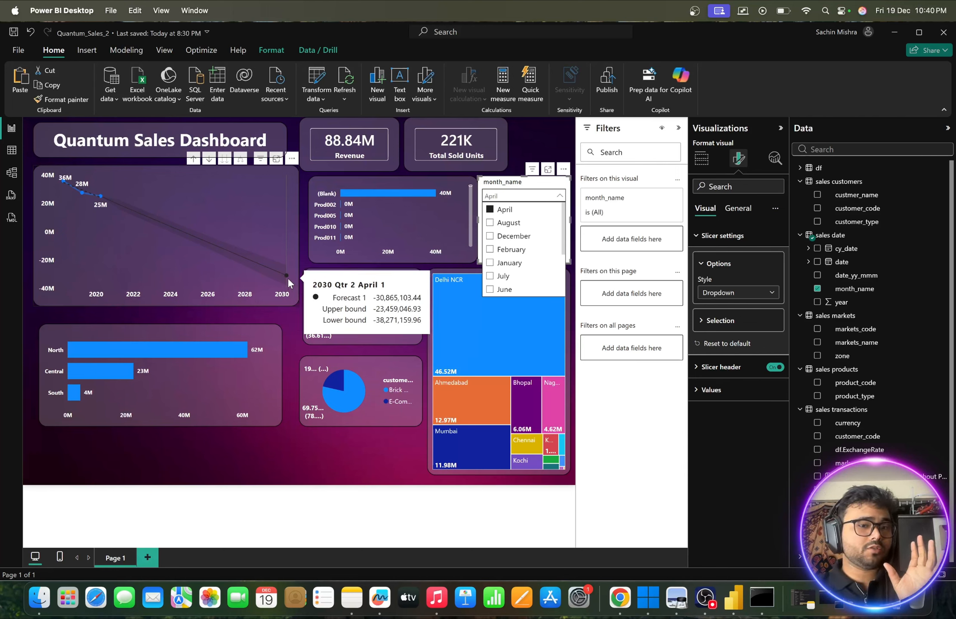
click(490, 210)
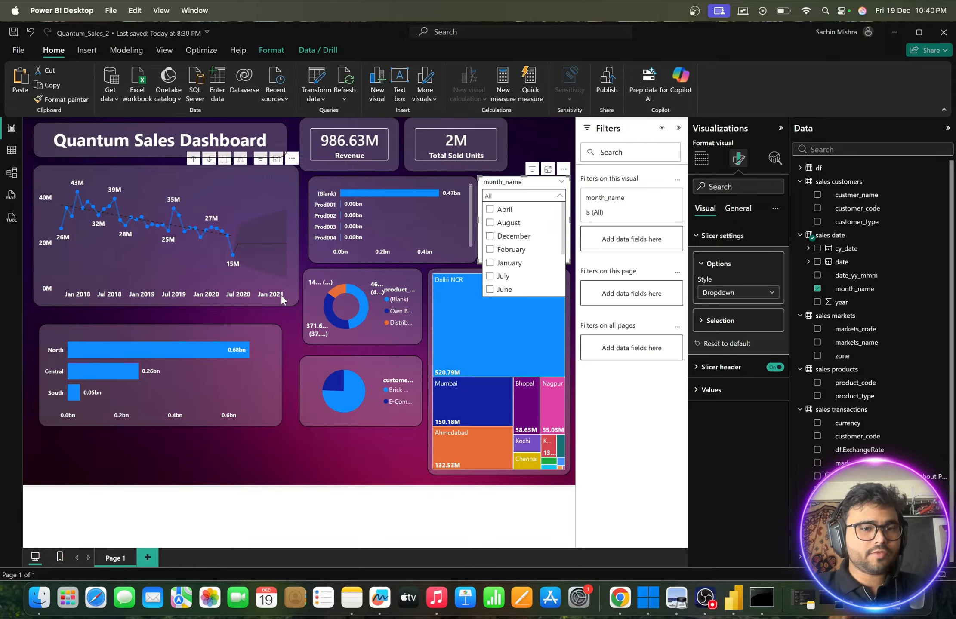
mouse_move(285, 255)
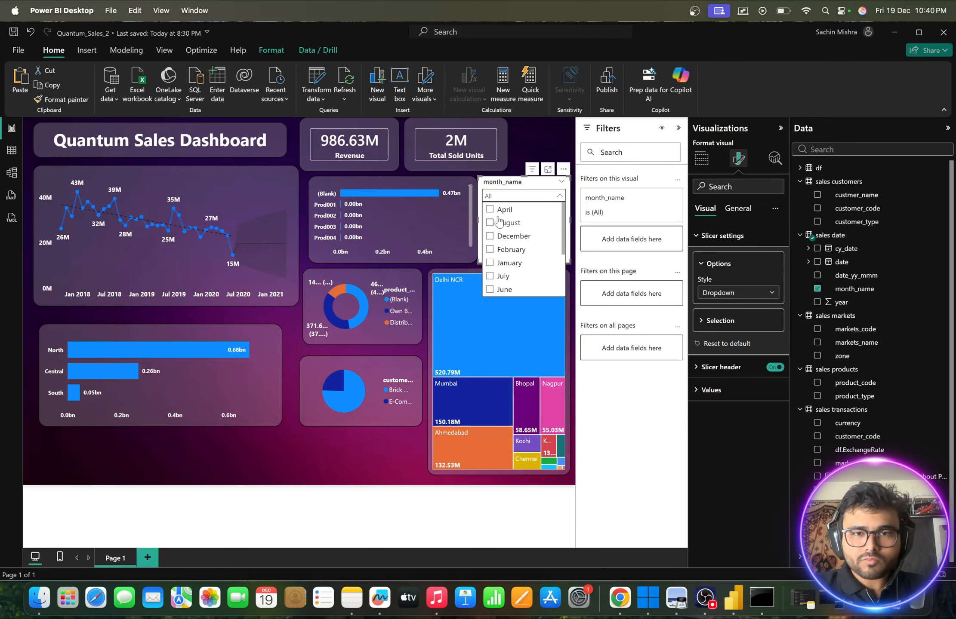
click(560, 195)
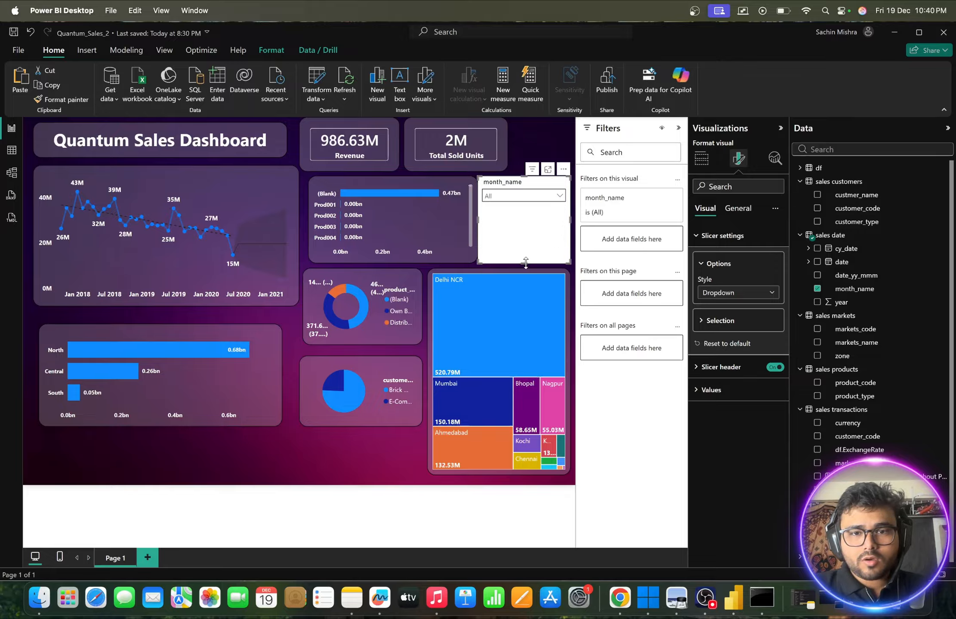
- Reduce the month_name slicer's height and copy the sales trend line chart's formatting onto it with Format Painter
drag(525, 263, 526, 201)
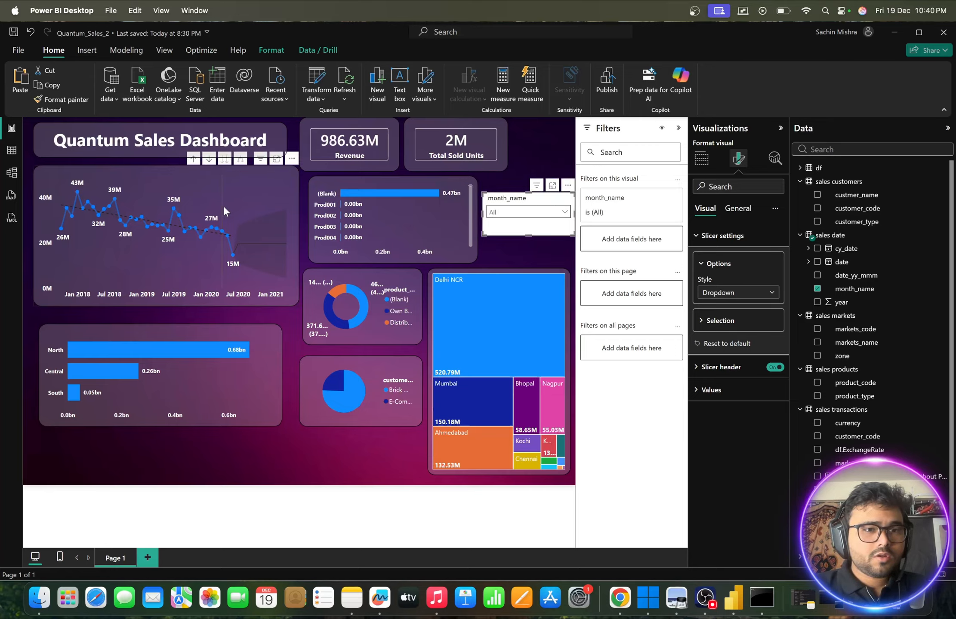
click(230, 188)
click(45, 100)
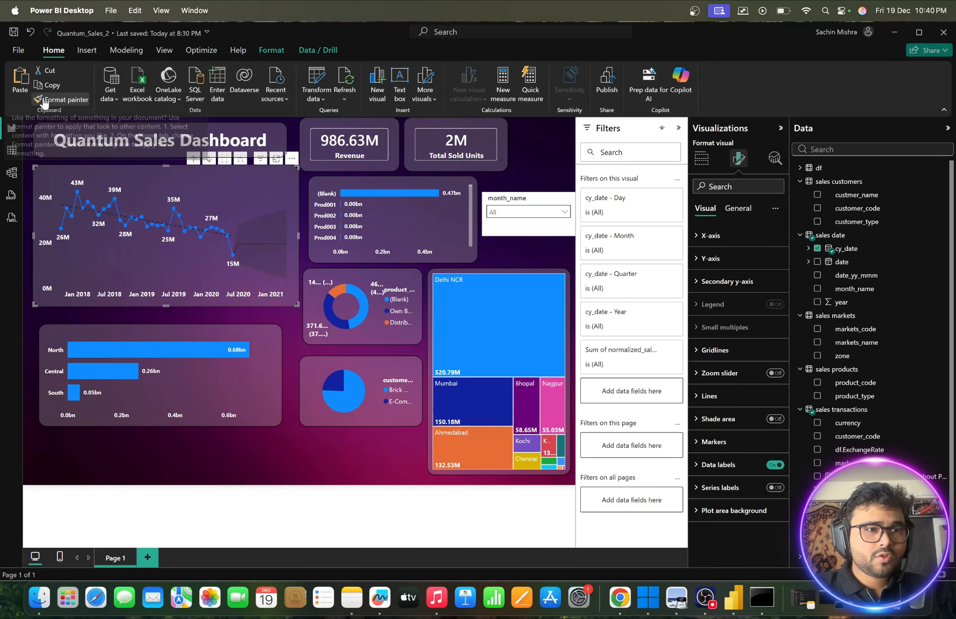
click(540, 198)
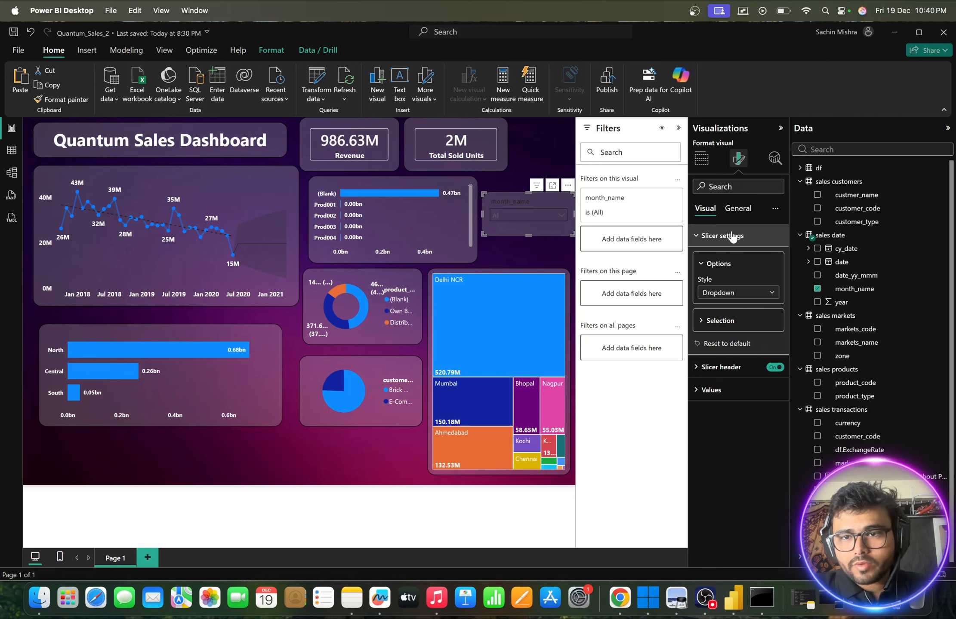
- Make the month_name slicer's header text white and bold
click(697, 236)
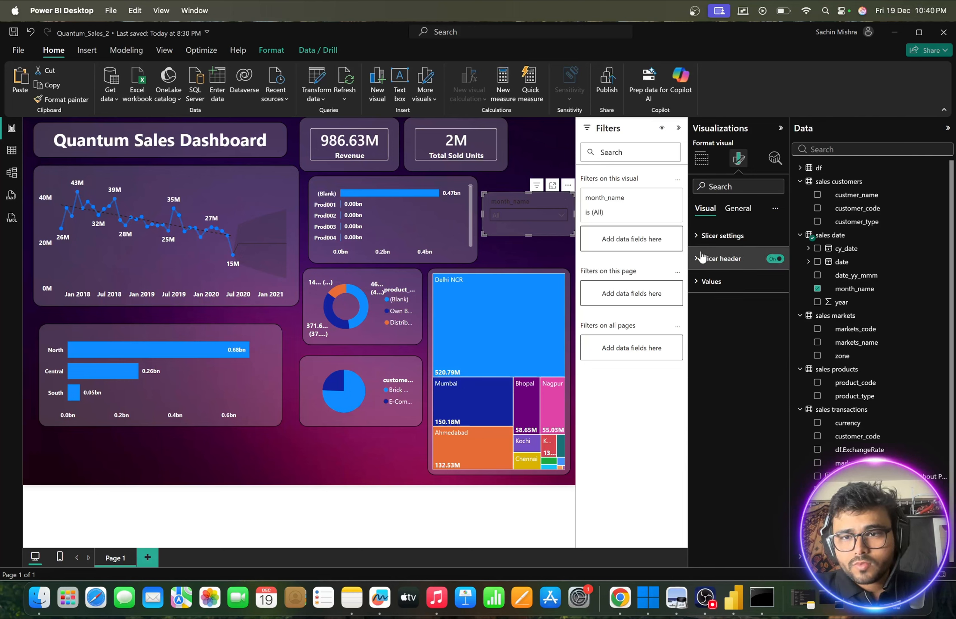
click(737, 209)
click(709, 281)
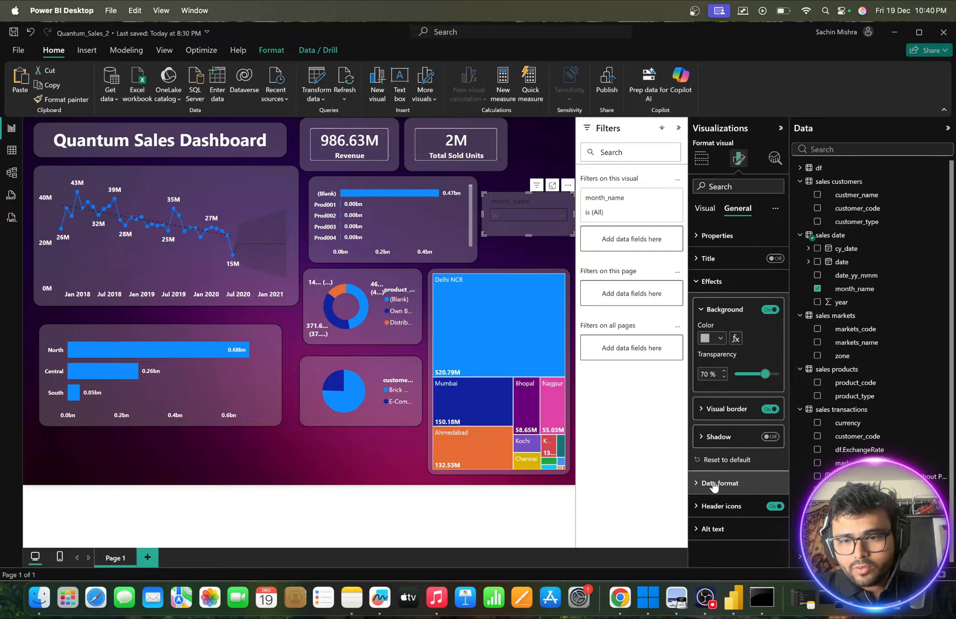
click(705, 208)
click(706, 259)
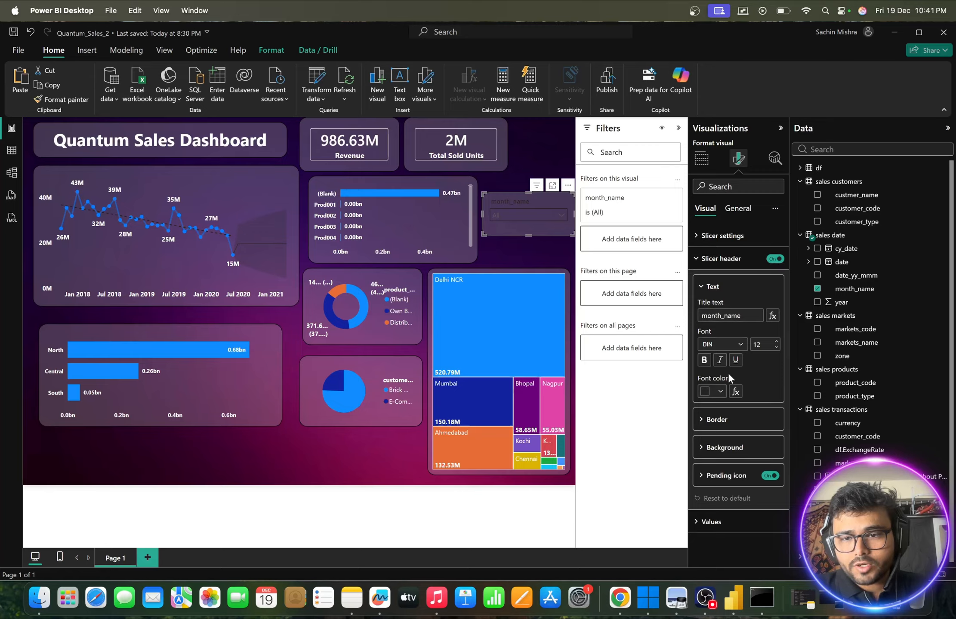
click(723, 392)
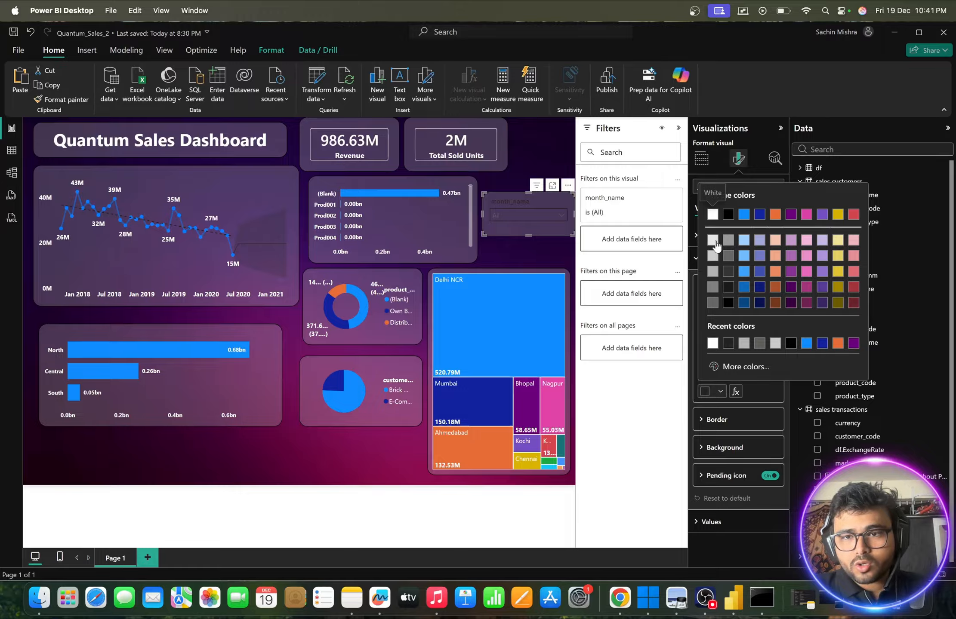
click(716, 223)
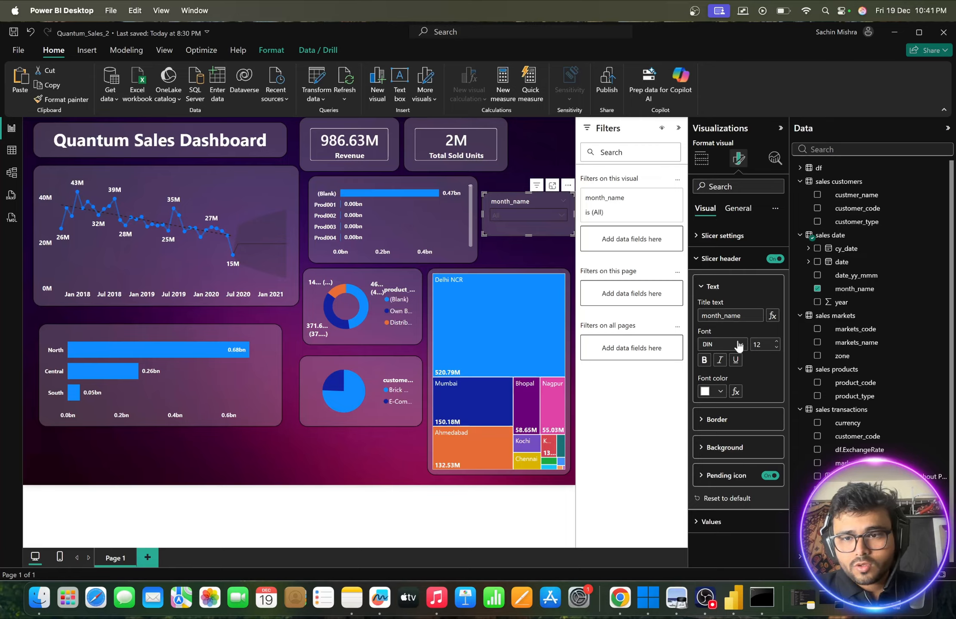
click(704, 360)
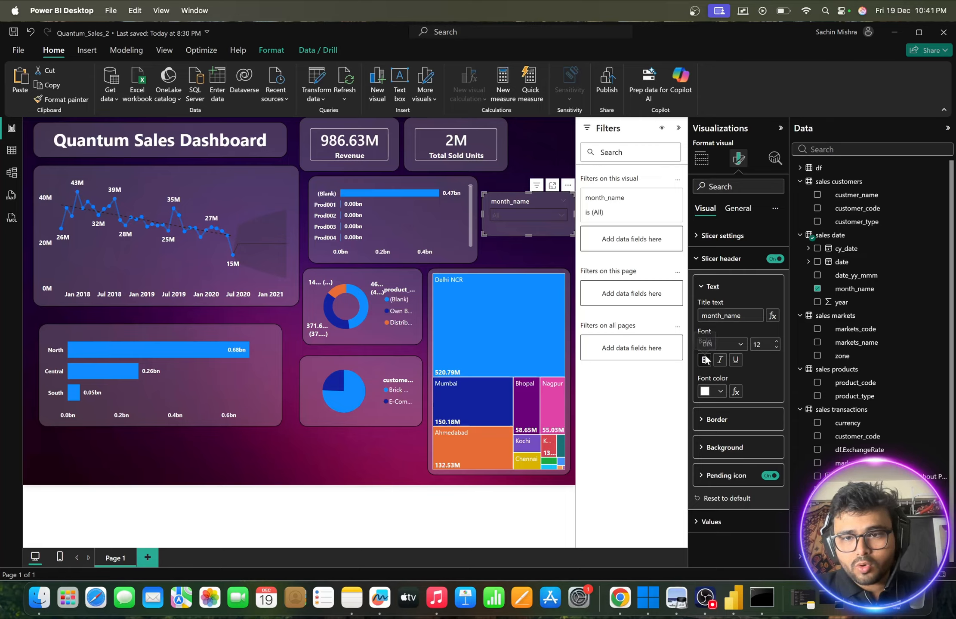
- Change the slicer header's title text to Month Name
click(705, 315)
key(BackSpace)
text(M)
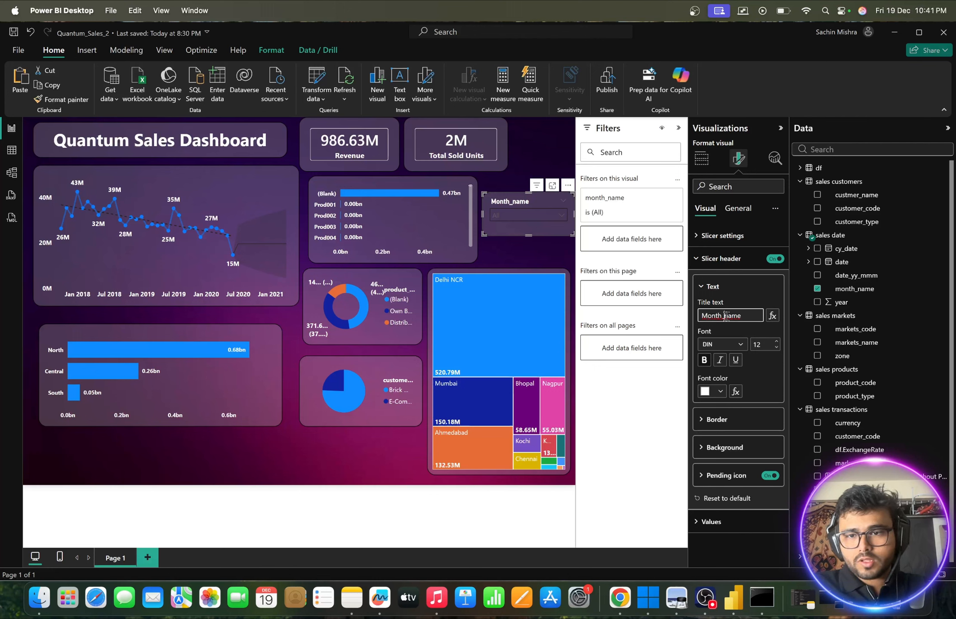
click(726, 316)
key(BackSpace)
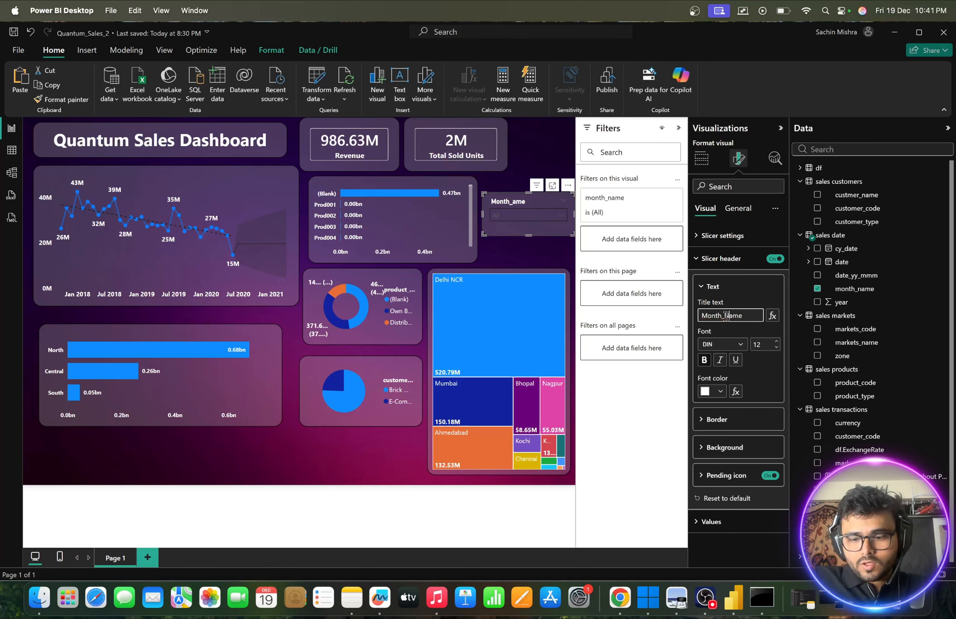
key(BackSpace)
text(N)
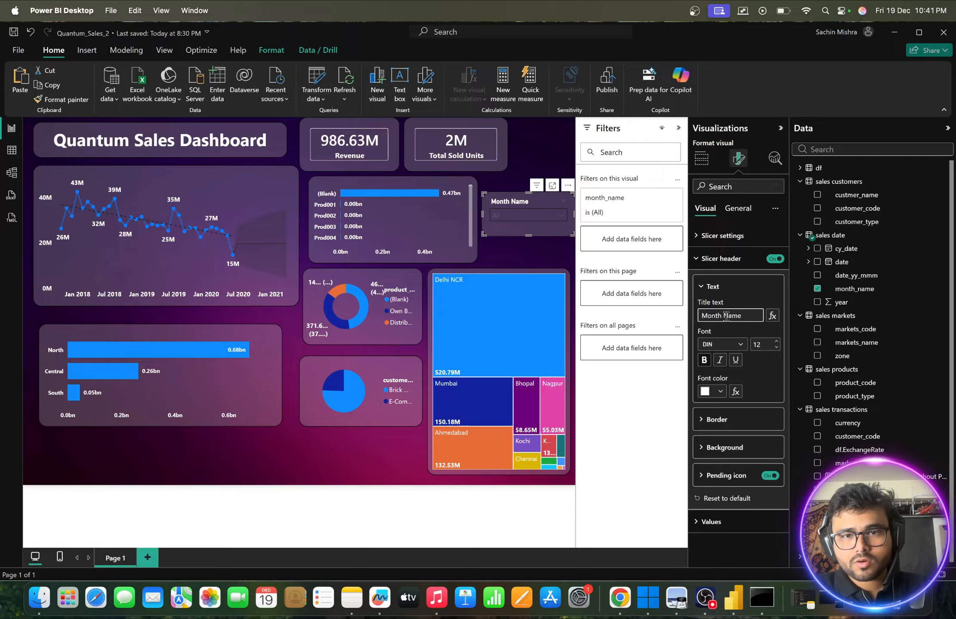
click(745, 331)
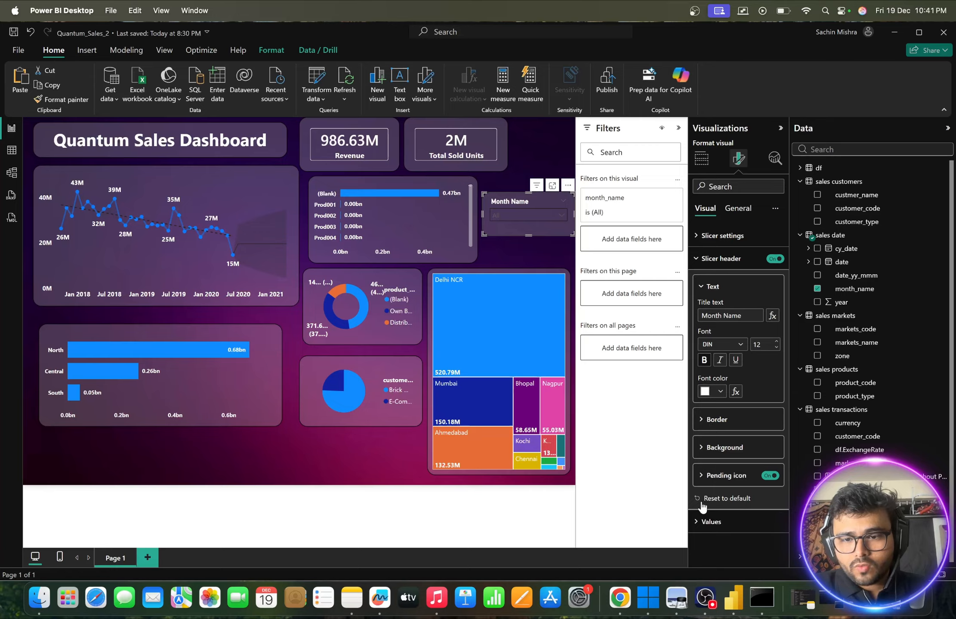
- Make the Month Name slicer's values text white and bold
click(701, 523)
scroll(711, 488, down, 3)
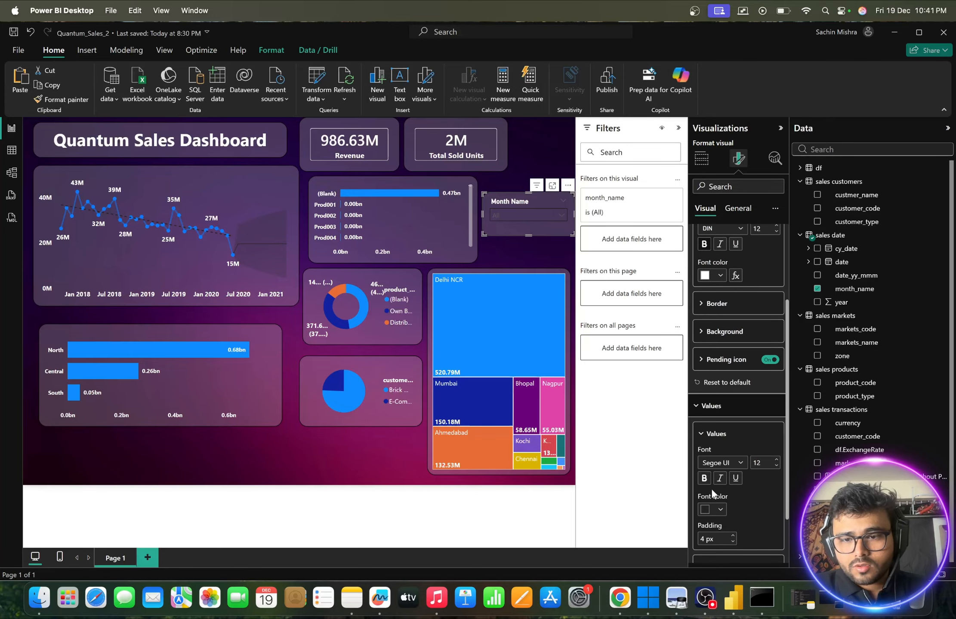
click(720, 510)
click(713, 336)
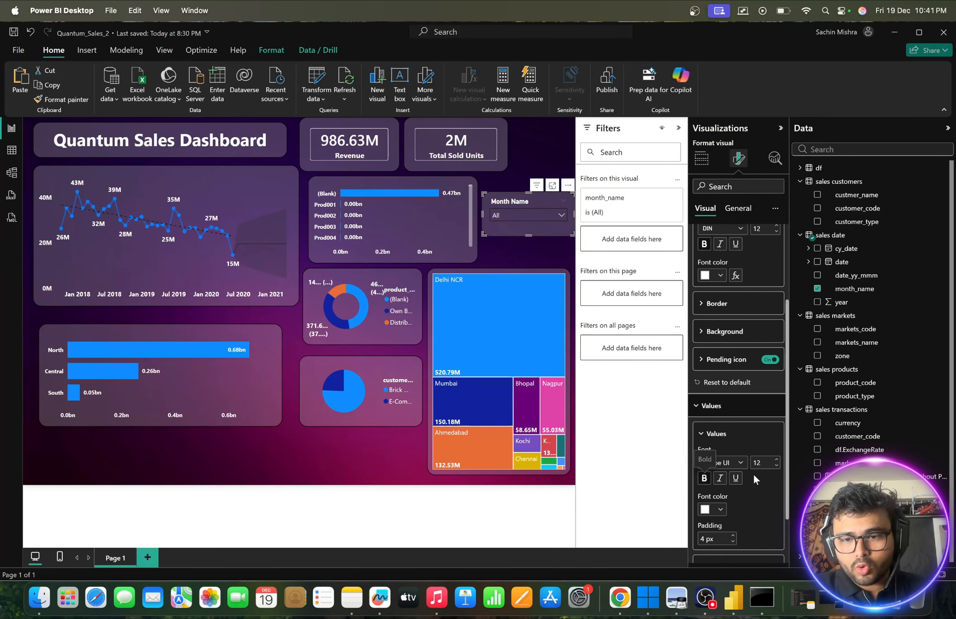
scroll(754, 490, down, 3)
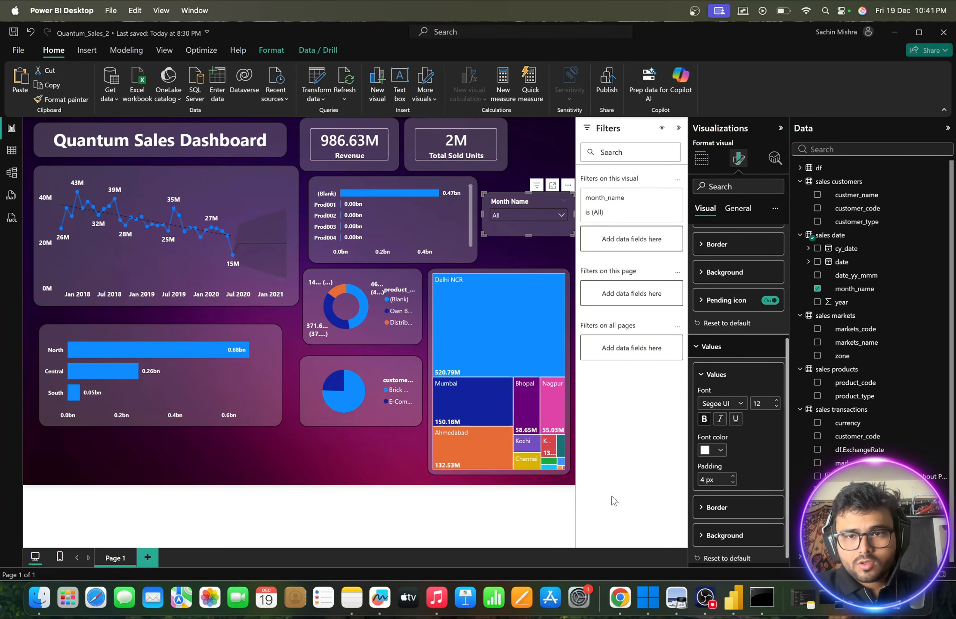
- Check how the month entries display in the Month Name slicer's expanded dropdown list
click(782, 129)
click(630, 231)
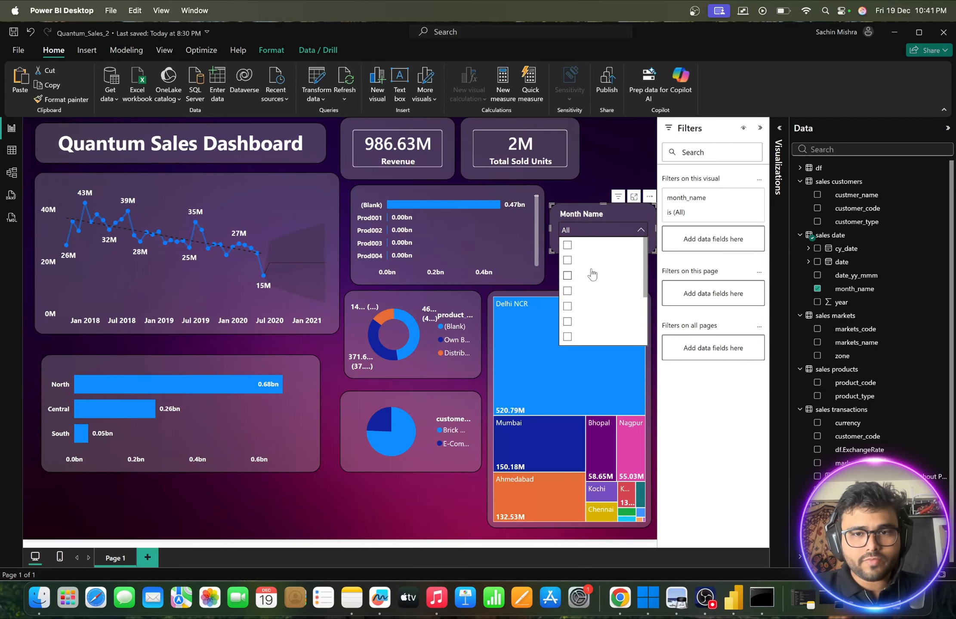
click(612, 208)
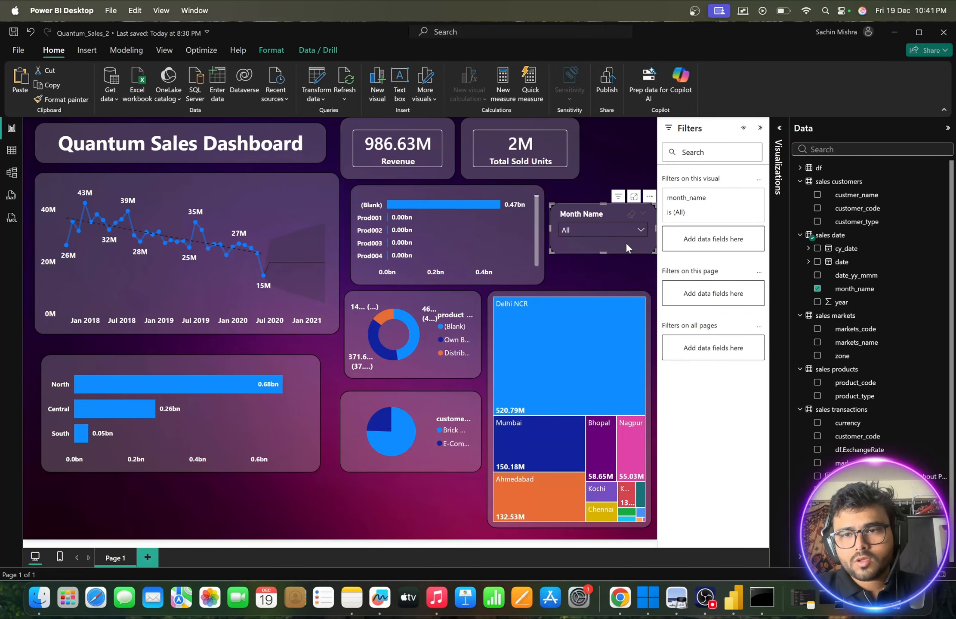
click(779, 130)
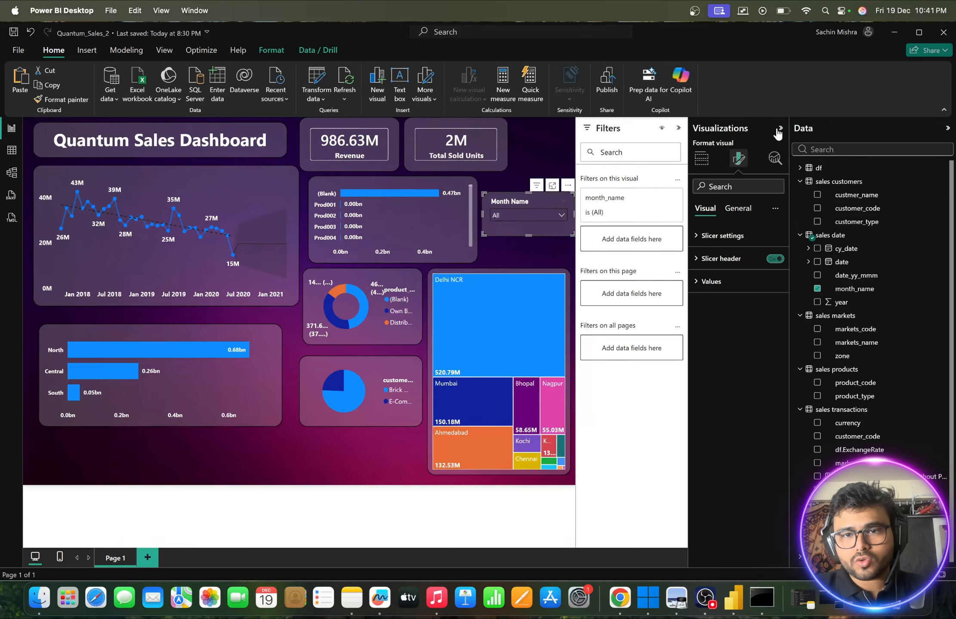
- Try a white background for the Month Name slicer's values and undo it
click(694, 281)
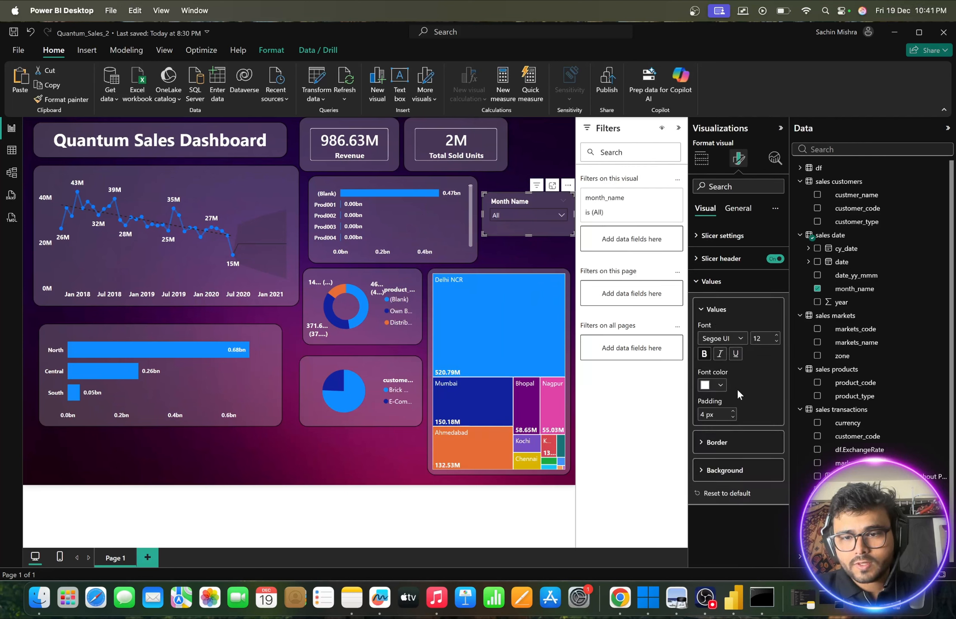
click(703, 471)
click(720, 500)
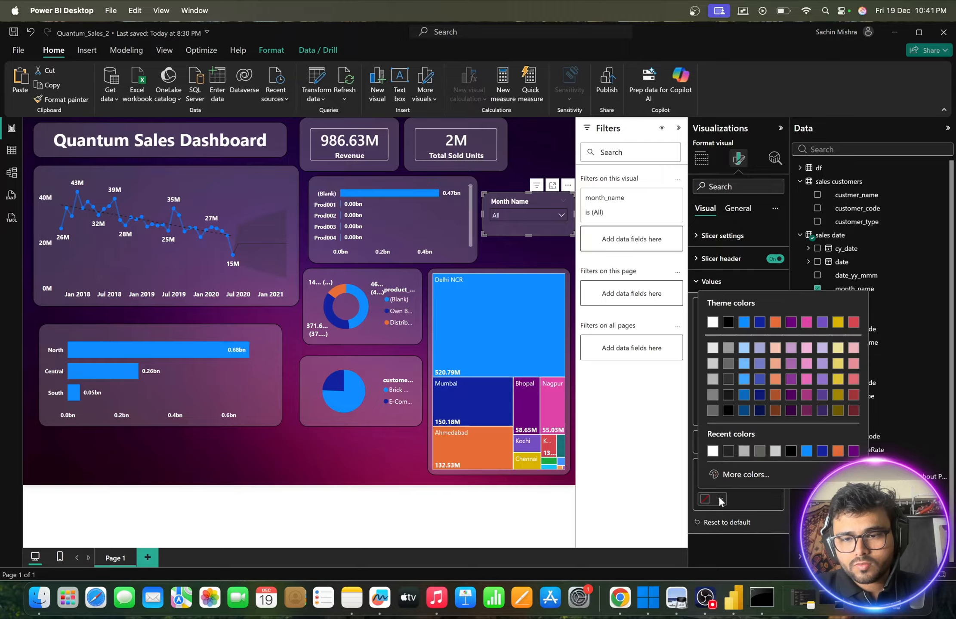
click(715, 328)
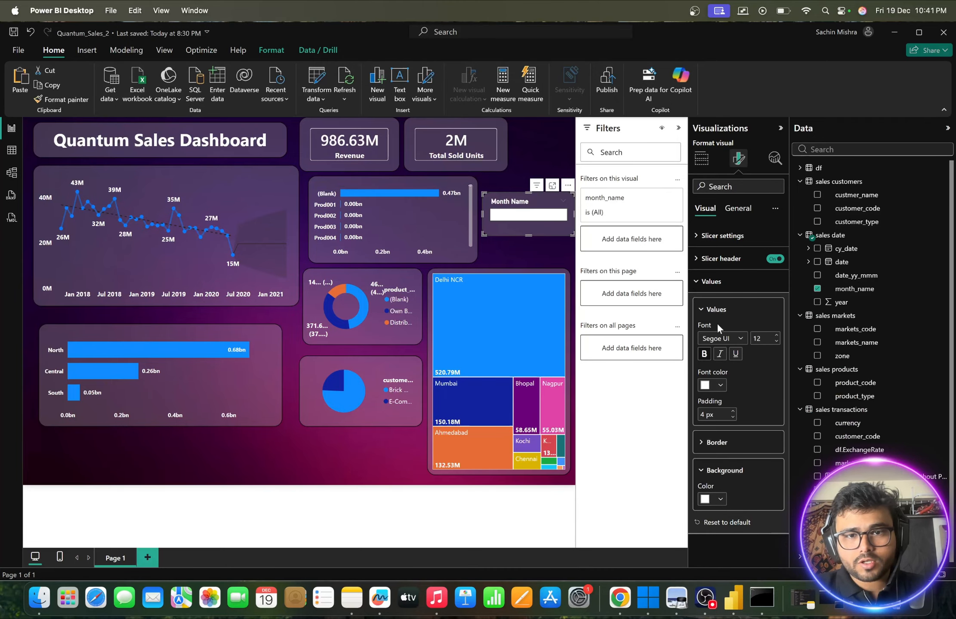
click(720, 498)
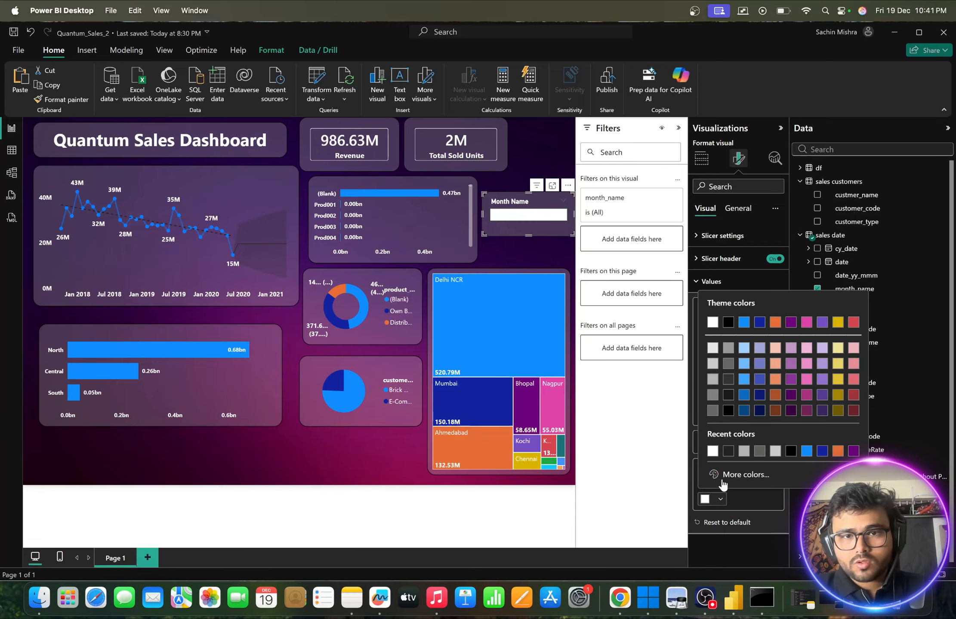
key(ctrl+z)
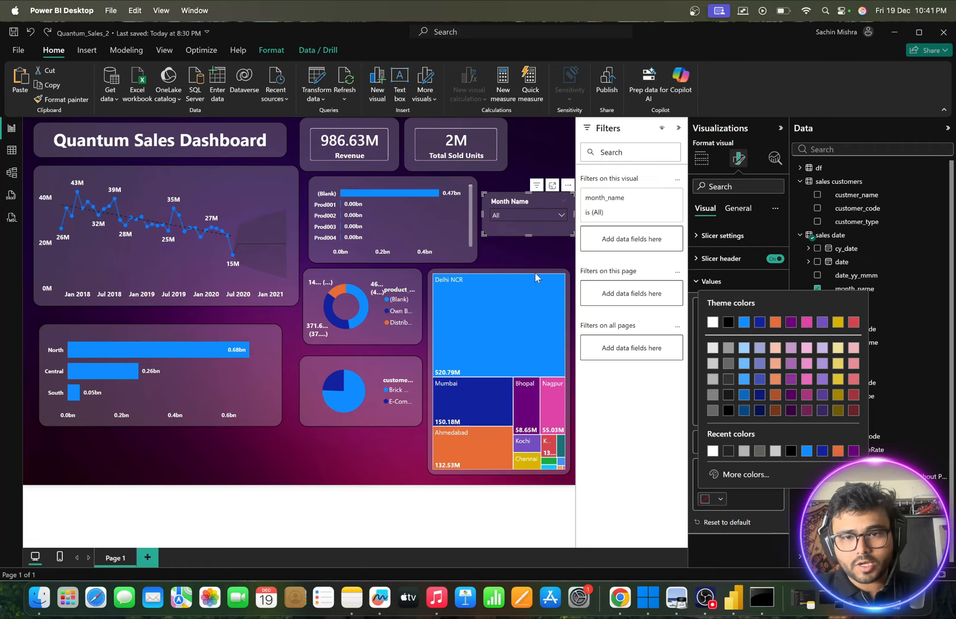
- Examine the Month Name slicer's dropdown list and the color choices for its overall background effect
click(542, 254)
click(539, 215)
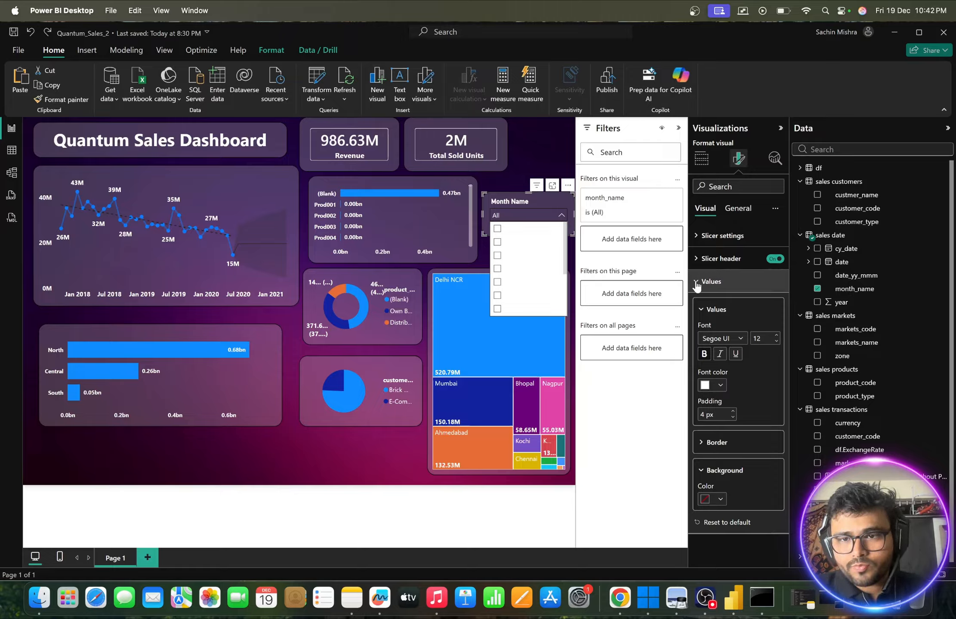
click(737, 209)
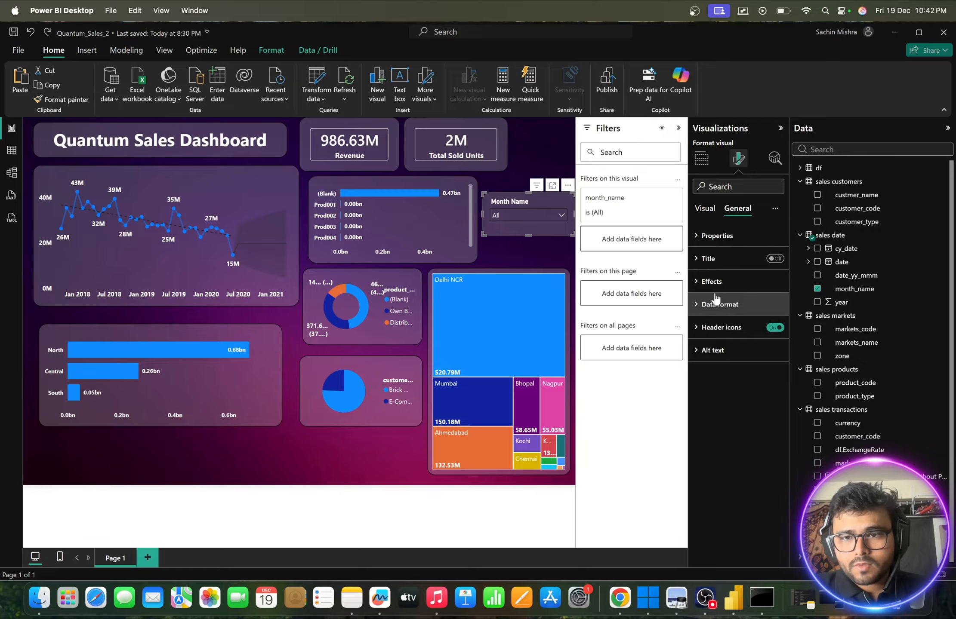
click(700, 283)
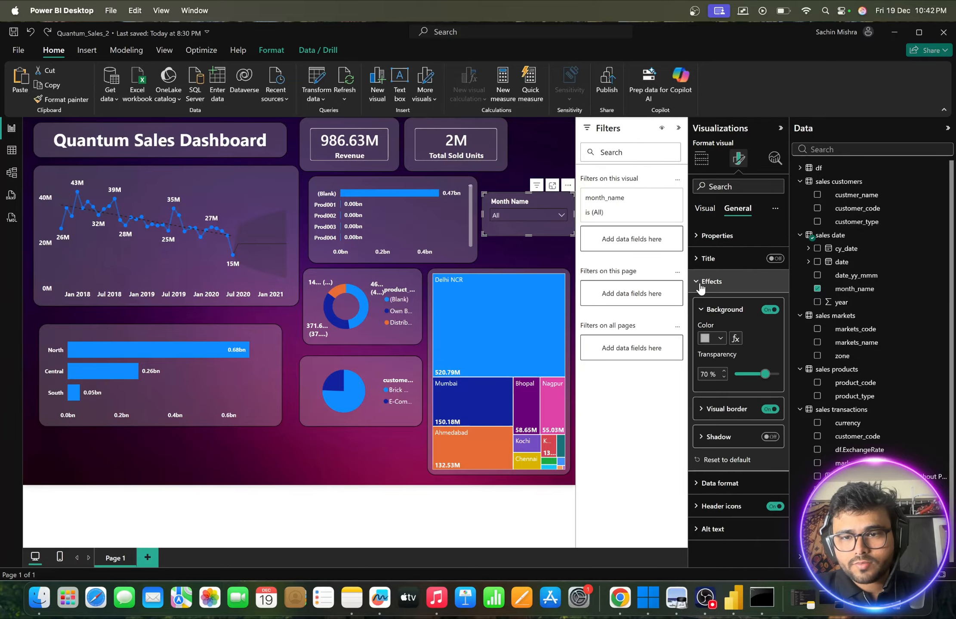
click(720, 339)
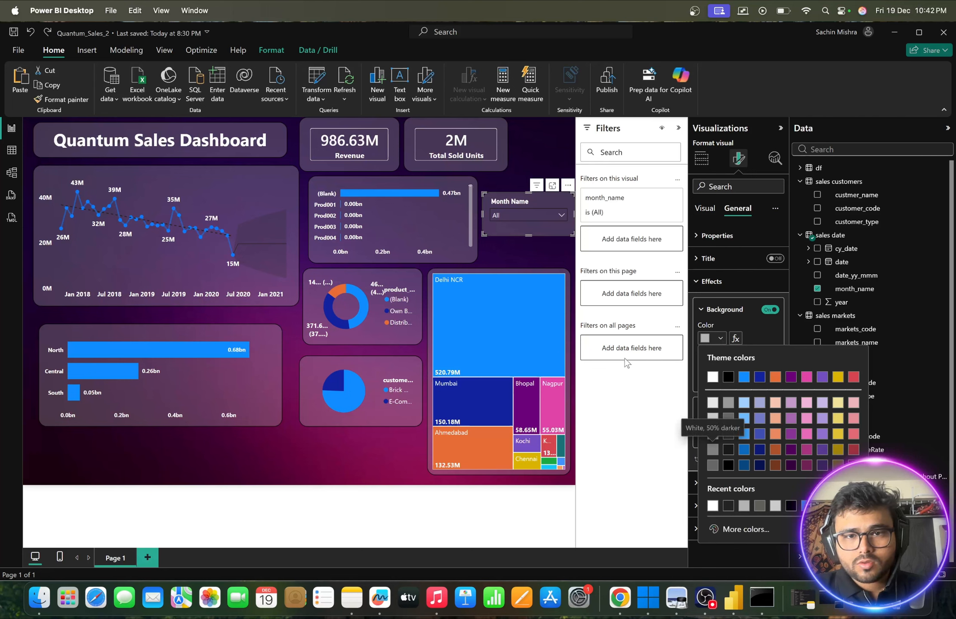
click(555, 211)
click(555, 211)
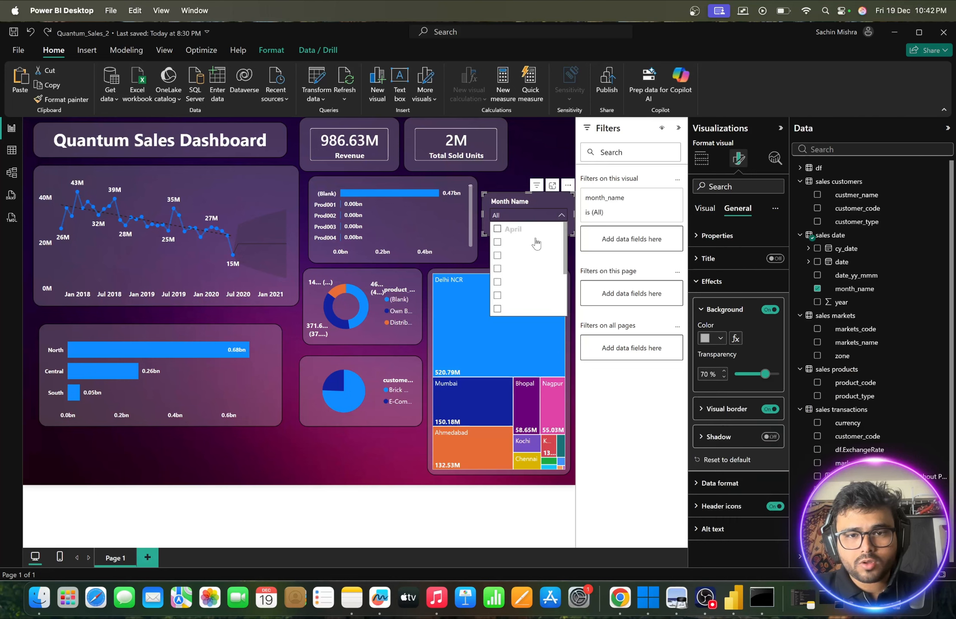
click(719, 339)
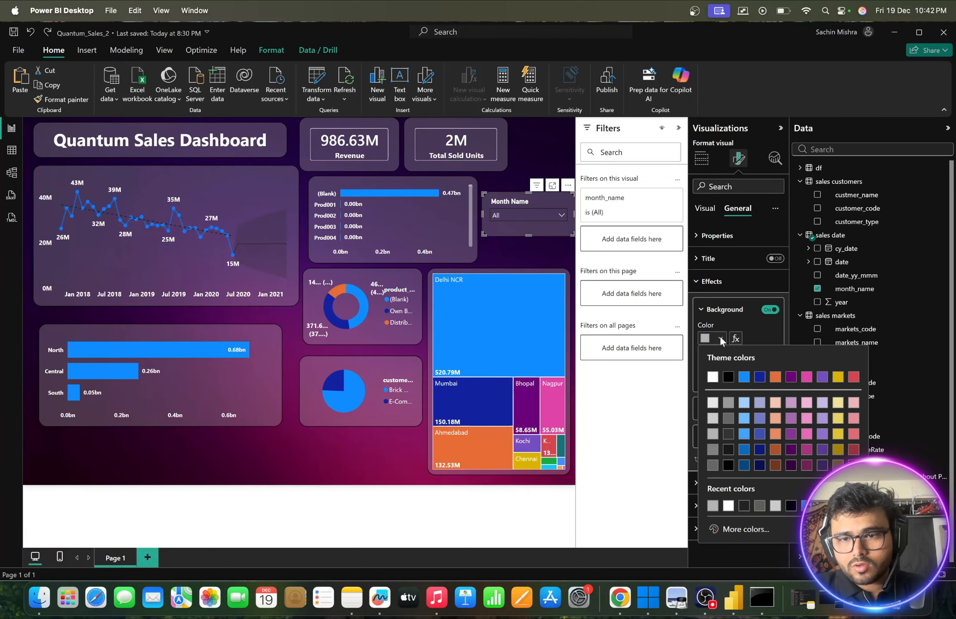
click(754, 326)
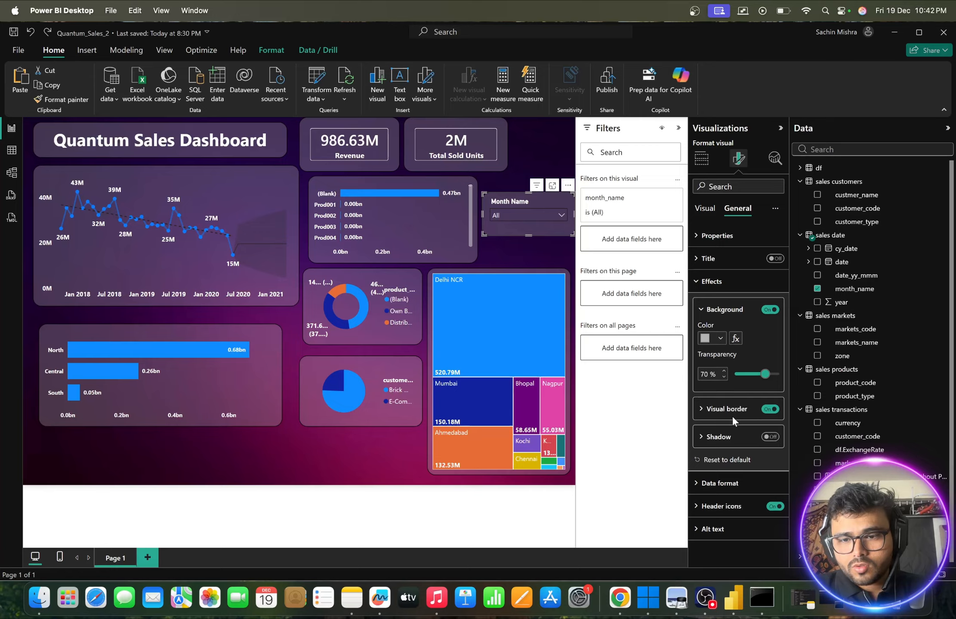
- Look through the months in the slicer's dropdown list down to its end and deselect the slicer
click(561, 215)
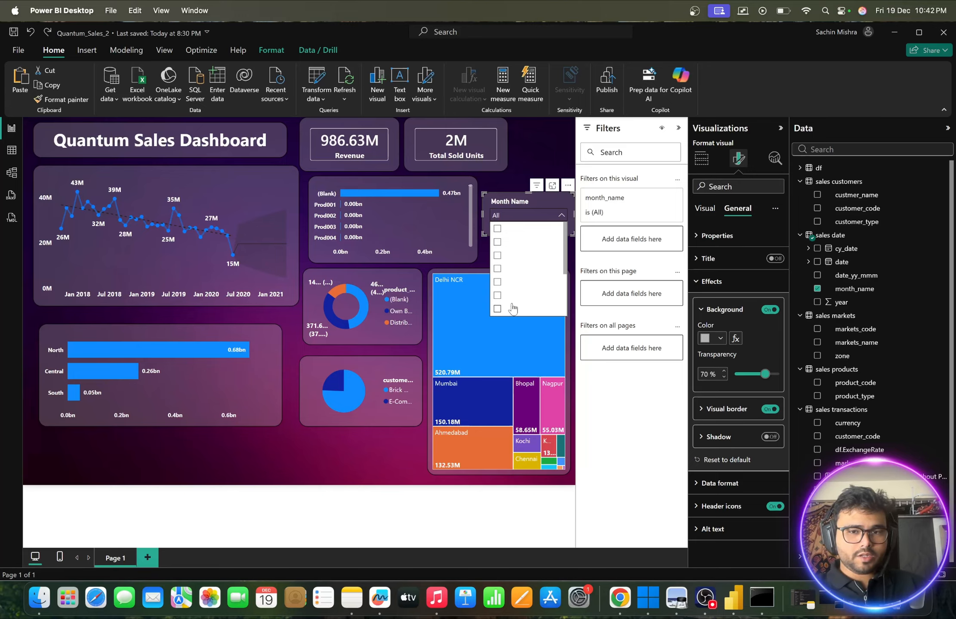
scroll(513, 306, down, 1)
scroll(513, 305, down, 1)
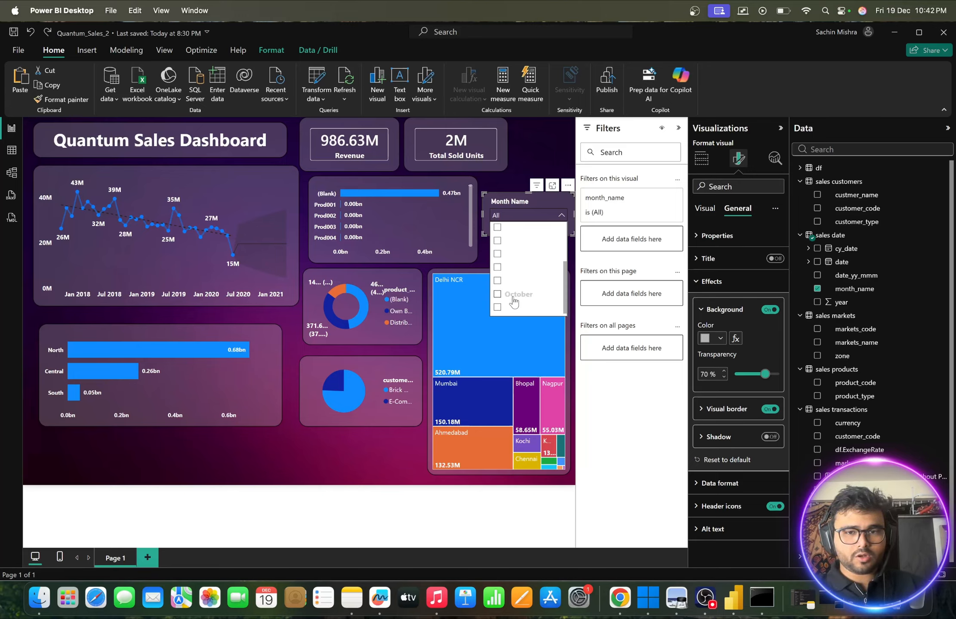
click(513, 171)
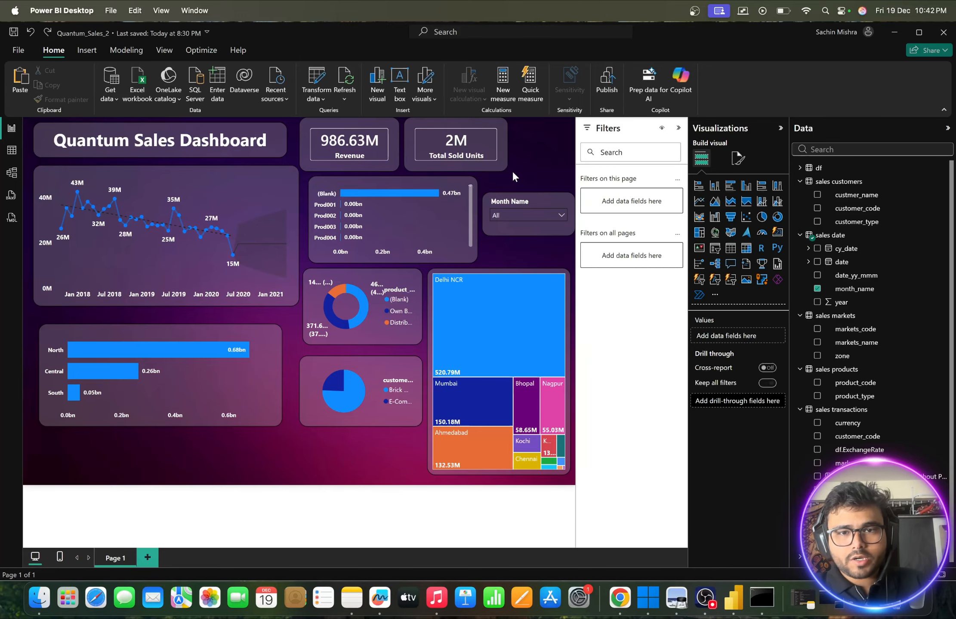
- Move the Month Name slicer below the customer type pie chart and change its style to Tile
drag(515, 194, 369, 437)
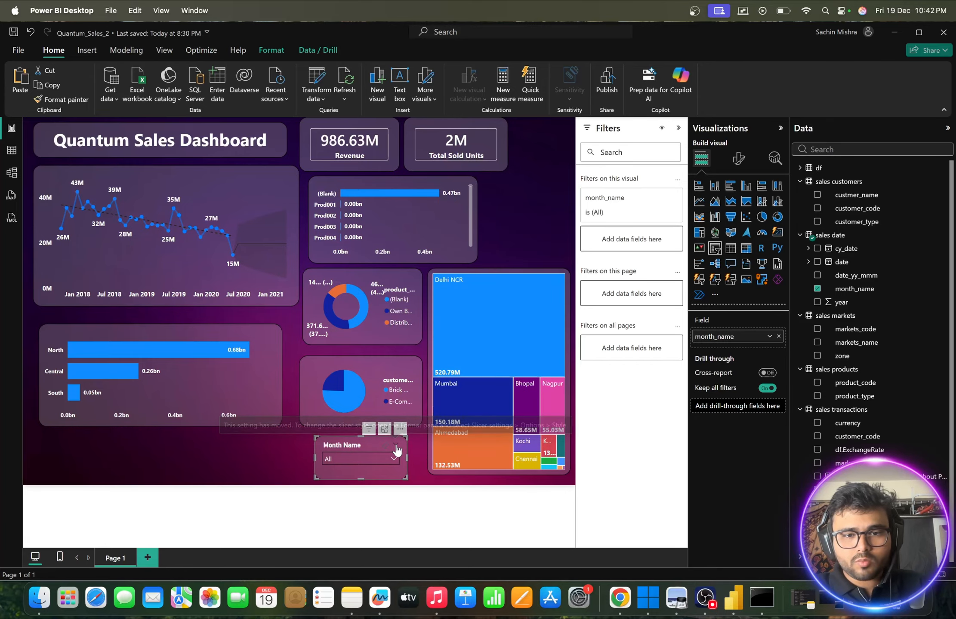
click(740, 166)
click(701, 235)
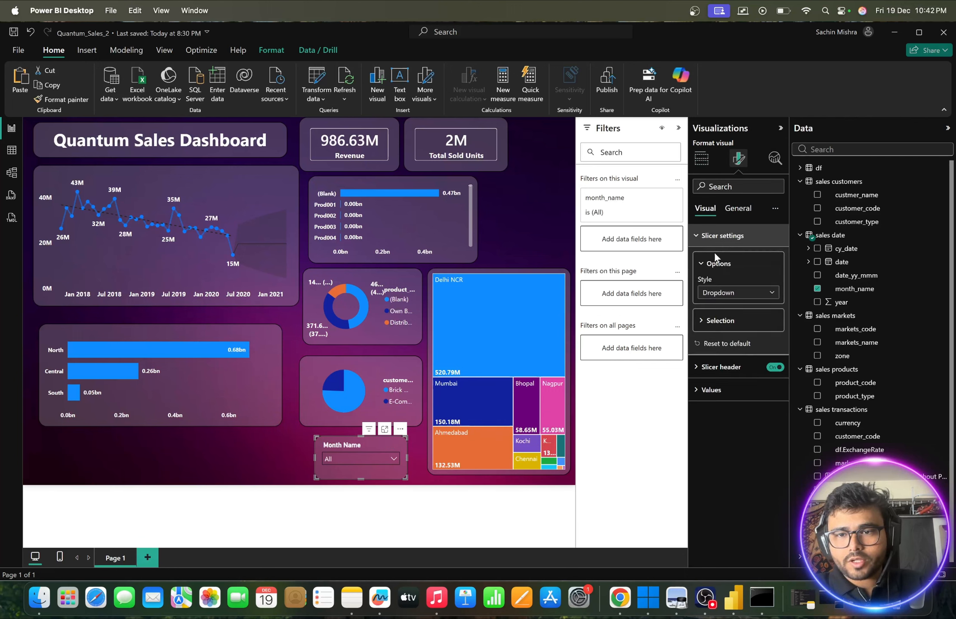
click(738, 293)
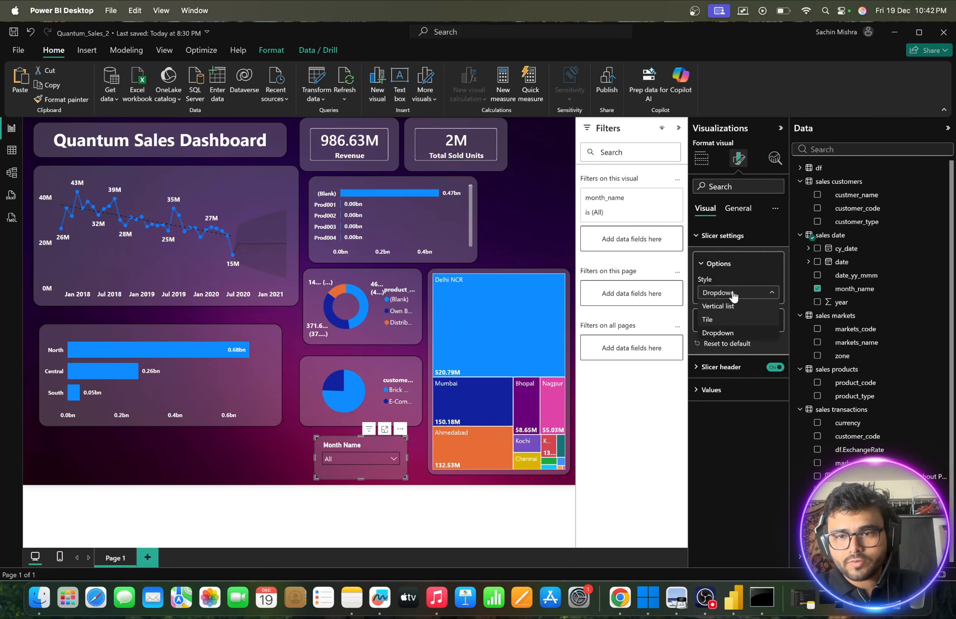
click(727, 320)
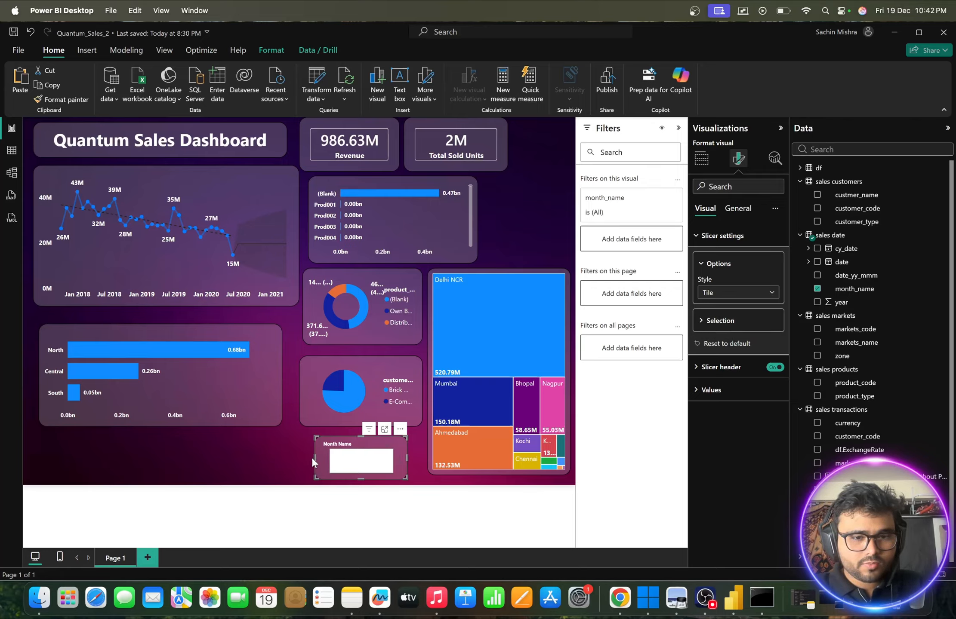
- Change the Month Name slicer's style to Vertical list and check its months down to the last one
click(709, 297)
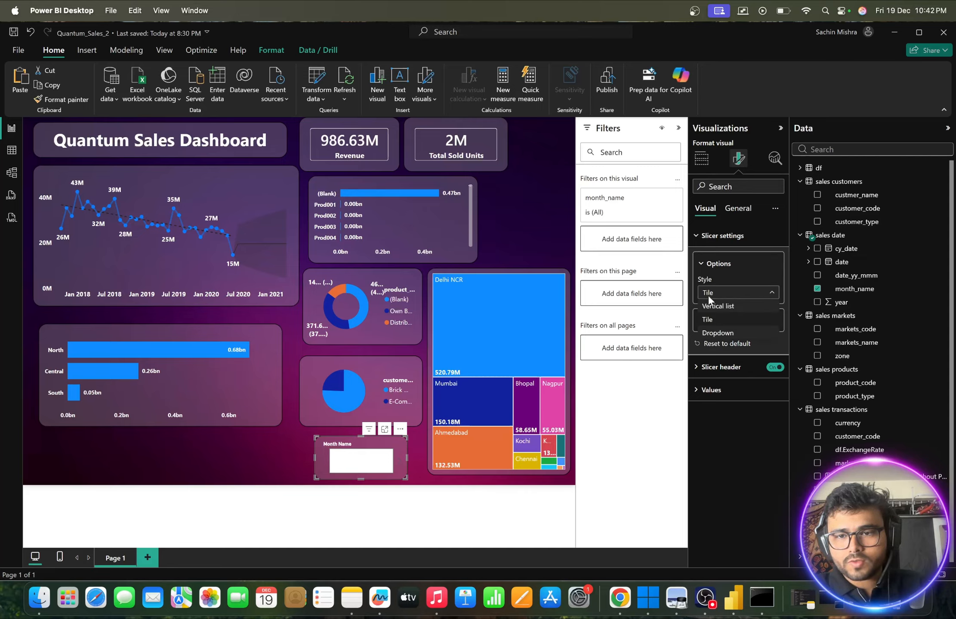
click(717, 305)
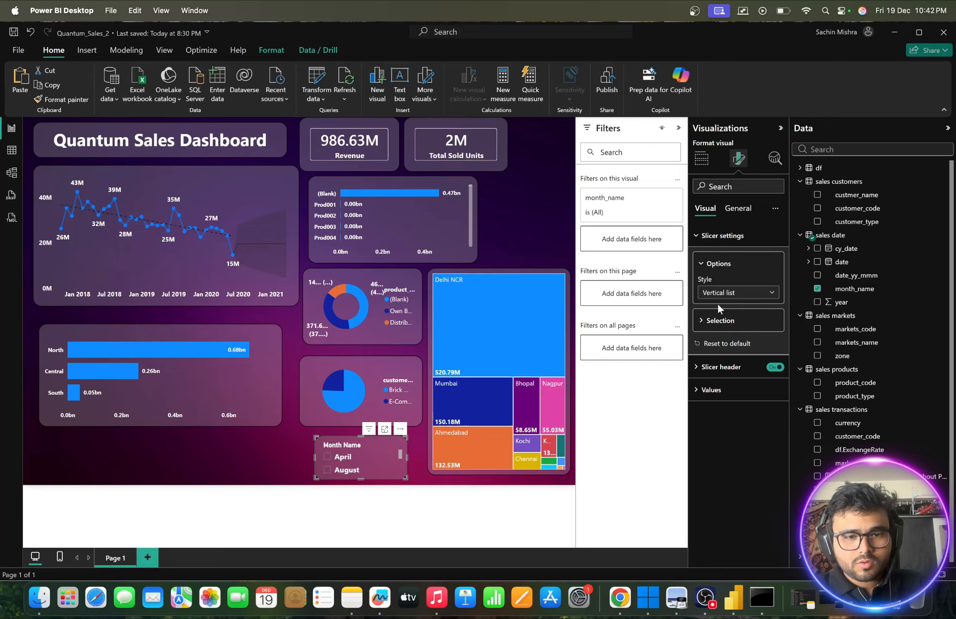
scroll(348, 471, down, 4)
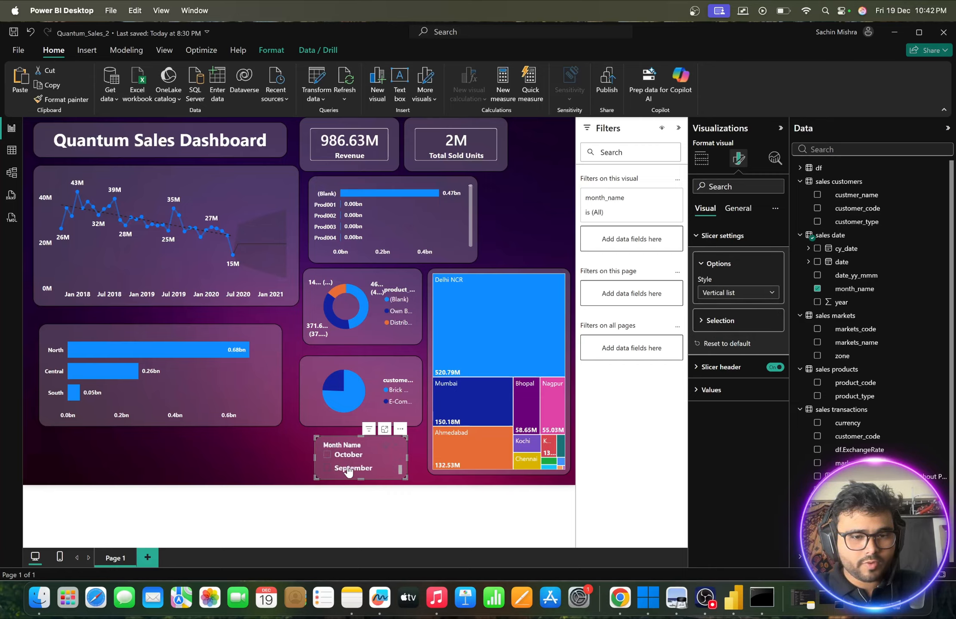
scroll(348, 471, up, 4)
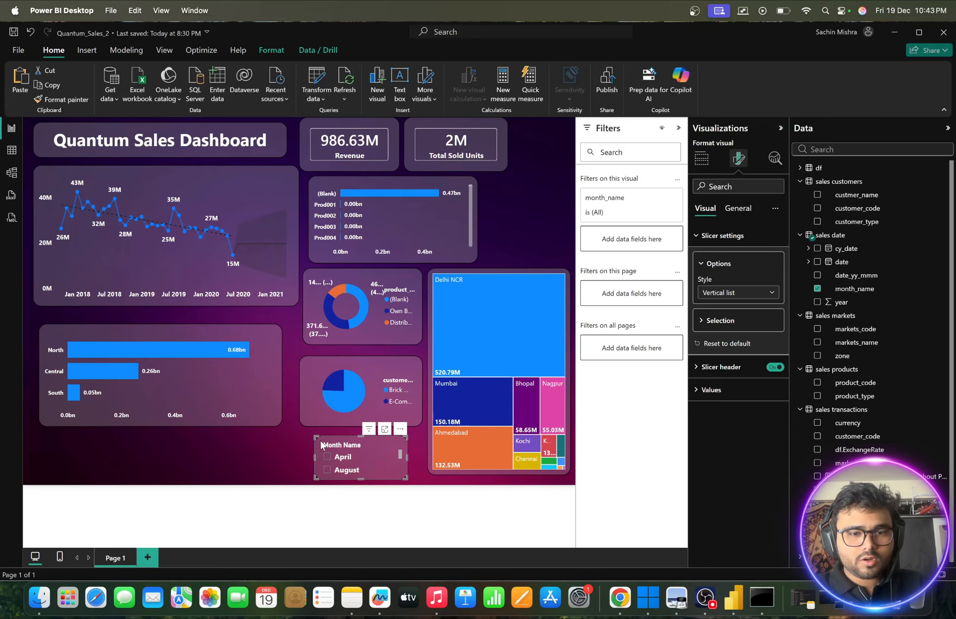
- Move the Month Name slicer beside the product bar chart, above the treemap, and extend its height to roughly match the chart
drag(335, 445, 503, 181)
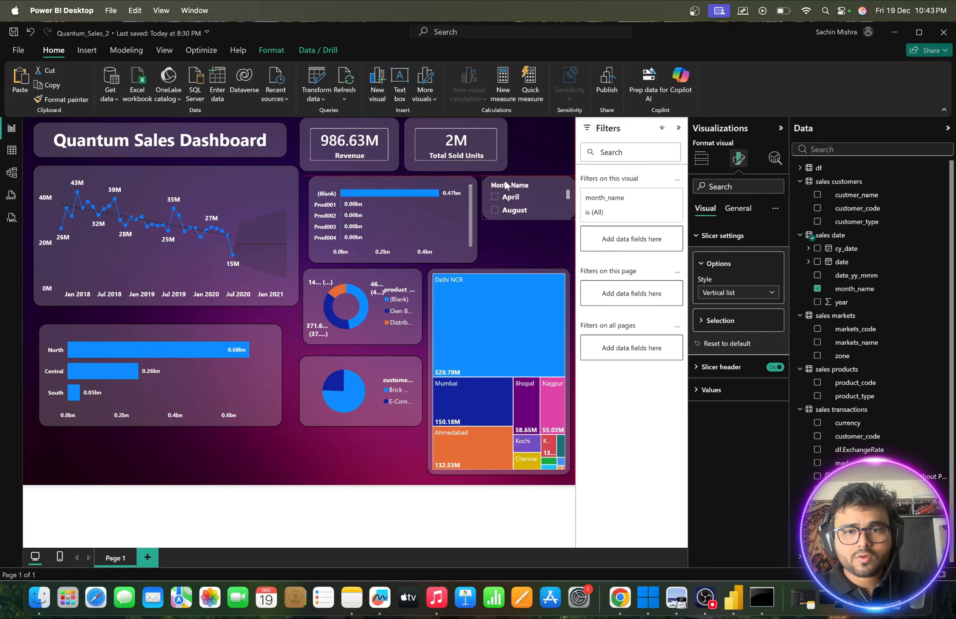
click(507, 185)
drag(525, 221, 525, 255)
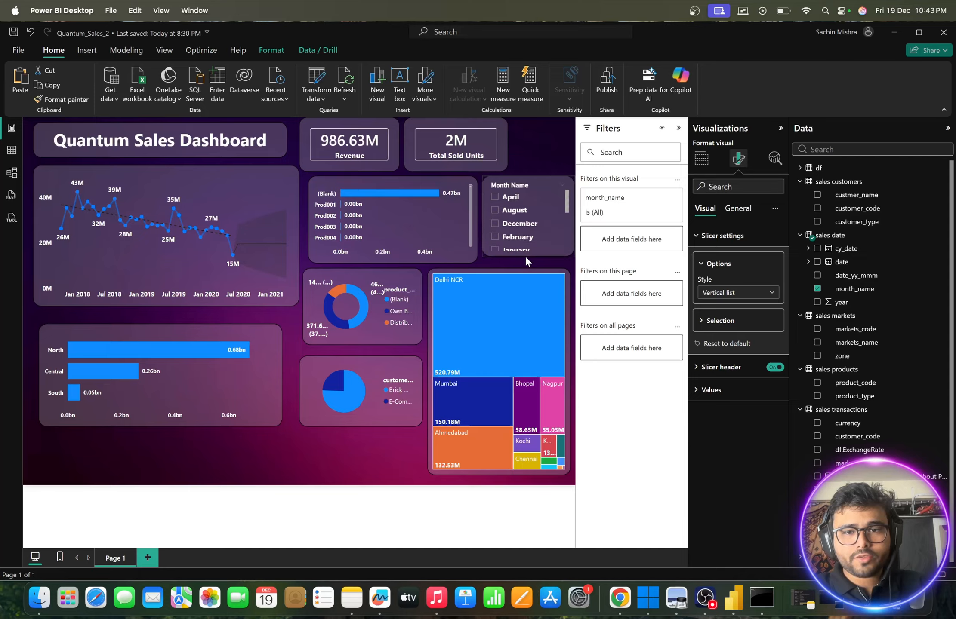
click(533, 146)
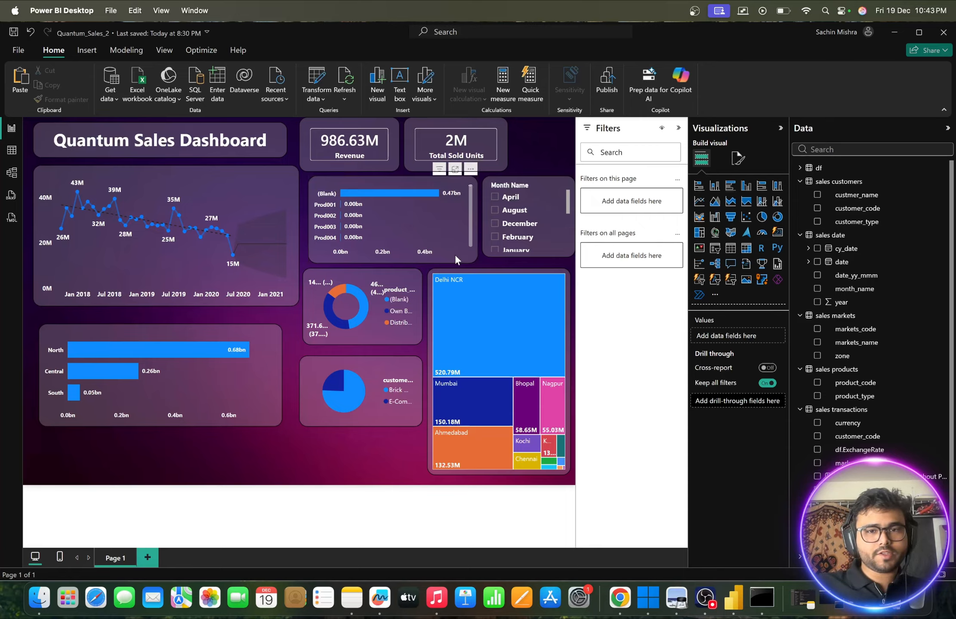
scroll(516, 223, down, 5)
scroll(506, 231, up, 5)
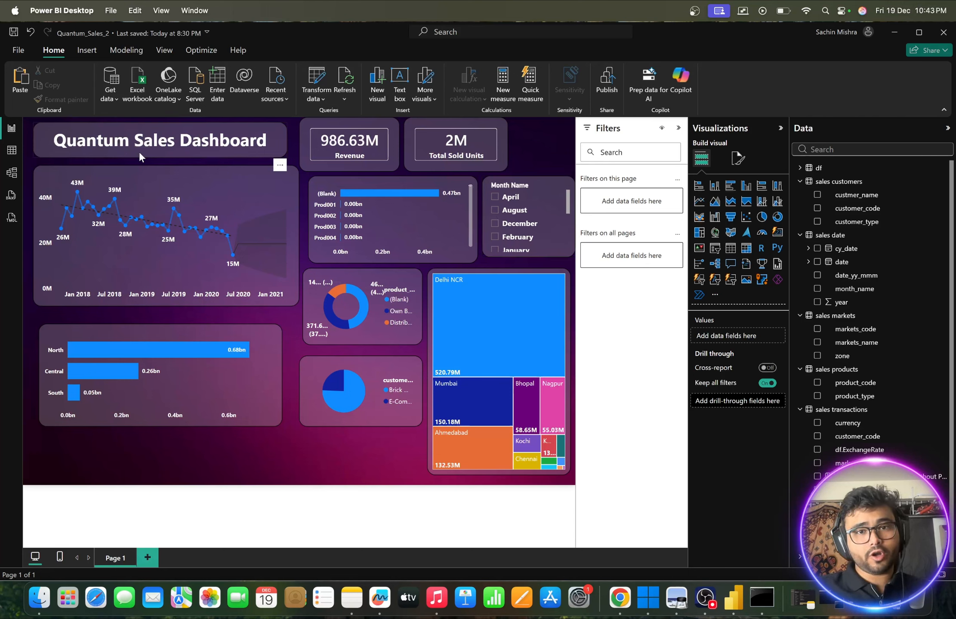
- Save the report changes and publish the report to My workspace
click(613, 97)
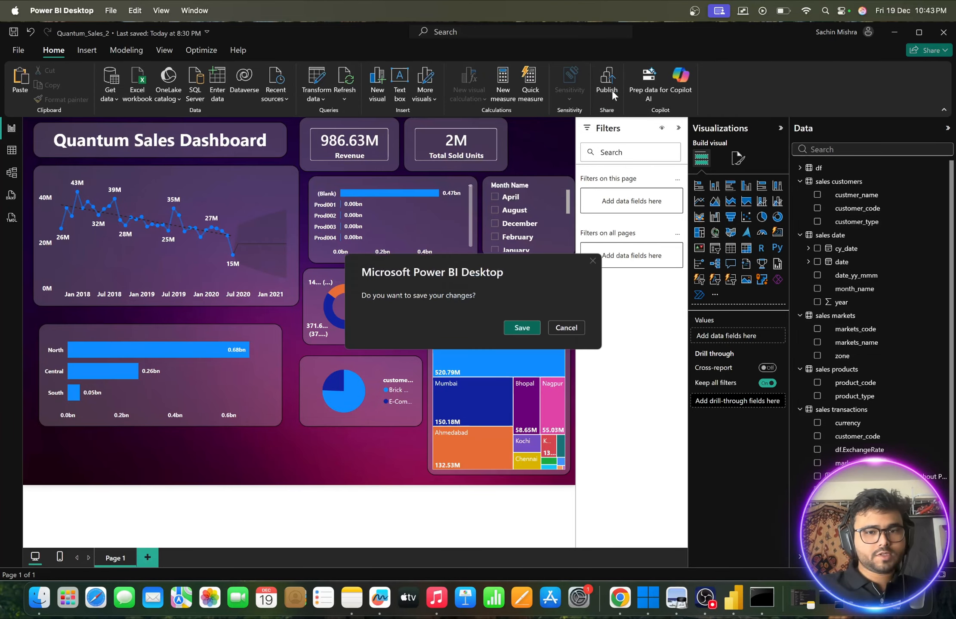
click(518, 327)
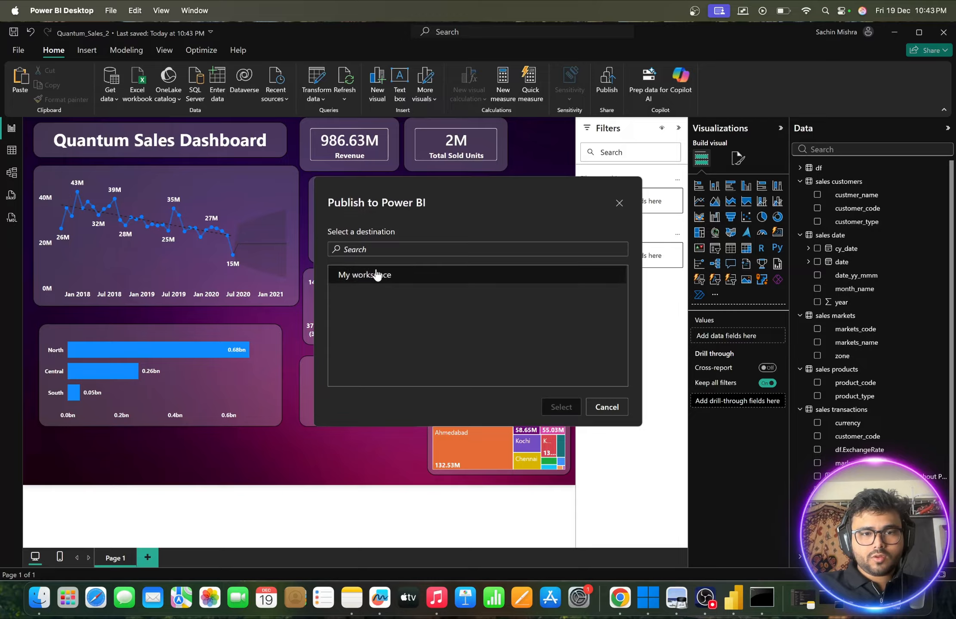
click(373, 275)
click(564, 406)
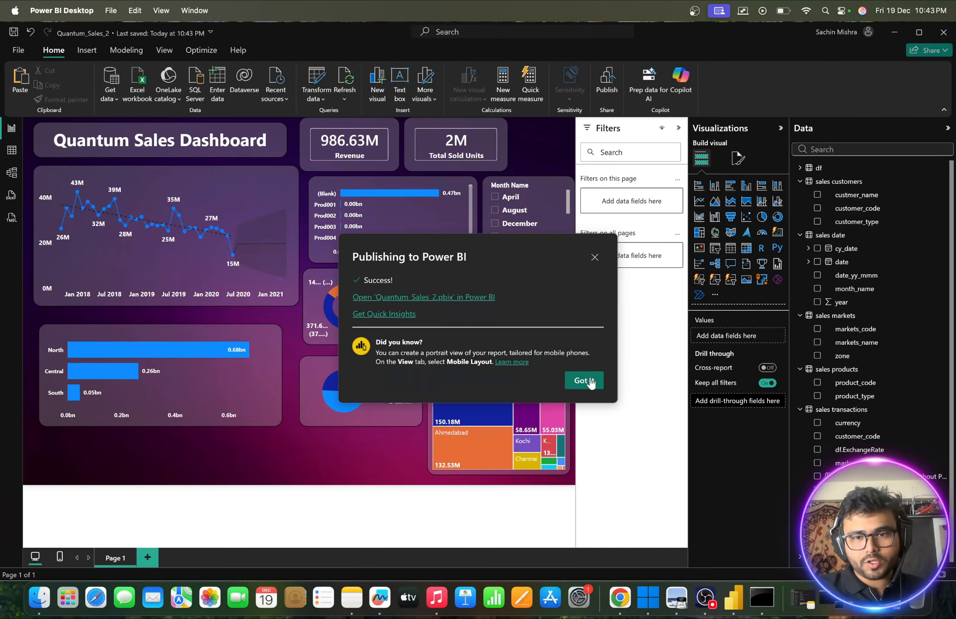
click(590, 381)
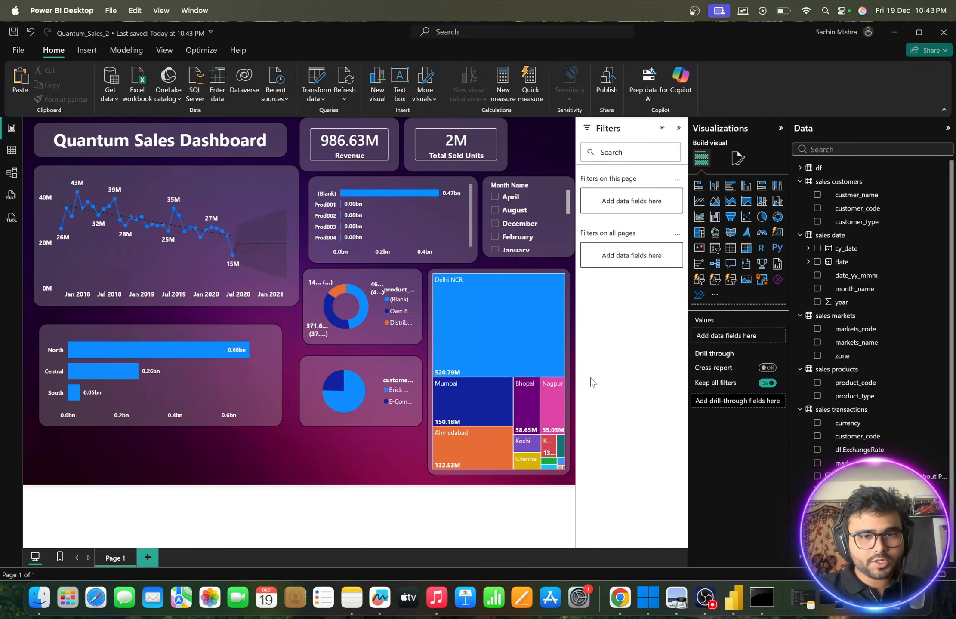
- Switch to the mobile layout view and auto-create a mobile layout for the page
click(62, 557)
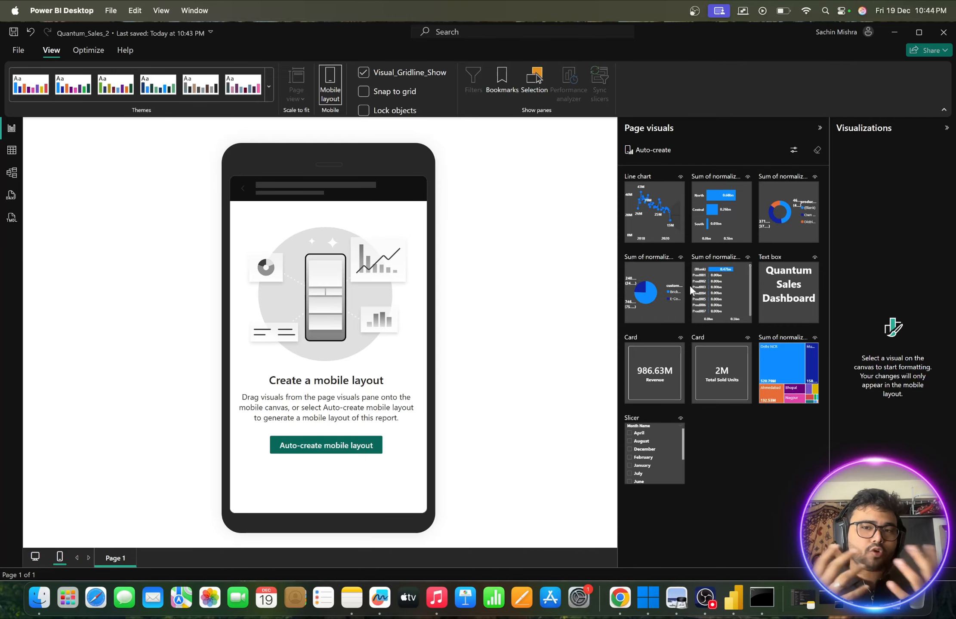
click(337, 447)
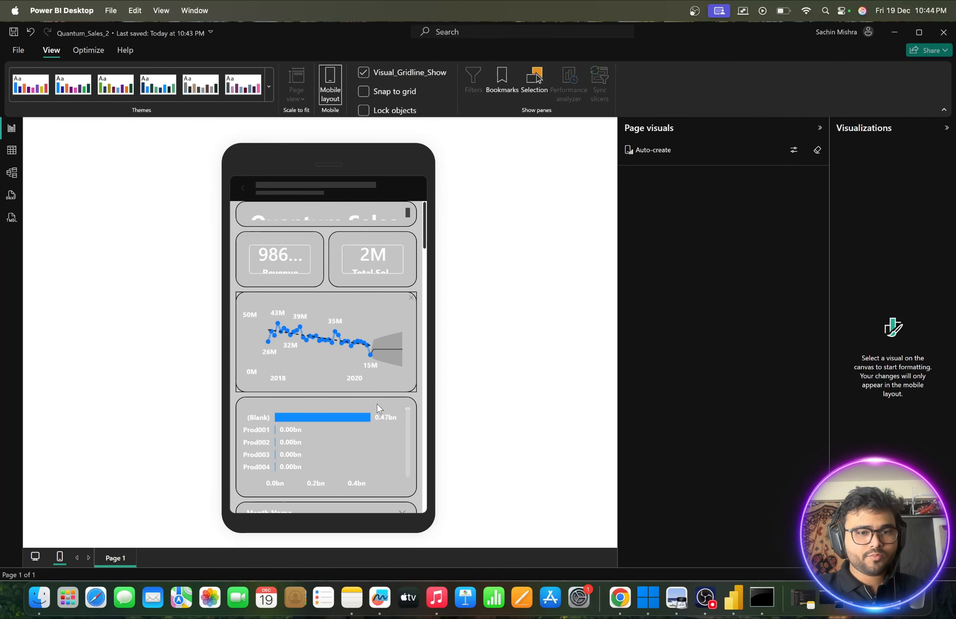
- Examine how the title, cards, charts, slicer and treemap are arranged in the auto-created mobile layout
scroll(360, 448, down, 10)
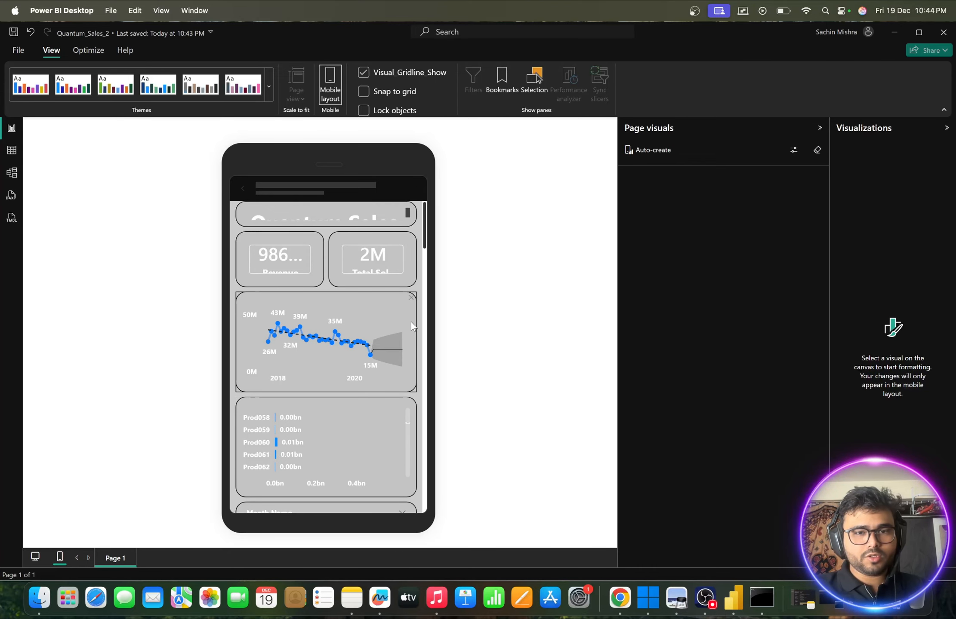
drag(427, 236, 450, 237)
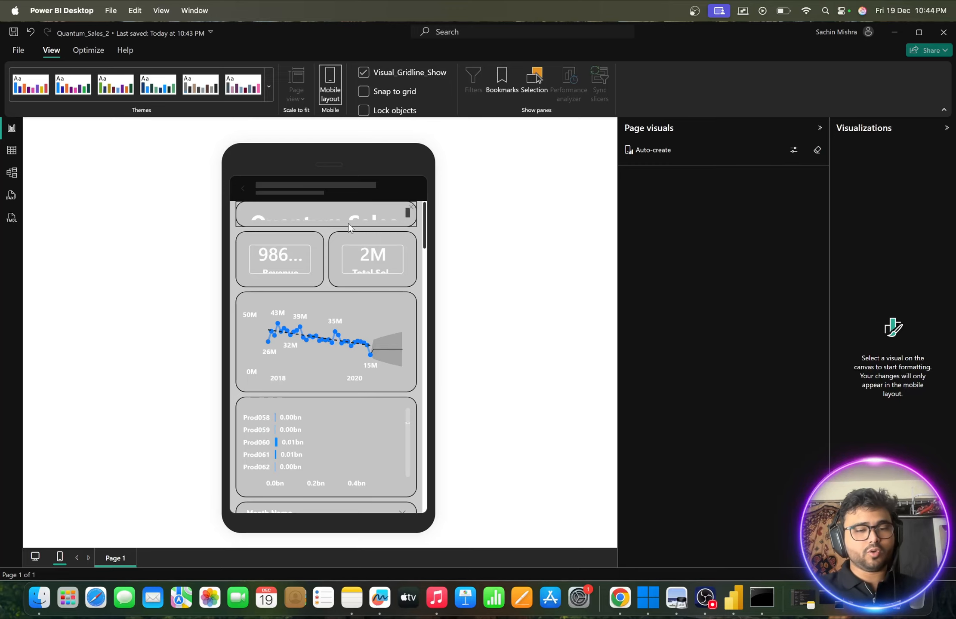
scroll(358, 355, down, 5)
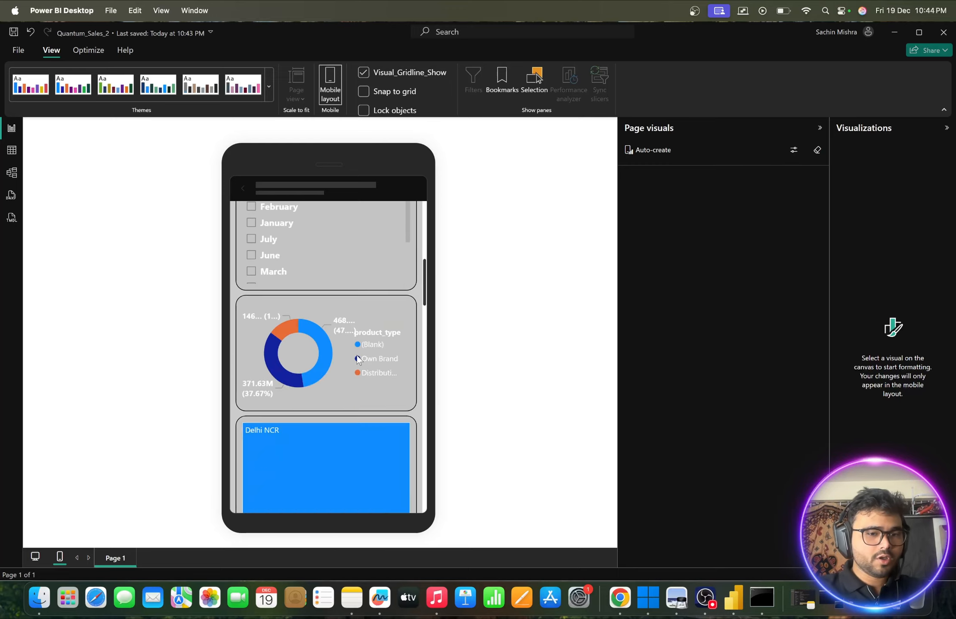
scroll(357, 356, down, 10)
scroll(357, 355, up, 9)
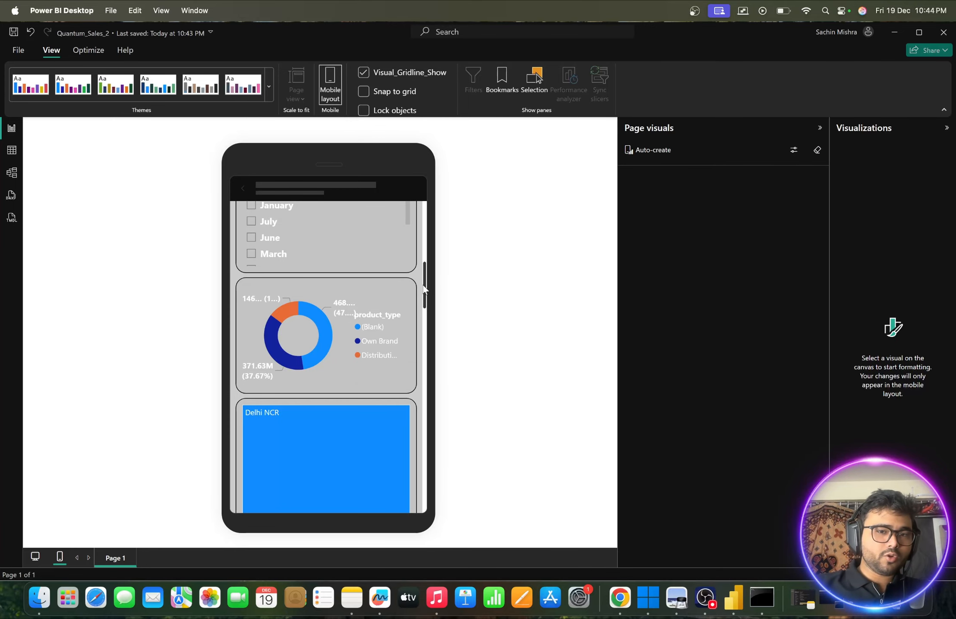
drag(423, 285, 420, 182)
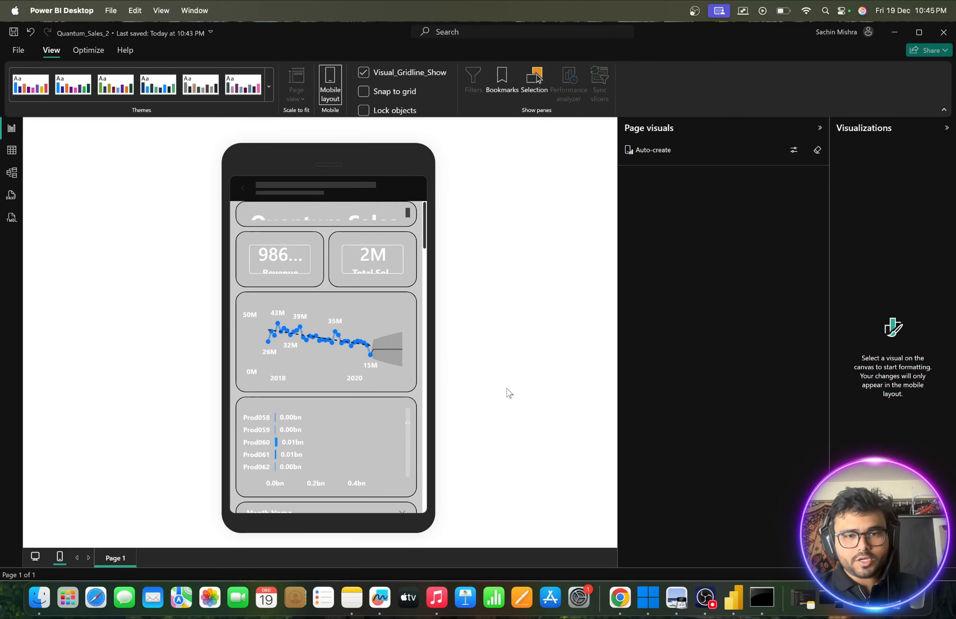
scroll(369, 343, down, 3)
scroll(368, 343, up, 3)
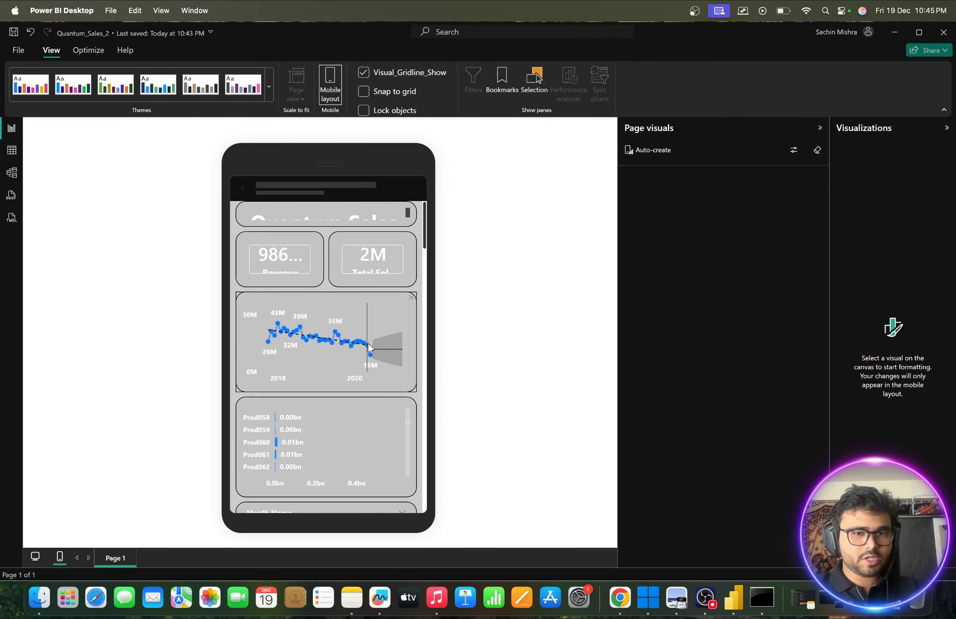
- Undo the auto-created mobile layout, place the line chart at the top of the phone canvas and enlarge it
key(super+z)
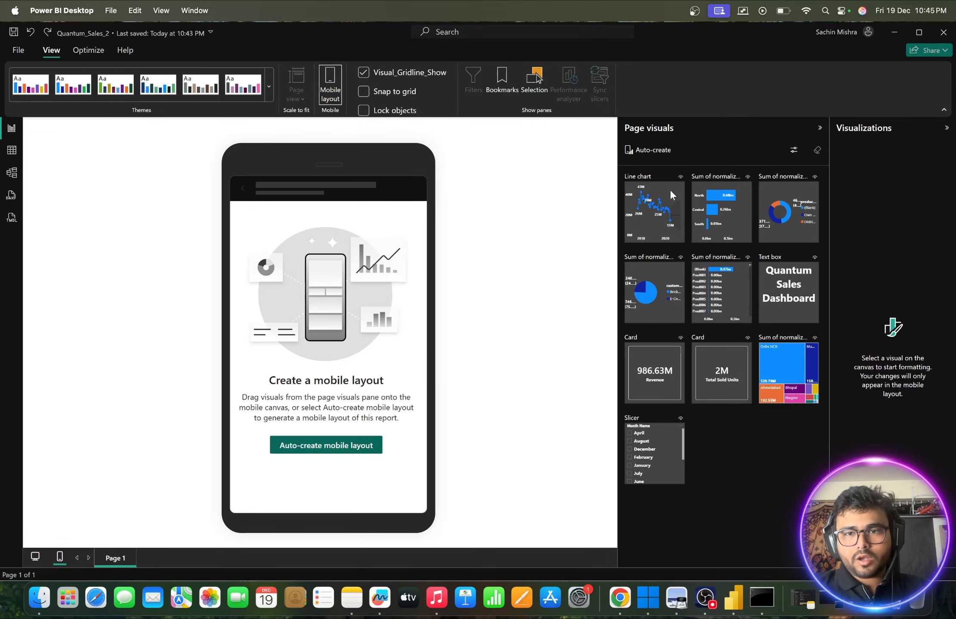
drag(672, 193, 290, 219)
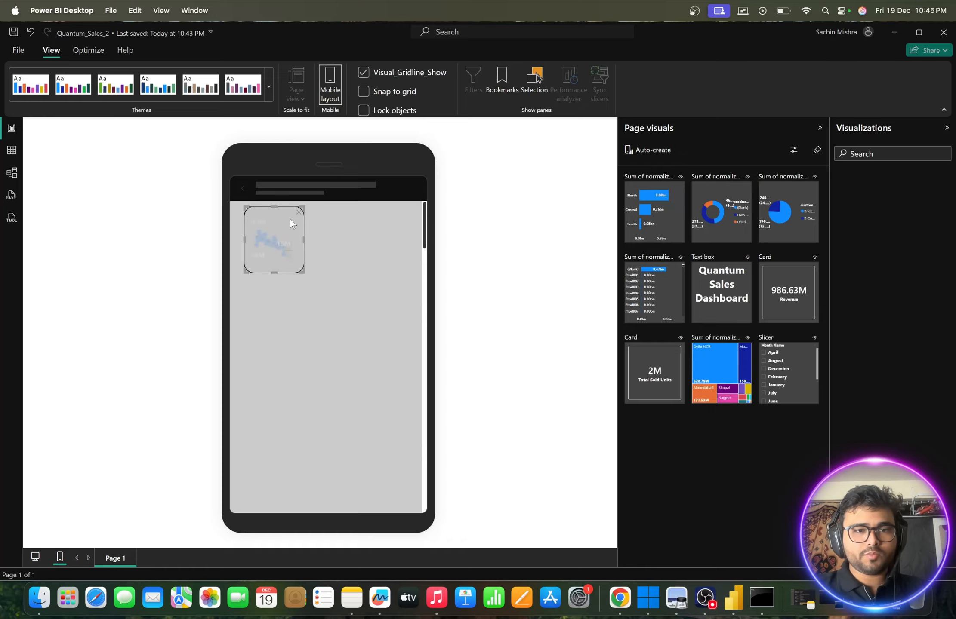
drag(299, 270, 378, 289)
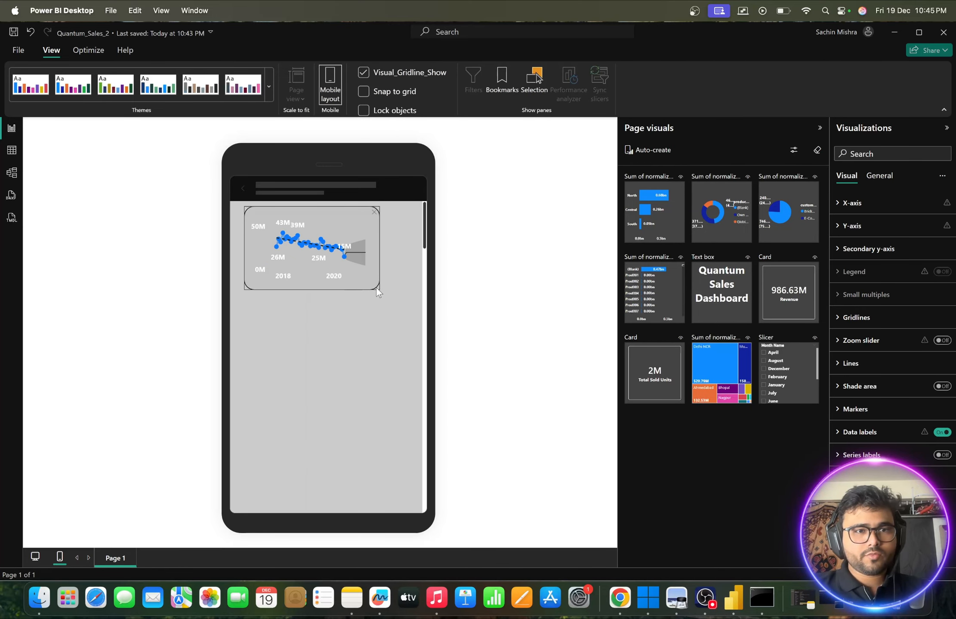
click(366, 327)
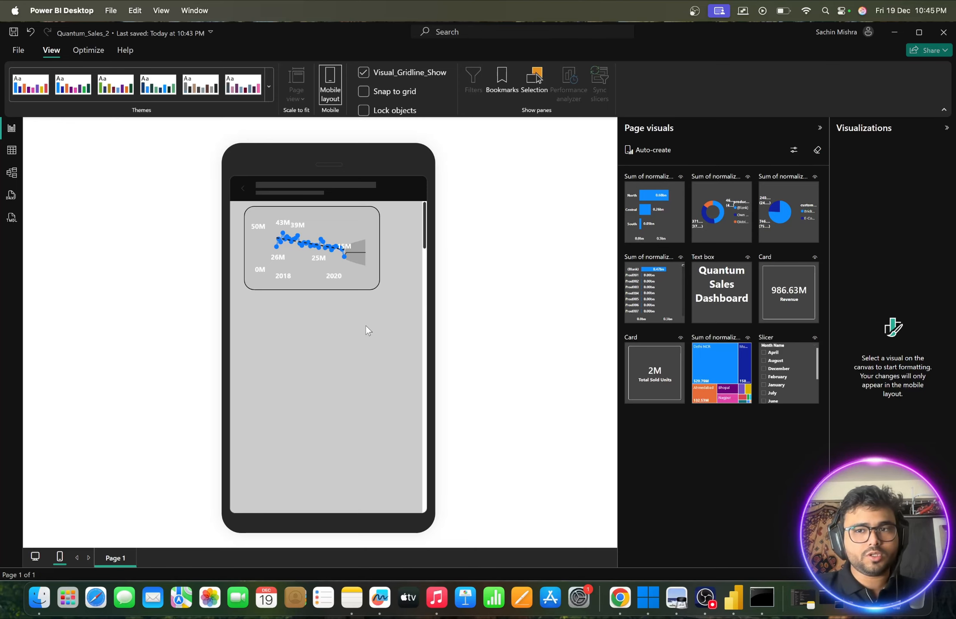
- Collapse the Visualizations pane, try the Accessible City park theme and replace it with Accessible Tidal
click(851, 132)
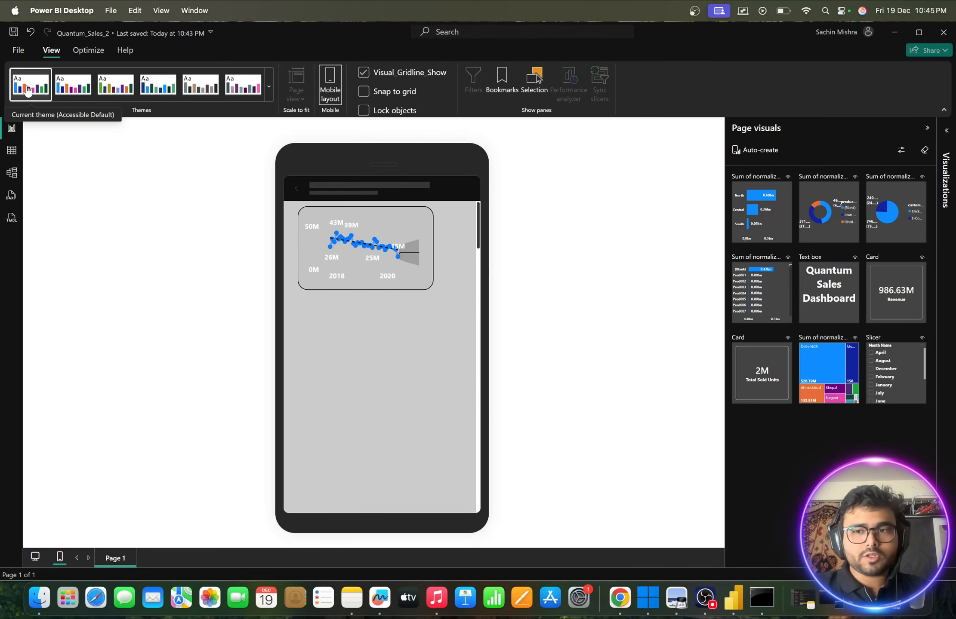
click(117, 92)
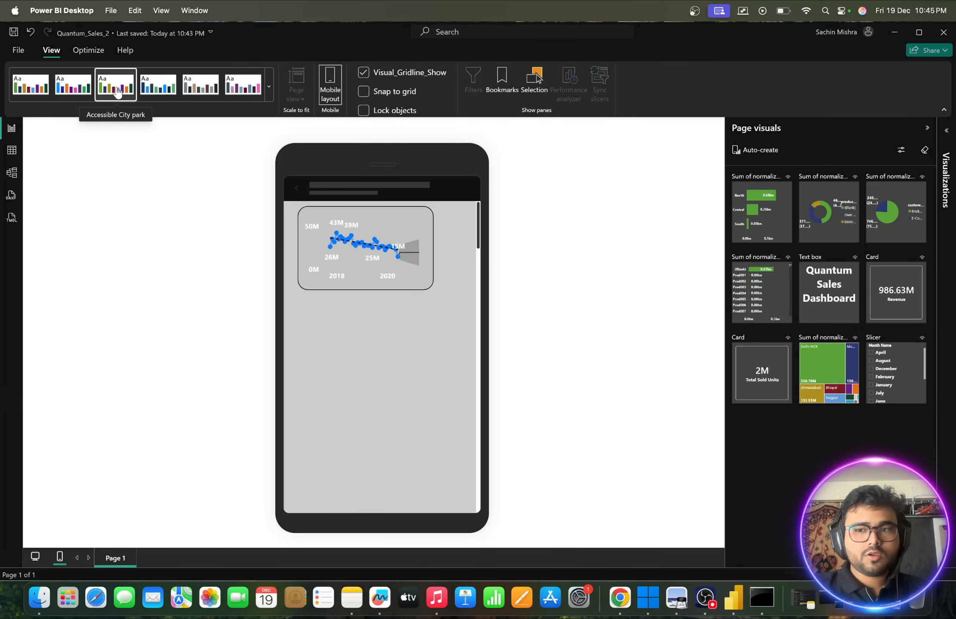
click(159, 86)
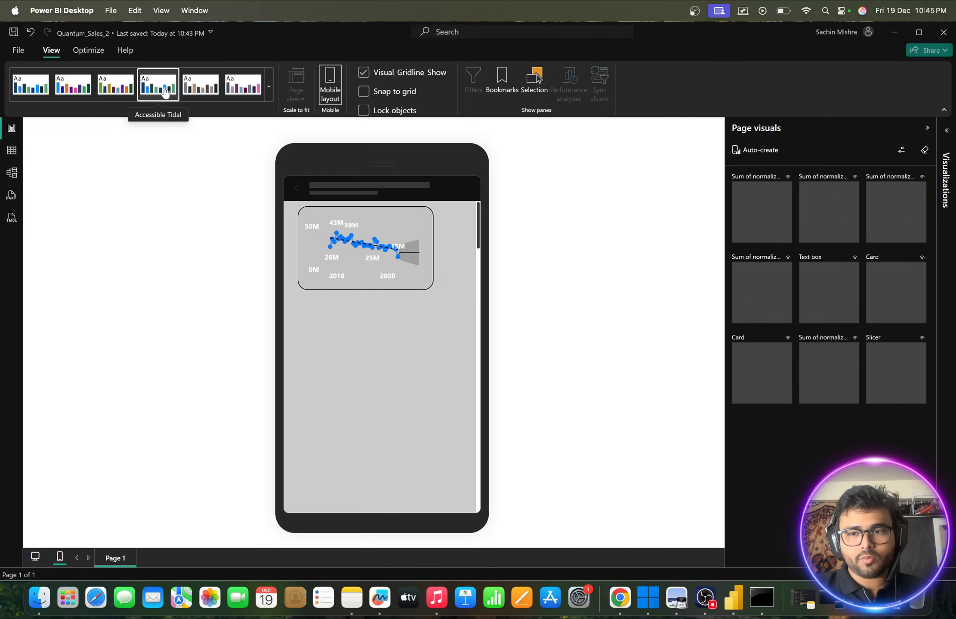